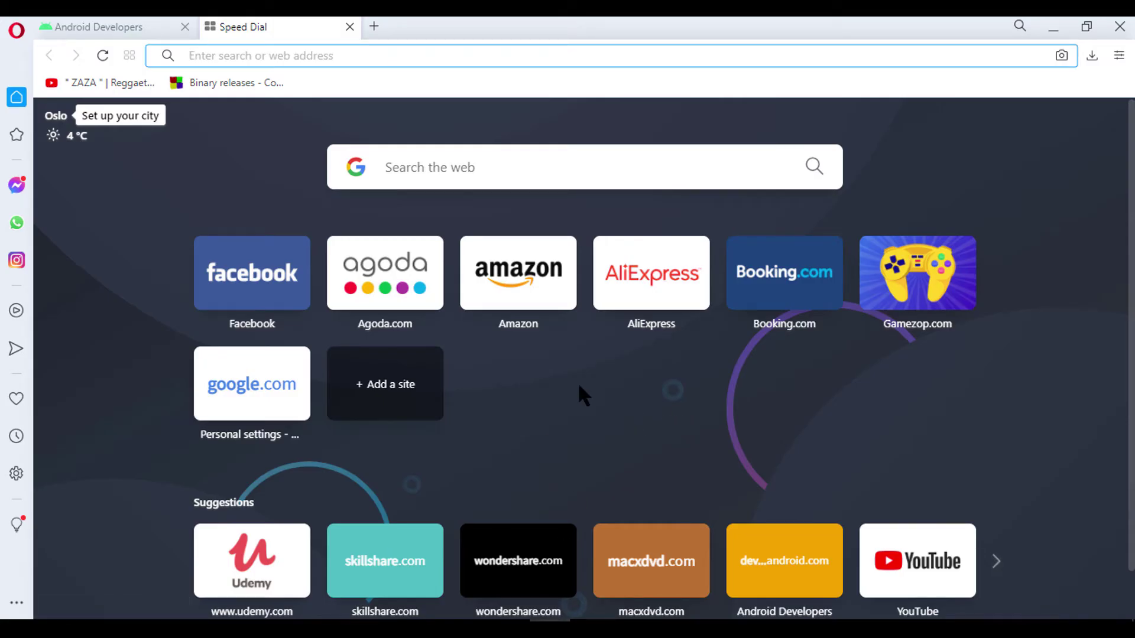
Step: Minimize the browser and check which Google account is signed in to Android Studio
{"action": "left_click", "coordinate": [1054, 26]}
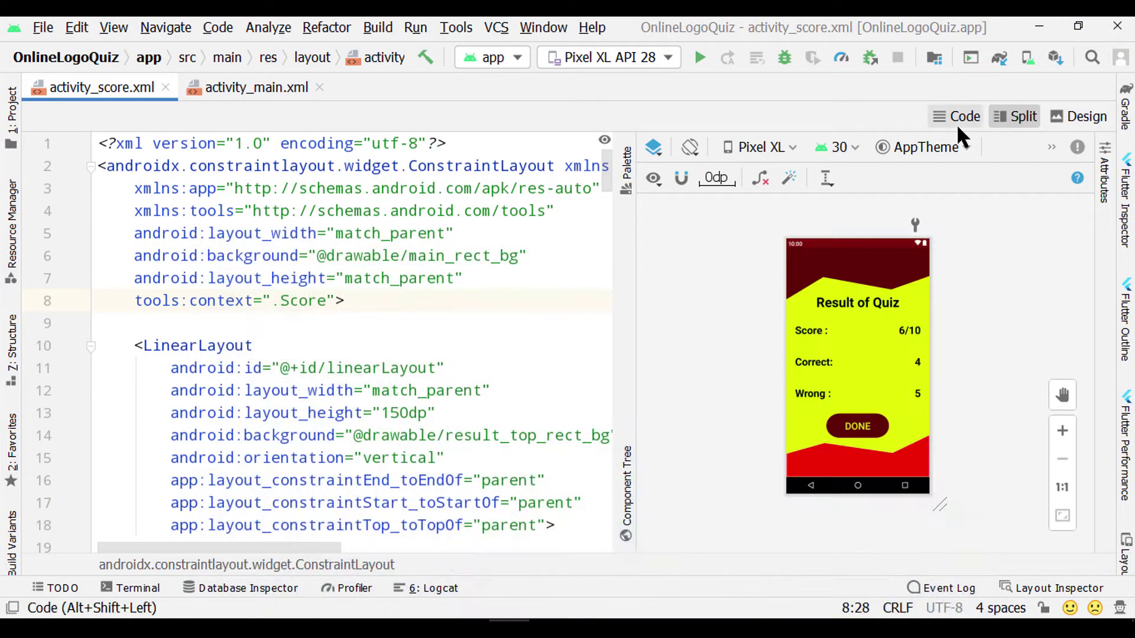
{"action": "left_click", "coordinate": [1121, 57]}
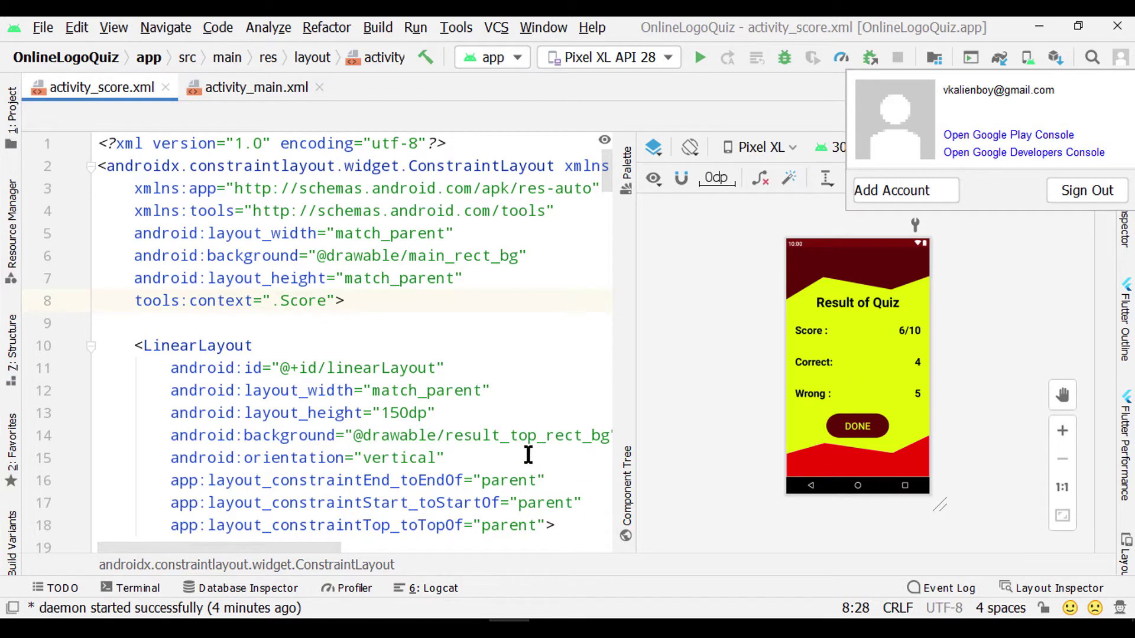
{"action": "left_click", "coordinate": [524, 413]}
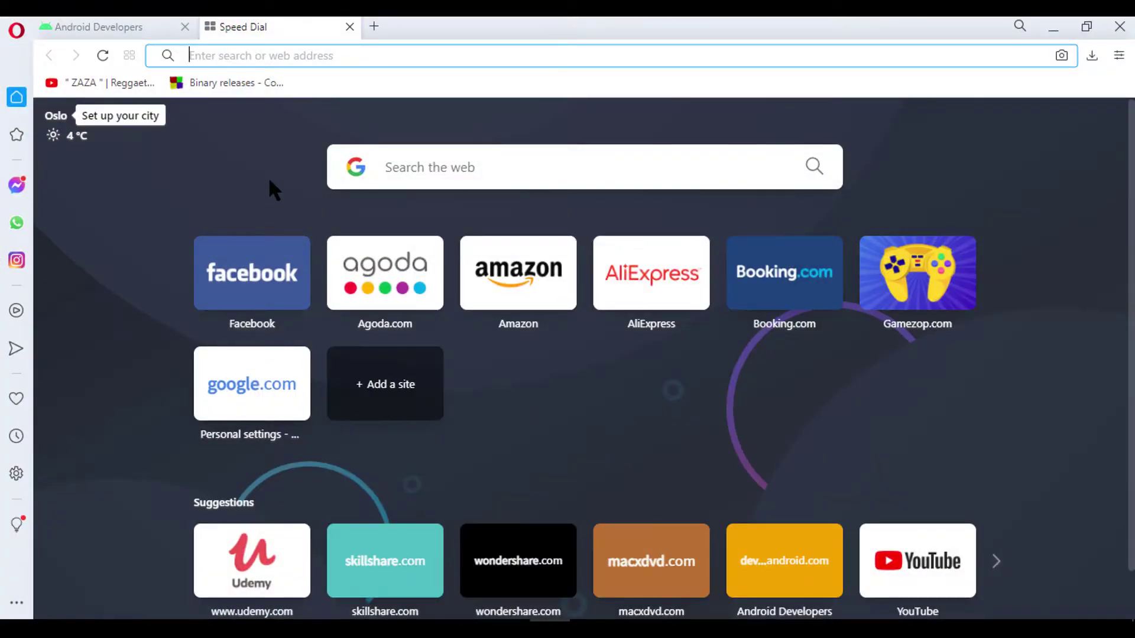
Step: Look over the Android Developers Studio login page, then minimize Opera
{"action": "left_click", "coordinate": [57, 24]}
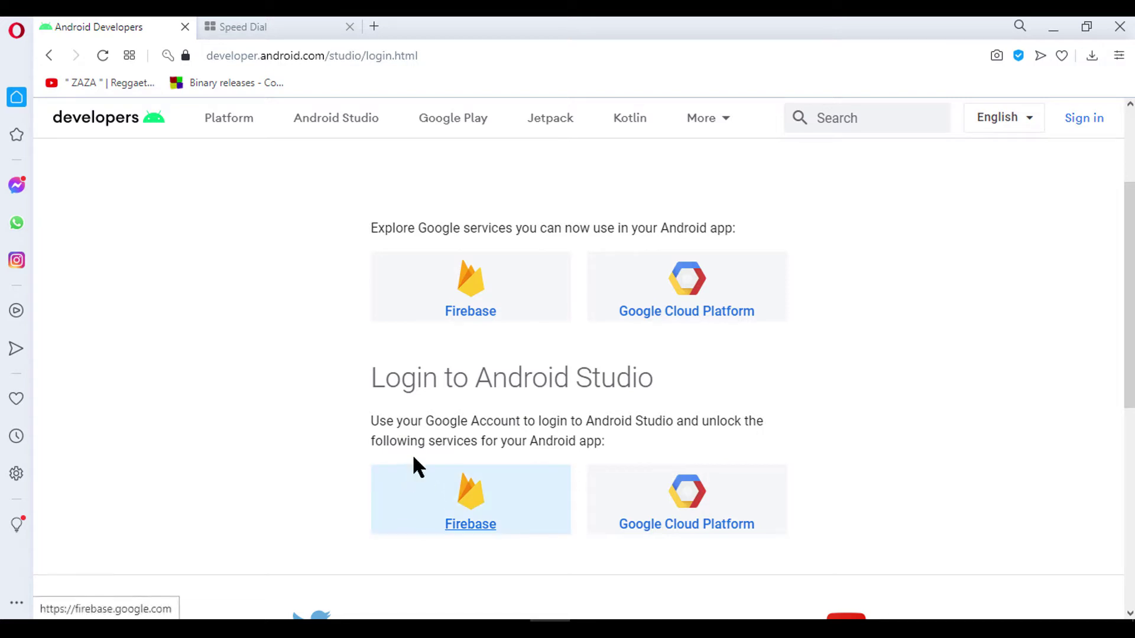
{"action": "scroll", "coordinate": [835, 445], "scroll_direction": "down", "scroll_amount": 3}
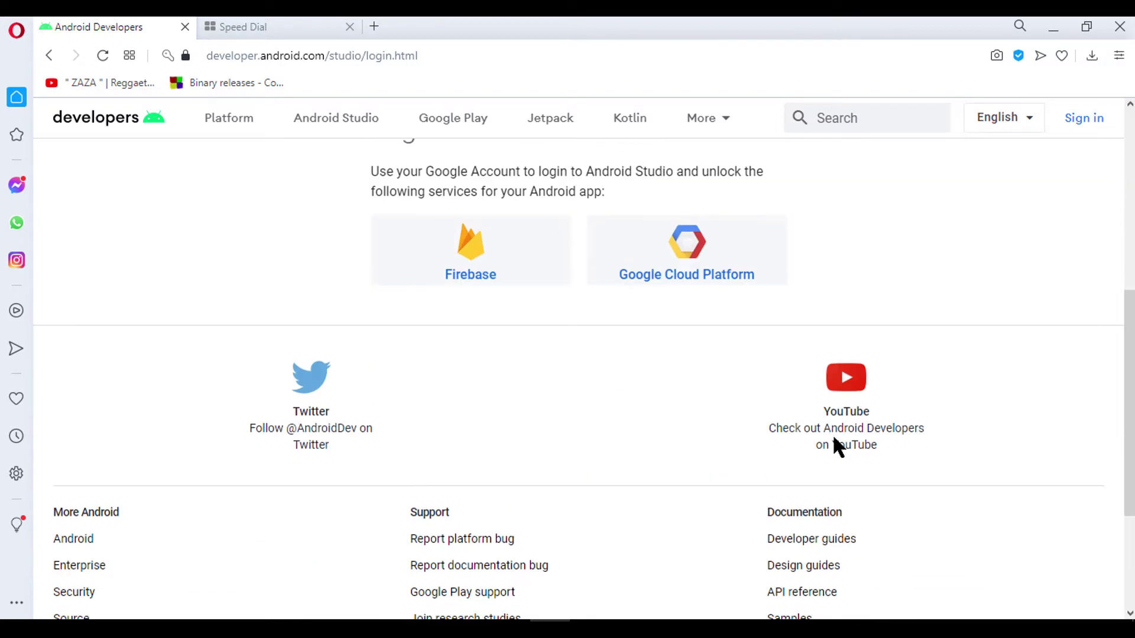
{"action": "scroll", "coordinate": [680, 456], "scroll_direction": "up", "scroll_amount": 1}
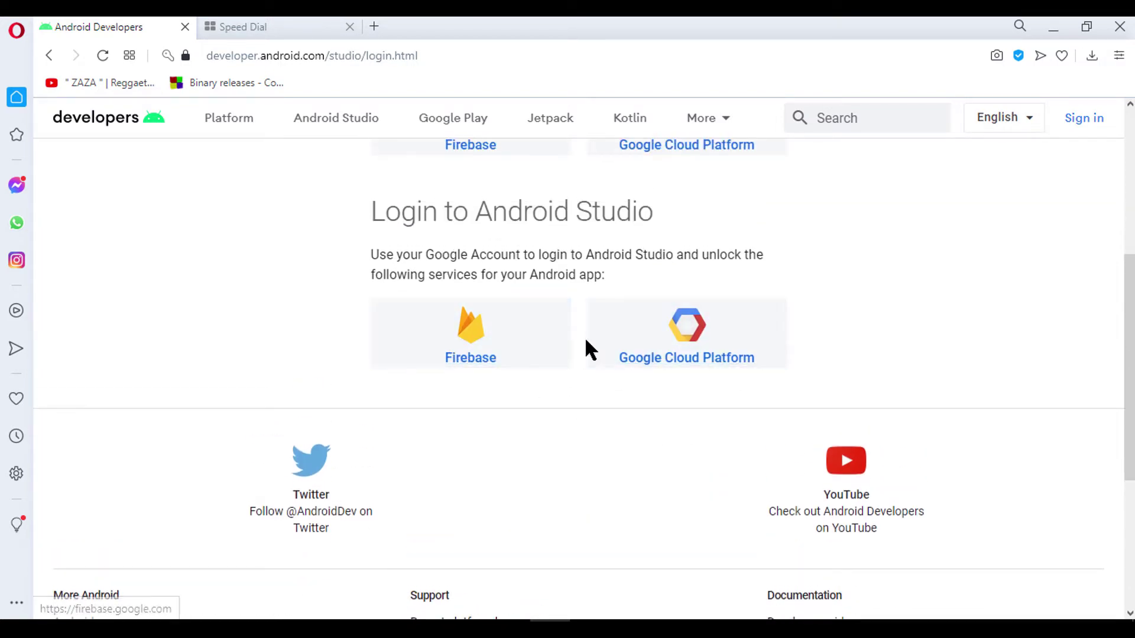
{"action": "left_click", "coordinate": [1052, 29]}
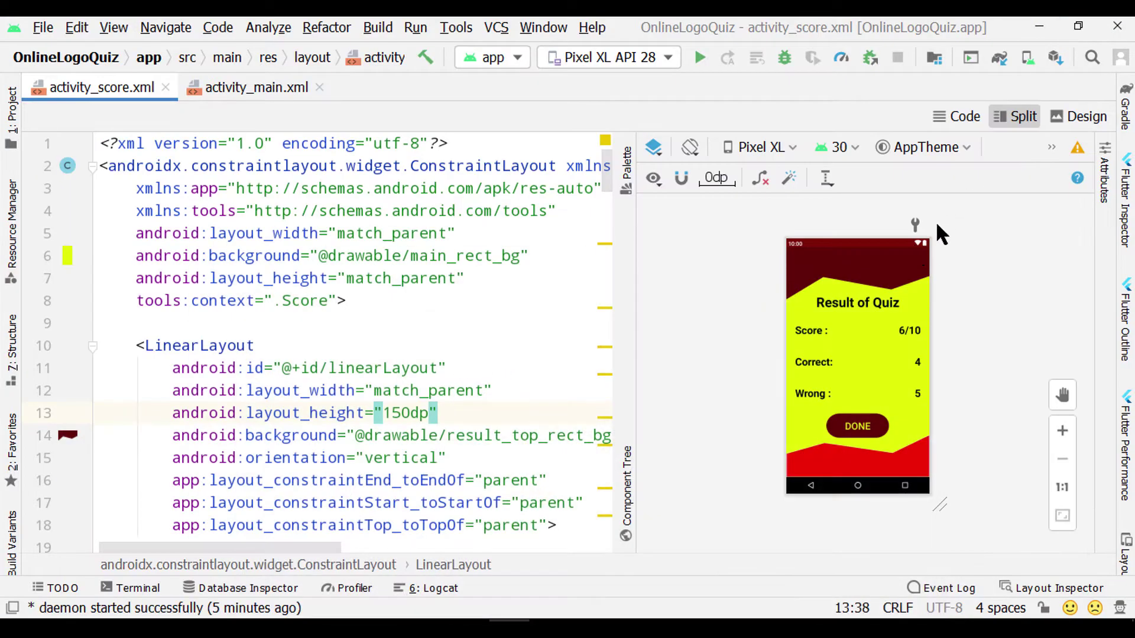
Step: Open the Firebase assistant from Tools and show activity_score.xml in Code view
{"action": "left_click", "coordinate": [462, 28]}
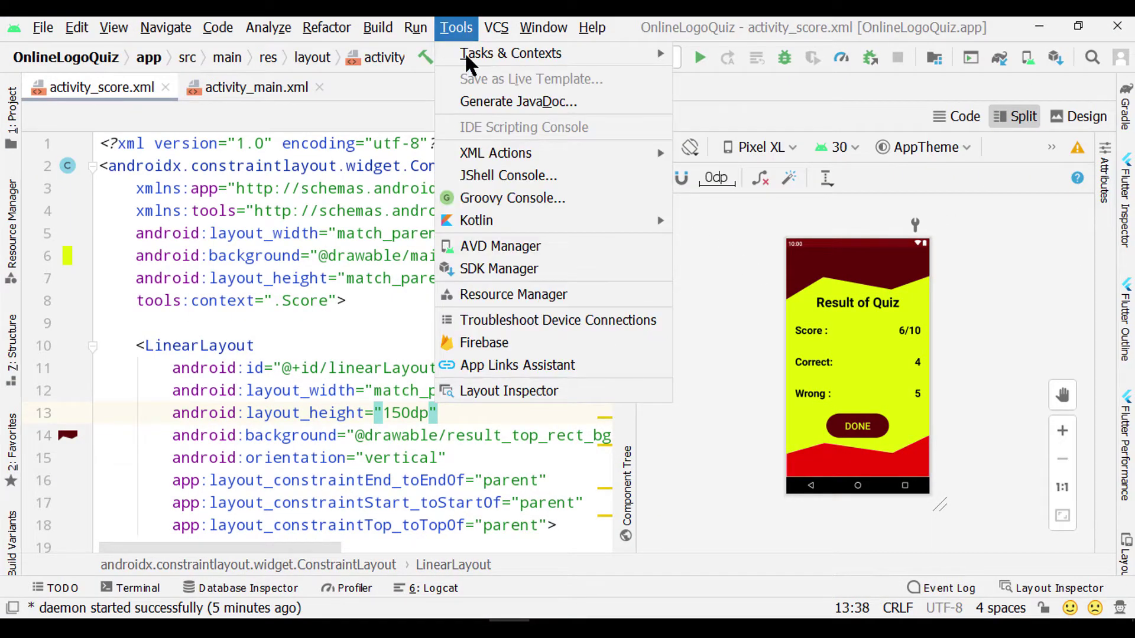
{"action": "left_click", "coordinate": [491, 348]}
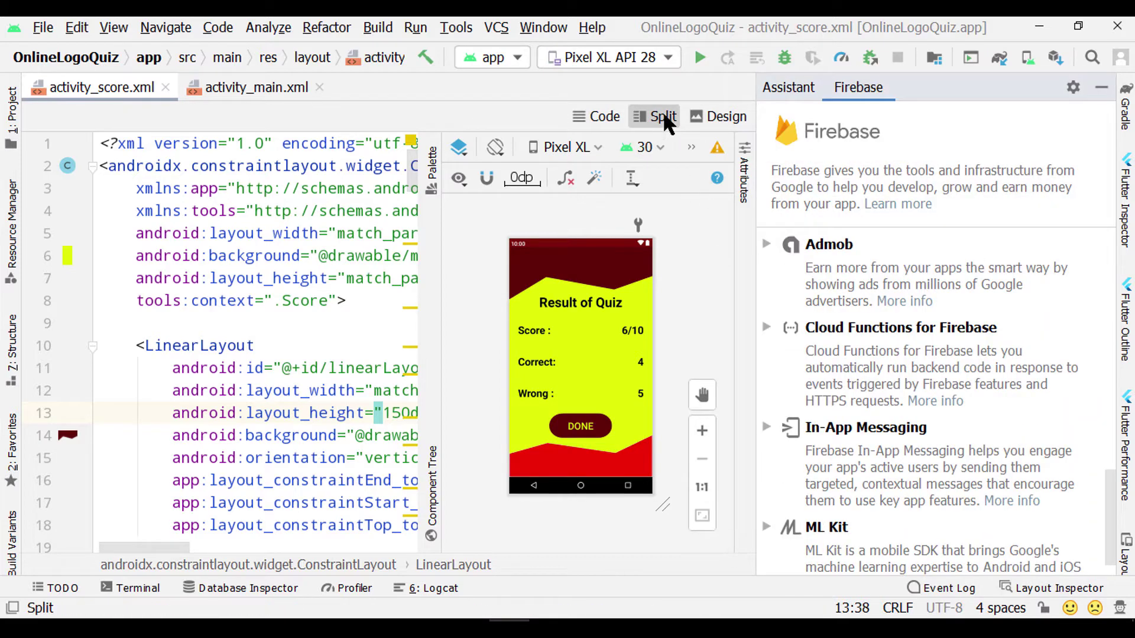
{"action": "left_click", "coordinate": [605, 116]}
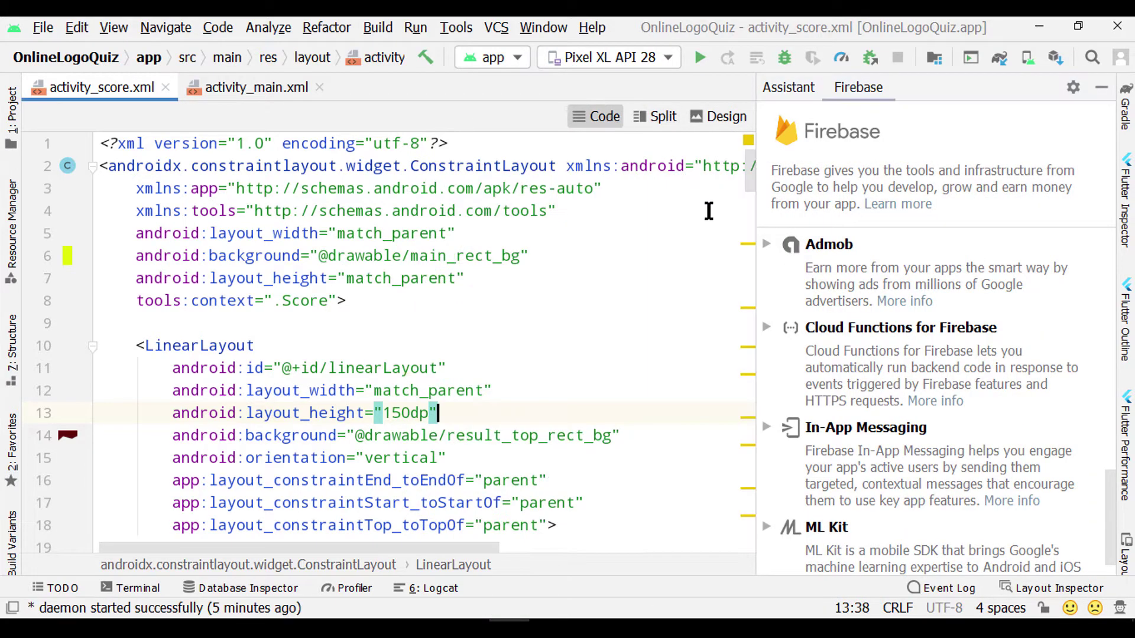
{"action": "left_click_drag", "start_coordinate": [758, 325], "coordinate": [721, 327]}
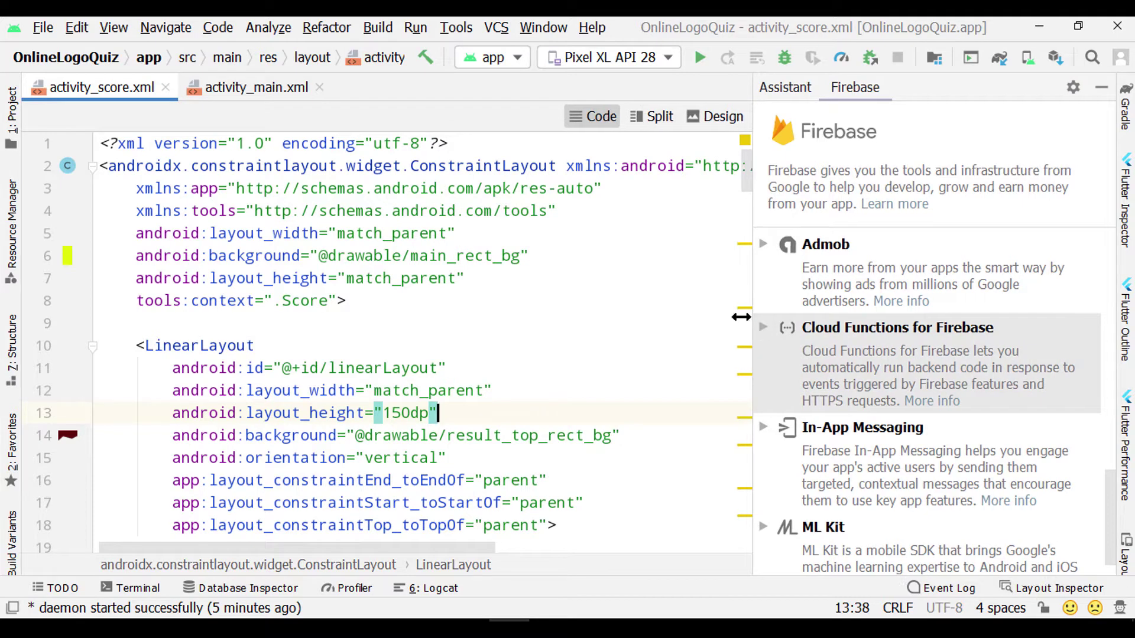
Step: Under Firestore, open 'Read and write documents with Cloud Firestore' and choose Connect to Firebase
{"action": "scroll", "coordinate": [845, 355], "scroll_direction": "up", "scroll_amount": 3}
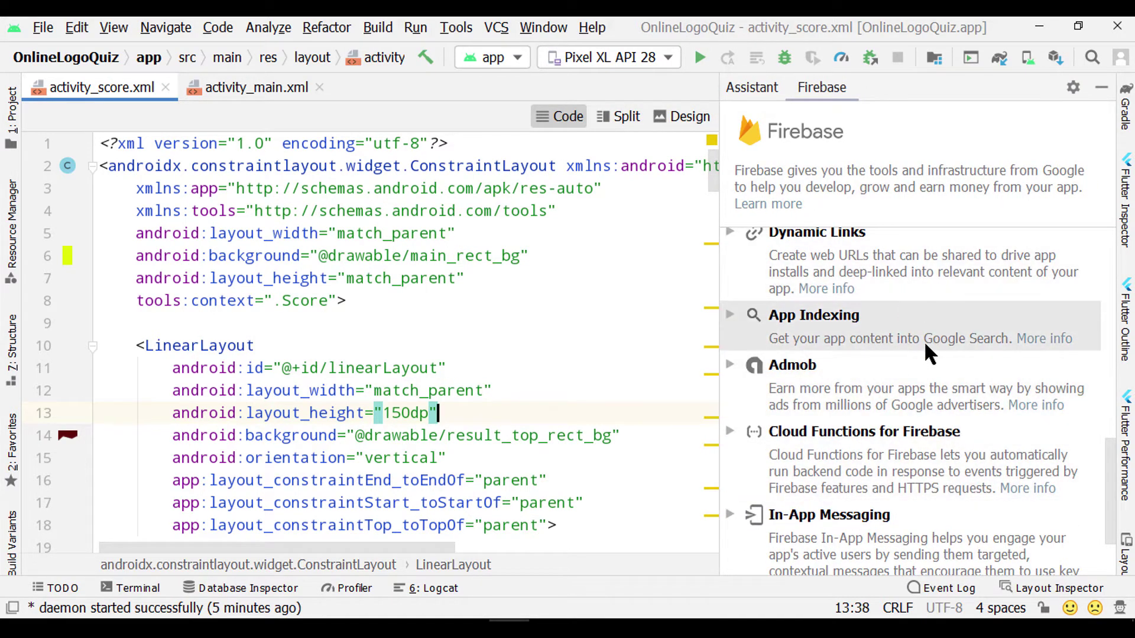
{"action": "scroll", "coordinate": [914, 440], "scroll_direction": "up", "scroll_amount": 2}
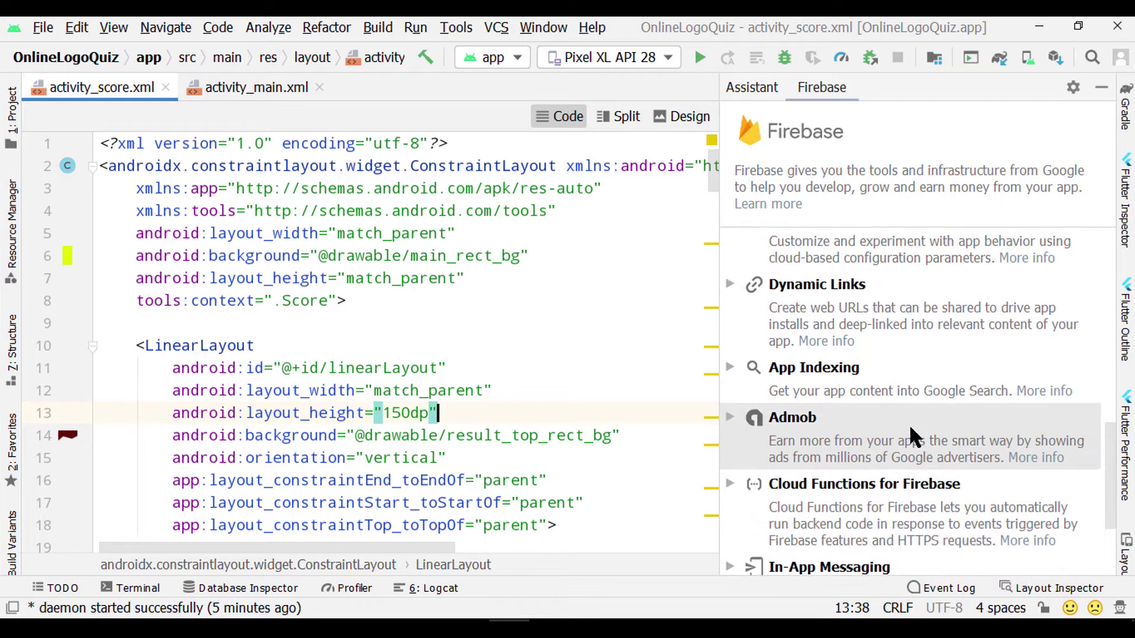
{"action": "scroll", "coordinate": [904, 406], "scroll_direction": "up", "scroll_amount": 2}
{"action": "scroll", "coordinate": [892, 379], "scroll_direction": "up", "scroll_amount": 2}
{"action": "scroll", "coordinate": [892, 378], "scroll_direction": "up", "scroll_amount": 2}
{"action": "scroll", "coordinate": [891, 379], "scroll_direction": "up", "scroll_amount": 2}
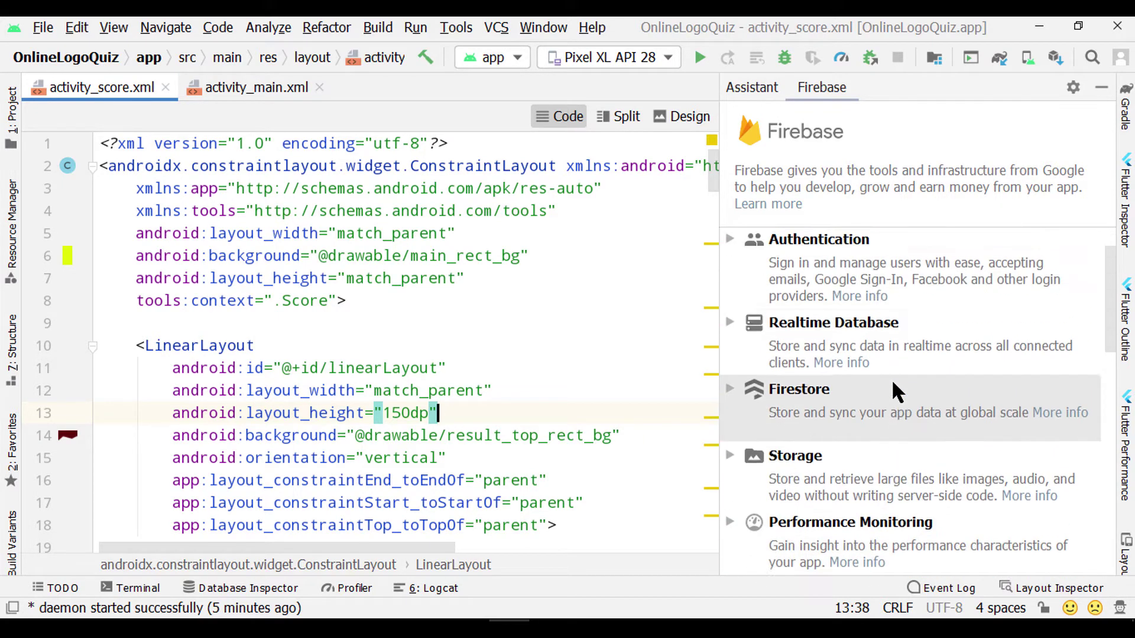
{"action": "scroll", "coordinate": [892, 379], "scroll_direction": "up", "scroll_amount": 2}
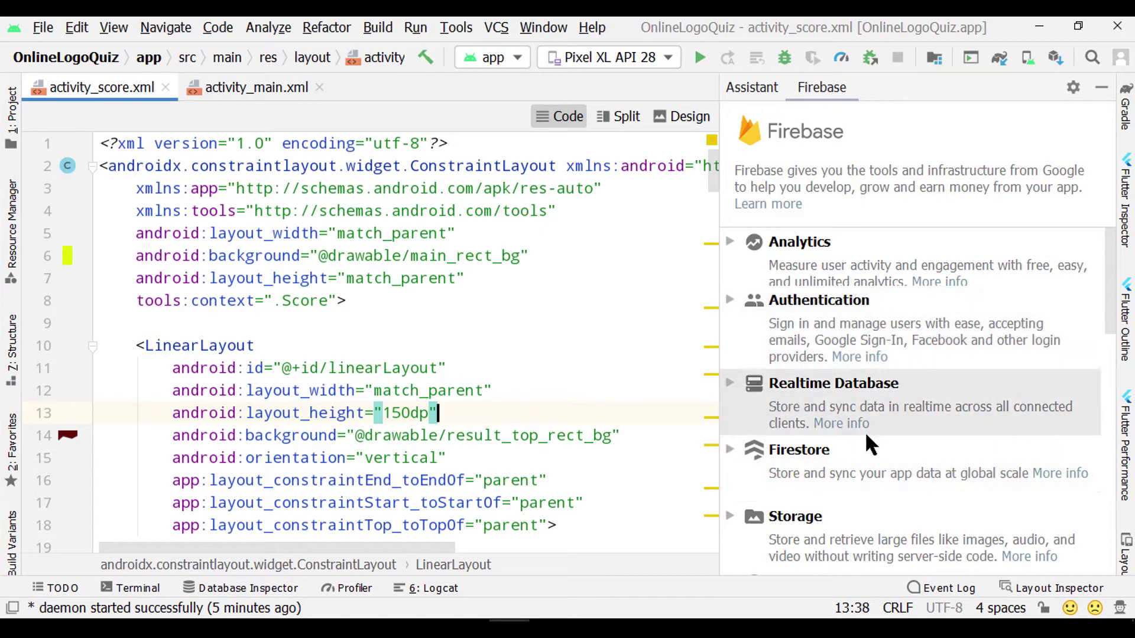
{"action": "scroll", "coordinate": [789, 393], "scroll_direction": "down", "scroll_amount": 1}
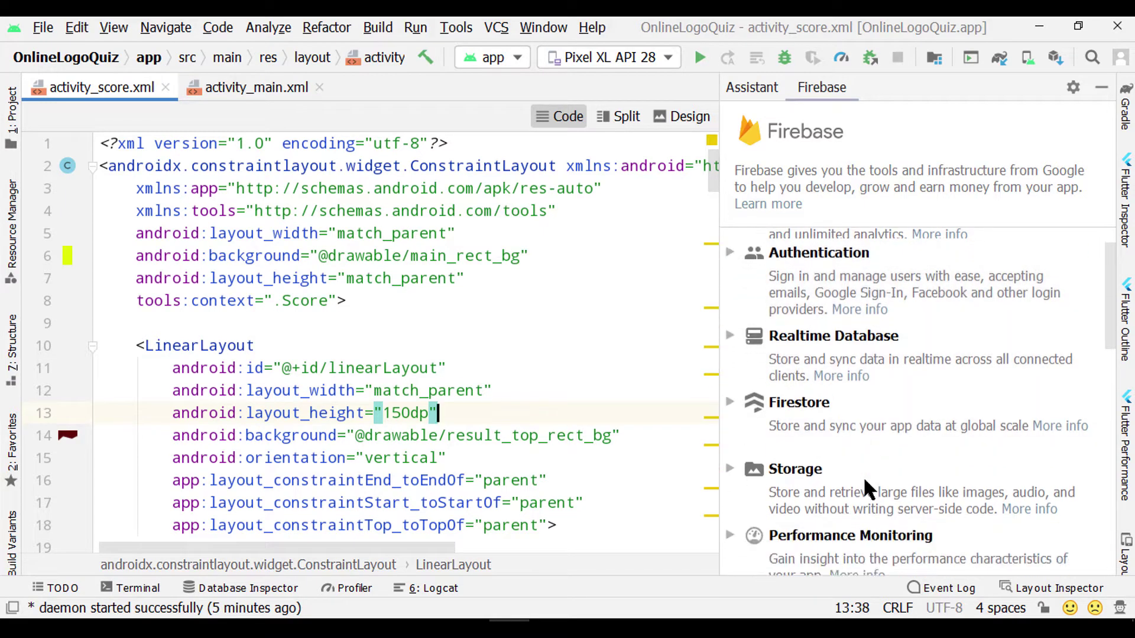
{"action": "scroll", "coordinate": [771, 367], "scroll_direction": "down", "scroll_amount": 1}
{"action": "left_click", "coordinate": [733, 352]}
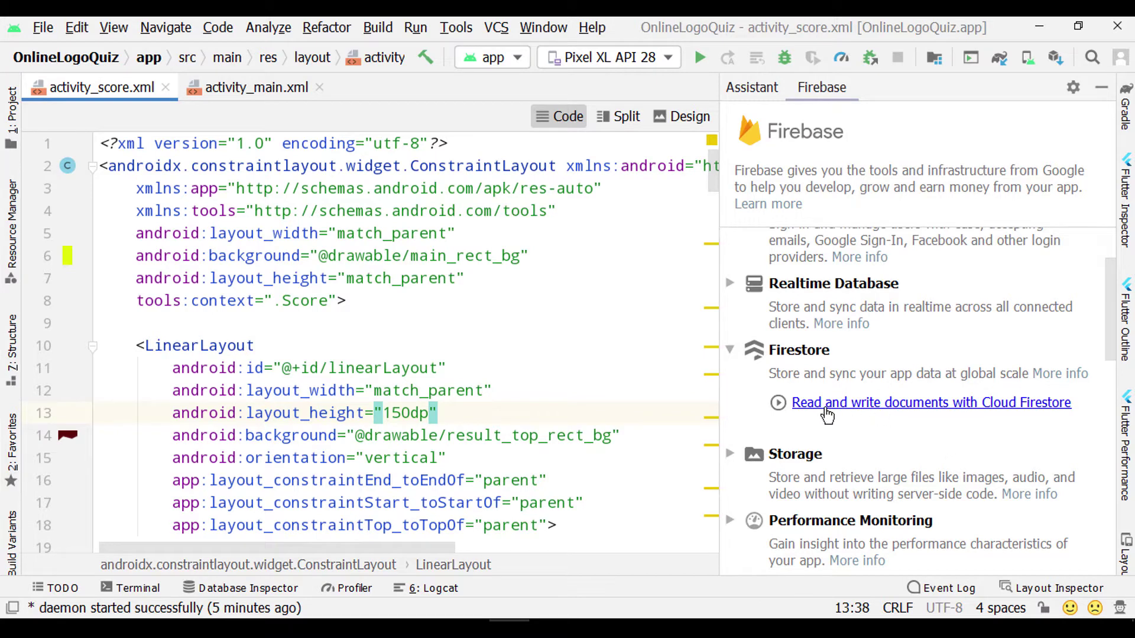
{"action": "left_click", "coordinate": [920, 404]}
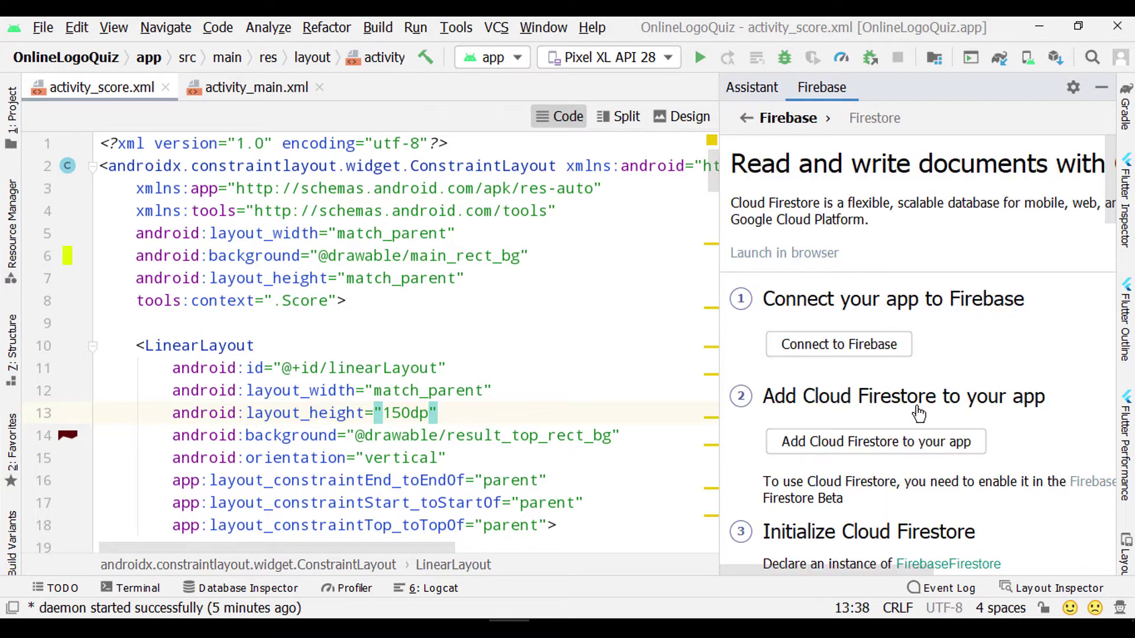
{"action": "left_click", "coordinate": [835, 346]}
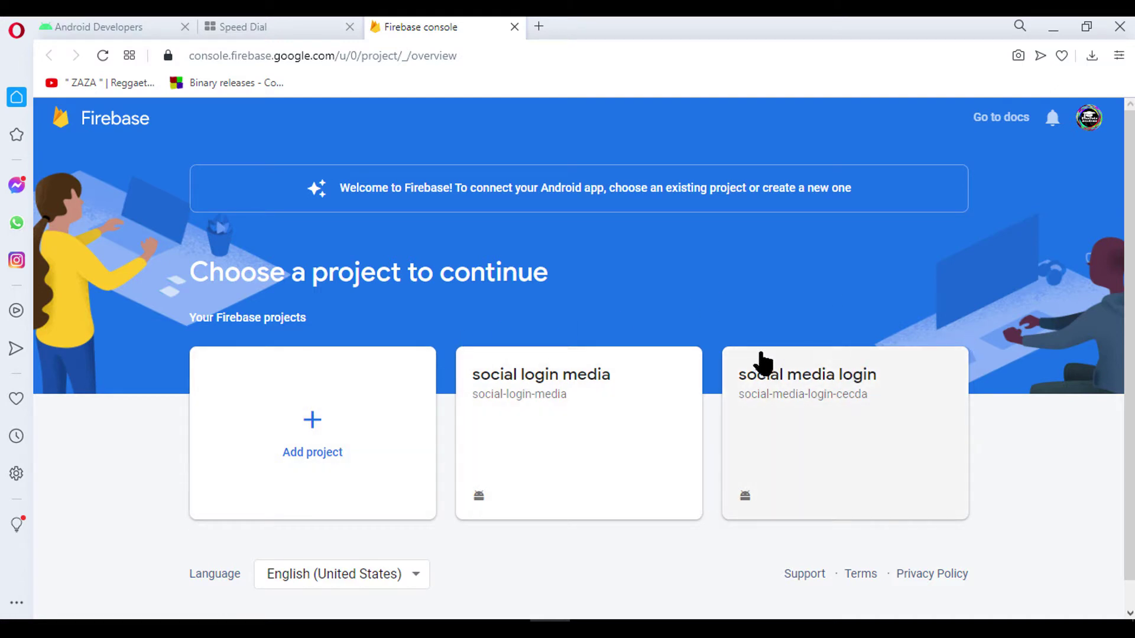
Step: Sign out of all Google accounts and close the Android Developers tab
{"action": "left_click", "coordinate": [1089, 118]}
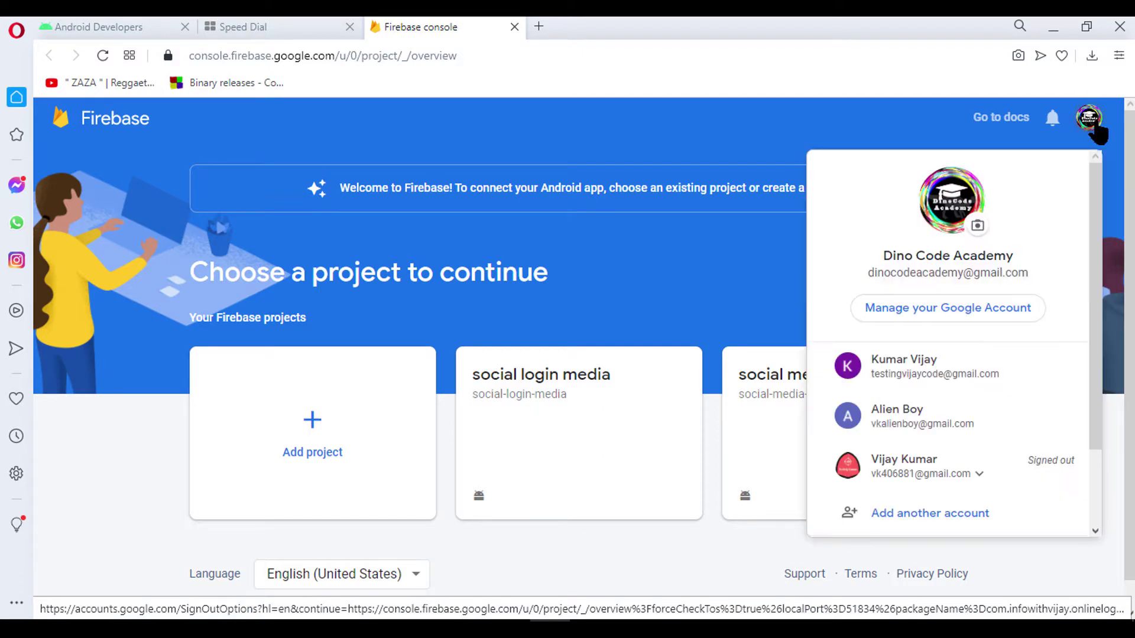
{"action": "scroll", "coordinate": [976, 434], "scroll_direction": "down", "scroll_amount": 3}
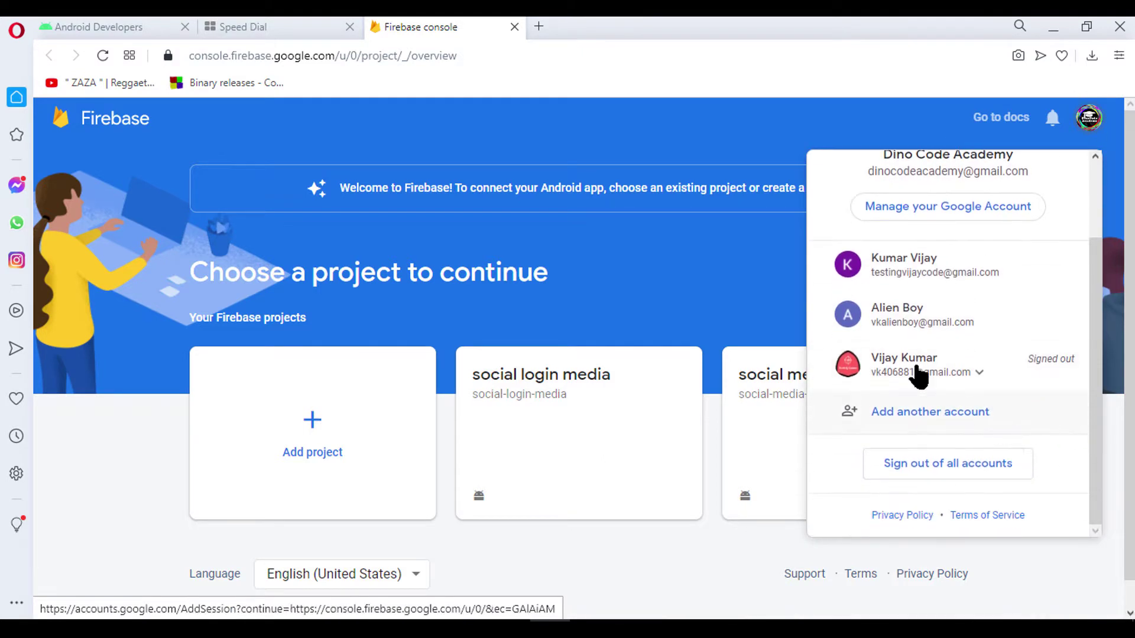
{"action": "left_click", "coordinate": [950, 469]}
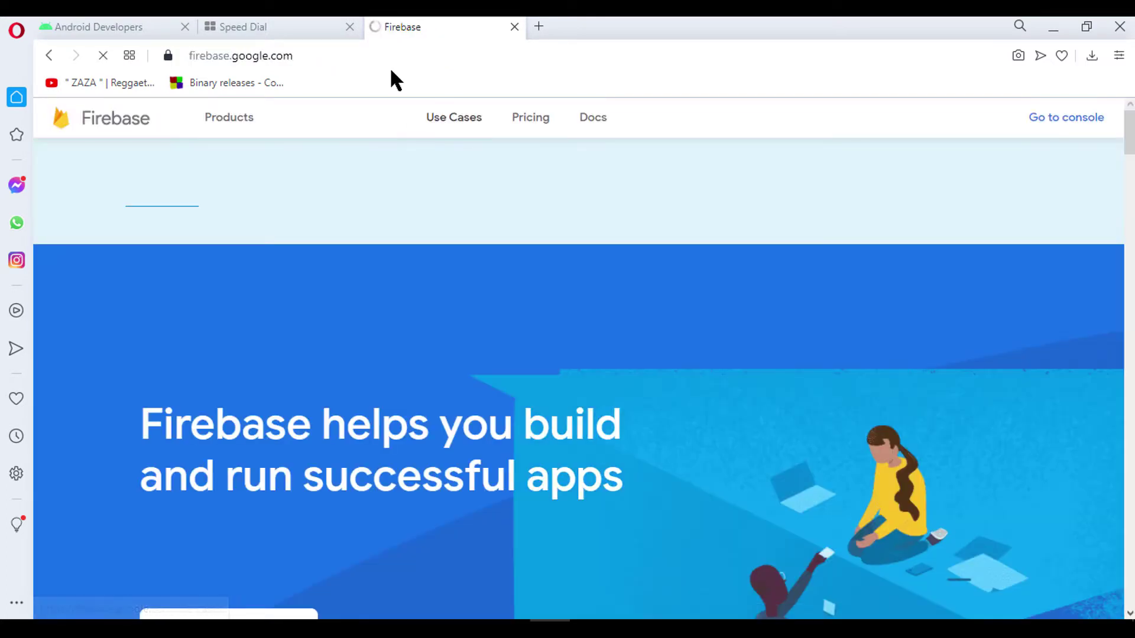
{"action": "left_click", "coordinate": [185, 26]}
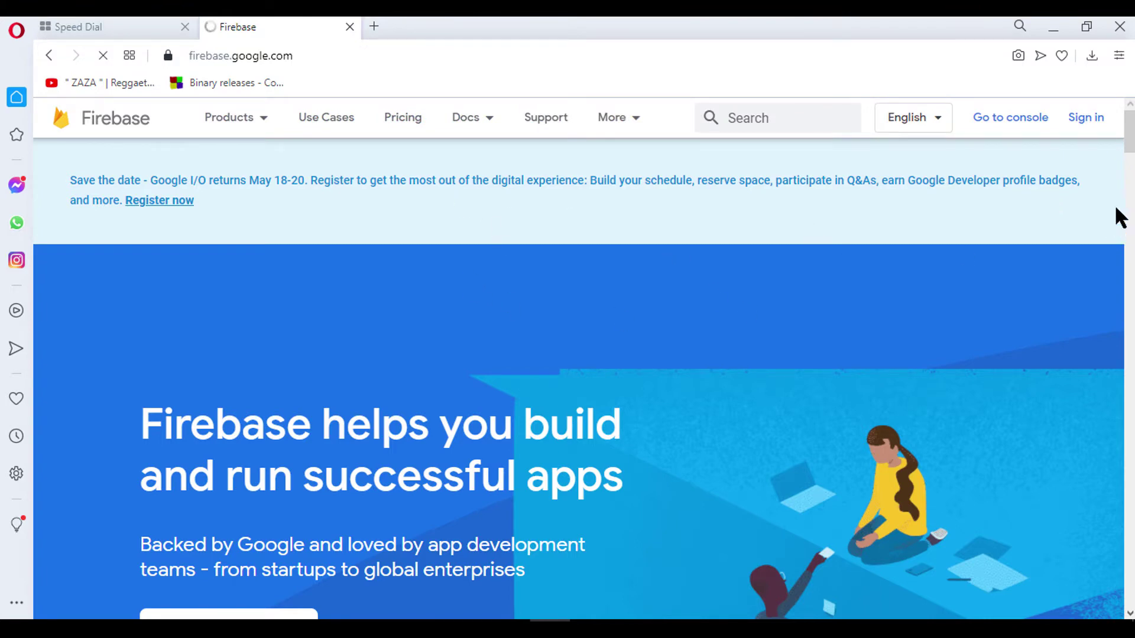
Step: Sign in to Firebase with another Google account and its password
{"action": "left_click", "coordinate": [1087, 121]}
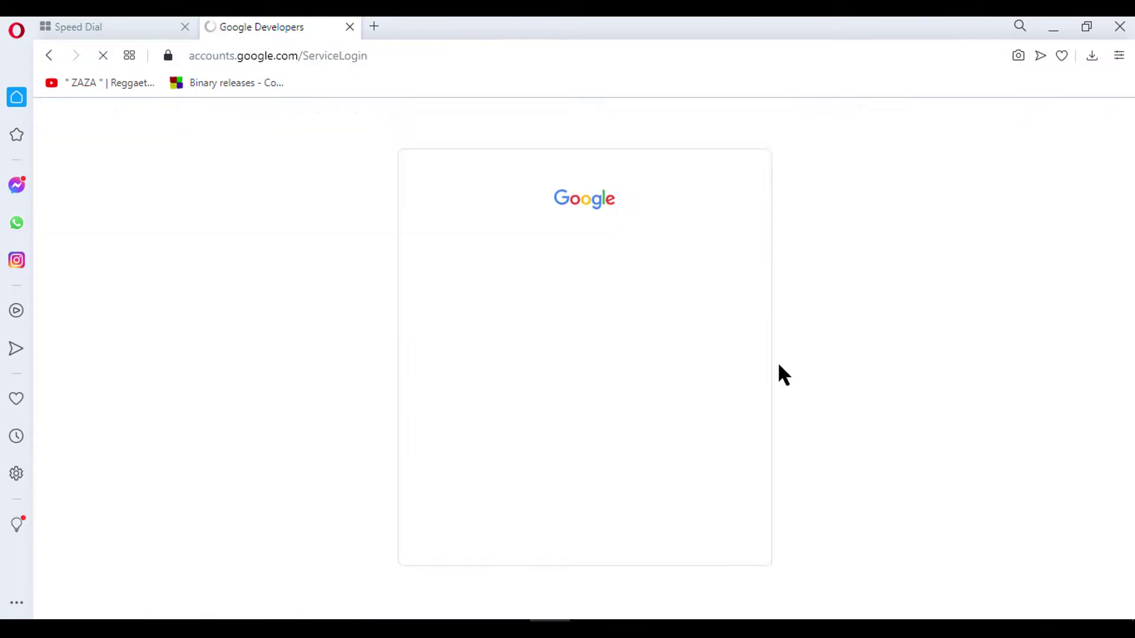
{"action": "left_click", "coordinate": [495, 418]}
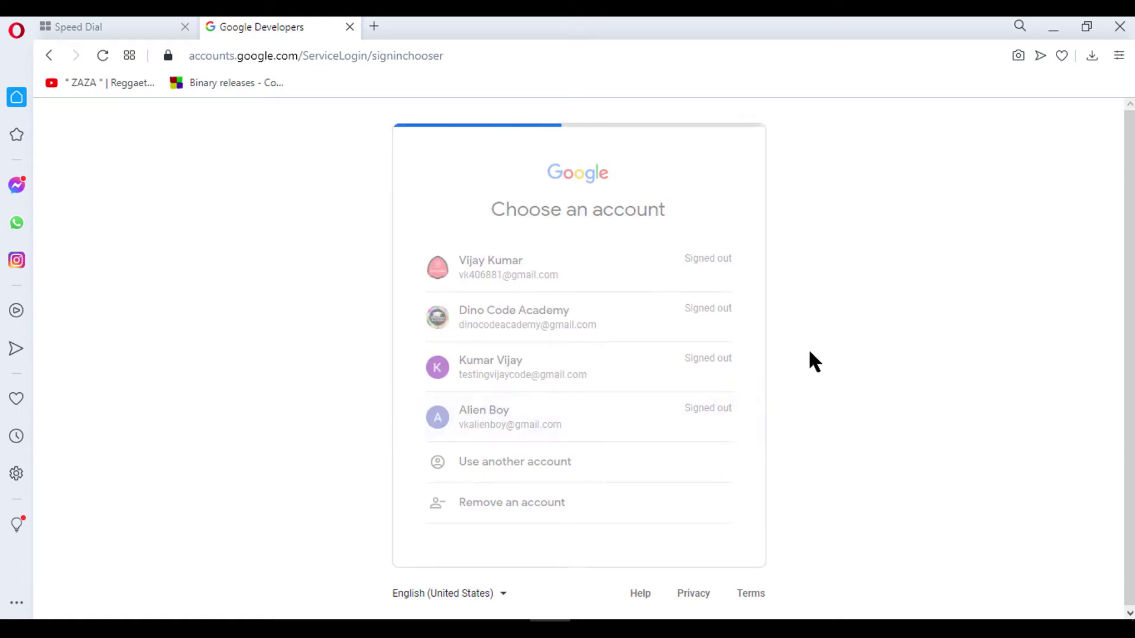
{"action": "left_click", "coordinate": [701, 450]}
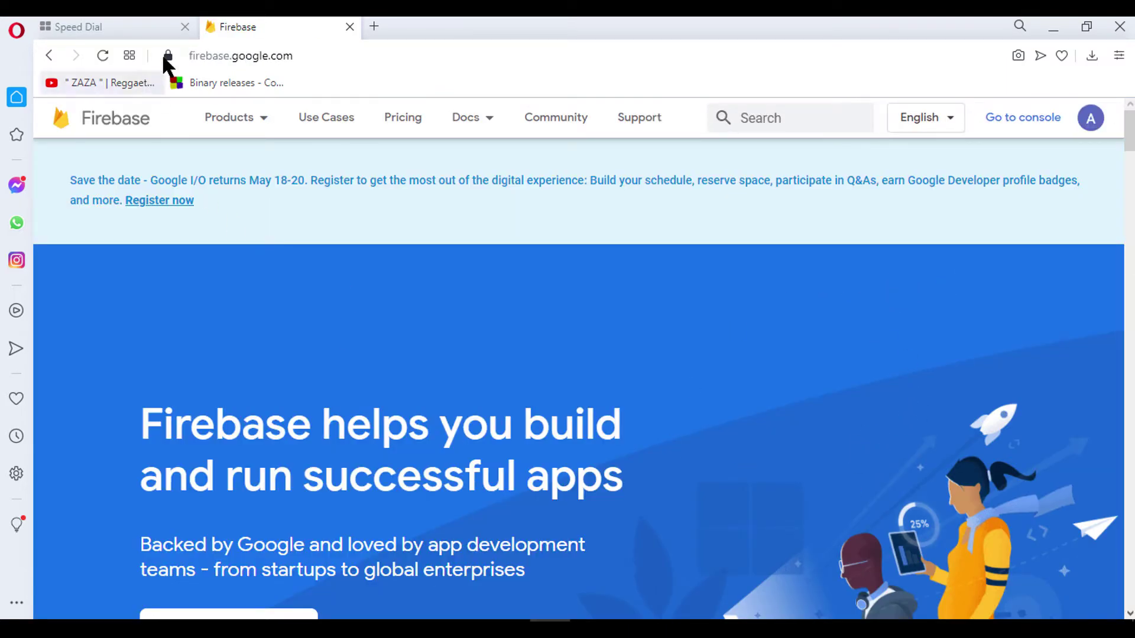
Step: Close Speed Dial and compare Android Studio's signed-in account with Firebase's avatar menu
{"action": "left_click", "coordinate": [184, 26]}
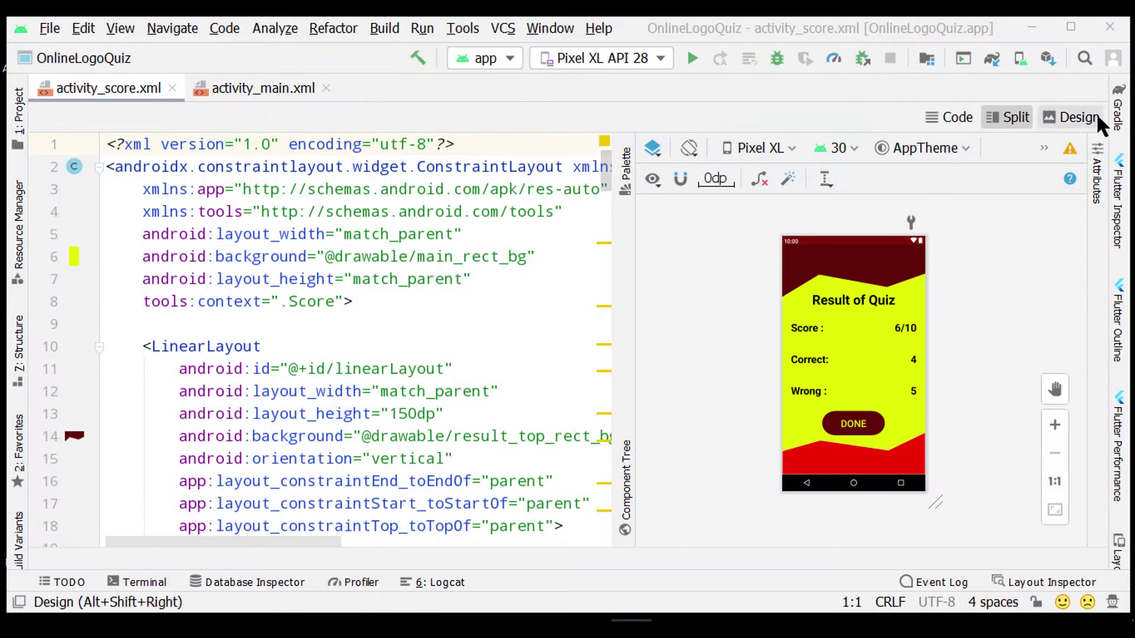
{"action": "left_click", "coordinate": [1113, 58]}
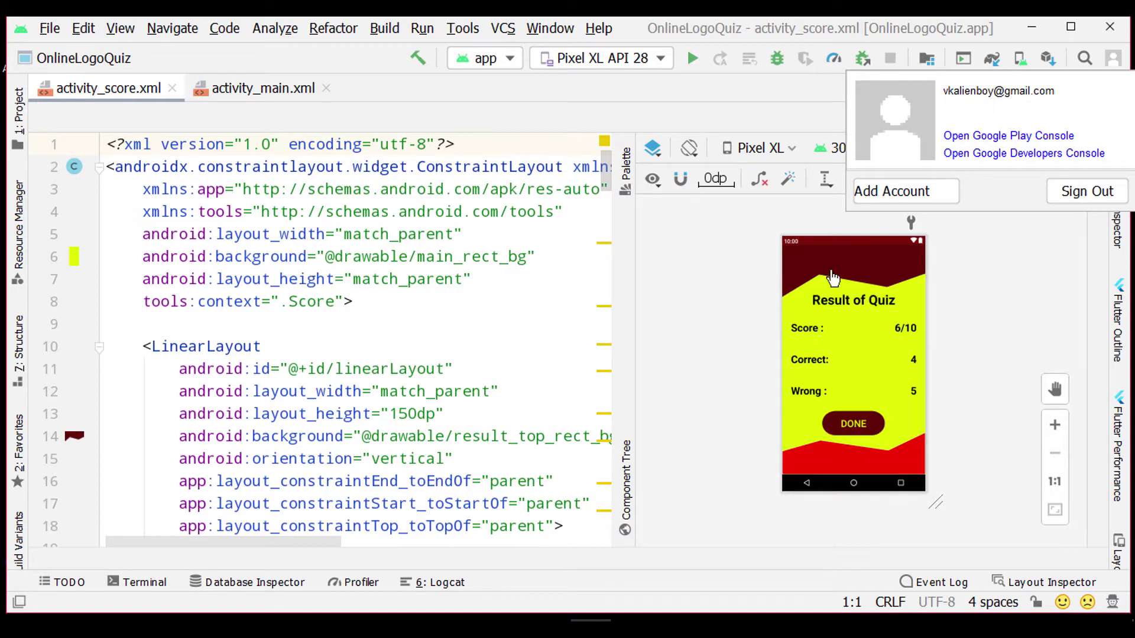
{"action": "left_click", "coordinate": [716, 371]}
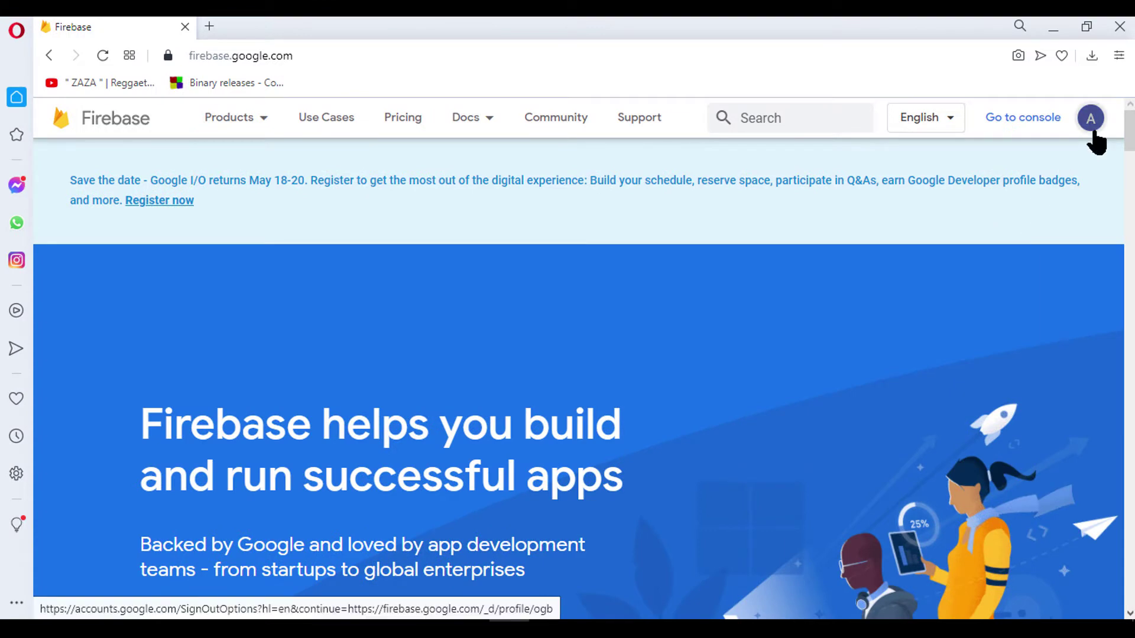
{"action": "left_click", "coordinate": [1091, 117]}
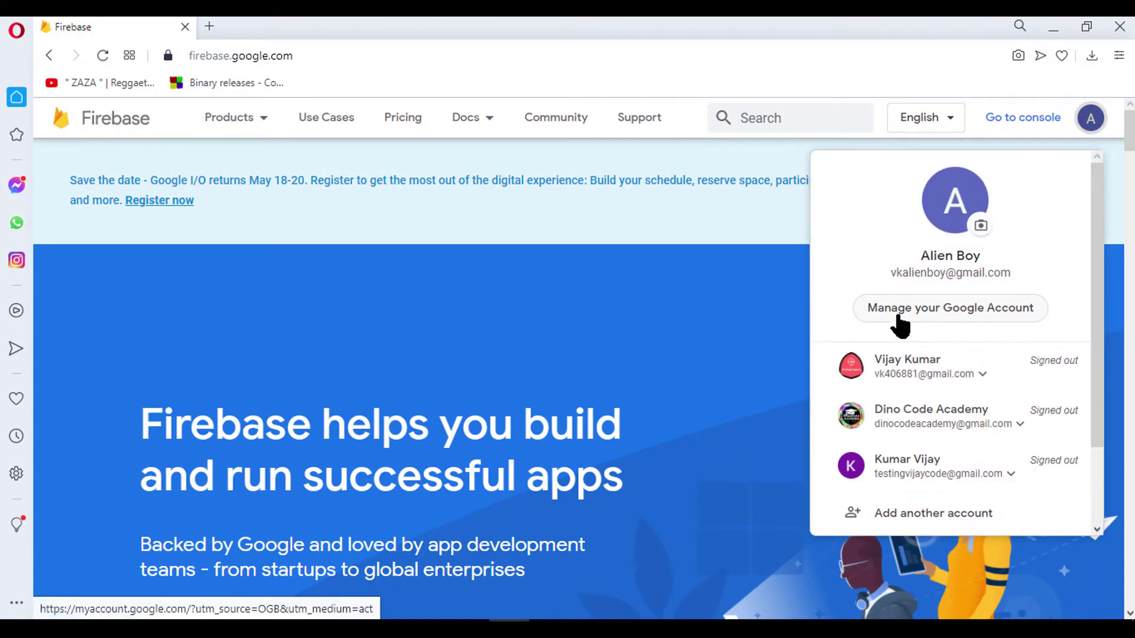
{"action": "left_click", "coordinate": [696, 346]}
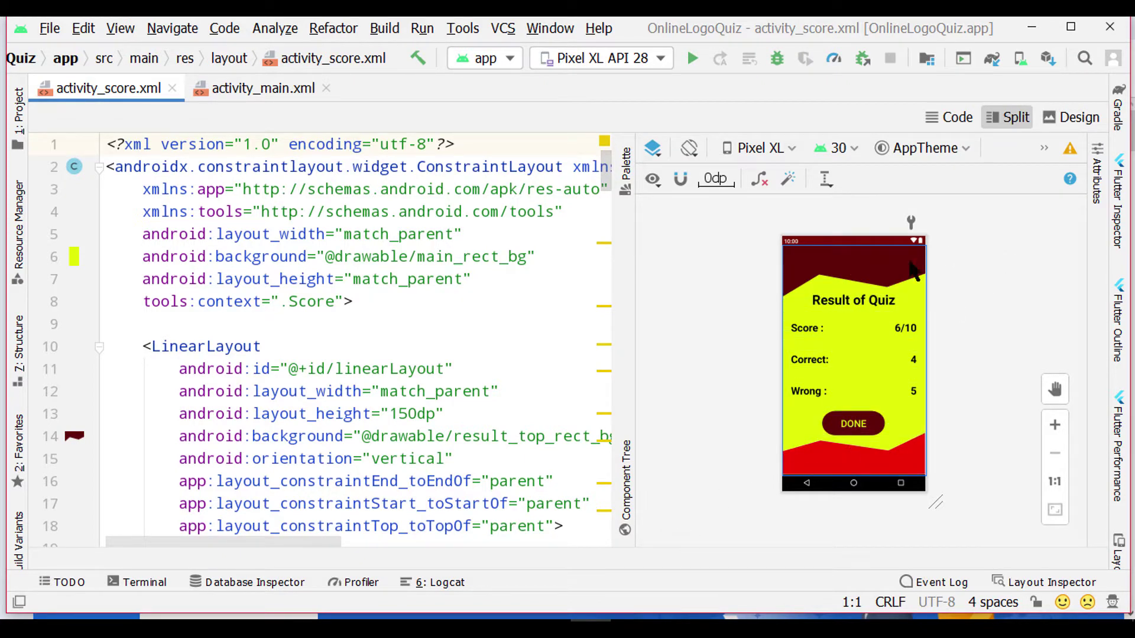
Step: From the Firebase assistant's Firestore read/write guide, choose Connect to Firebase
{"action": "left_click", "coordinate": [463, 29]}
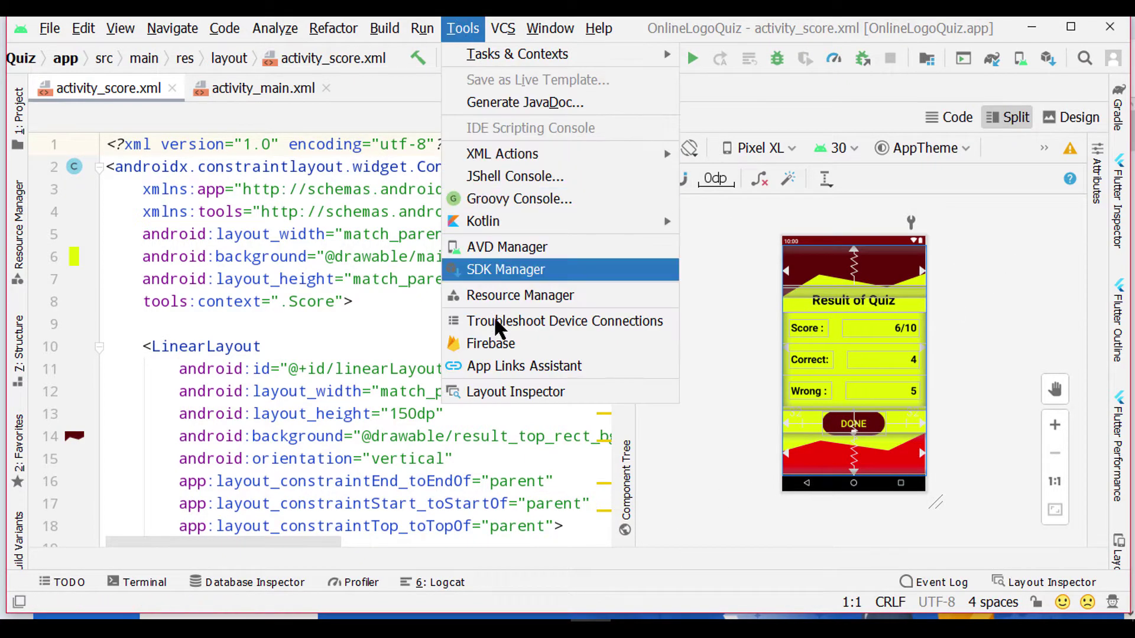
{"action": "left_click", "coordinate": [496, 345]}
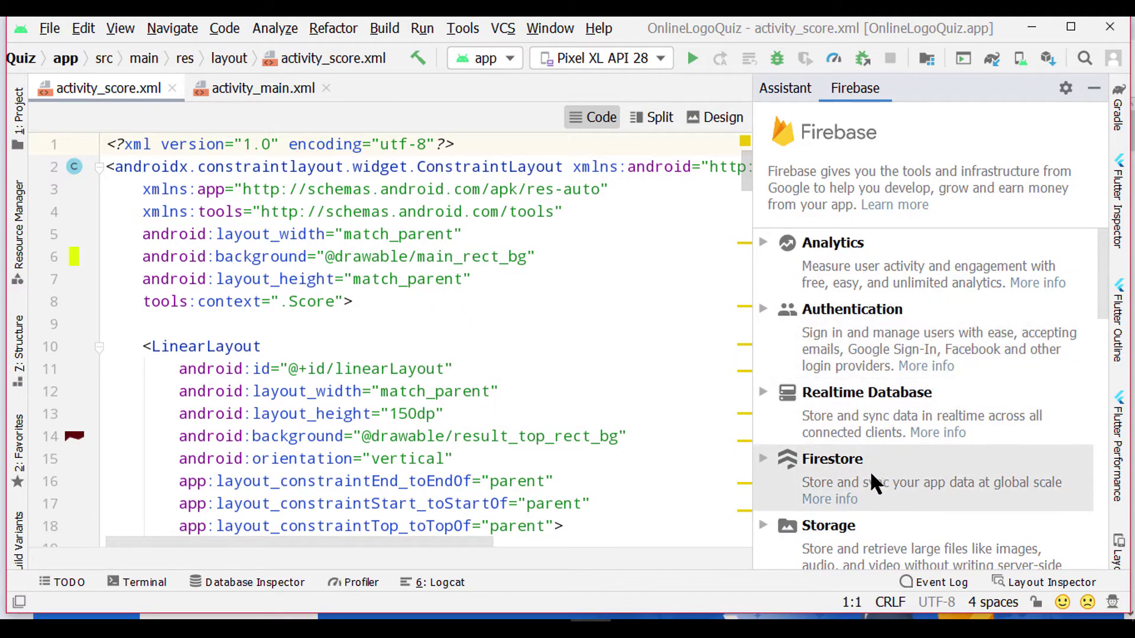
{"action": "left_click", "coordinate": [763, 458]}
{"action": "scroll", "coordinate": [934, 419], "scroll_direction": "down", "scroll_amount": 3}
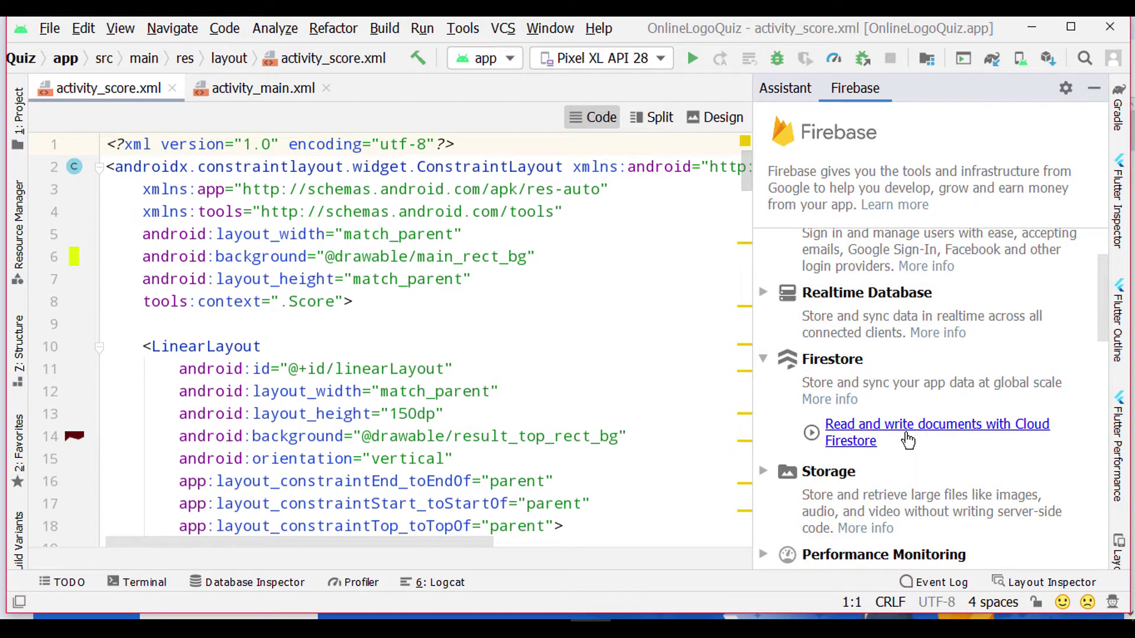
{"action": "left_click", "coordinate": [908, 441]}
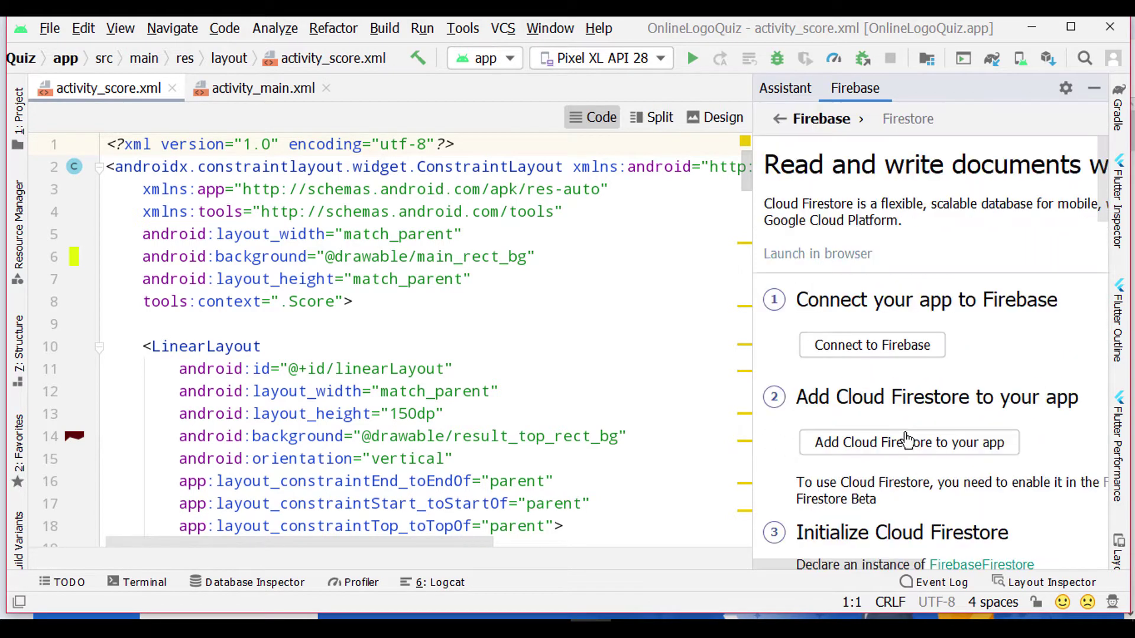
{"action": "left_click", "coordinate": [881, 349]}
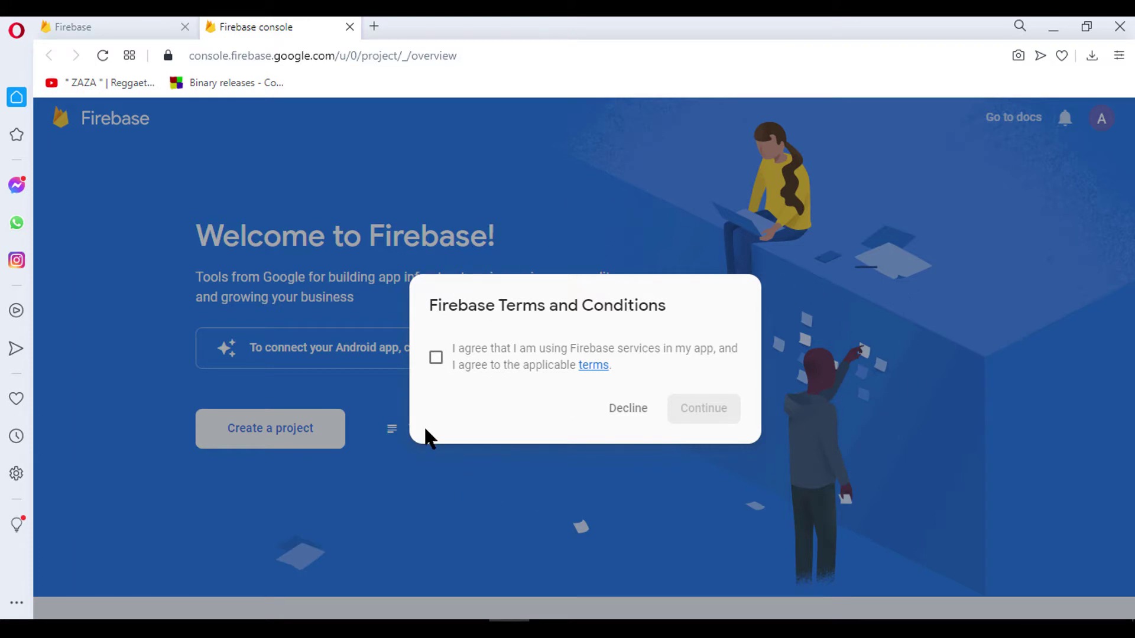
Step: Accept the Firebase terms and start a project named 'Online Logo Quiz'
{"action": "left_click", "coordinate": [436, 358]}
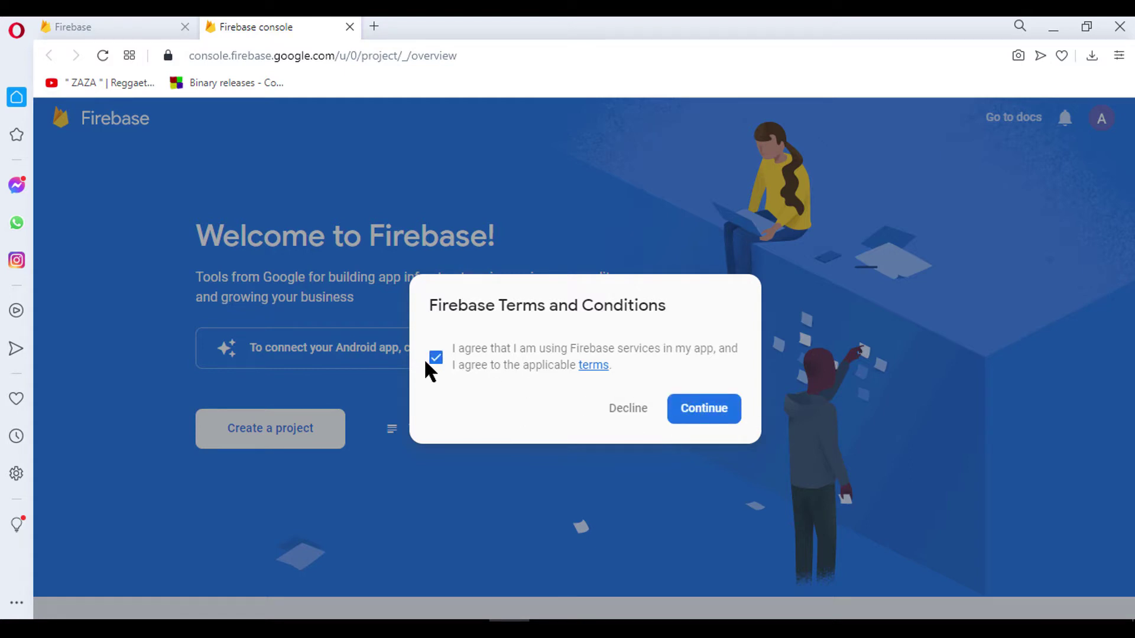
{"action": "left_click", "coordinate": [712, 412]}
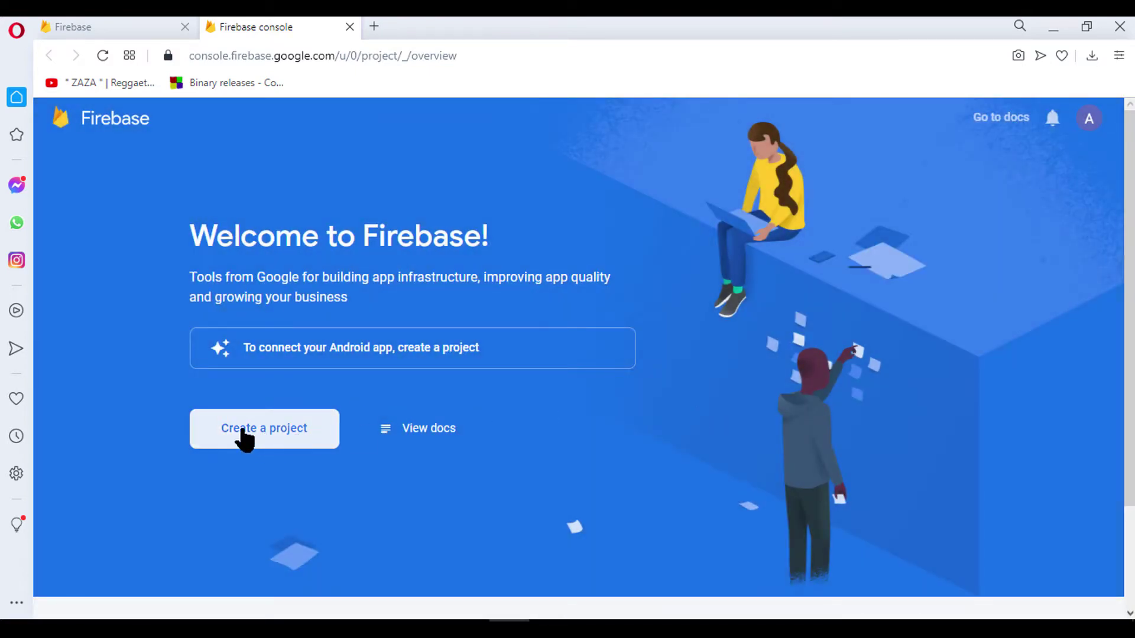
{"action": "left_click", "coordinate": [271, 438]}
{"action": "type", "text": "OnlineLogoQuiz"}
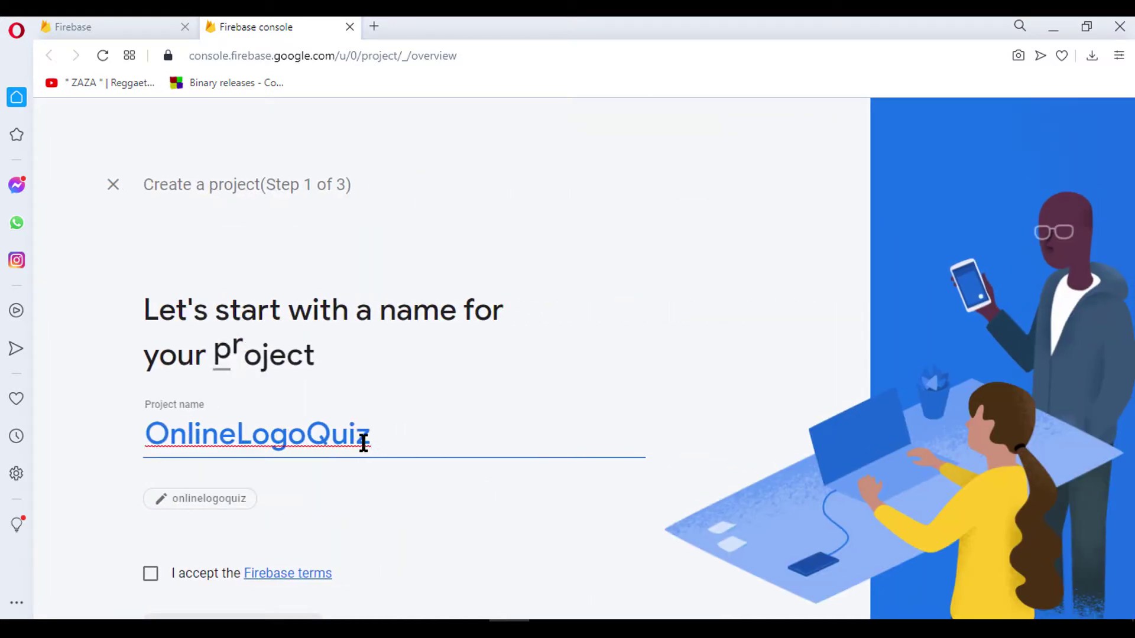
{"action": "left_click", "coordinate": [310, 442]}
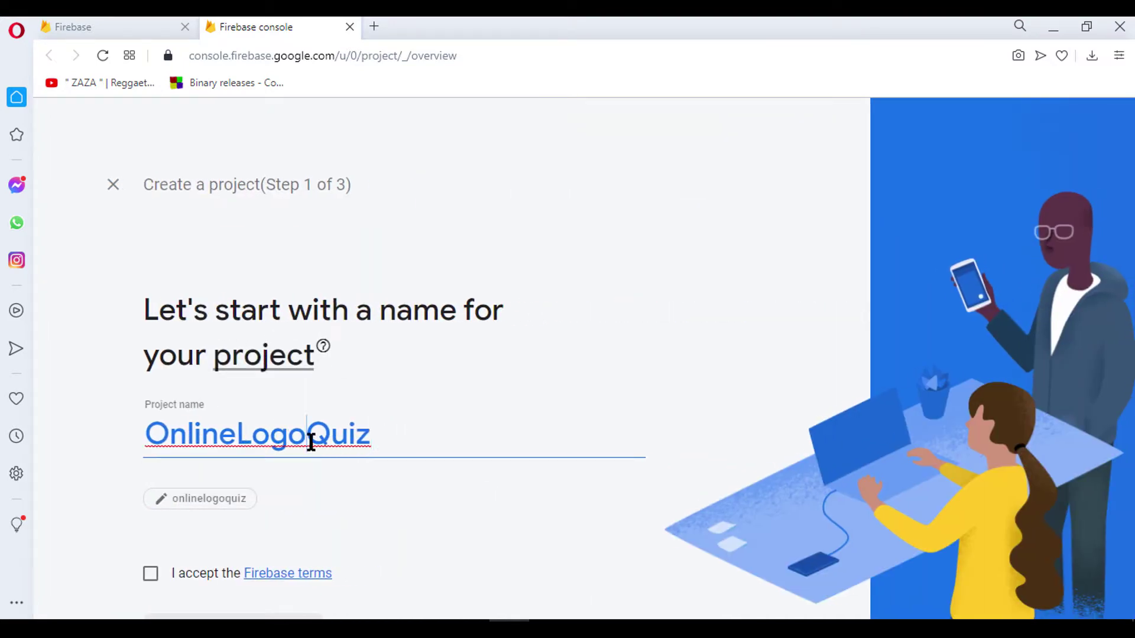
{"action": "left_click", "coordinate": [235, 438]}
{"action": "scroll", "coordinate": [374, 452], "scroll_direction": "down", "scroll_amount": 2}
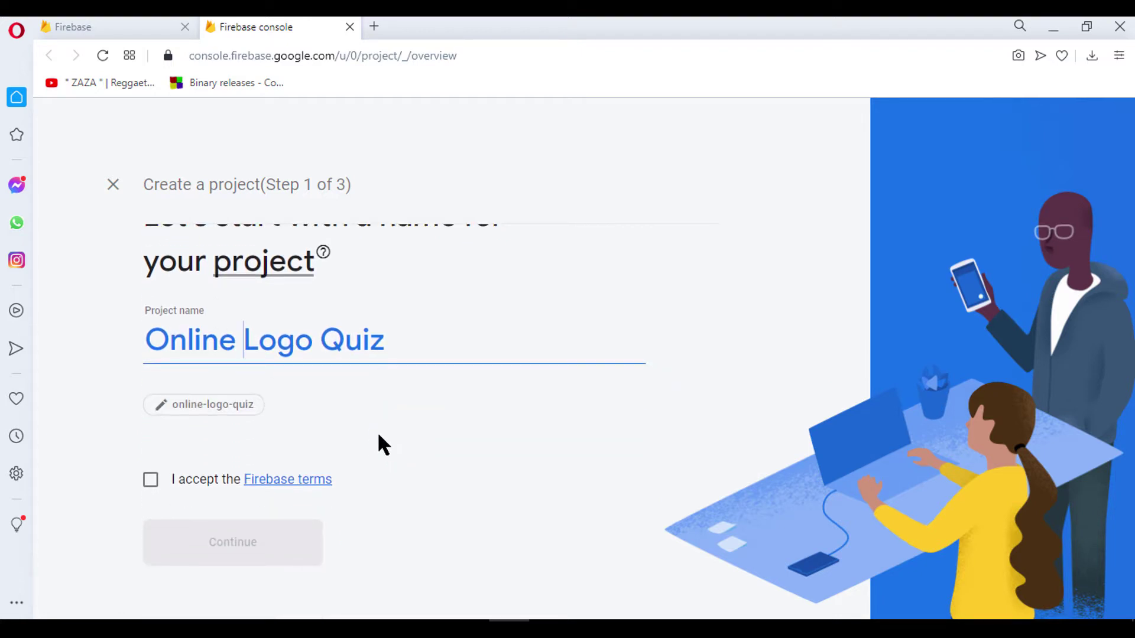
Step: Accept the Firebase terms and continue with Google Analytics enabled
{"action": "left_click", "coordinate": [152, 480]}
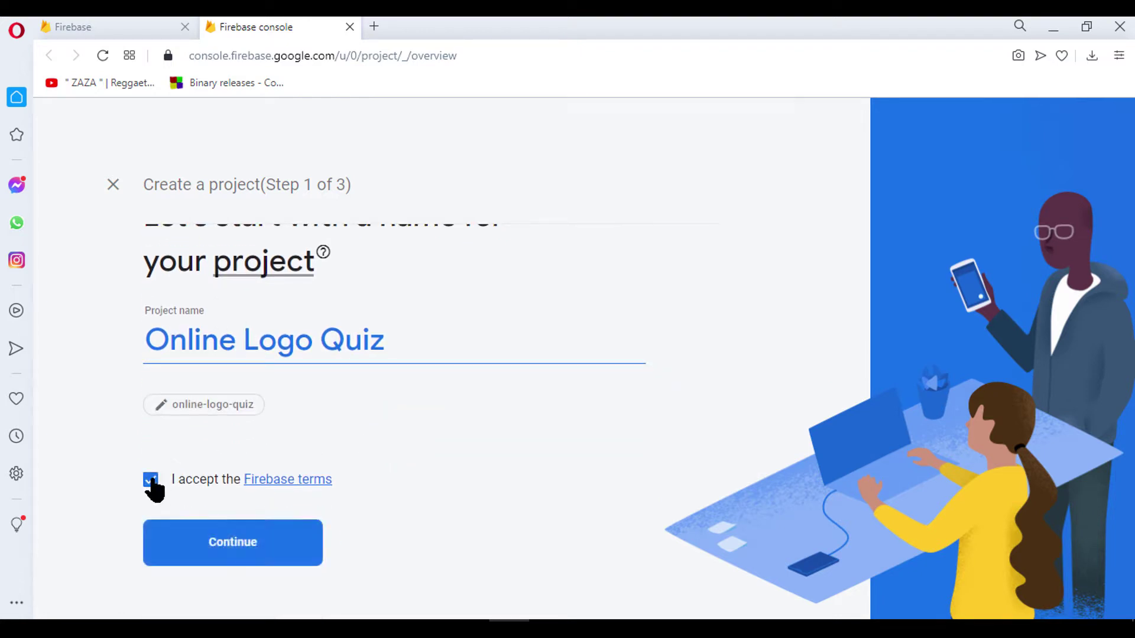
{"action": "left_click", "coordinate": [228, 547]}
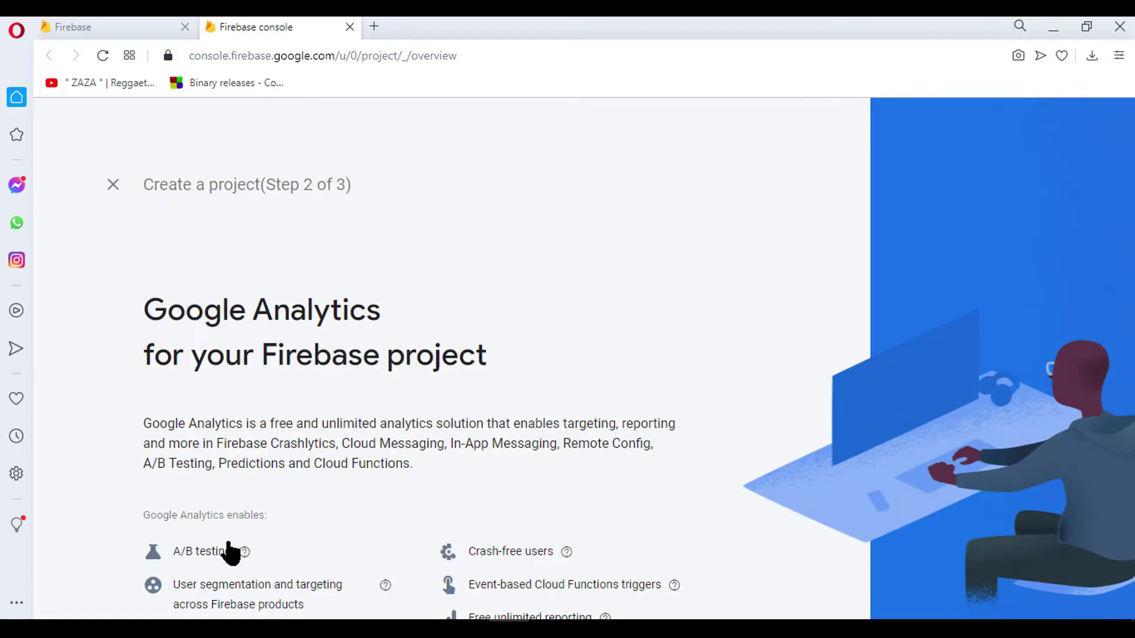
{"action": "scroll", "coordinate": [406, 438], "scroll_direction": "down", "scroll_amount": 4}
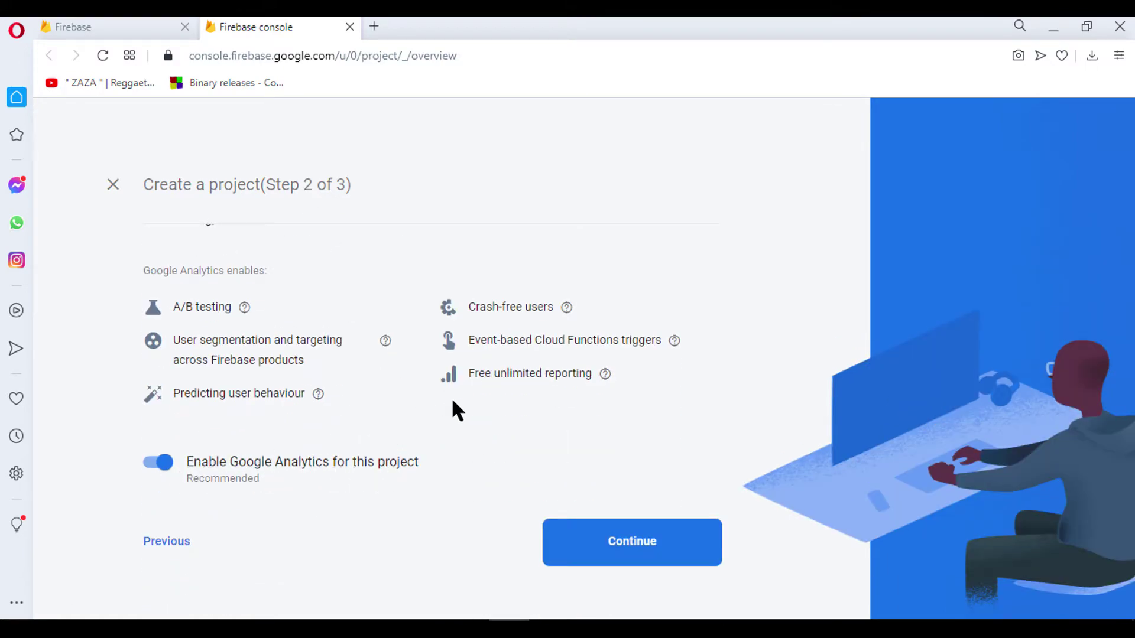
{"action": "left_click", "coordinate": [600, 545]}
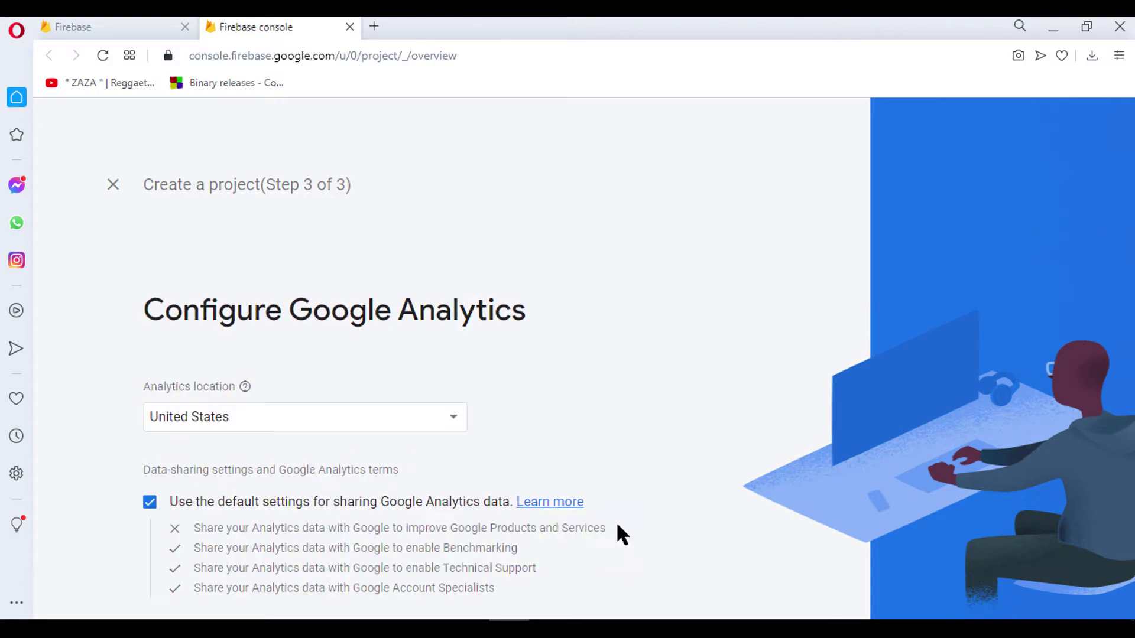
Step: Set the Analytics location to India
{"action": "left_click", "coordinate": [325, 417]}
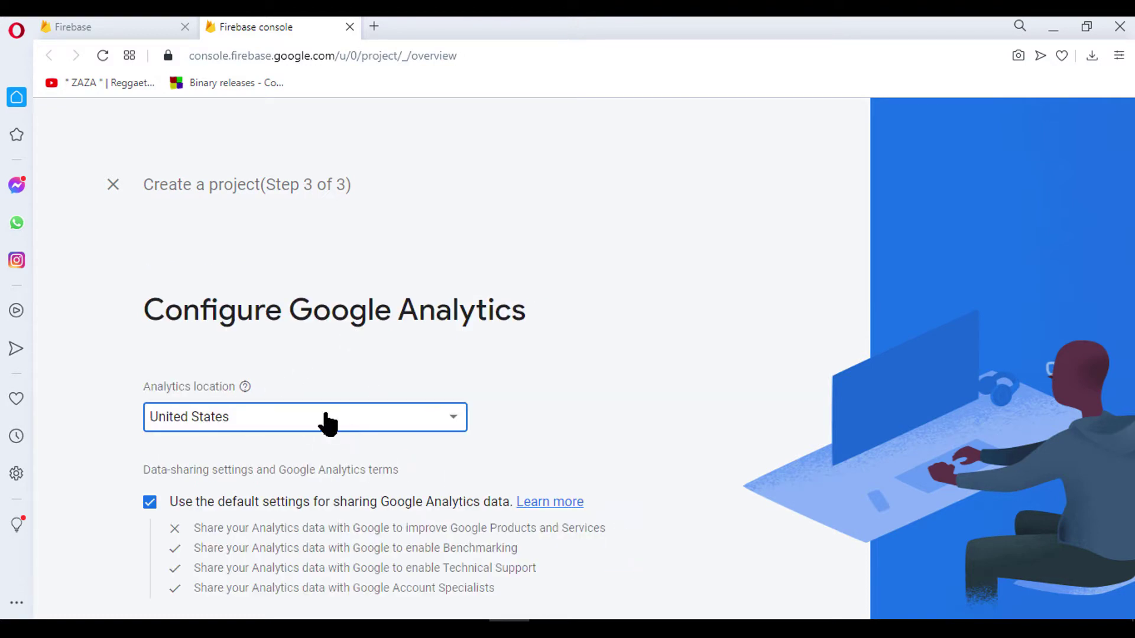
{"action": "left_click", "coordinate": [325, 417]}
{"action": "scroll", "coordinate": [325, 420], "scroll_direction": "up", "scroll_amount": 2}
{"action": "scroll", "coordinate": [326, 420], "scroll_direction": "up", "scroll_amount": 5}
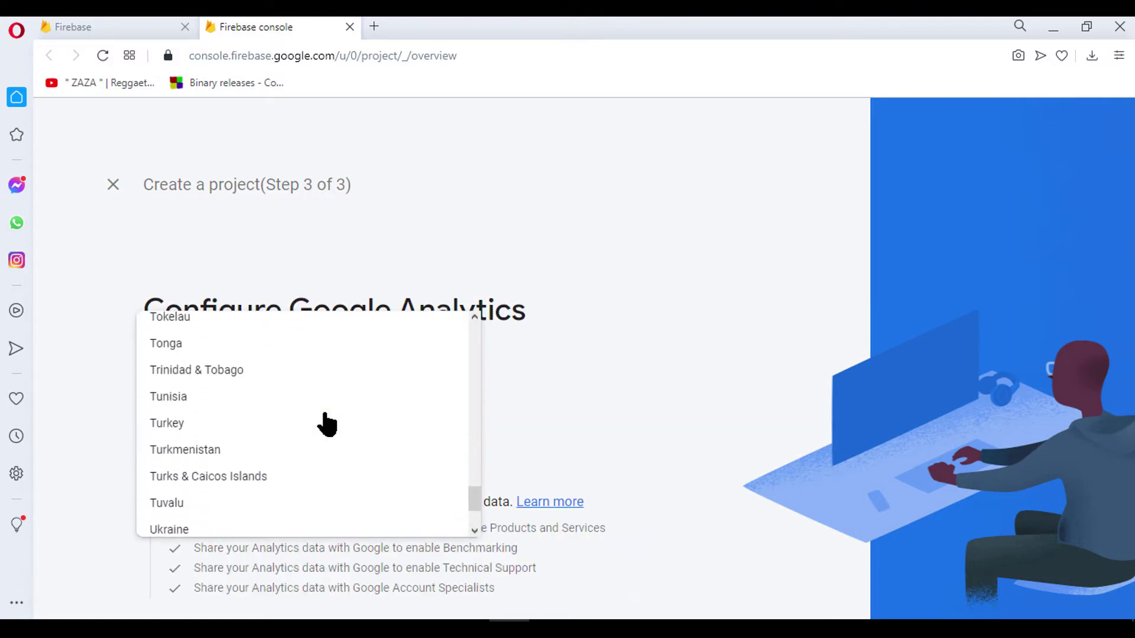
{"action": "scroll", "coordinate": [265, 438], "scroll_direction": "up", "scroll_amount": 3}
{"action": "scroll", "coordinate": [266, 439], "scroll_direction": "up", "scroll_amount": 4}
{"action": "scroll", "coordinate": [265, 440], "scroll_direction": "up", "scroll_amount": 3}
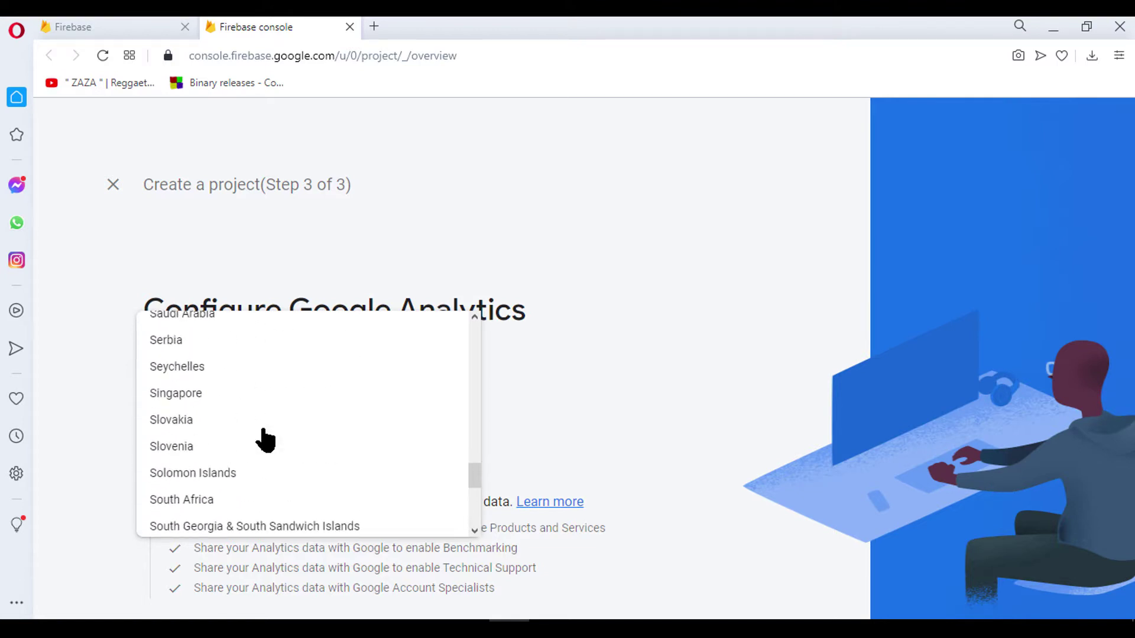
{"action": "scroll", "coordinate": [265, 439], "scroll_direction": "up", "scroll_amount": 9}
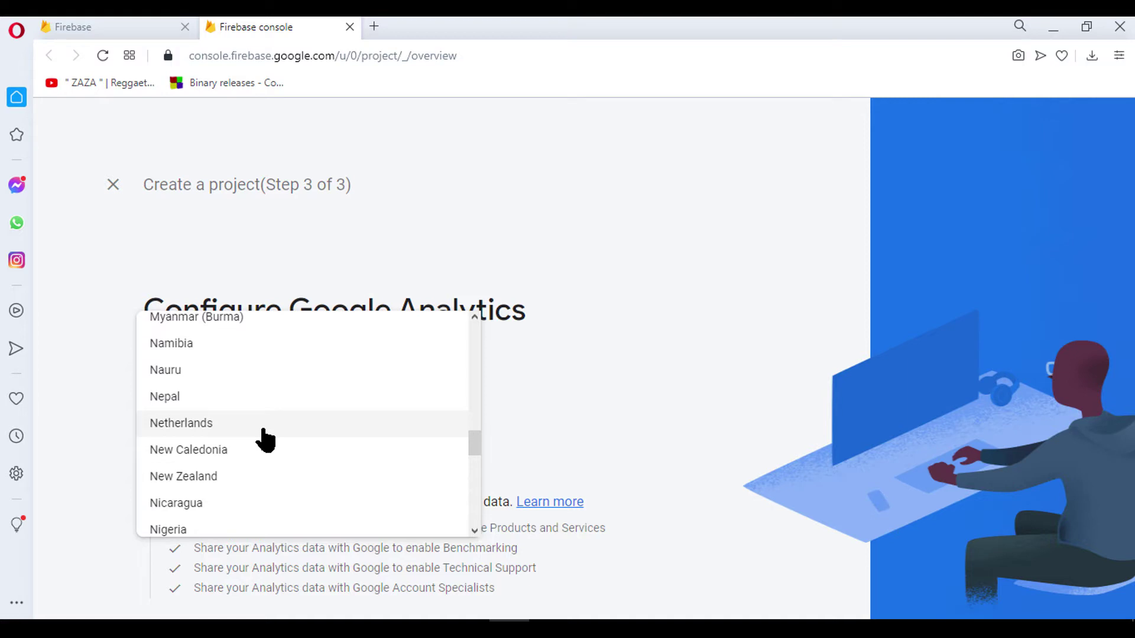
{"action": "scroll", "coordinate": [265, 439], "scroll_direction": "down", "scroll_amount": 15}
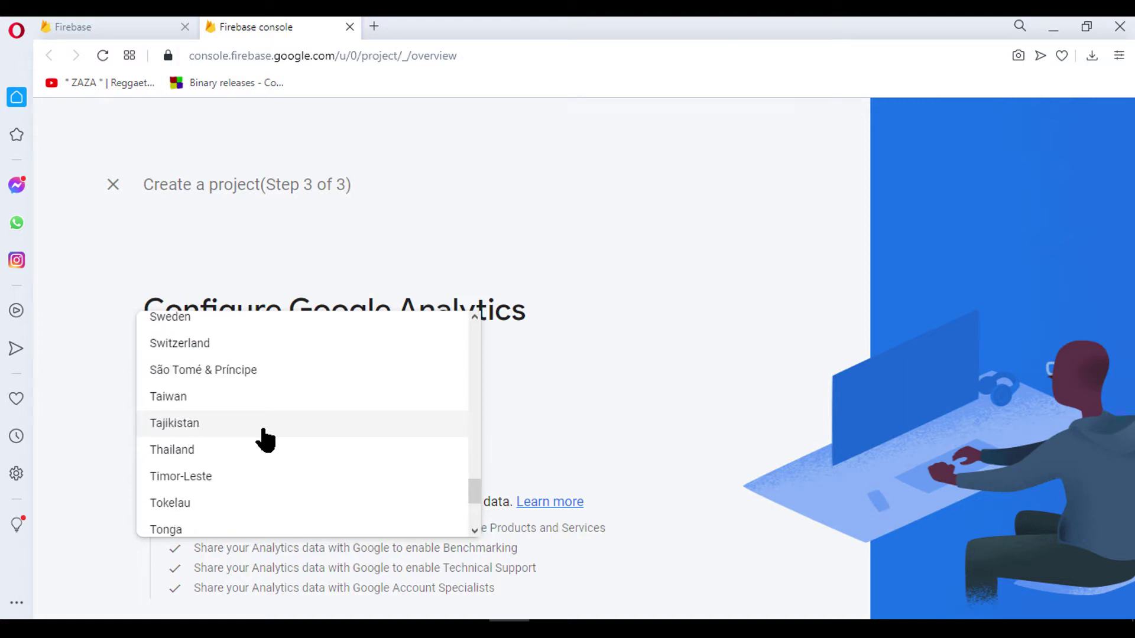
{"action": "scroll", "coordinate": [265, 439], "scroll_direction": "up", "scroll_amount": 5}
{"action": "scroll", "coordinate": [265, 439], "scroll_direction": "up", "scroll_amount": 4}
{"action": "scroll", "coordinate": [266, 439], "scroll_direction": "up", "scroll_amount": 3}
{"action": "scroll", "coordinate": [267, 444], "scroll_direction": "up", "scroll_amount": 10}
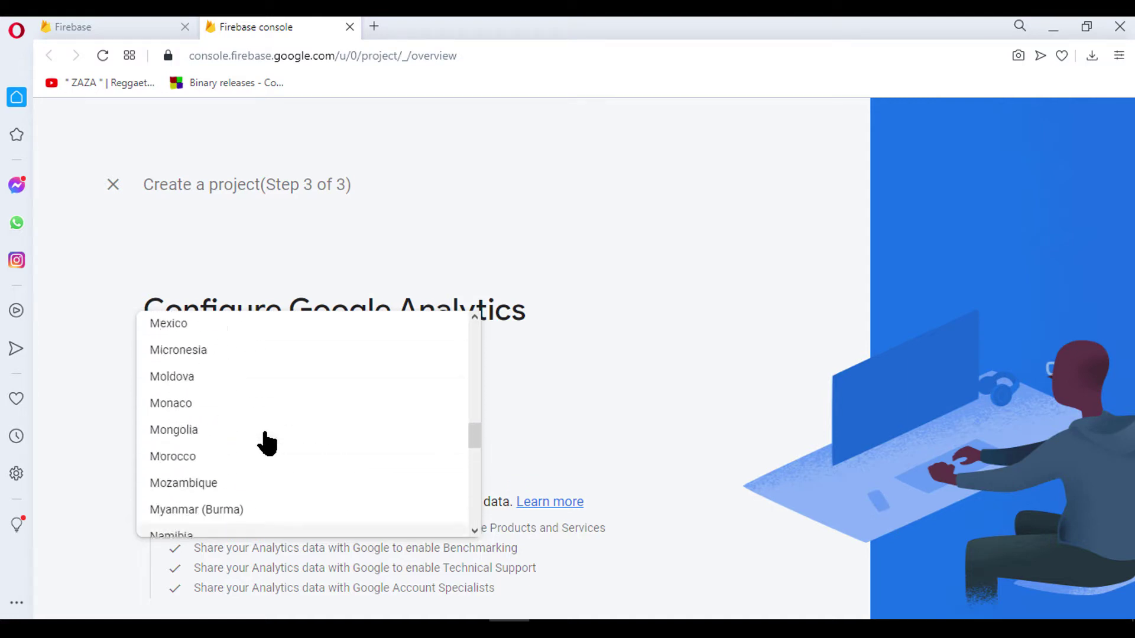
{"action": "scroll", "coordinate": [265, 443], "scroll_direction": "up", "scroll_amount": 3}
{"action": "scroll", "coordinate": [265, 443], "scroll_direction": "up", "scroll_amount": 7}
{"action": "scroll", "coordinate": [265, 443], "scroll_direction": "up", "scroll_amount": 5}
{"action": "scroll", "coordinate": [265, 443], "scroll_direction": "up", "scroll_amount": 3}
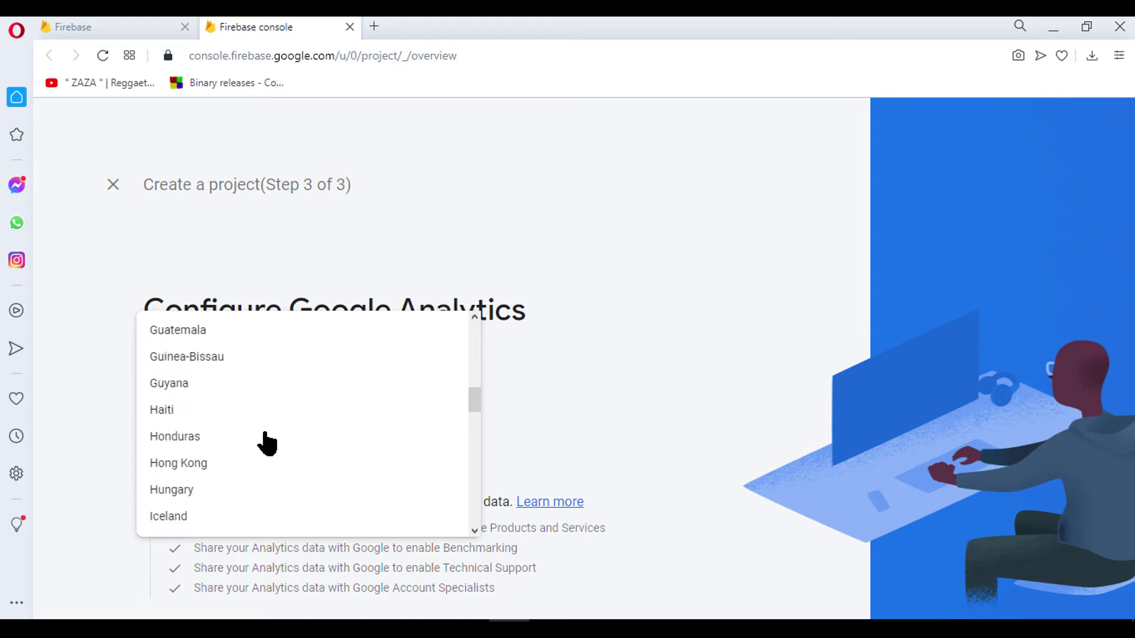
{"action": "scroll", "coordinate": [227, 446], "scroll_direction": "down", "scroll_amount": 3}
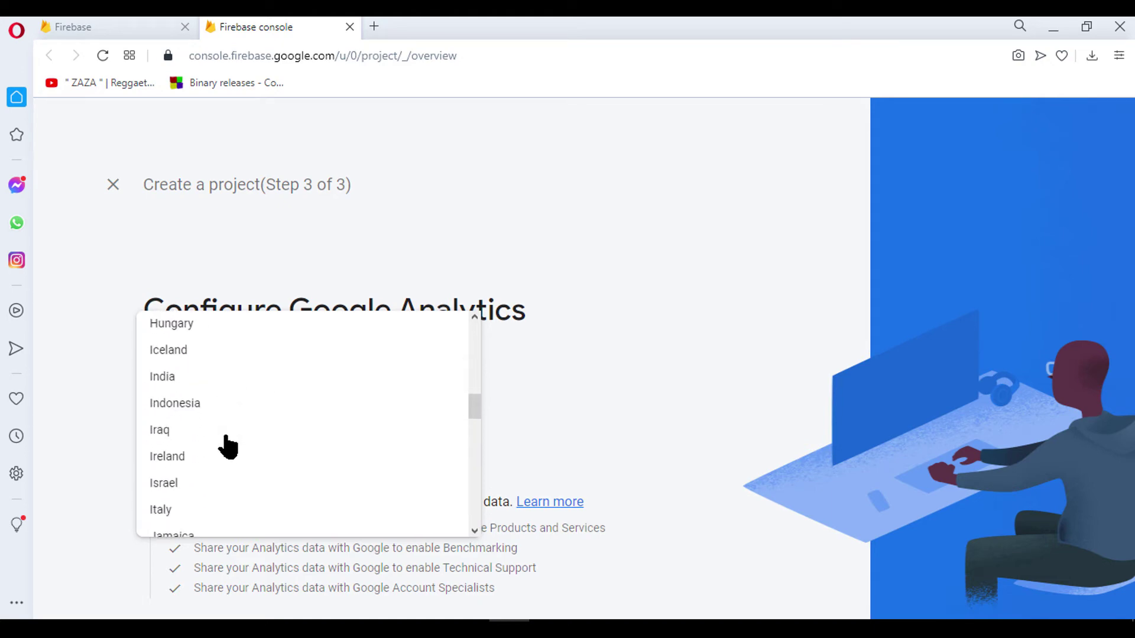
{"action": "left_click", "coordinate": [168, 378]}
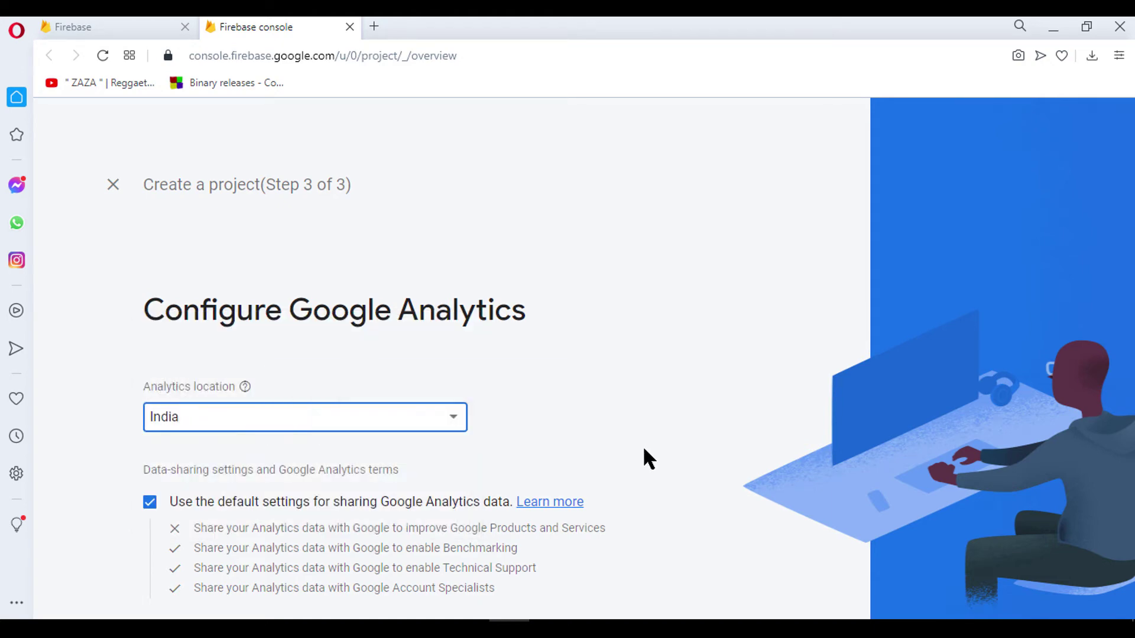
Step: Accept the Google Analytics terms and create the project
{"action": "scroll", "coordinate": [645, 450], "scroll_direction": "down", "scroll_amount": 3}
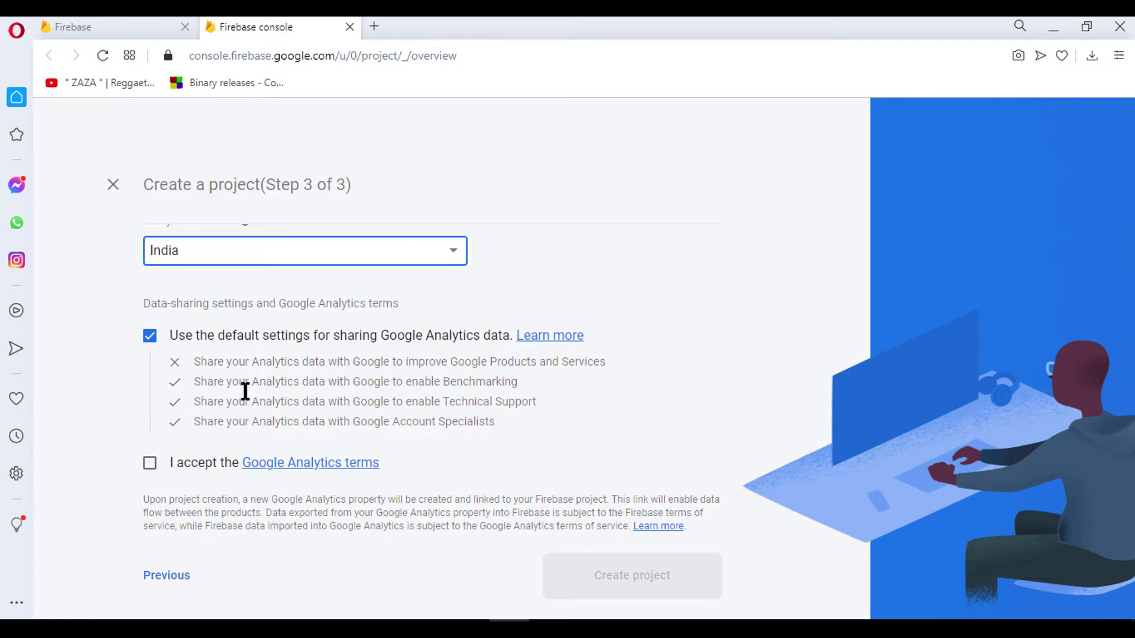
{"action": "left_click", "coordinate": [150, 464]}
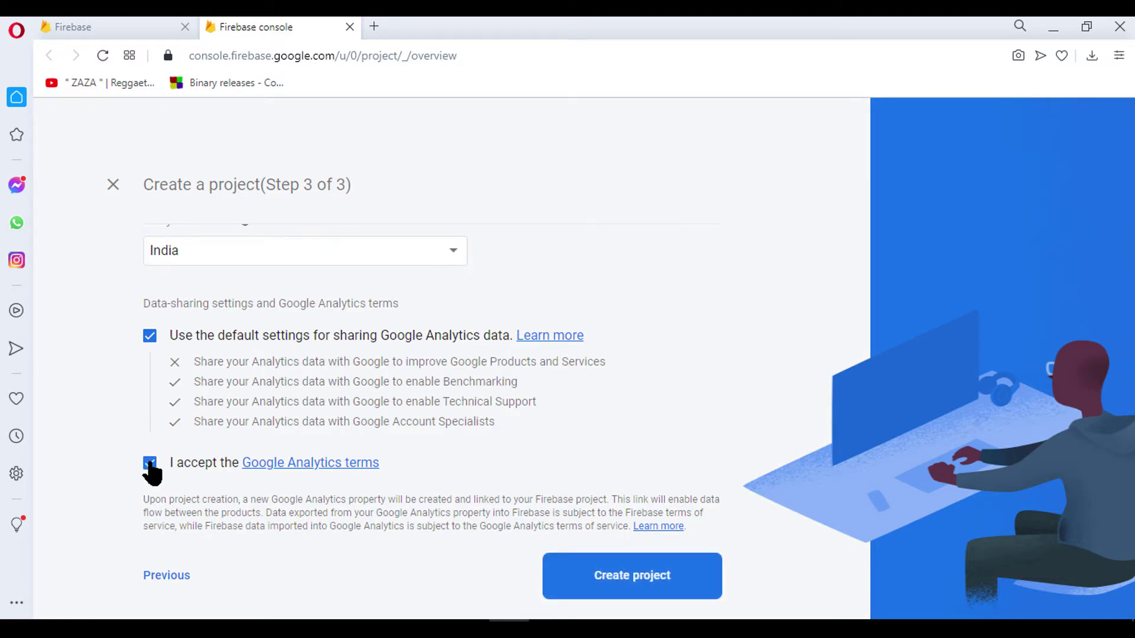
{"action": "scroll", "coordinate": [475, 477], "scroll_direction": "down", "scroll_amount": 1}
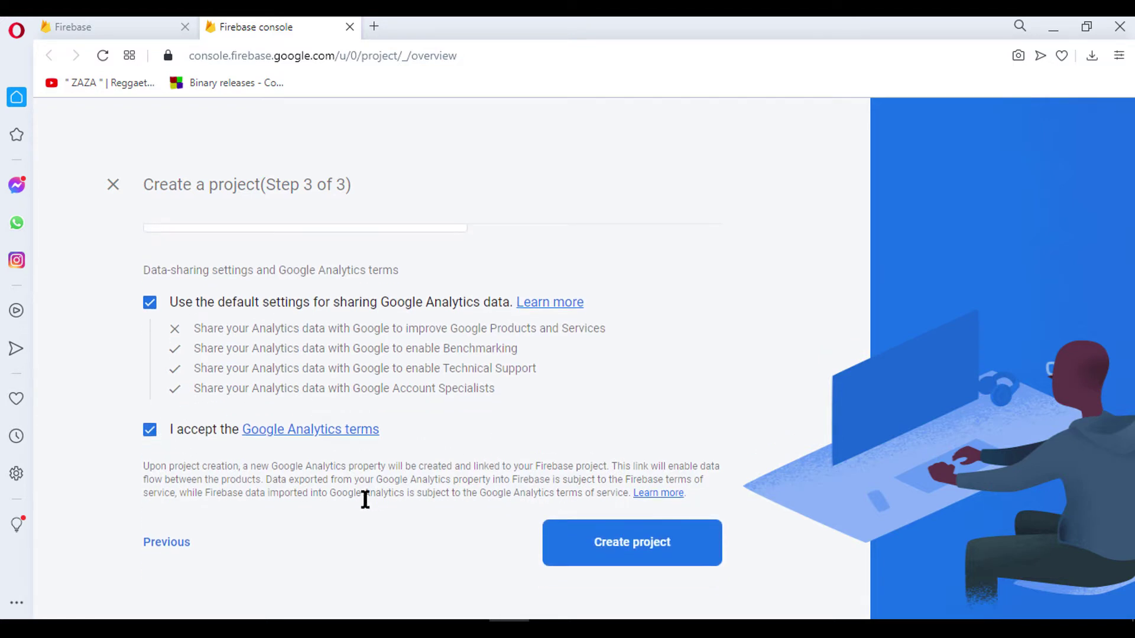
{"action": "left_click", "coordinate": [622, 548]}
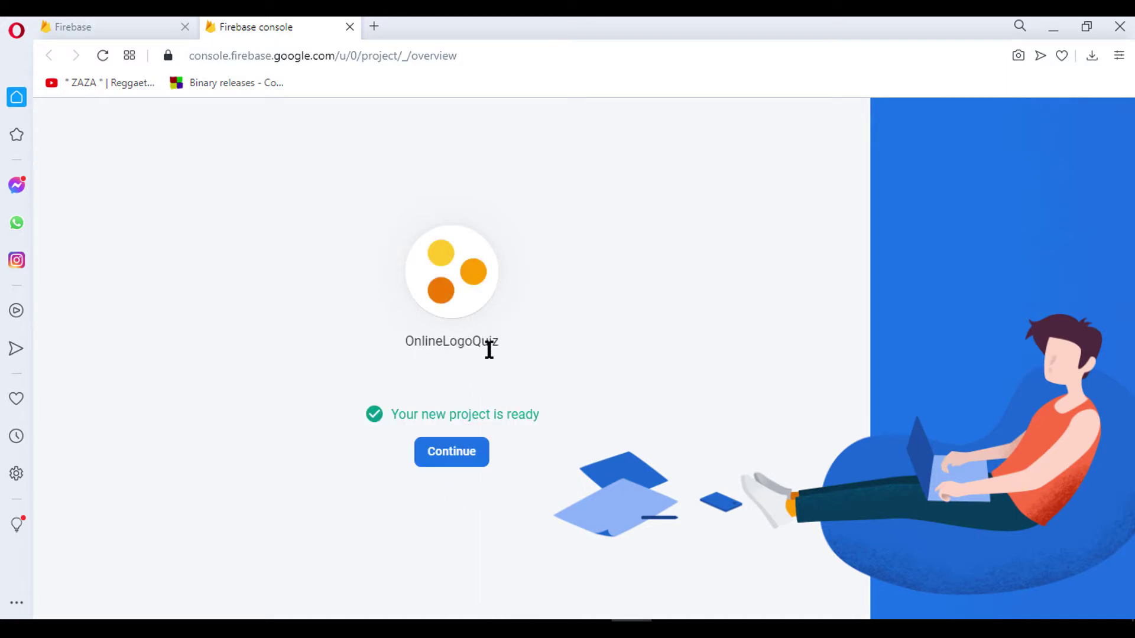
Step: Continue into the ready OnlineLogoQuiz project and connect its Android app to Android Studio
{"action": "left_click", "coordinate": [460, 454]}
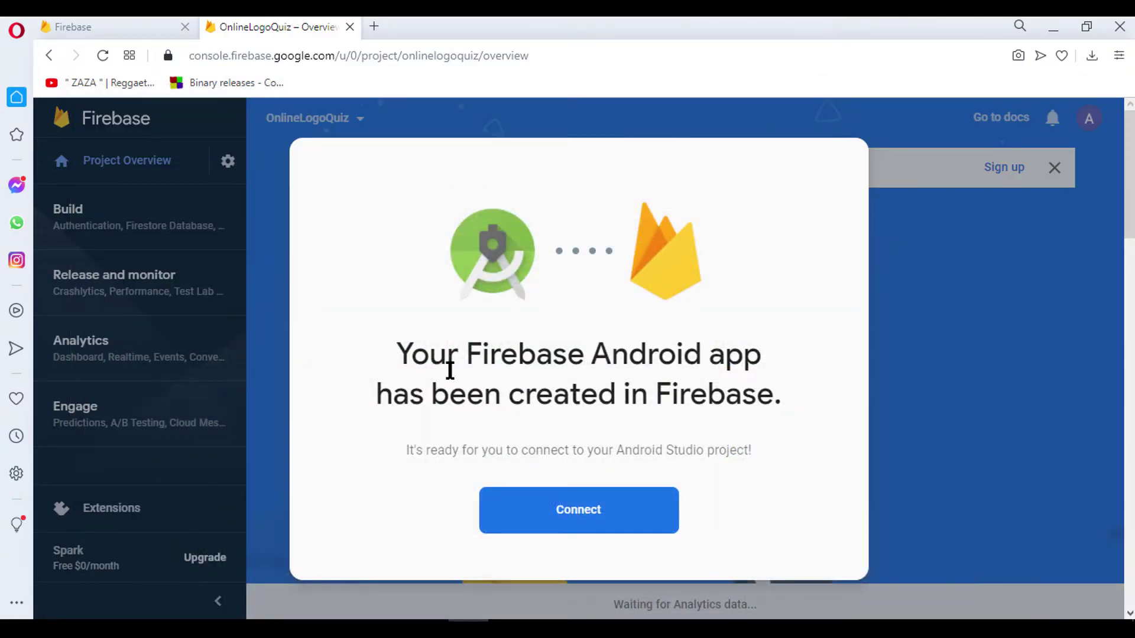
{"action": "left_click", "coordinate": [579, 527]}
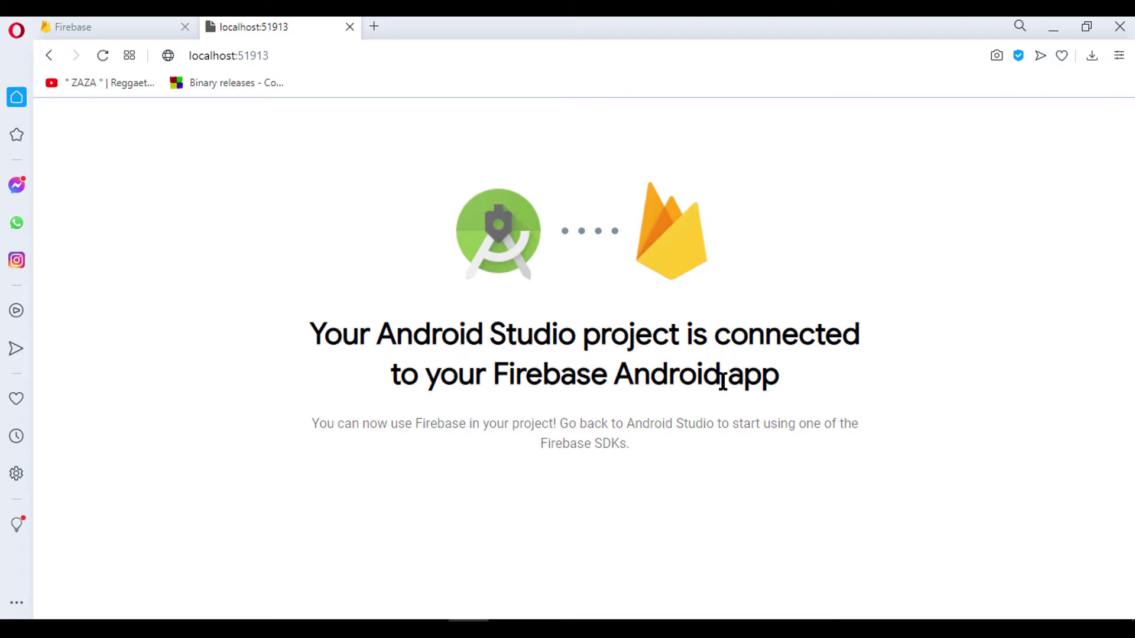
Step: Return to Android Studio and maximize its window
{"action": "left_click", "coordinate": [577, 618]}
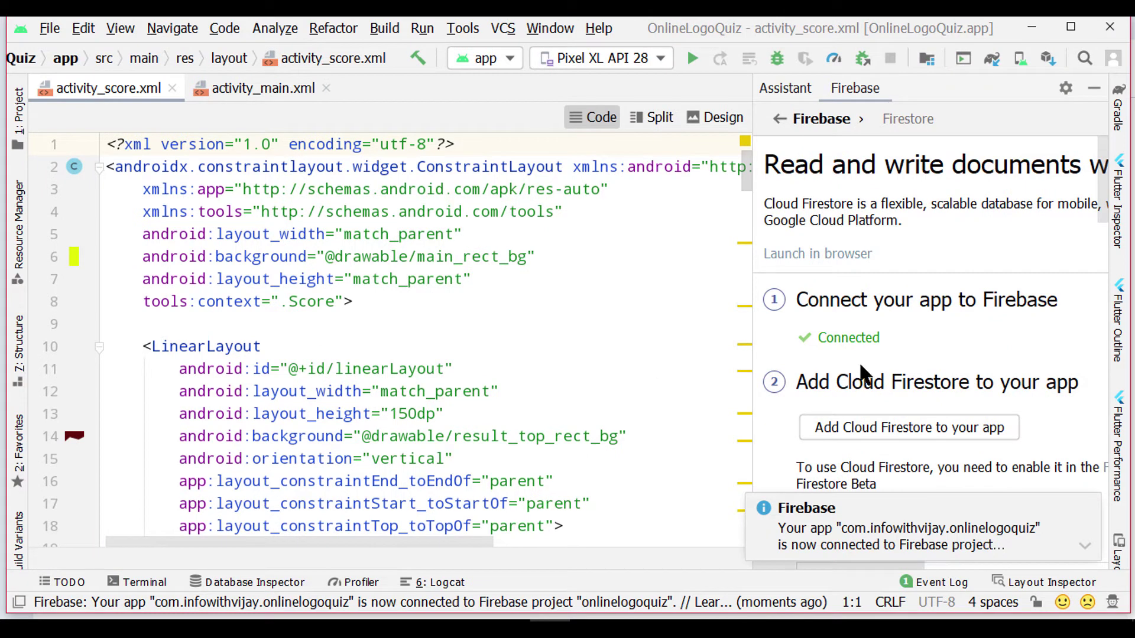
{"action": "left_click_drag", "start_coordinate": [887, 338], "coordinate": [807, 340]}
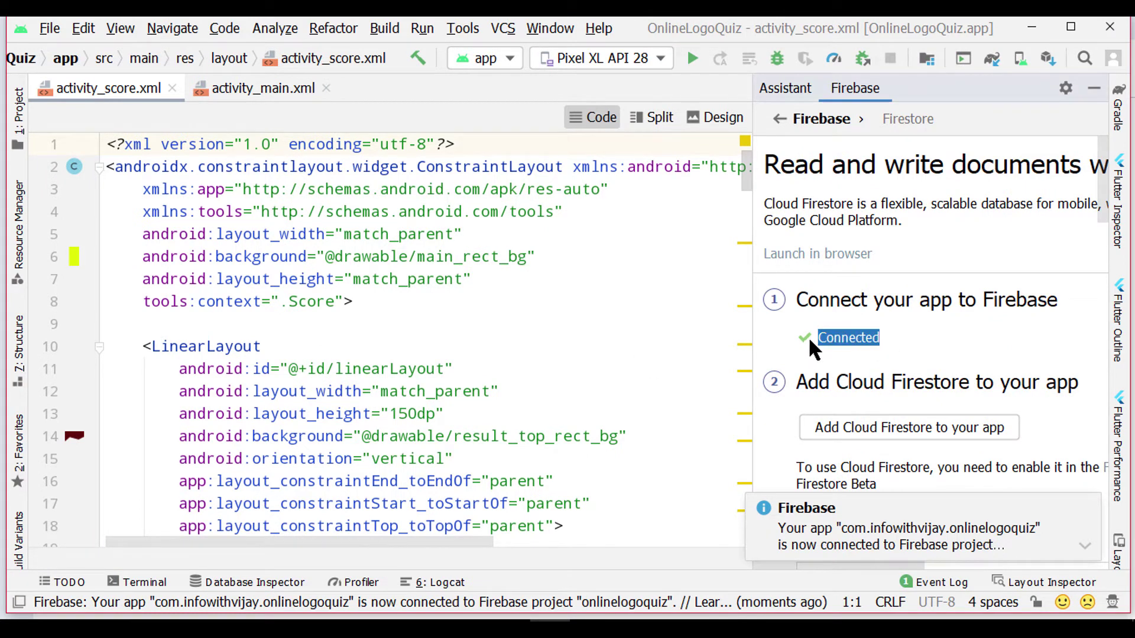
{"action": "left_click", "coordinate": [608, 344]}
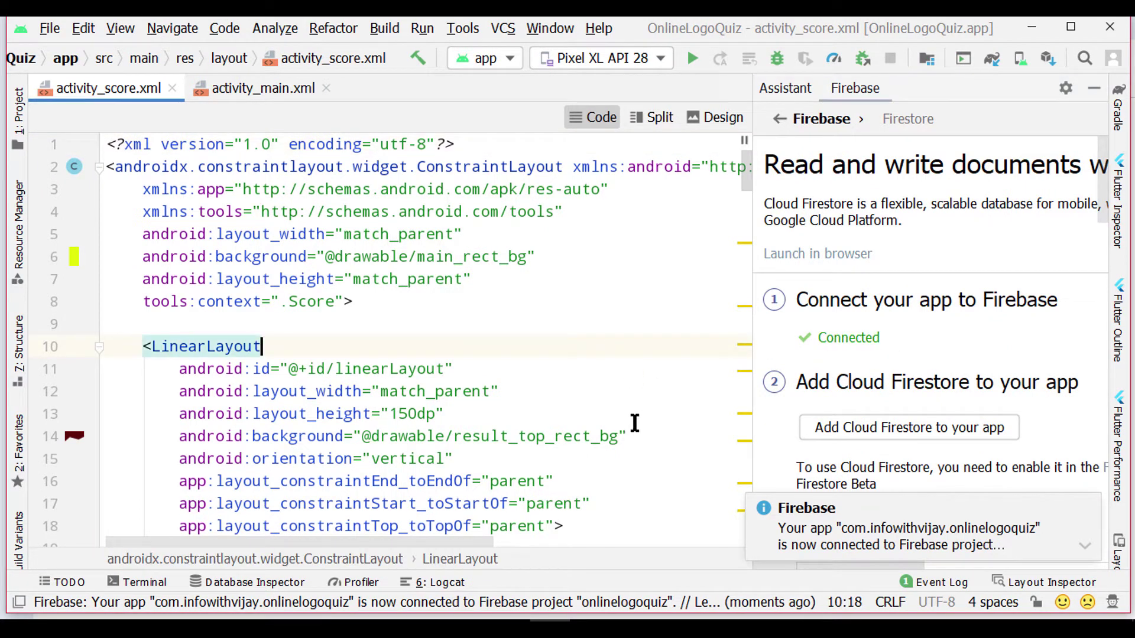
{"action": "left_click", "coordinate": [1069, 26]}
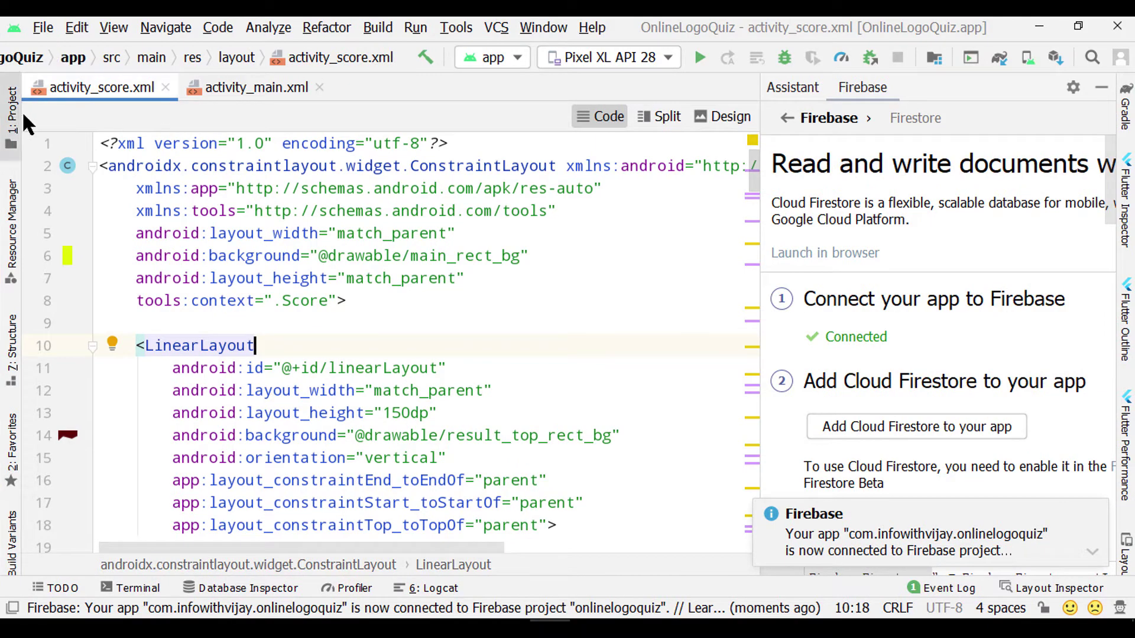
Step: Switch the project tree to Project view and open app/google-services.json
{"action": "left_click", "coordinate": [12, 109]}
{"action": "left_click", "coordinate": [101, 87]}
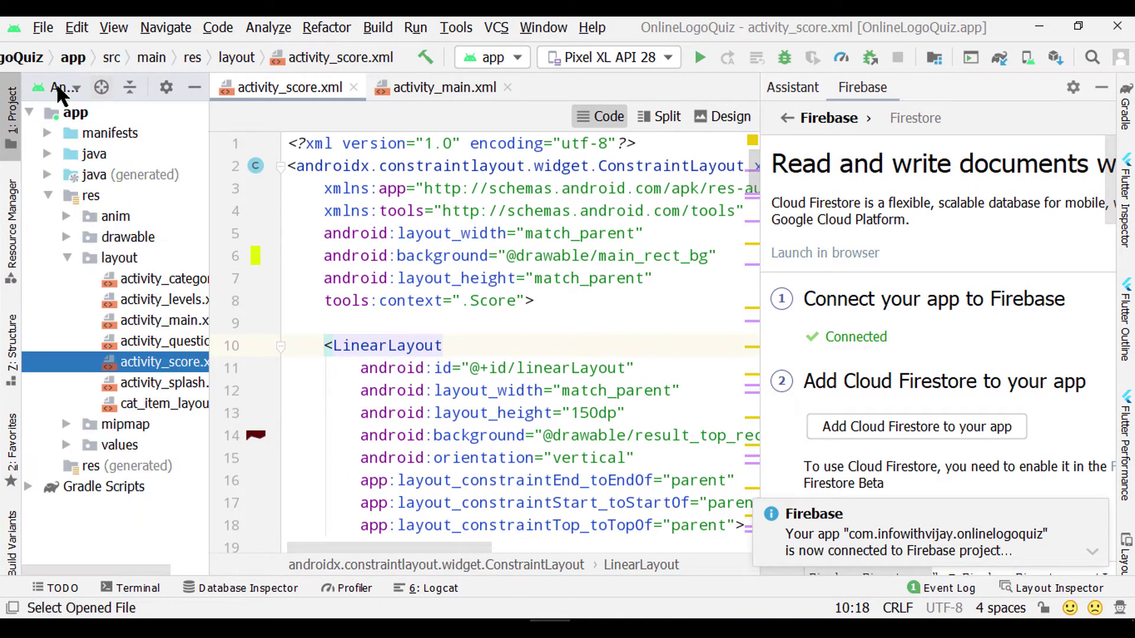
{"action": "left_click", "coordinate": [59, 86]}
{"action": "left_click", "coordinate": [81, 111]}
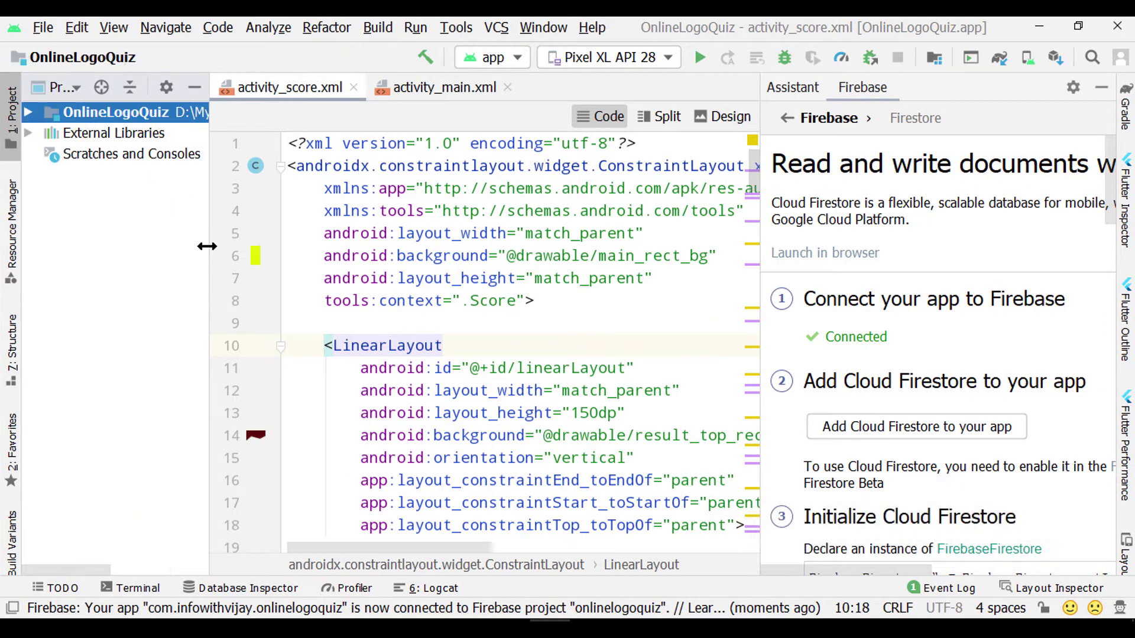
{"action": "left_click_drag", "start_coordinate": [202, 246], "coordinate": [271, 246]}
{"action": "left_click", "coordinate": [70, 87]}
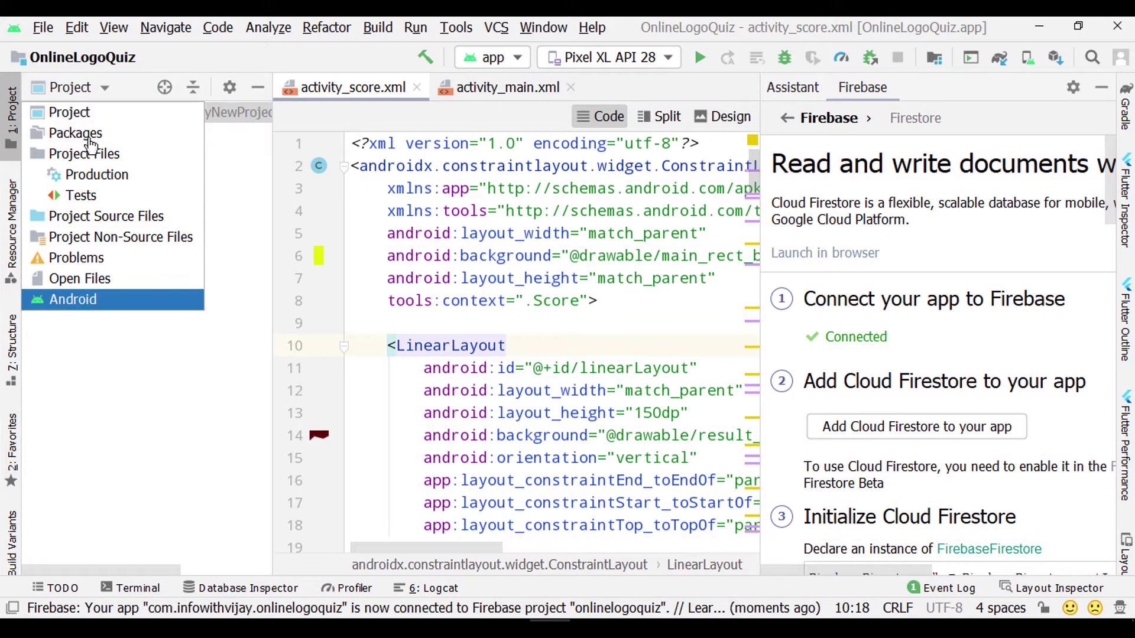
{"action": "left_click", "coordinate": [75, 115]}
{"action": "left_click", "coordinate": [27, 113]}
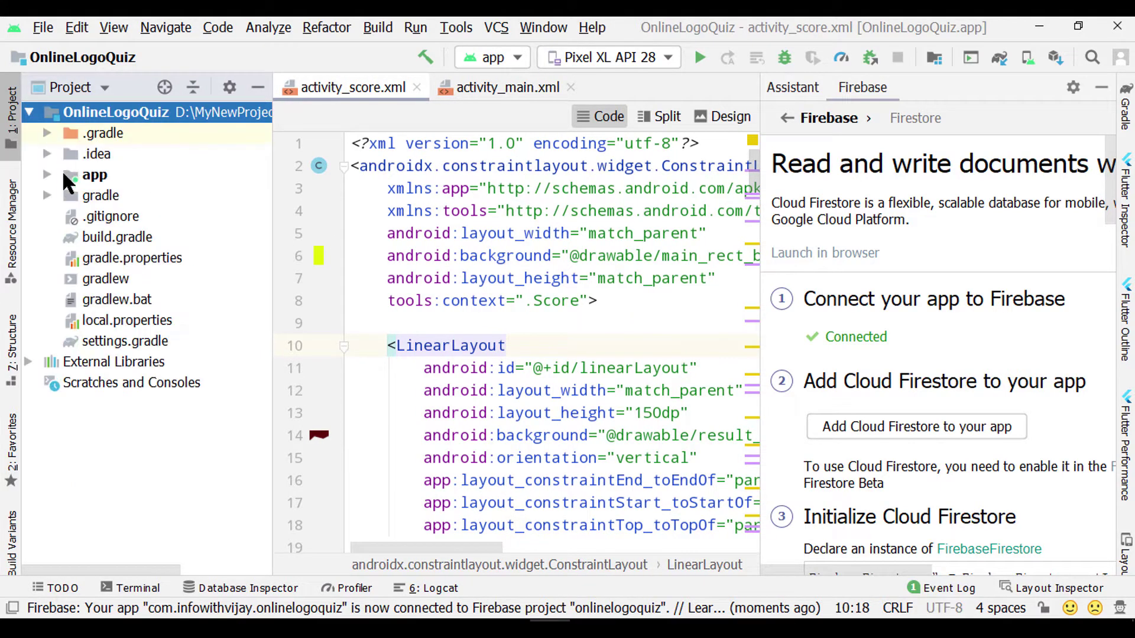
{"action": "left_click", "coordinate": [48, 174]}
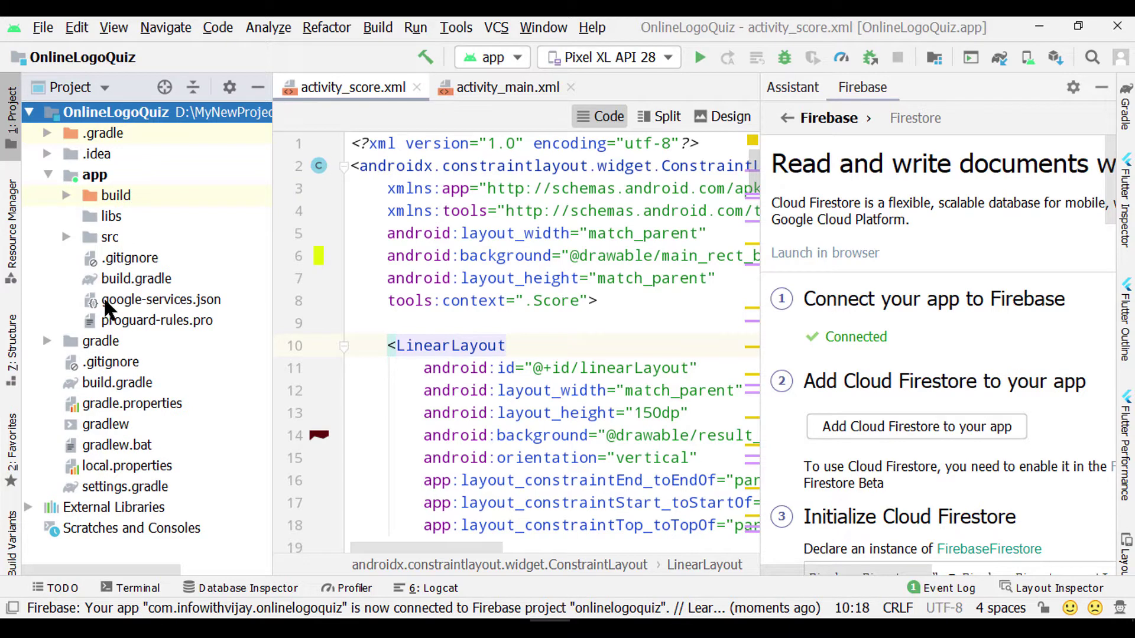
{"action": "left_click", "coordinate": [125, 303]}
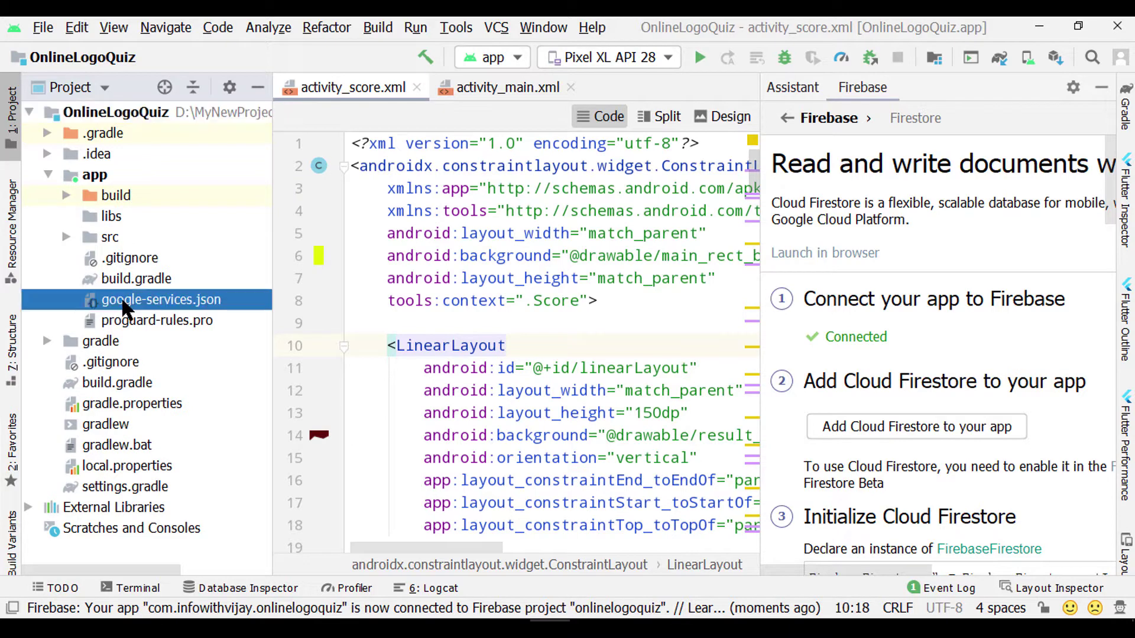
{"action": "double_click", "coordinate": [182, 303]}
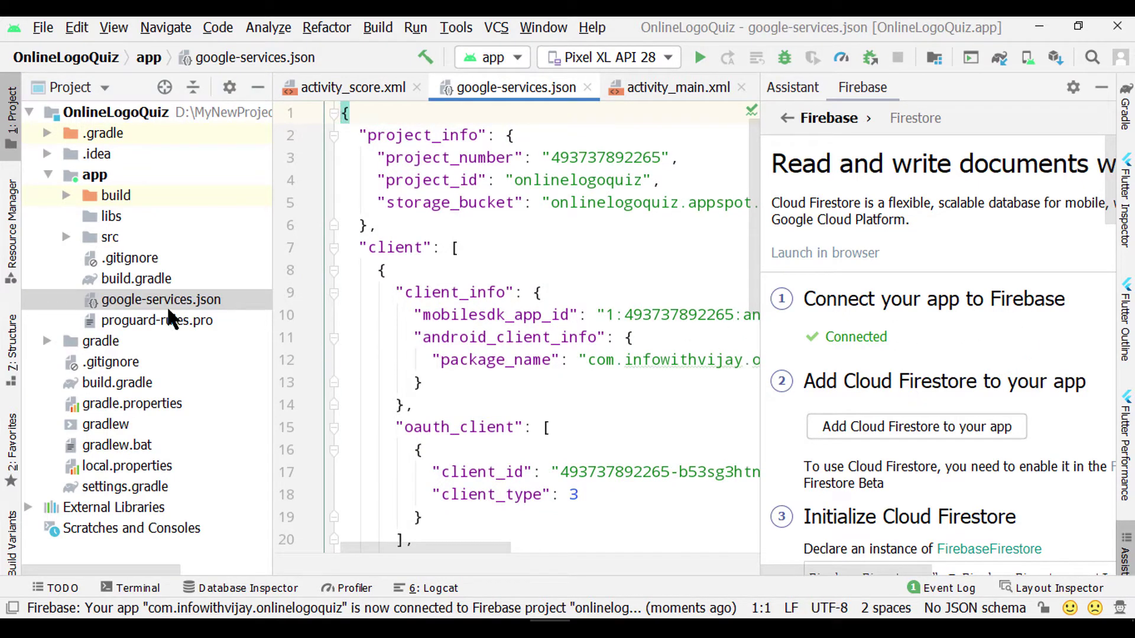
Step: Return the tree to Android view and review the app module's build.gradle
{"action": "left_click", "coordinate": [68, 87]}
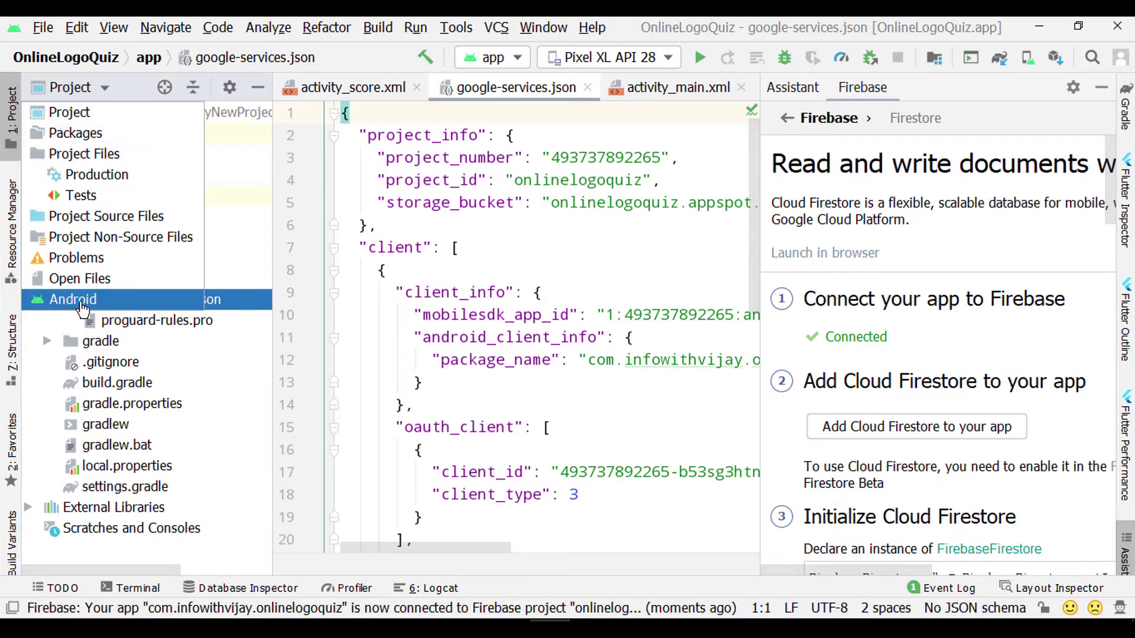
{"action": "left_click", "coordinate": [83, 306]}
{"action": "left_click", "coordinate": [28, 486]}
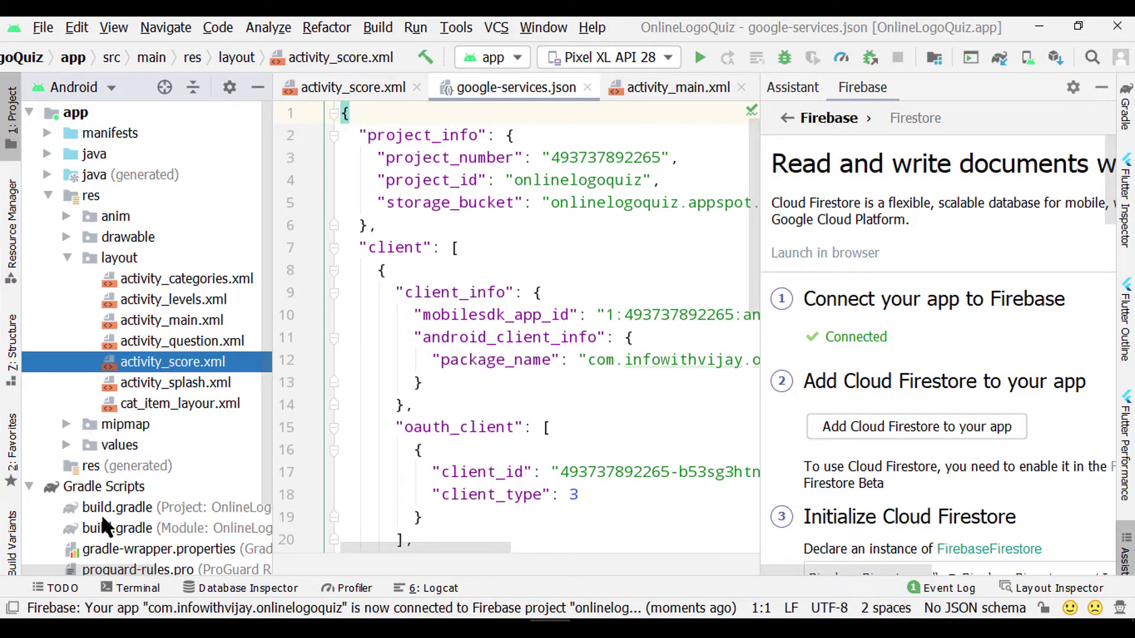
{"action": "double_click", "coordinate": [118, 528]}
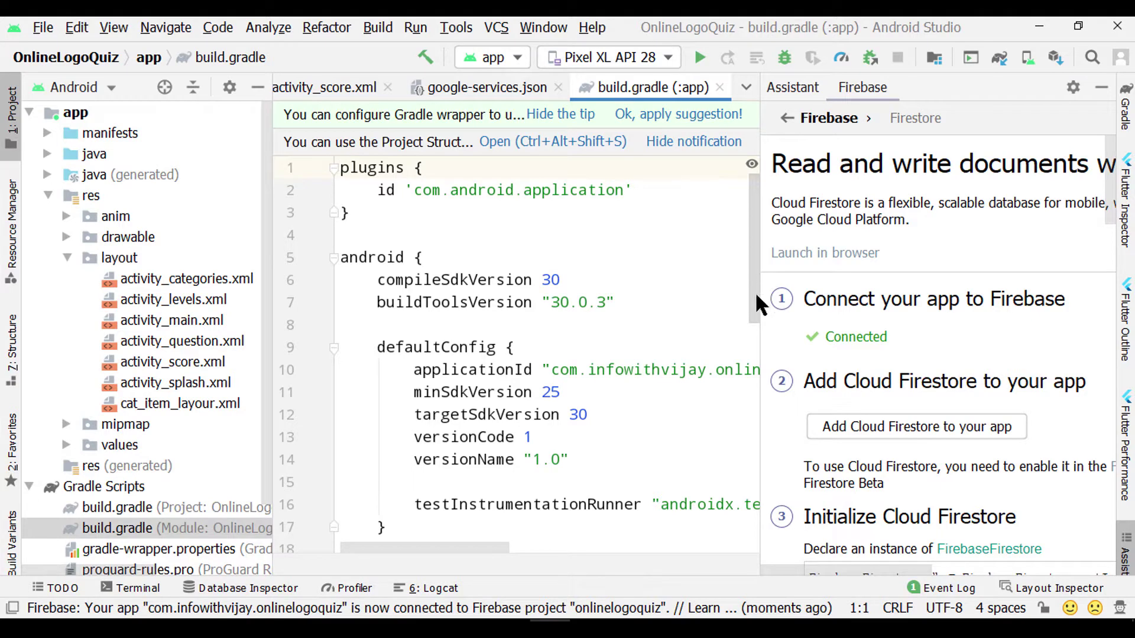
{"action": "left_click_drag", "start_coordinate": [760, 332], "coordinate": [972, 335]}
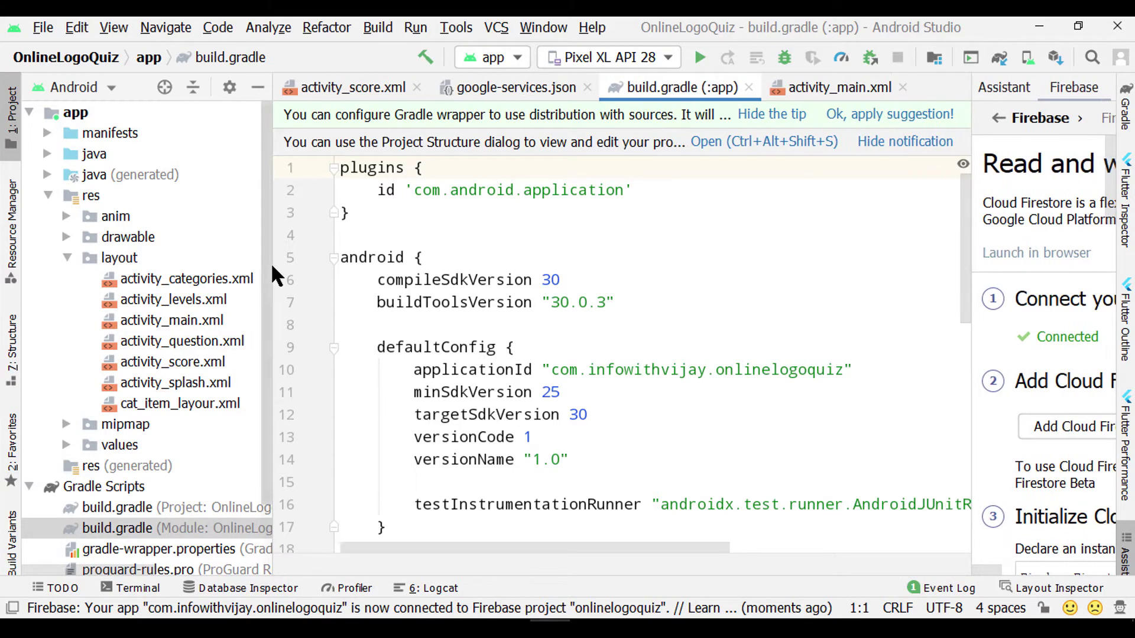
{"action": "left_click_drag", "start_coordinate": [271, 263], "coordinate": [144, 266]}
{"action": "scroll", "coordinate": [570, 337], "scroll_direction": "down", "scroll_amount": 3}
{"action": "scroll", "coordinate": [536, 352], "scroll_direction": "down", "scroll_amount": 3}
{"action": "scroll", "coordinate": [537, 352], "scroll_direction": "down", "scroll_amount": 3}
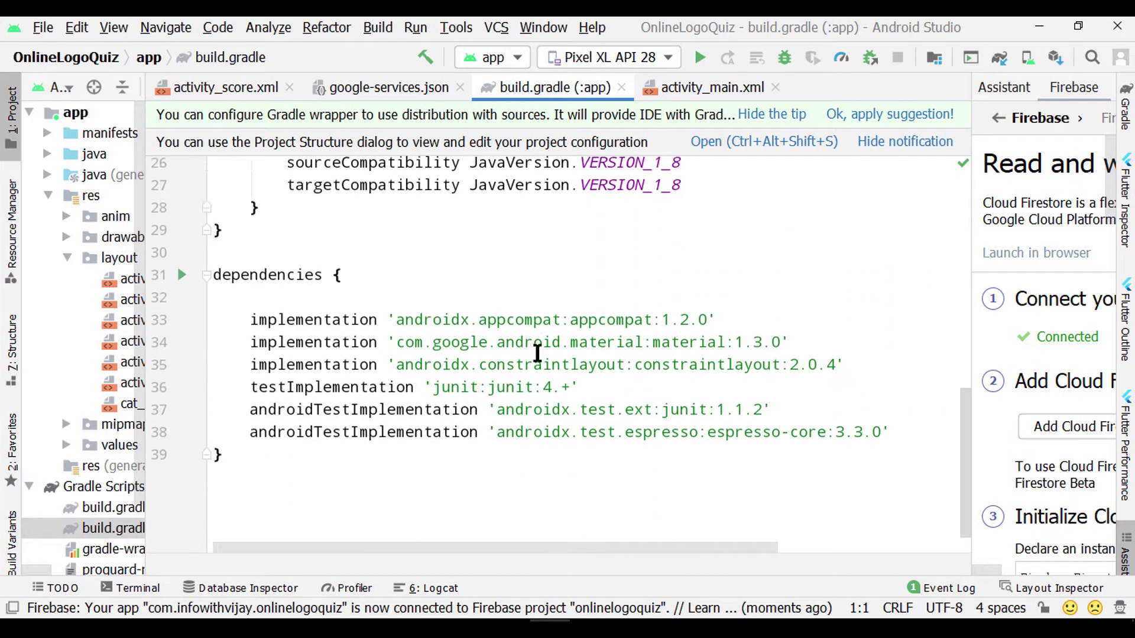
{"action": "scroll", "coordinate": [621, 397], "scroll_direction": "down", "scroll_amount": 1}
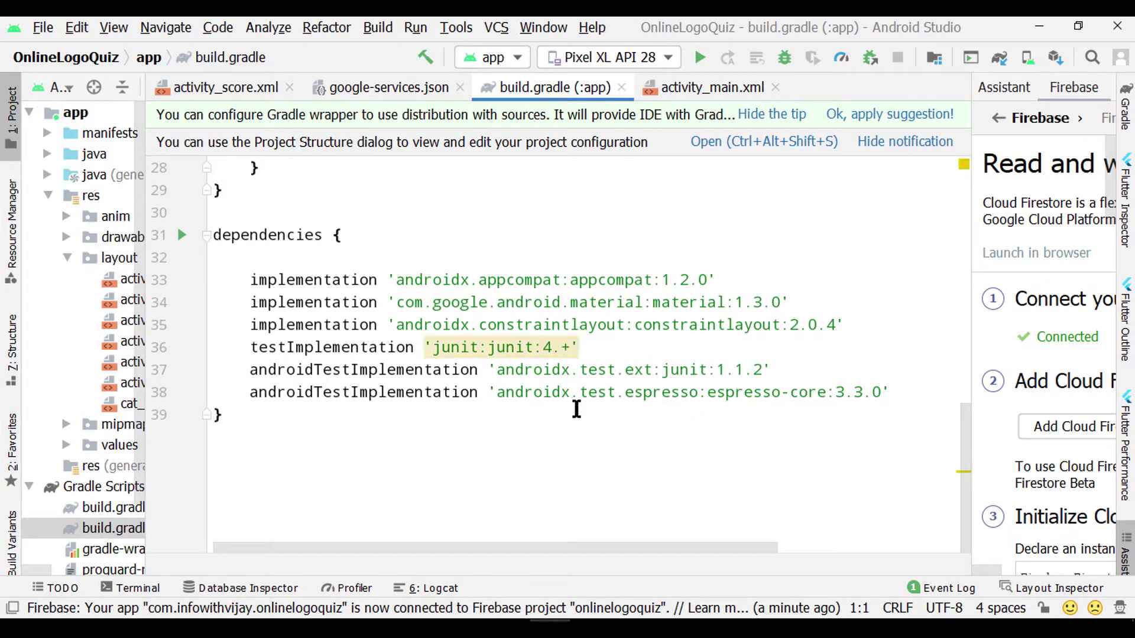
Step: Review the project-level build.gradle with its google() and jcenter() repositories
{"action": "left_click_drag", "start_coordinate": [147, 456], "coordinate": [230, 456]}
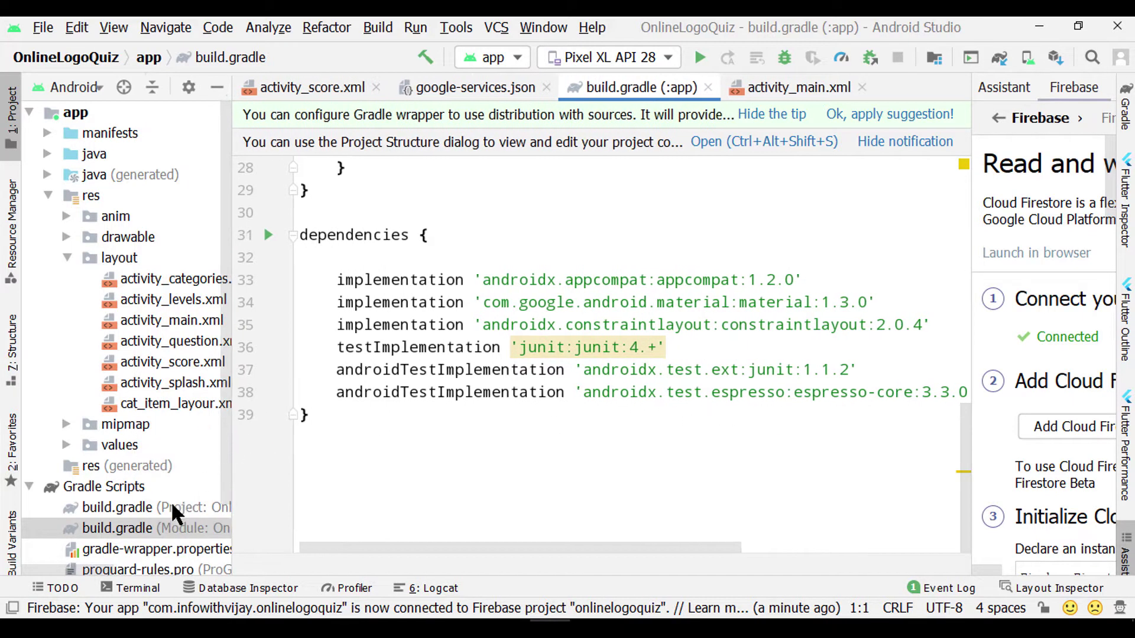
{"action": "double_click", "coordinate": [159, 506]}
{"action": "scroll", "coordinate": [540, 412], "scroll_direction": "down", "scroll_amount": 1}
{"action": "scroll", "coordinate": [589, 392], "scroll_direction": "down", "scroll_amount": 2}
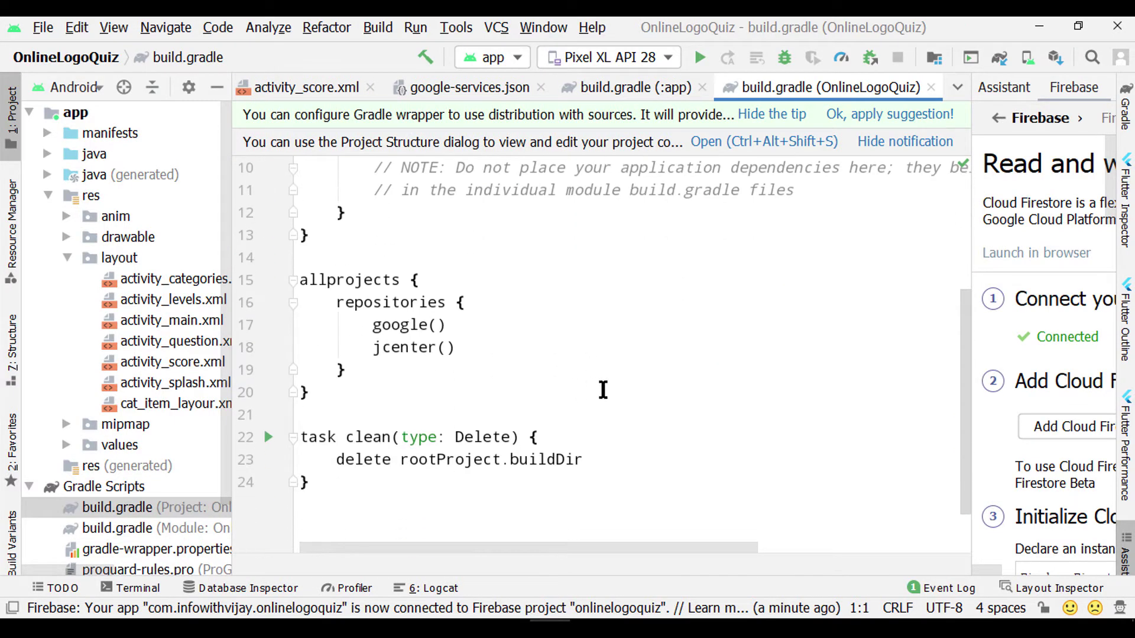
{"action": "scroll", "coordinate": [603, 387], "scroll_direction": "down", "scroll_amount": 1}
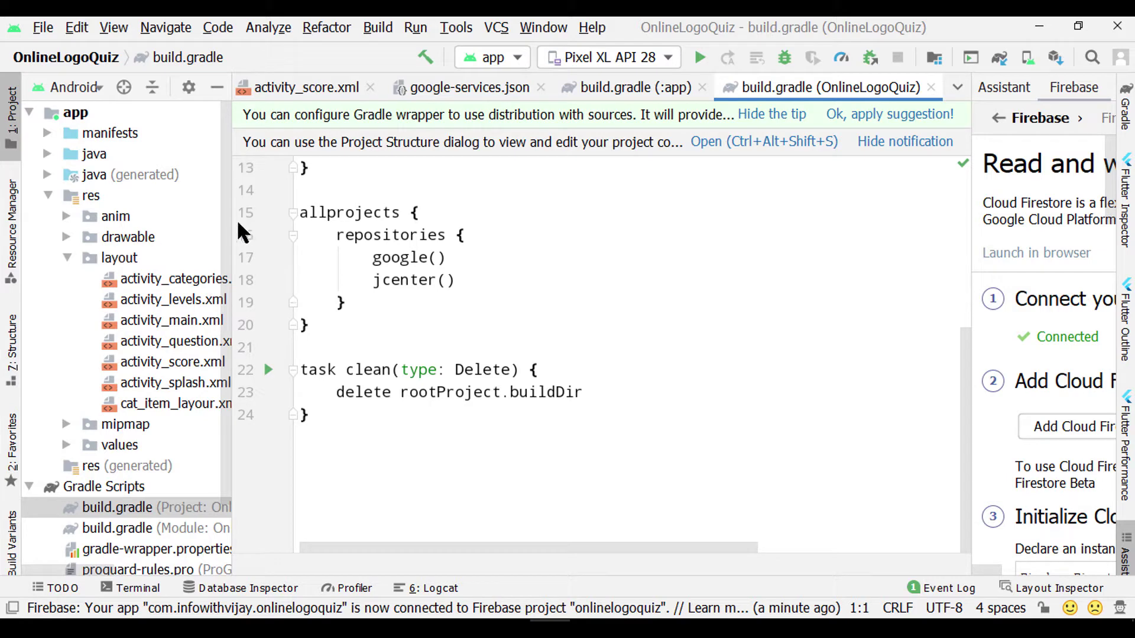
{"action": "left_click_drag", "start_coordinate": [232, 231], "coordinate": [126, 239]}
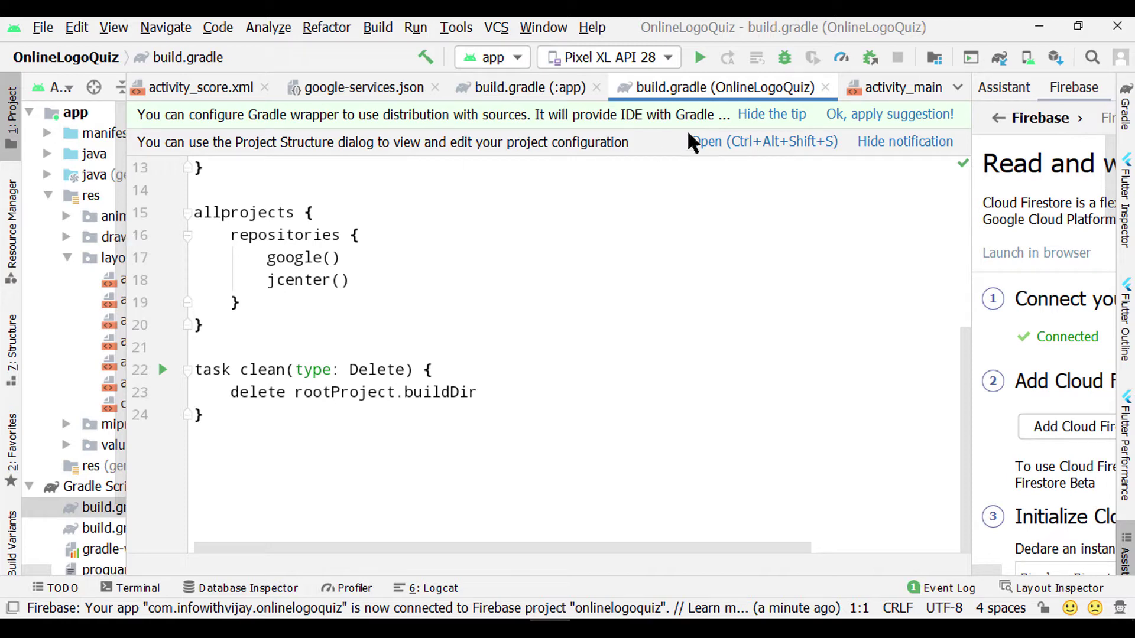
{"action": "left_click_drag", "start_coordinate": [971, 296], "coordinate": [606, 296]}
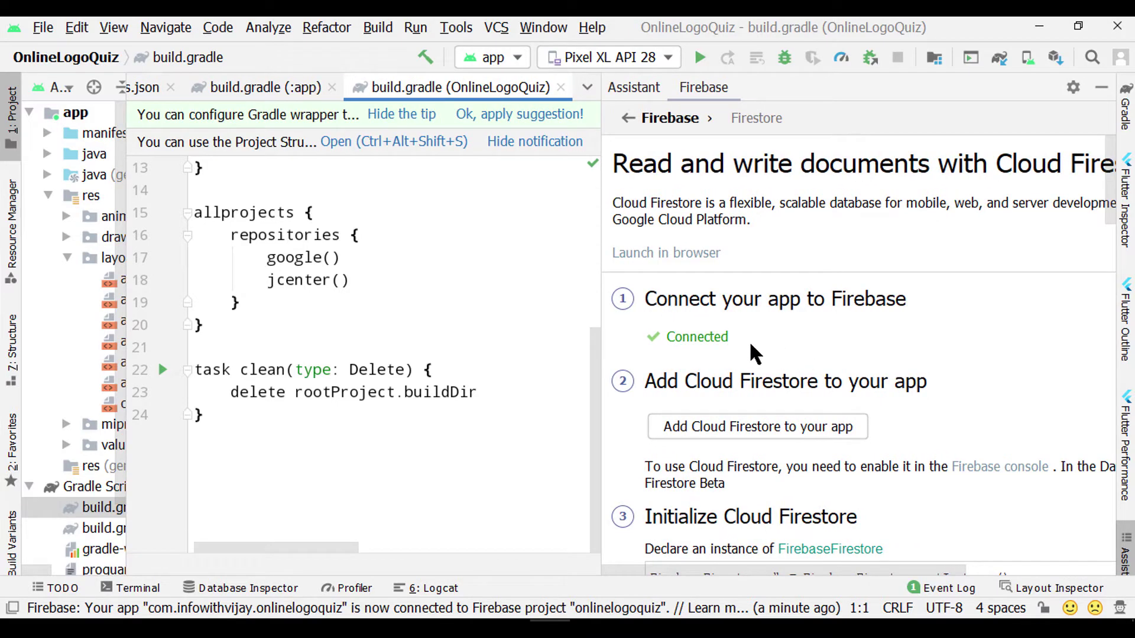
Step: Add Cloud Firestore to the app from the Firebase Assistant and accept the Gradle changes
{"action": "scroll", "coordinate": [887, 361], "scroll_direction": "down", "scroll_amount": 1}
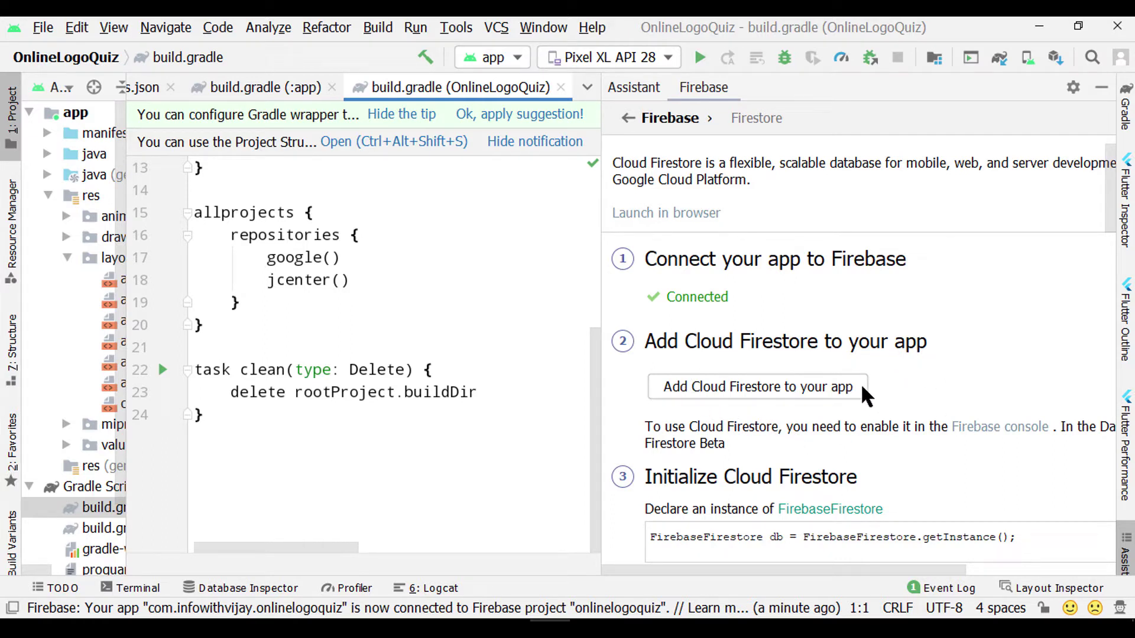
{"action": "left_click", "coordinate": [763, 387]}
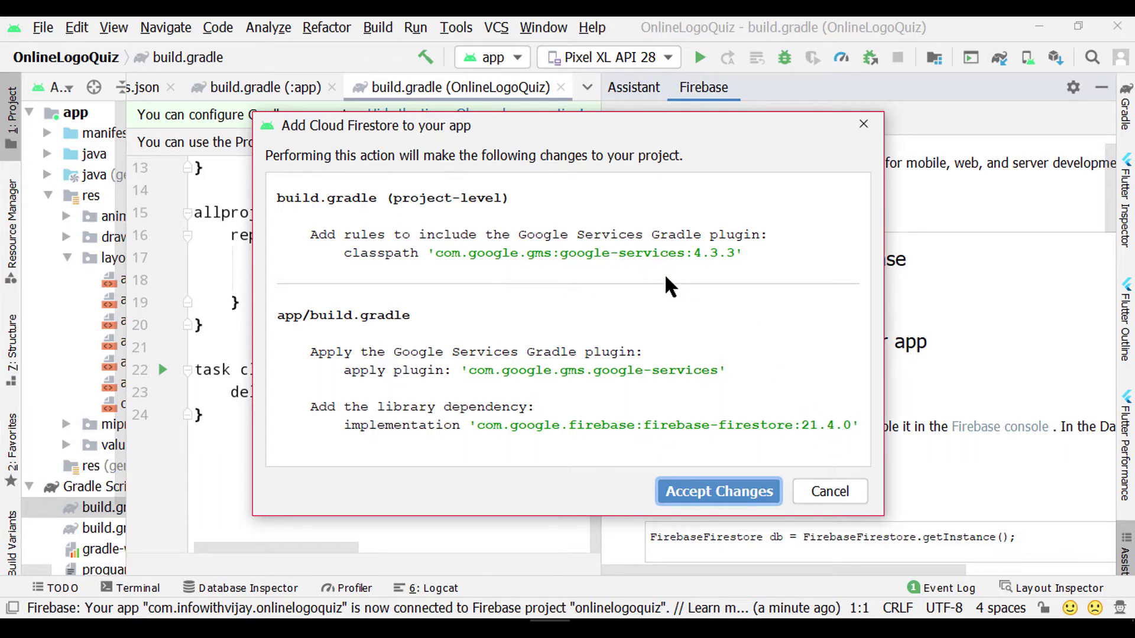
{"action": "left_click", "coordinate": [739, 492]}
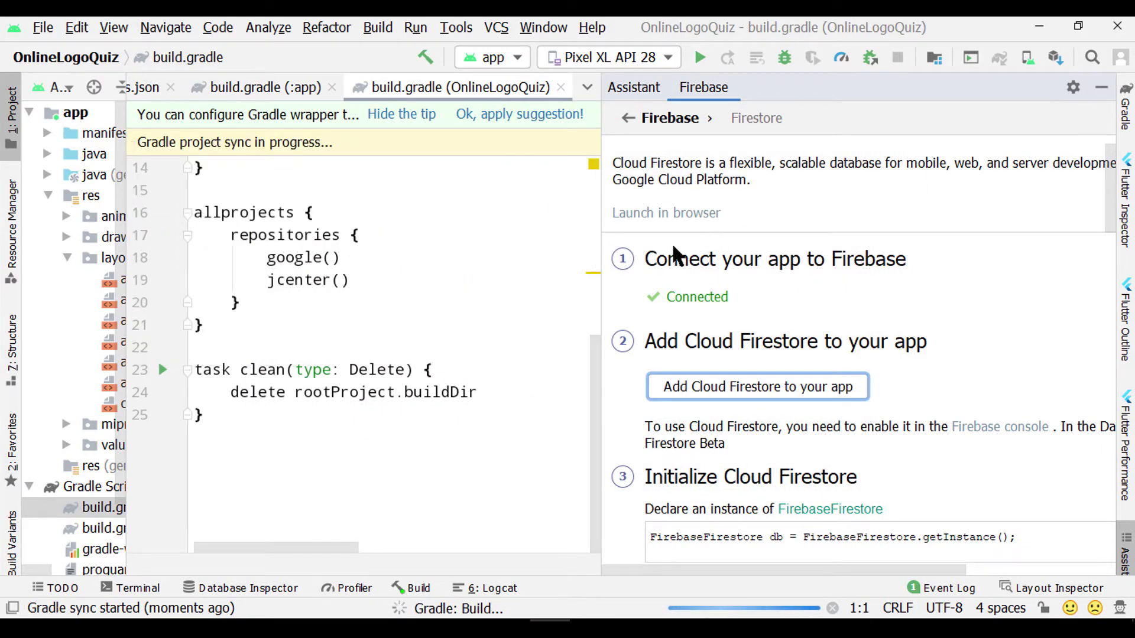
Step: Close the project-level build.gradle and dismiss the Gradle wrapper and newer-Firestore-version tips
{"action": "left_click_drag", "start_coordinate": [599, 237], "coordinate": [1032, 236]}
{"action": "scroll", "coordinate": [442, 415], "scroll_direction": "up", "scroll_amount": 5}
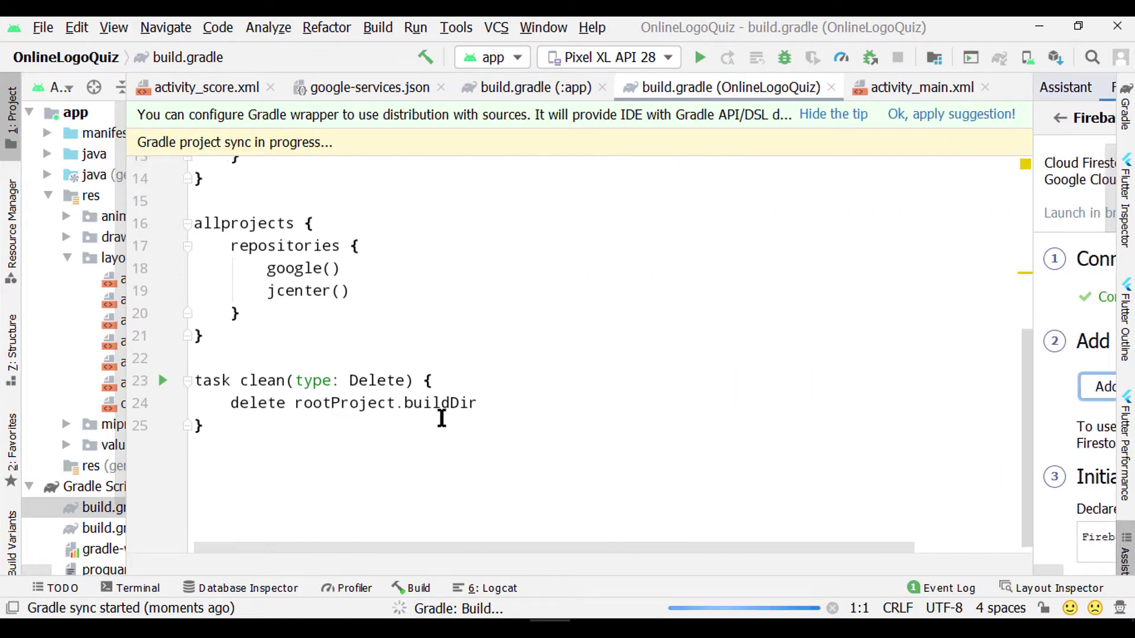
{"action": "left_click", "coordinate": [831, 87]}
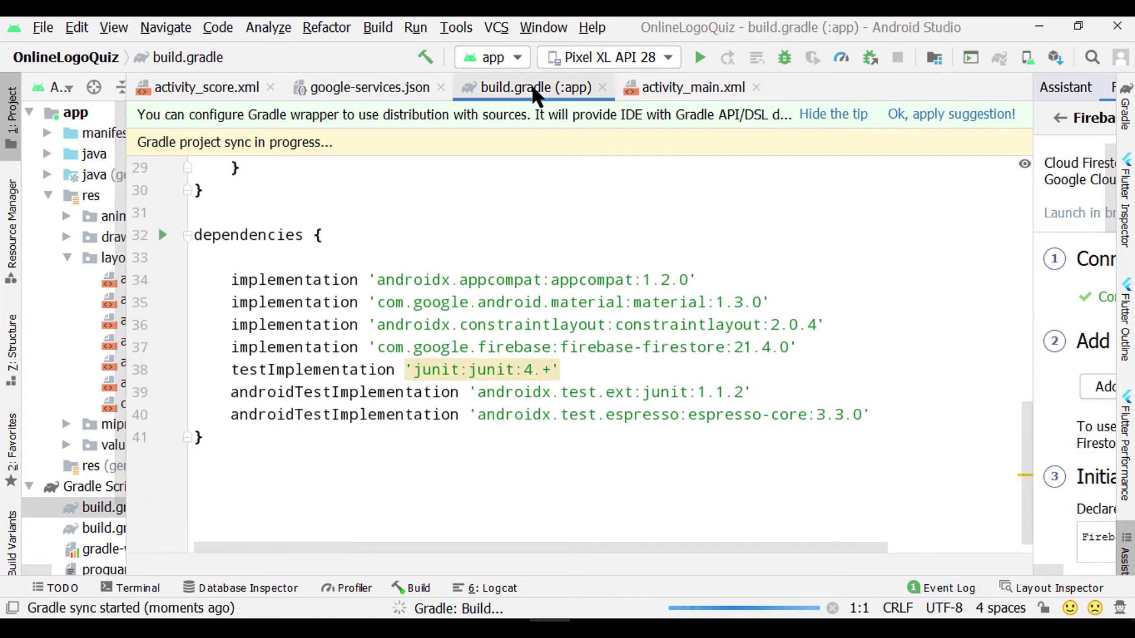
{"action": "scroll", "coordinate": [887, 342], "scroll_direction": "up", "scroll_amount": 3}
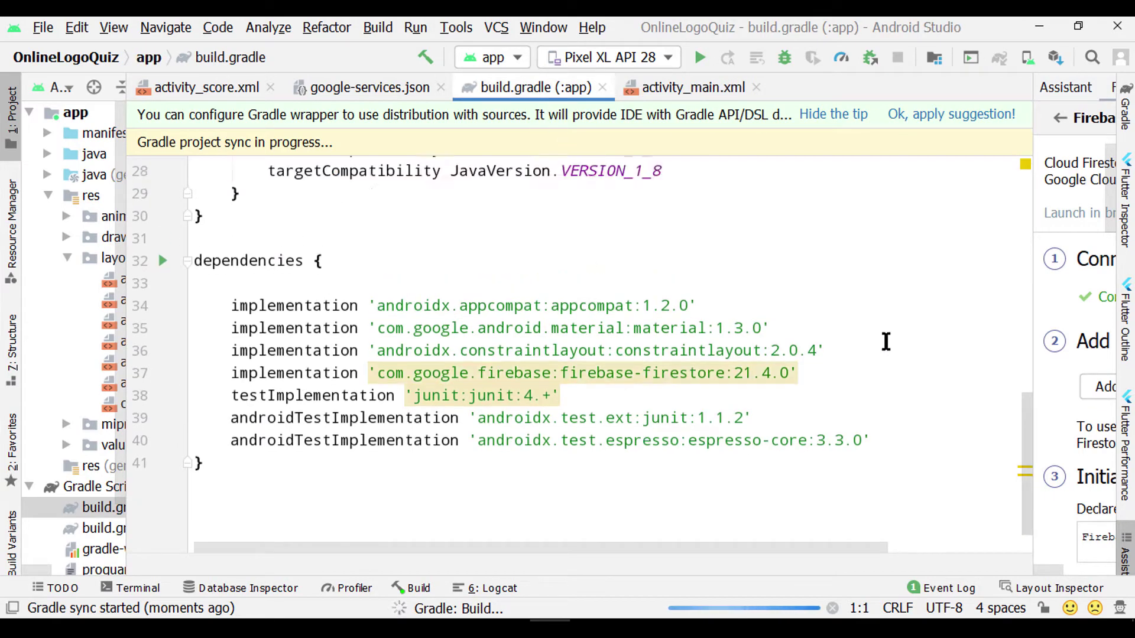
{"action": "left_click", "coordinate": [916, 114]}
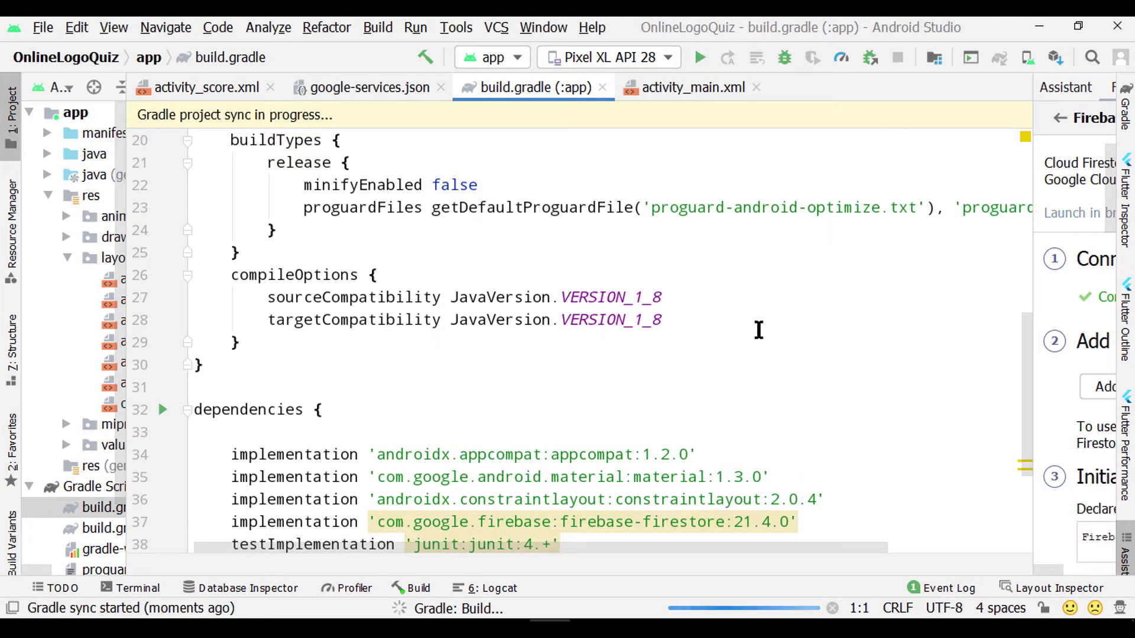
{"action": "scroll", "coordinate": [683, 424], "scroll_direction": "down", "scroll_amount": 3}
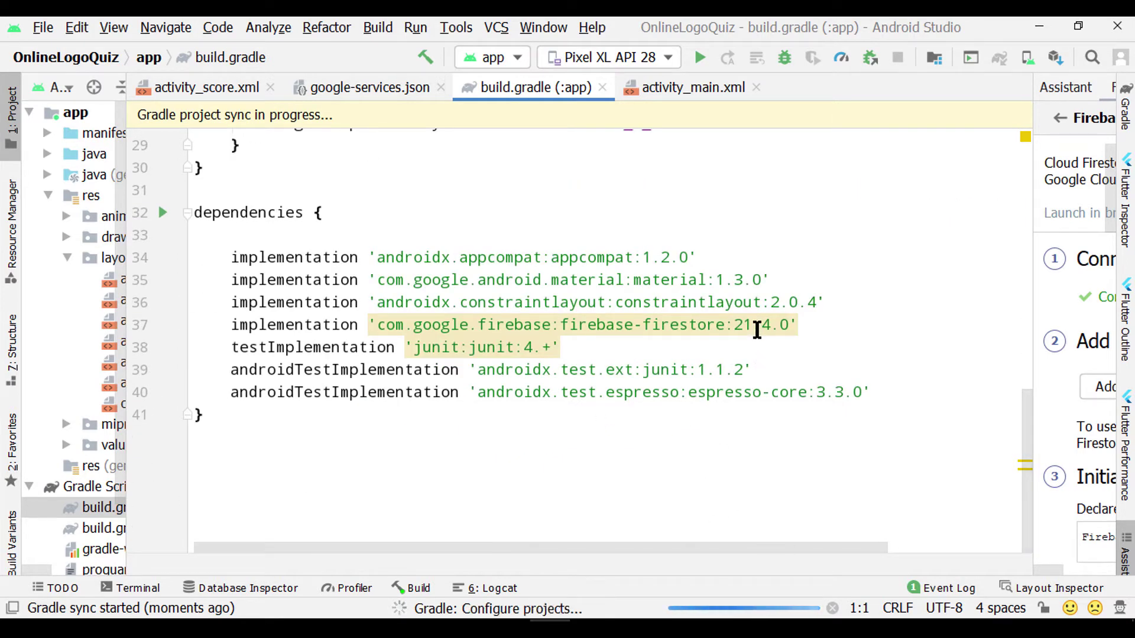
{"action": "mouse_move", "coordinate": [754, 521]}
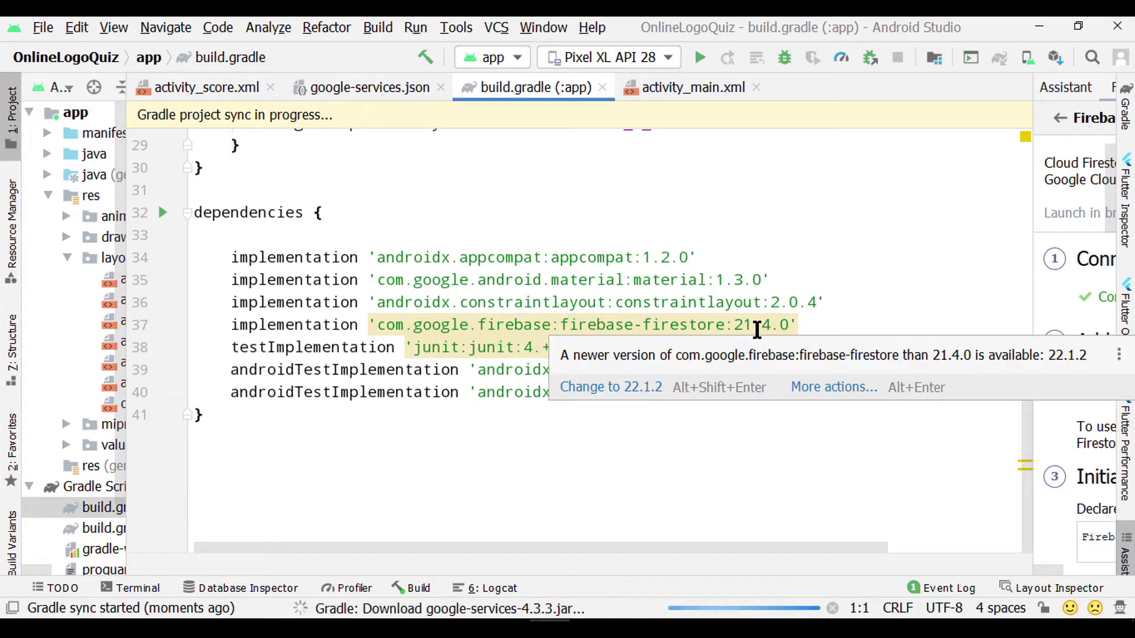
{"action": "left_click", "coordinate": [756, 330]}
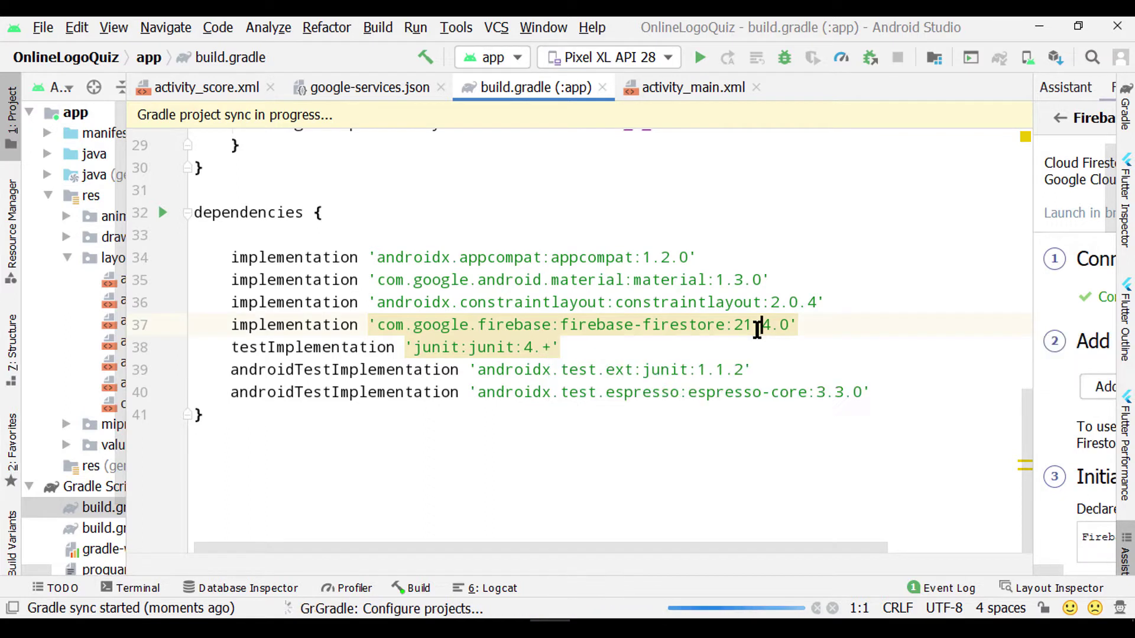
Step: Select the firebase-firestore 21.4.0 dependency line in build.gradle (:app)
{"action": "left_click_drag", "start_coordinate": [715, 547], "coordinate": [686, 547]}
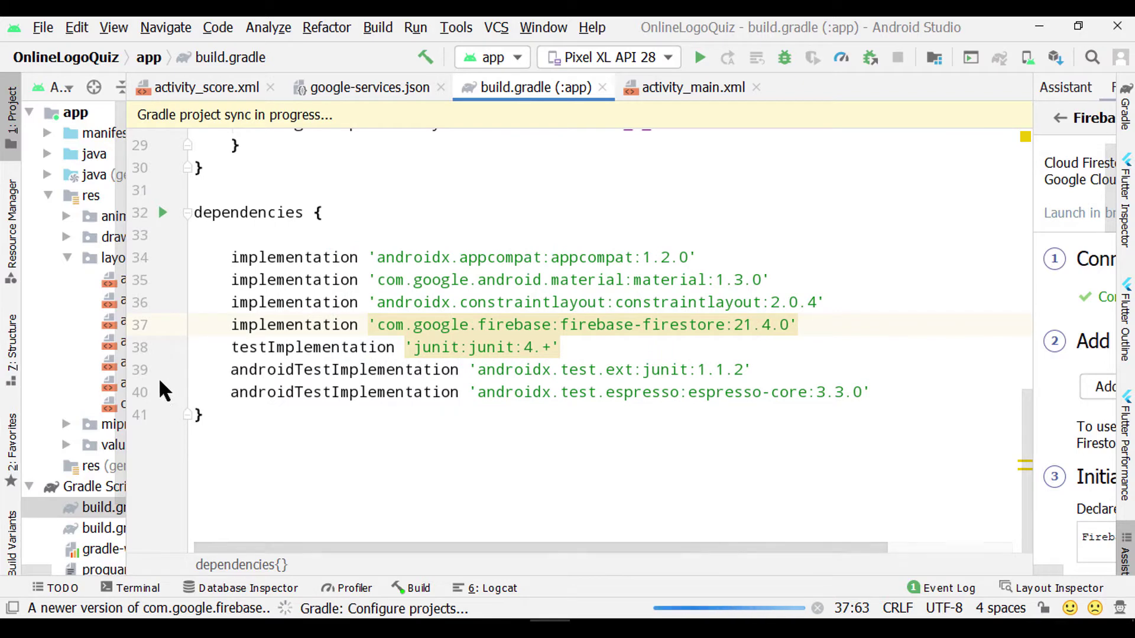
{"action": "left_click_drag", "start_coordinate": [123, 411], "coordinate": [231, 414]}
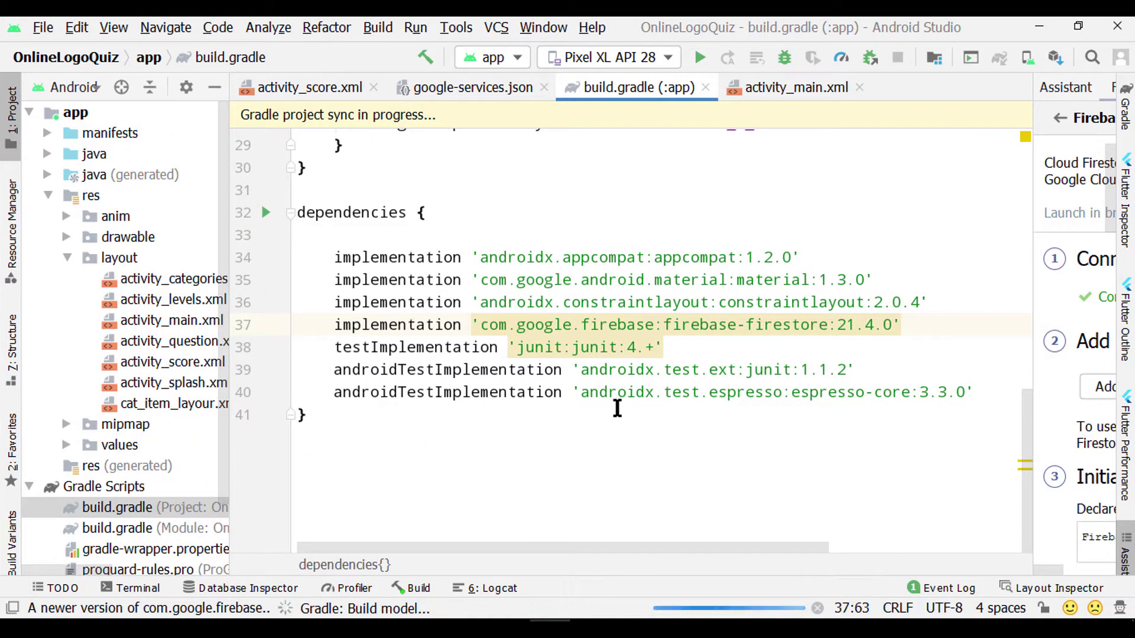
{"action": "left_click_drag", "start_coordinate": [910, 325], "coordinate": [674, 324]}
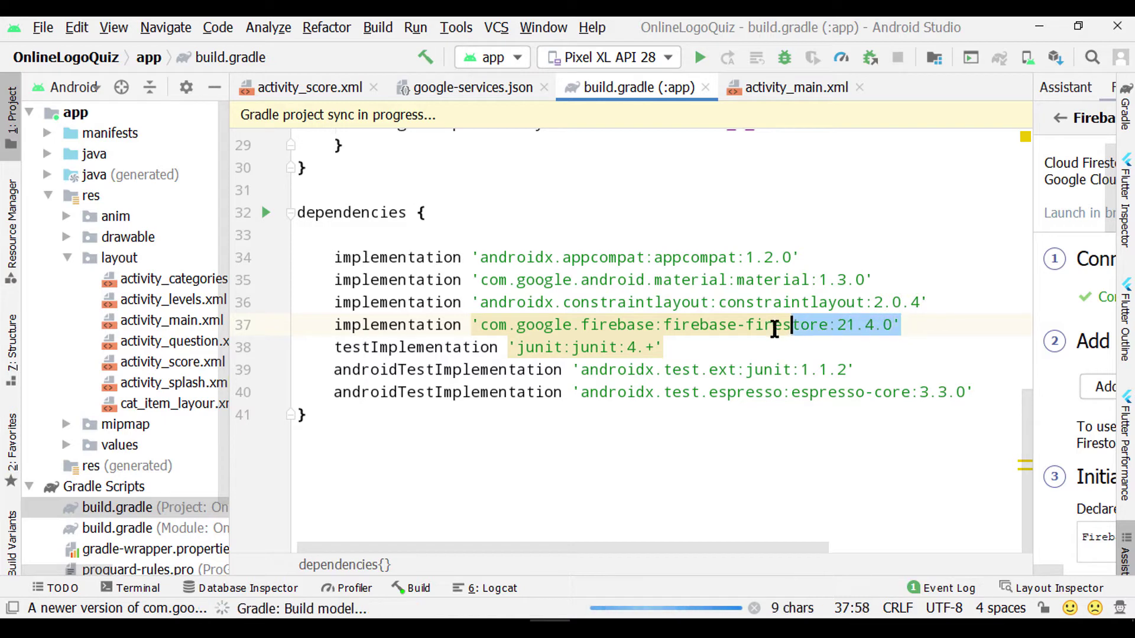
{"action": "left_click", "coordinate": [762, 482]}
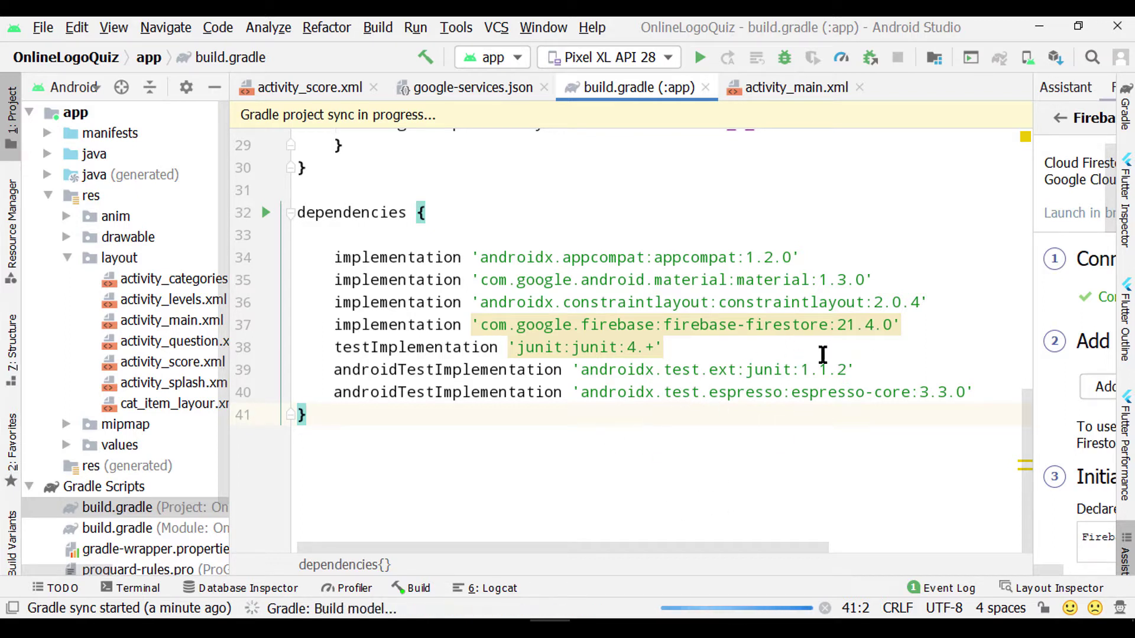
{"action": "left_click_drag", "start_coordinate": [905, 325], "coordinate": [333, 325]}
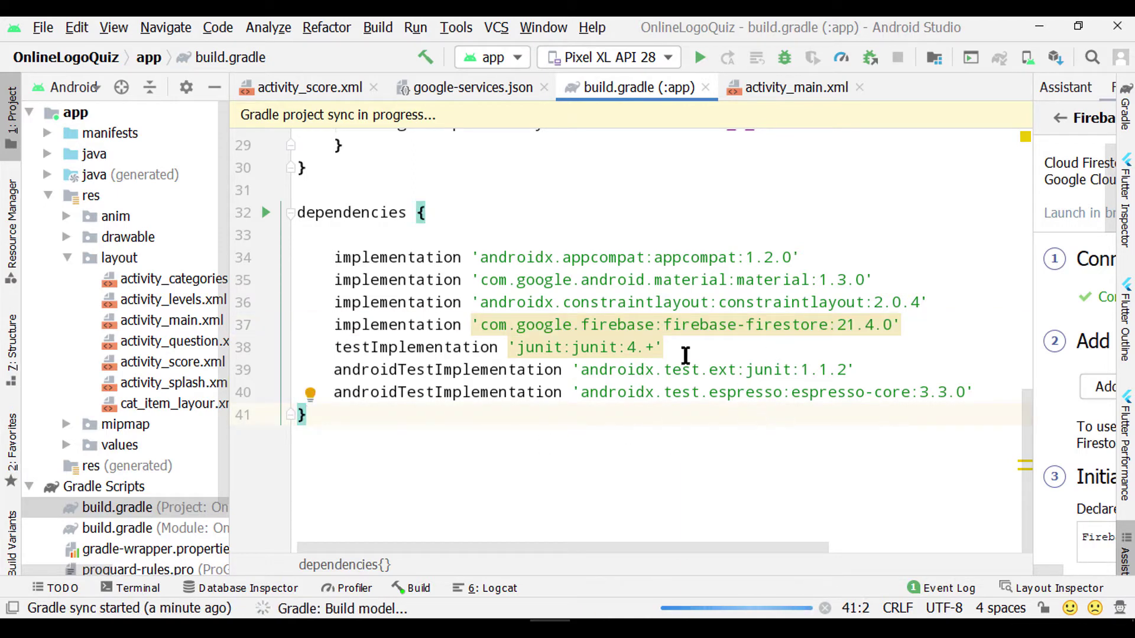
{"action": "key", "text": "alt+Tab"}
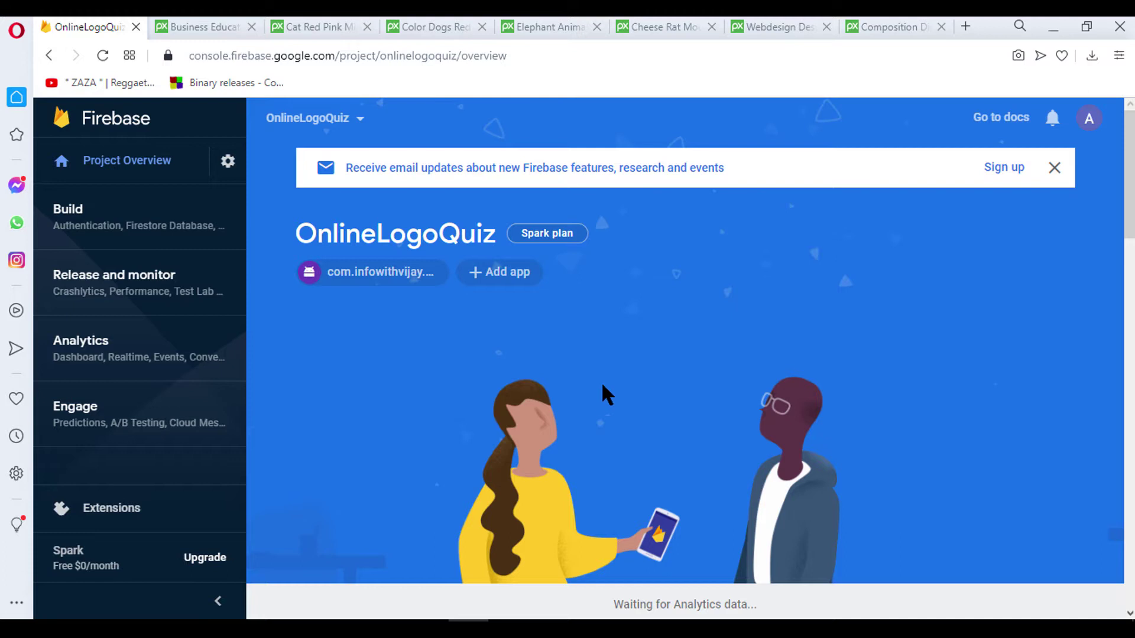
Step: Open Firestore Database under Build and begin creating a new database
{"action": "left_click", "coordinate": [129, 227]}
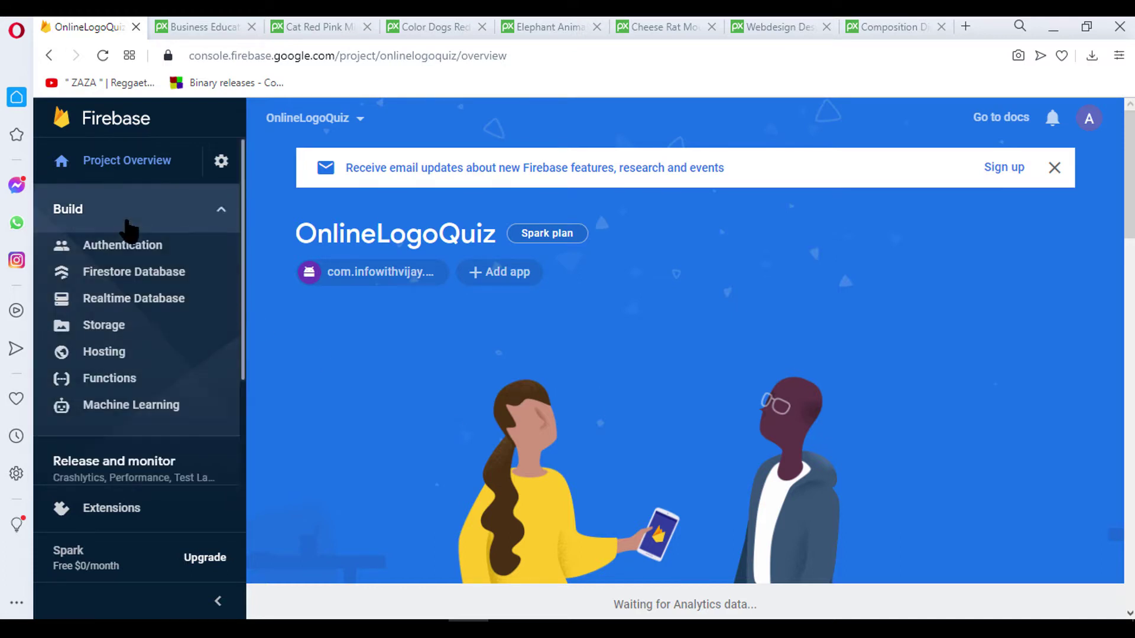
{"action": "left_click", "coordinate": [115, 277]}
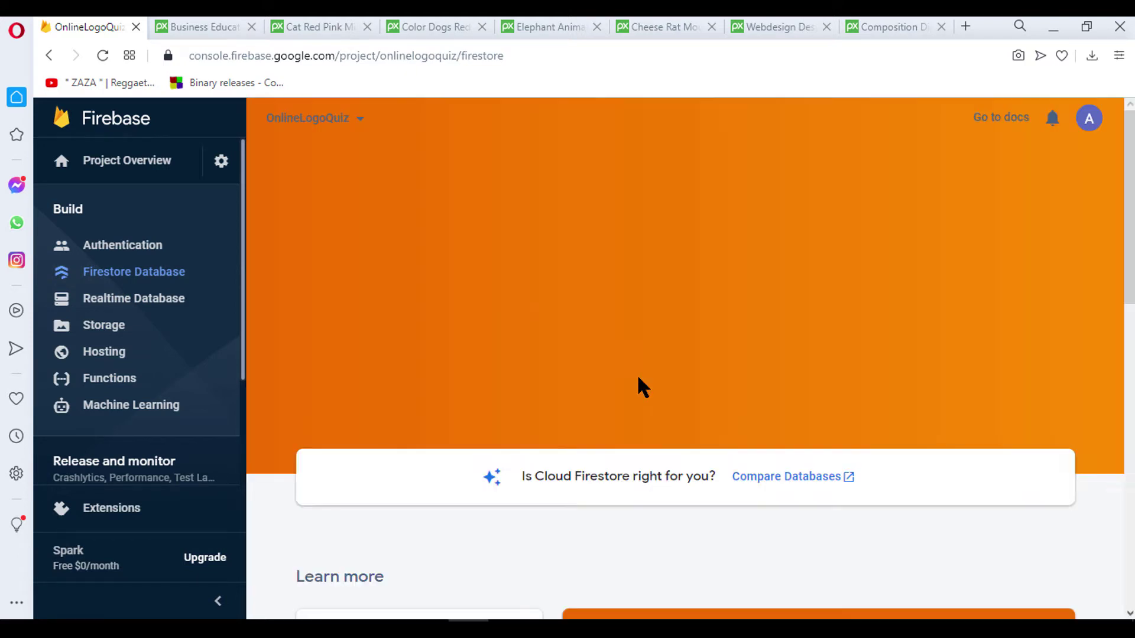
{"action": "scroll", "coordinate": [591, 342], "scroll_direction": "down", "scroll_amount": 3}
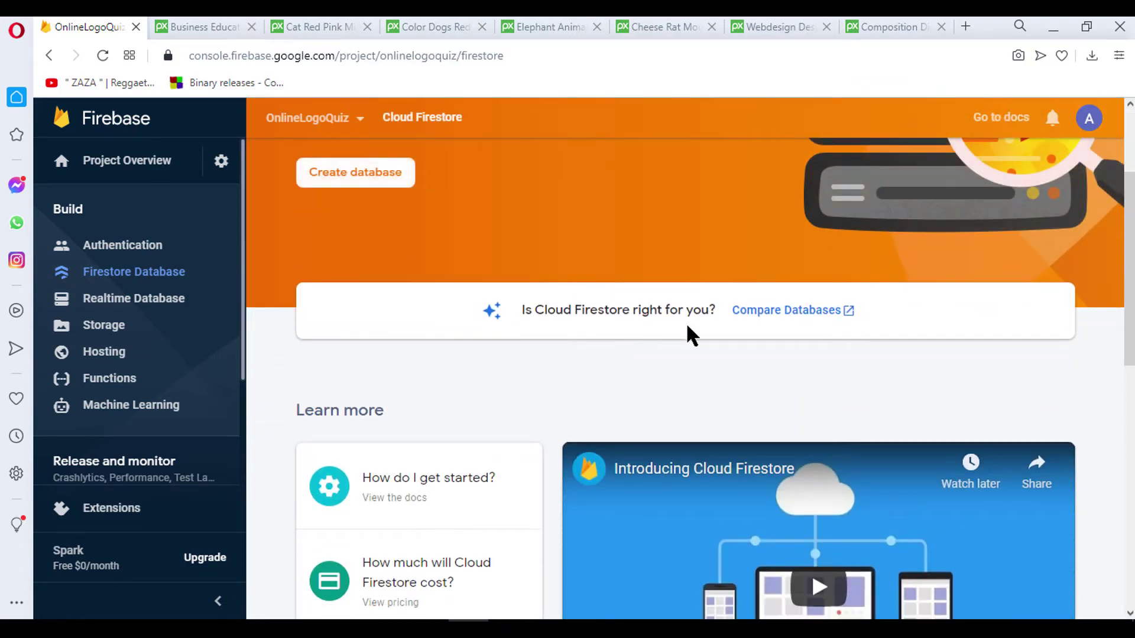
{"action": "scroll", "coordinate": [745, 403], "scroll_direction": "down", "scroll_amount": 5}
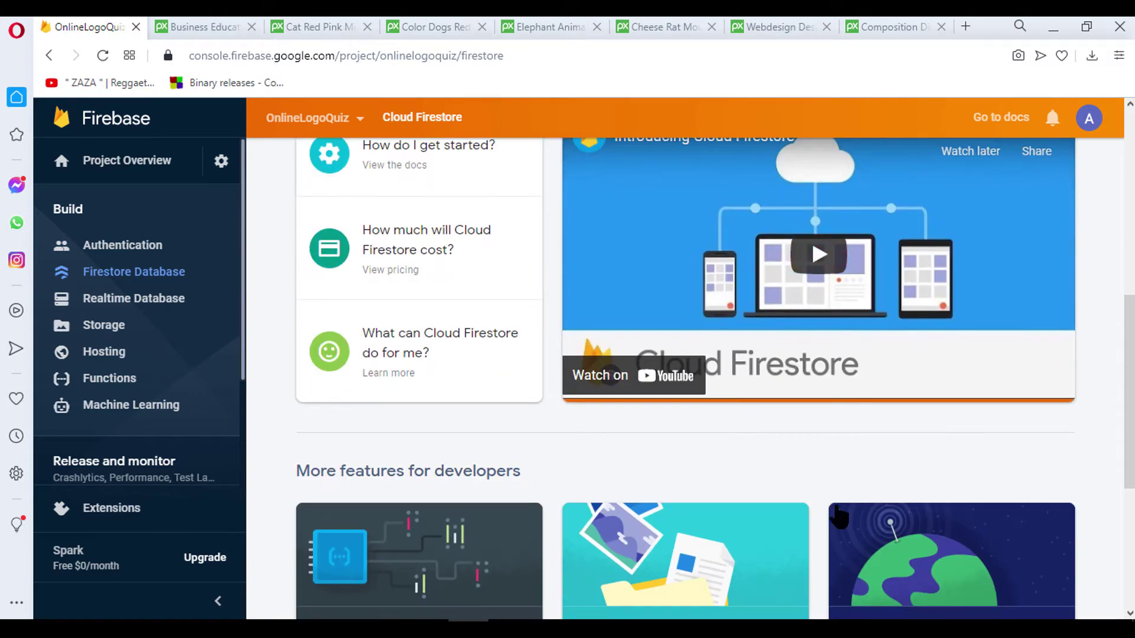
{"action": "scroll", "coordinate": [748, 493], "scroll_direction": "up", "scroll_amount": 5}
{"action": "scroll", "coordinate": [796, 491], "scroll_direction": "up", "scroll_amount": 3}
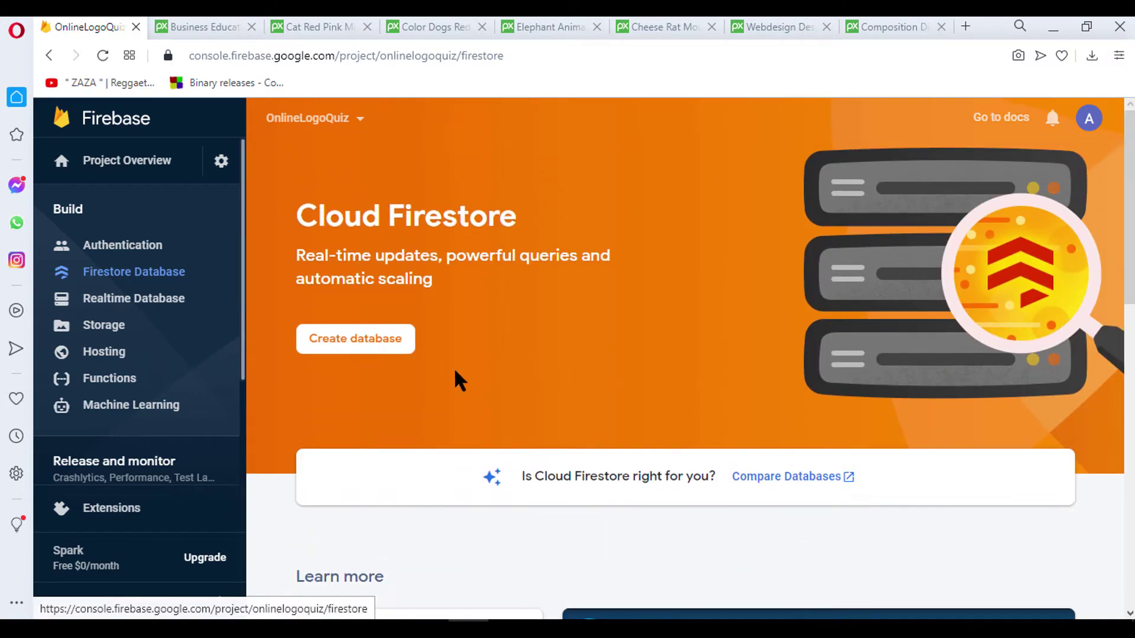
{"action": "scroll", "coordinate": [591, 455], "scroll_direction": "down", "scroll_amount": 5}
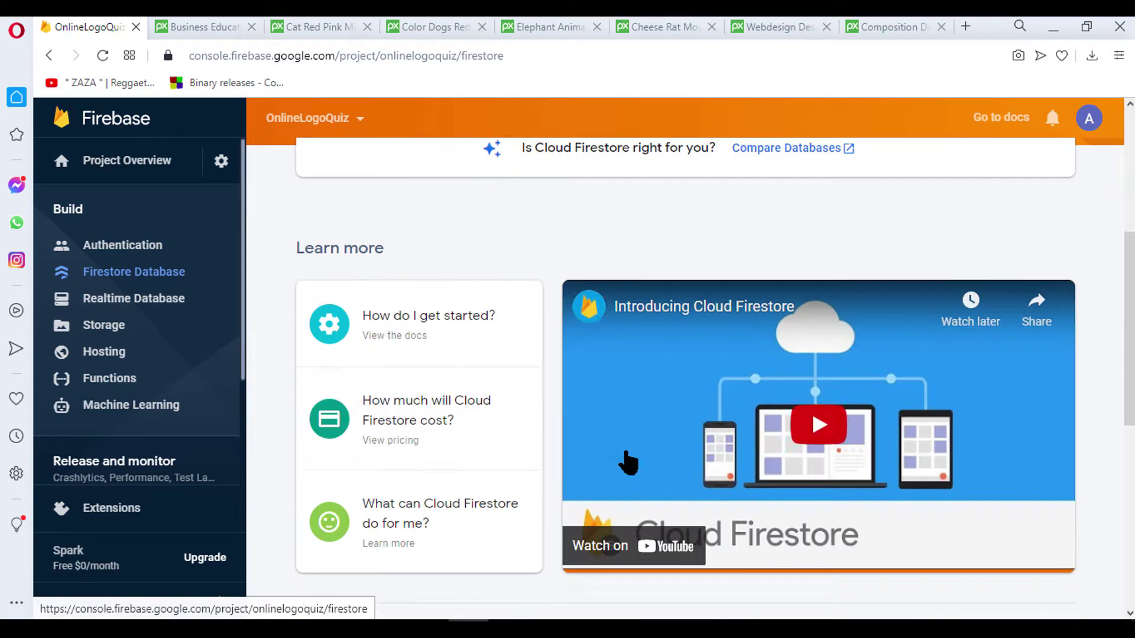
{"action": "scroll", "coordinate": [544, 461], "scroll_direction": "up", "scroll_amount": 5}
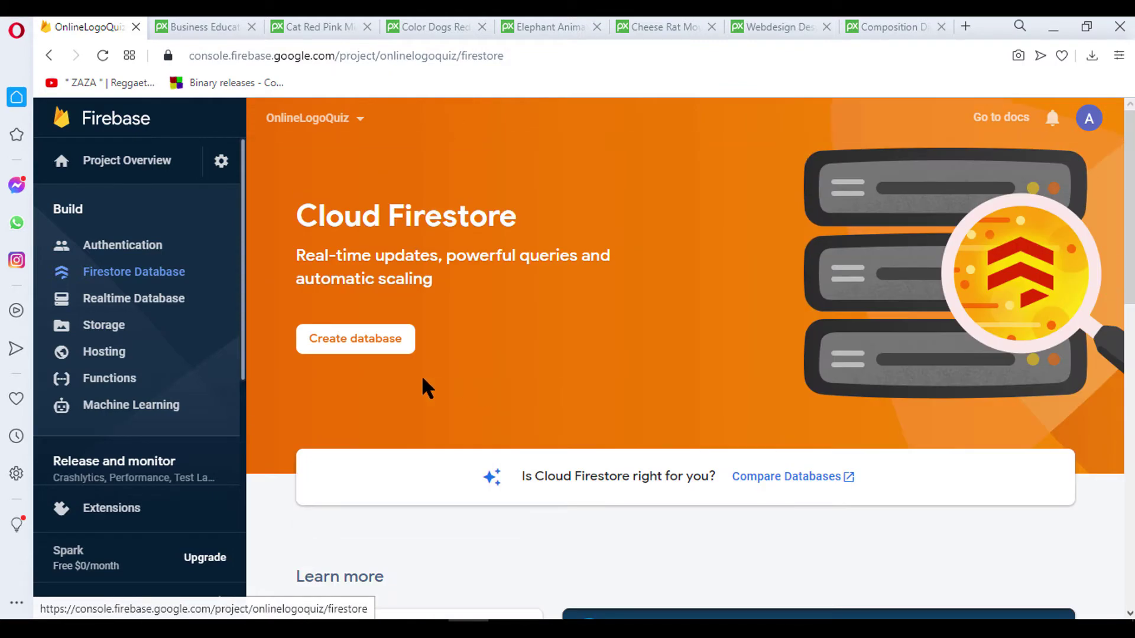
{"action": "left_click", "coordinate": [361, 342]}
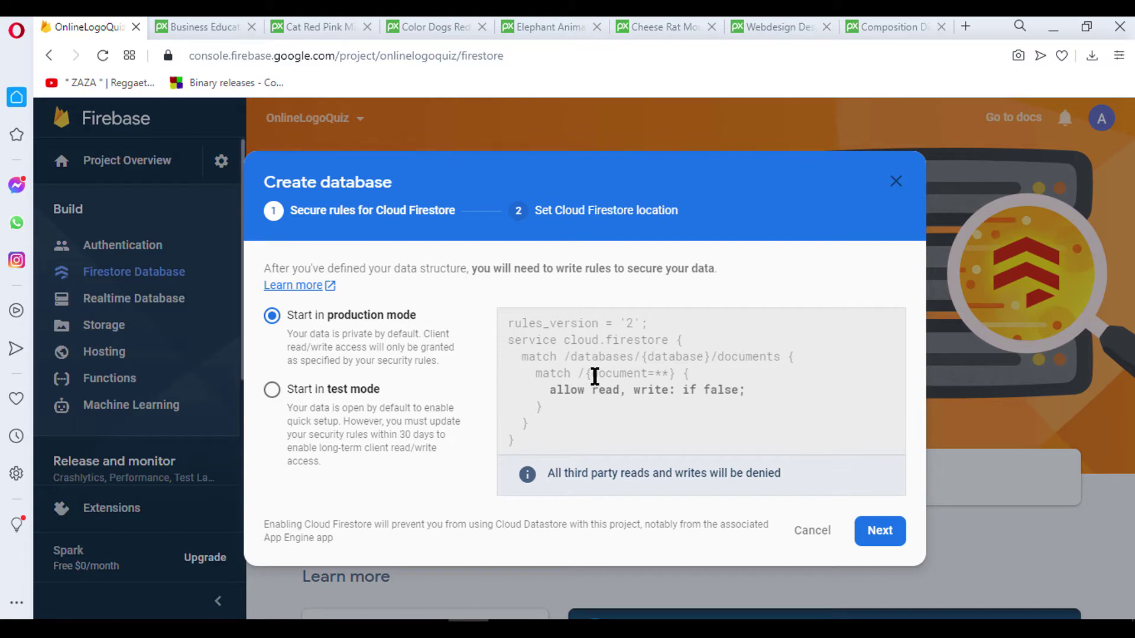
Step: Keep production-mode rules, choose nam5 (us-central) as location, and enable Cloud Firestore
{"action": "left_click", "coordinate": [882, 534]}
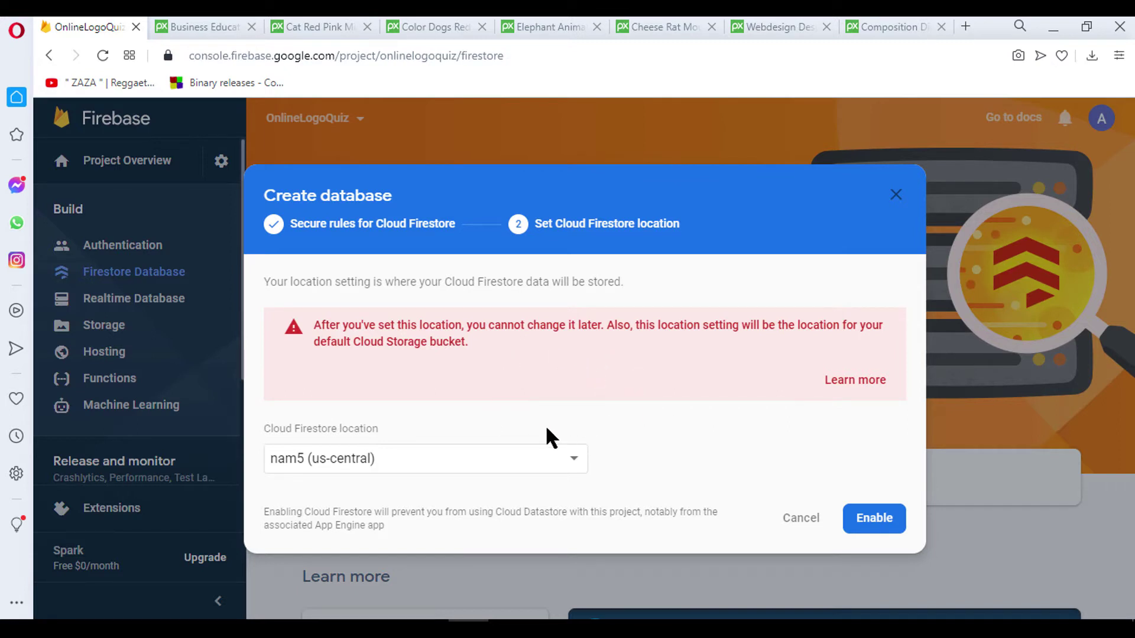
{"action": "left_click", "coordinate": [445, 467]}
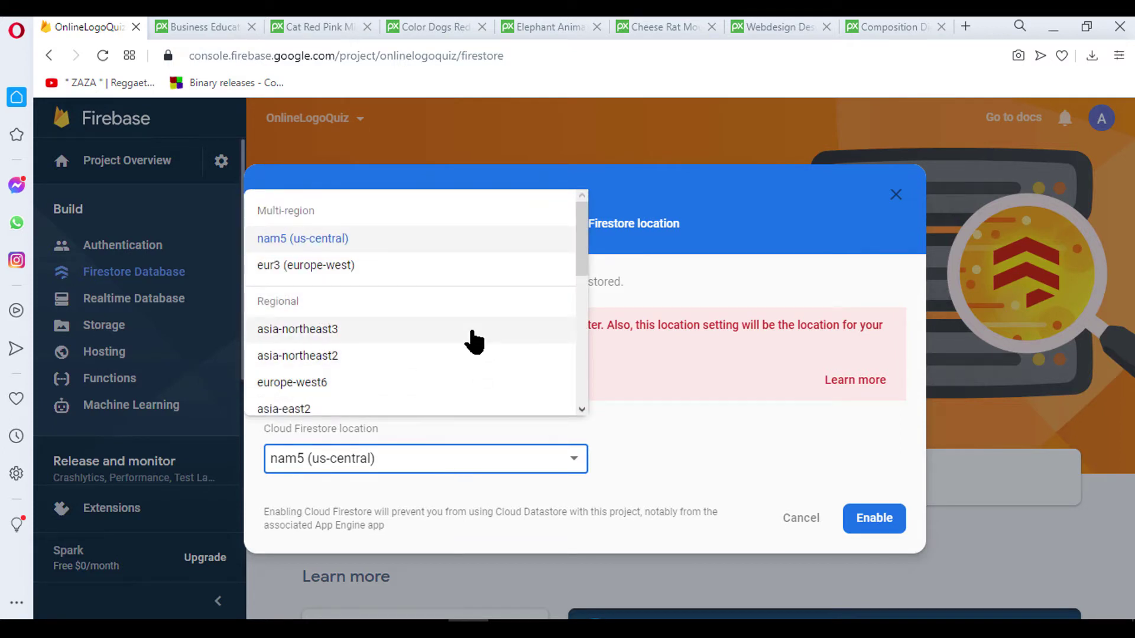
{"action": "scroll", "coordinate": [472, 341], "scroll_direction": "down", "scroll_amount": 3}
{"action": "scroll", "coordinate": [470, 338], "scroll_direction": "down", "scroll_amount": 3}
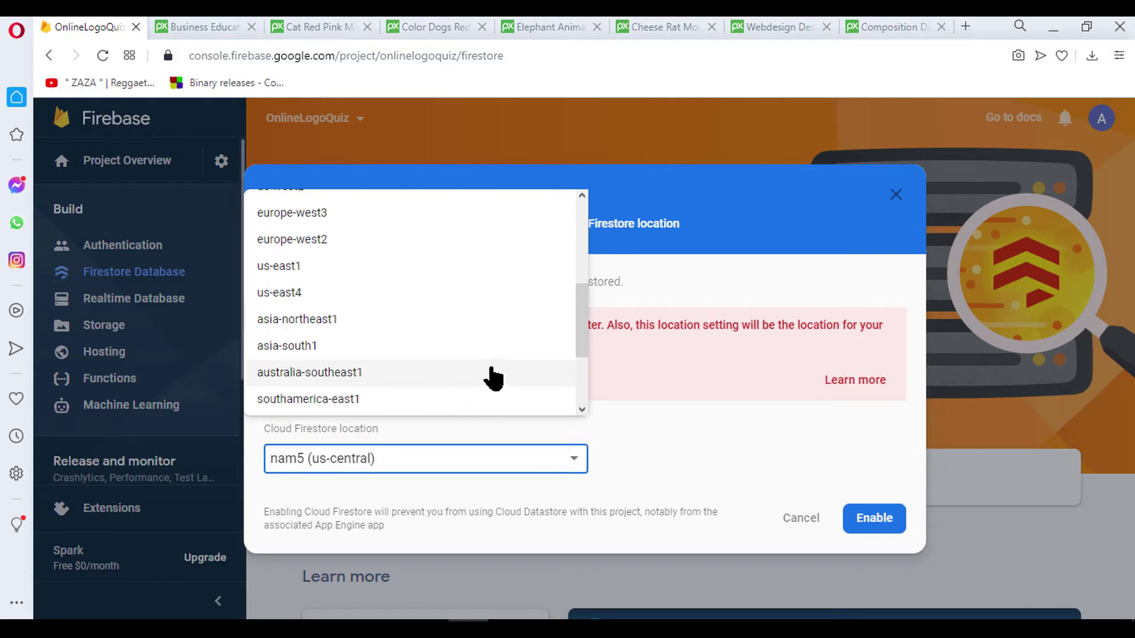
{"action": "scroll", "coordinate": [492, 378], "scroll_direction": "down", "scroll_amount": 3}
{"action": "scroll", "coordinate": [491, 378], "scroll_direction": "down", "scroll_amount": 2}
{"action": "scroll", "coordinate": [492, 378], "scroll_direction": "up", "scroll_amount": 1}
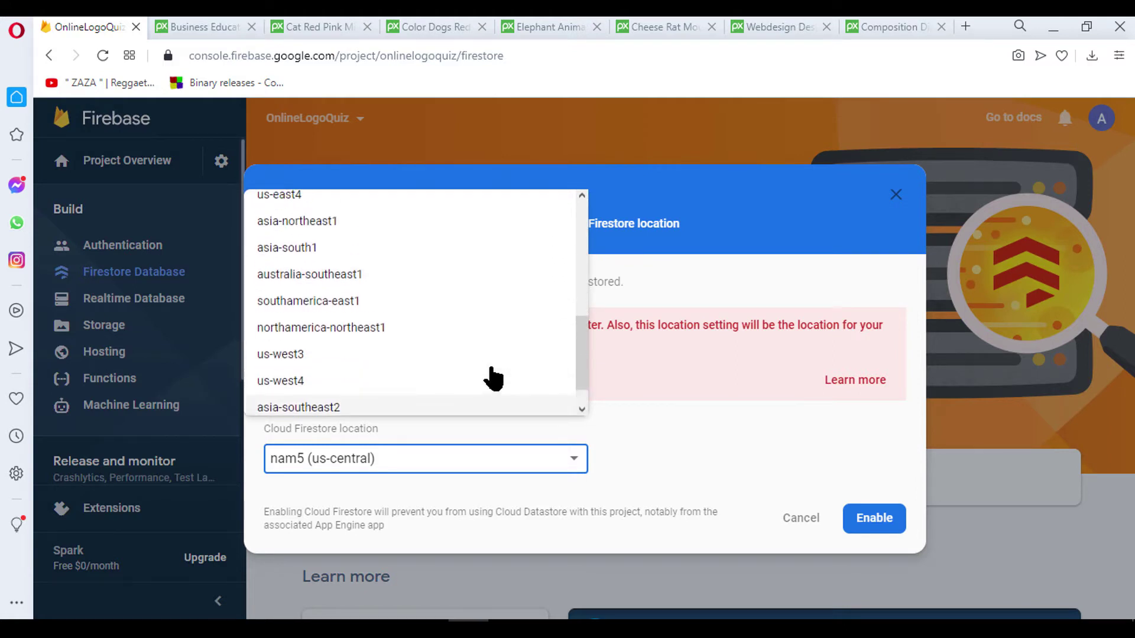
{"action": "scroll", "coordinate": [492, 378], "scroll_direction": "up", "scroll_amount": 10}
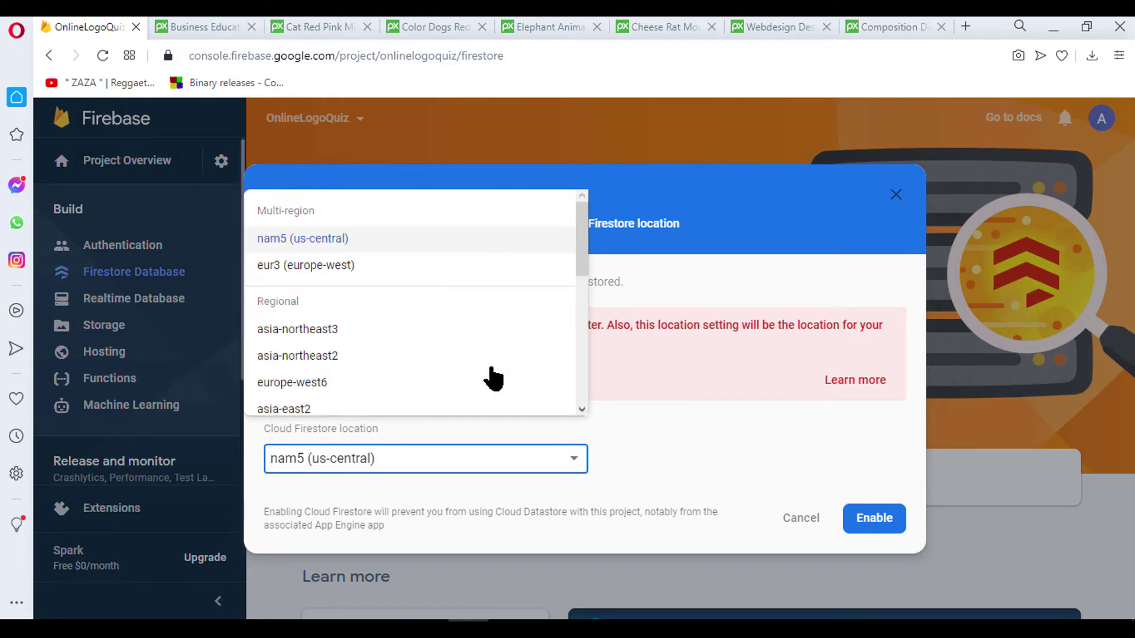
{"action": "left_click", "coordinate": [329, 245]}
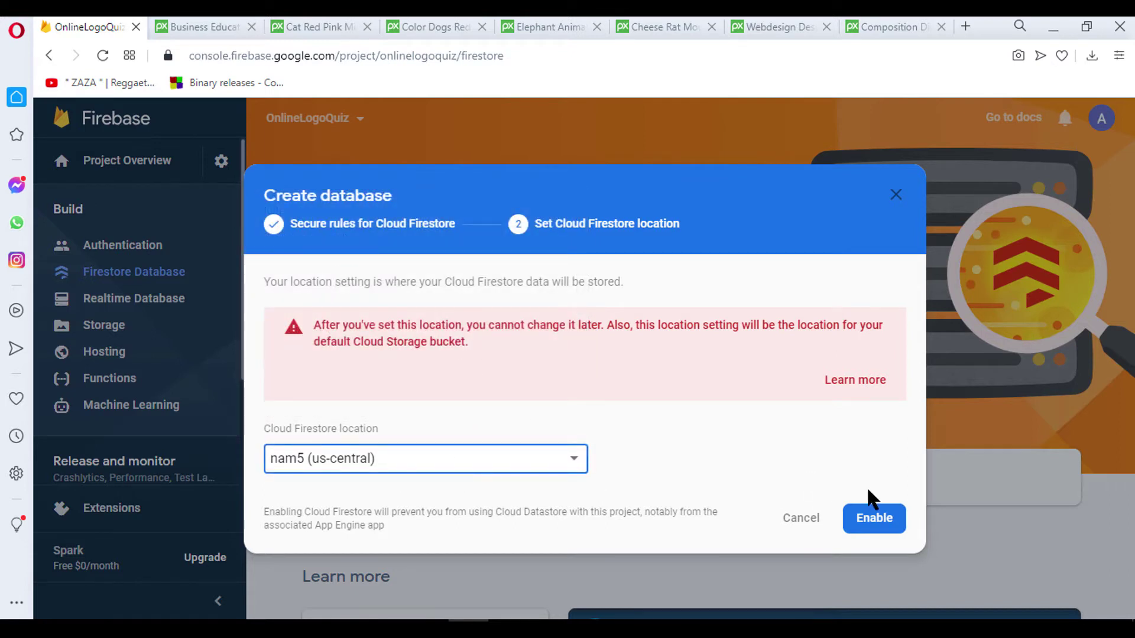
{"action": "left_click", "coordinate": [879, 520]}
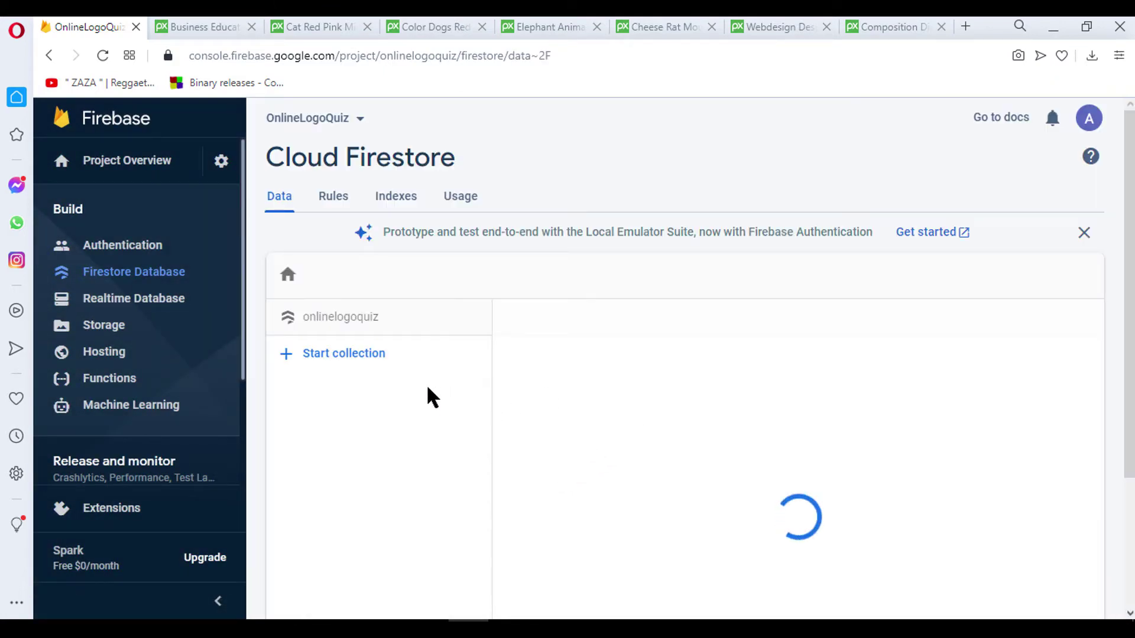
Step: Change the security rule to 'allow read, write: if true;' and publish it
{"action": "scroll", "coordinate": [405, 380], "scroll_direction": "down", "scroll_amount": 1}
{"action": "scroll", "coordinate": [505, 447], "scroll_direction": "down", "scroll_amount": 2}
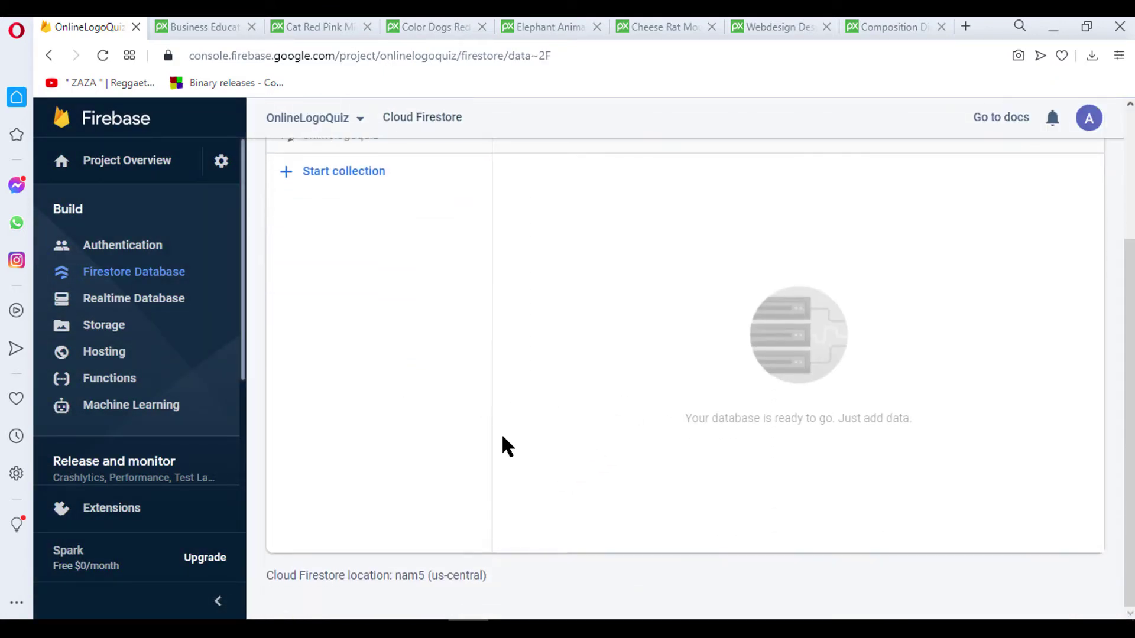
{"action": "scroll", "coordinate": [591, 437], "scroll_direction": "up", "scroll_amount": 2}
{"action": "scroll", "coordinate": [650, 452], "scroll_direction": "up", "scroll_amount": 1}
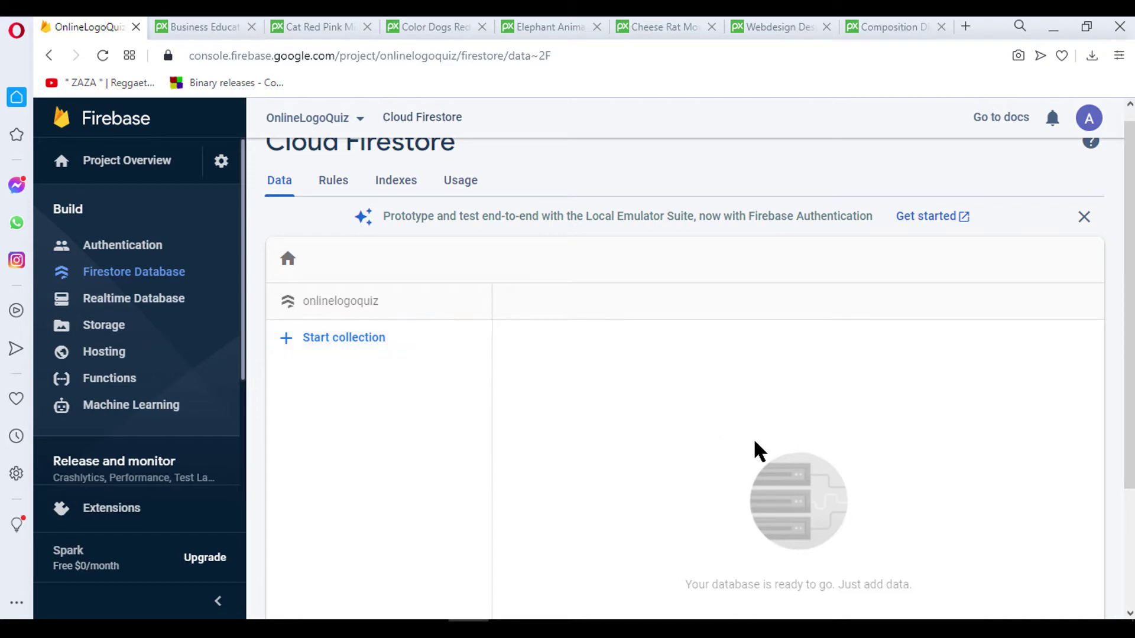
{"action": "left_click", "coordinate": [334, 187]}
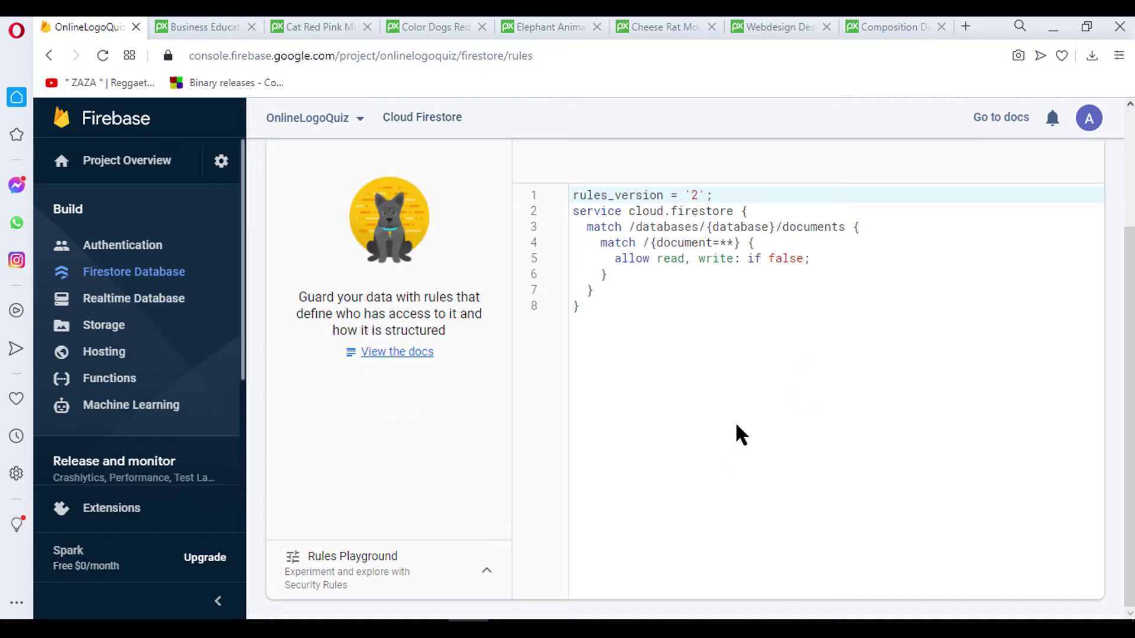
{"action": "double_click", "coordinate": [784, 260]}
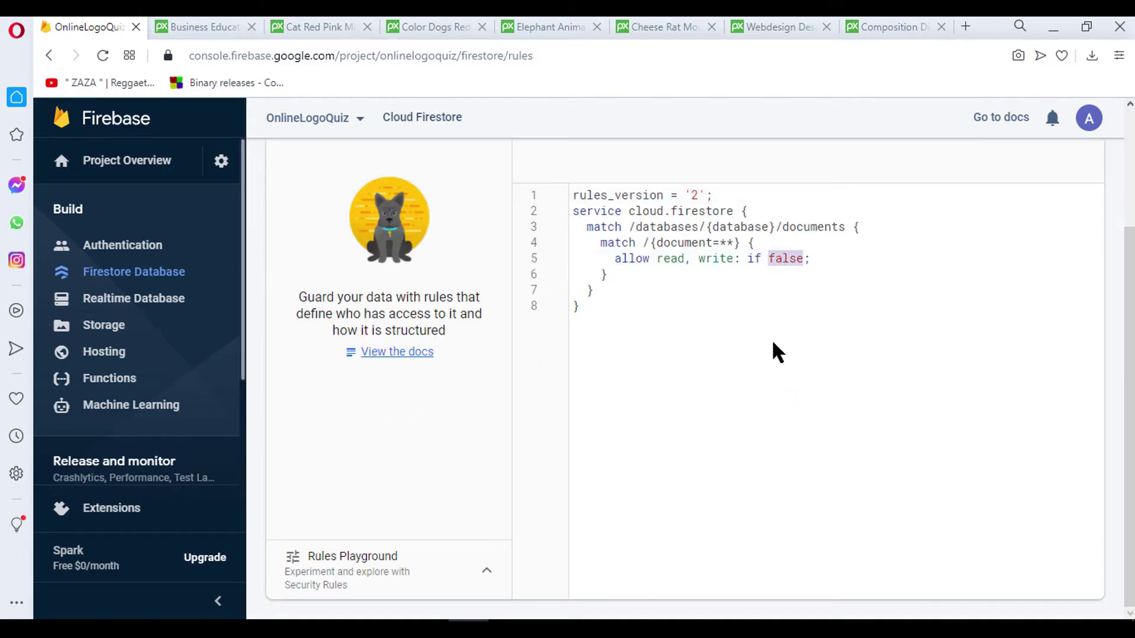
{"action": "type", "text": "true"}
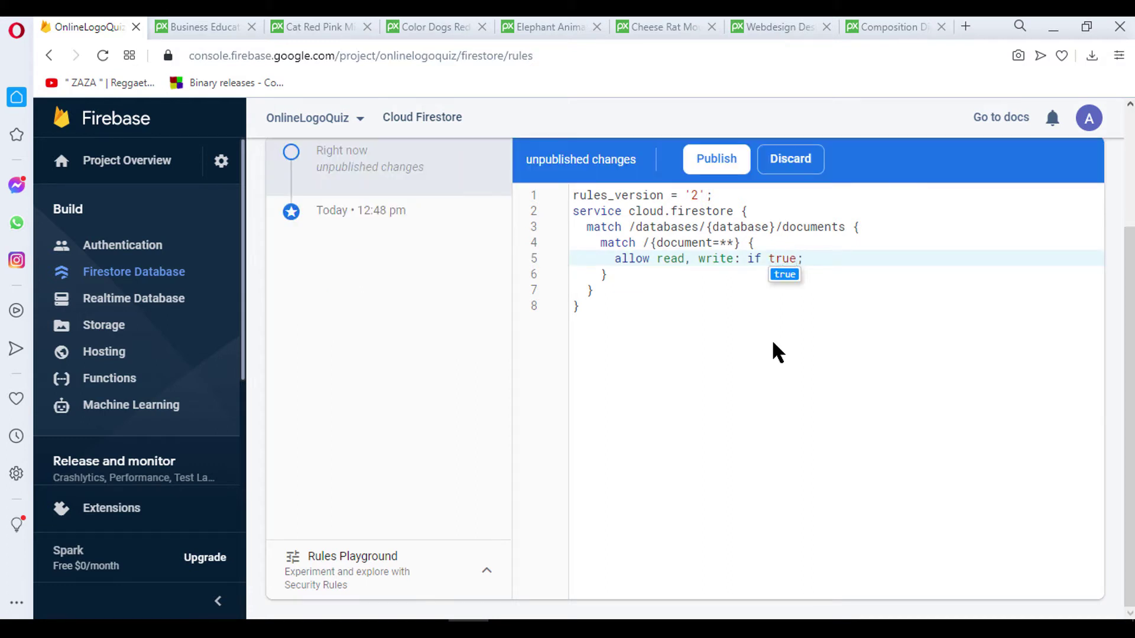
{"action": "left_click", "coordinate": [717, 158]}
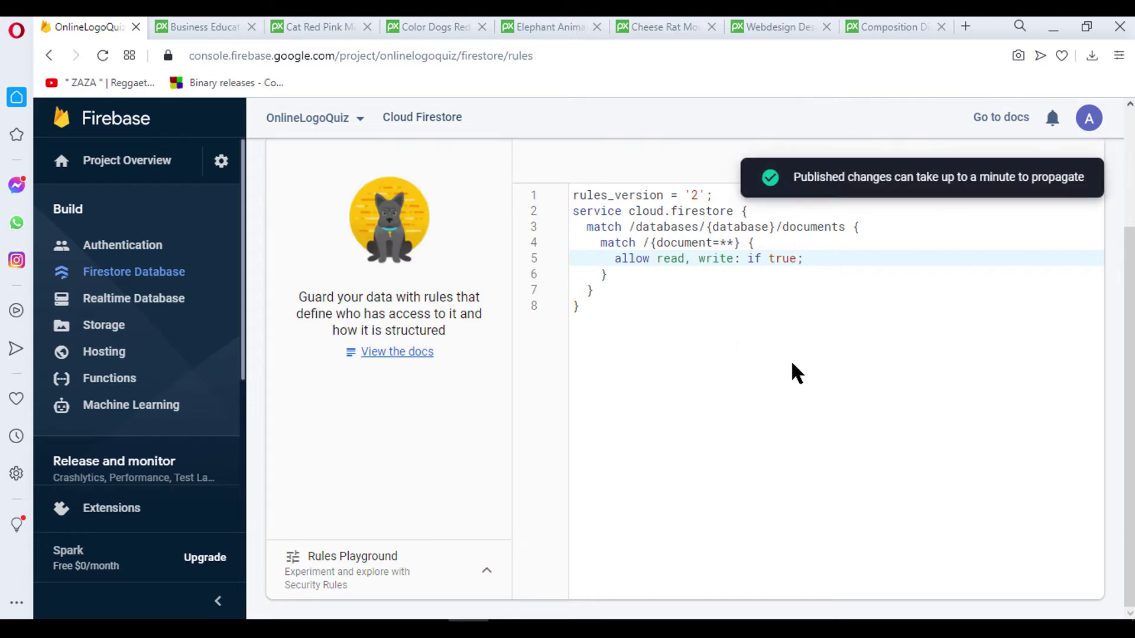
Step: Go back to the Firestore Data view
{"action": "scroll", "coordinate": [471, 264], "scroll_direction": "up", "scroll_amount": 2}
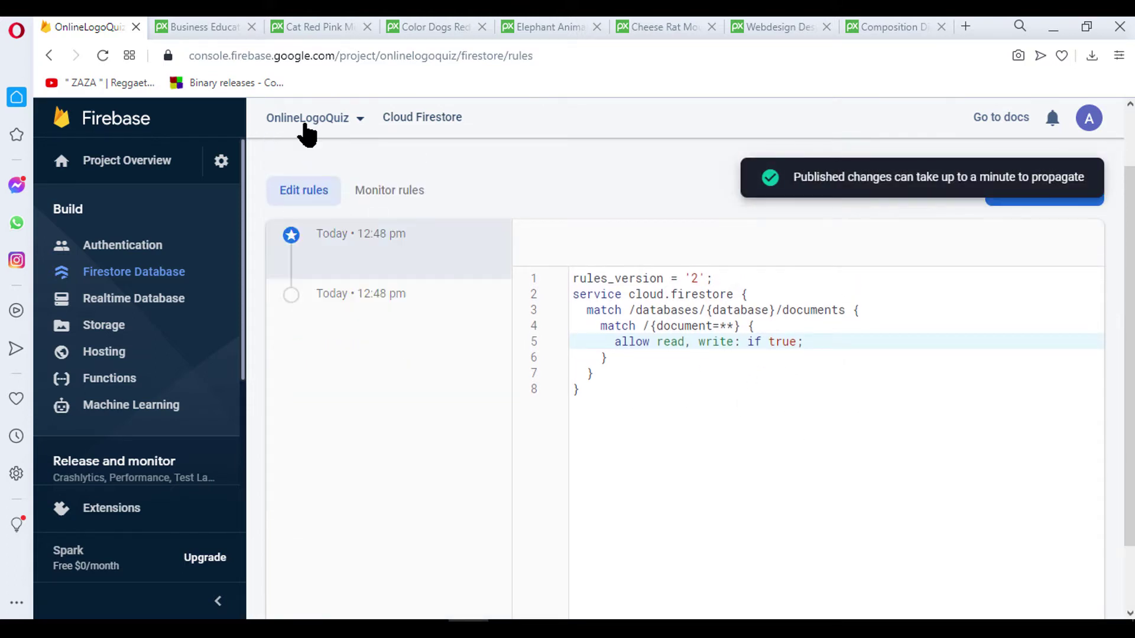
{"action": "left_click", "coordinate": [402, 123]}
{"action": "left_click", "coordinate": [298, 204]}
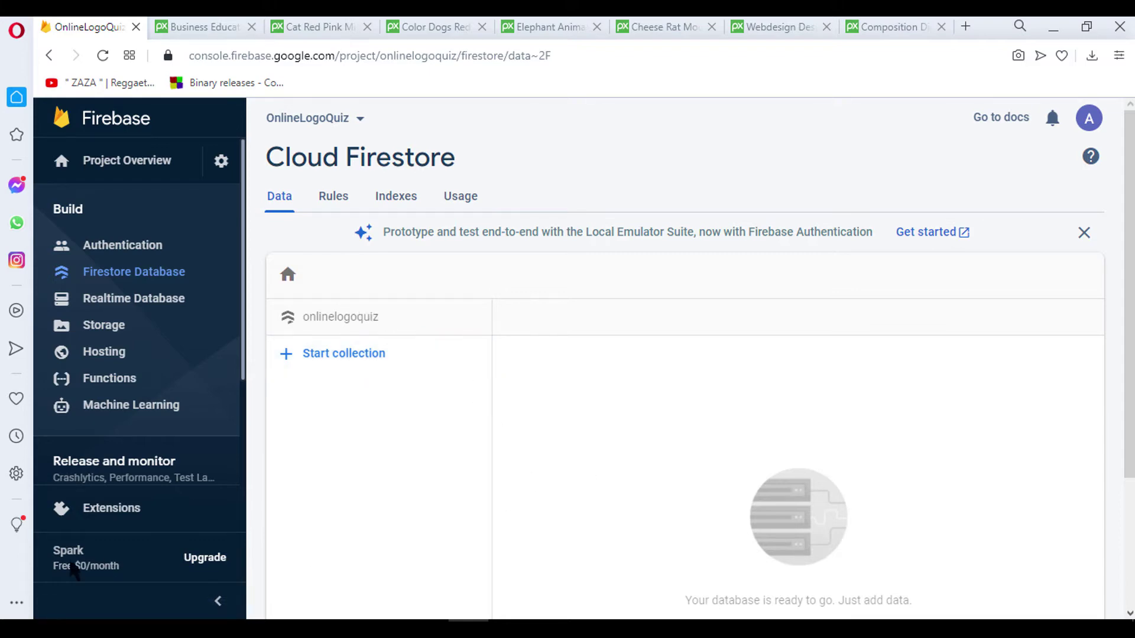
{"action": "key", "text": "super"}
Step: Launch Adobe XD and open the OnlineLogoQuiz hierarchy design document
{"action": "left_click", "coordinate": [668, 340]}
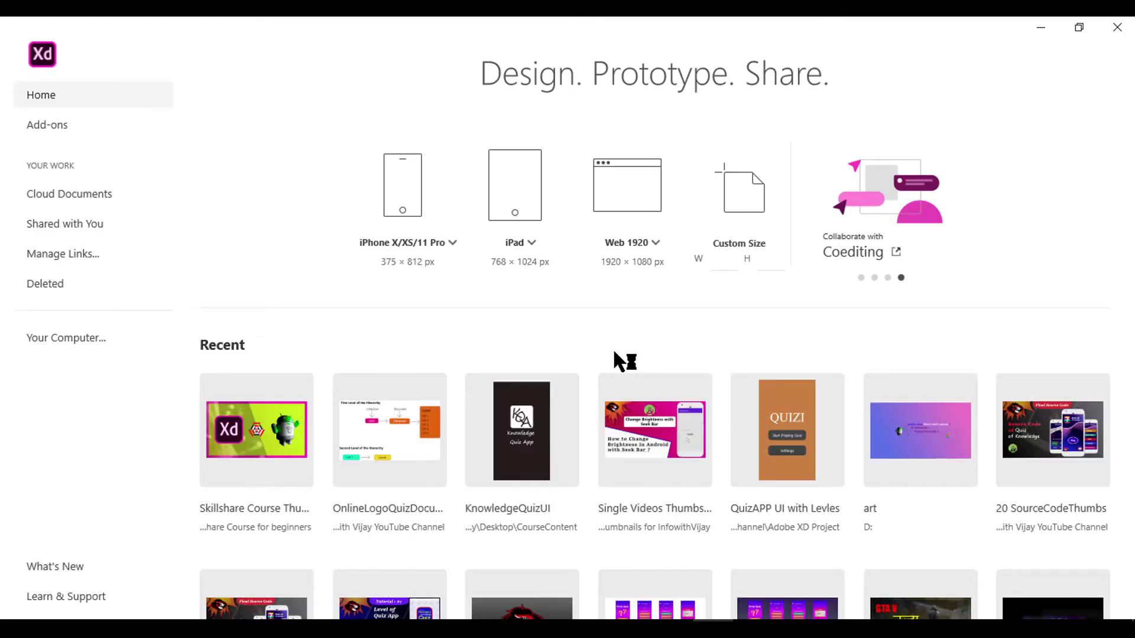
{"action": "left_click", "coordinate": [394, 425]}
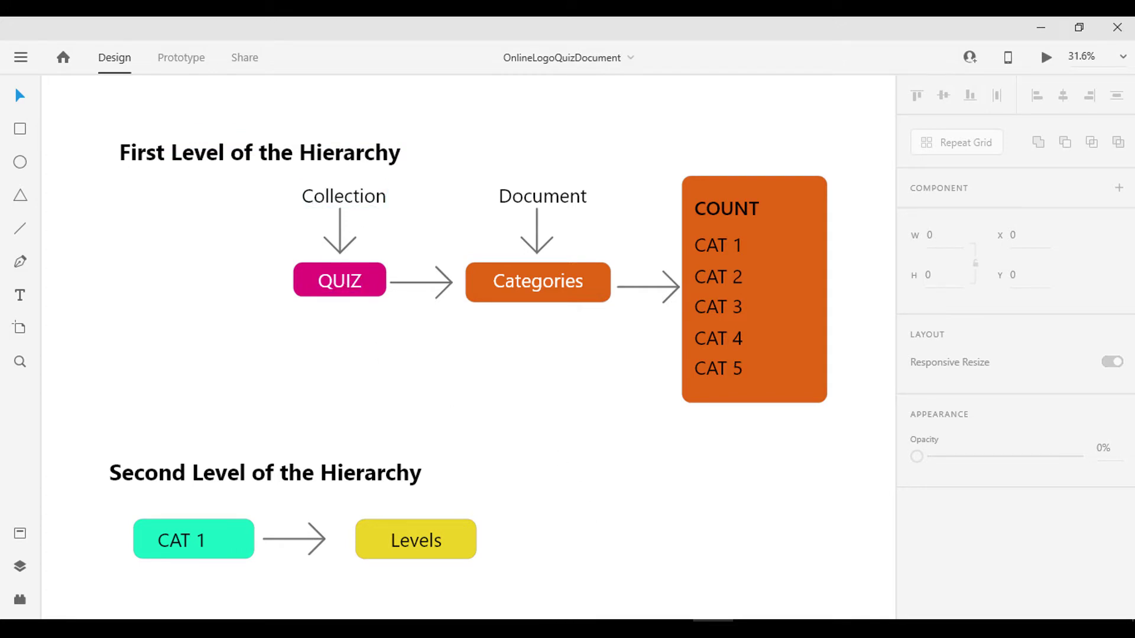
{"action": "left_click", "coordinate": [468, 620]}
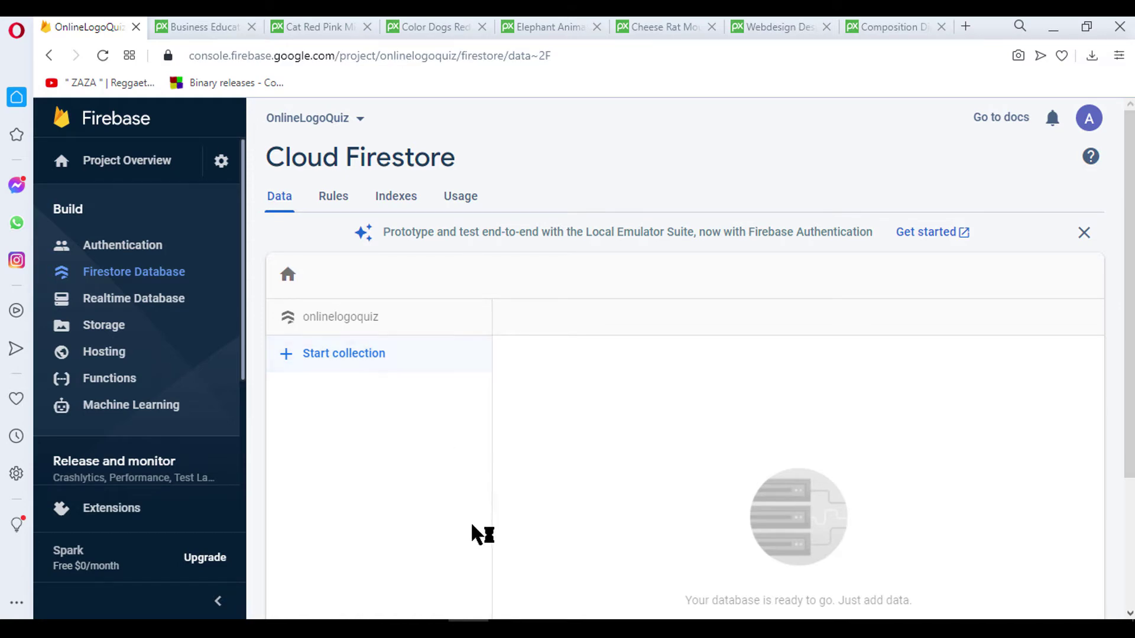
{"action": "left_click", "coordinate": [473, 618]}
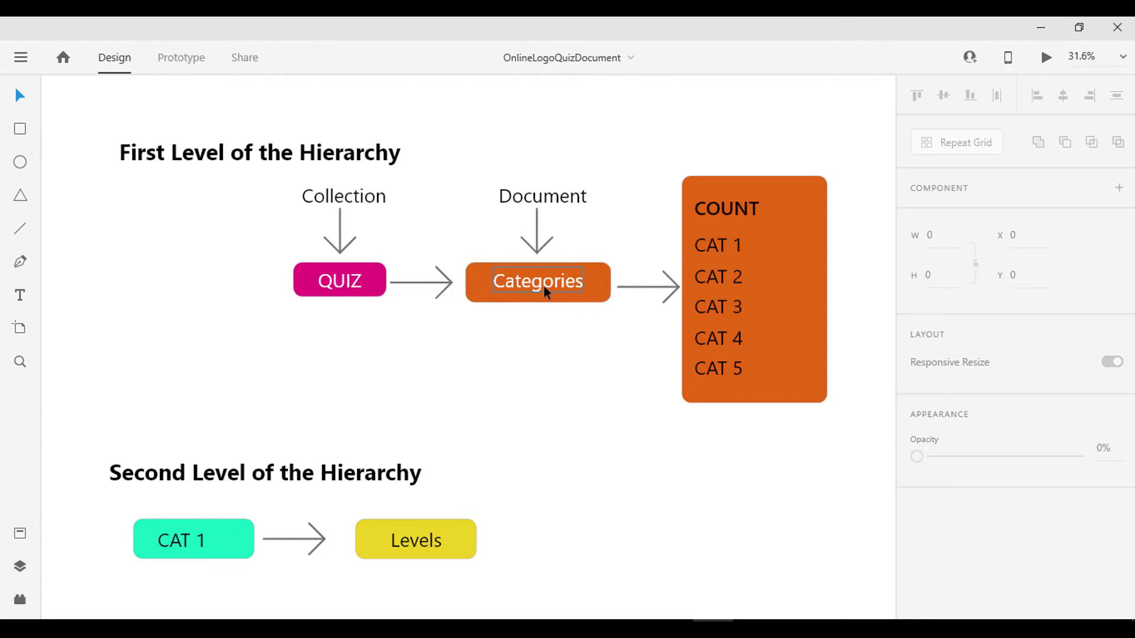
Step: Review the COUNT, CAT 1 and CAT 3 labels and the second-level CAT 1 → Levels hierarchy
{"action": "left_click", "coordinate": [725, 211]}
{"action": "left_click", "coordinate": [717, 254]}
{"action": "left_click", "coordinate": [717, 307]}
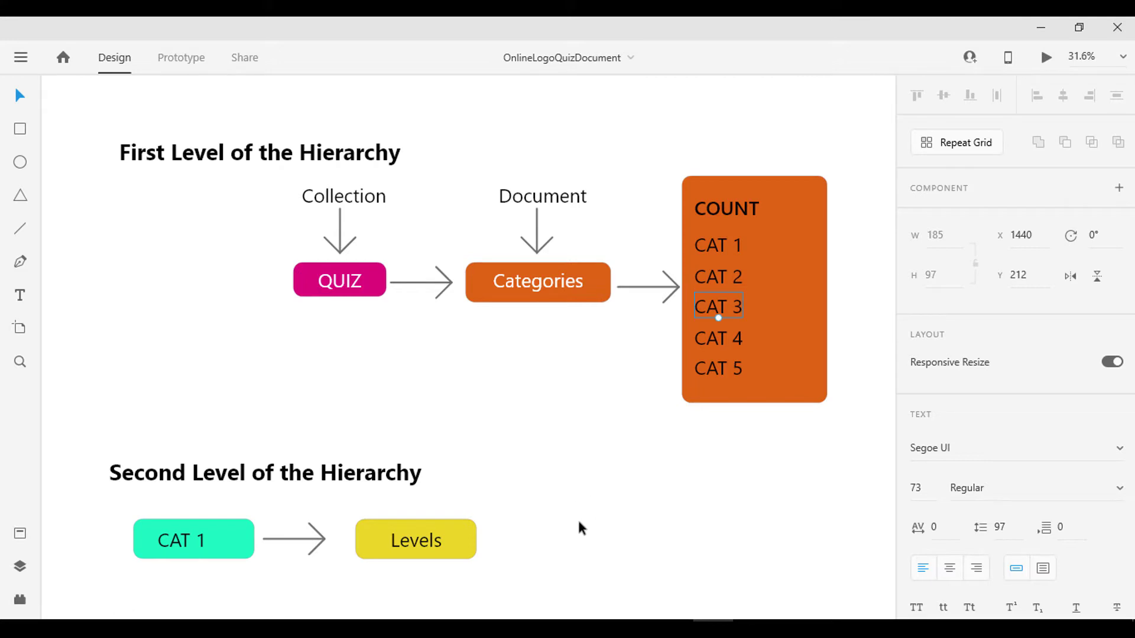
{"action": "scroll", "coordinate": [579, 528], "scroll_direction": "down", "scroll_amount": 1}
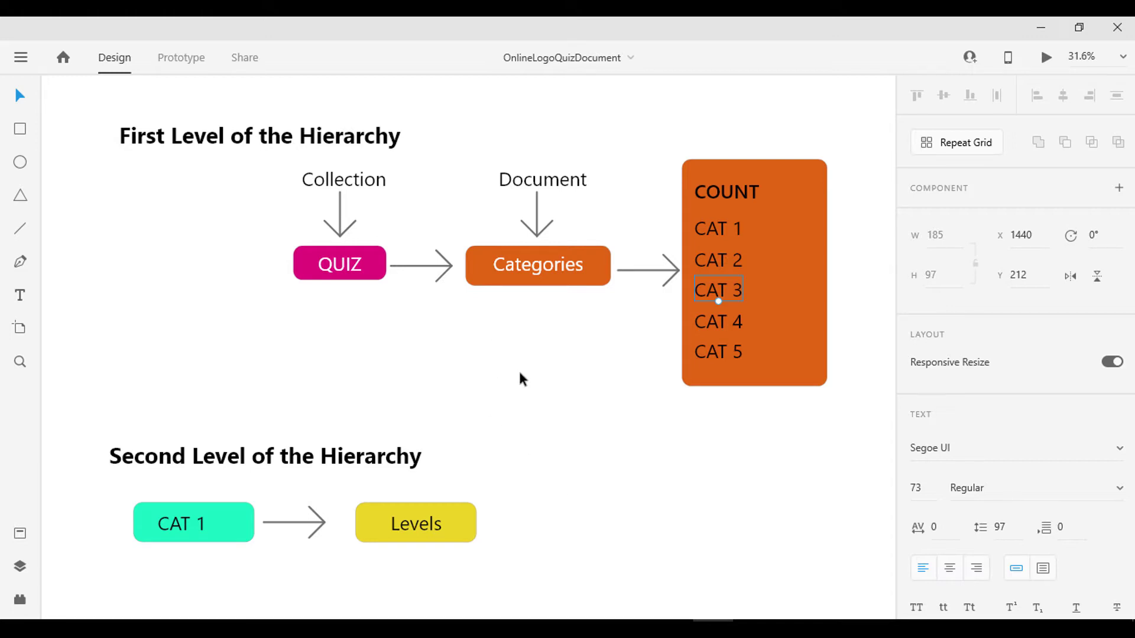
{"action": "scroll", "coordinate": [520, 379], "scroll_direction": "down", "scroll_amount": 2}
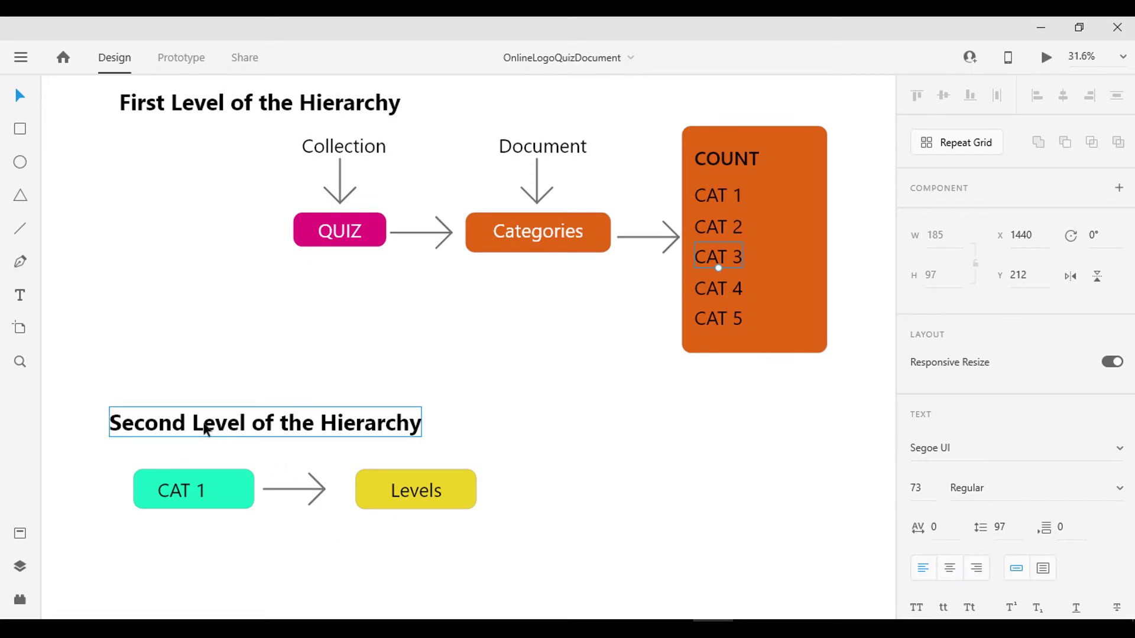
{"action": "left_click", "coordinate": [210, 428]}
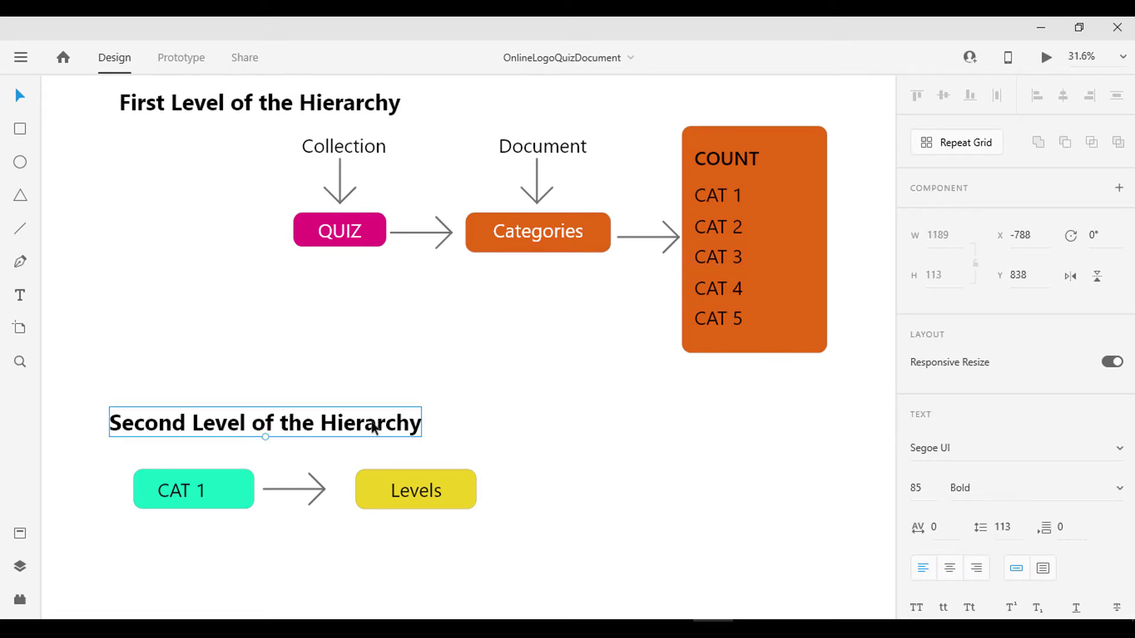
{"action": "left_click", "coordinate": [195, 499]}
{"action": "left_click", "coordinate": [414, 494]}
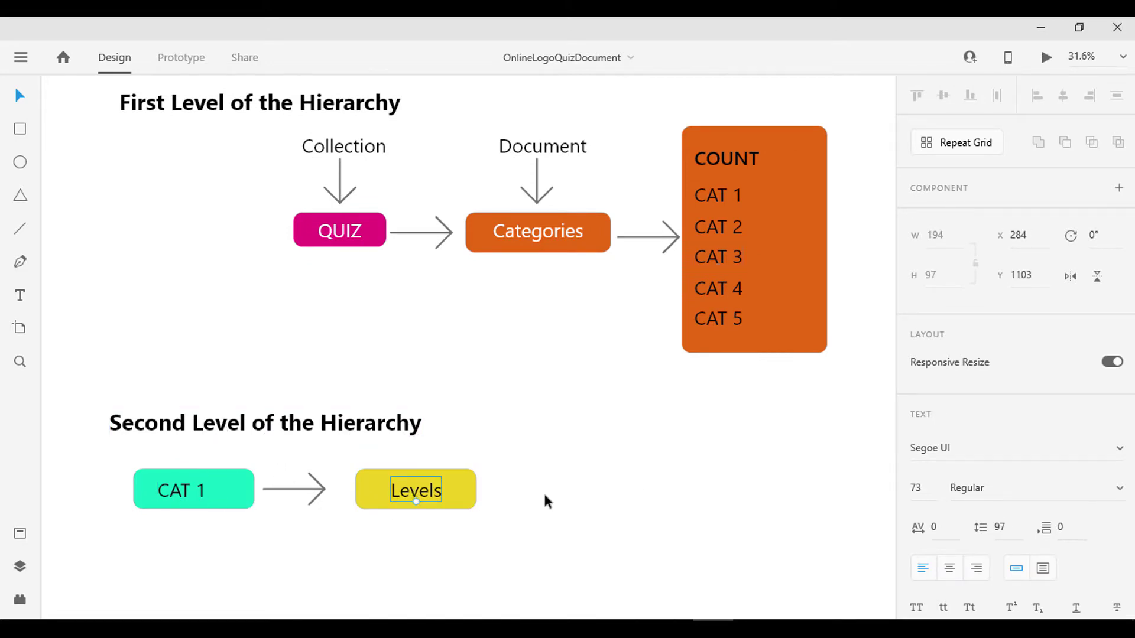
{"action": "left_click", "coordinate": [557, 501]}
{"action": "scroll", "coordinate": [555, 508], "scroll_direction": "down", "scroll_amount": 3}
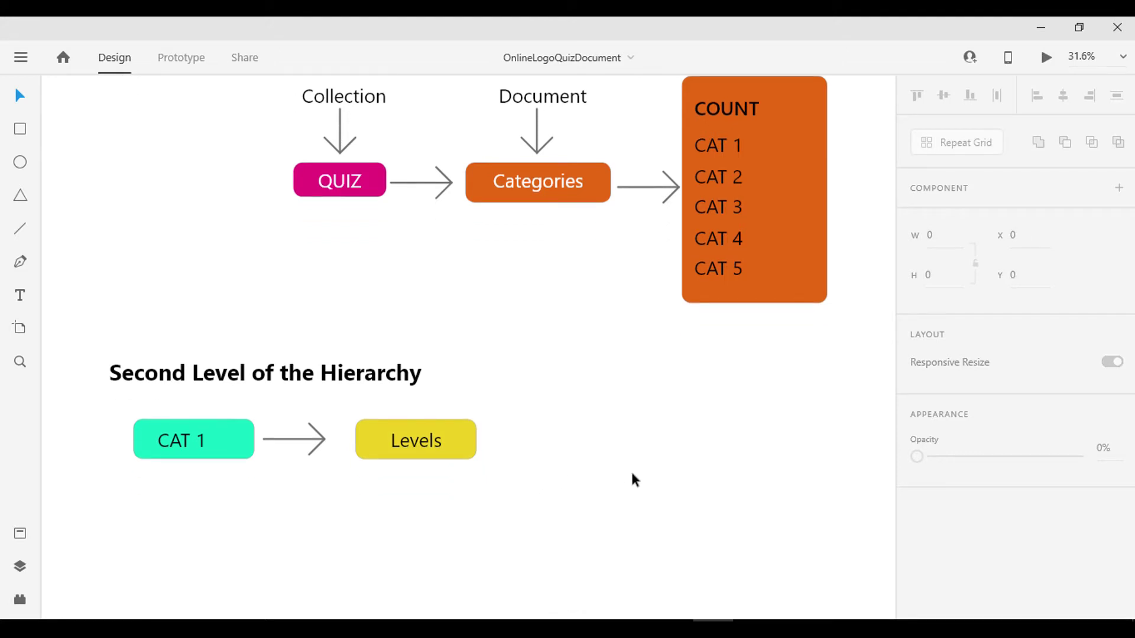
{"action": "scroll", "coordinate": [613, 468], "scroll_direction": "up", "scroll_amount": 1}
{"action": "scroll", "coordinate": [613, 469], "scroll_direction": "up", "scroll_amount": 4}
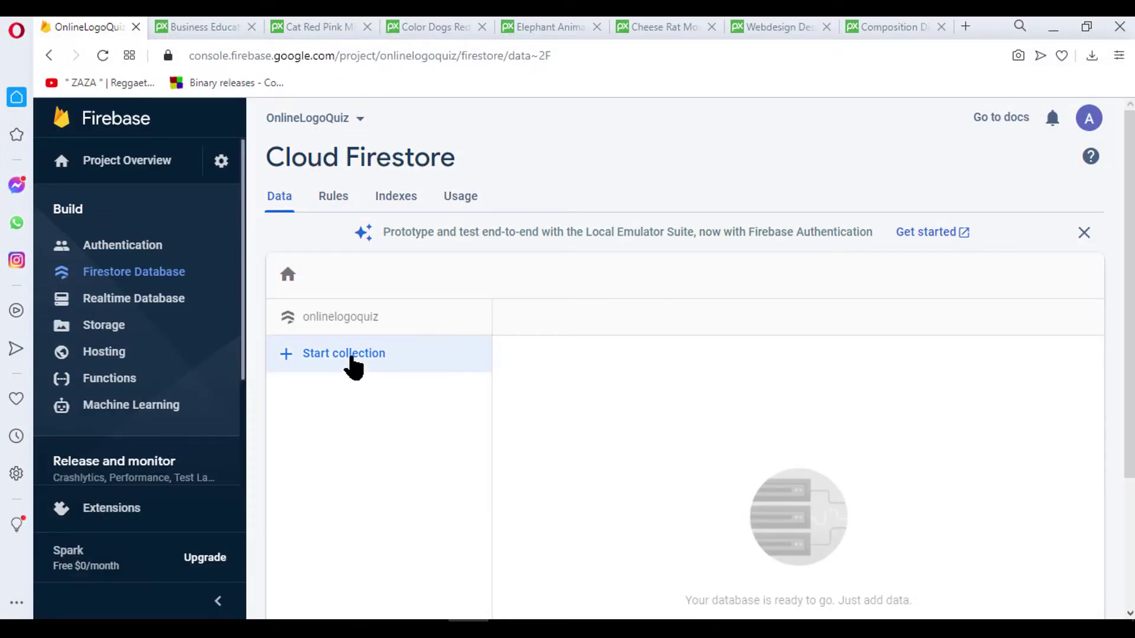
Step: Start a collection with Collection ID QUIZ and continue to its first document
{"action": "left_click", "coordinate": [352, 359]}
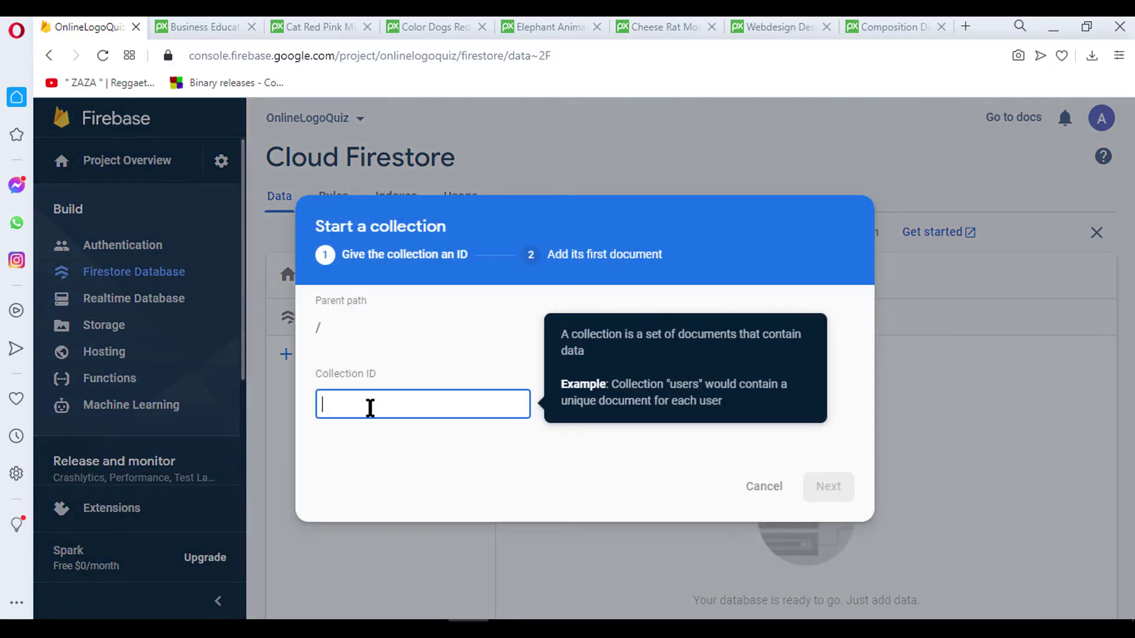
{"action": "type", "text": "QUIZ"}
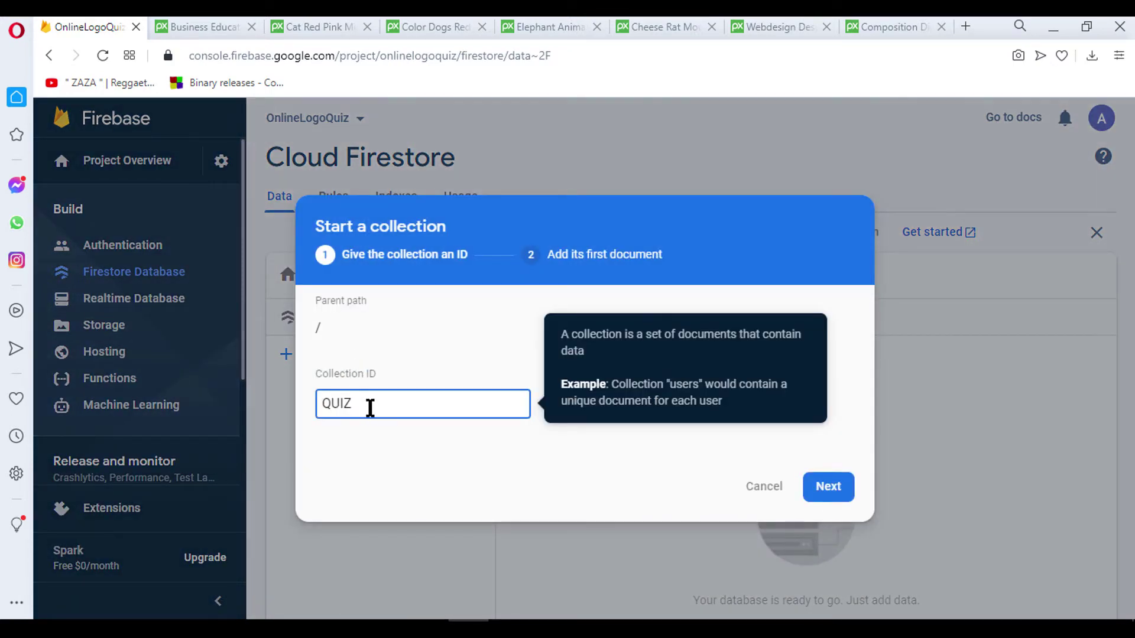
{"action": "left_click", "coordinate": [565, 457]}
{"action": "left_click_drag", "start_coordinate": [346, 402], "coordinate": [312, 399]}
{"action": "left_click", "coordinate": [371, 431]}
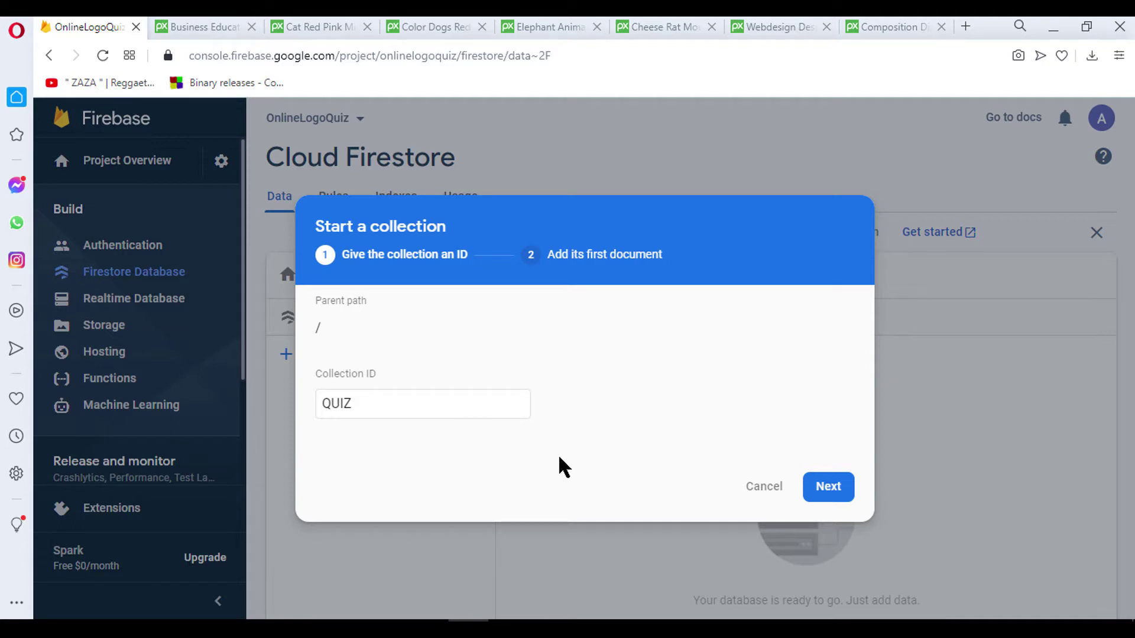
{"action": "left_click", "coordinate": [833, 488]}
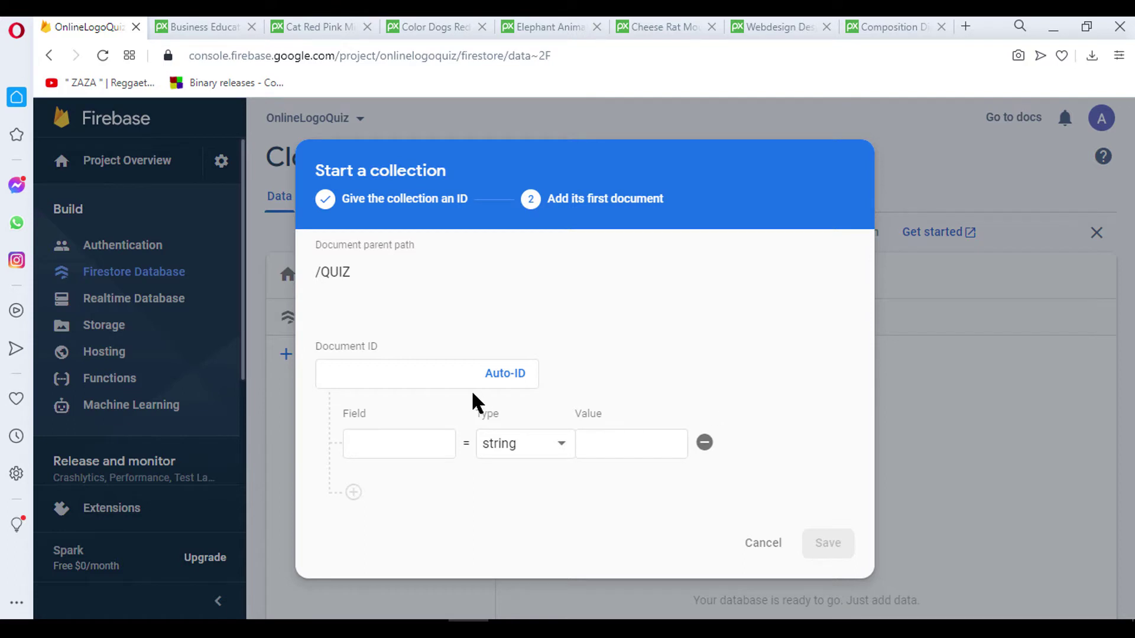
Step: Set the first document ID to Categories, replacing the typed COUNT
{"action": "left_click", "coordinate": [391, 371]}
{"action": "type", "text": "C"}
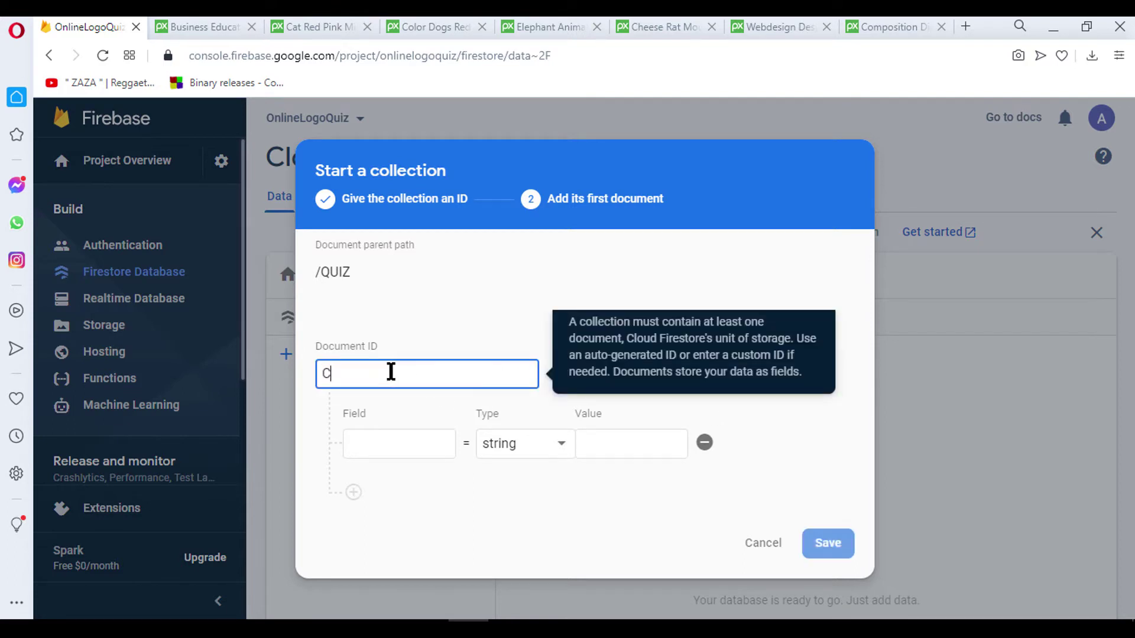
{"action": "type", "text": "OUNT"}
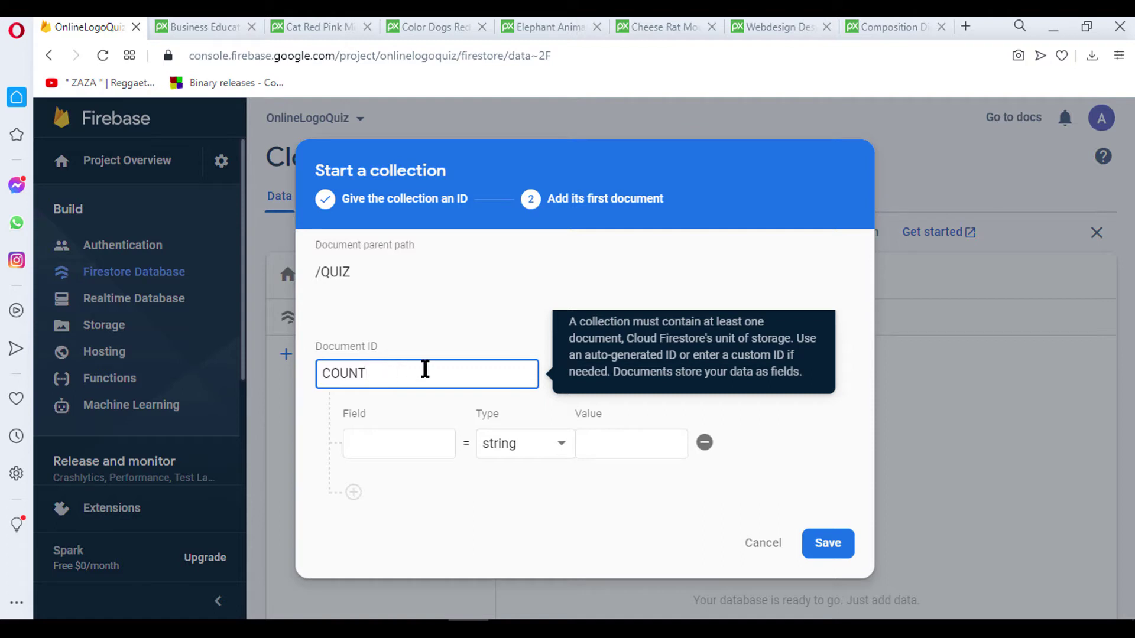
{"action": "left_click_drag", "start_coordinate": [423, 369], "coordinate": [267, 389]}
{"action": "key", "text": "BackSpace"}
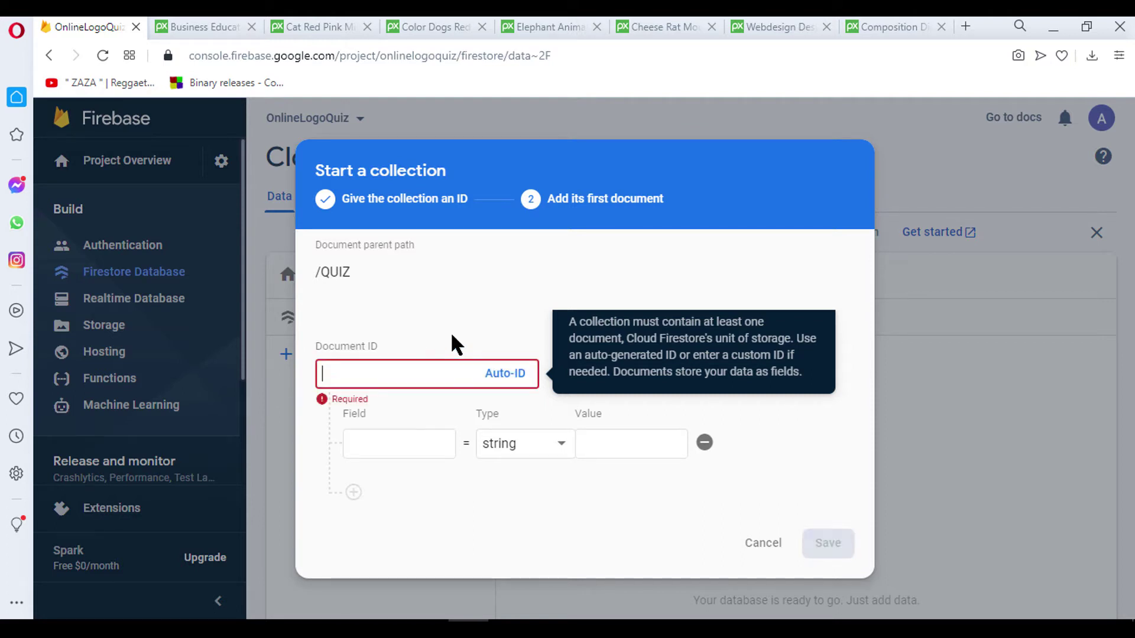
{"action": "type", "text": "Ca"}
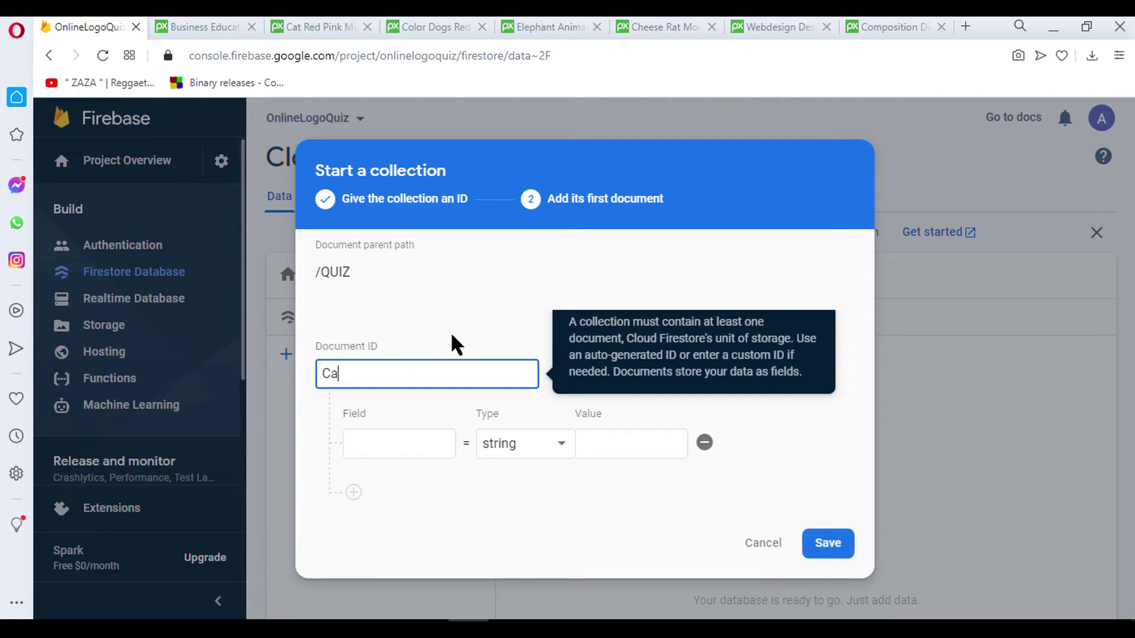
{"action": "type", "text": "tego"}
{"action": "type", "text": "ries"}
{"action": "left_click", "coordinate": [433, 441]}
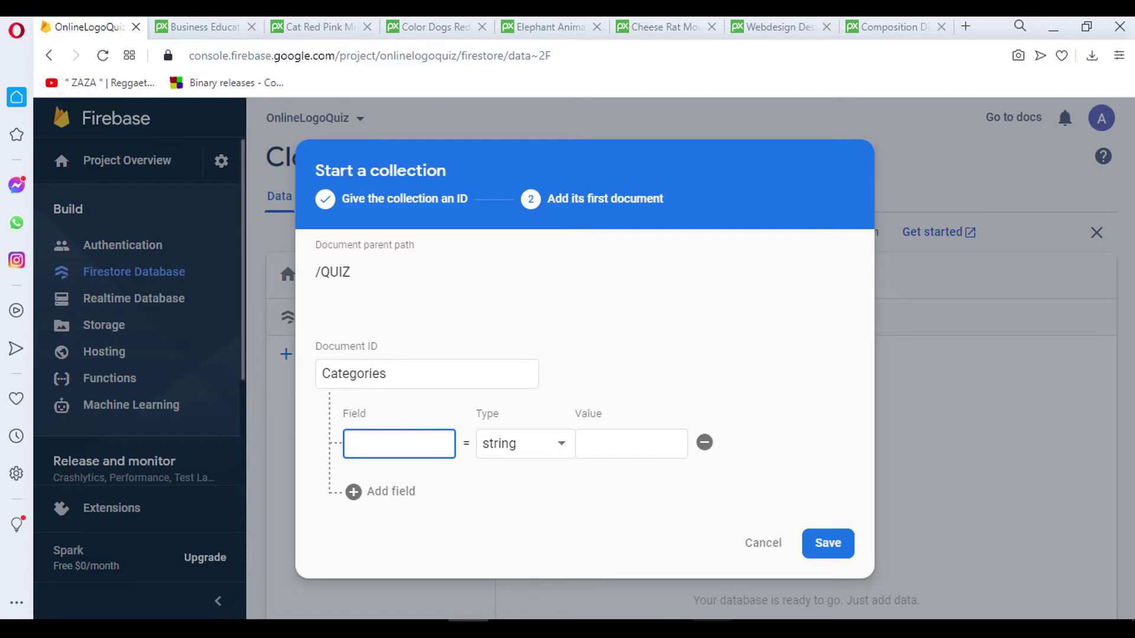
Step: Check the QUIZ and Categories labels in the XD hierarchy diagram
{"action": "left_click", "coordinate": [712, 628]}
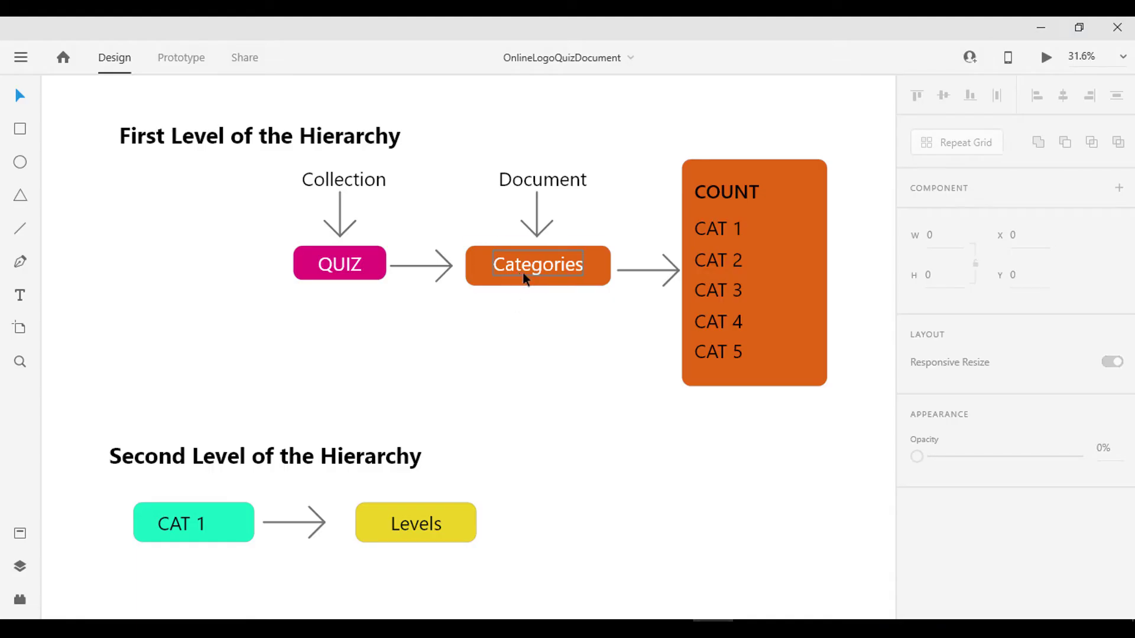
{"action": "left_click", "coordinate": [357, 270]}
{"action": "left_click", "coordinate": [505, 272]}
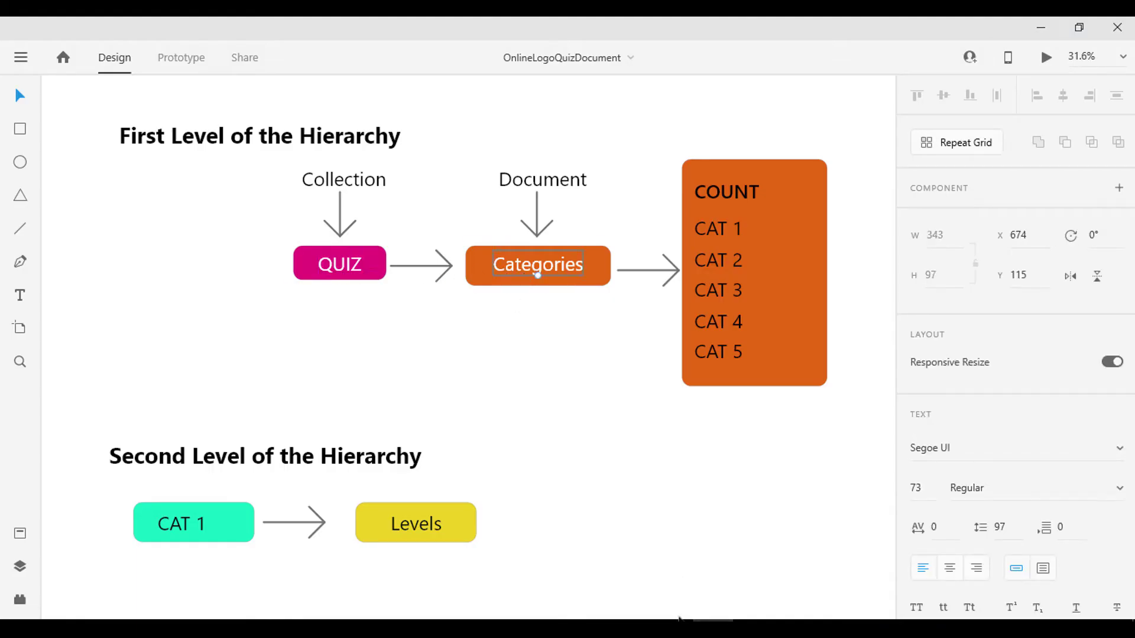
{"action": "key", "text": "alt+Tab"}
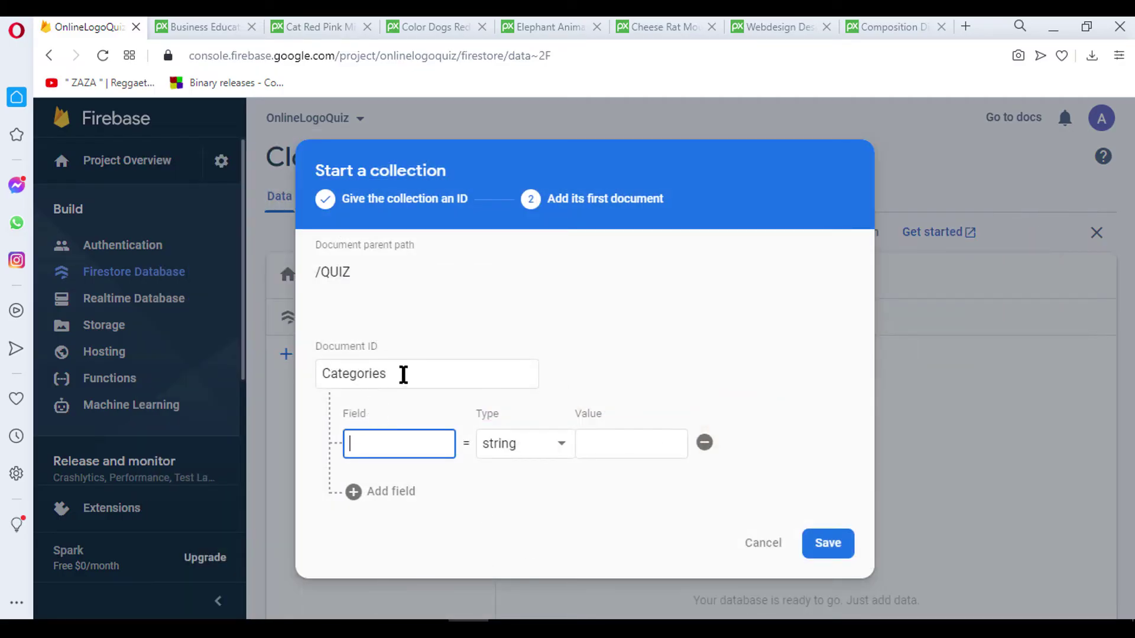
Step: Add a number field COUNT with value 5 to the Categories document
{"action": "double_click", "coordinate": [400, 373]}
{"action": "left_click", "coordinate": [389, 448]}
{"action": "type", "text": "COUN"}
{"action": "type", "text": "T"}
{"action": "left_click", "coordinate": [532, 457]}
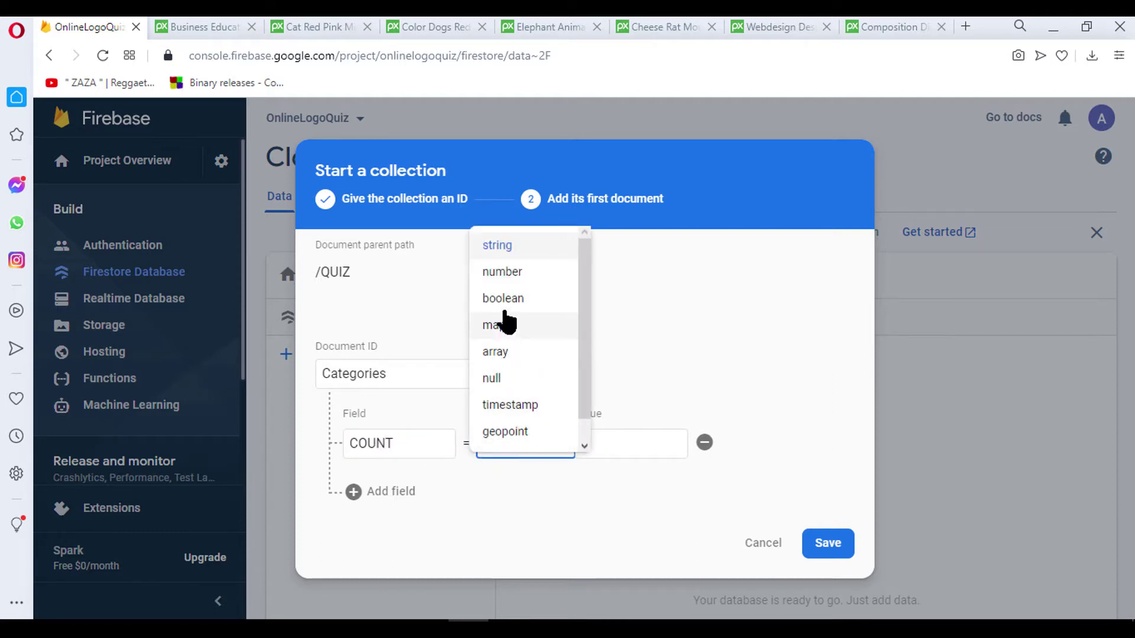
{"action": "left_click", "coordinate": [504, 285]}
{"action": "left_click", "coordinate": [637, 455]}
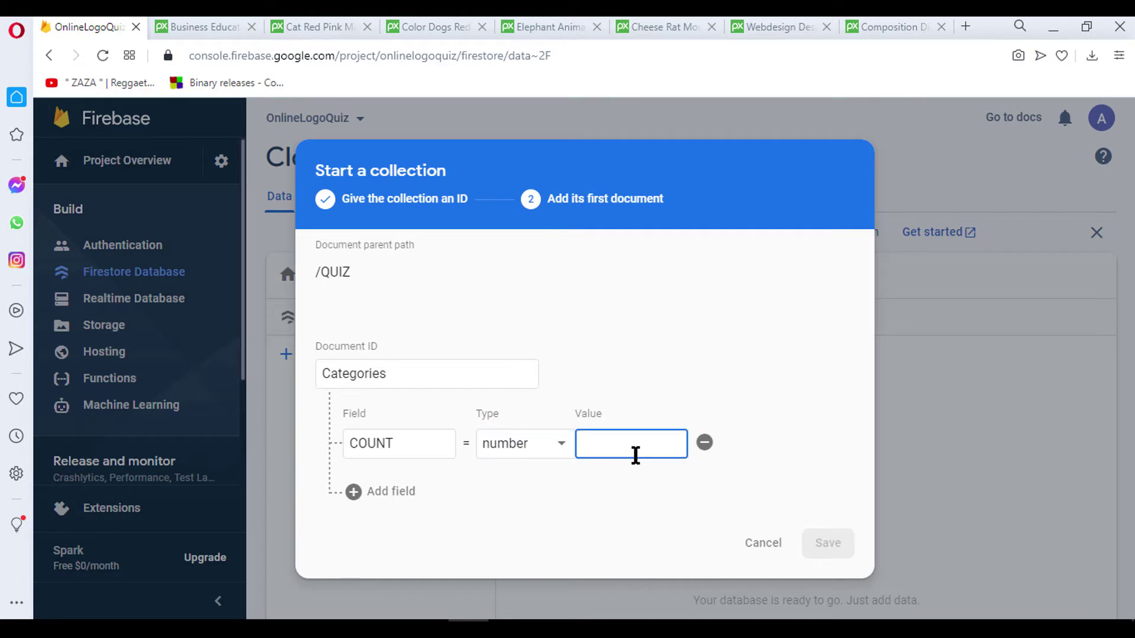
{"action": "type", "text": "5"}
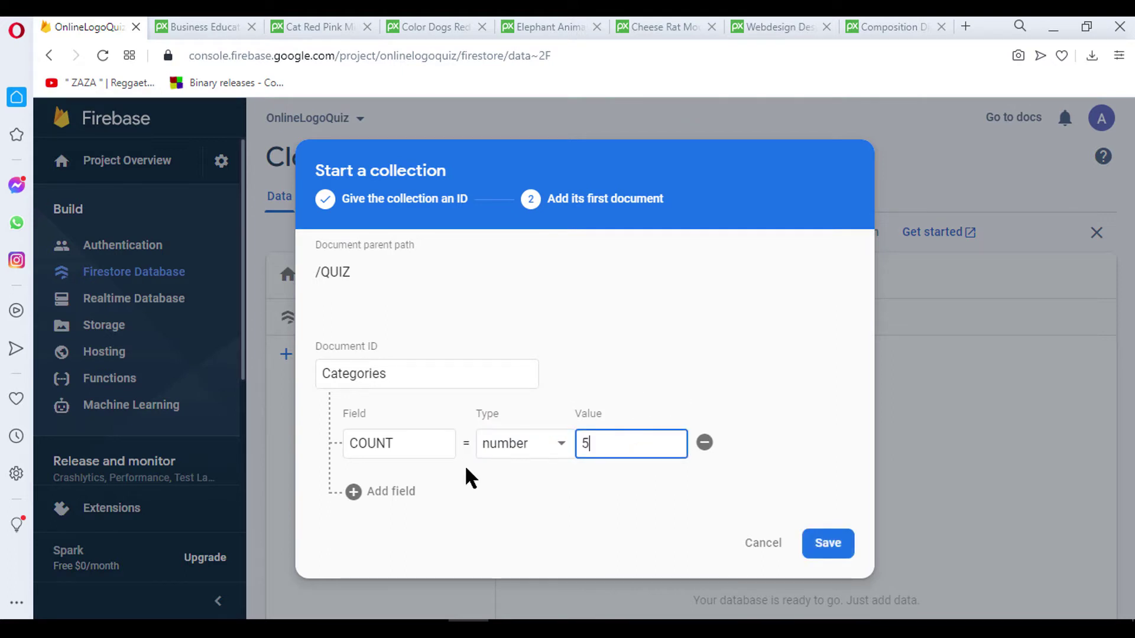
Step: Add a string field CAT1 with value MOVIES, plus an empty third field row
{"action": "left_click", "coordinate": [373, 492]}
{"action": "left_click", "coordinate": [412, 460]}
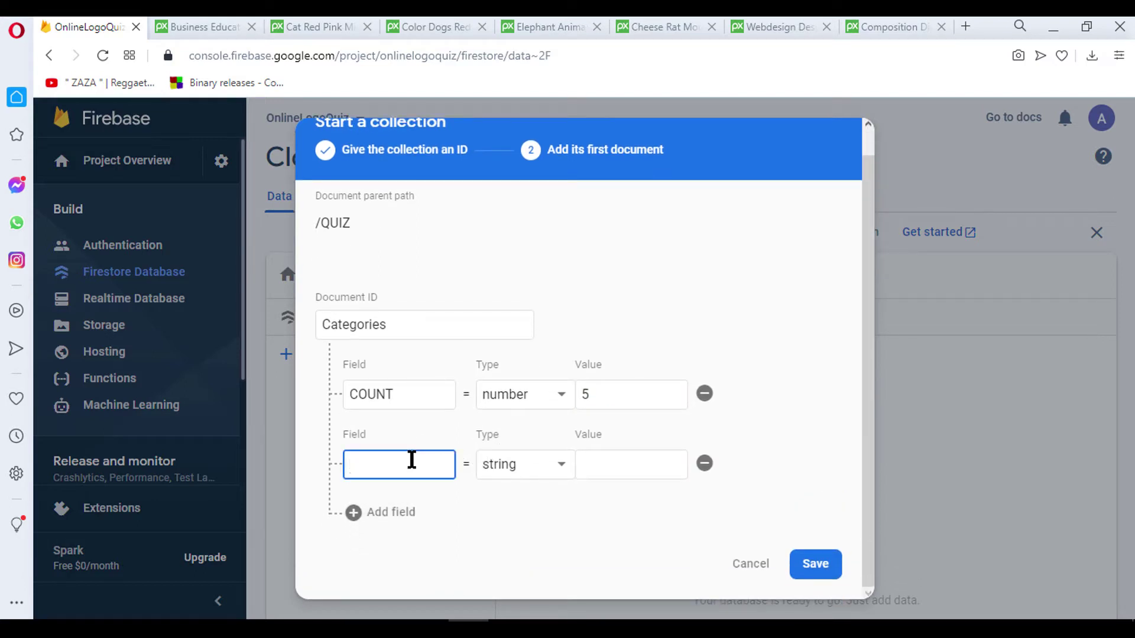
{"action": "type", "text": "CAT1"}
{"action": "left_click", "coordinate": [609, 467]}
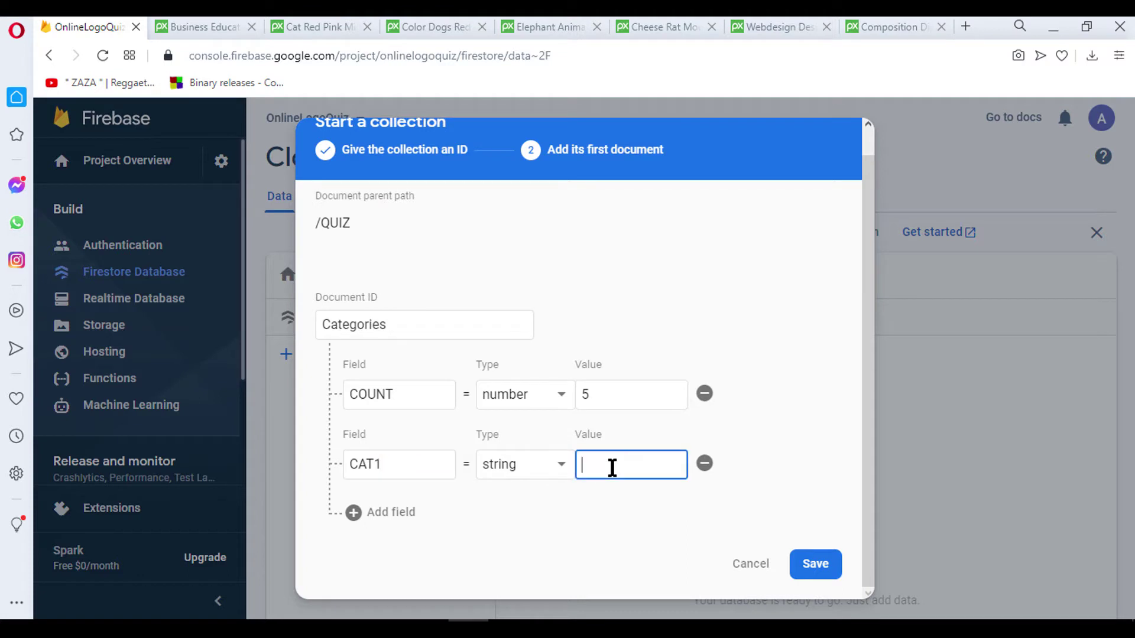
{"action": "type", "text": "MO"}
{"action": "type", "text": "VIES"}
{"action": "left_click", "coordinate": [381, 512]}
Step: Add field CAT2 = Animation and change CAT1's value to Movies
{"action": "scroll", "coordinate": [468, 469], "scroll_direction": "down", "scroll_amount": 2}
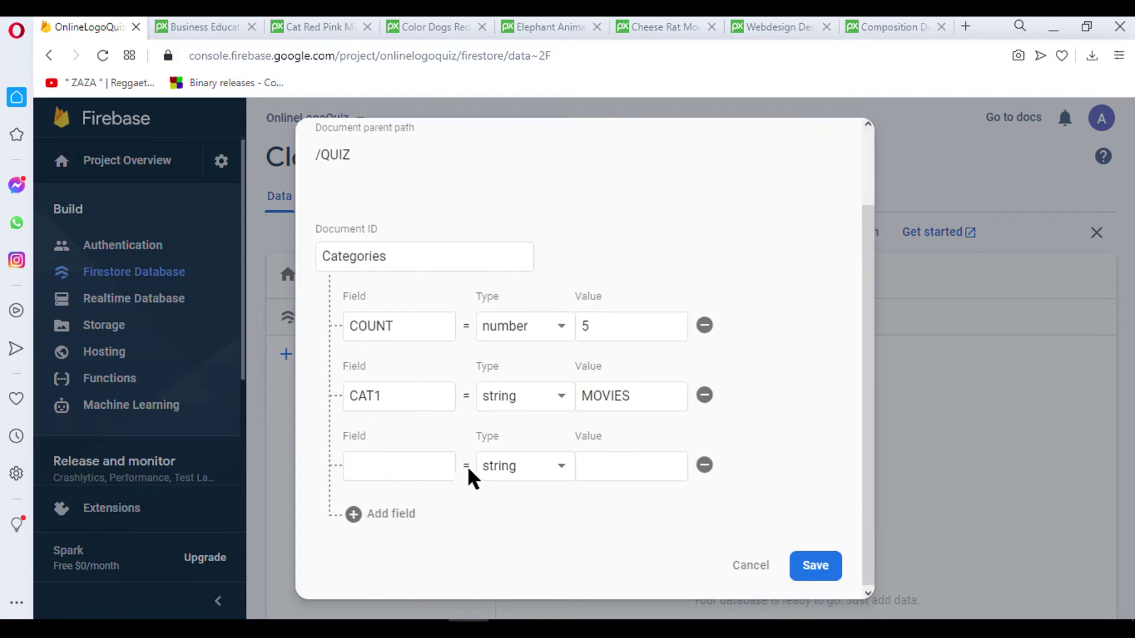
{"action": "left_click", "coordinate": [407, 465]}
{"action": "type", "text": "CA"}
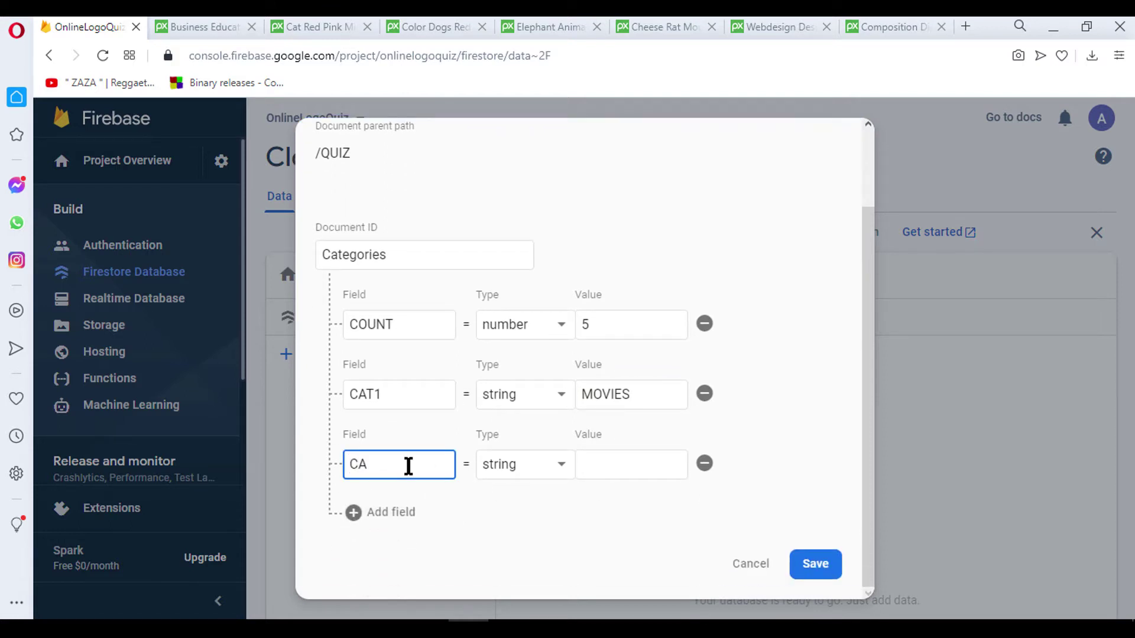
{"action": "type", "text": "T#"}
{"action": "key", "text": "BackSpace"}
{"action": "type", "text": "3"}
{"action": "left_click", "coordinate": [636, 457]}
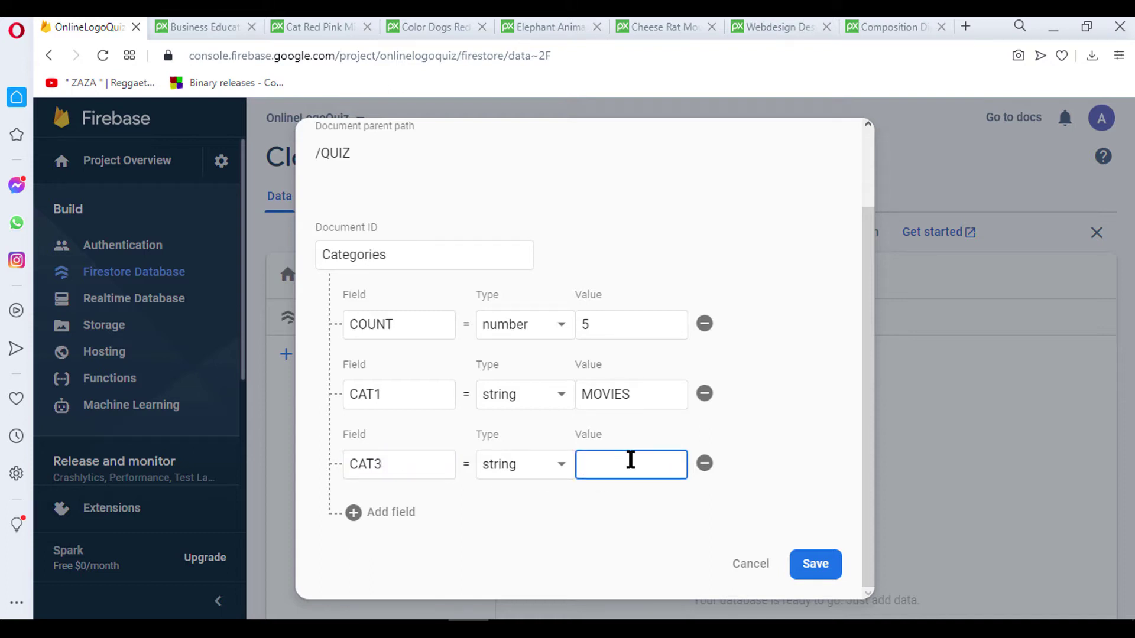
{"action": "type", "text": "AN"}
{"action": "type", "text": "i"}
{"action": "key", "text": "BackSpace"}
{"action": "key", "text": "BackSpace"}
{"action": "type", "text": "ni"}
{"action": "type", "text": "mation"}
{"action": "left_click_drag", "start_coordinate": [637, 394], "coordinate": [593, 395]}
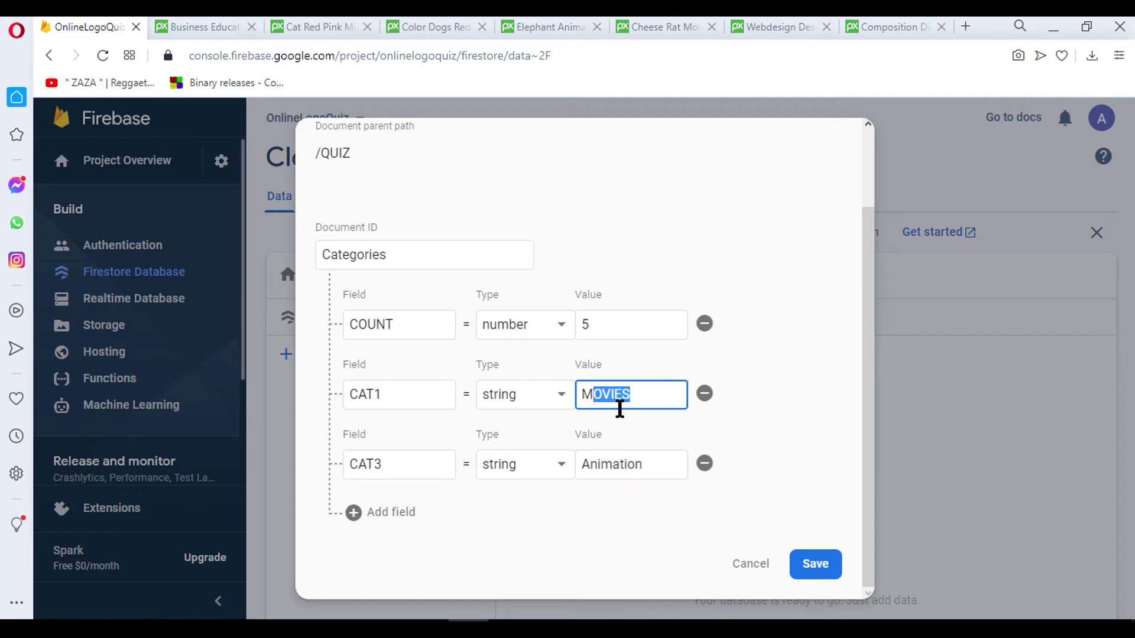
{"action": "type", "text": "ovies"}
{"action": "left_click_drag", "start_coordinate": [388, 464], "coordinate": [377, 466]}
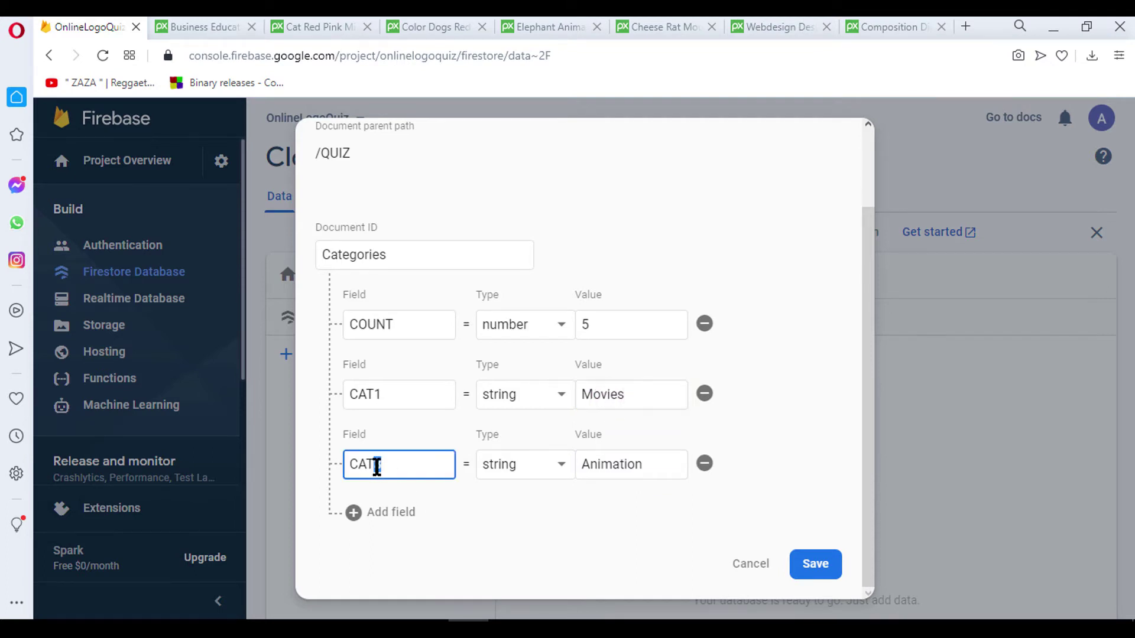
{"action": "type", "text": "2"}
Step: Add fields CAT3 = Carrtoons and CAT4 = Animals
{"action": "left_click", "coordinate": [391, 512]}
{"action": "scroll", "coordinate": [402, 508], "scroll_direction": "down", "scroll_amount": 1}
{"action": "left_click", "coordinate": [399, 470]}
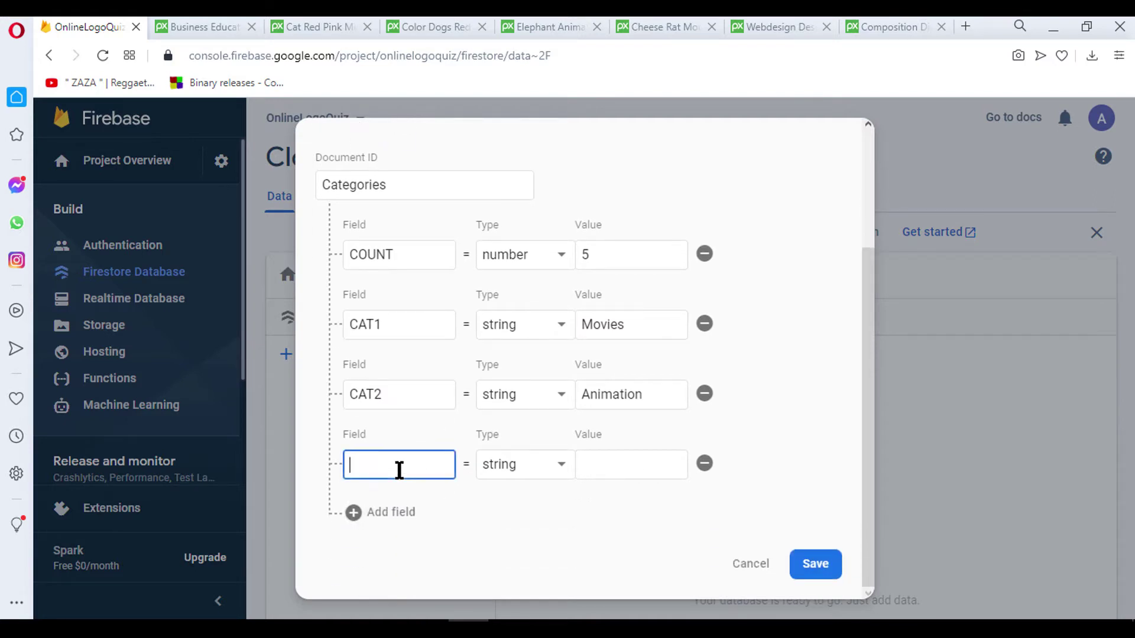
{"action": "type", "text": "CAT"}
{"action": "type", "text": "3"}
{"action": "left_click", "coordinate": [626, 467]}
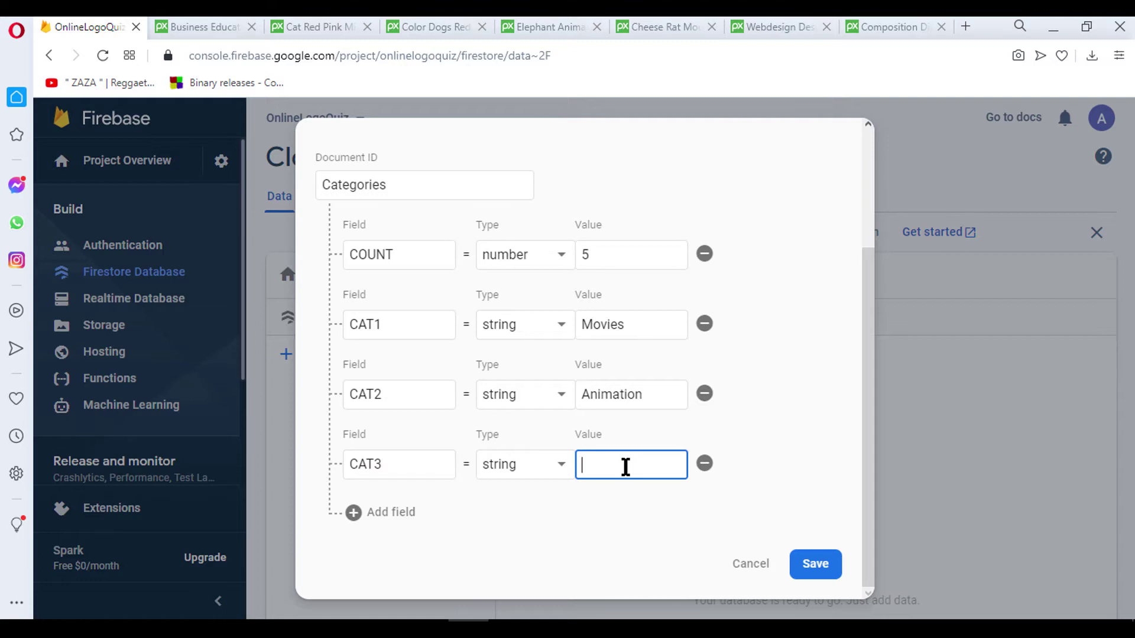
{"action": "type", "text": "Carr"}
{"action": "type", "text": "too"}
{"action": "type", "text": "ns"}
{"action": "left_click", "coordinate": [372, 525]}
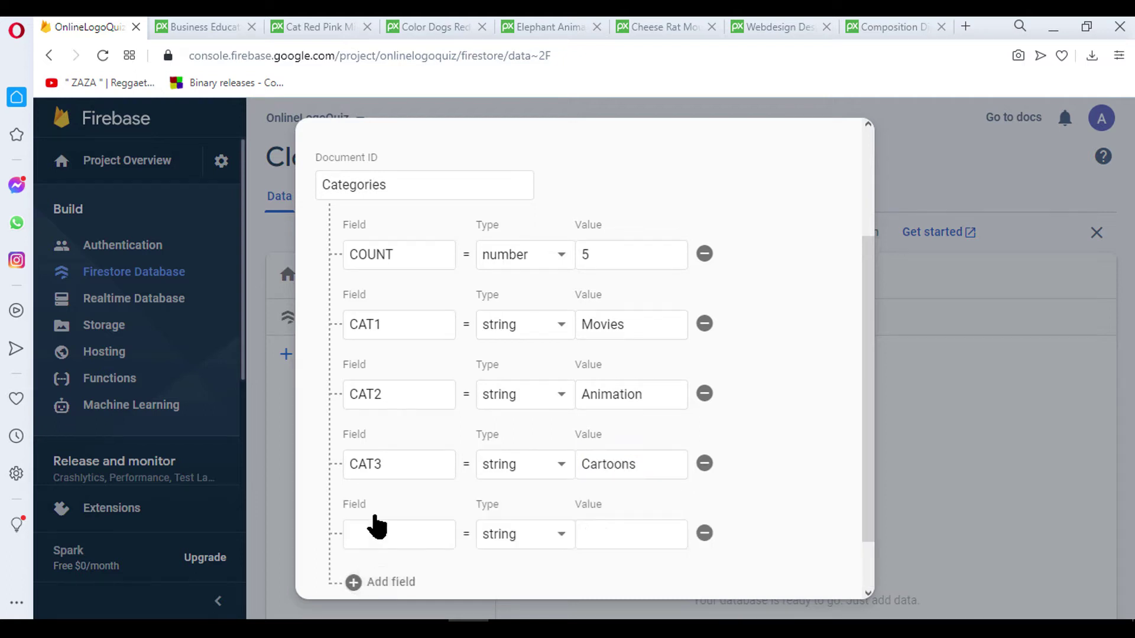
{"action": "left_click", "coordinate": [394, 462]}
{"action": "type", "text": "C"}
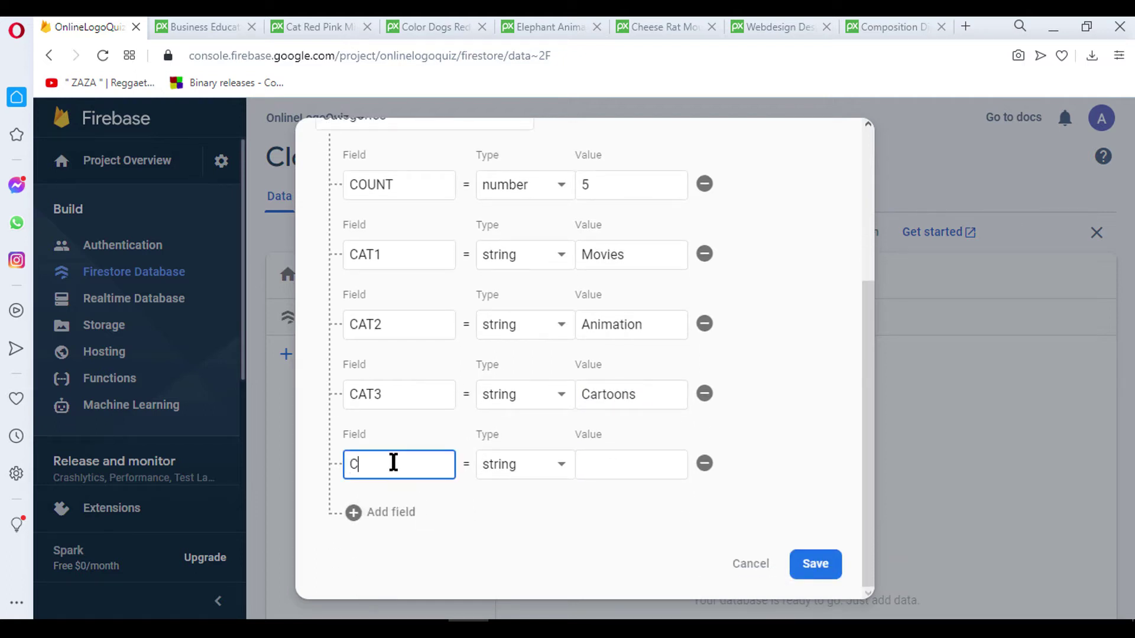
{"action": "type", "text": "AT"}
{"action": "type", "text": "4"}
{"action": "left_click", "coordinate": [603, 467]}
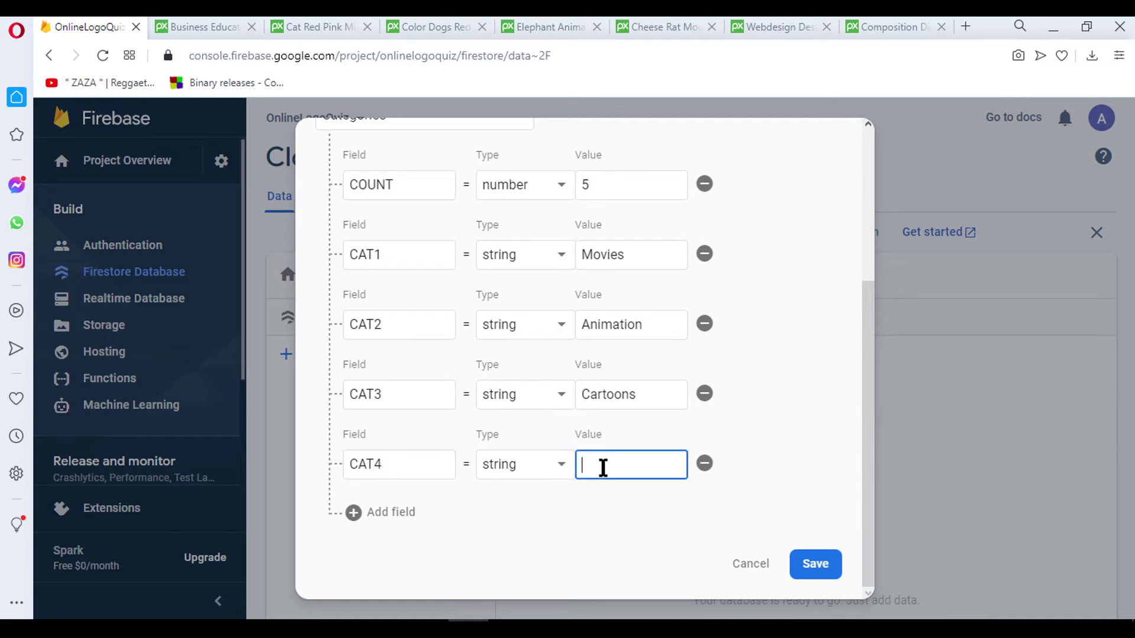
{"action": "type", "text": "Anima"}
{"action": "type", "text": "ls"}
Step: Add field CAT5 = Logos and save the Categories document
{"action": "left_click", "coordinate": [408, 513]}
{"action": "scroll", "coordinate": [431, 509], "scroll_direction": "down", "scroll_amount": 1}
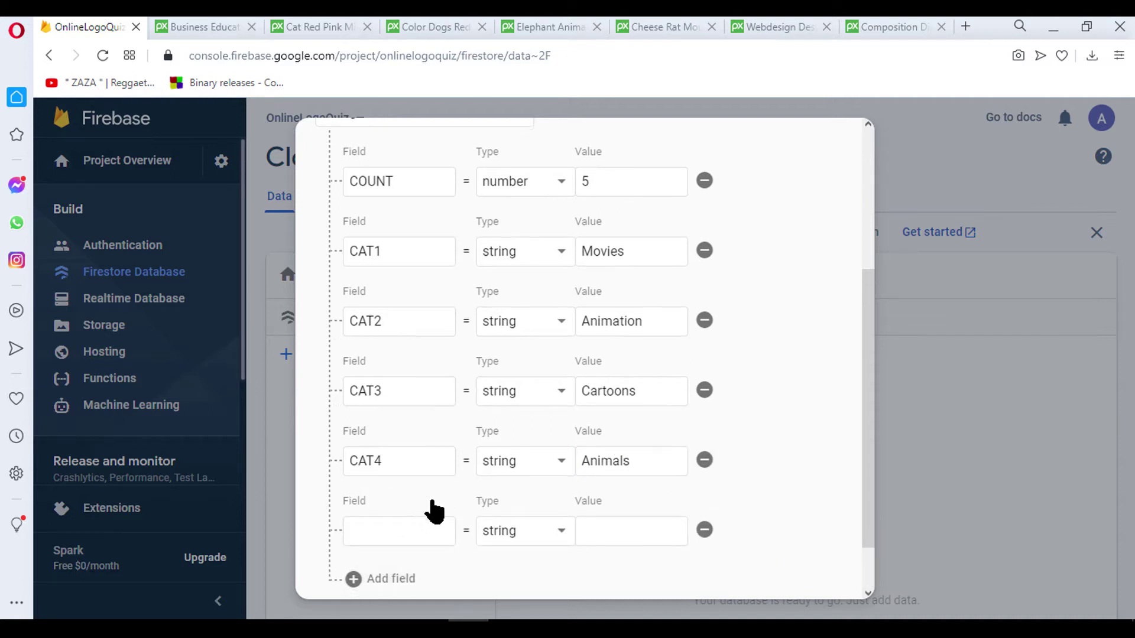
{"action": "left_click", "coordinate": [401, 470]}
{"action": "type", "text": "CA"}
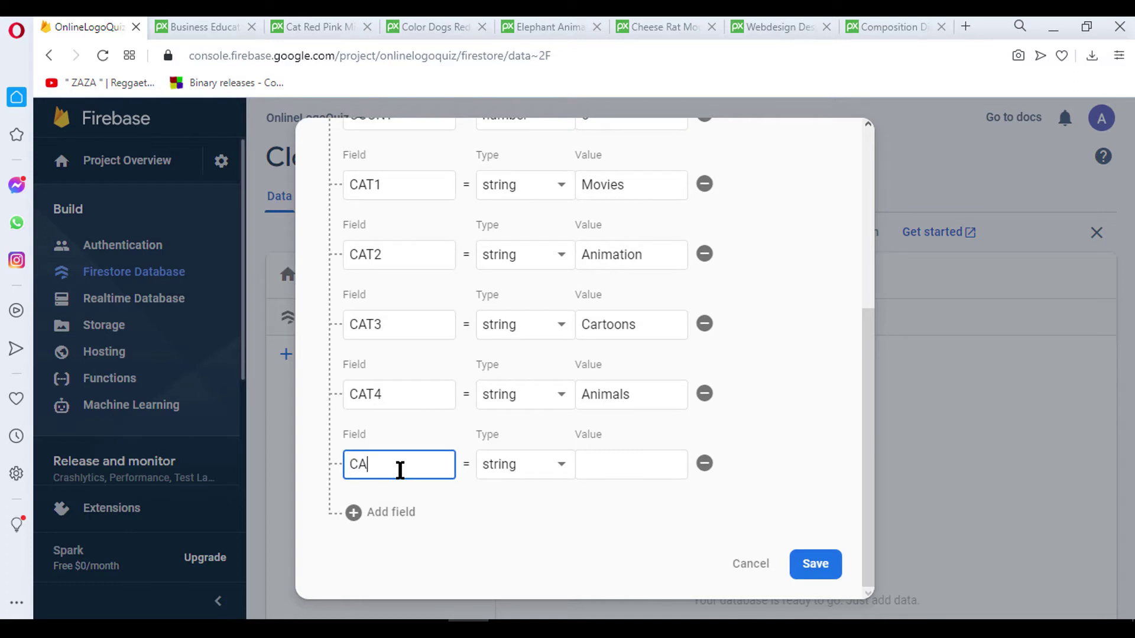
{"action": "type", "text": "T5"}
{"action": "left_click", "coordinate": [619, 464]}
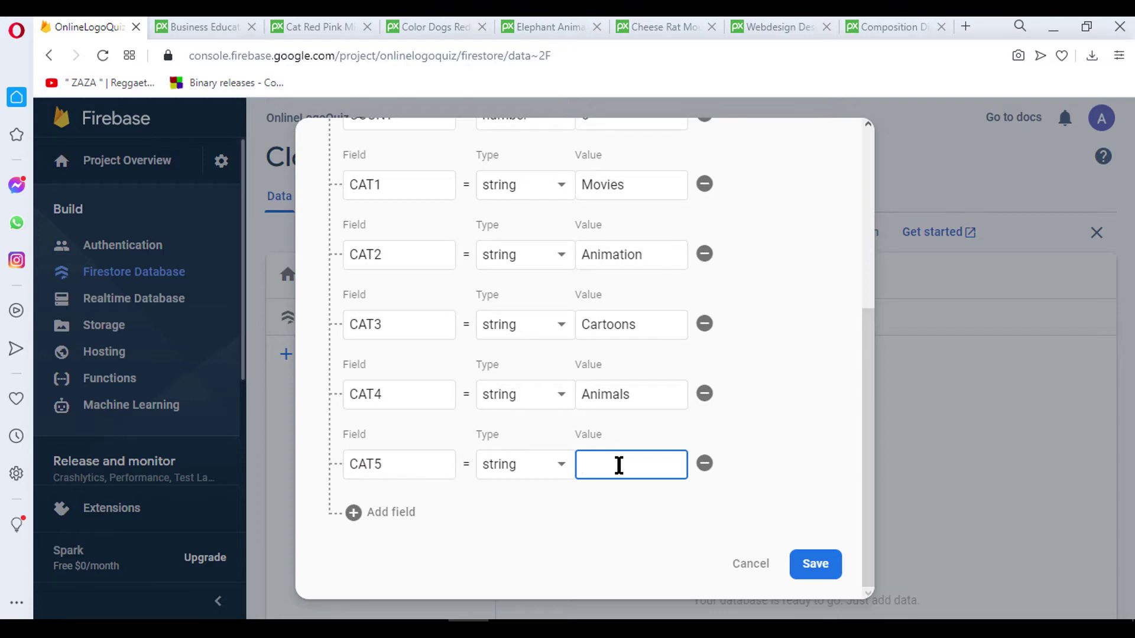
{"action": "type", "text": "Logos"}
{"action": "left_click", "coordinate": [815, 564]}
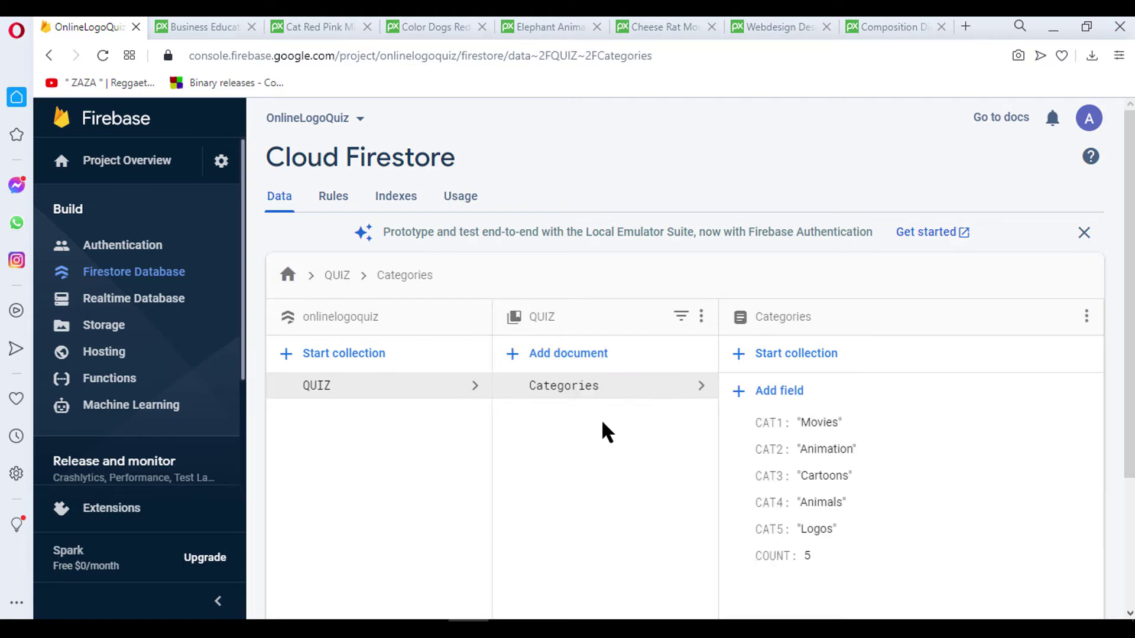
Step: Review the Categories document's COUNT and CAT1 fields without changes, then start a new QUIZ document
{"action": "left_click", "coordinate": [325, 392]}
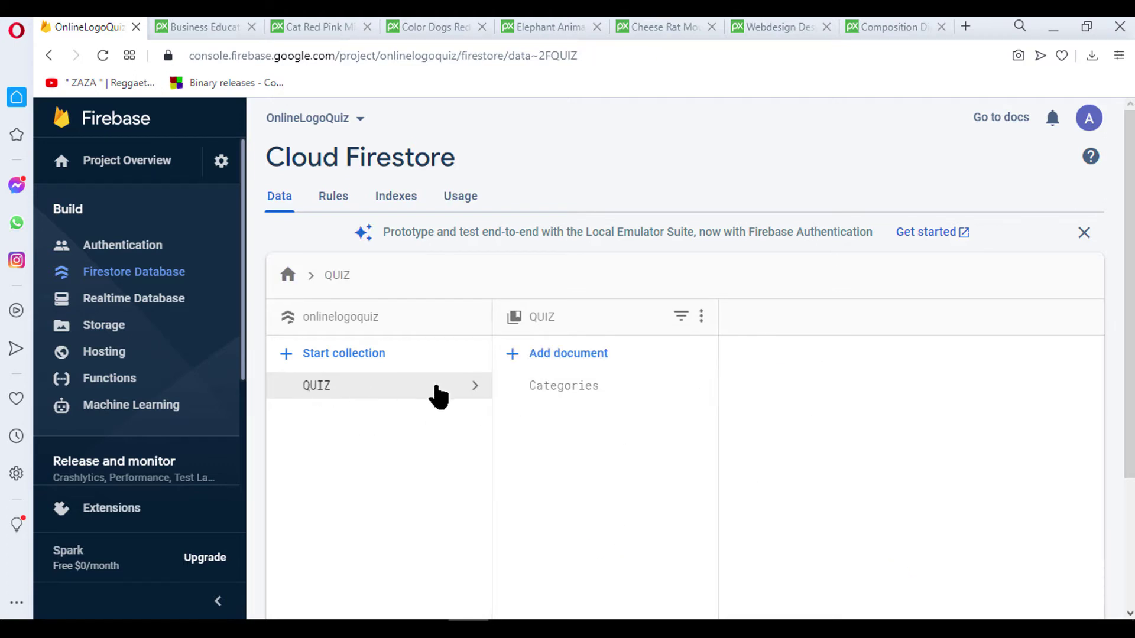
{"action": "left_click", "coordinate": [550, 392]}
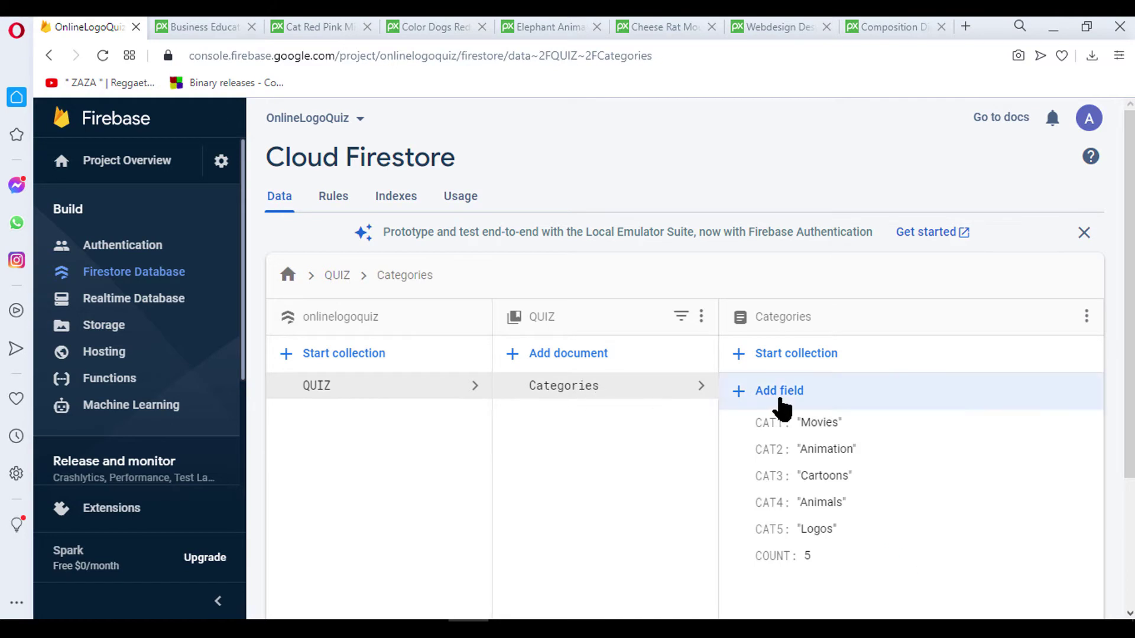
{"action": "mouse_move", "coordinate": [803, 449]}
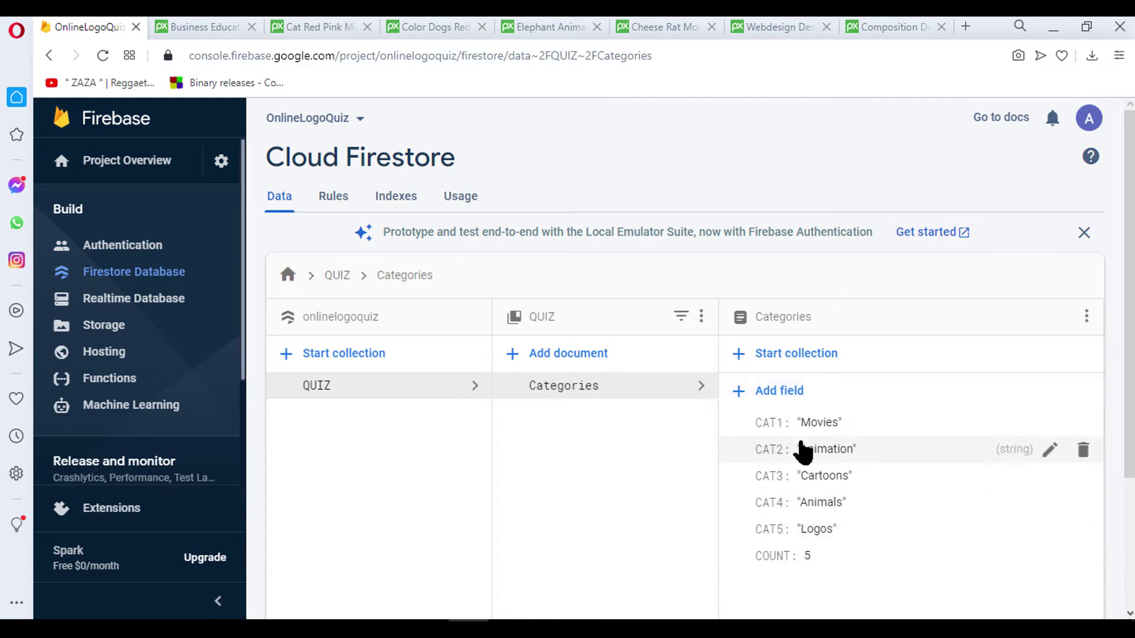
{"action": "scroll", "coordinate": [804, 452], "scroll_direction": "down", "scroll_amount": 3}
{"action": "left_click", "coordinate": [781, 390]}
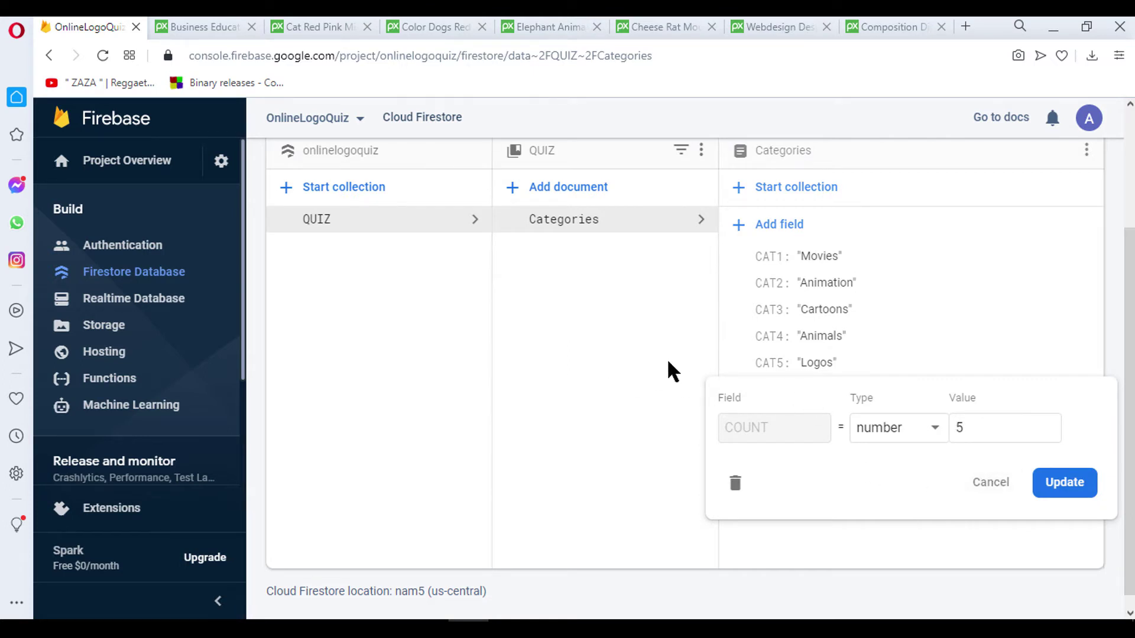
{"action": "left_click", "coordinate": [992, 484]}
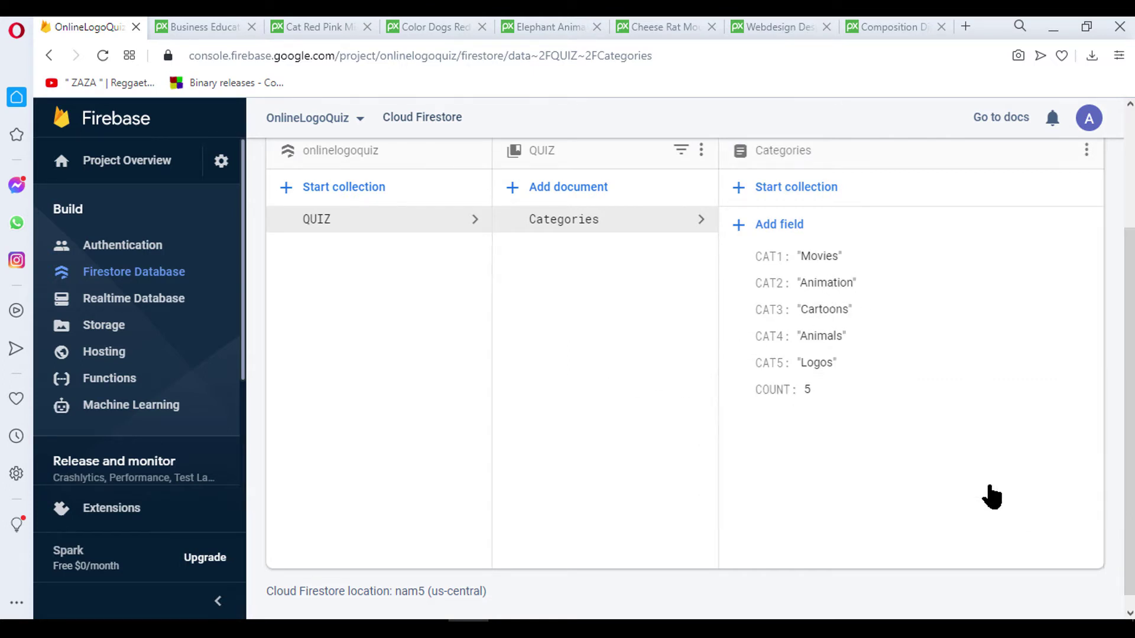
{"action": "left_click", "coordinate": [816, 257]}
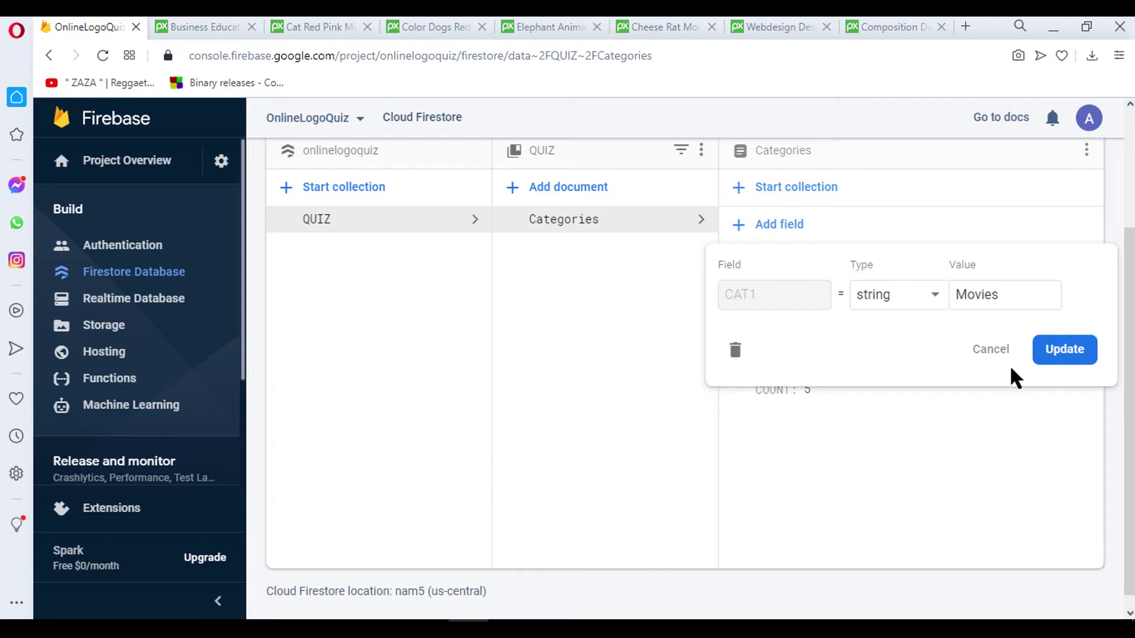
{"action": "left_click", "coordinate": [982, 349]}
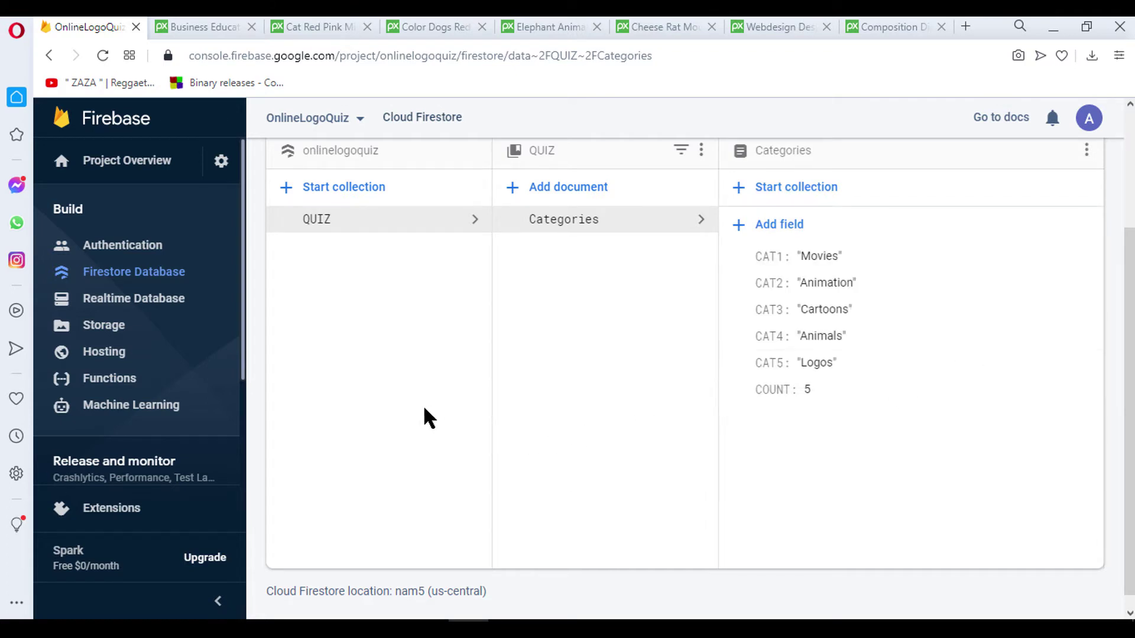
{"action": "scroll", "coordinate": [358, 395], "scroll_direction": "up", "scroll_amount": 3}
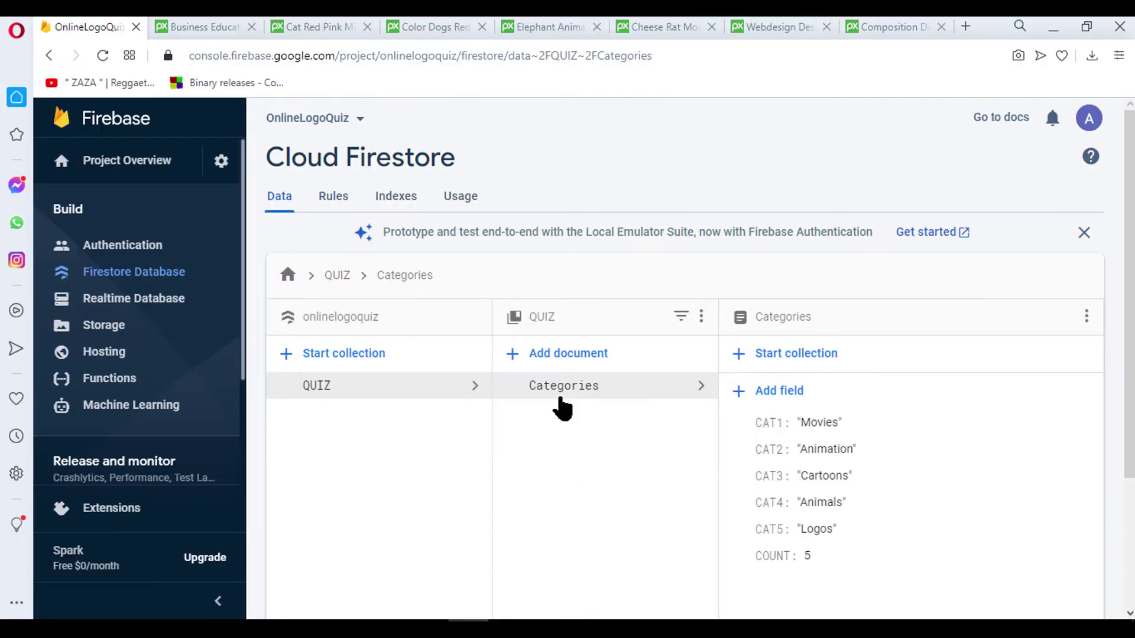
{"action": "left_click", "coordinate": [558, 353]}
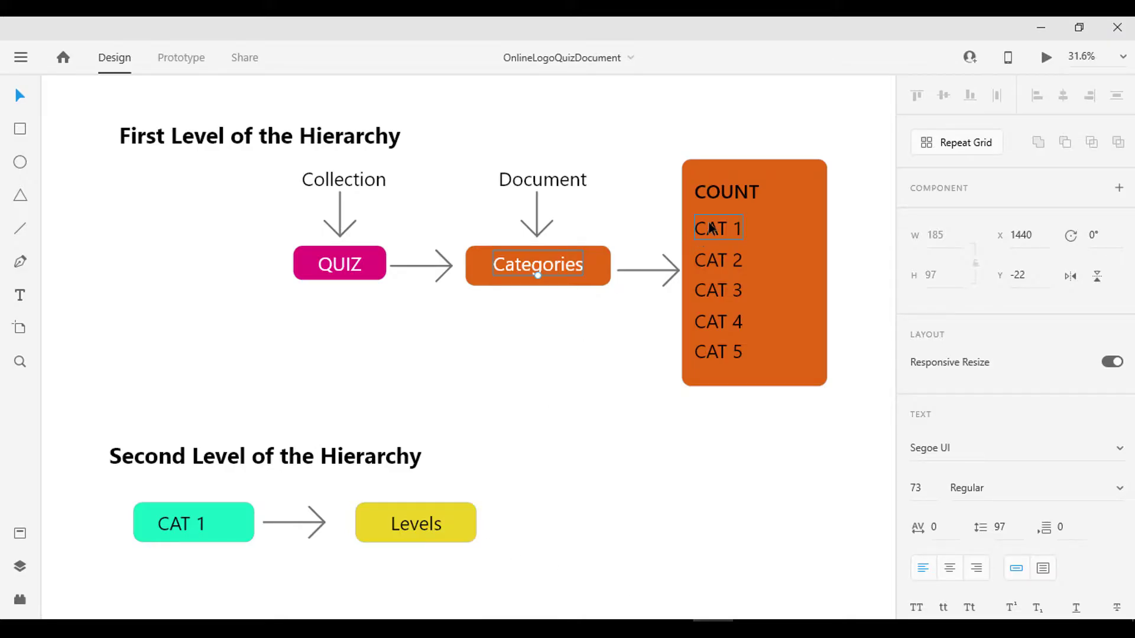
{"action": "left_click", "coordinate": [178, 532]}
{"action": "left_click", "coordinate": [427, 531]}
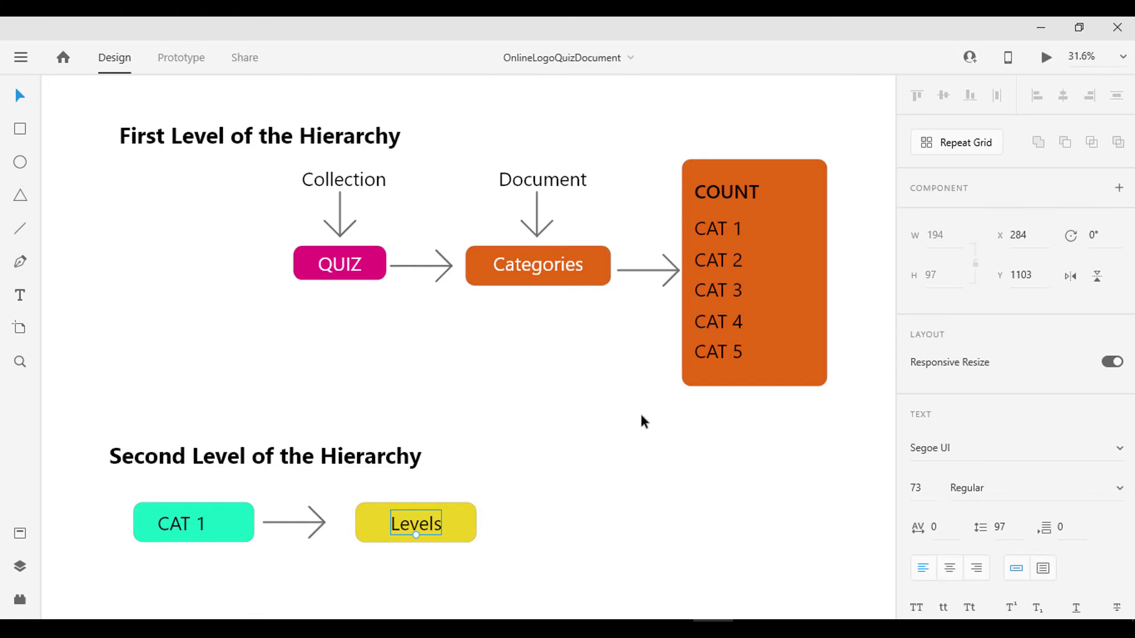
{"action": "left_click", "coordinate": [469, 628]}
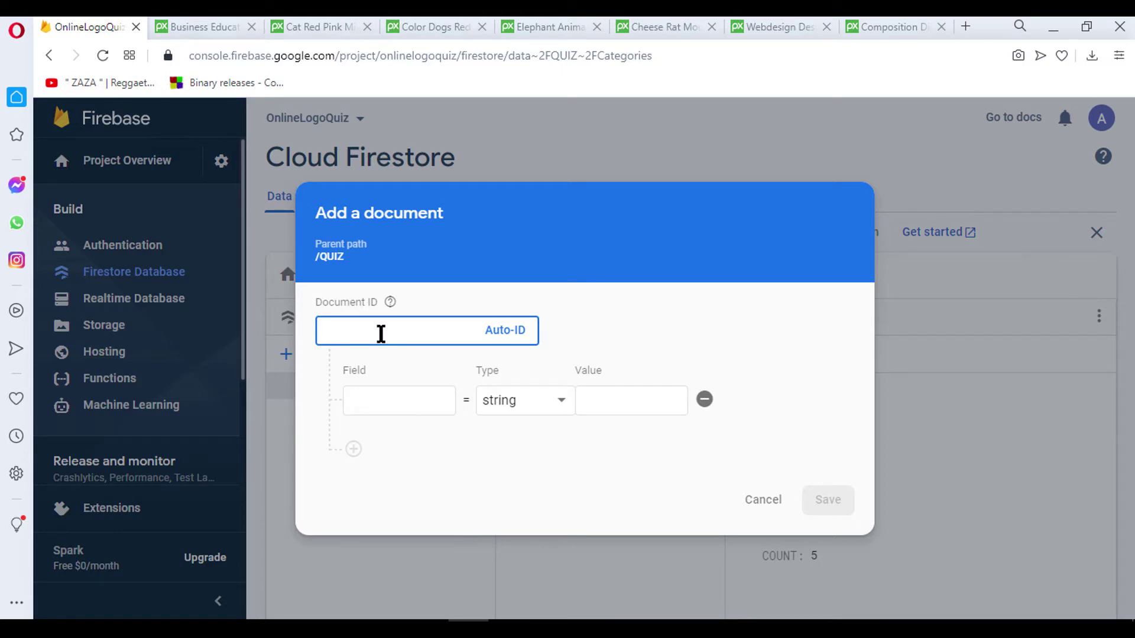
Step: Give the new document ID CAT1 and a NAME field with value Movies
{"action": "type", "text": "CAT"}
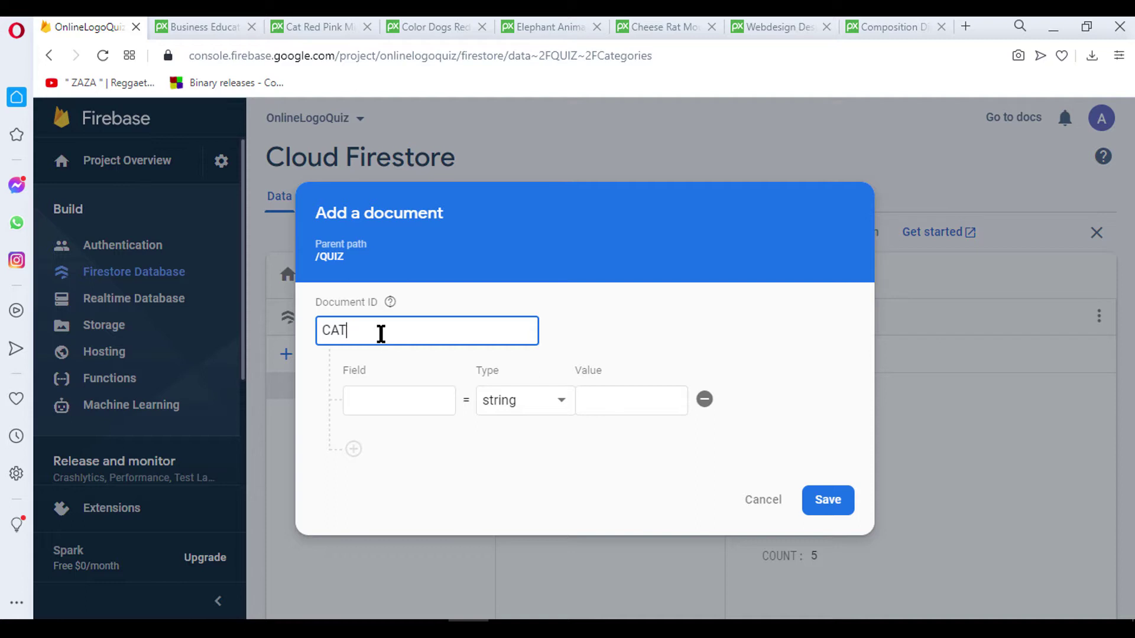
{"action": "type", "text": "1"}
{"action": "left_click", "coordinate": [419, 394]}
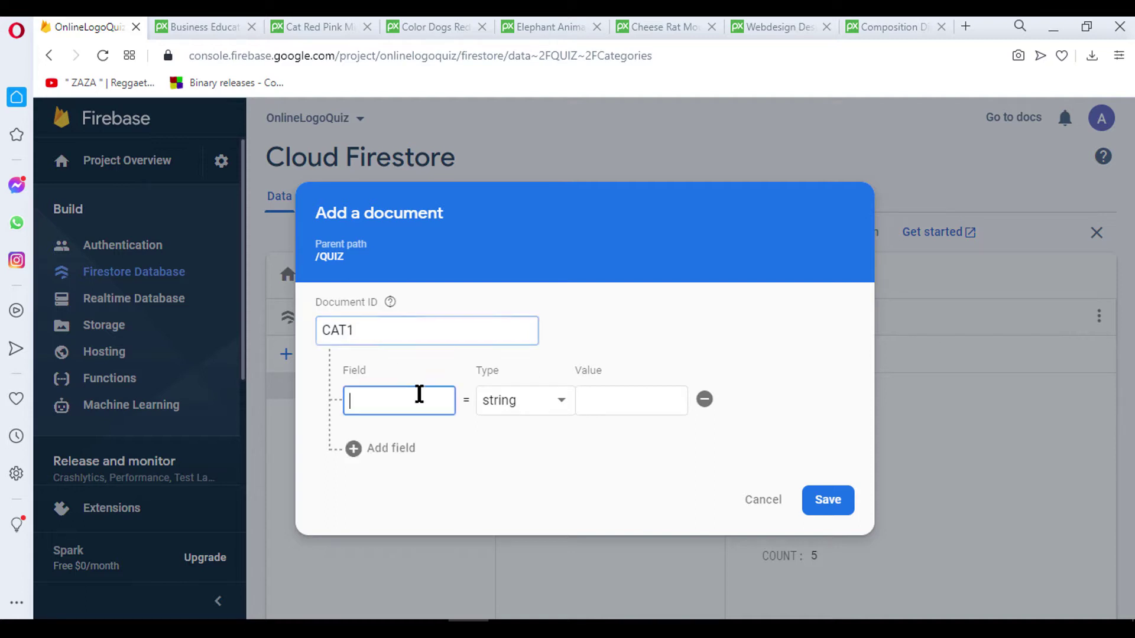
{"action": "type", "text": "N"}
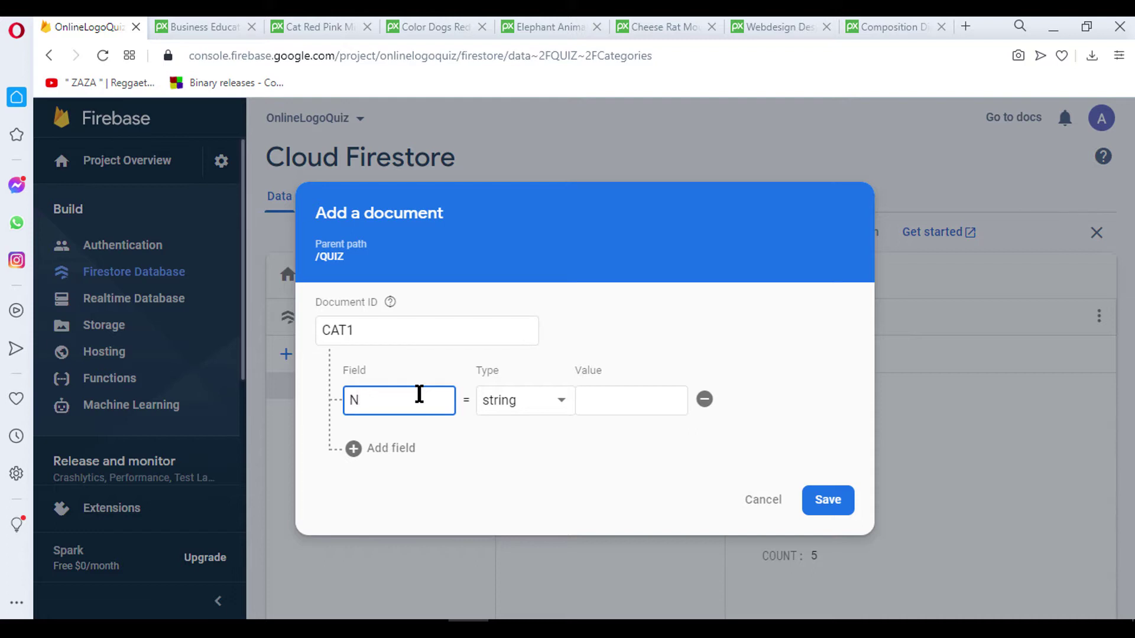
{"action": "type", "text": "AAME"}
{"action": "key", "text": "BackSpace"}
{"action": "key", "text": "BackSpace"}
{"action": "type", "text": "ME"}
{"action": "left_click", "coordinate": [606, 406]}
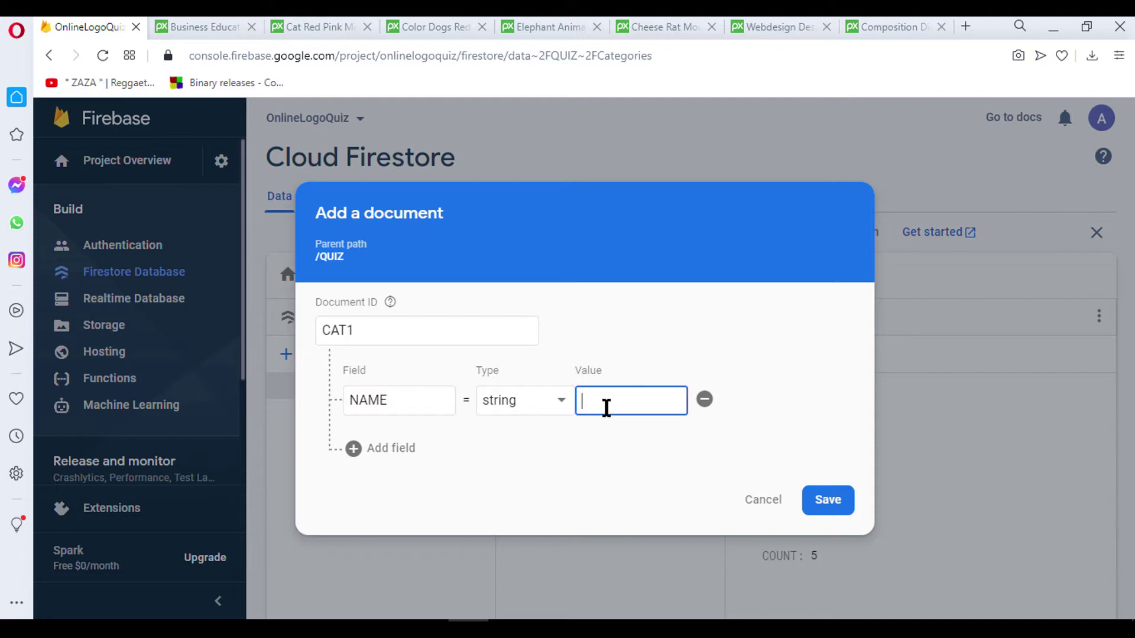
{"action": "type", "text": "C"}
{"action": "key", "text": "BackSpace"}
{"action": "type", "text": "Movies"}
Step: Add a number field Levels = 4, save CAT1, and open it
{"action": "left_click", "coordinate": [378, 448]}
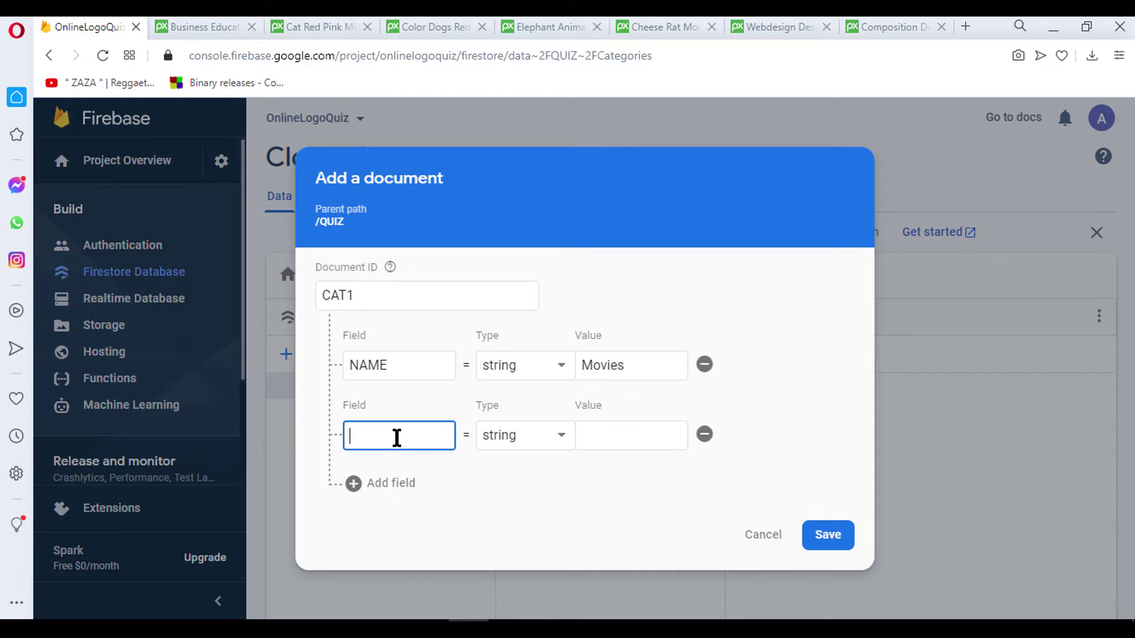
{"action": "type", "text": "Levels"}
{"action": "left_click", "coordinate": [605, 436]}
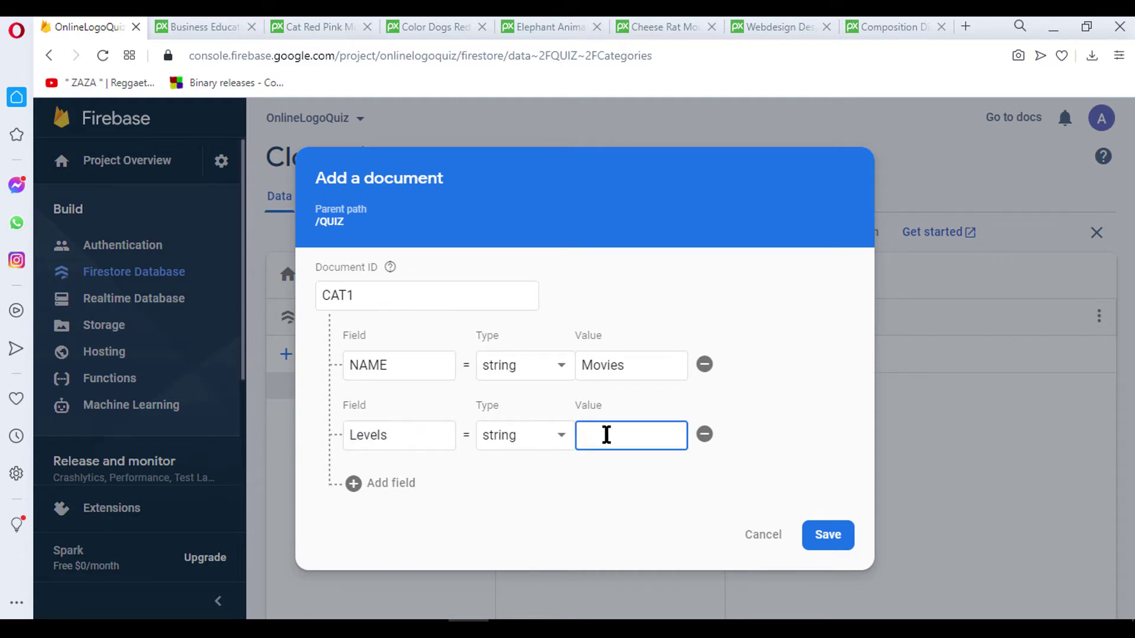
{"action": "type", "text": "4"}
{"action": "left_click", "coordinate": [540, 444]}
{"action": "left_click", "coordinate": [509, 263]}
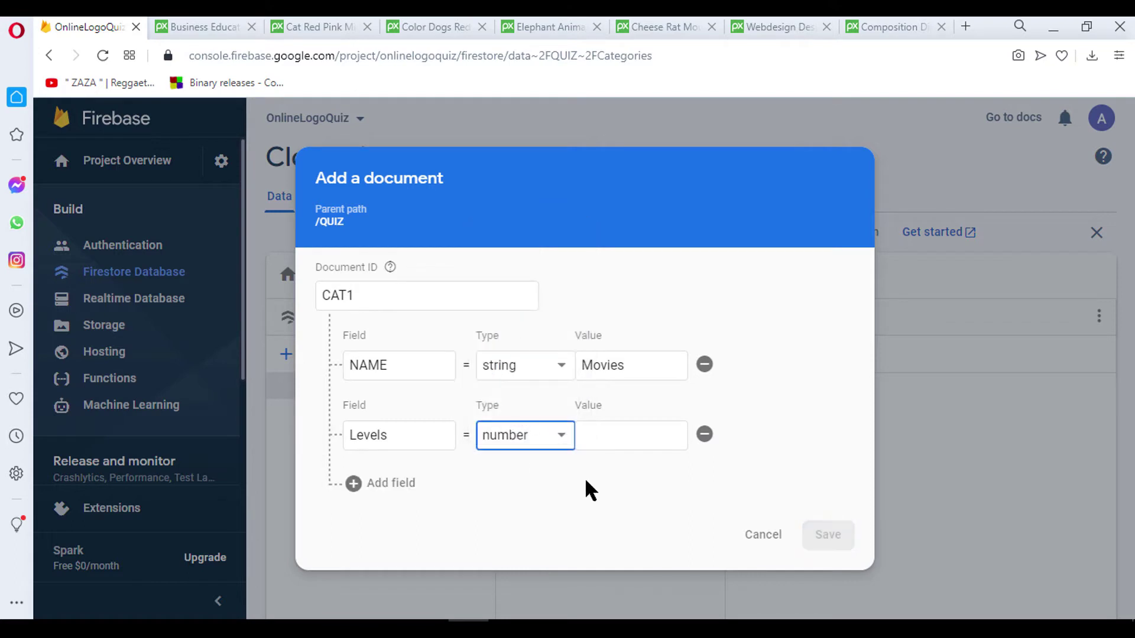
{"action": "left_click", "coordinate": [605, 432]}
{"action": "type", "text": "4"}
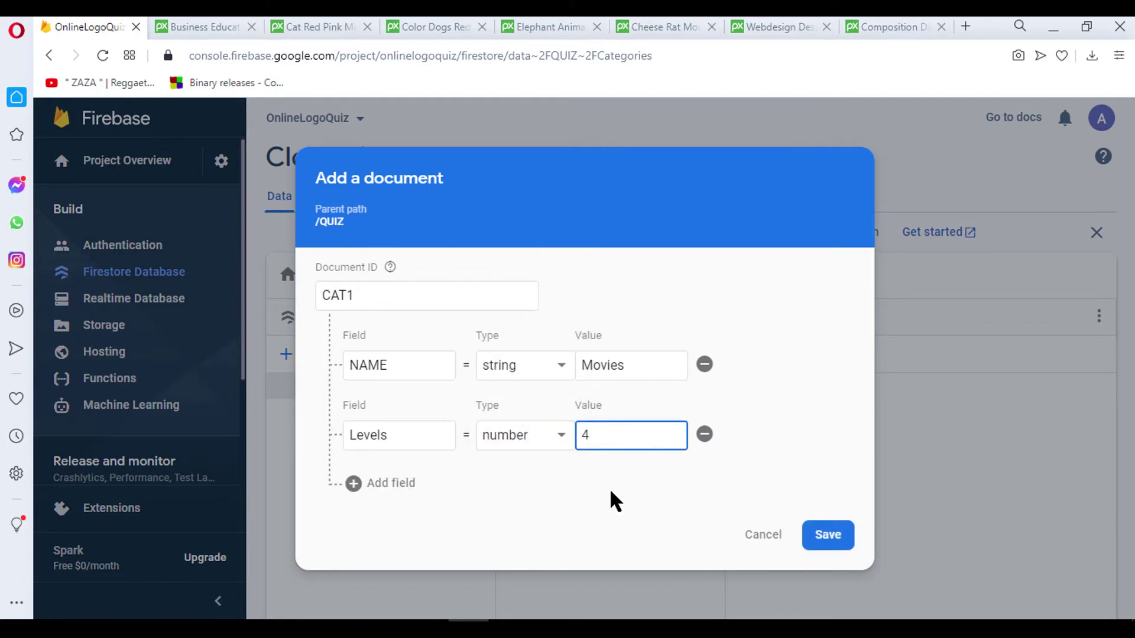
{"action": "key", "text": "Return"}
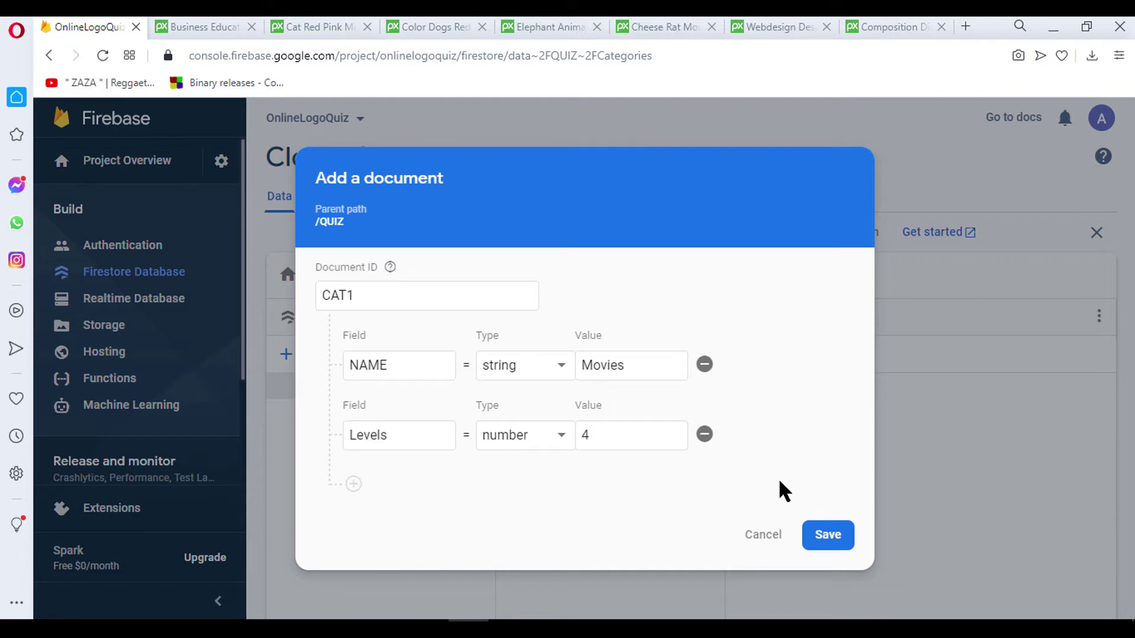
{"action": "left_click", "coordinate": [828, 535]}
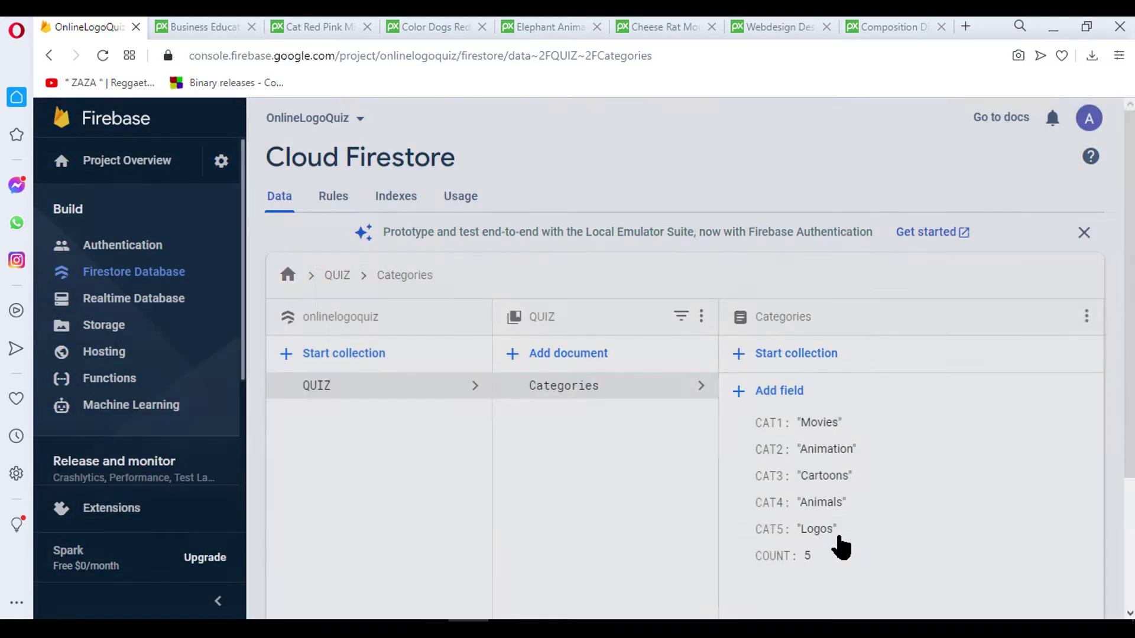
{"action": "left_click", "coordinate": [550, 387]}
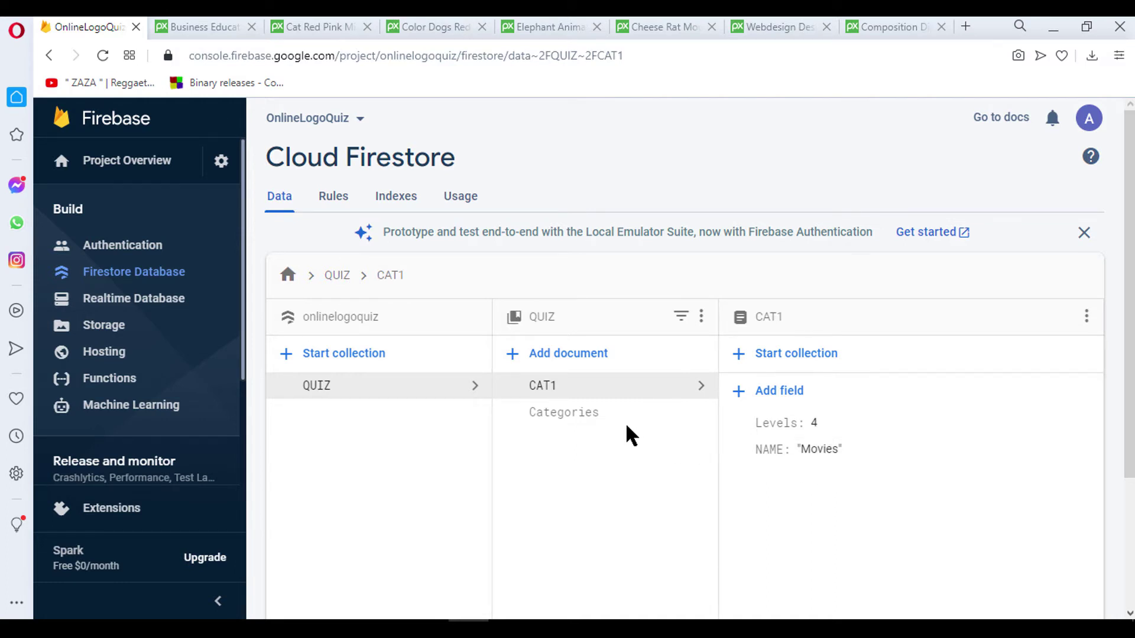
{"action": "left_click", "coordinate": [567, 355]}
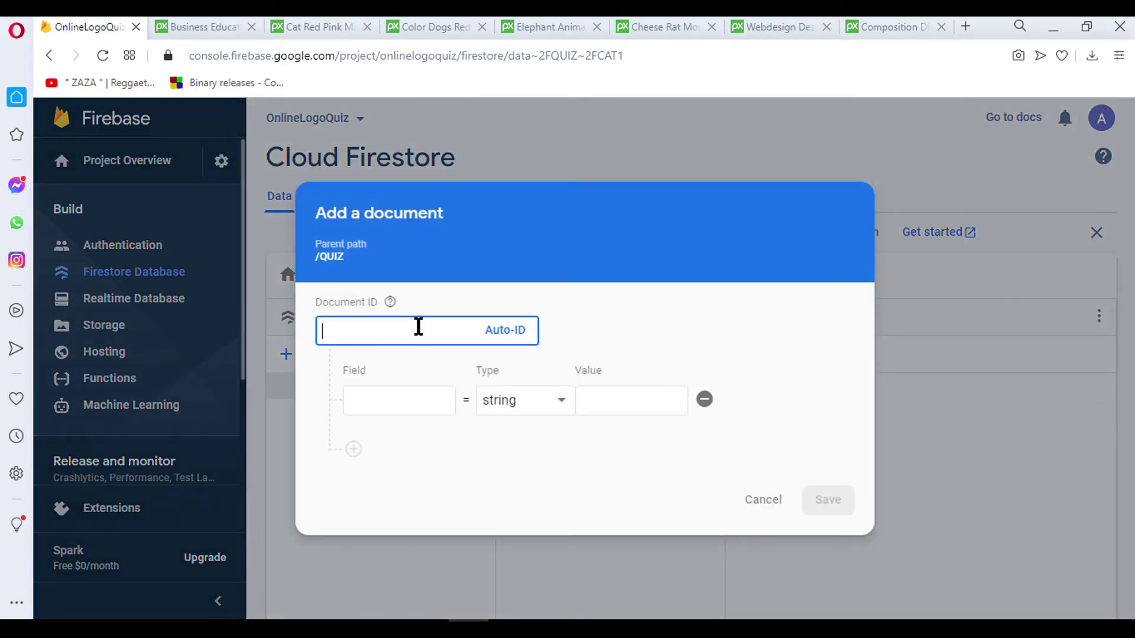
{"action": "type", "text": "CAT2"}
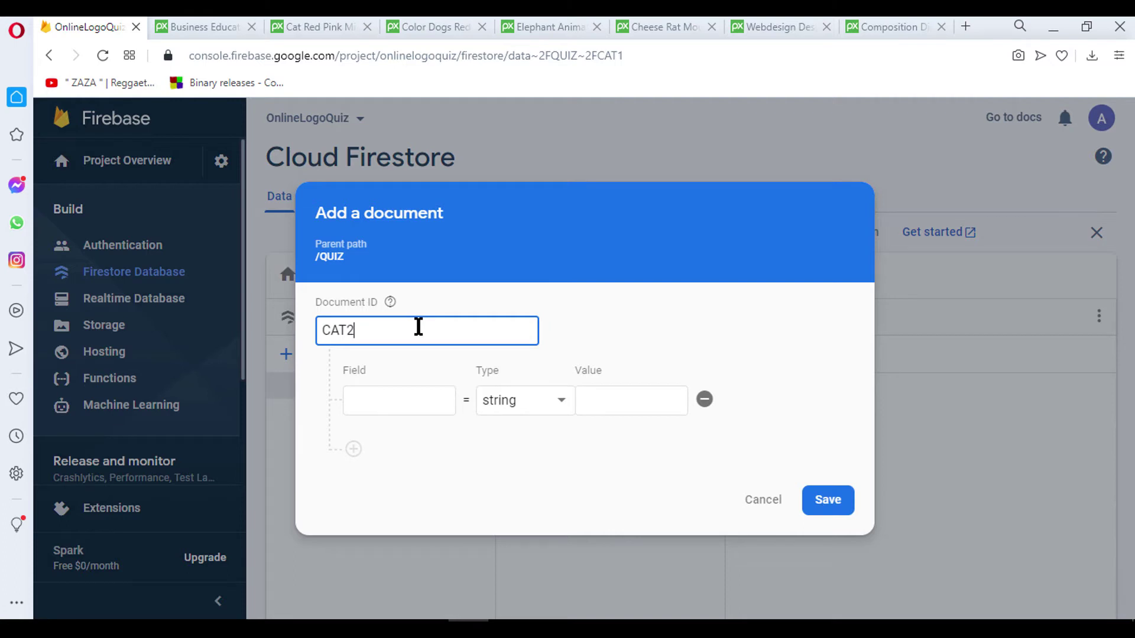
{"action": "left_click", "coordinate": [407, 395]}
{"action": "type", "text": "N"}
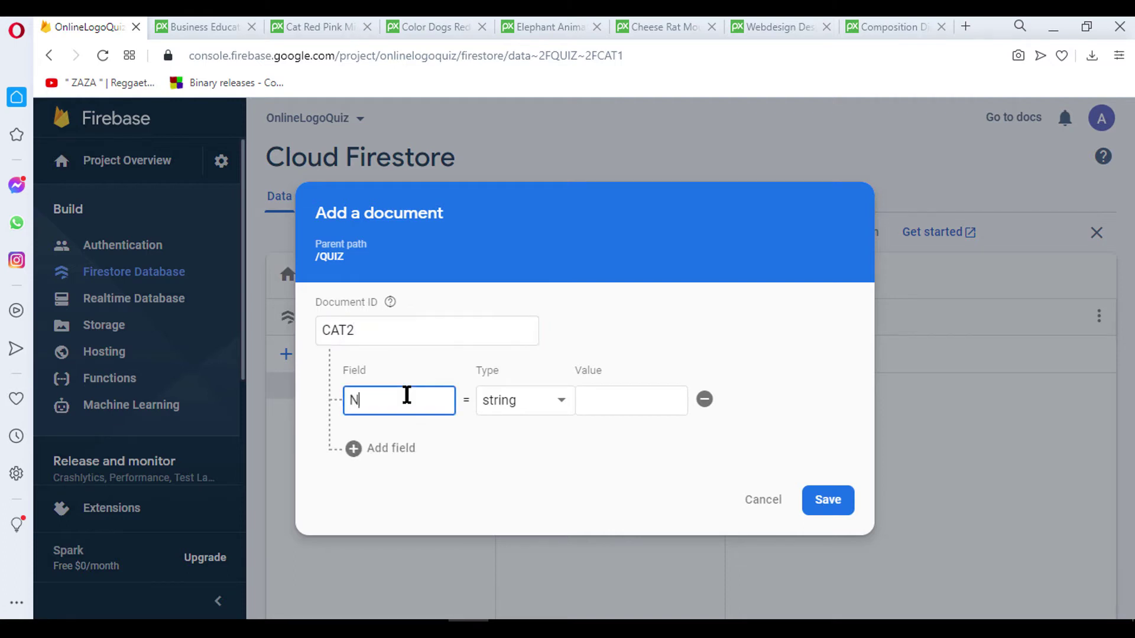
{"action": "type", "text": "AME"}
{"action": "left_click", "coordinate": [619, 402]}
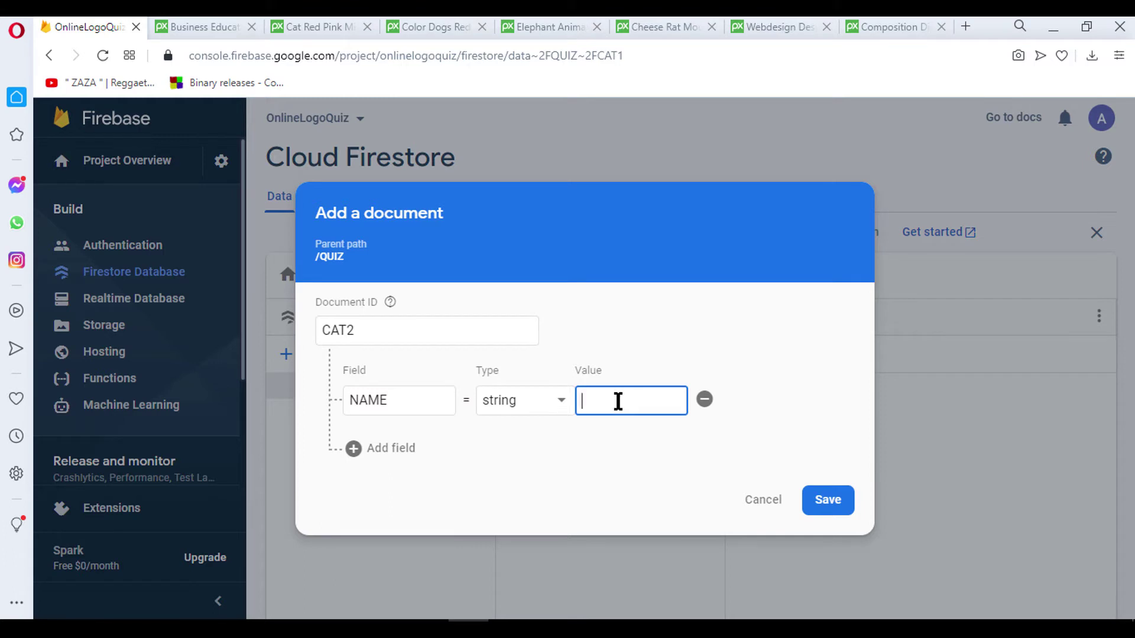
{"action": "type", "text": "Animati"}
{"action": "type", "text": "on"}
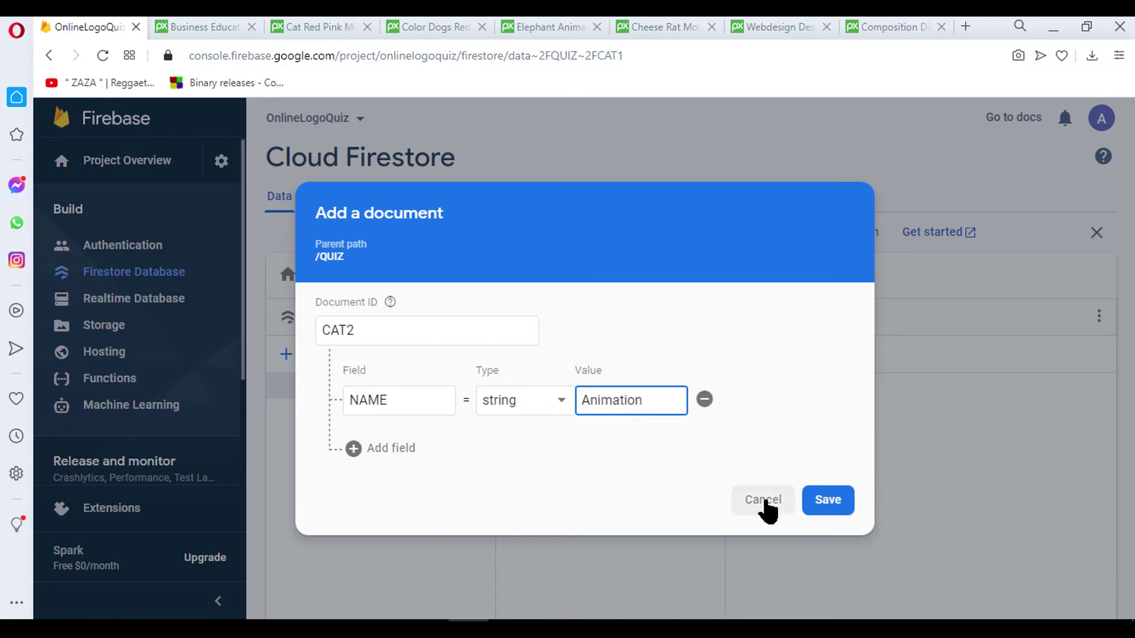
{"action": "left_click", "coordinate": [762, 502]}
{"action": "left_click", "coordinate": [618, 414]}
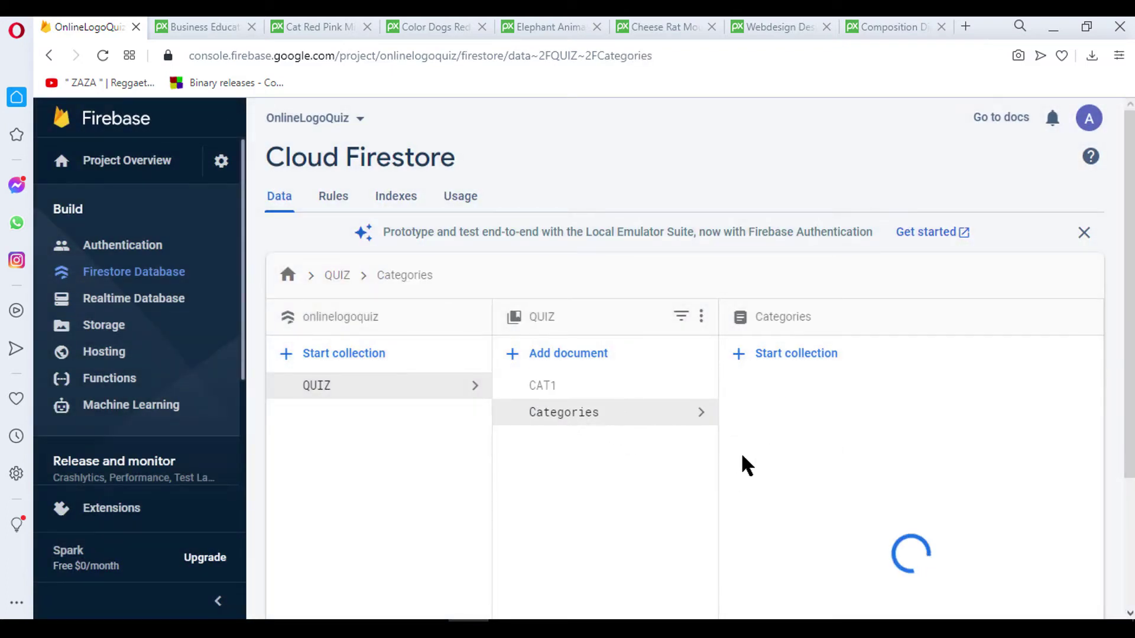
Step: Start a new QUIZ document CAT2 with a NAME field set to Animation
{"action": "left_click", "coordinate": [549, 390]}
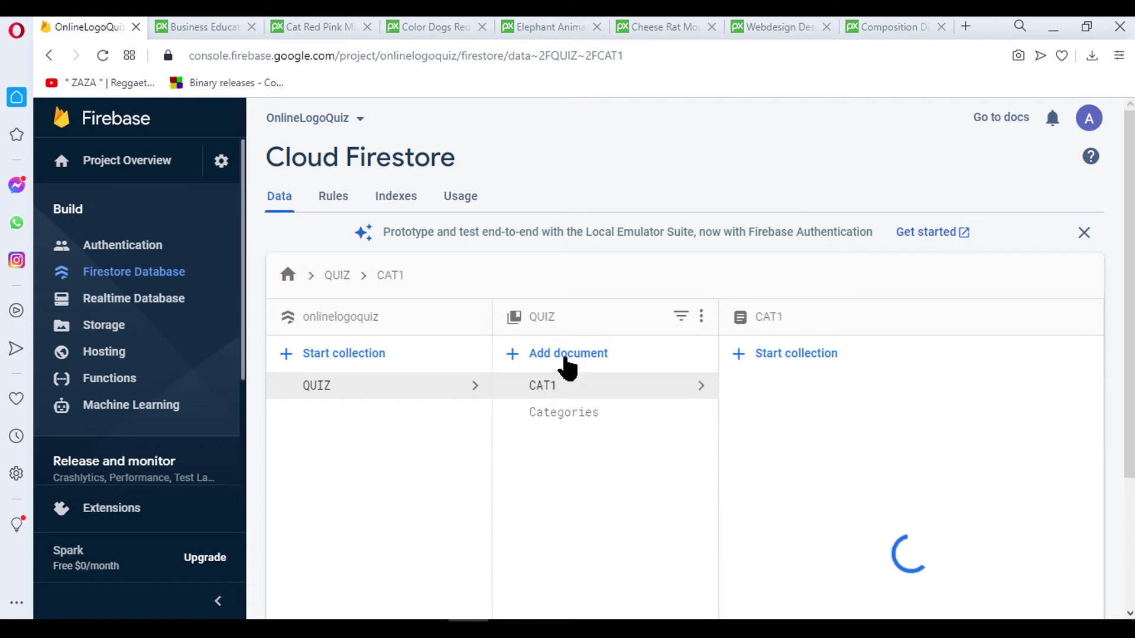
{"action": "left_click", "coordinate": [566, 355]}
{"action": "type", "text": "C"}
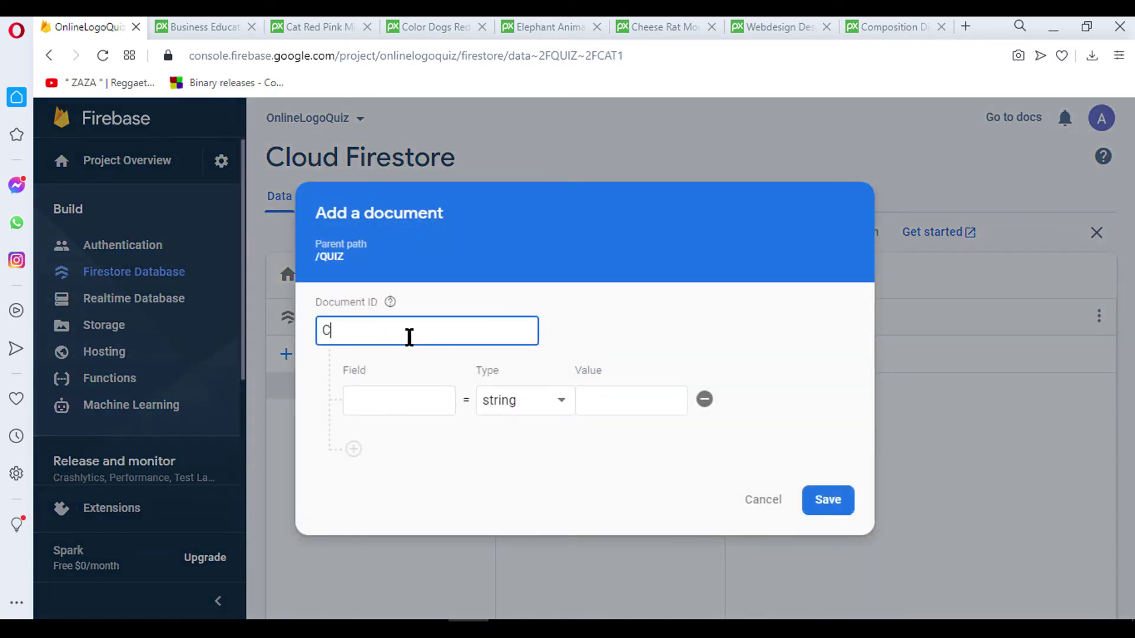
{"action": "type", "text": "AT2"}
{"action": "left_click", "coordinate": [415, 395]}
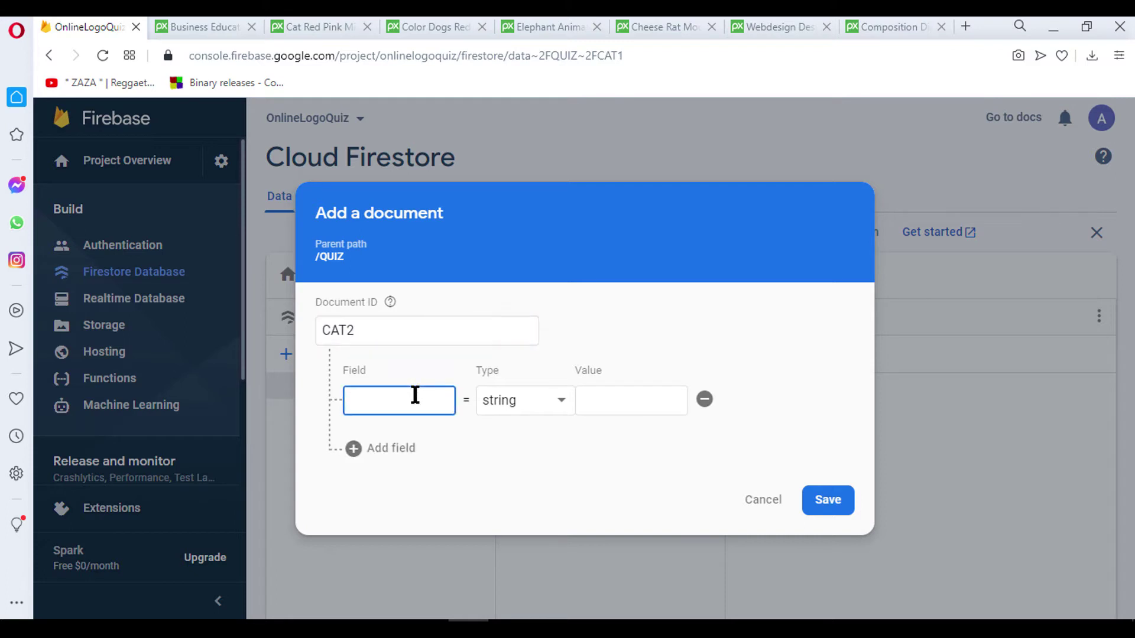
{"action": "type", "text": "Na"}
{"action": "type", "text": "M"}
{"action": "key", "text": "BackSpace"}
{"action": "type", "text": "AME"}
{"action": "left_click", "coordinate": [600, 404]}
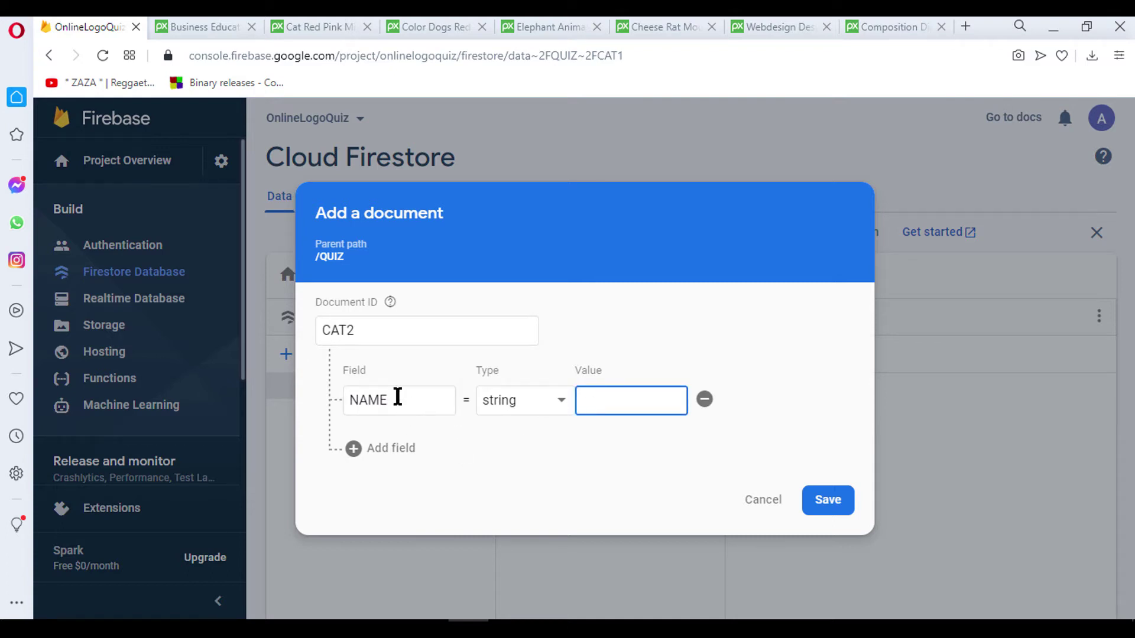
{"action": "left_click_drag", "start_coordinate": [390, 400], "coordinate": [352, 400]}
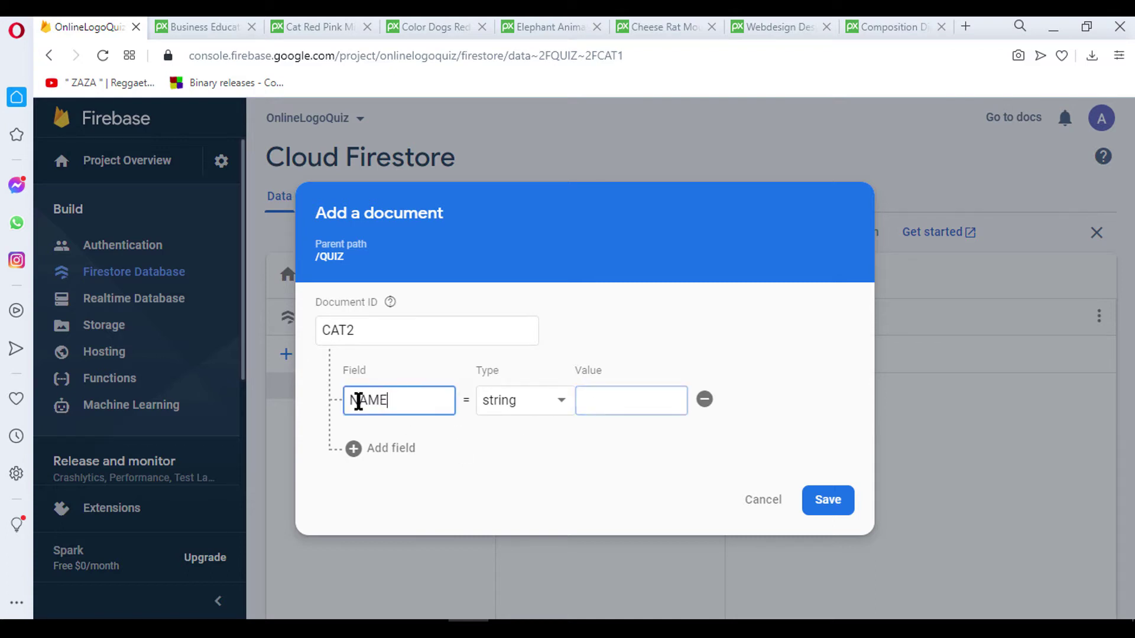
{"action": "left_click", "coordinate": [408, 412]}
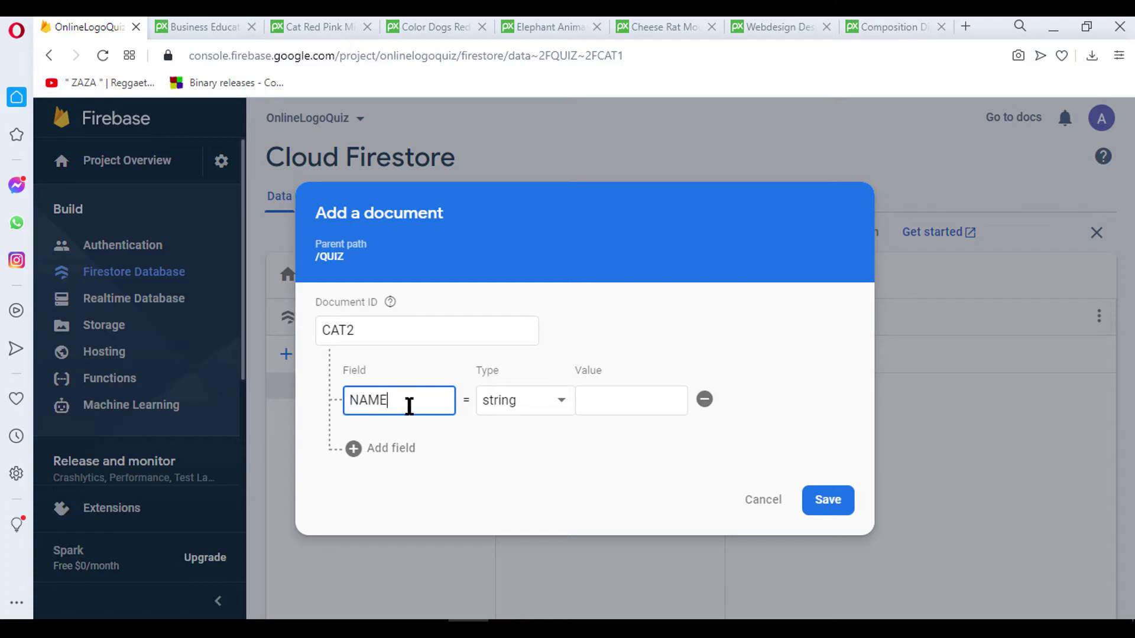
{"action": "left_click", "coordinate": [603, 397]}
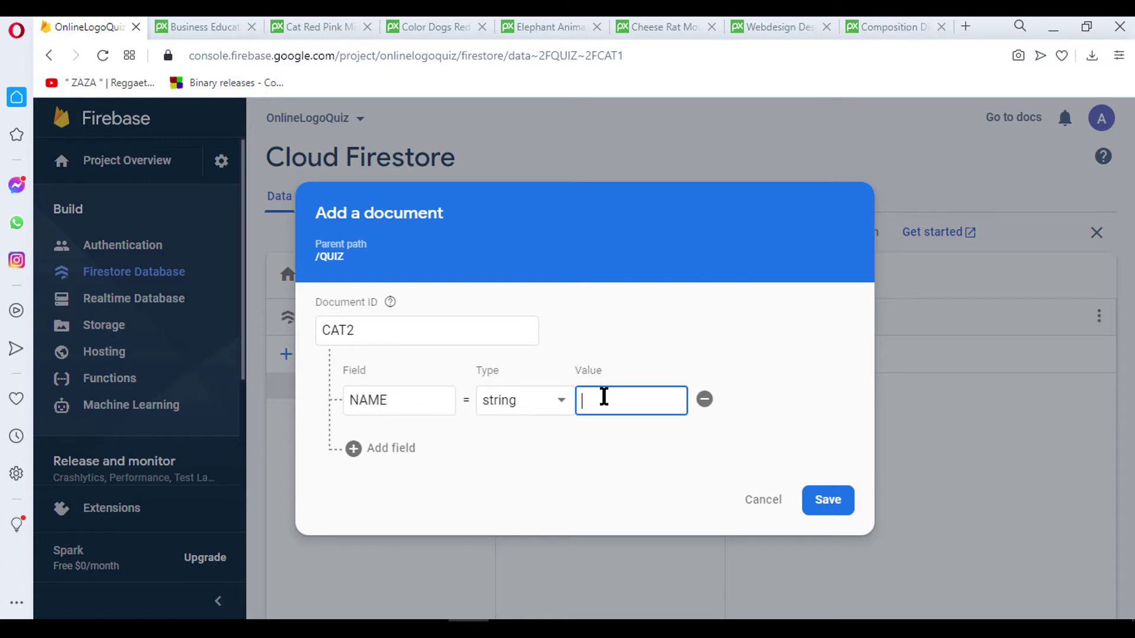
{"action": "type", "text": "Animati"}
{"action": "type", "text": "on"}
Step: Add a Levels field with value 3 and save CAT2
{"action": "left_click", "coordinate": [390, 449]}
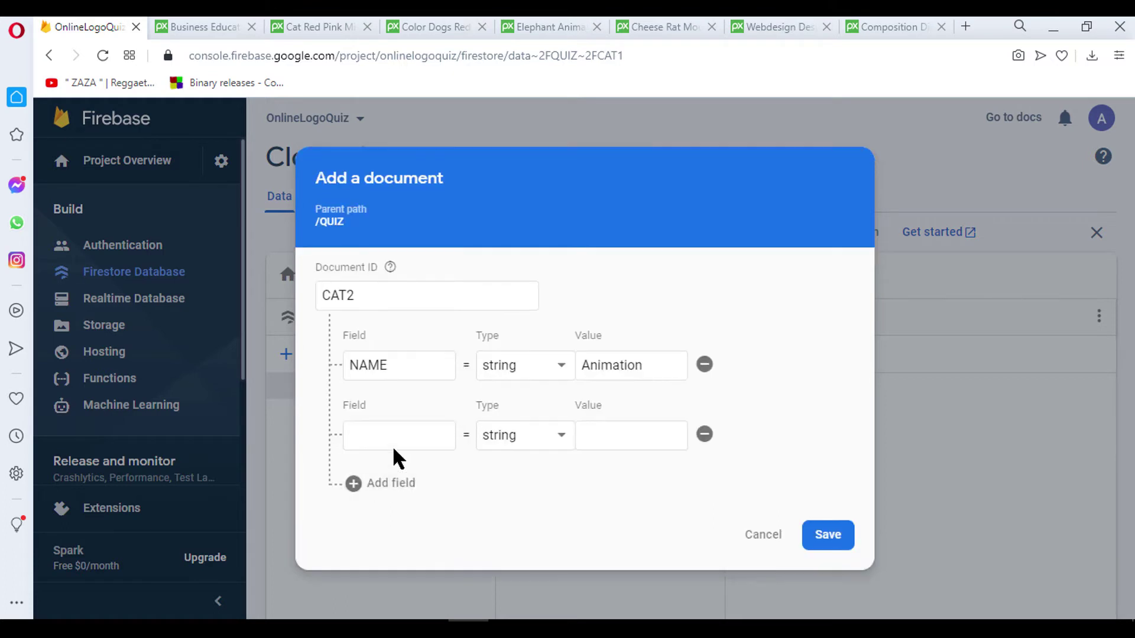
{"action": "left_click", "coordinate": [395, 435]}
{"action": "type", "text": "eve"}
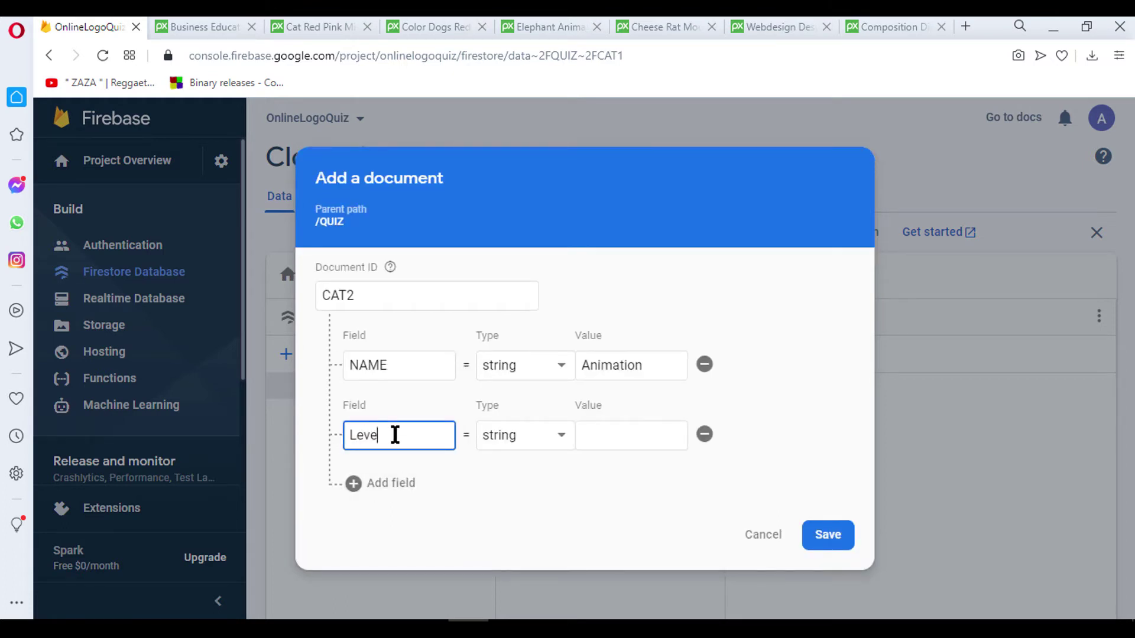
{"action": "type", "text": "ls"}
{"action": "left_click", "coordinate": [598, 426]}
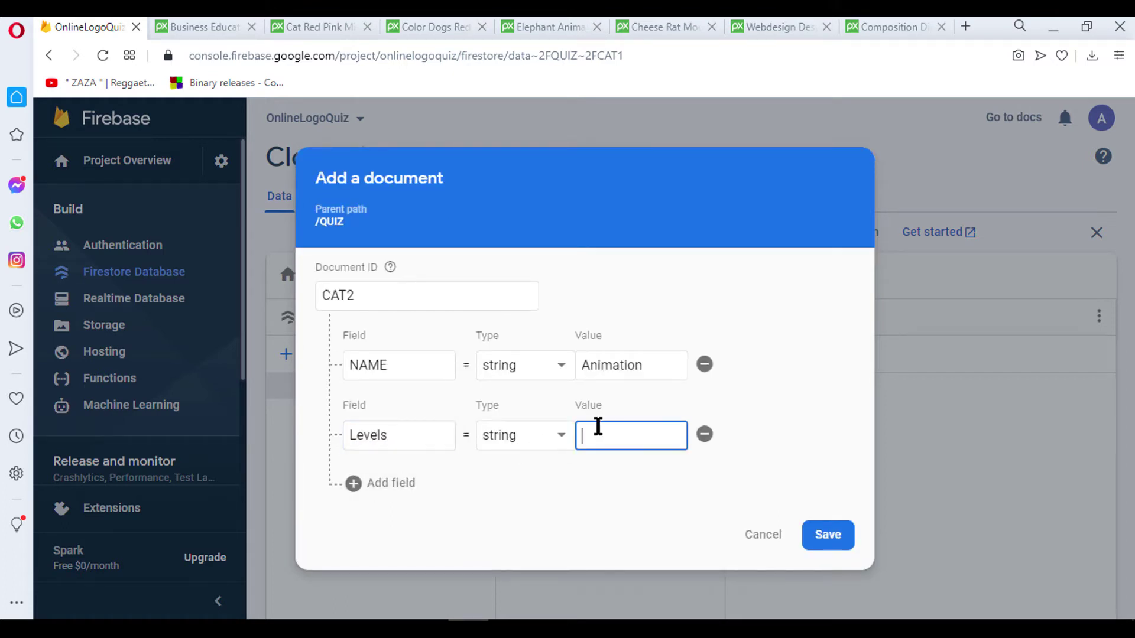
{"action": "type", "text": "3"}
{"action": "left_click", "coordinate": [828, 533]}
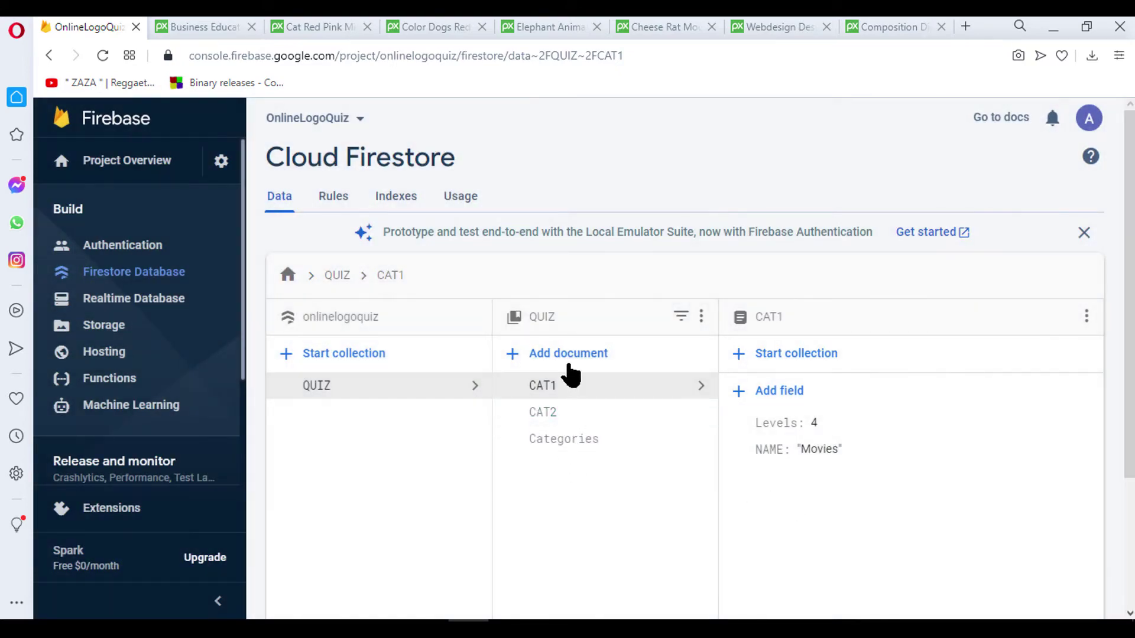
Step: Begin a new QUIZ document, then cancel the form without saving
{"action": "left_click", "coordinate": [569, 355]}
{"action": "type", "text": "C"}
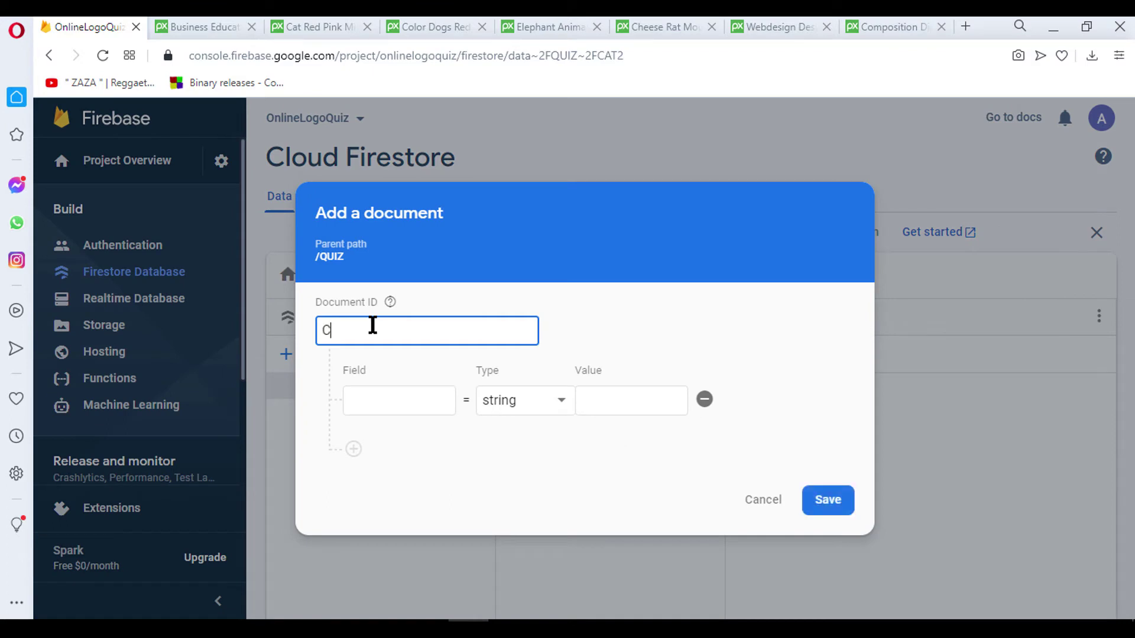
{"action": "type", "text": "A"}
{"action": "key", "text": "BackSpace"}
{"action": "type", "text": "3"}
{"action": "left_click_drag", "start_coordinate": [372, 328], "coordinate": [240, 343]}
{"action": "left_click", "coordinate": [764, 499]}
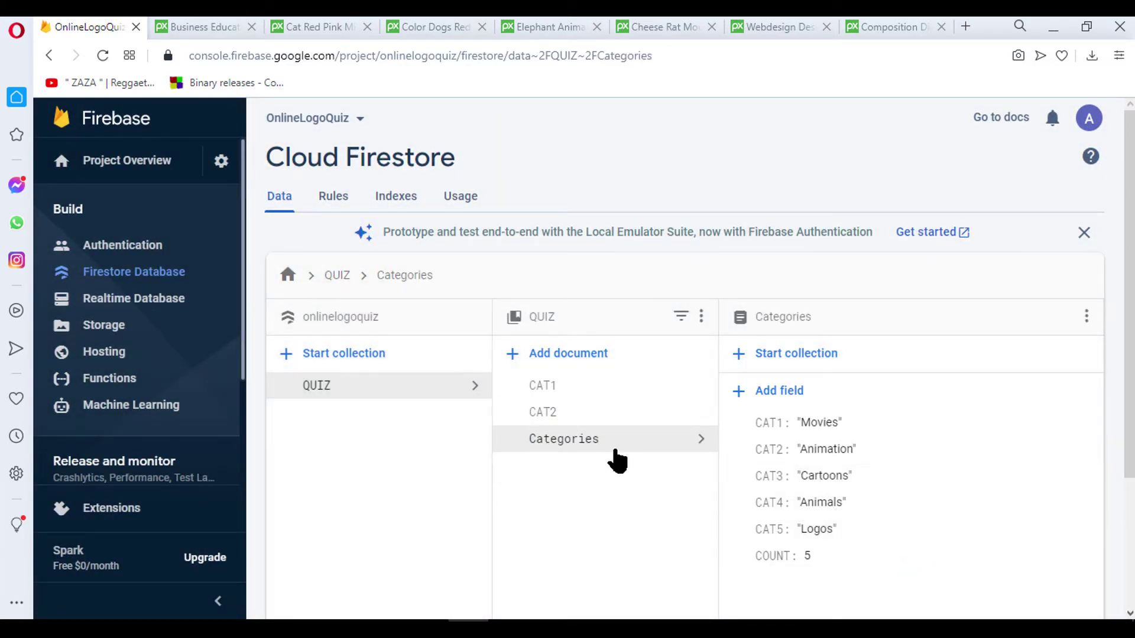
Step: Start a new document with ID CAT3 and NAME set to Animation
{"action": "left_click", "coordinate": [546, 357]}
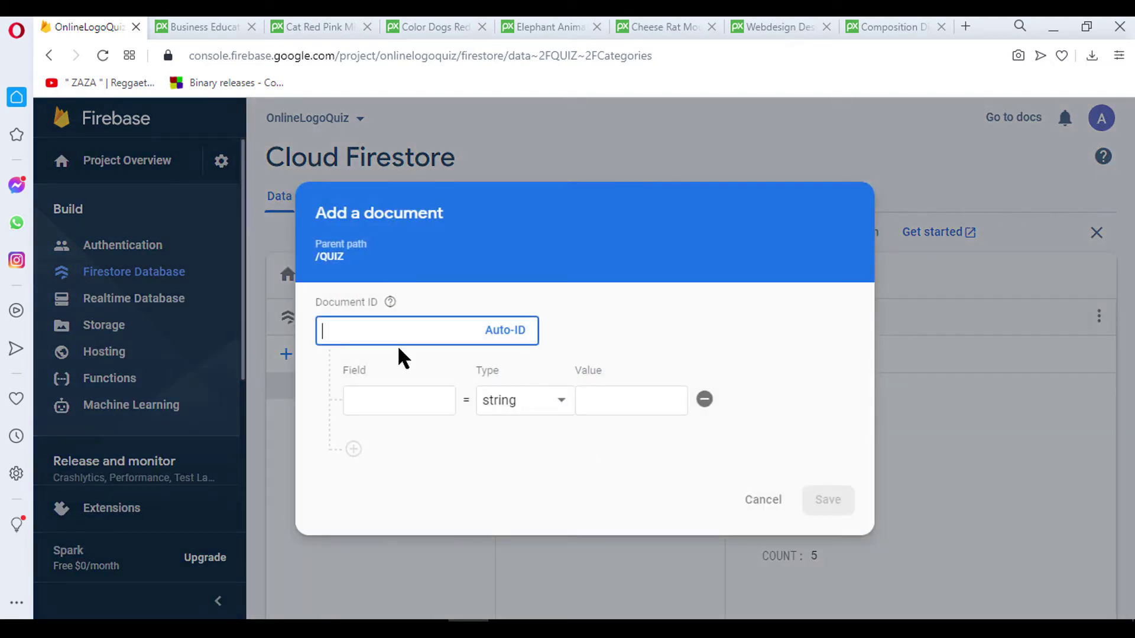
{"action": "type", "text": "CAT3"}
{"action": "left_click", "coordinate": [399, 401]}
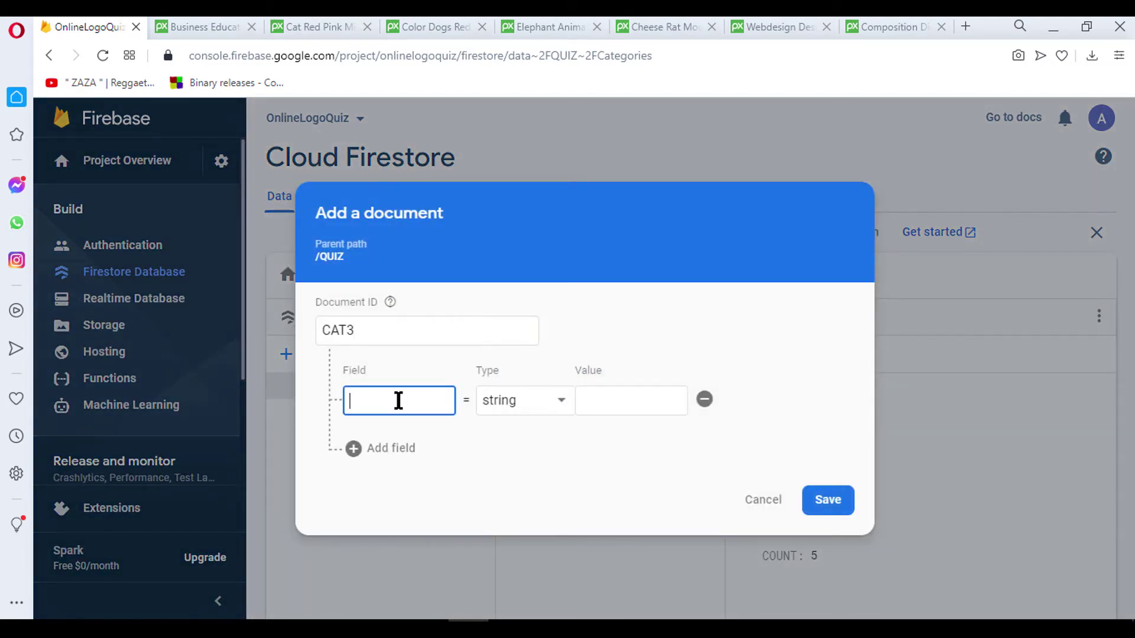
{"action": "type", "text": "NAME"}
{"action": "left_click", "coordinate": [602, 400]}
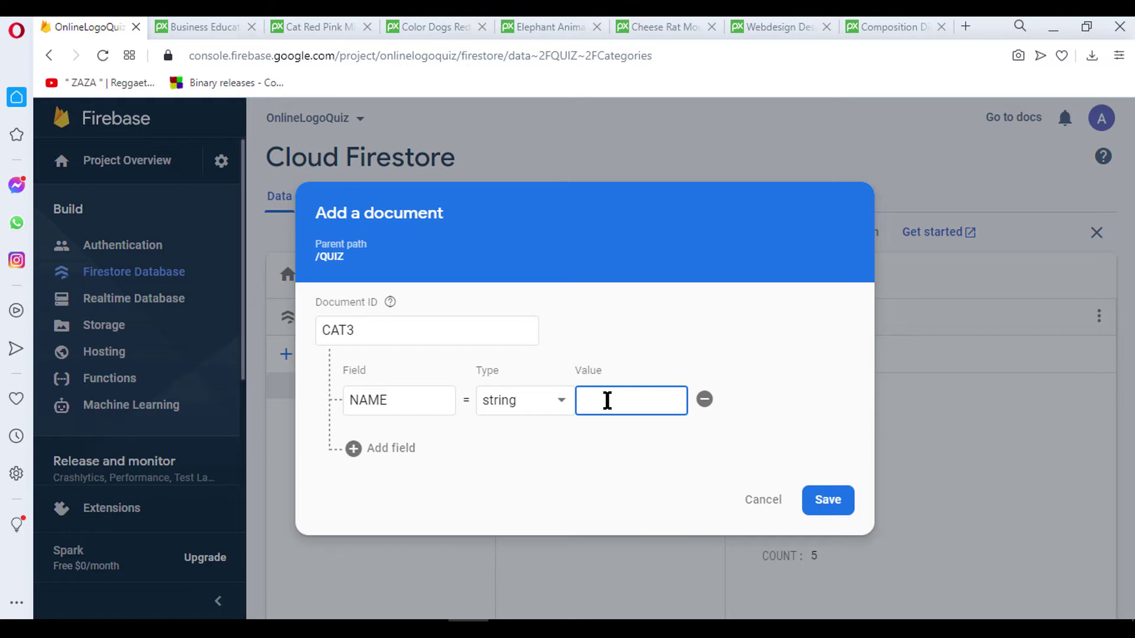
{"action": "type", "text": "Ani"}
{"action": "type", "text": "mation"}
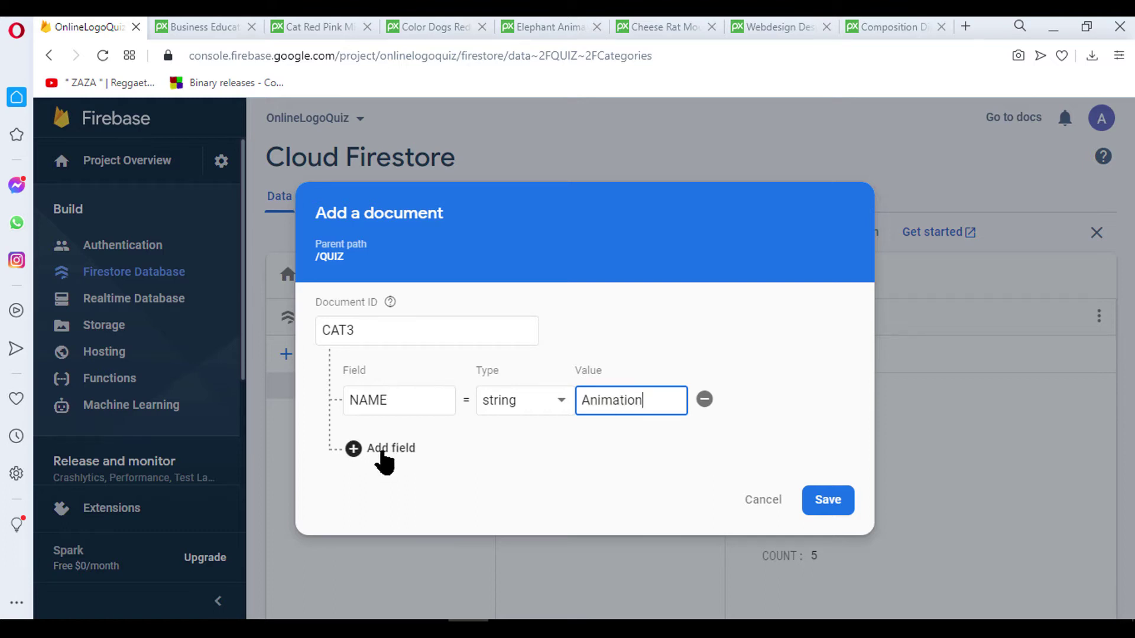
Step: Add a number field Levels = 5 and save CAT3
{"action": "left_click", "coordinate": [379, 448]}
{"action": "left_click", "coordinate": [398, 438]}
{"action": "type", "text": "Lev"}
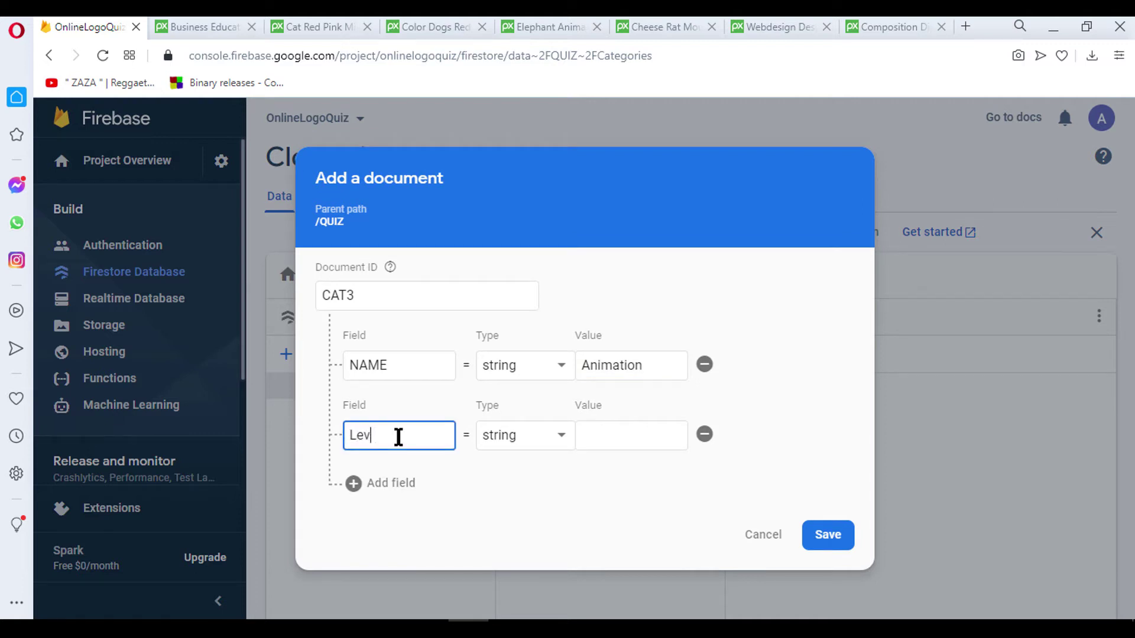
{"action": "type", "text": "els"}
{"action": "left_click", "coordinate": [619, 442]}
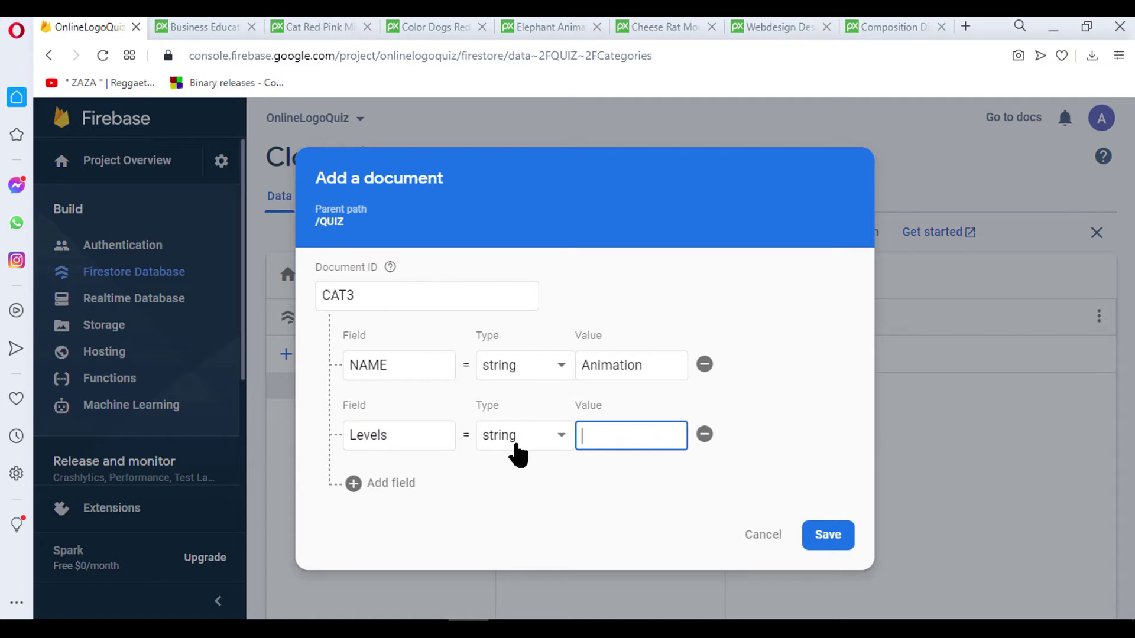
{"action": "left_click", "coordinate": [514, 449]}
{"action": "left_click", "coordinate": [513, 261]}
{"action": "left_click", "coordinate": [617, 436]}
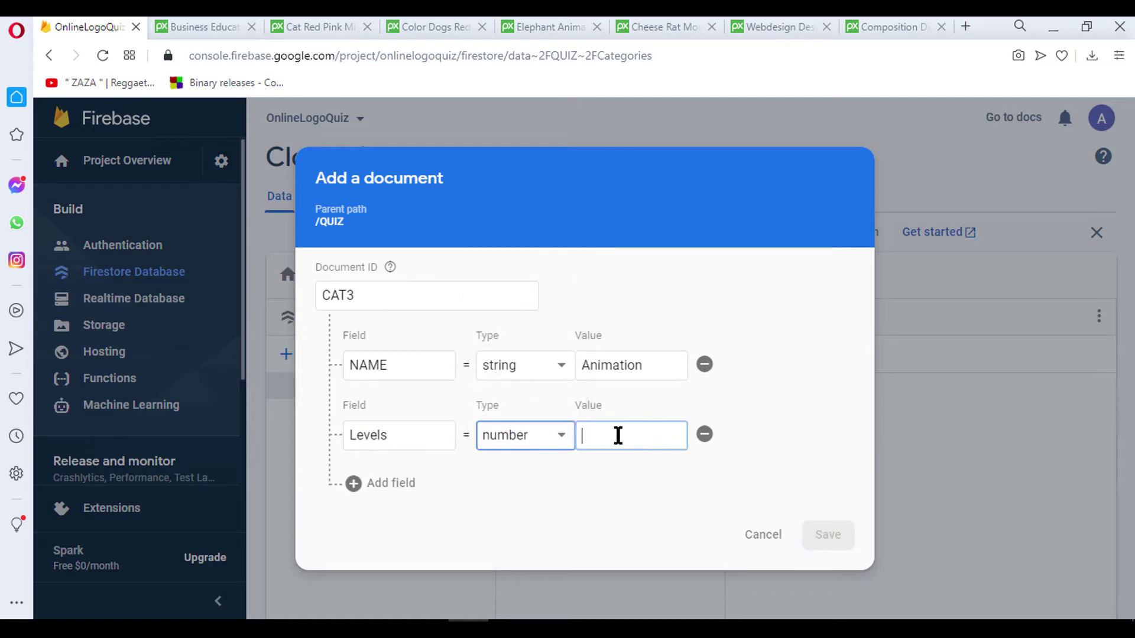
{"action": "type", "text": "5"}
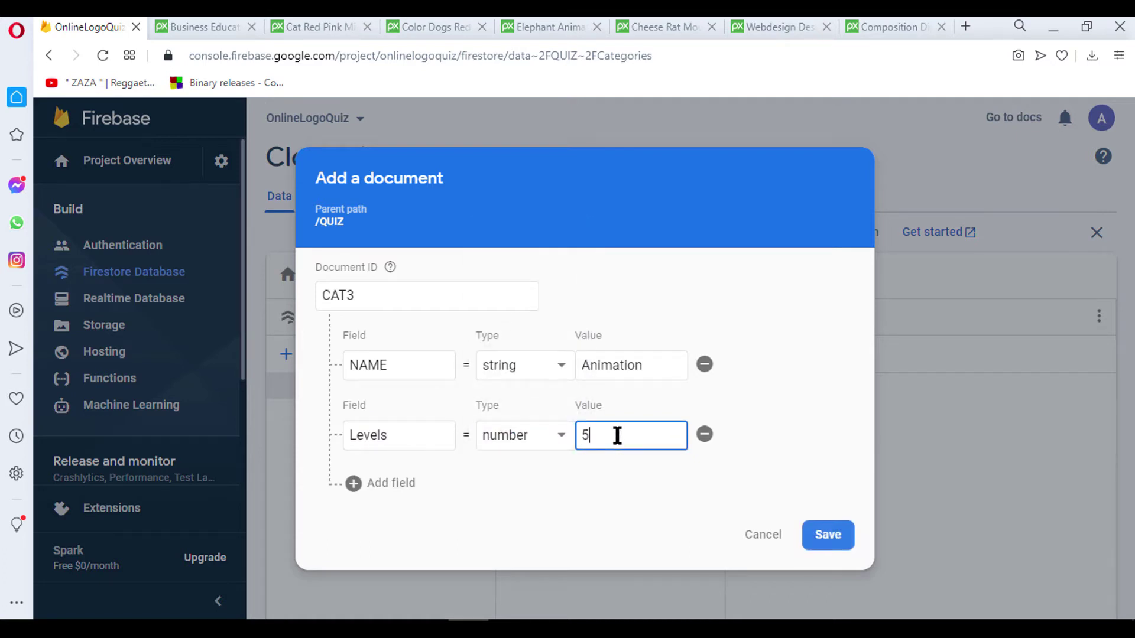
{"action": "left_click", "coordinate": [828, 536]}
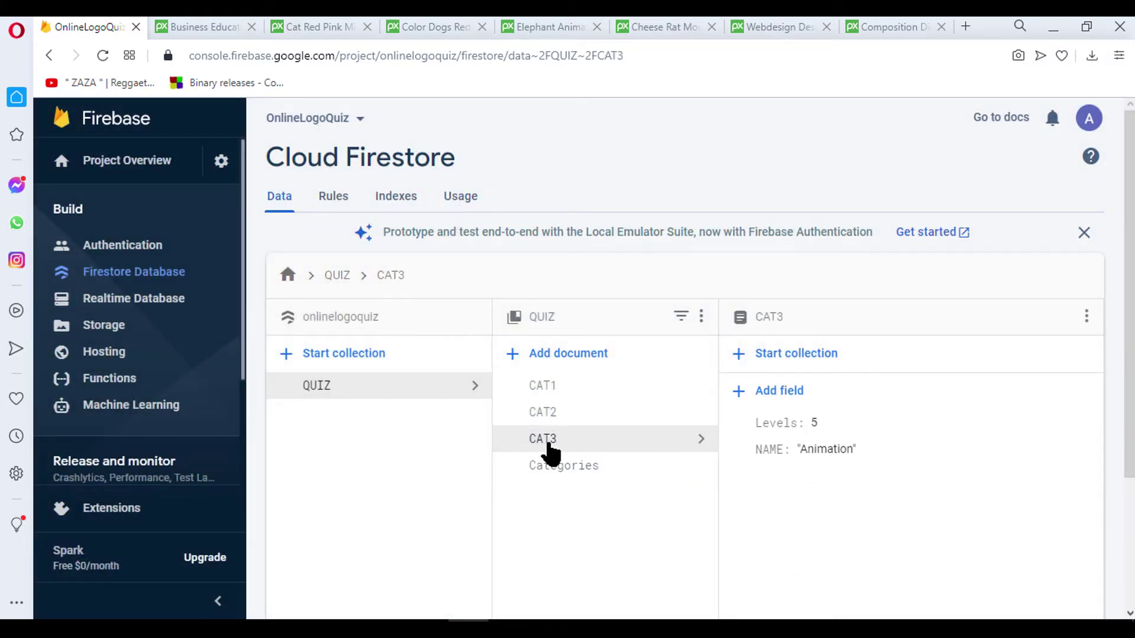
Step: Look over the CAT1, Categories and CAT3 documents' fields
{"action": "left_click", "coordinate": [559, 392]}
{"action": "left_click", "coordinate": [565, 449]}
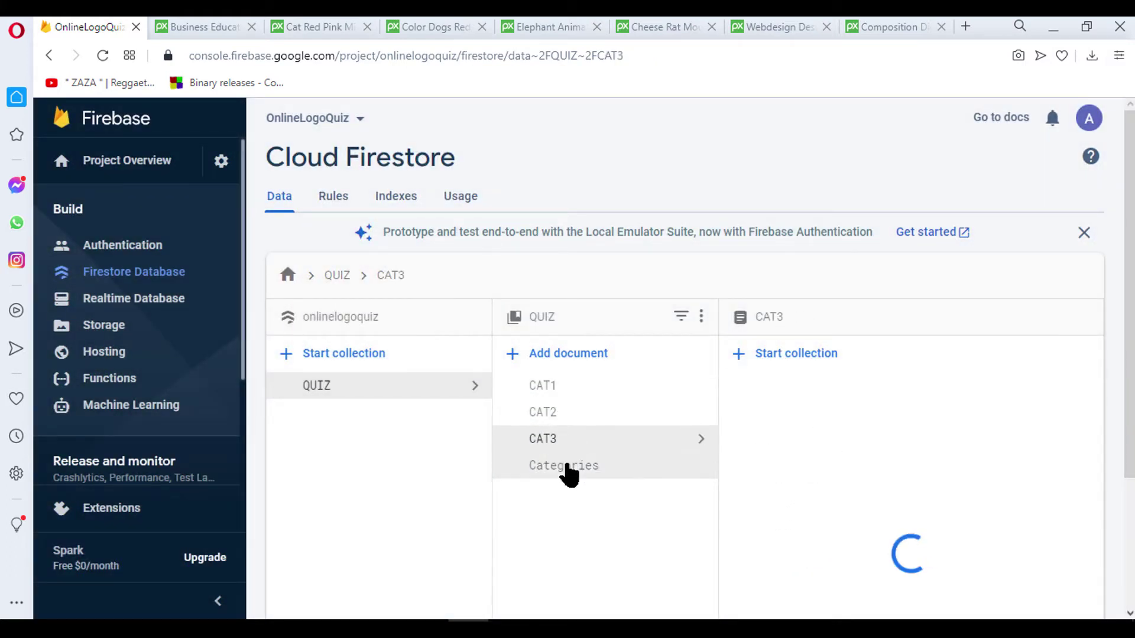
{"action": "left_click", "coordinate": [567, 465]}
{"action": "left_click", "coordinate": [565, 440]}
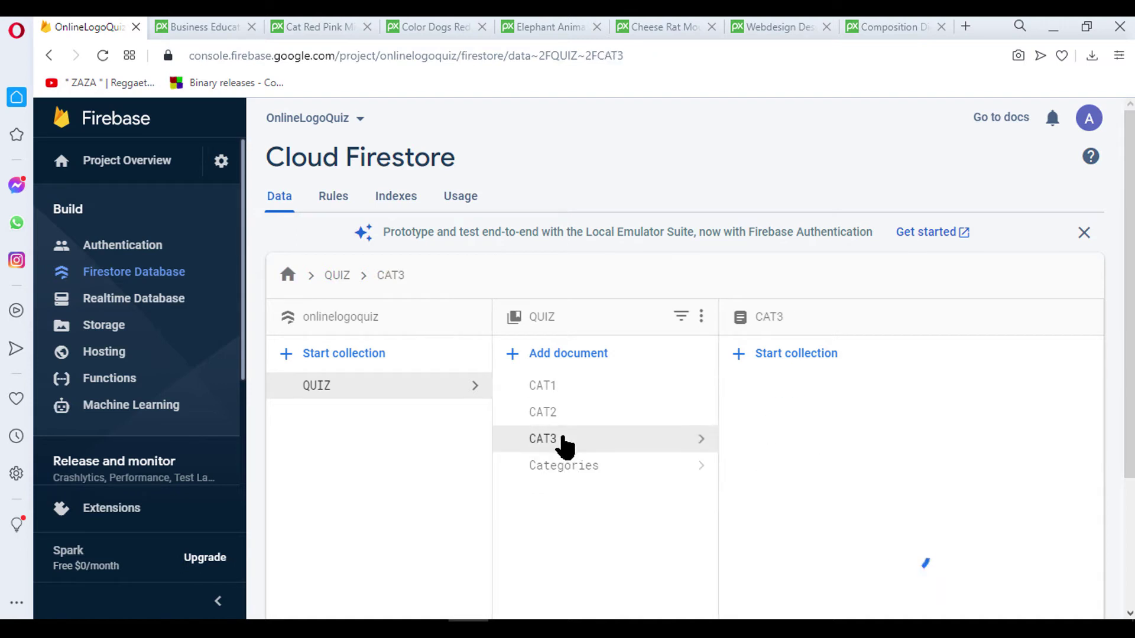
Step: Change CAT3's NAME value from Animation to Cartoons
{"action": "scroll", "coordinate": [849, 455], "scroll_direction": "down", "scroll_amount": 2}
{"action": "left_click", "coordinate": [831, 368]}
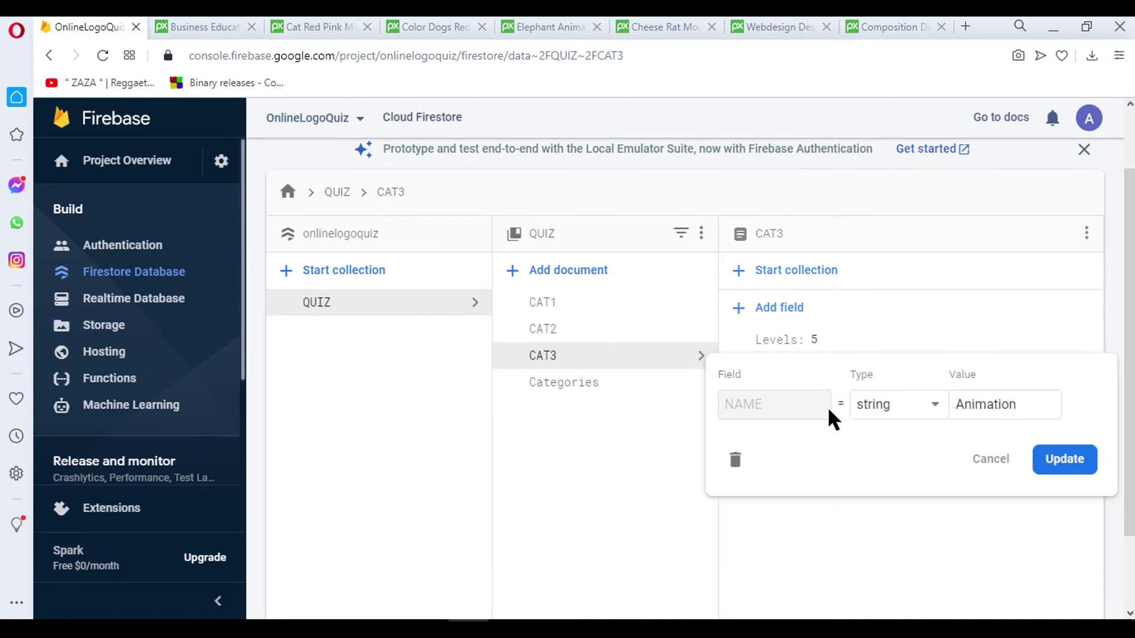
{"action": "left_click_drag", "start_coordinate": [1022, 399], "coordinate": [920, 413]}
{"action": "type", "text": "C"}
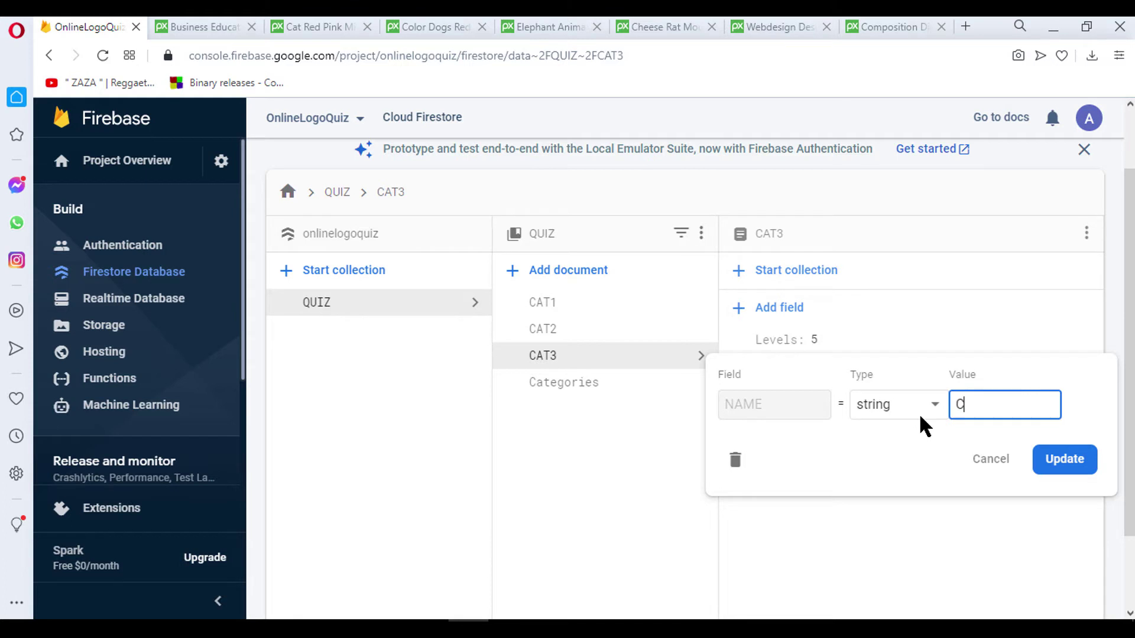
{"action": "type", "text": "arto"}
{"action": "type", "text": "on"}
{"action": "key", "text": "BackSpace"}
{"action": "key", "text": "BackSpace"}
{"action": "key", "text": "BackSpace"}
{"action": "type", "text": "oons"}
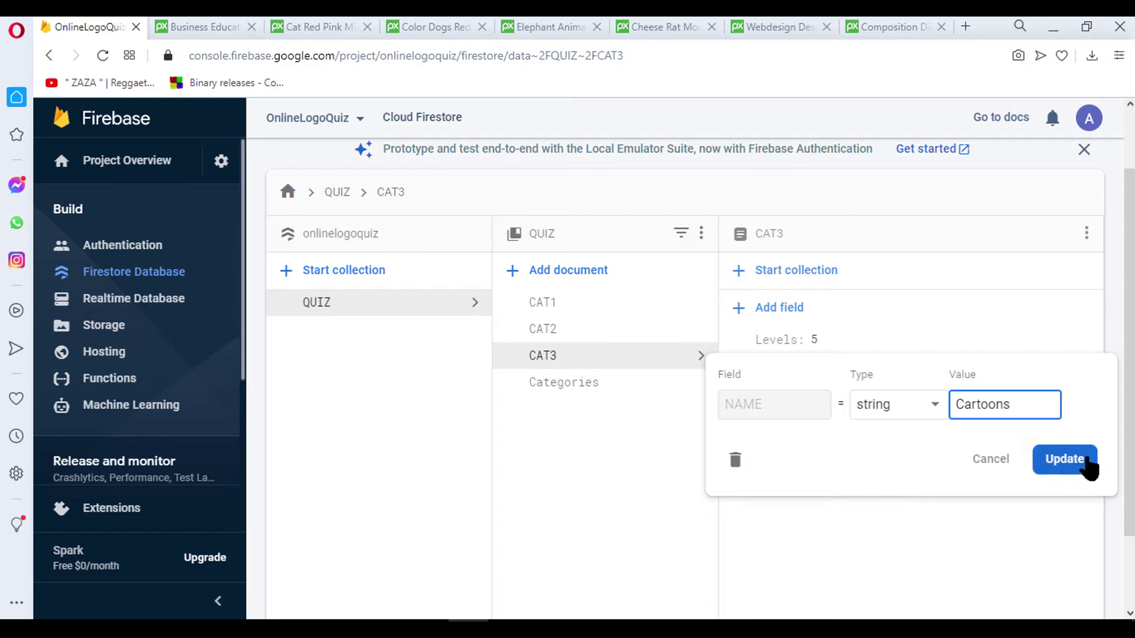
{"action": "left_click", "coordinate": [1064, 459]}
Step: Change CAT2's Levels to the number 3
{"action": "left_click", "coordinate": [584, 337]}
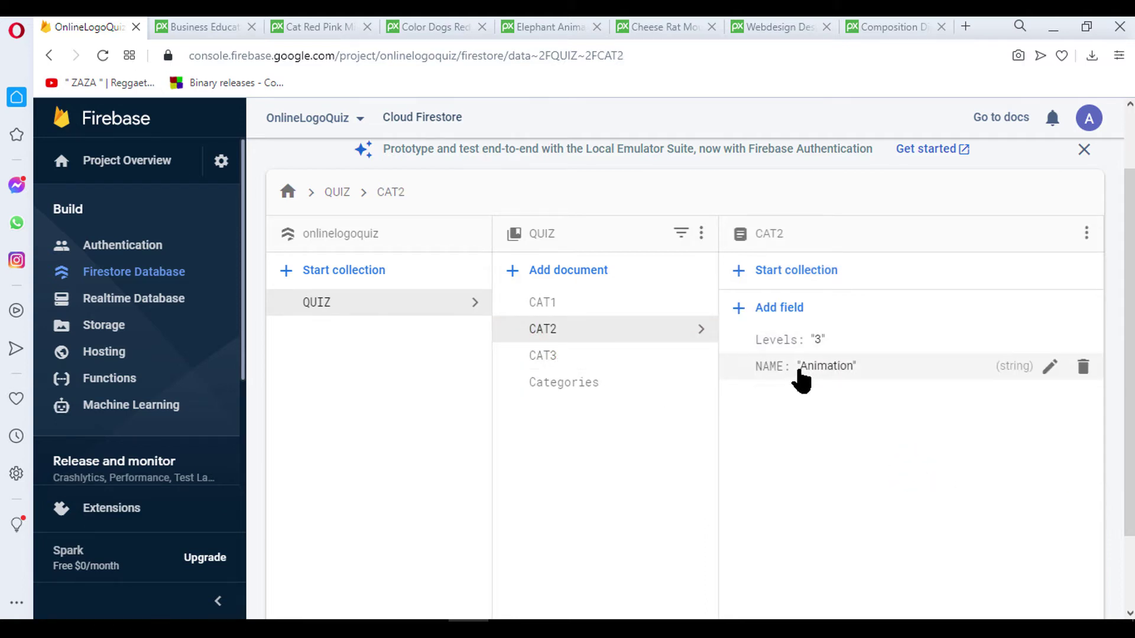
{"action": "left_click", "coordinate": [817, 343]}
{"action": "left_click", "coordinate": [920, 381]}
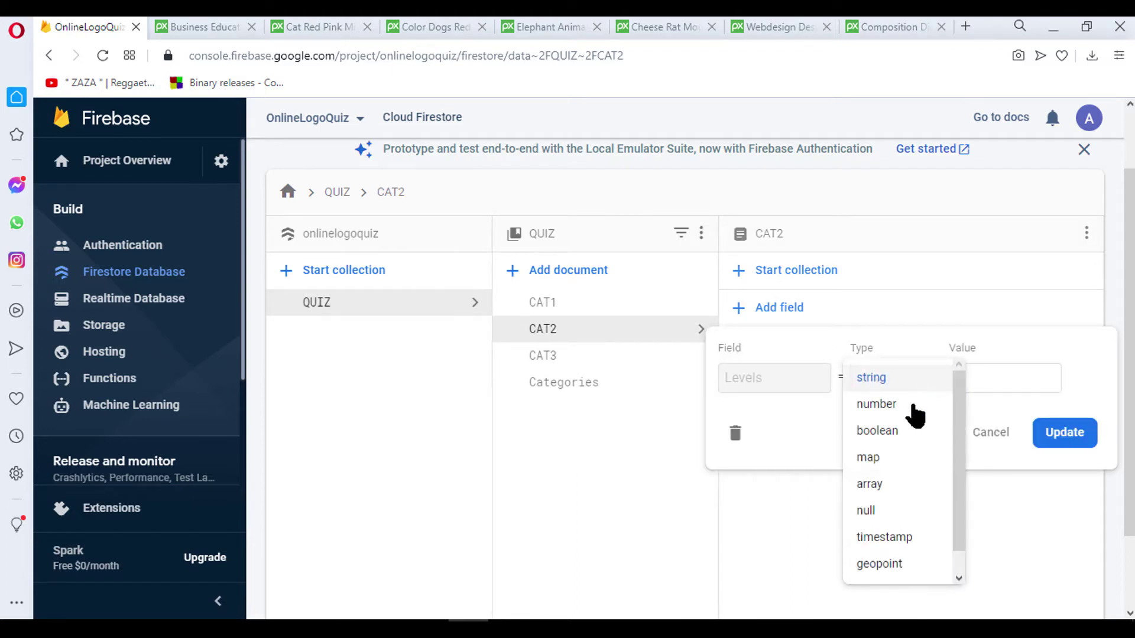
{"action": "left_click", "coordinate": [884, 405]}
{"action": "left_click", "coordinate": [980, 383]}
{"action": "type", "text": "3"}
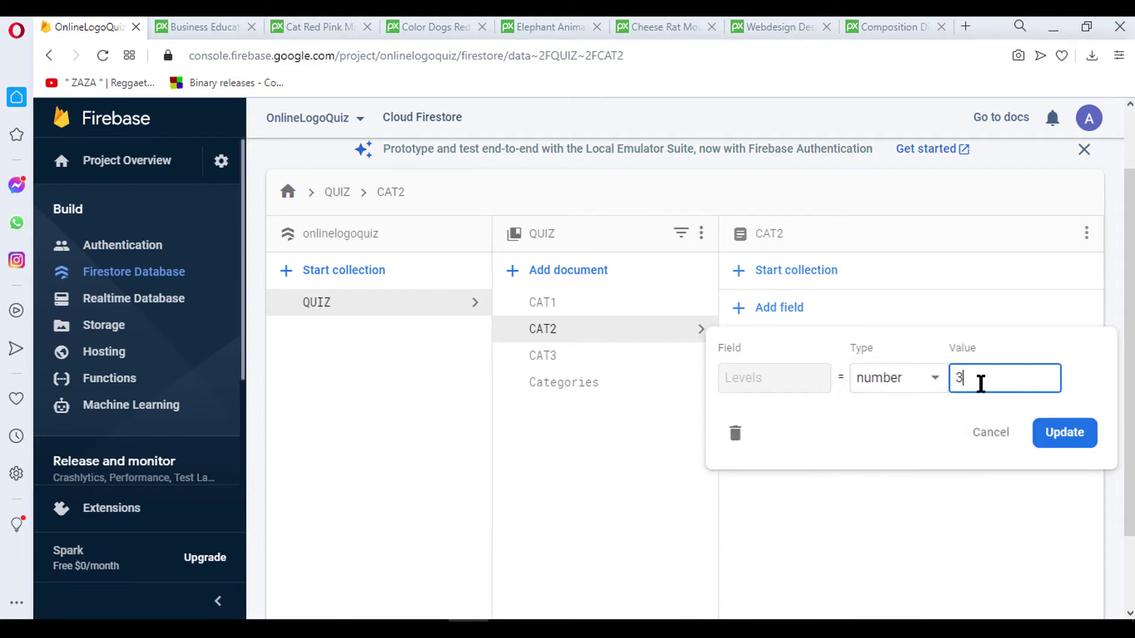
{"action": "left_click", "coordinate": [1058, 434]}
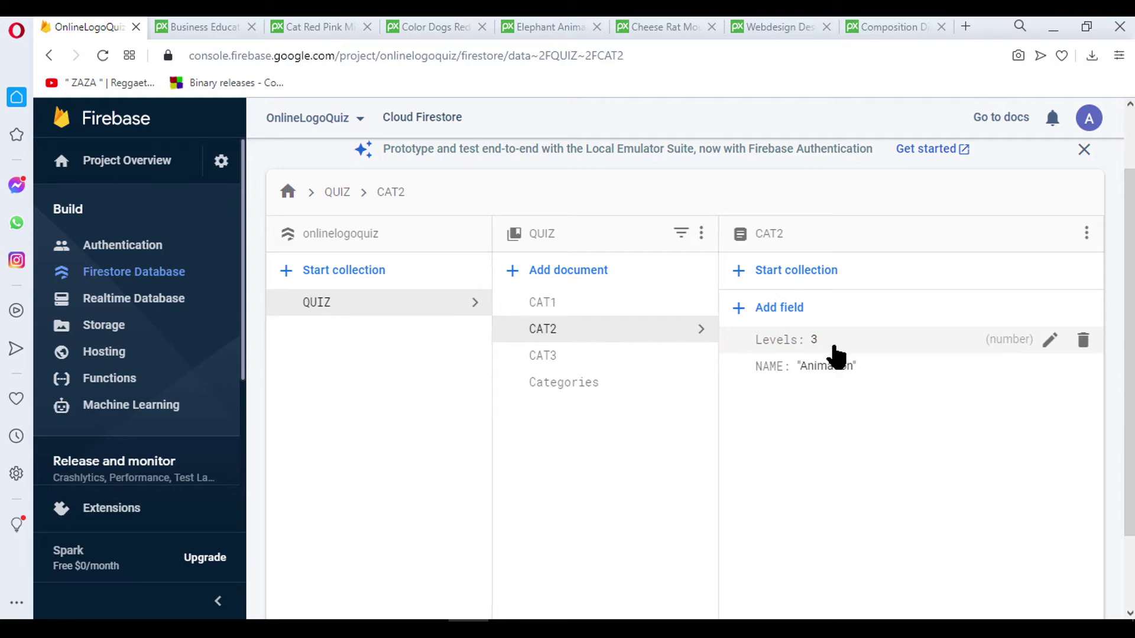
Step: Start a new QUIZ document with a NAME field set to Animation
{"action": "left_click", "coordinate": [561, 278]}
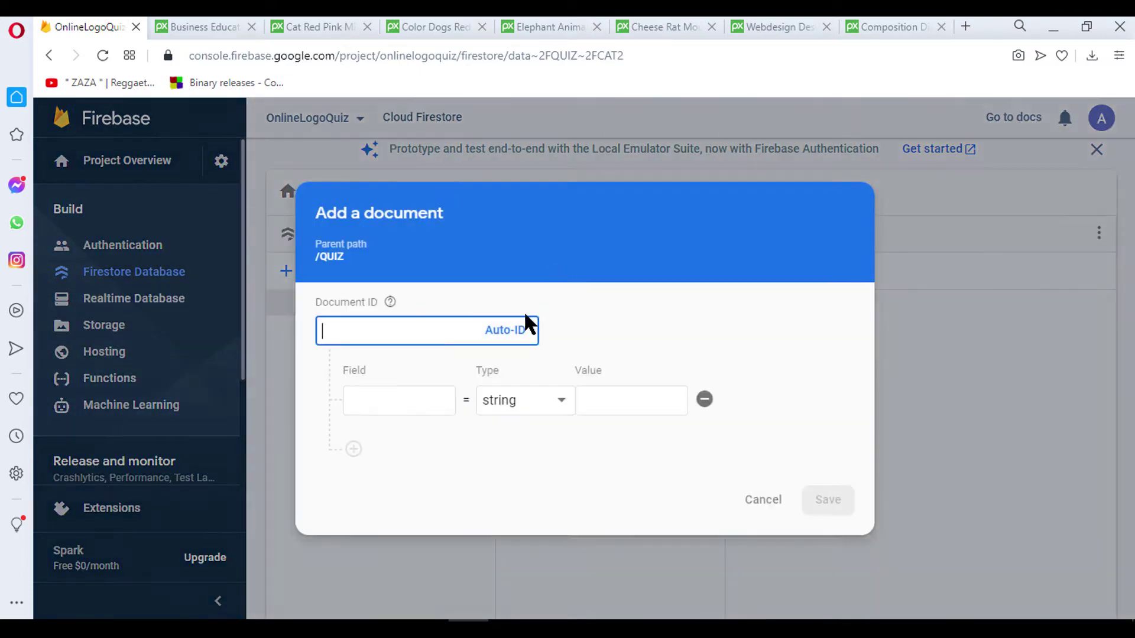
{"action": "type", "text": "CAT4"}
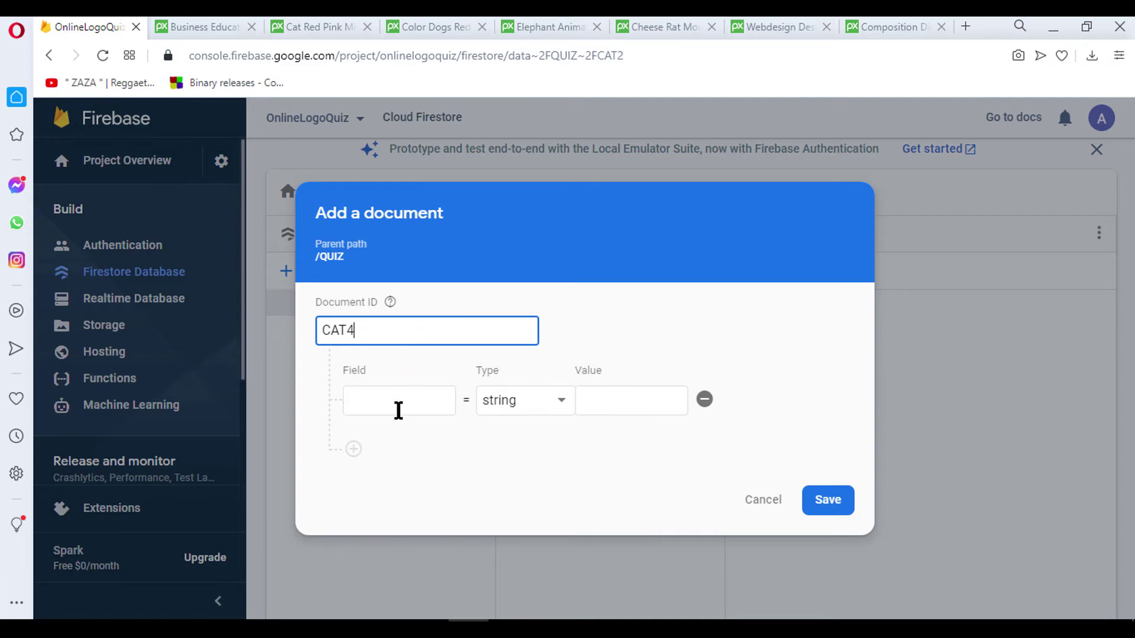
{"action": "left_click", "coordinate": [399, 400]}
{"action": "type", "text": "NAME"}
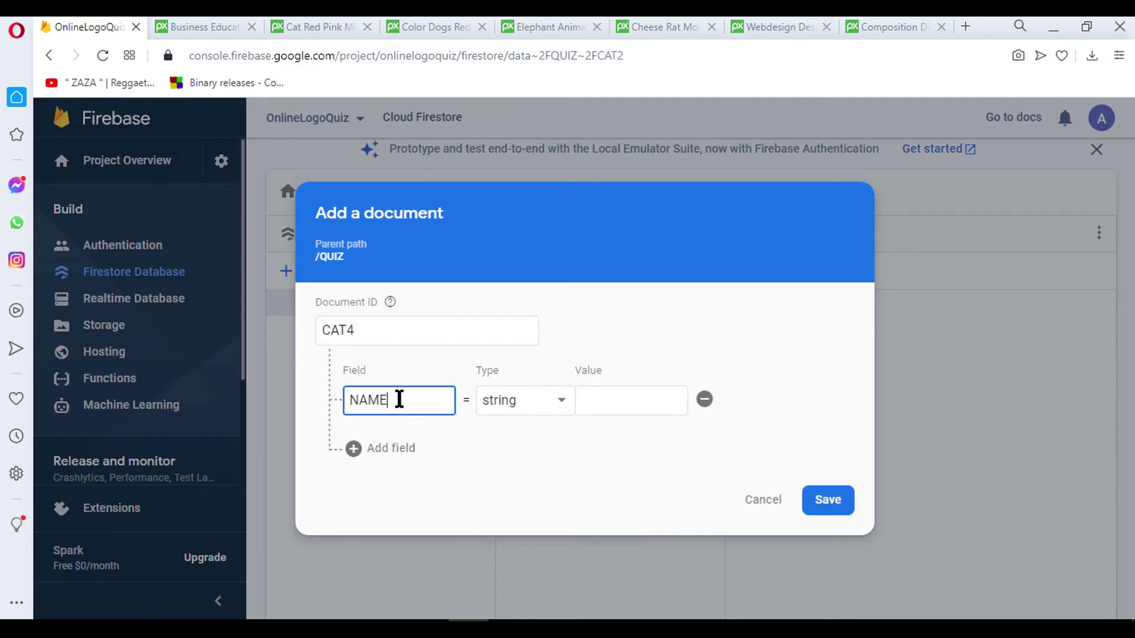
{"action": "left_click", "coordinate": [609, 408]}
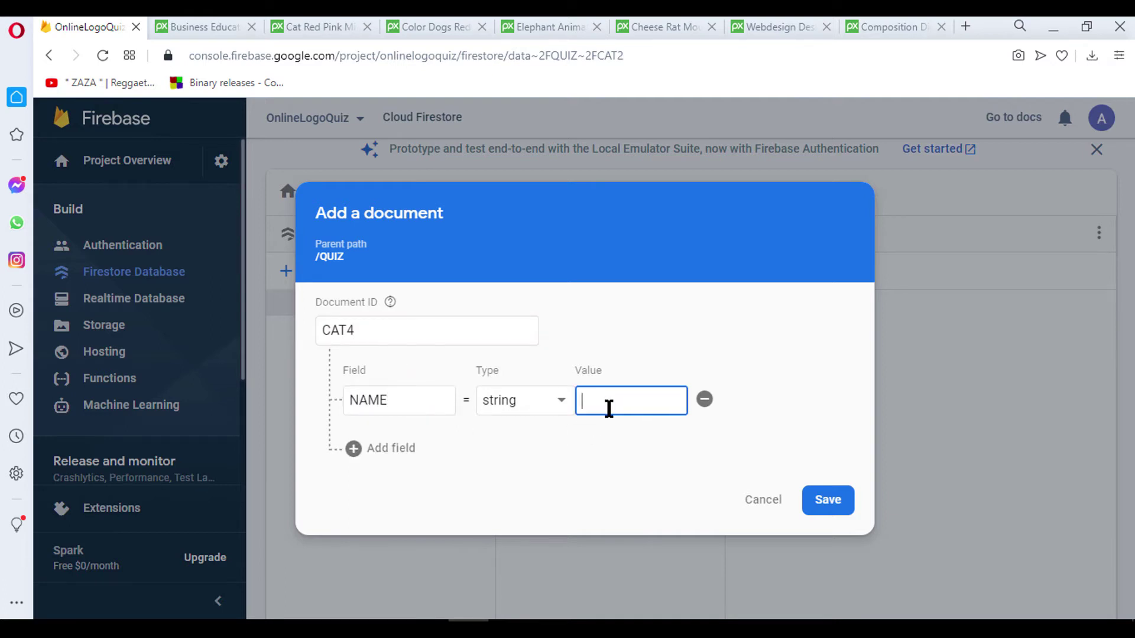
{"action": "type", "text": "ANI"}
{"action": "key", "text": "BackSpace"}
{"action": "key", "text": "BackSpace"}
{"action": "type", "text": "nimation"}
Step: Add a Levels field with value 6 and save CAT4
{"action": "left_click", "coordinate": [381, 451]}
{"action": "left_click", "coordinate": [400, 444]}
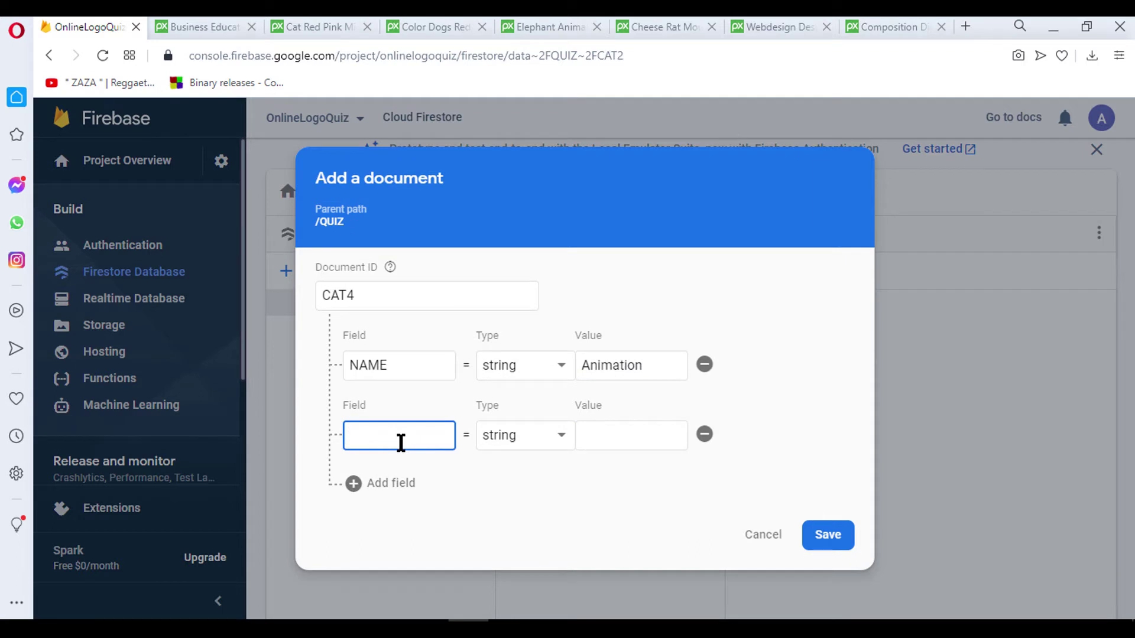
{"action": "type", "text": "LEv"}
{"action": "type", "text": "els"}
{"action": "left_click", "coordinate": [615, 427]}
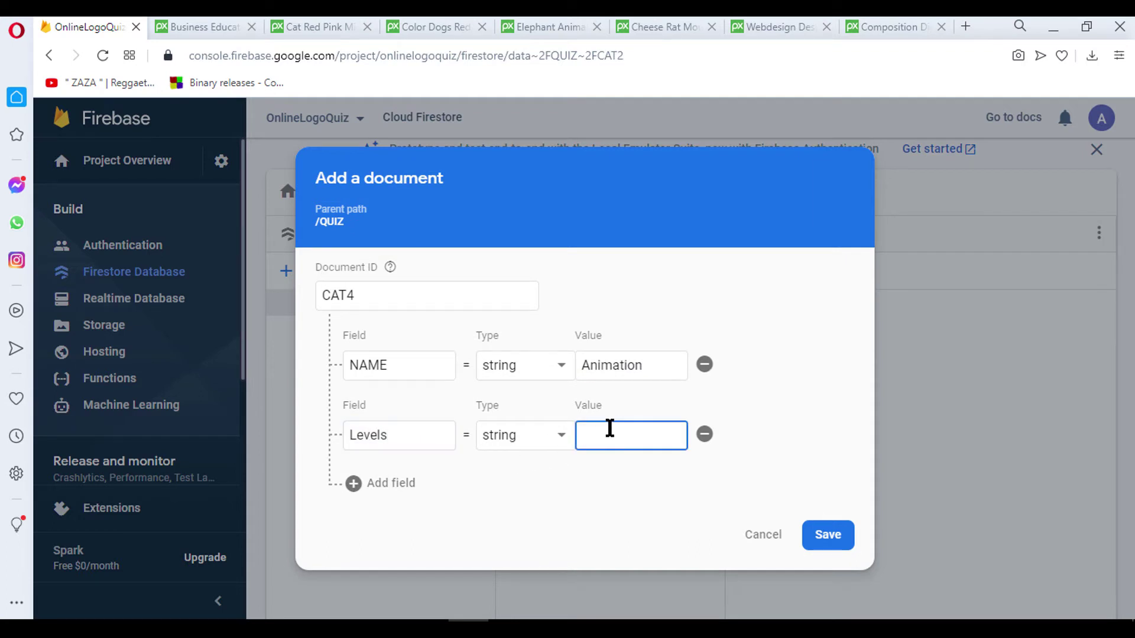
{"action": "type", "text": "6"}
{"action": "left_click", "coordinate": [827, 535]}
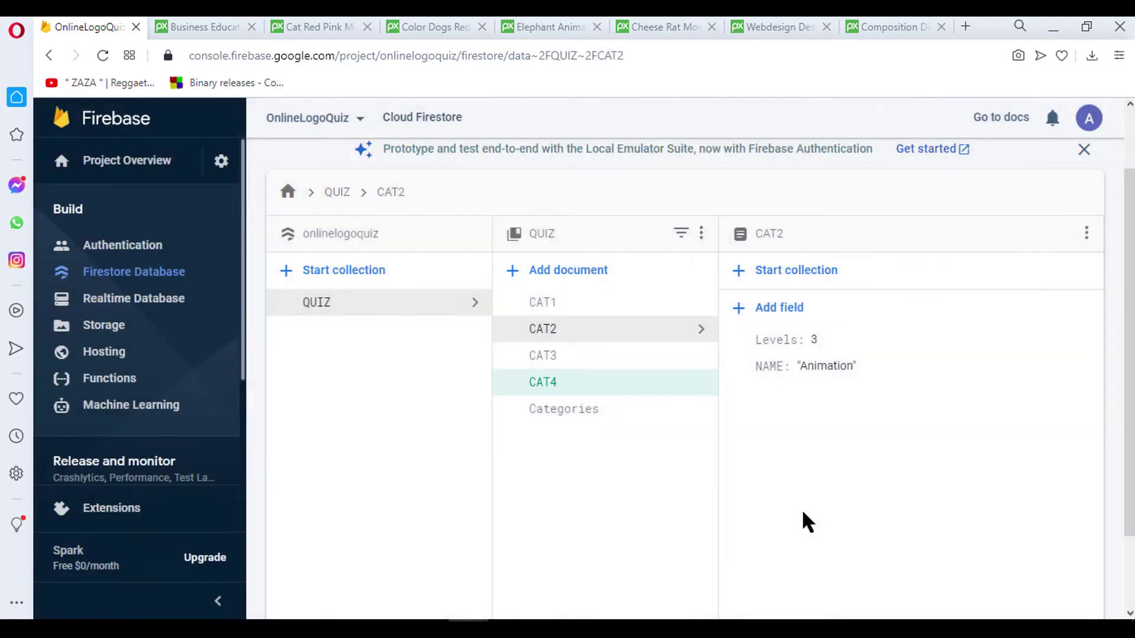
{"action": "left_click", "coordinate": [666, 383]}
Step: Enter document ID CAT5 with a NAME field set to Logos
{"action": "left_click", "coordinate": [576, 272]}
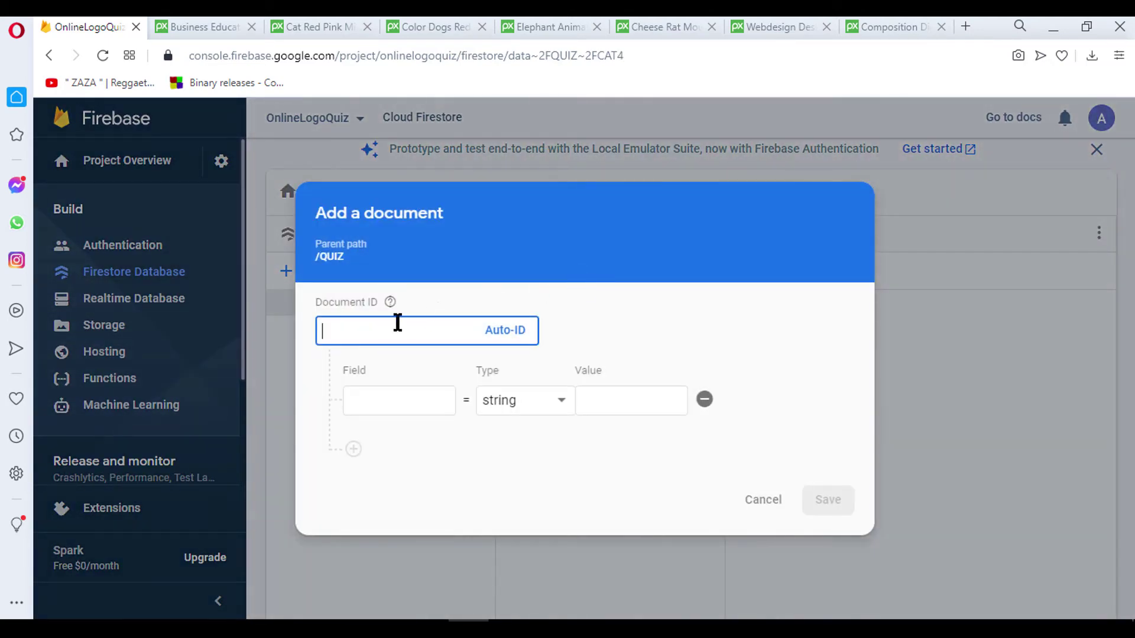
{"action": "type", "text": "CAT"}
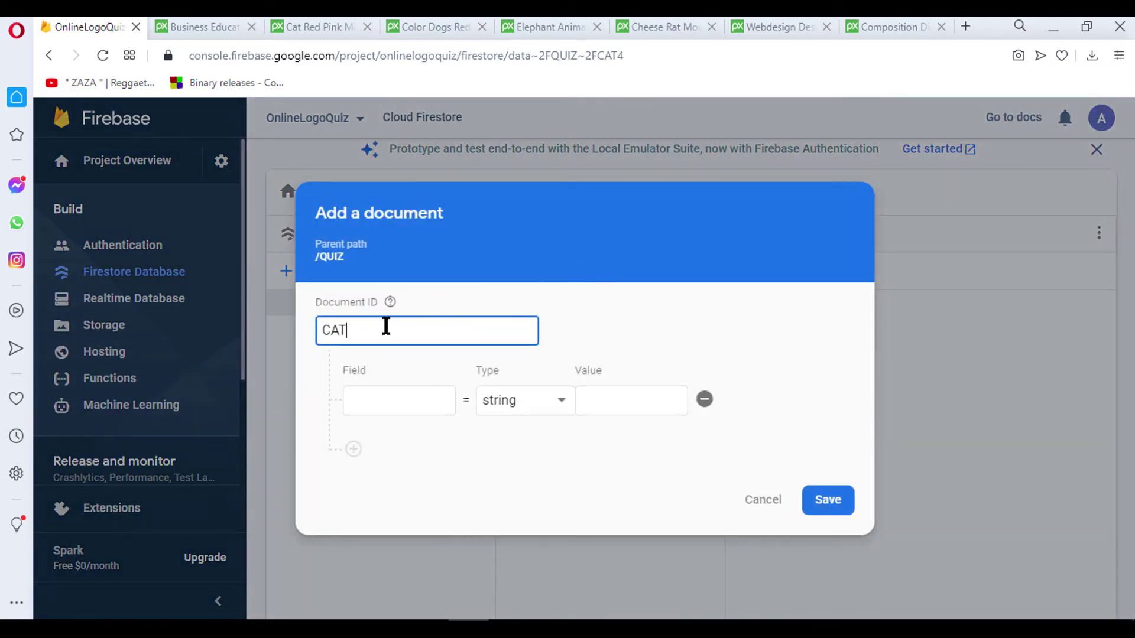
{"action": "type", "text": "5"}
{"action": "left_click", "coordinate": [389, 406]}
{"action": "type", "text": "N"}
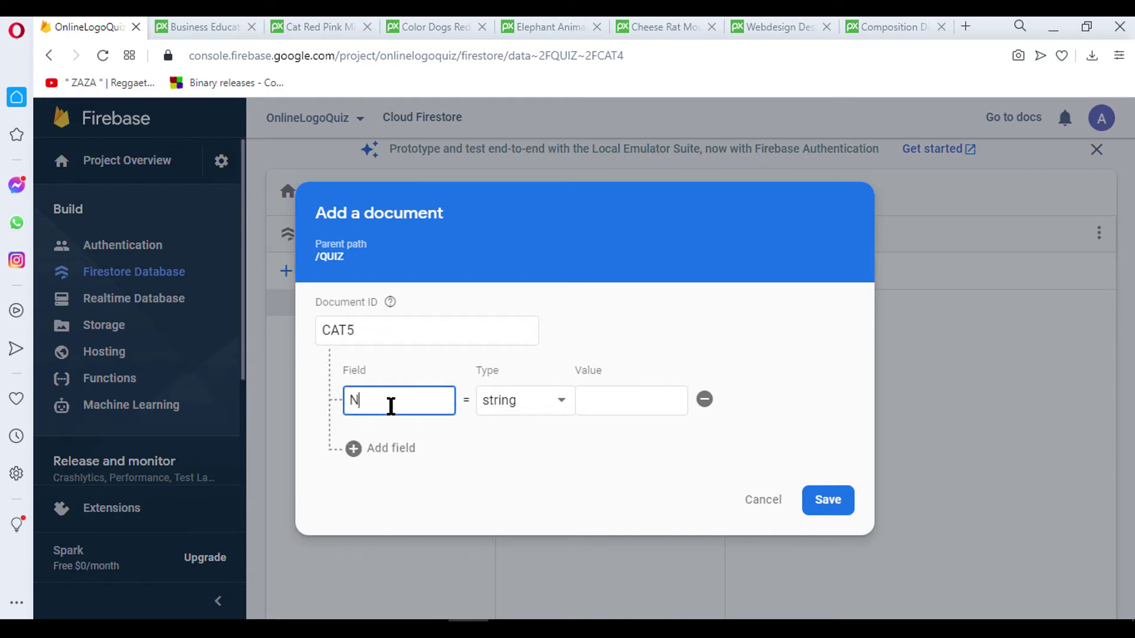
{"action": "type", "text": "AME"}
{"action": "left_click", "coordinate": [624, 402]}
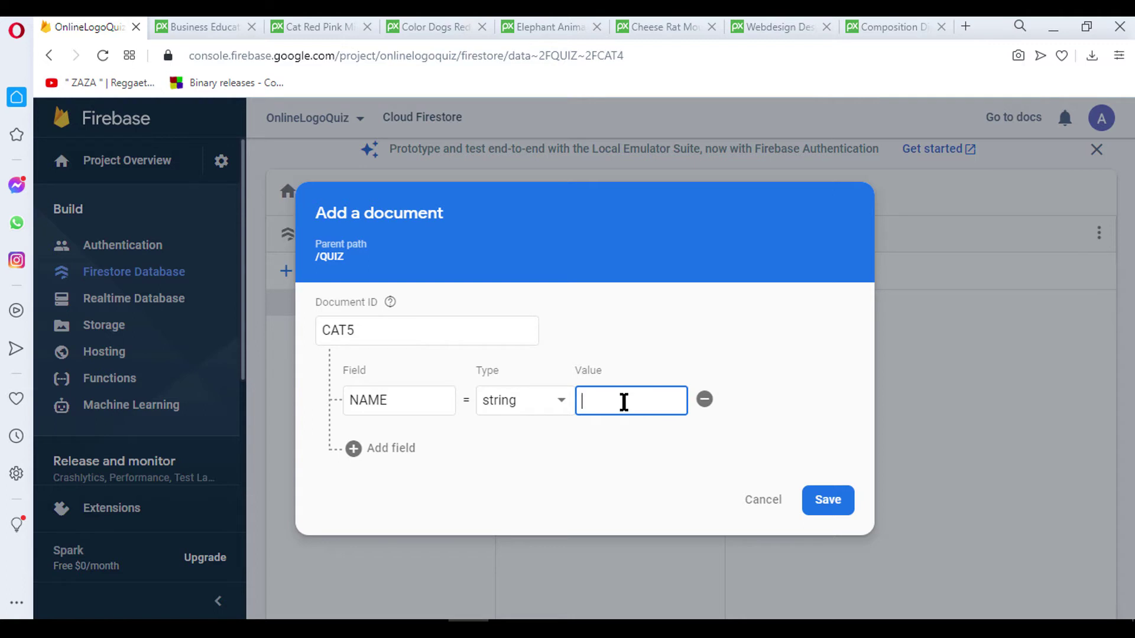
{"action": "type", "text": "Log"}
{"action": "type", "text": "os"}
Step: Add a number field Levels = 4 and save CAT5
{"action": "left_click", "coordinate": [409, 448]}
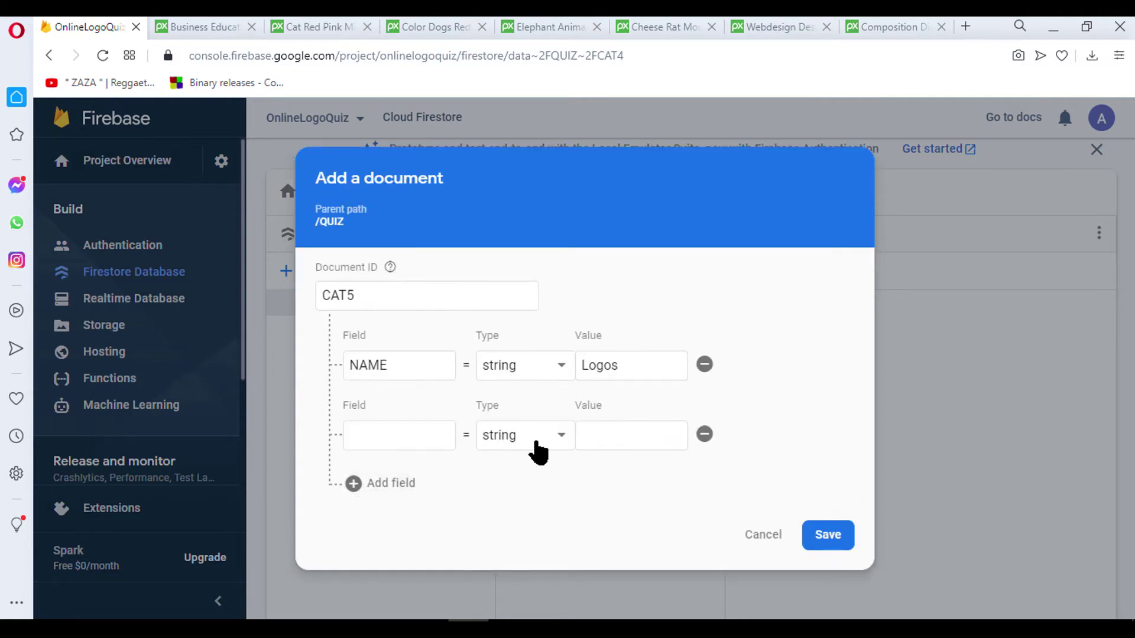
{"action": "left_click", "coordinate": [535, 440]}
{"action": "left_click", "coordinate": [507, 266]}
{"action": "left_click", "coordinate": [405, 425]}
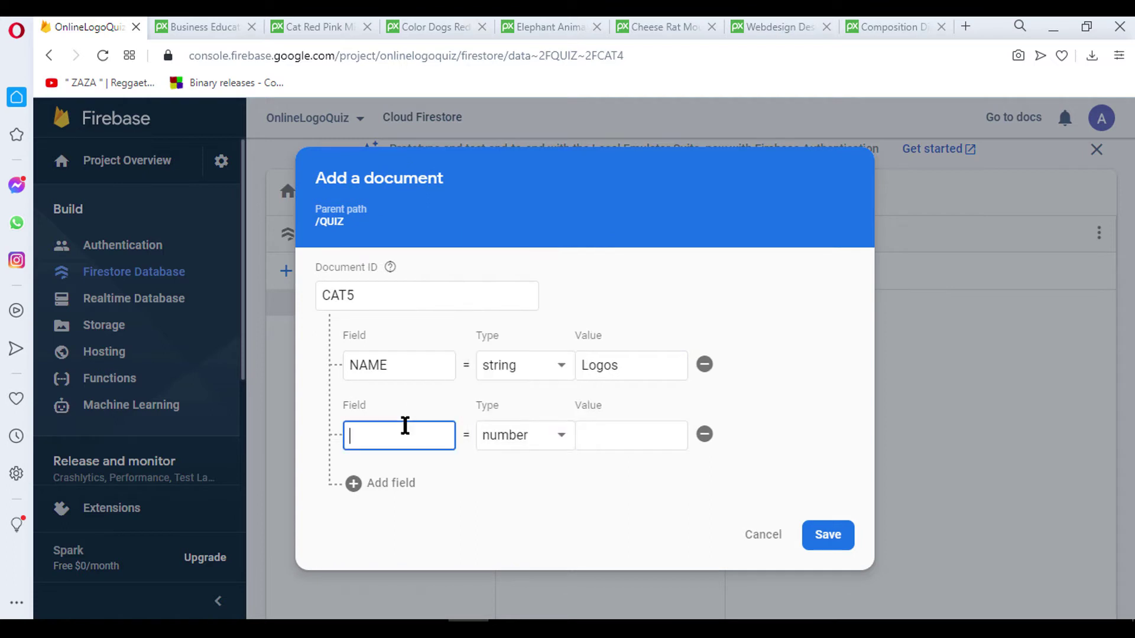
{"action": "type", "text": "Levels"}
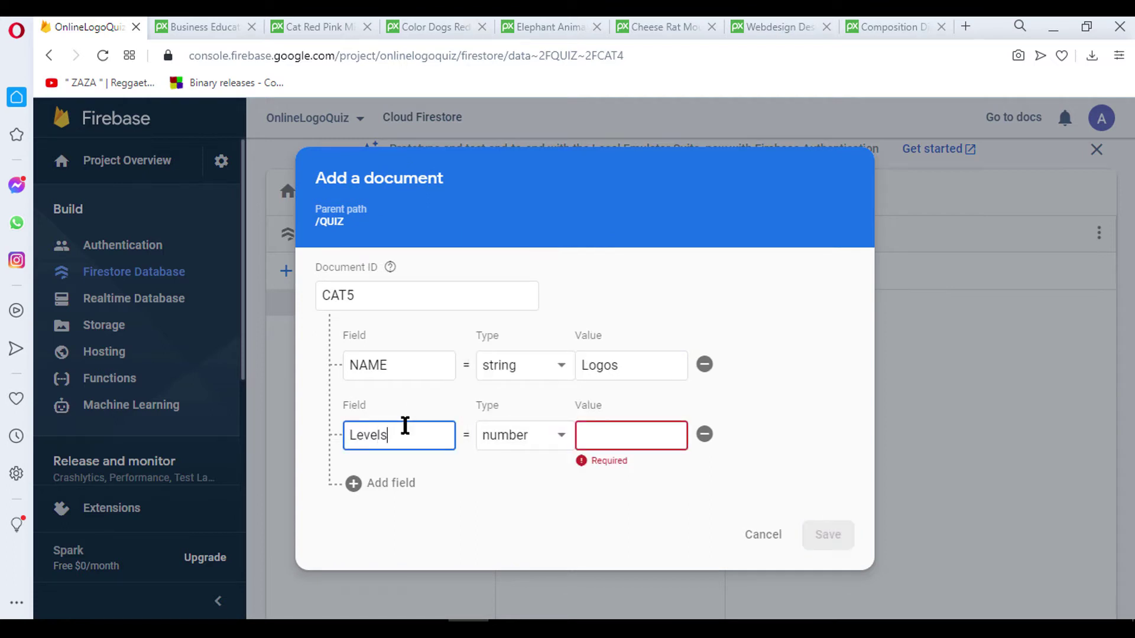
{"action": "left_click", "coordinate": [647, 436]}
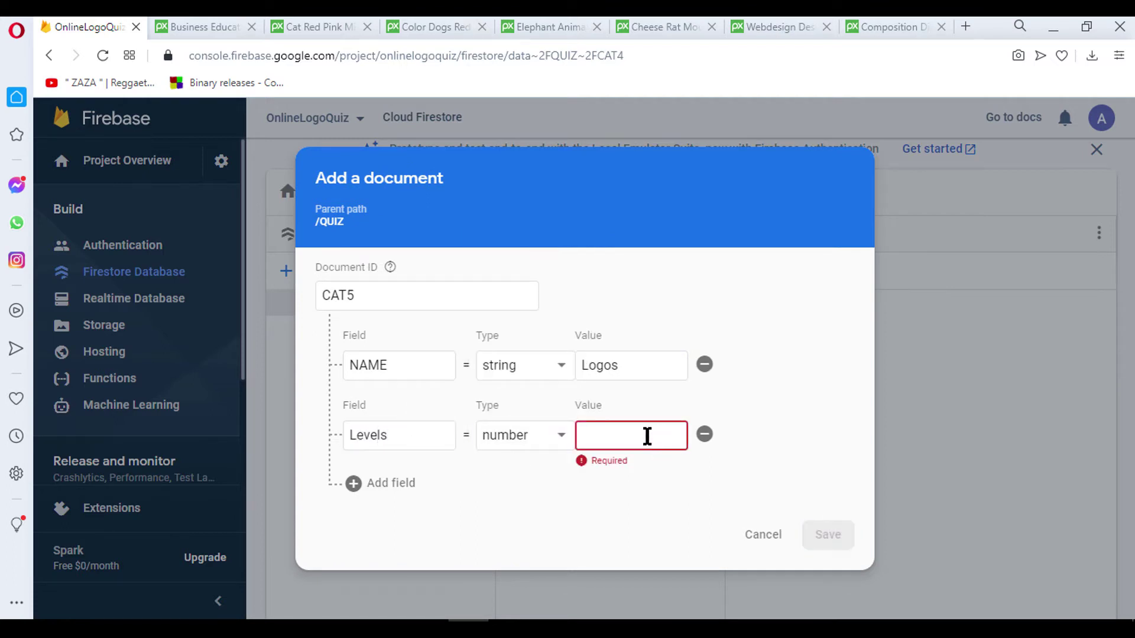
{"action": "type", "text": "4"}
{"action": "left_click", "coordinate": [826, 536]}
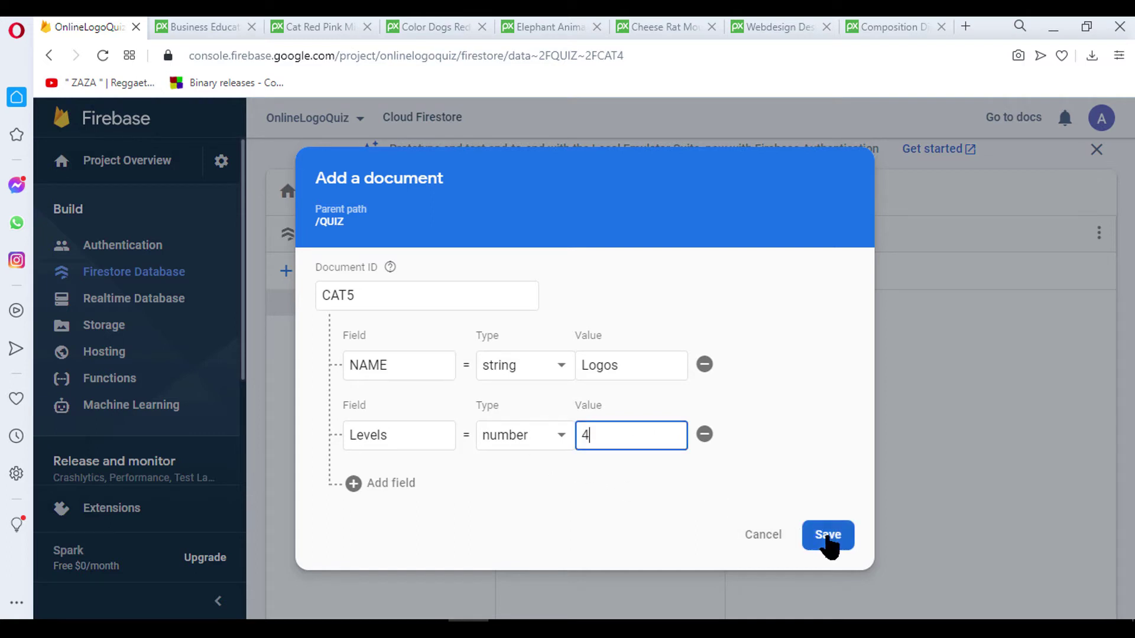
Step: Change CAT4's Levels field to the number 4
{"action": "left_click", "coordinate": [641, 381]}
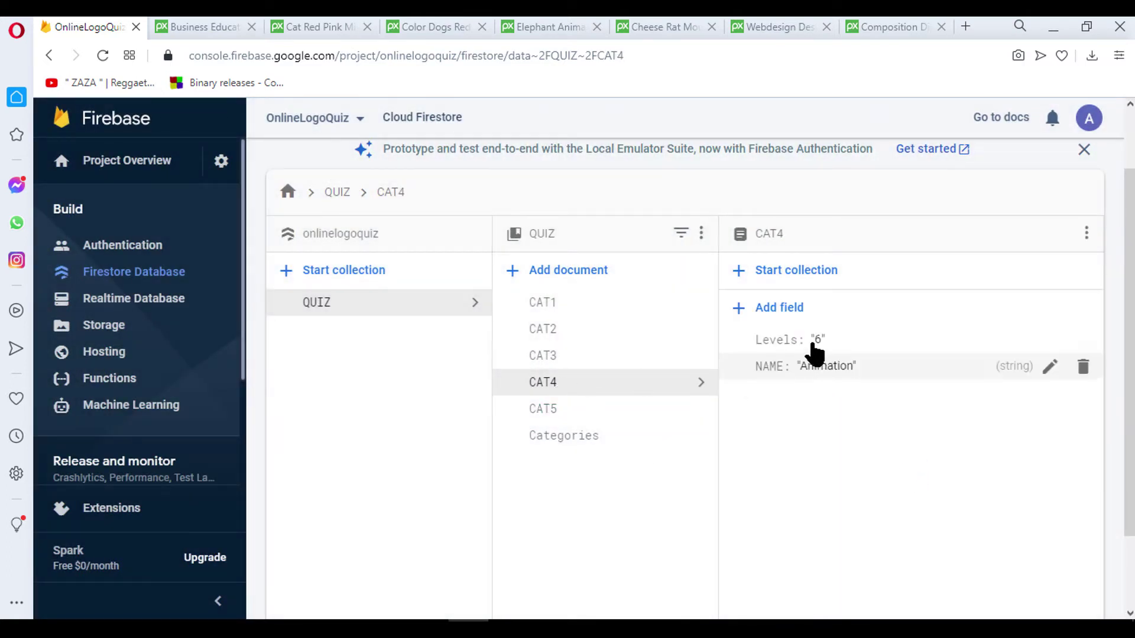
{"action": "left_click", "coordinate": [810, 348]}
{"action": "left_click", "coordinate": [926, 381]}
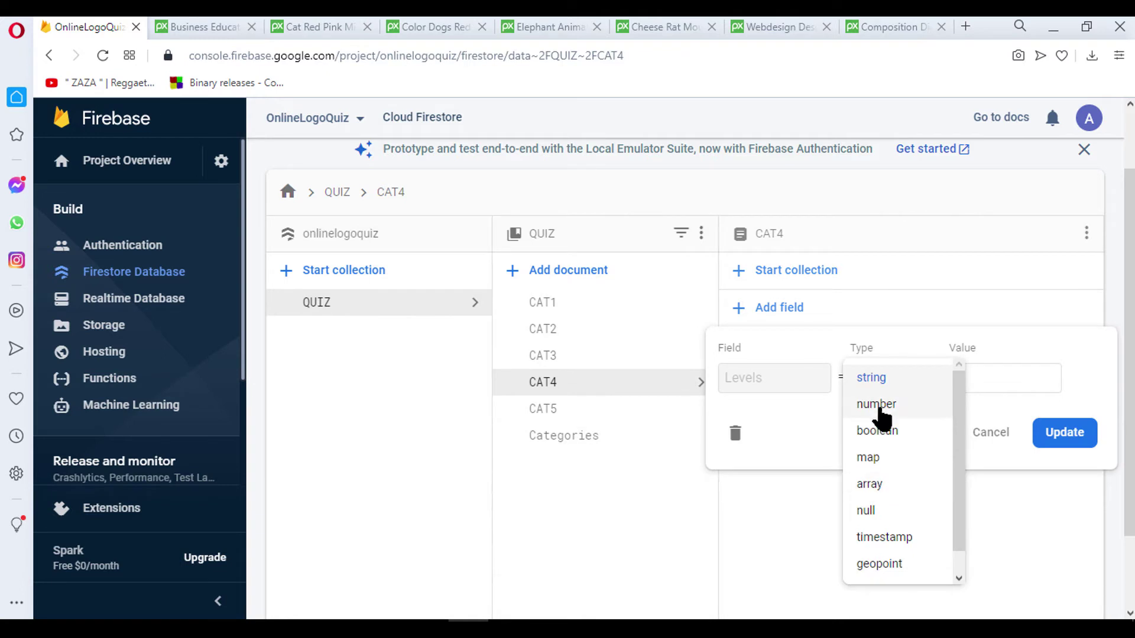
{"action": "left_click", "coordinate": [898, 404]}
{"action": "left_click", "coordinate": [978, 387]}
{"action": "type", "text": "4"}
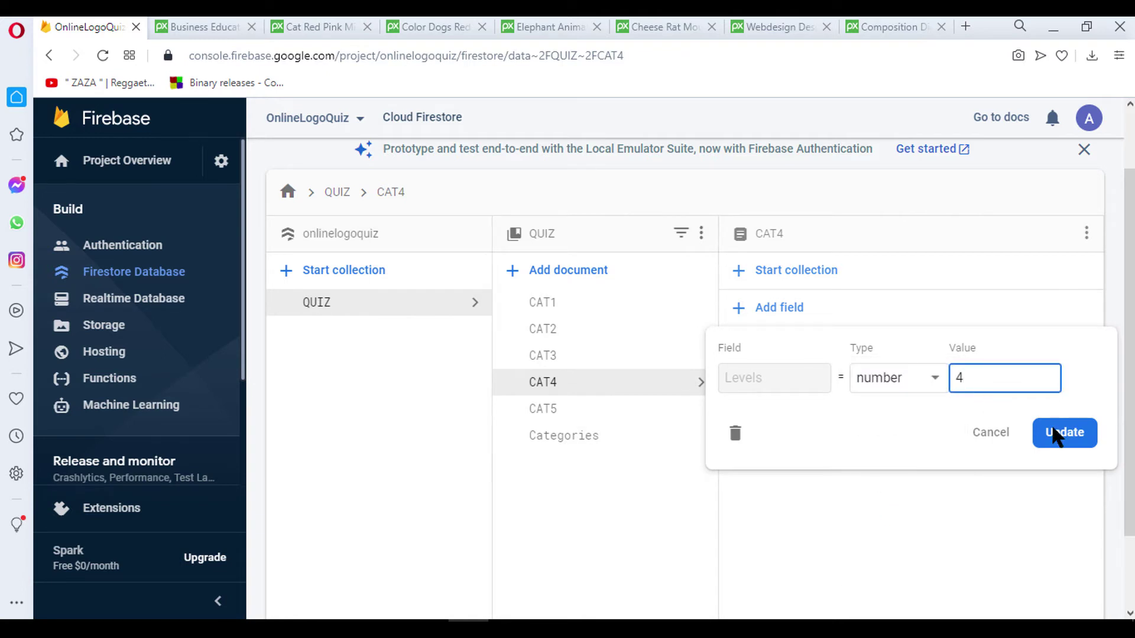
{"action": "left_click", "coordinate": [1056, 432]}
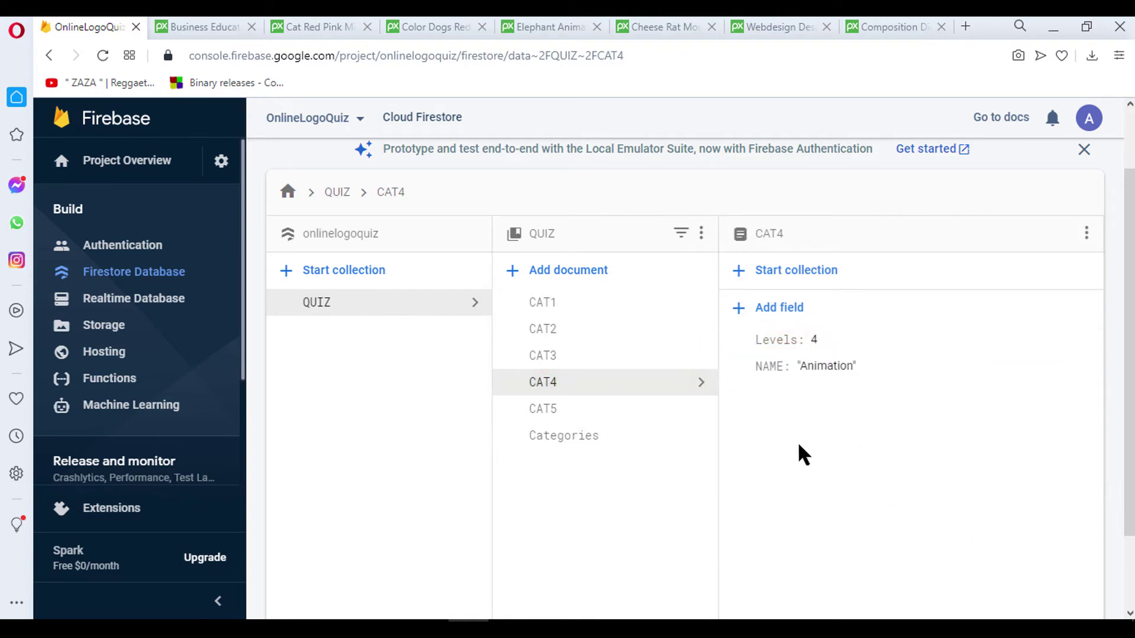
Step: Review documents CAT1 through CAT5 one after another
{"action": "left_click", "coordinate": [566, 304]}
{"action": "left_click", "coordinate": [558, 329]}
{"action": "left_click", "coordinate": [553, 355]}
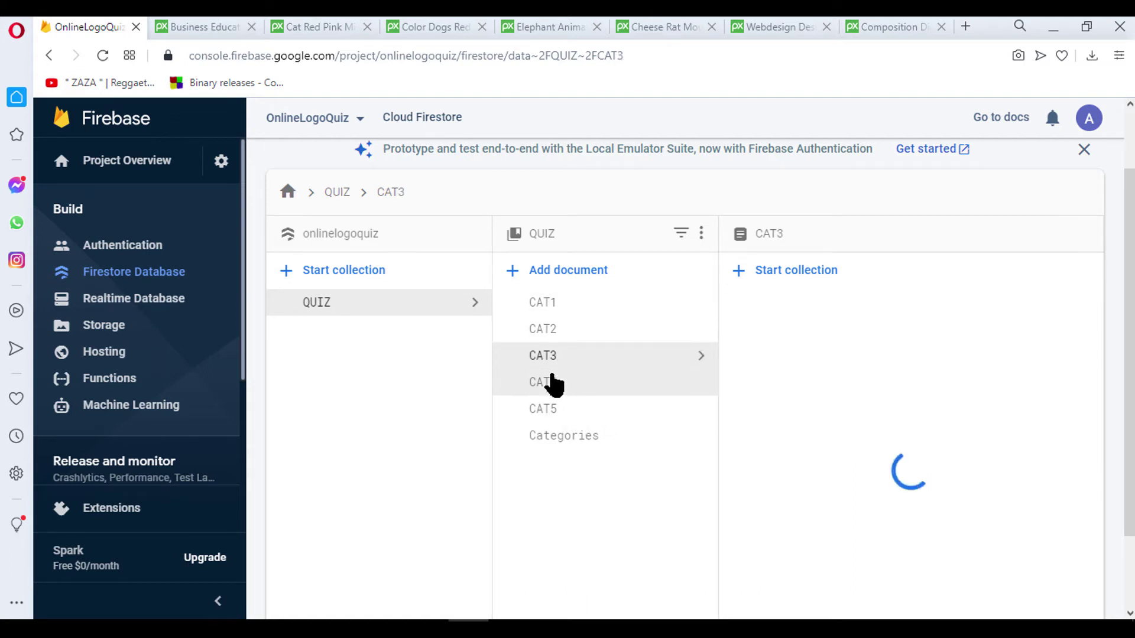
{"action": "left_click", "coordinate": [553, 382]}
{"action": "left_click", "coordinate": [555, 408]}
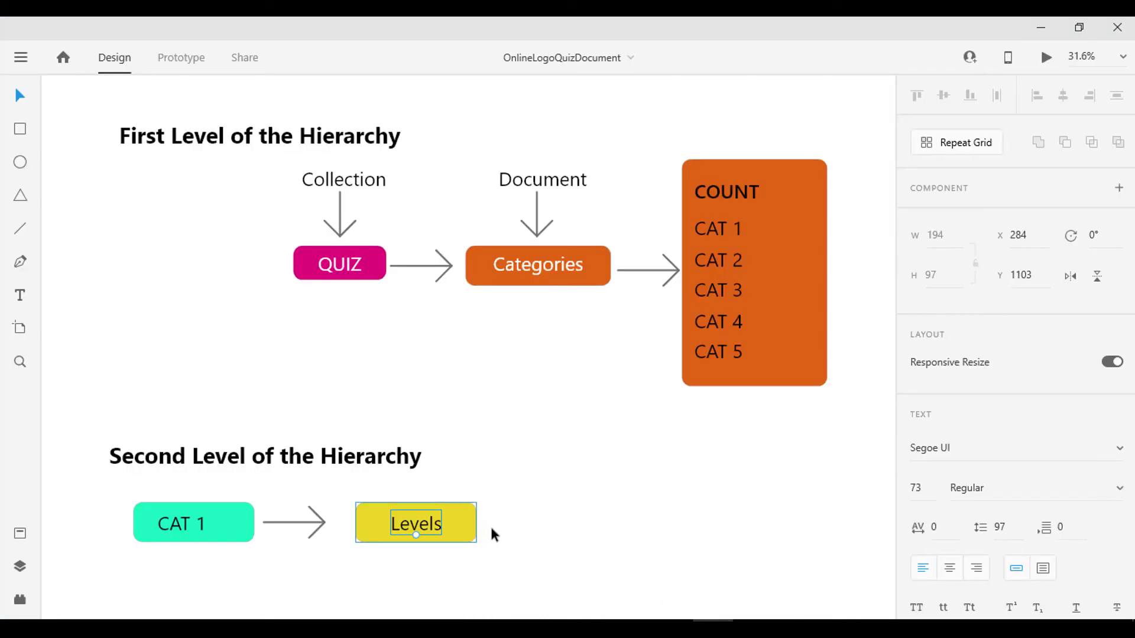
Step: Scroll to the XD diagram's Second Level (CAT 1 → Levels), then minimize Adobe XD
{"action": "scroll", "coordinate": [588, 458], "scroll_direction": "down", "scroll_amount": 5}
{"action": "scroll", "coordinate": [588, 458], "scroll_direction": "right", "scroll_amount": 2}
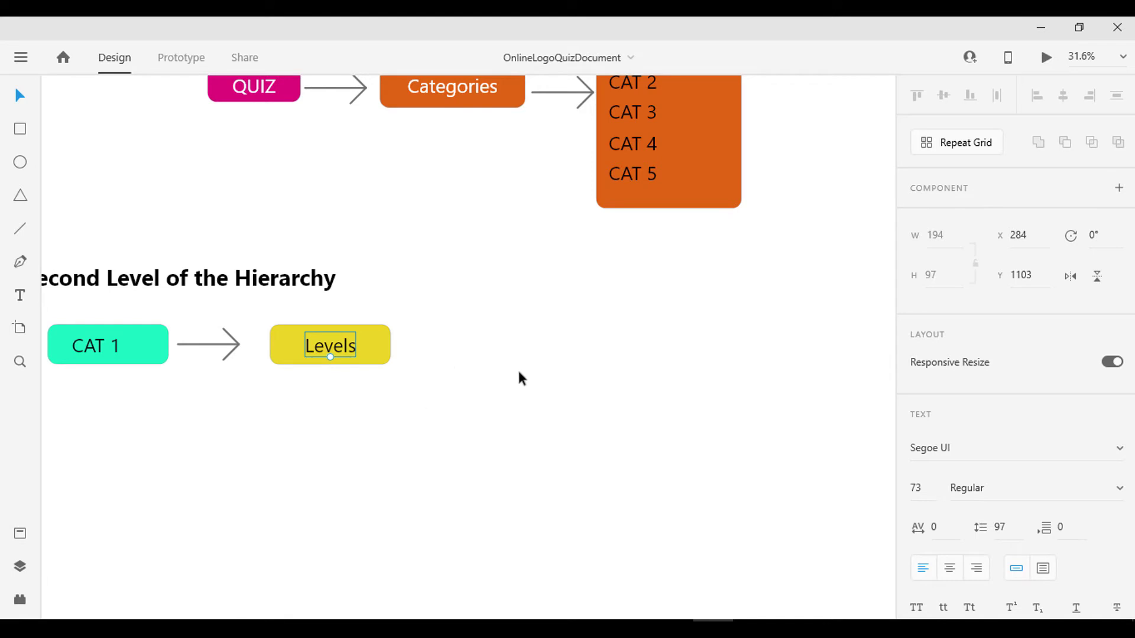
{"action": "left_click", "coordinate": [1042, 30]}
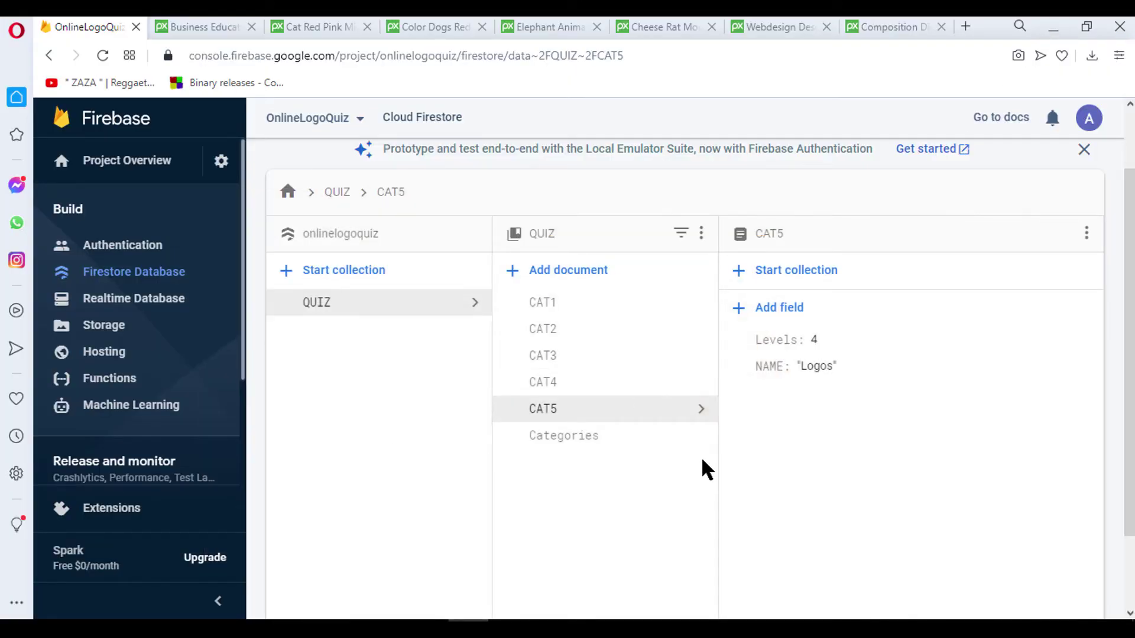
Step: After browsing CAT1–CAT4, open the Start a collection dialog under /QUIZ/CAT1
{"action": "left_click", "coordinate": [556, 309]}
{"action": "left_click", "coordinate": [556, 331]}
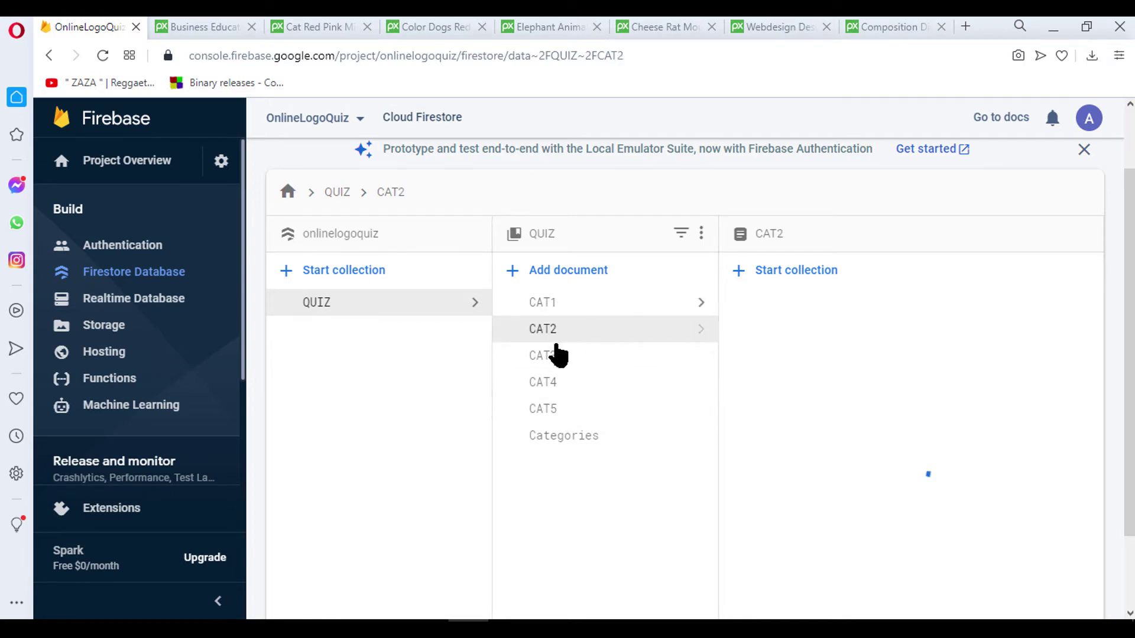
{"action": "left_click", "coordinate": [556, 358]}
{"action": "left_click", "coordinate": [555, 384]}
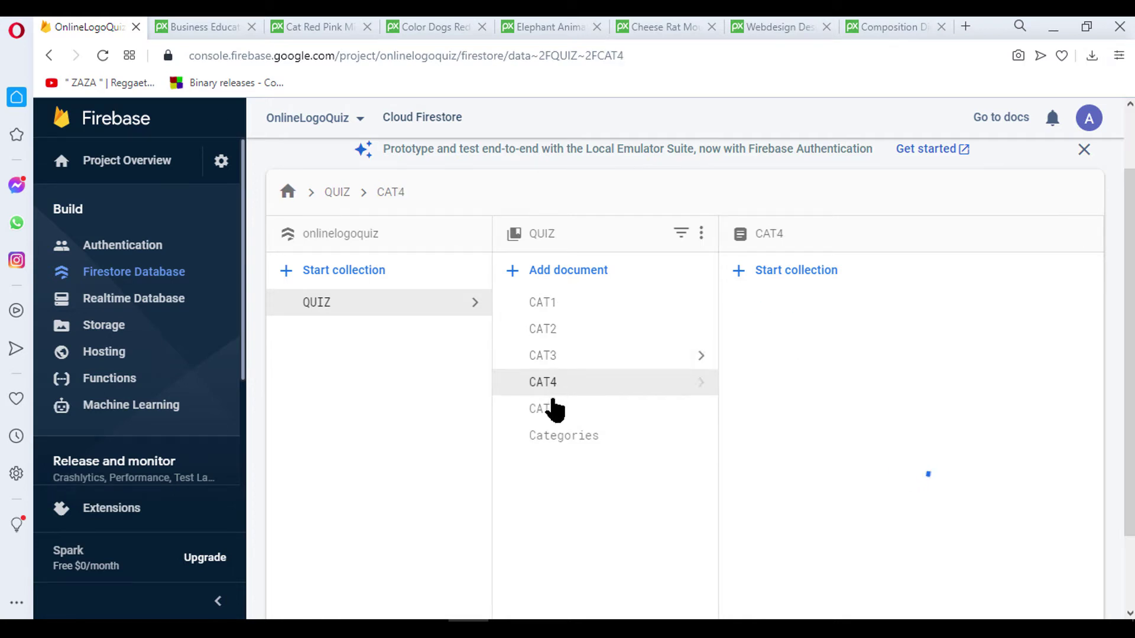
{"action": "left_click", "coordinate": [540, 315]}
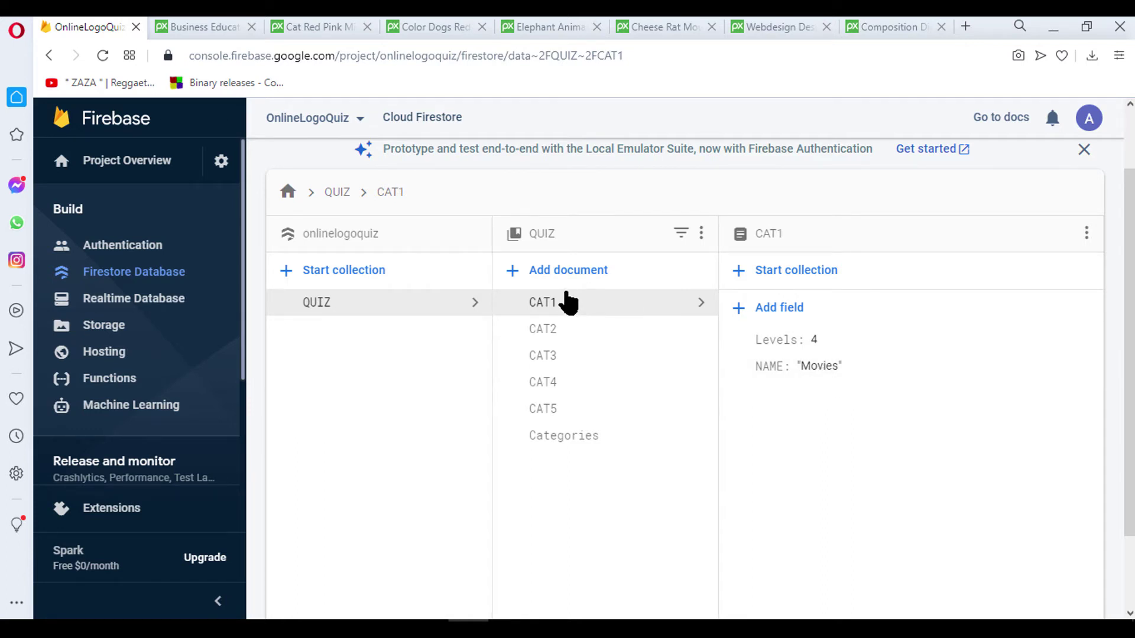
{"action": "left_click", "coordinate": [784, 278]}
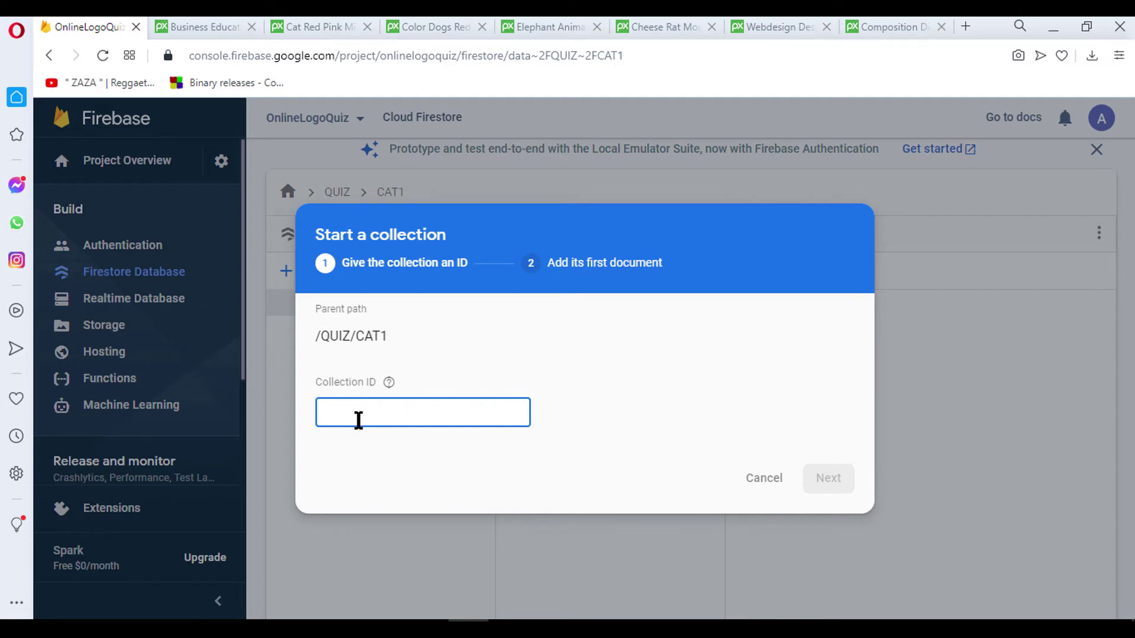
Step: Create a Level1 collection under QUIZ/CAT1 with QUESTION1 as its first document ID
{"action": "type", "text": "Level1"}
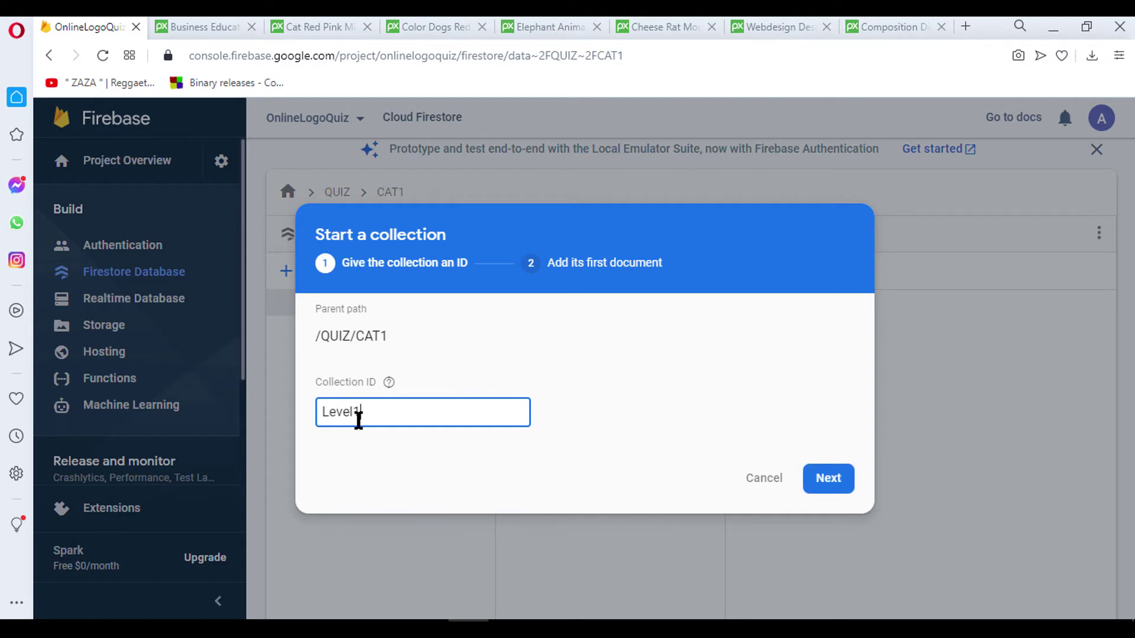
{"action": "left_click", "coordinate": [828, 479]}
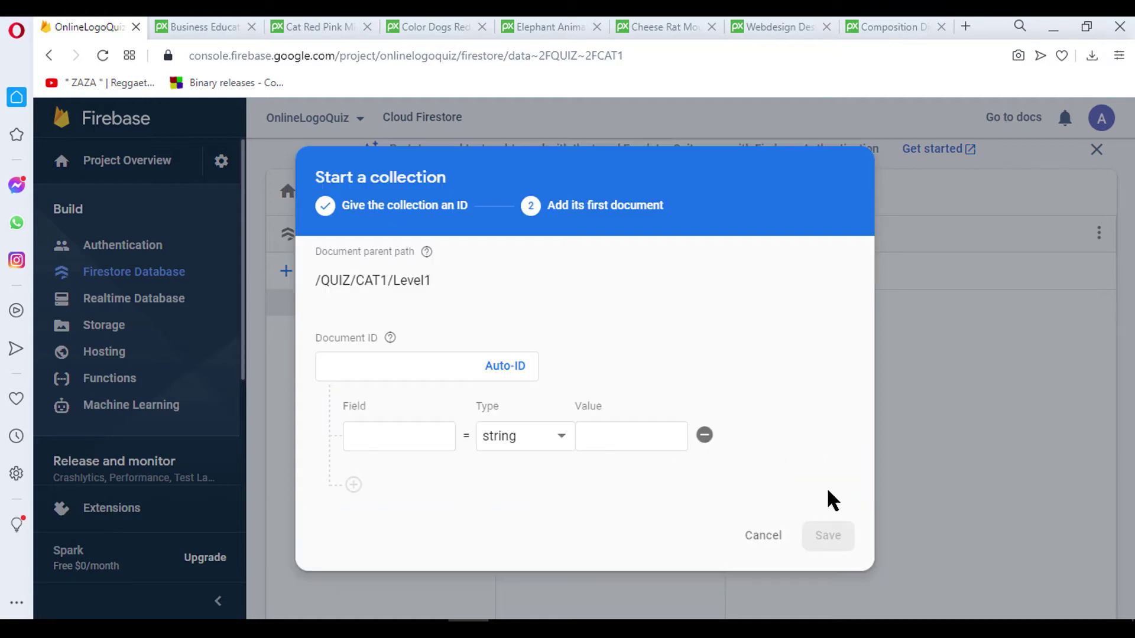
{"action": "left_click", "coordinate": [378, 355]}
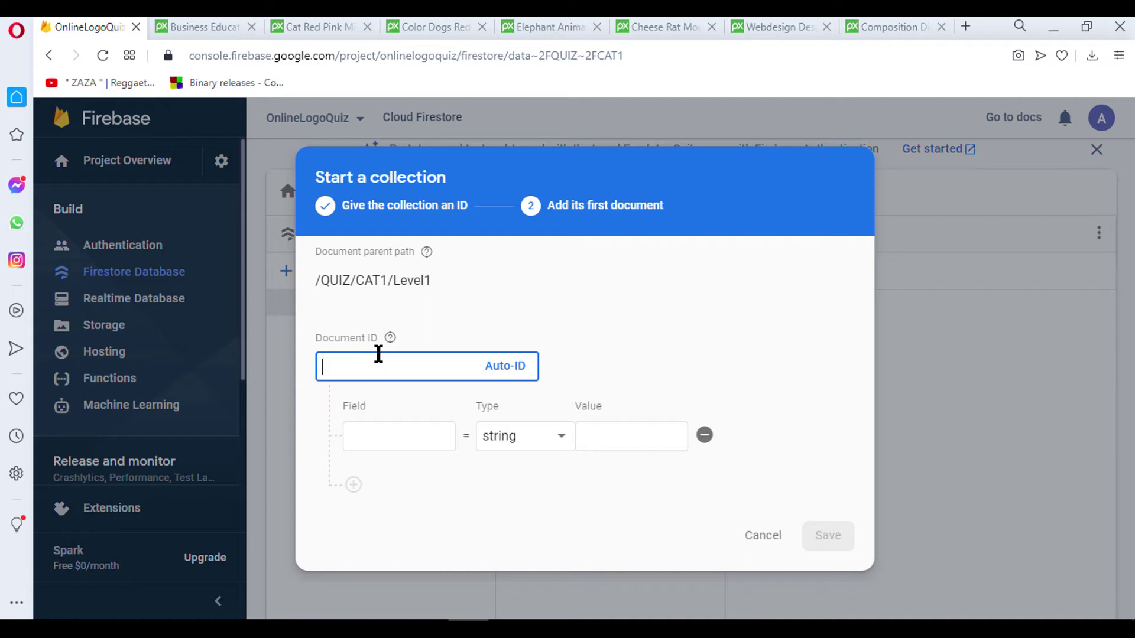
{"action": "type", "text": "QU"}
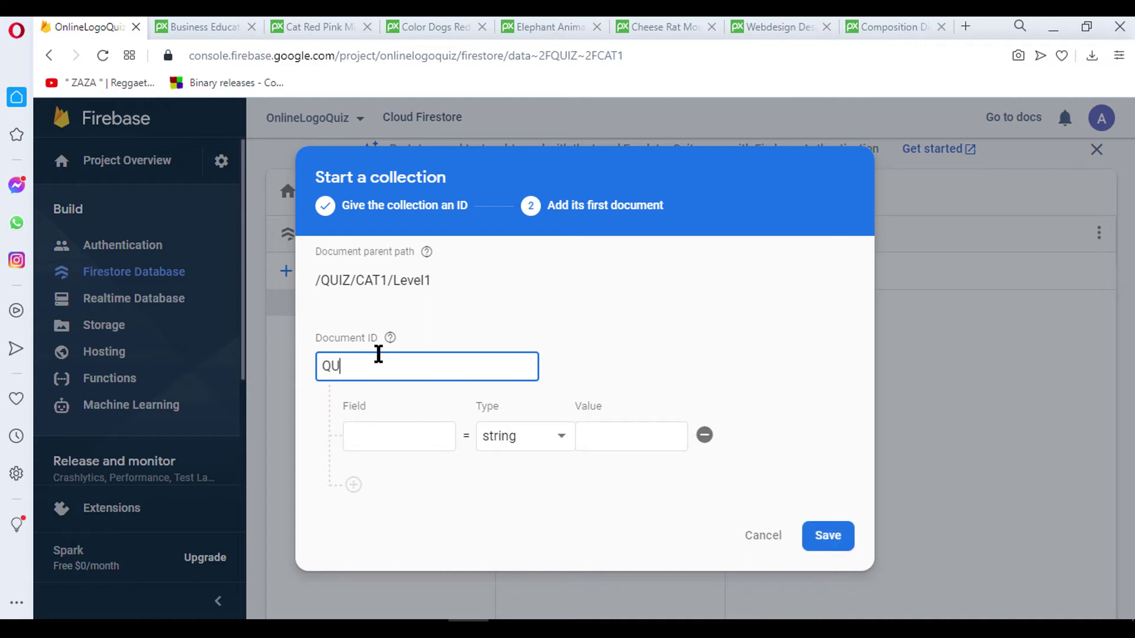
{"action": "type", "text": "ESTION1"}
{"action": "left_click", "coordinate": [378, 428]}
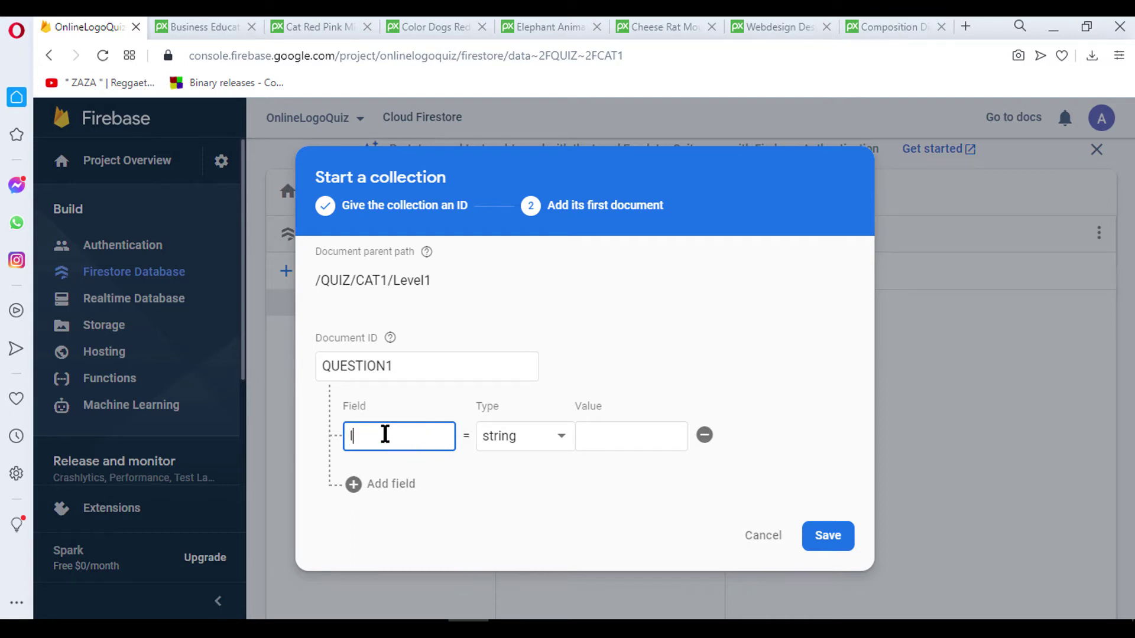
Step: Add the string fields IMAGELOGO, A, B and C to QUESTION1
{"action": "type", "text": "IMAGELO"}
{"action": "type", "text": "GO"}
{"action": "left_click", "coordinate": [354, 484]}
{"action": "left_click", "coordinate": [394, 471]}
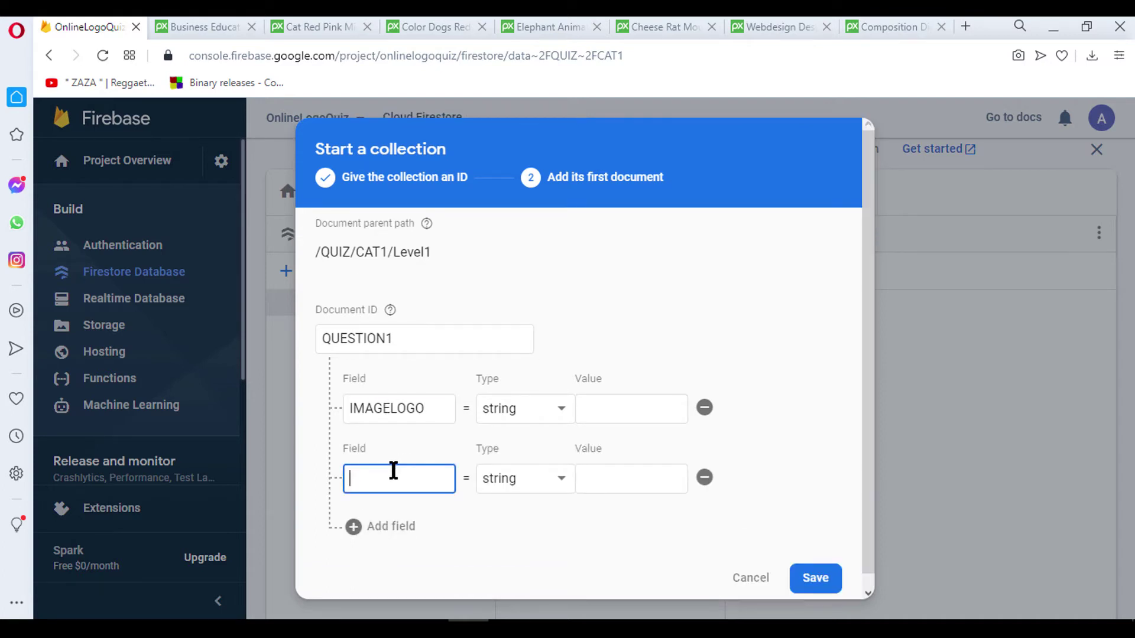
{"action": "type", "text": "A"}
{"action": "left_click", "coordinate": [362, 515]}
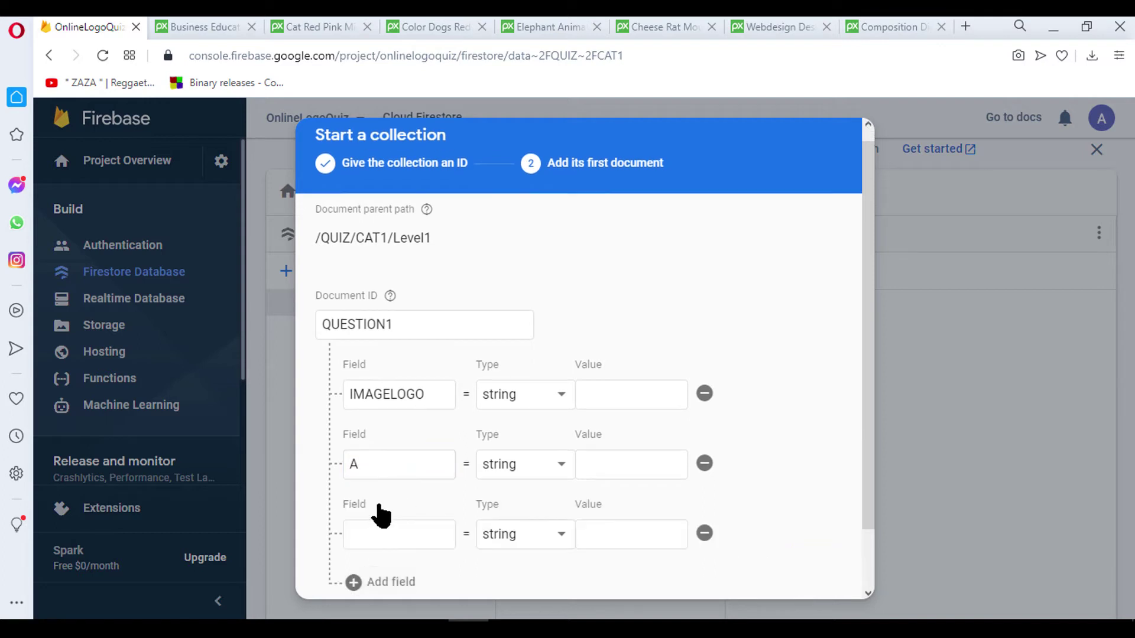
{"action": "type", "text": "B"}
{"action": "scroll", "coordinate": [406, 514], "scroll_direction": "down", "scroll_amount": 1}
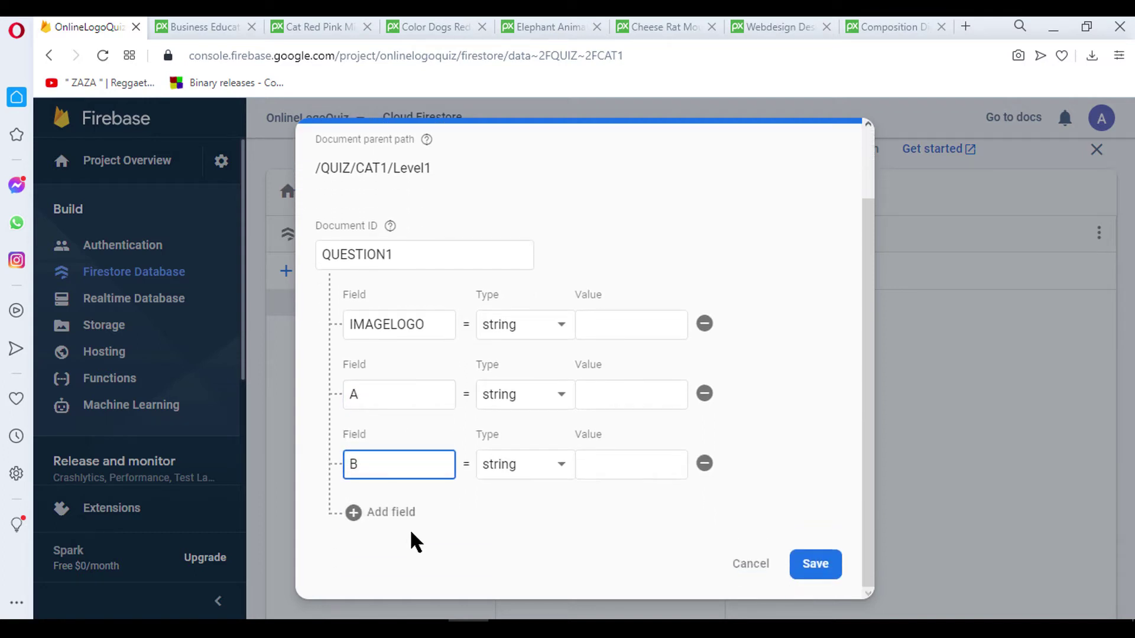
{"action": "left_click", "coordinate": [402, 513]}
{"action": "left_click", "coordinate": [376, 528]}
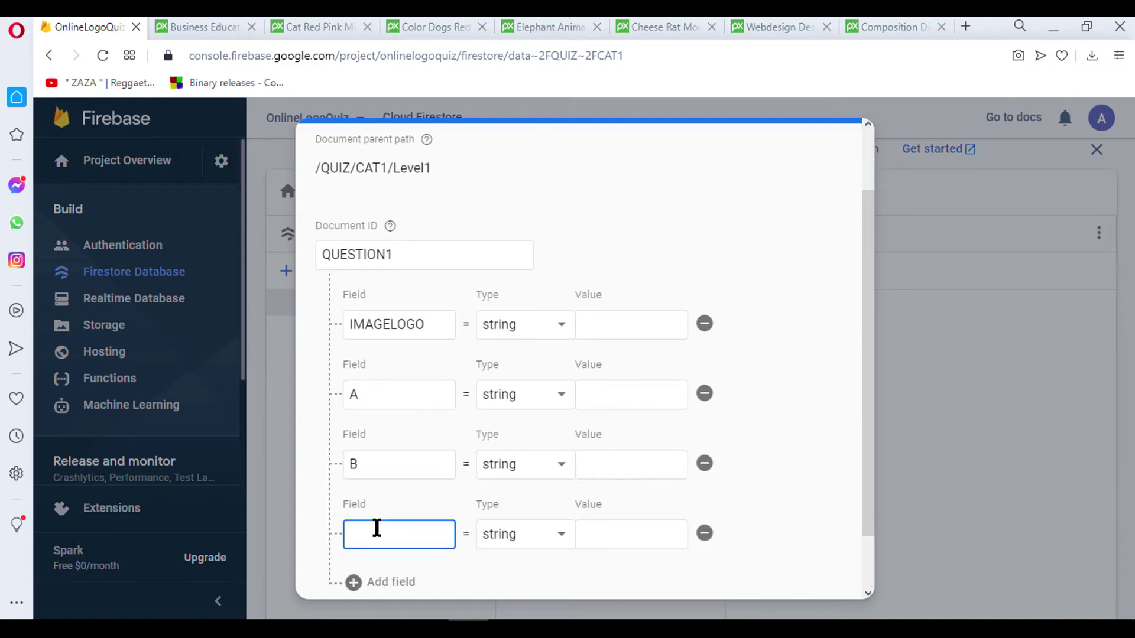
{"action": "scroll", "coordinate": [435, 514], "scroll_direction": "down", "scroll_amount": 1}
{"action": "type", "text": "C"}
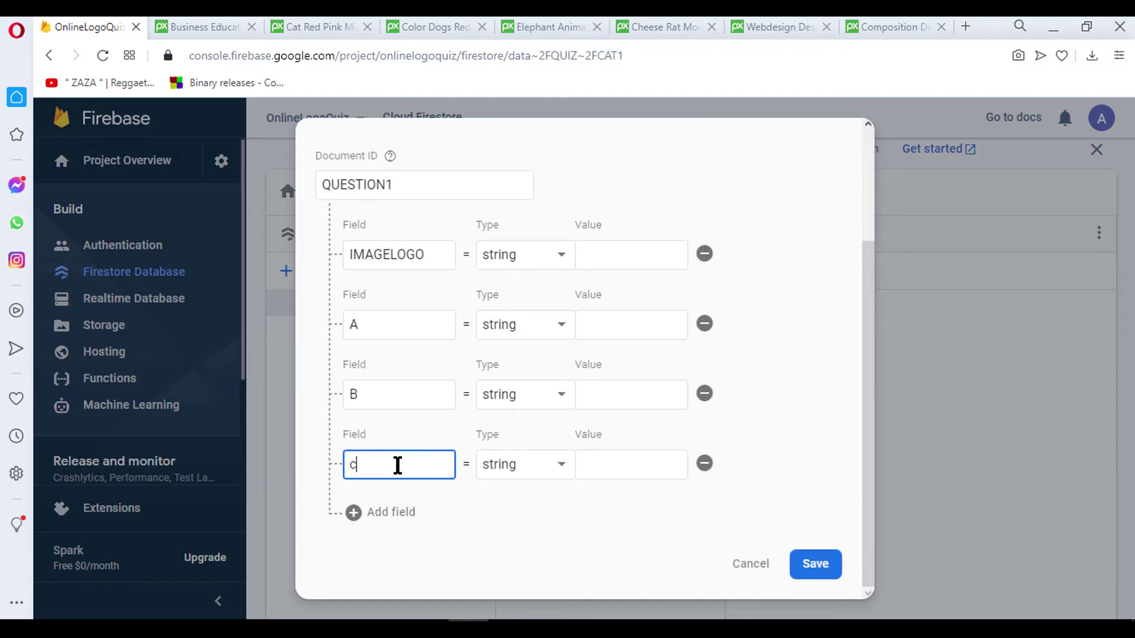
Step: Add the remaining fields D, ANSWER and QUESTION
{"action": "left_click", "coordinate": [399, 514]}
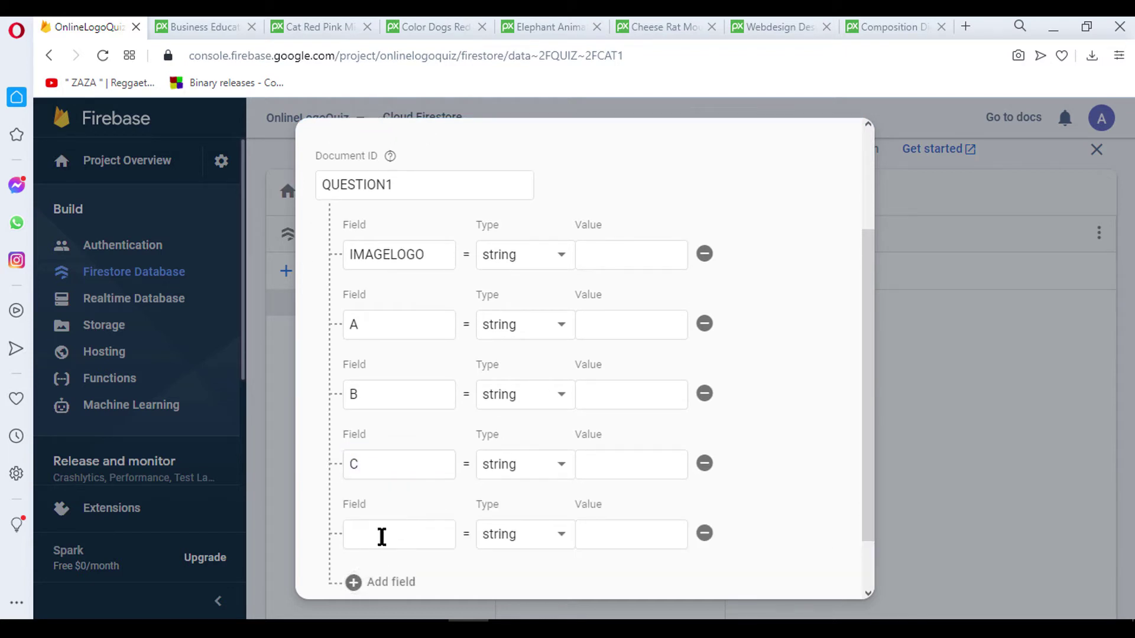
{"action": "left_click", "coordinate": [381, 535]}
{"action": "type", "text": "D"}
{"action": "scroll", "coordinate": [386, 536], "scroll_direction": "down", "scroll_amount": 1}
{"action": "left_click", "coordinate": [385, 512]}
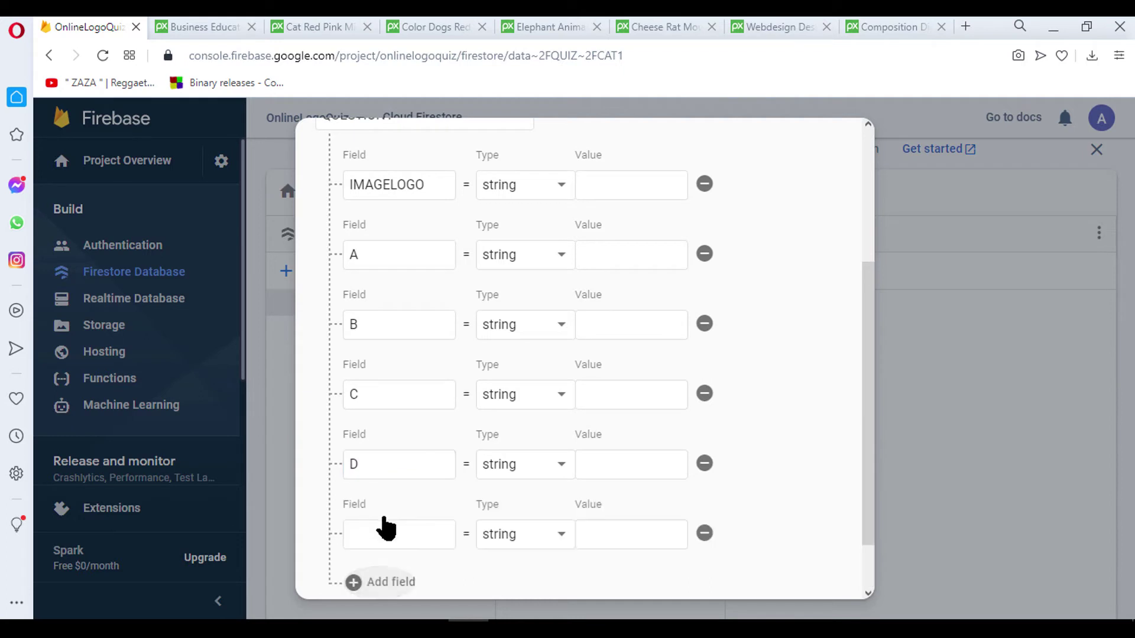
{"action": "left_click", "coordinate": [386, 534]}
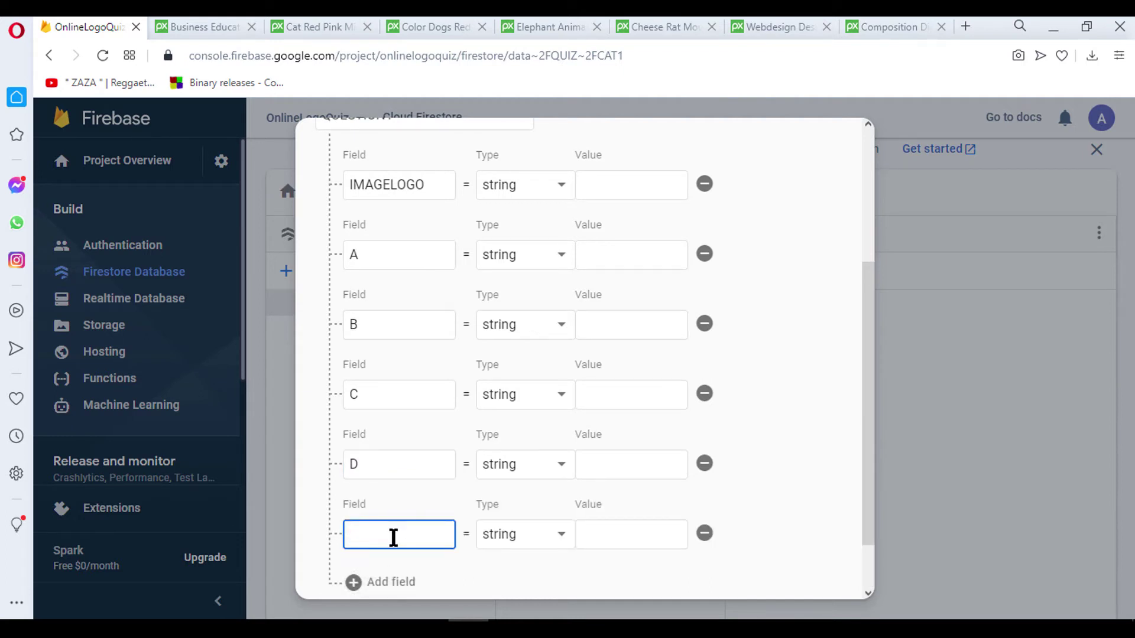
{"action": "type", "text": "ANS"}
{"action": "type", "text": "WER"}
{"action": "scroll", "coordinate": [444, 491], "scroll_direction": "down", "scroll_amount": 2}
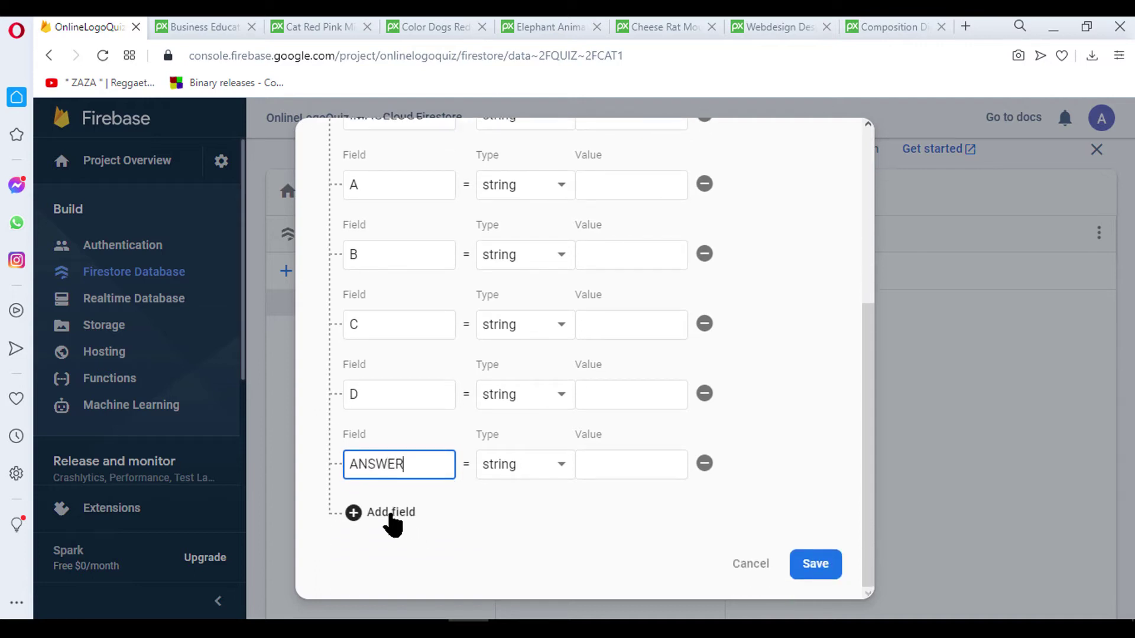
{"action": "left_click", "coordinate": [390, 513]}
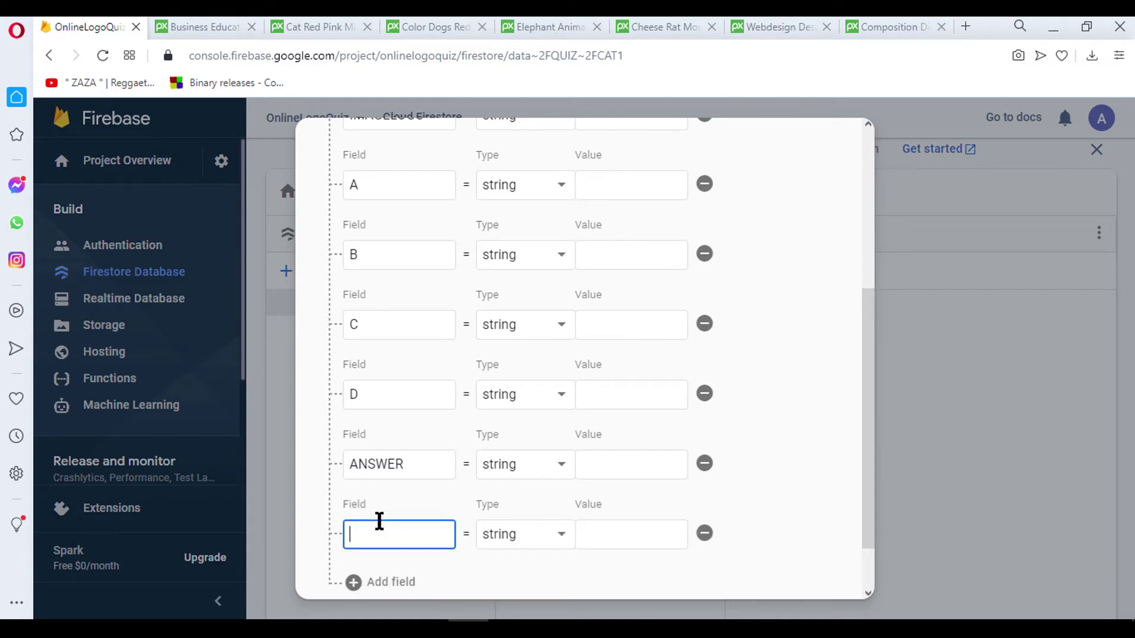
{"action": "type", "text": "QUE"}
{"action": "type", "text": "TIN"}
{"action": "type", "text": "ON"}
Step: Enter 'Guess the Logo?' as the QUESTION value and 3 as the ANSWER value
{"action": "scroll", "coordinate": [590, 299], "scroll_direction": "up", "scroll_amount": 2}
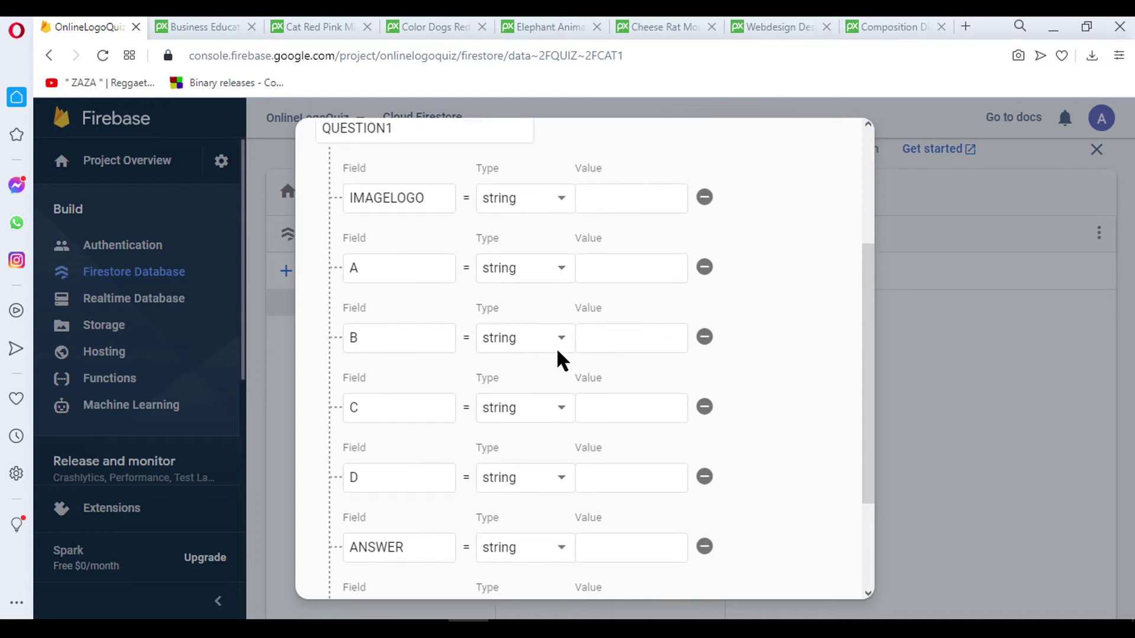
{"action": "scroll", "coordinate": [480, 277], "scroll_direction": "down", "scroll_amount": 2}
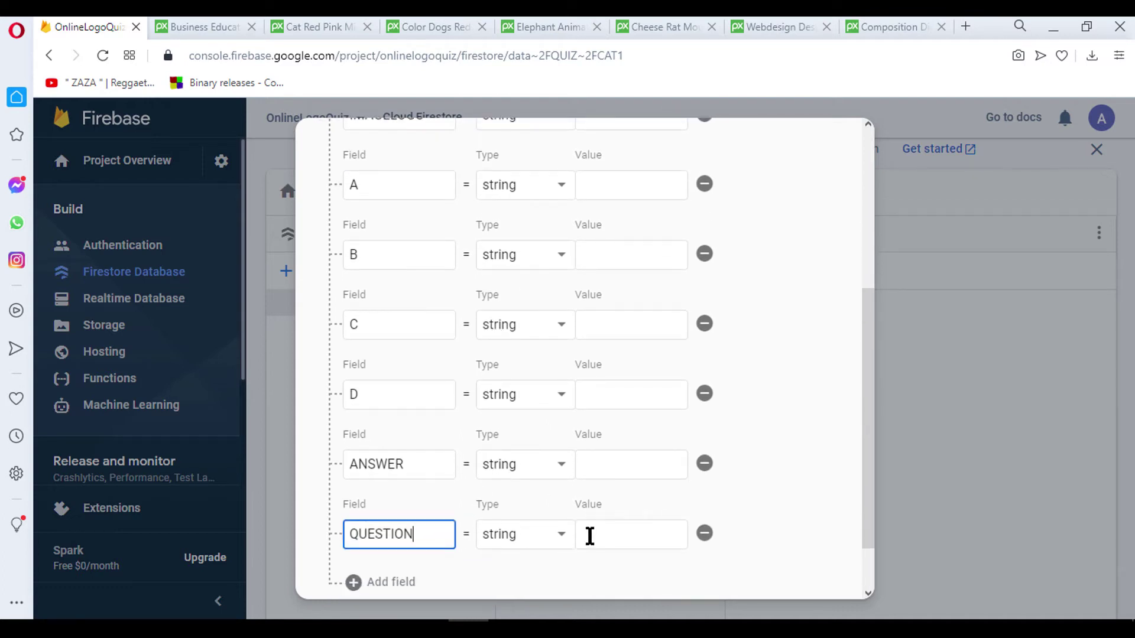
{"action": "left_click", "coordinate": [609, 531]}
{"action": "type", "text": "GUes"}
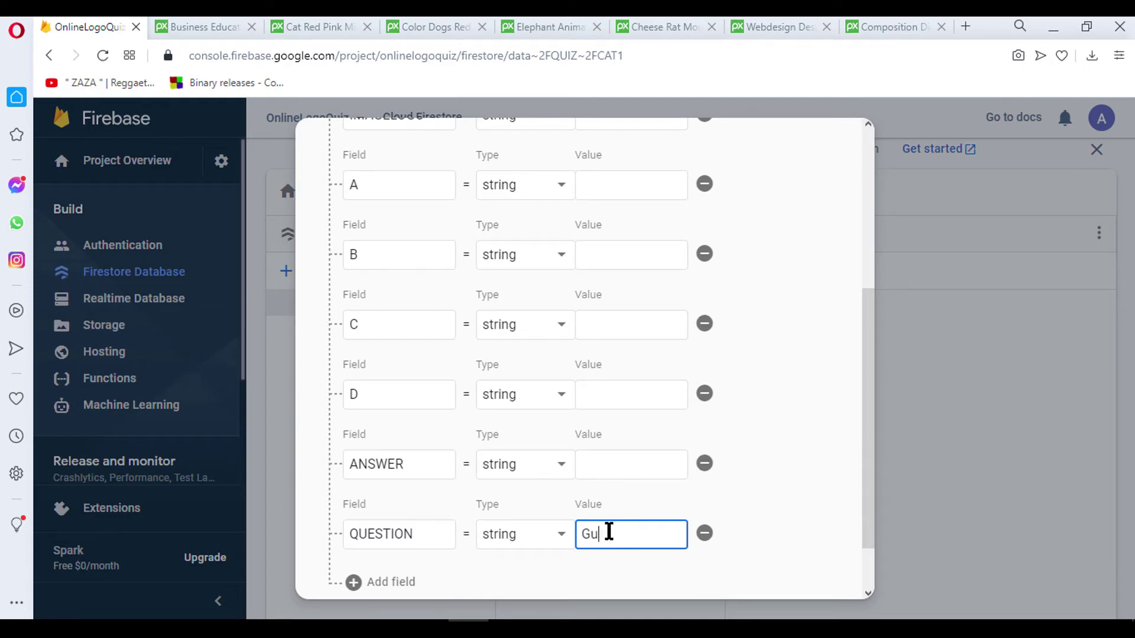
{"action": "type", "text": "ess ht"}
{"action": "key", "text": "BackSpace"}
{"action": "type", "text": "the Logo?"}
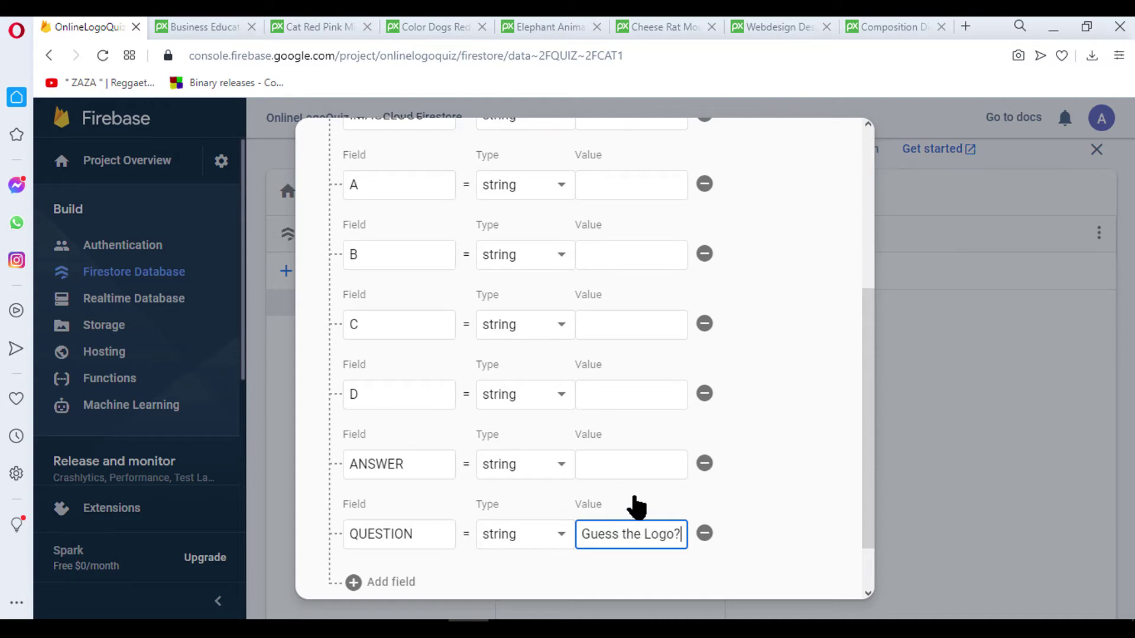
{"action": "left_click", "coordinate": [607, 458]}
{"action": "type", "text": "3"}
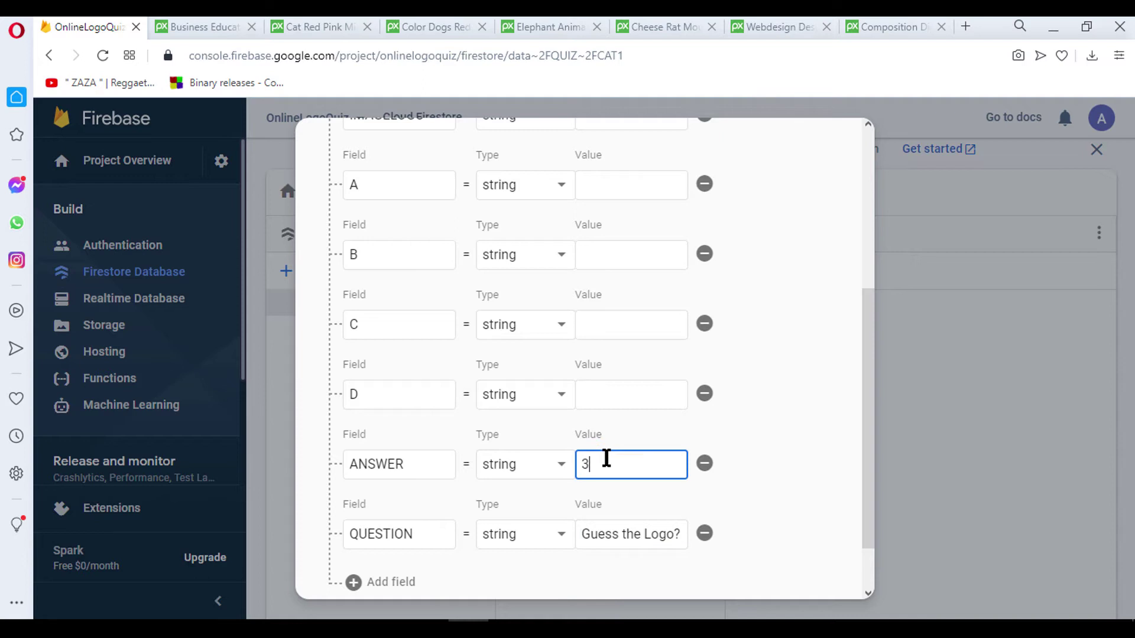
{"action": "left_click", "coordinate": [607, 399]}
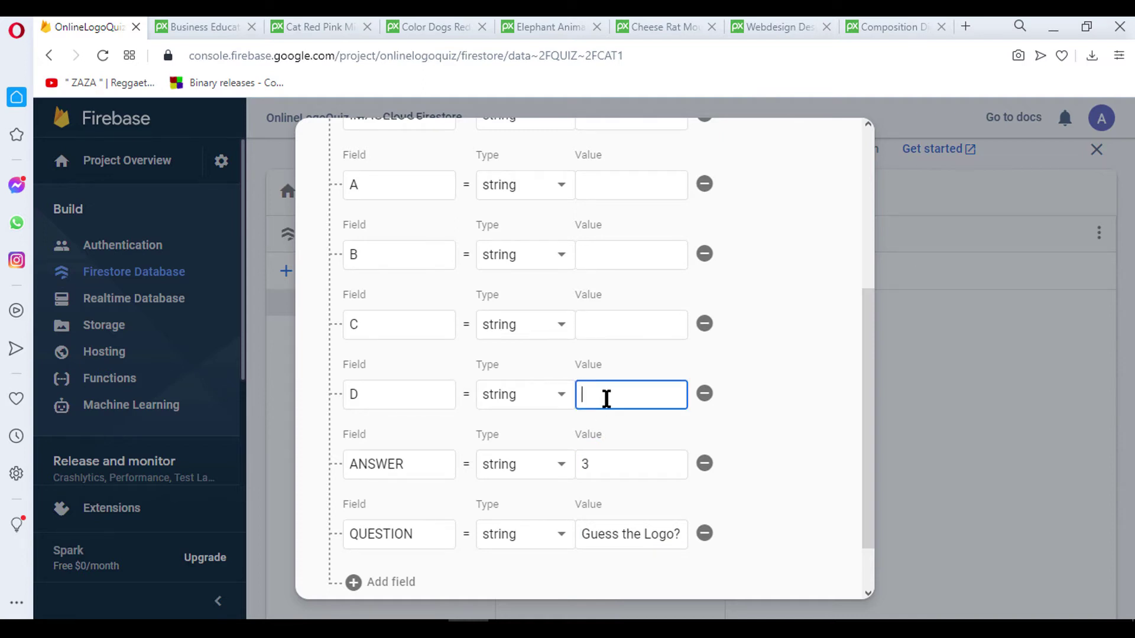
{"action": "scroll", "coordinate": [532, 366], "scroll_direction": "up", "scroll_amount": 3}
{"action": "left_click", "coordinate": [601, 281]}
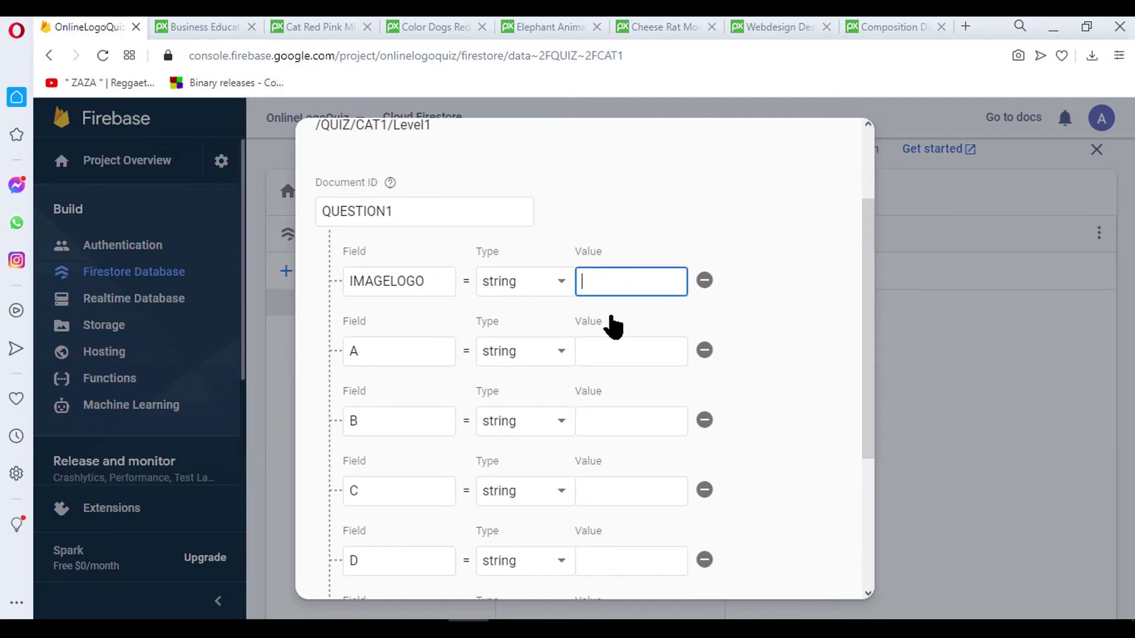
Step: Find the monster logo among the open Pixabay pages and copy its image address
{"action": "left_click", "coordinate": [204, 26]}
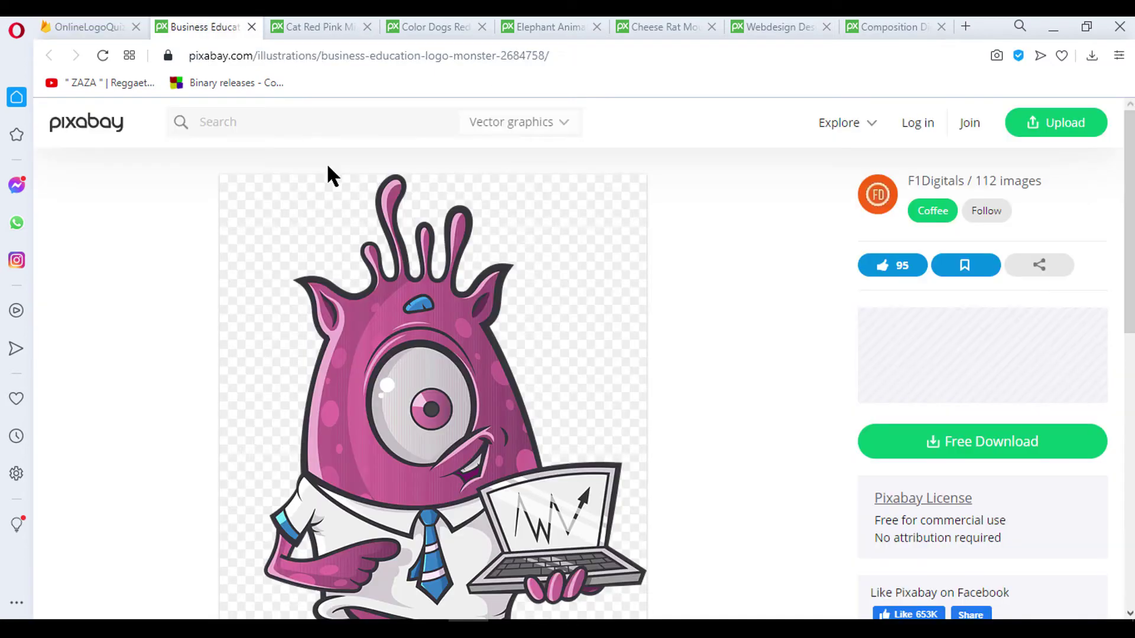
{"action": "left_click", "coordinate": [325, 24]}
{"action": "left_click", "coordinate": [436, 25]}
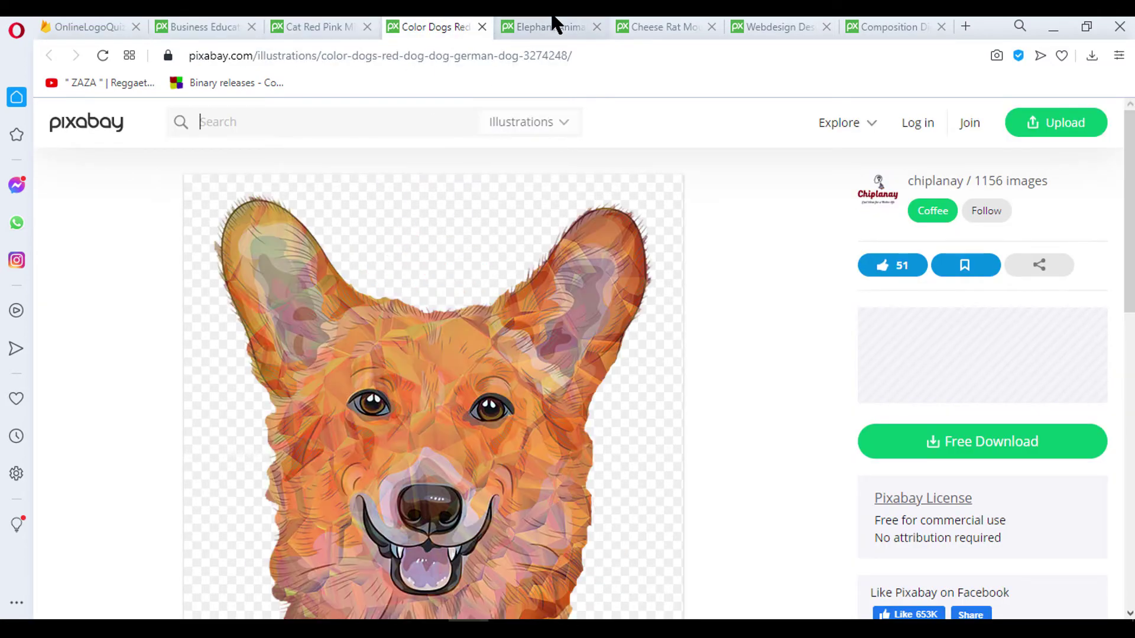
{"action": "left_click", "coordinate": [554, 25]}
{"action": "left_click", "coordinate": [658, 24]}
{"action": "left_click", "coordinate": [780, 25]}
{"action": "left_click", "coordinate": [886, 26]}
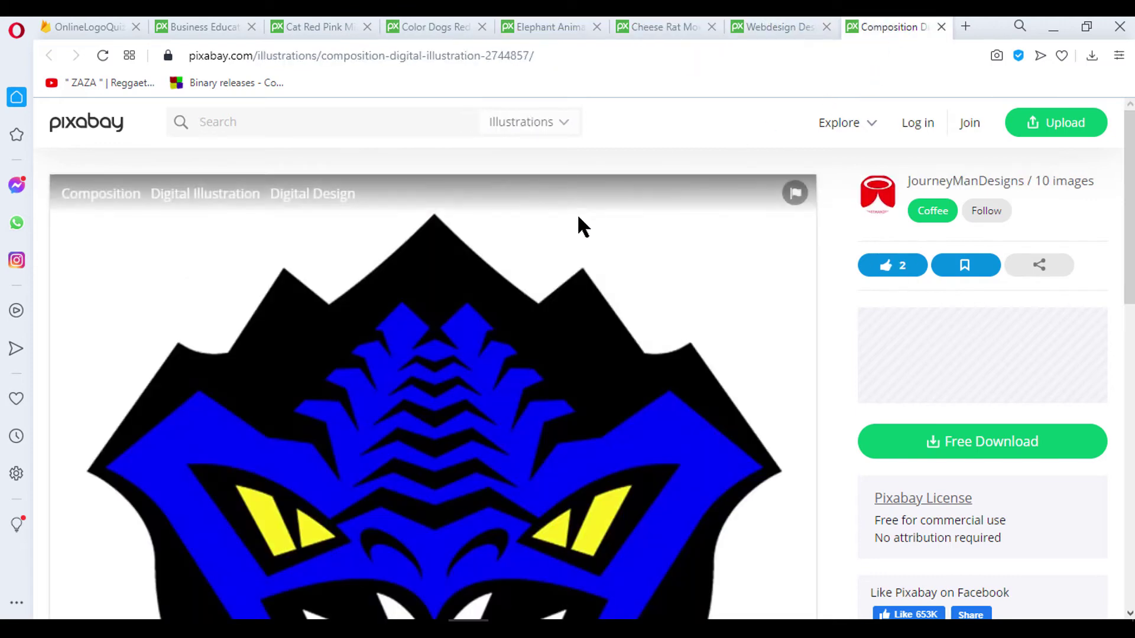
{"action": "left_click", "coordinate": [198, 26]}
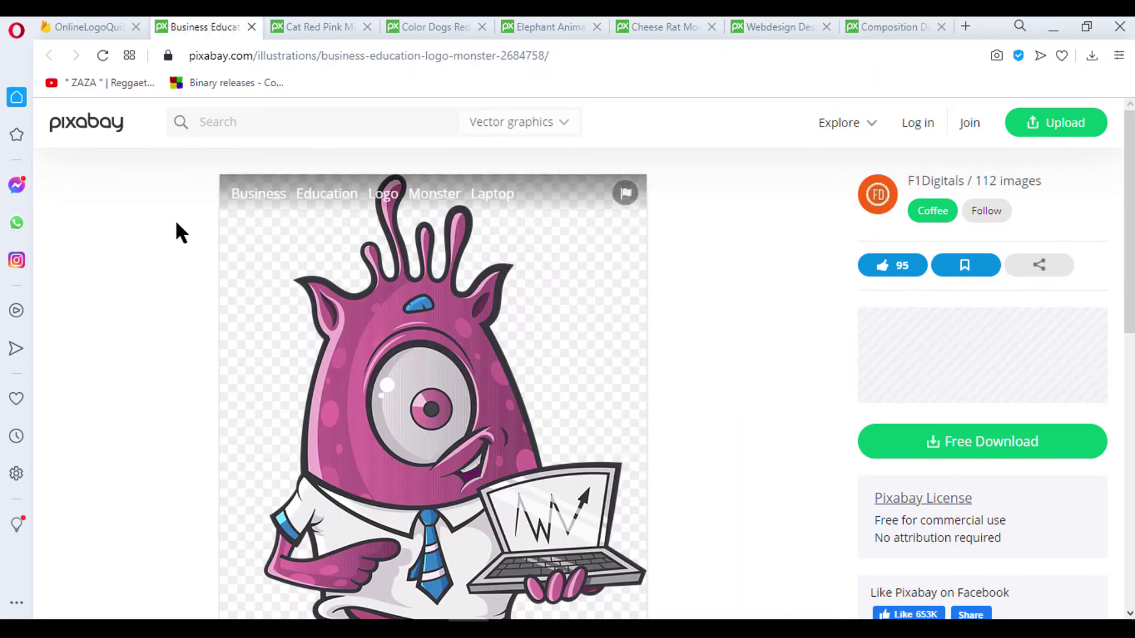
{"action": "scroll", "coordinate": [445, 284], "scroll_direction": "down", "scroll_amount": 2}
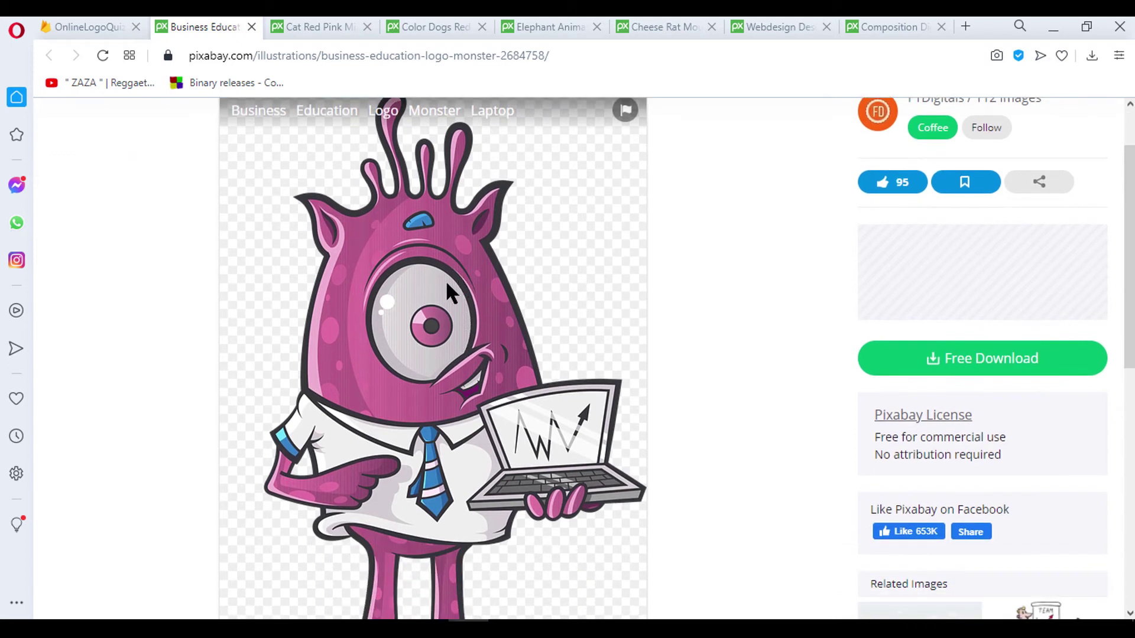
{"action": "right_click", "coordinate": [407, 275]}
{"action": "left_click", "coordinate": [482, 348]}
Step: Paste the monster image URL into the IMAGELOGO value in Firestore
{"action": "left_click", "coordinate": [88, 27]}
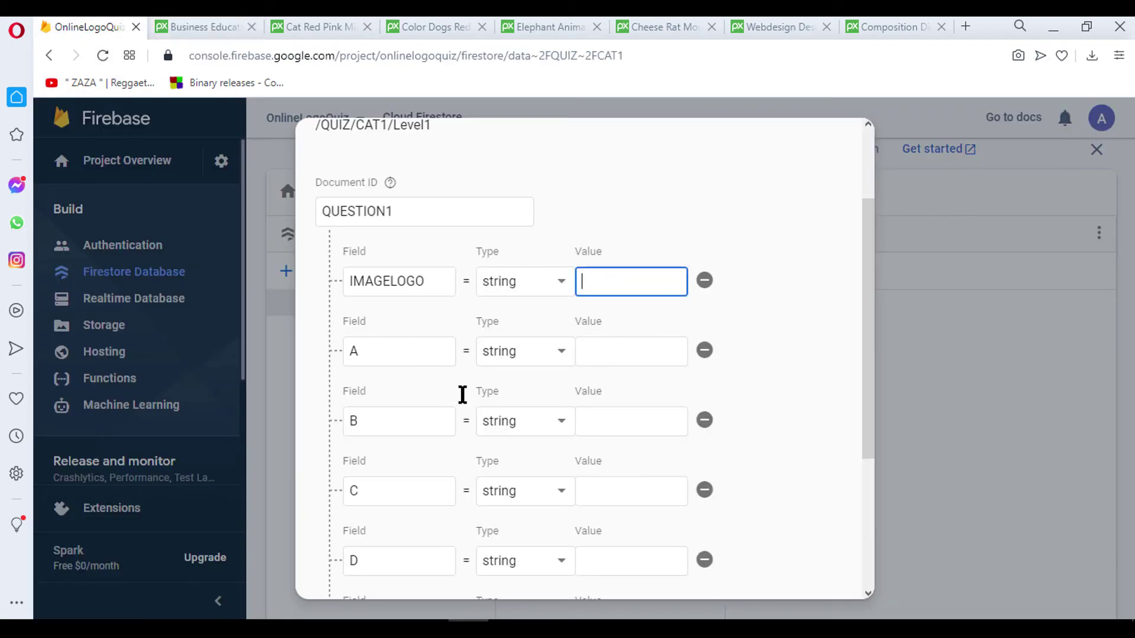
{"action": "right_click", "coordinate": [608, 281]}
{"action": "left_click", "coordinate": [653, 385]}
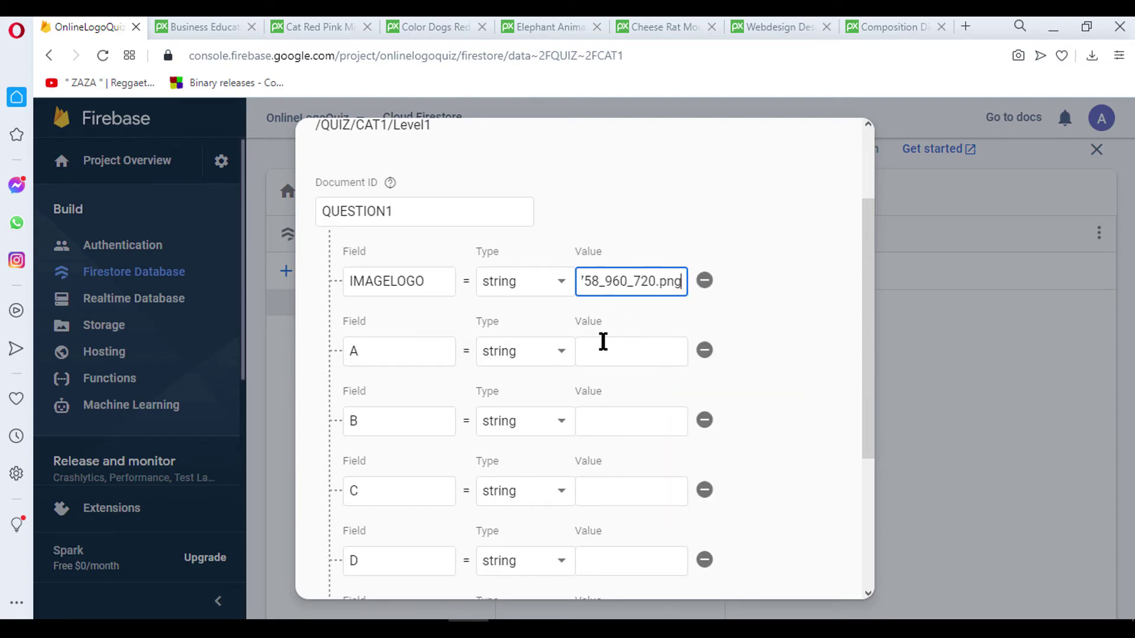
{"action": "left_click", "coordinate": [219, 27]}
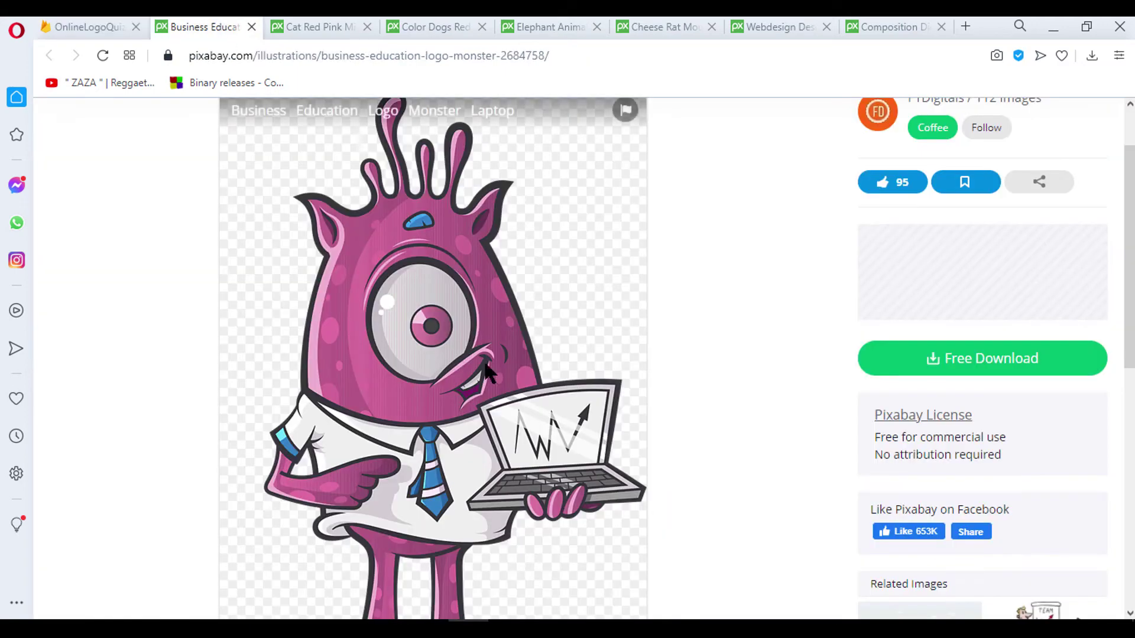
{"action": "left_click", "coordinate": [101, 26]}
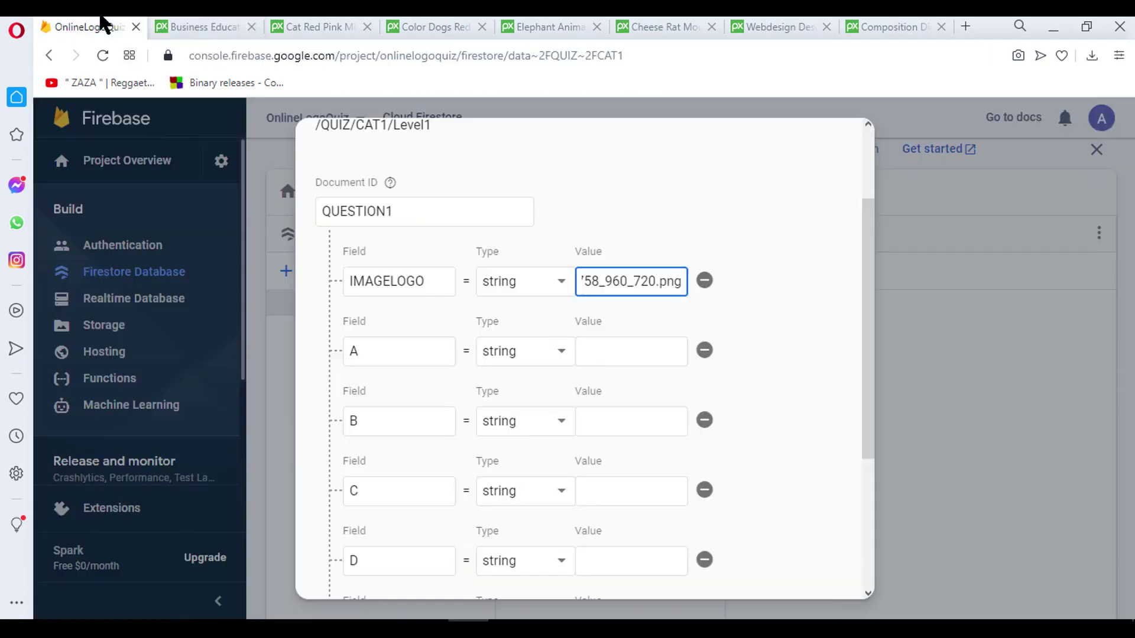
Step: Enter Creature for option C, Cute for B and Cat for A
{"action": "left_click", "coordinate": [604, 491]}
{"action": "type", "text": "CR"}
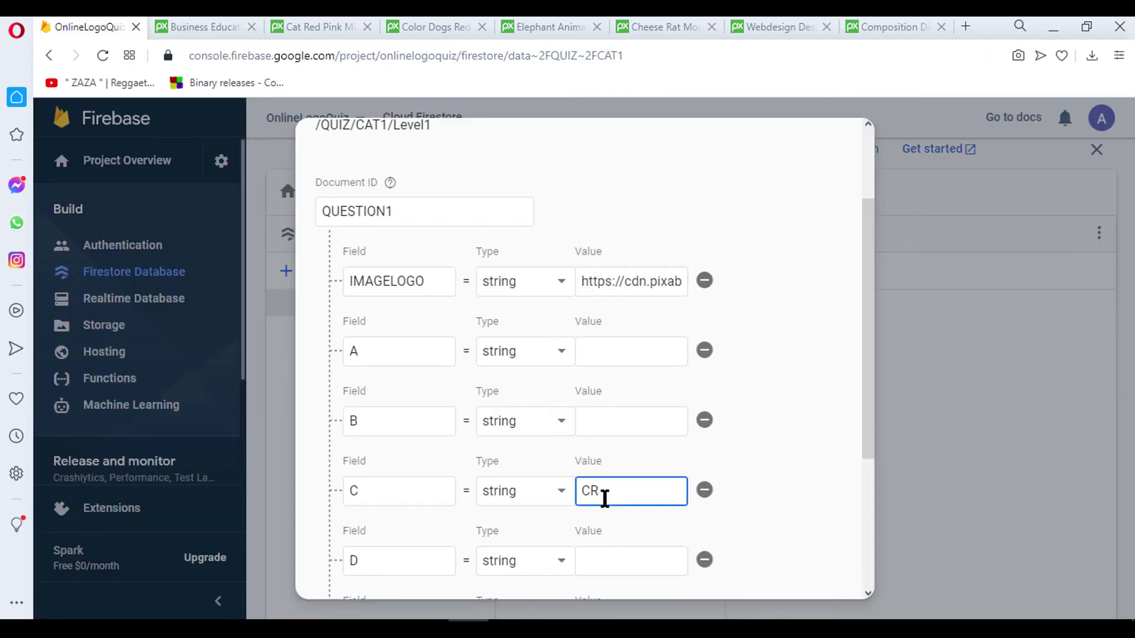
{"action": "key", "text": "BackSpace"}
{"action": "type", "text": "reat"}
{"action": "type", "text": "ure"}
{"action": "left_click", "coordinate": [621, 431]}
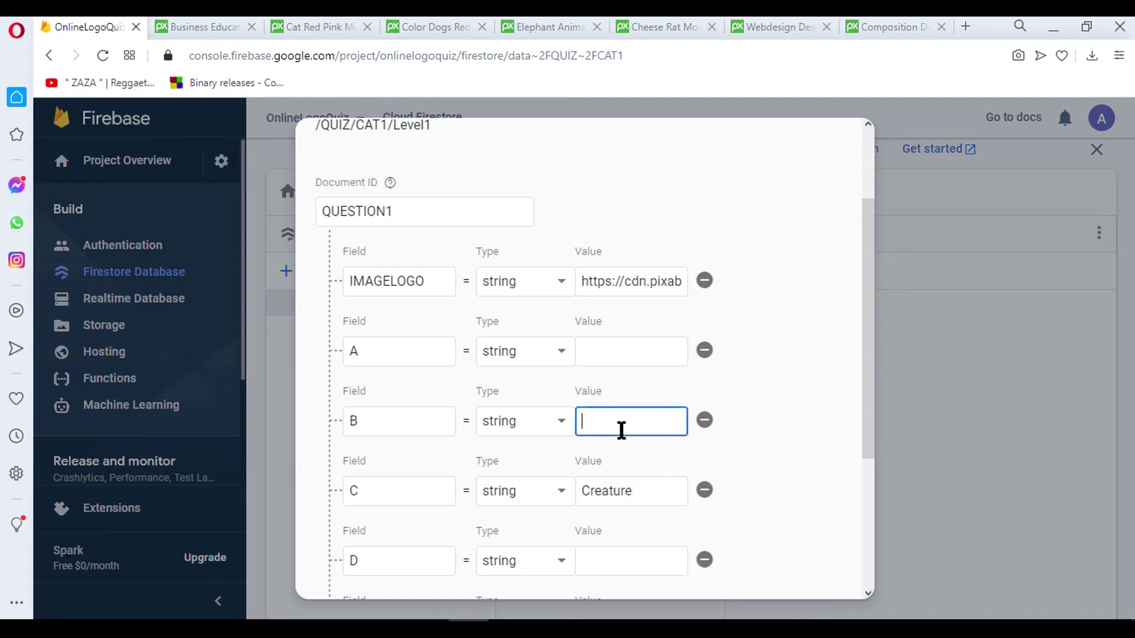
{"action": "type", "text": "Cure"}
{"action": "key", "text": "BackSpace"}
{"action": "type", "text": "ute"}
{"action": "left_click", "coordinate": [608, 354]}
{"action": "type", "text": "C"}
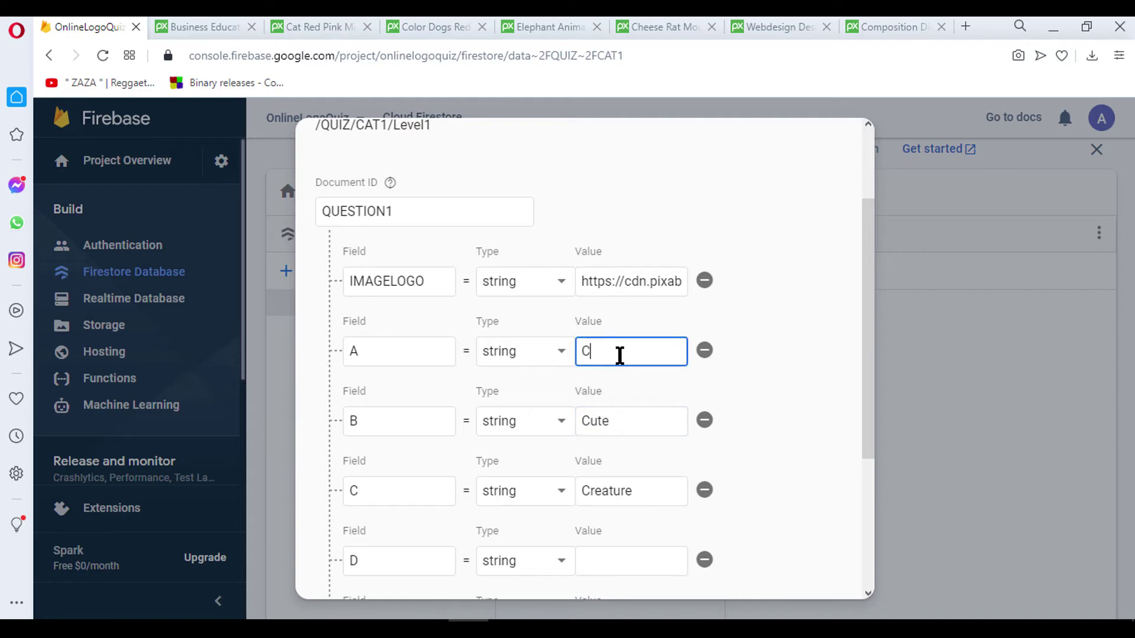
{"action": "type", "text": "at"}
Step: Enter Camel for option D and save the QUESTION1 document
{"action": "scroll", "coordinate": [614, 367], "scroll_direction": "down", "scroll_amount": 4}
{"action": "left_click", "coordinate": [615, 323]}
{"action": "type", "text": "C"}
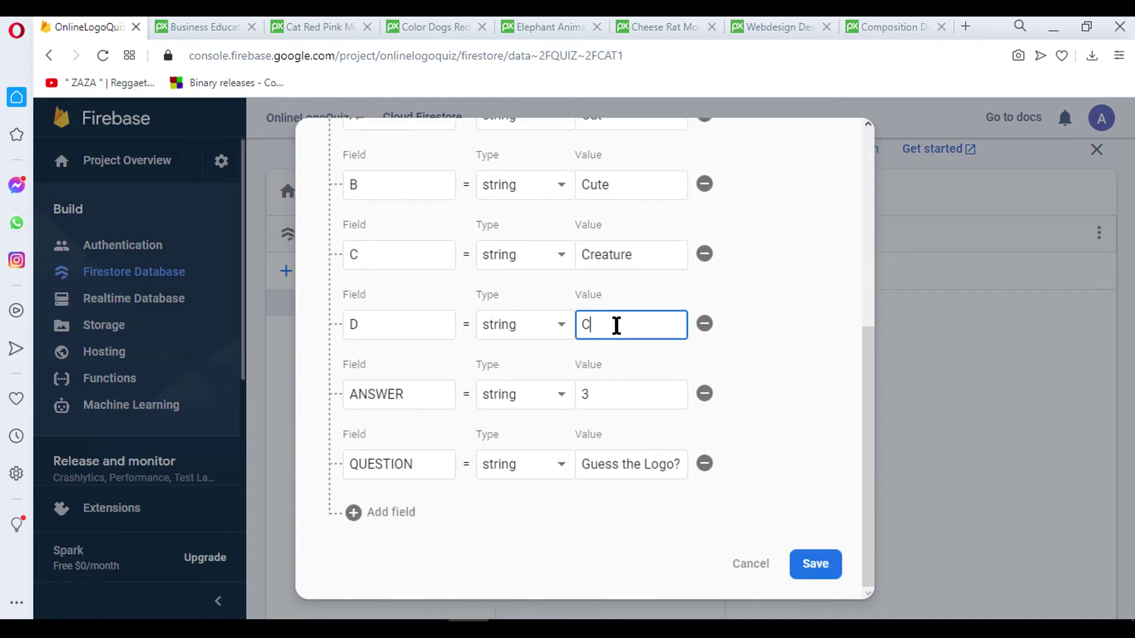
{"action": "type", "text": "amel"}
{"action": "scroll", "coordinate": [616, 325], "scroll_direction": "up", "scroll_amount": 1}
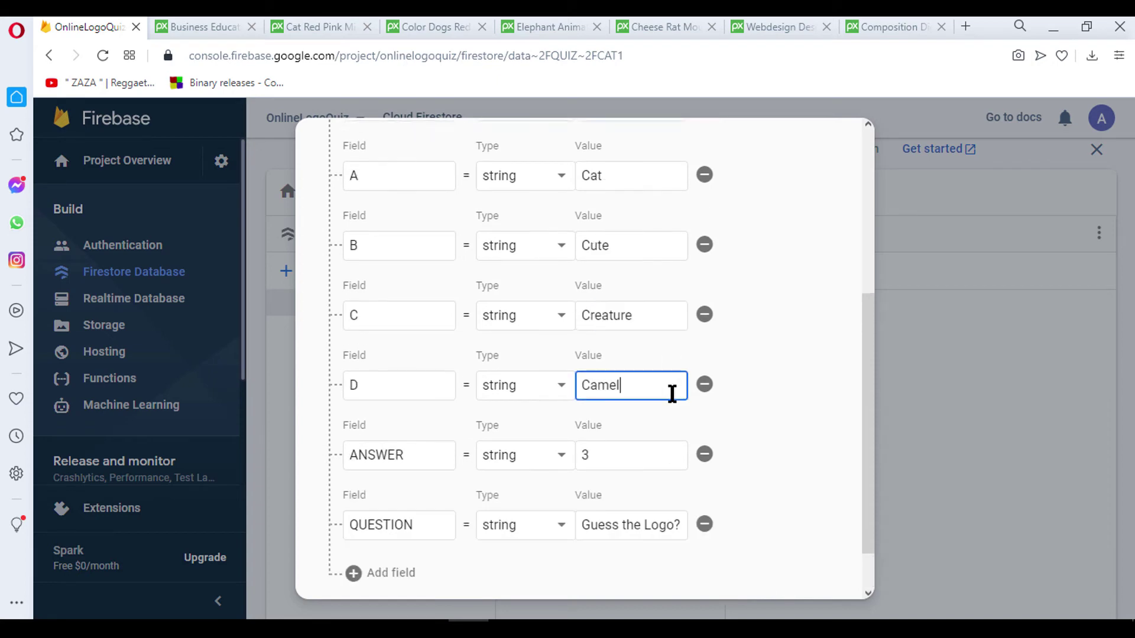
{"action": "scroll", "coordinate": [650, 366], "scroll_direction": "up", "scroll_amount": 2}
{"action": "scroll", "coordinate": [601, 408], "scroll_direction": "down", "scroll_amount": 3}
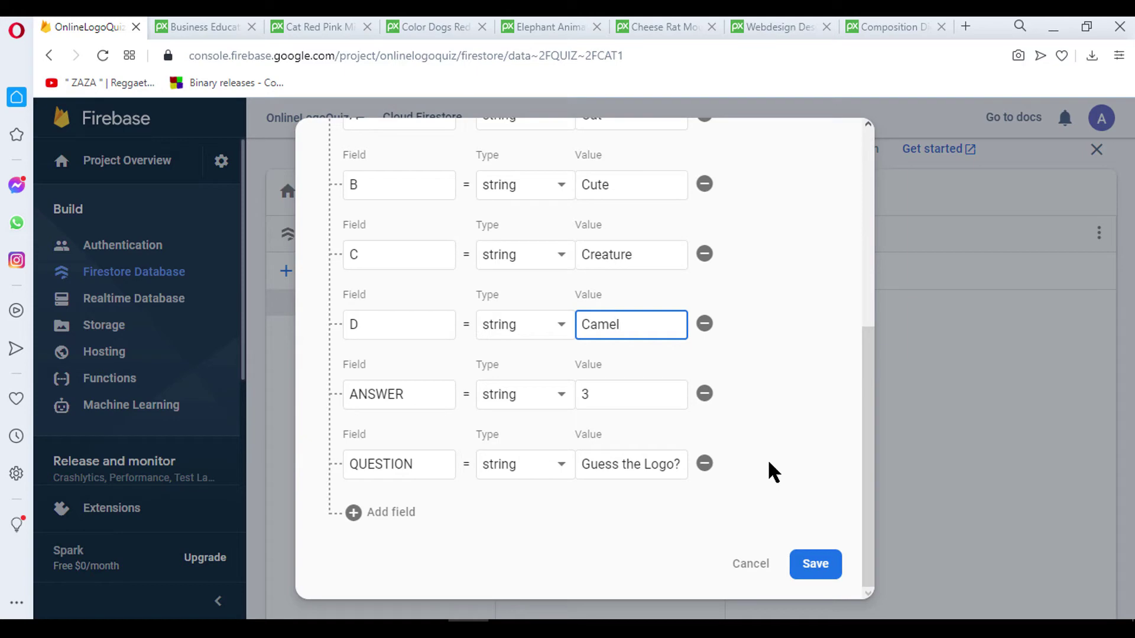
{"action": "left_click", "coordinate": [817, 566]}
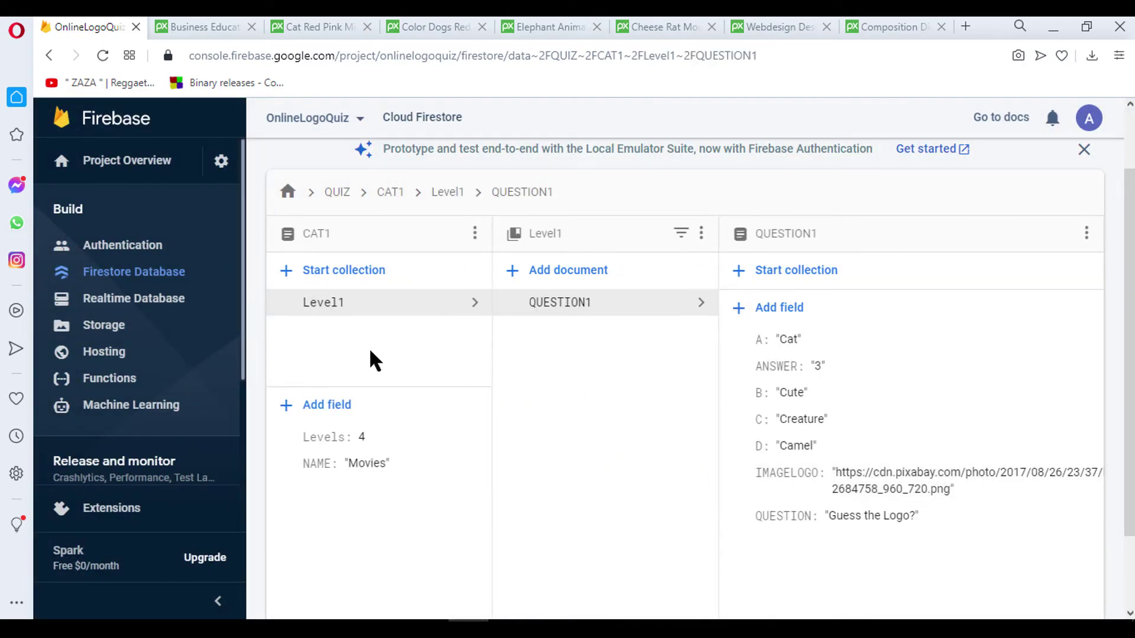
Step: Open the Level1 collection under CAT1 and display QUESTION1's fields
{"action": "left_click", "coordinate": [324, 304]}
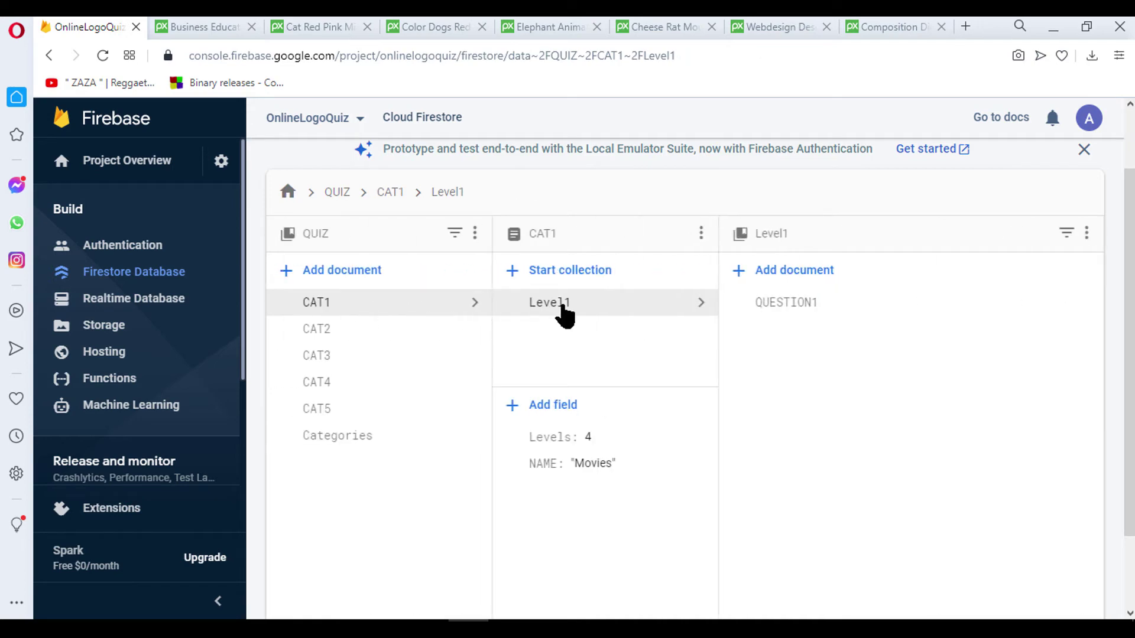
{"action": "left_click", "coordinate": [775, 314]}
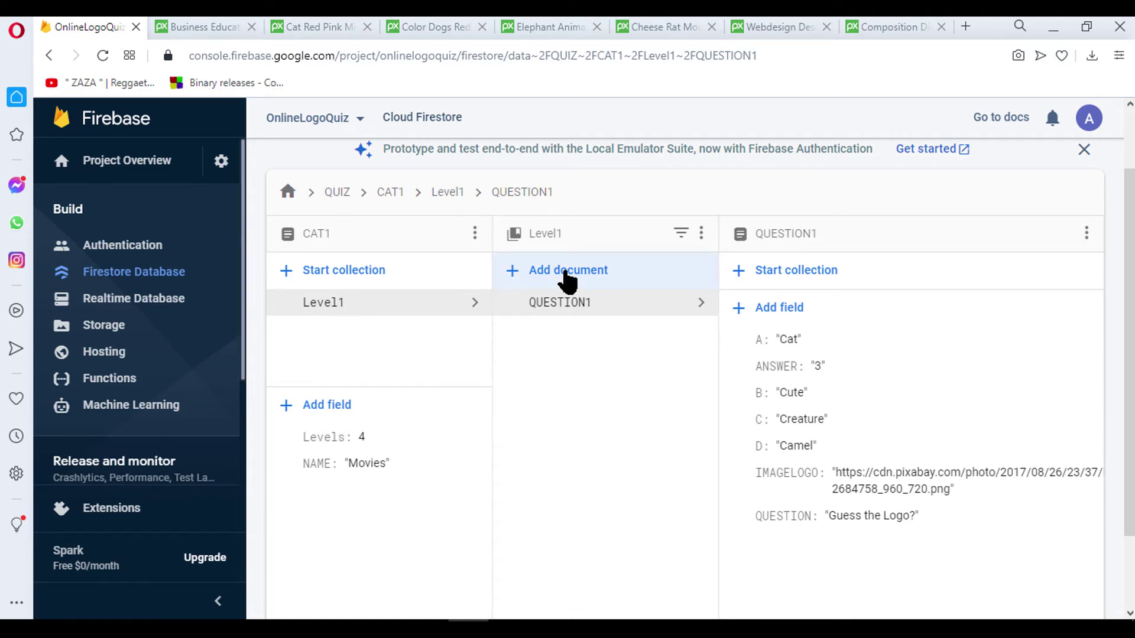
Step: Start a QUESTION2 document in Level1 with IMAGELOGO as its first field
{"action": "left_click", "coordinate": [567, 276]}
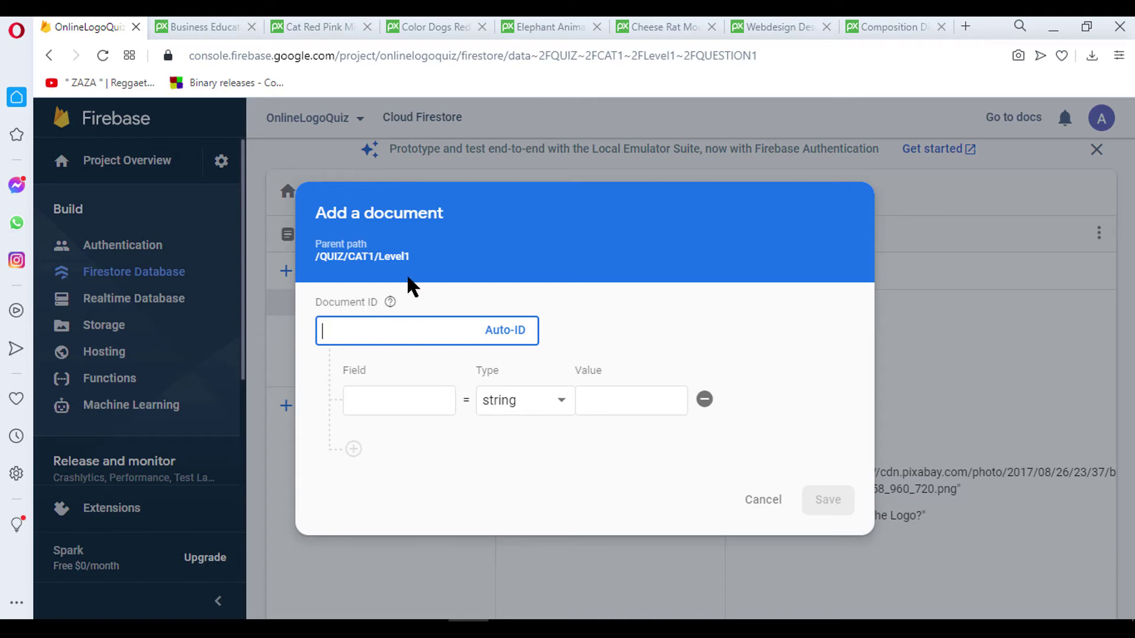
{"action": "type", "text": "QU"}
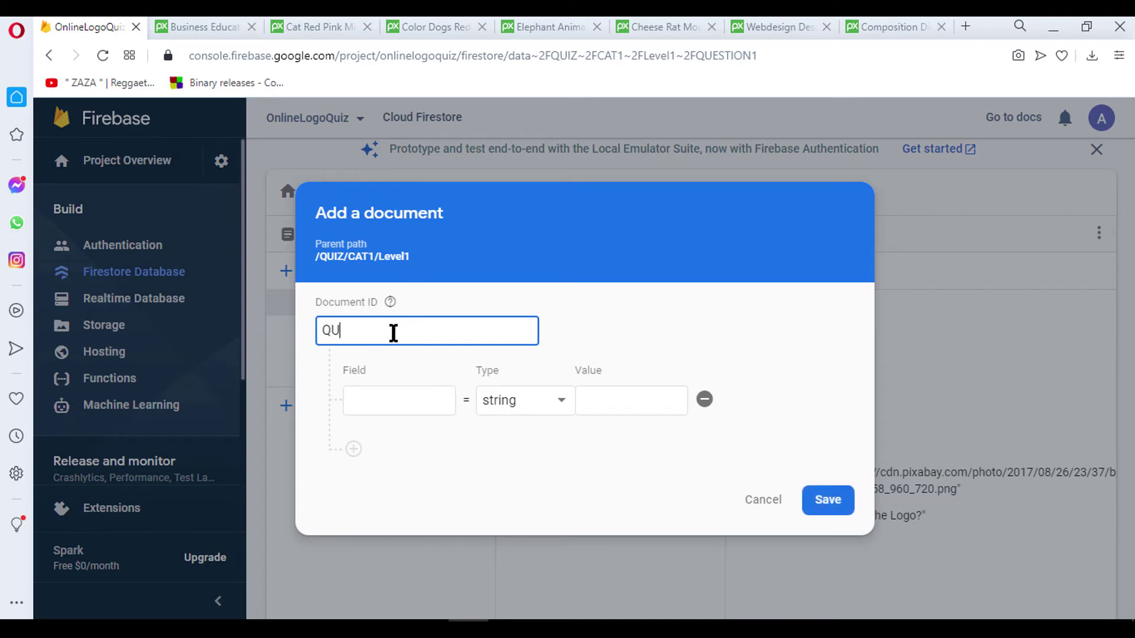
{"action": "type", "text": "ES"}
{"action": "type", "text": "U"}
{"action": "type", "text": "IB"}
{"action": "type", "text": "ION2"}
{"action": "left_click", "coordinate": [406, 396]}
{"action": "type", "text": "QUE"}
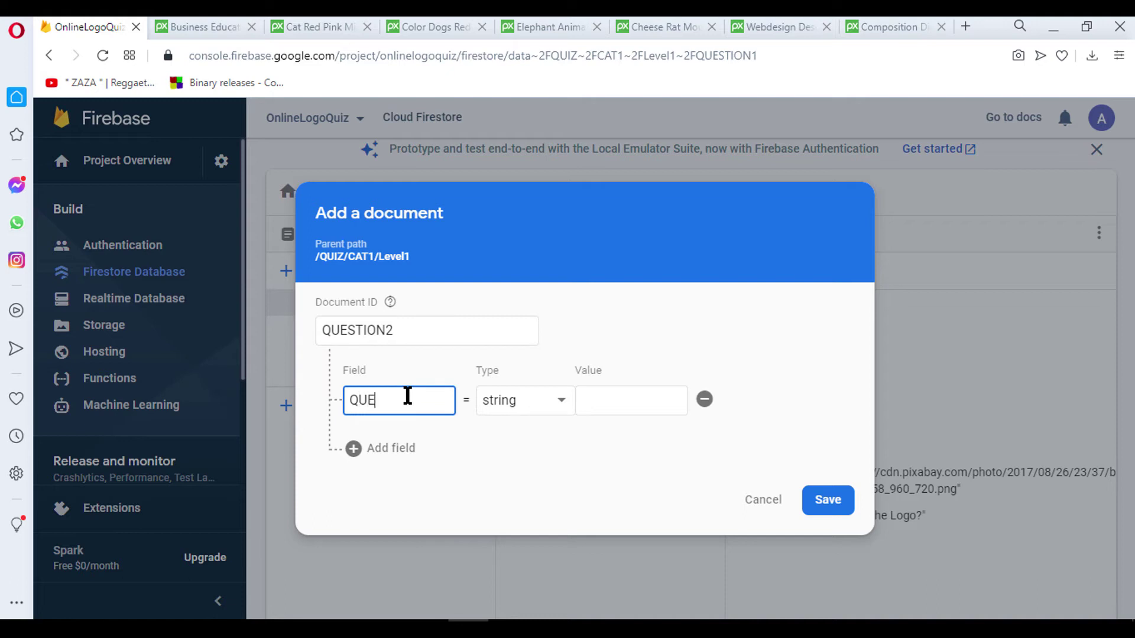
{"action": "type", "text": "STION"}
{"action": "left_click", "coordinate": [617, 406]}
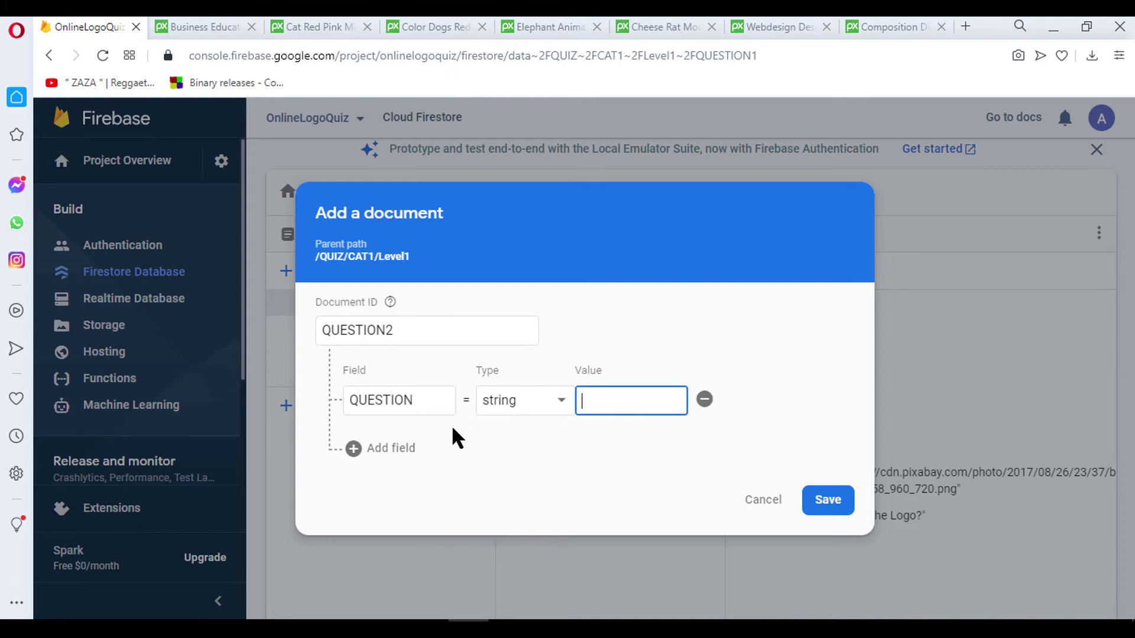
{"action": "left_click", "coordinate": [373, 450]}
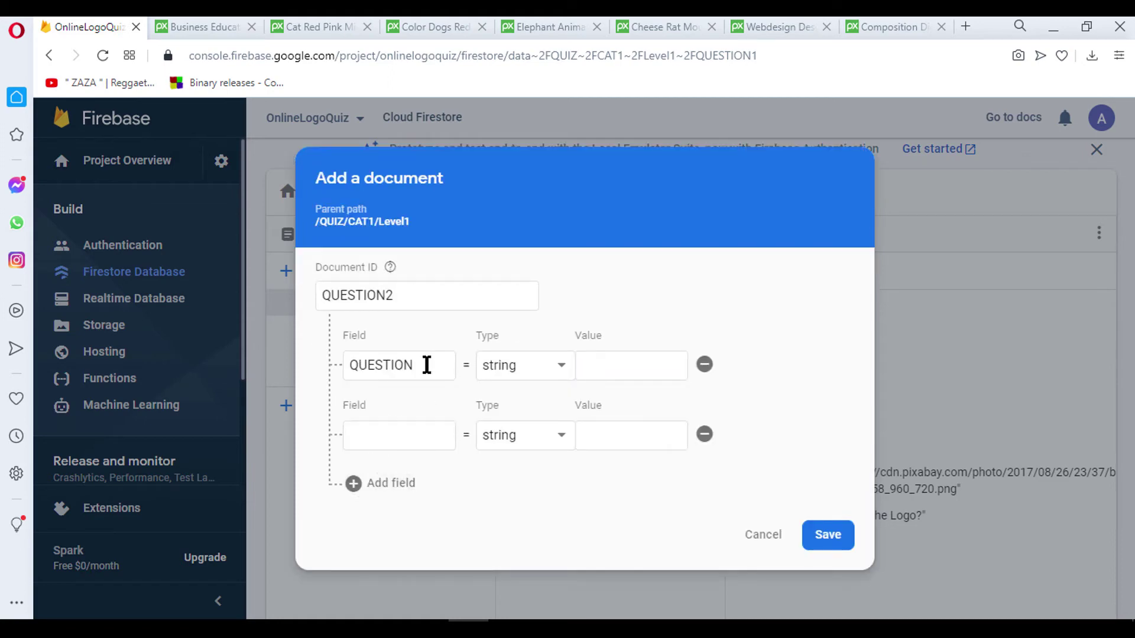
{"action": "left_click_drag", "start_coordinate": [426, 365], "coordinate": [328, 373]}
{"action": "key", "text": "BackSpace"}
{"action": "type", "text": "IMA"}
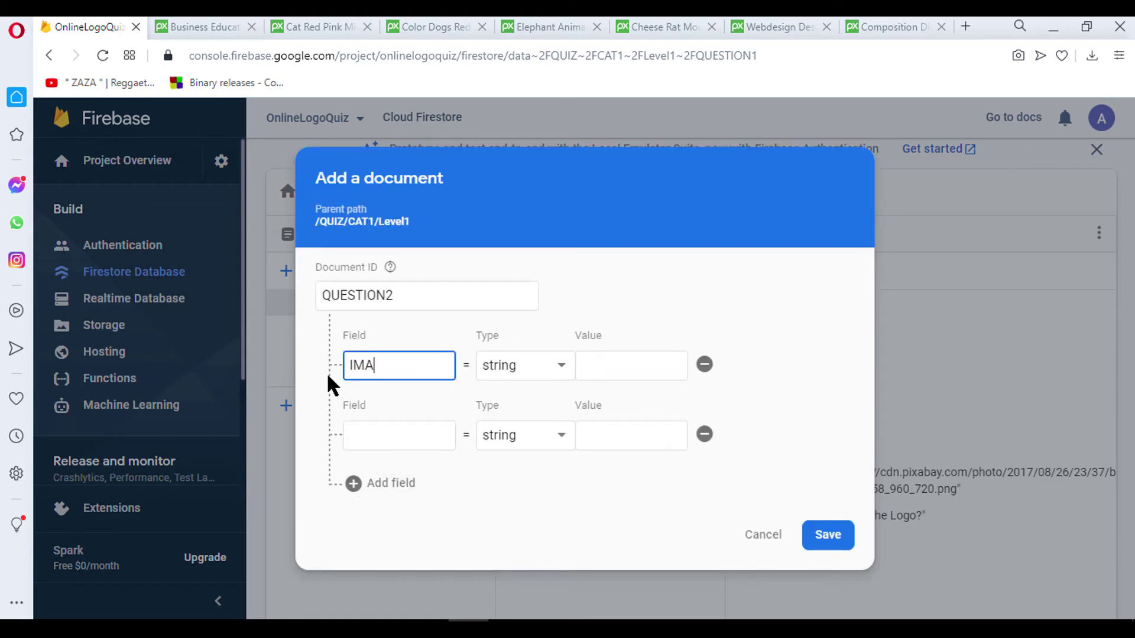
{"action": "type", "text": "GELOGO"}
Step: Add the answer-option fields A, B, C and D
{"action": "left_click", "coordinate": [367, 431]}
{"action": "type", "text": "A"}
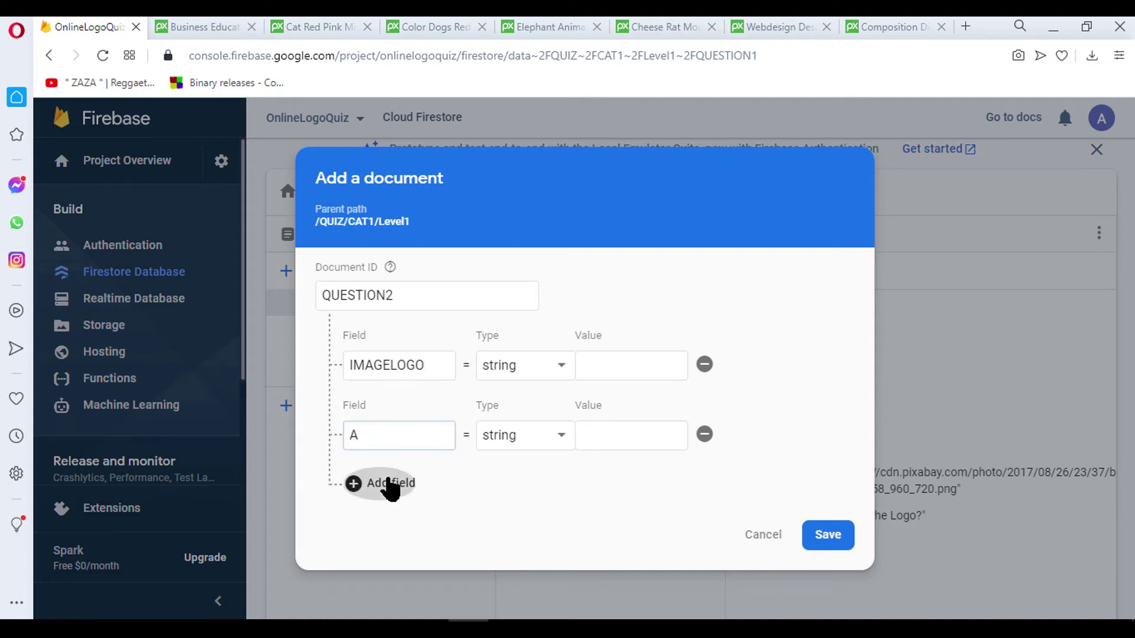
{"action": "left_click", "coordinate": [388, 484]}
{"action": "type", "text": "B"}
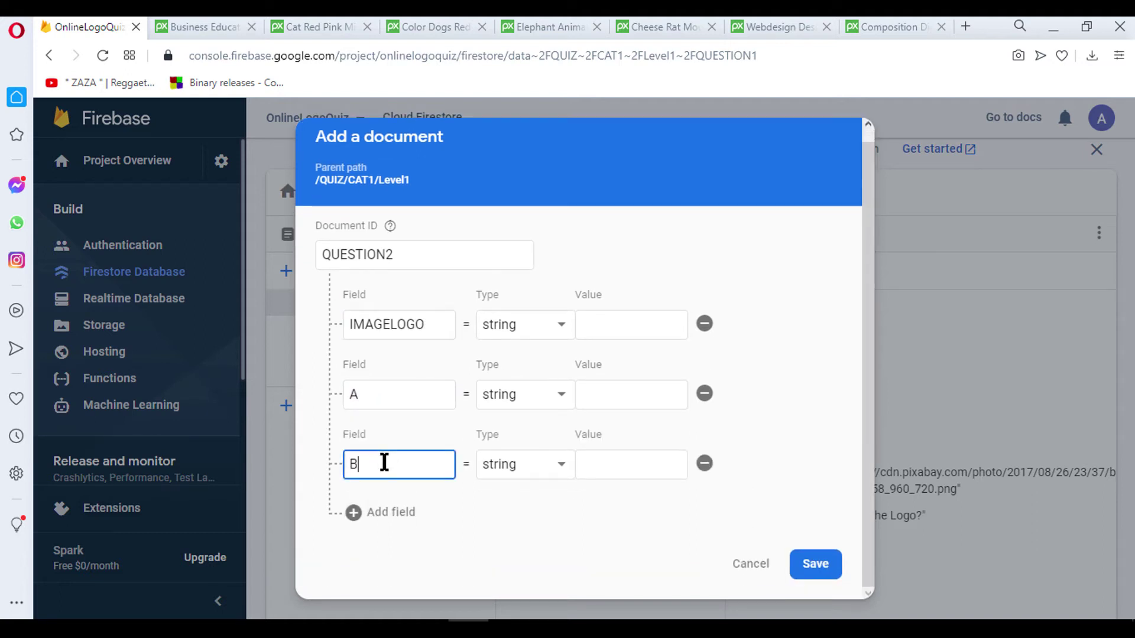
{"action": "left_click", "coordinate": [384, 512]}
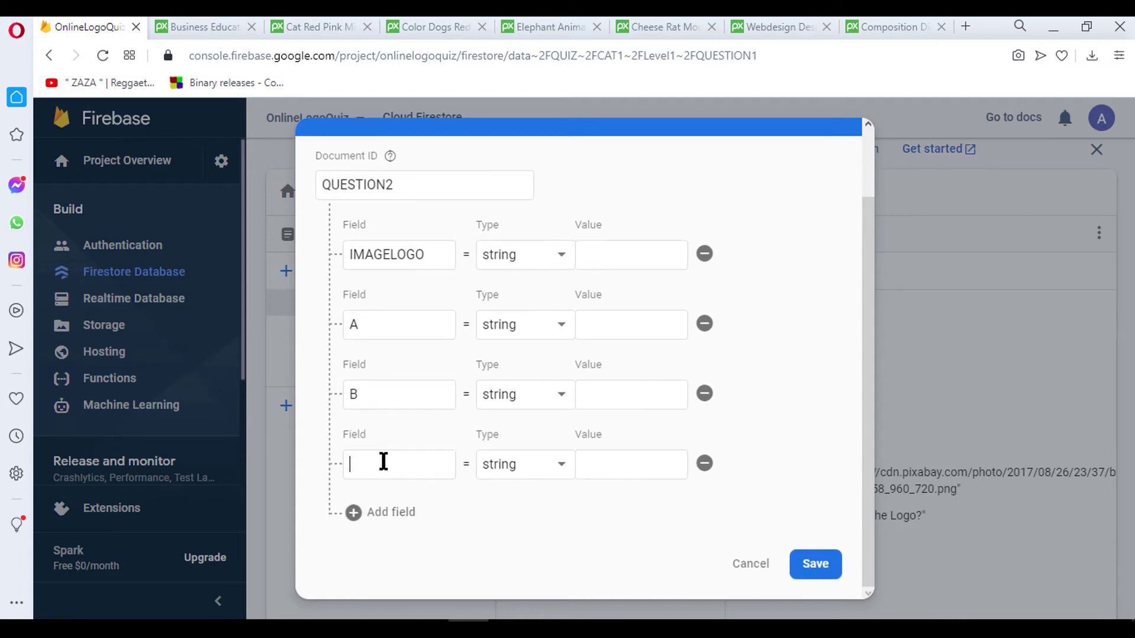
{"action": "left_click", "coordinate": [382, 464]}
{"action": "type", "text": "C"}
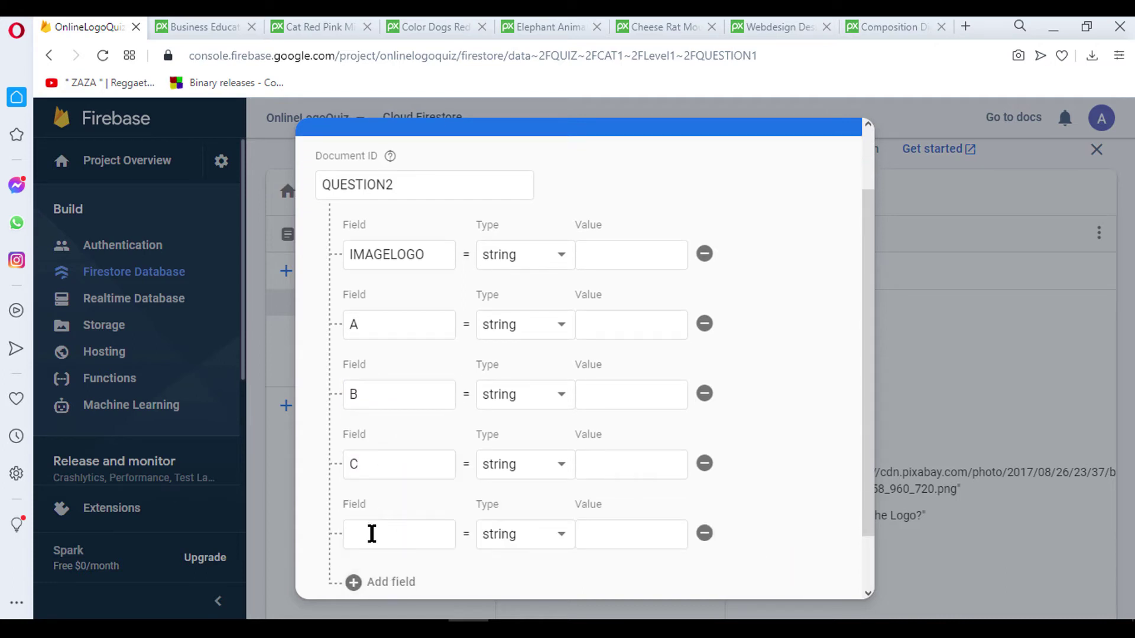
{"action": "left_click", "coordinate": [371, 534]}
{"action": "scroll", "coordinate": [390, 540], "scroll_direction": "down", "scroll_amount": 1}
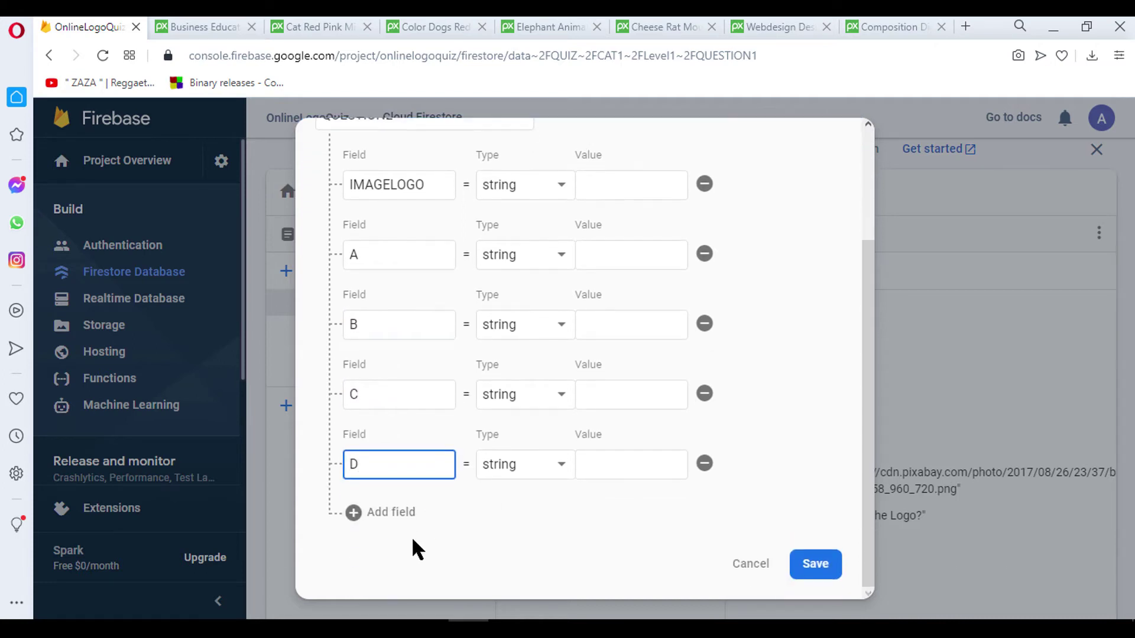
{"action": "left_click", "coordinate": [382, 514]}
{"action": "type", "text": "ANS"}
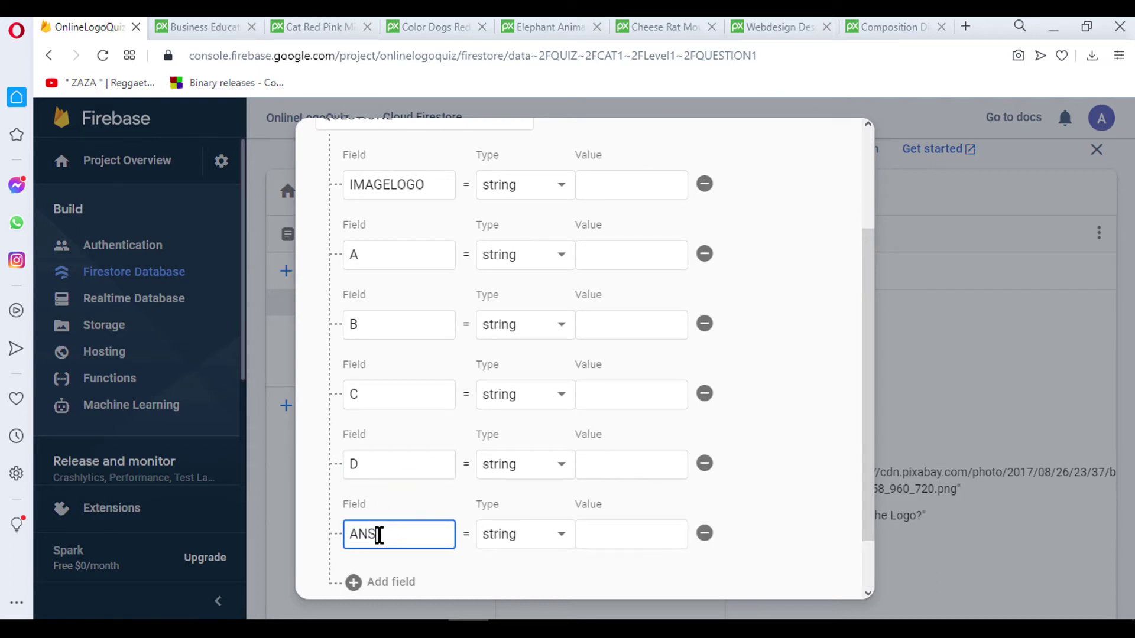
Step: Add ANSWER and QUESTION fields, with QUESTION reading 'Guess the Image?'
{"action": "type", "text": "WER"}
{"action": "scroll", "coordinate": [387, 520], "scroll_direction": "down", "scroll_amount": 2}
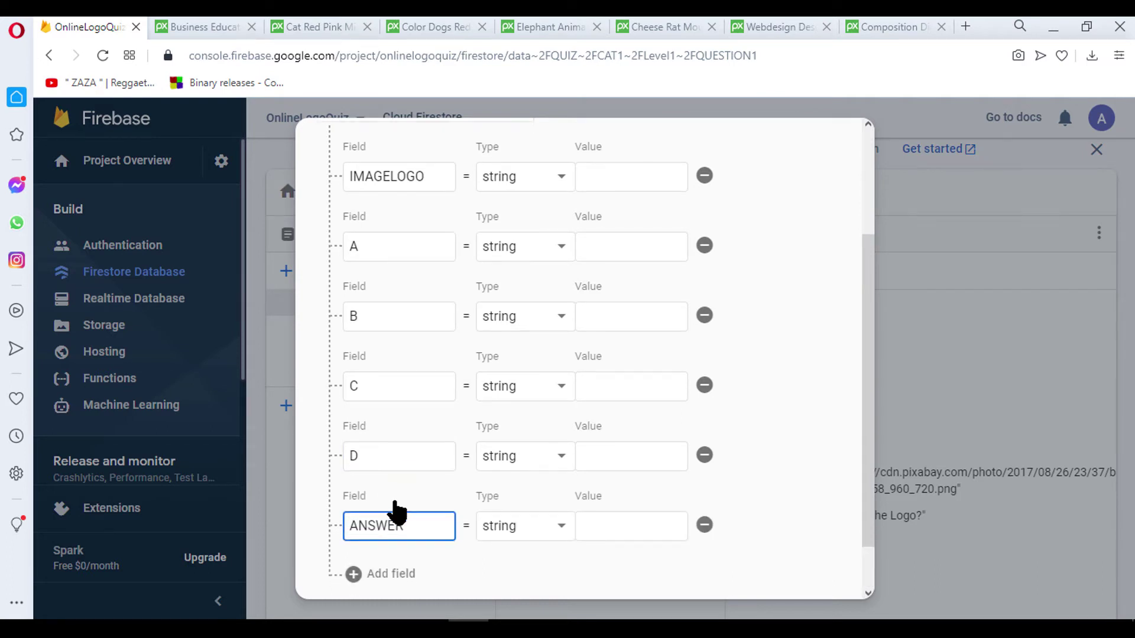
{"action": "left_click", "coordinate": [378, 513]}
{"action": "scroll", "coordinate": [437, 496], "scroll_direction": "down", "scroll_amount": 2}
{"action": "left_click", "coordinate": [407, 462]}
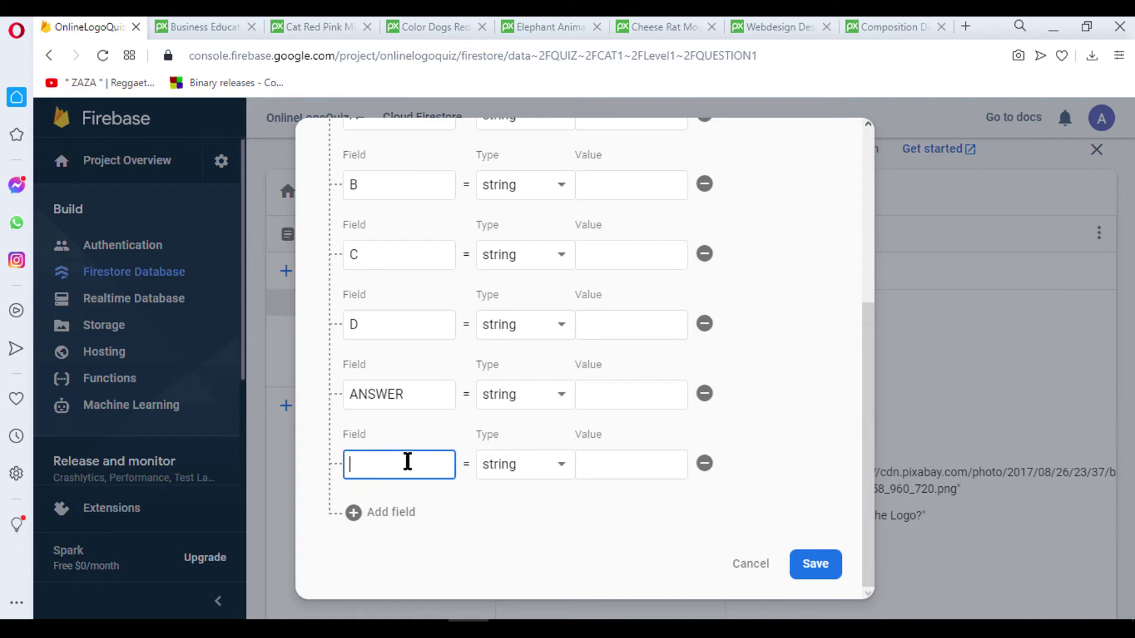
{"action": "type", "text": "QUESTION"}
{"action": "left_click", "coordinate": [621, 472]}
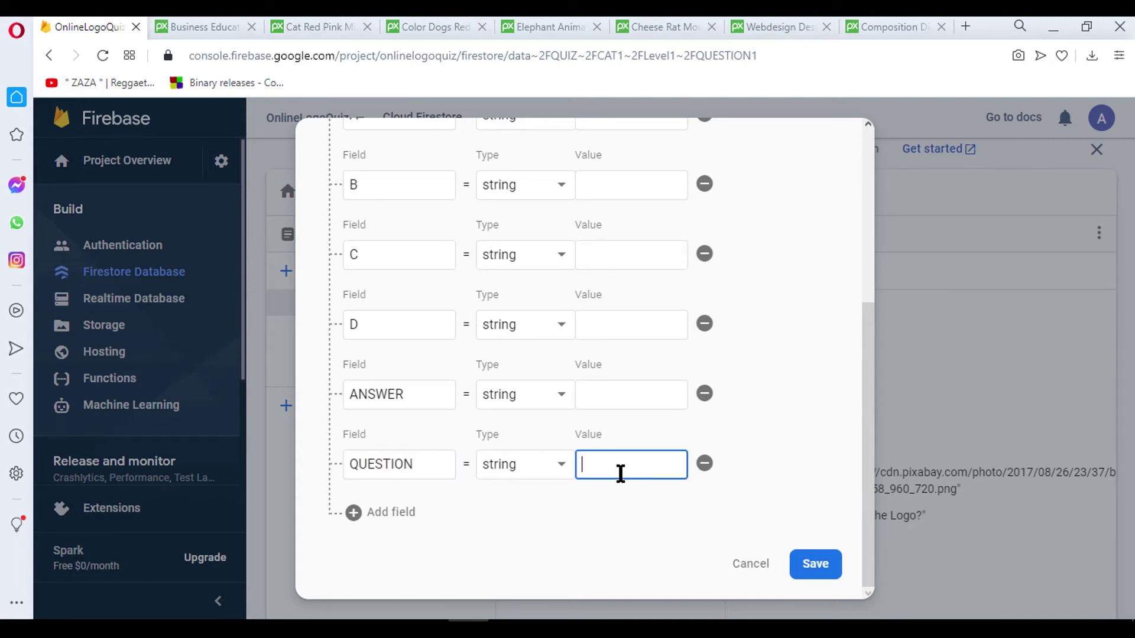
{"action": "type", "text": "Guess teh"}
{"action": "type", "text": "ge?"}
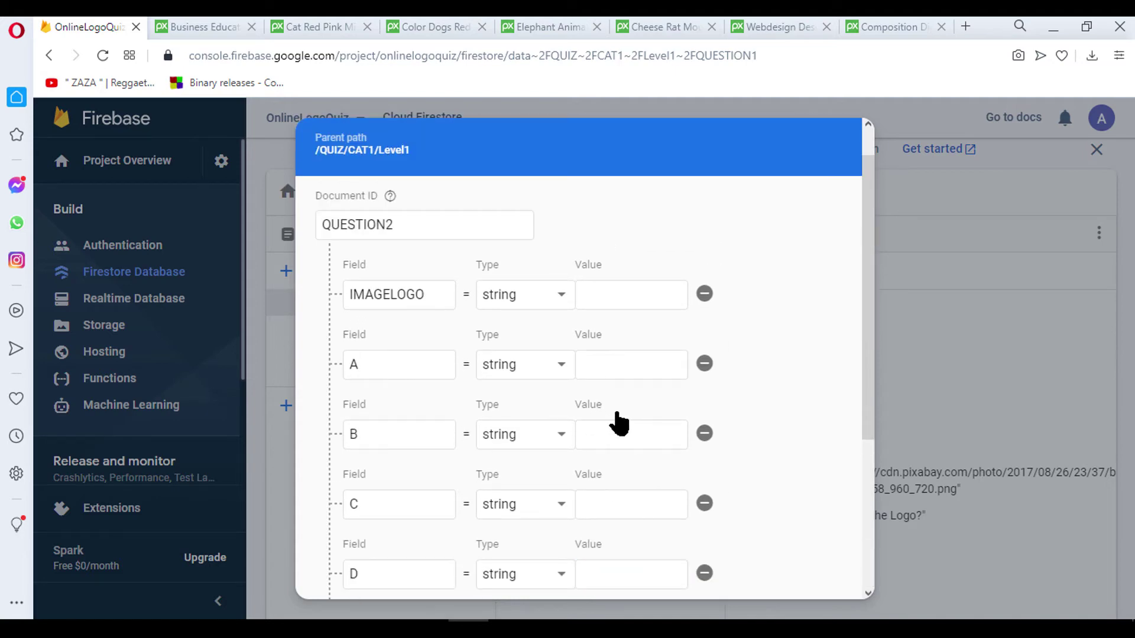
Step: Set QUESTION2's ANSWER value to 1
{"action": "scroll", "coordinate": [618, 423], "scroll_direction": "down", "scroll_amount": 2}
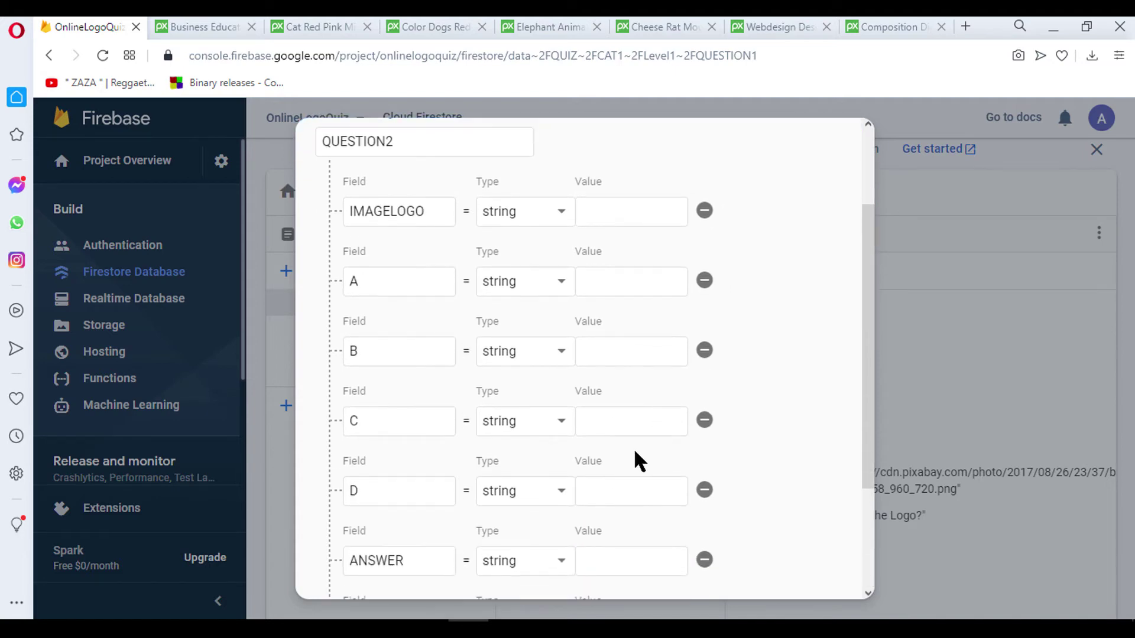
{"action": "scroll", "coordinate": [633, 461], "scroll_direction": "down", "scroll_amount": 2}
{"action": "left_click", "coordinate": [624, 477]}
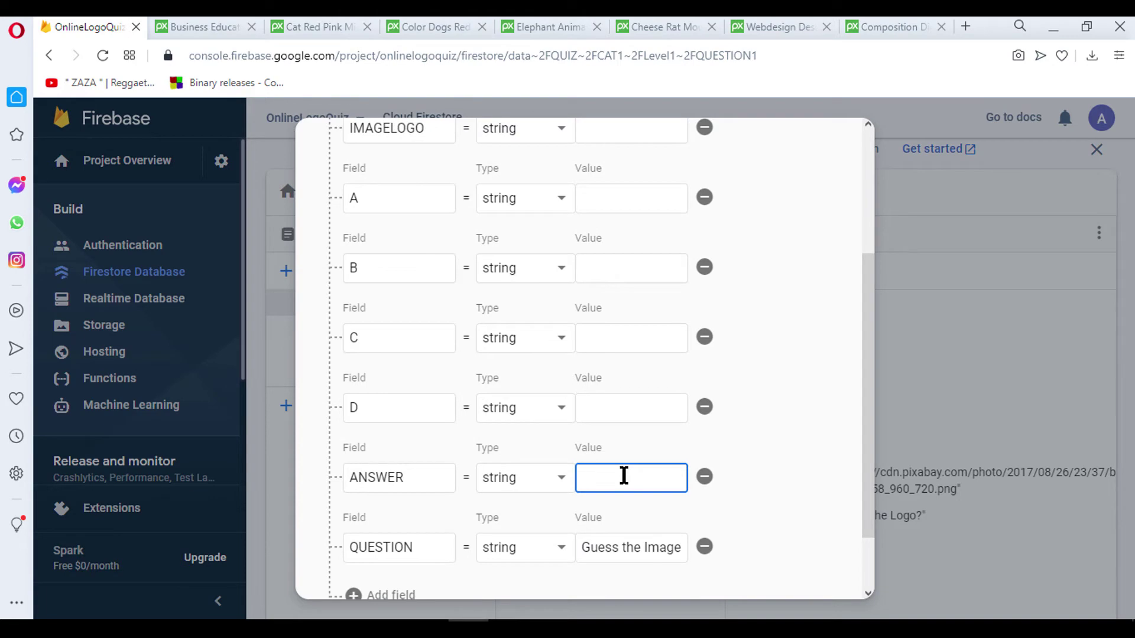
{"action": "type", "text": "1"}
{"action": "scroll", "coordinate": [629, 443], "scroll_direction": "up", "scroll_amount": 2}
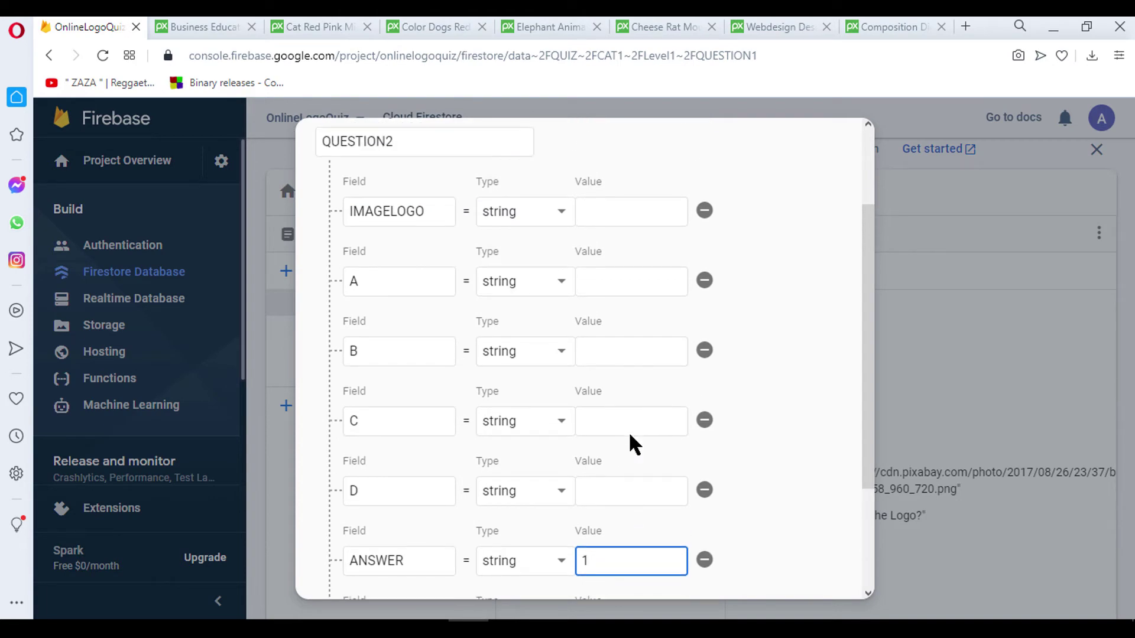
{"action": "left_click", "coordinate": [611, 283]}
Step: Check the cat image page, then enter Cat as option A
{"action": "left_click", "coordinate": [319, 26]}
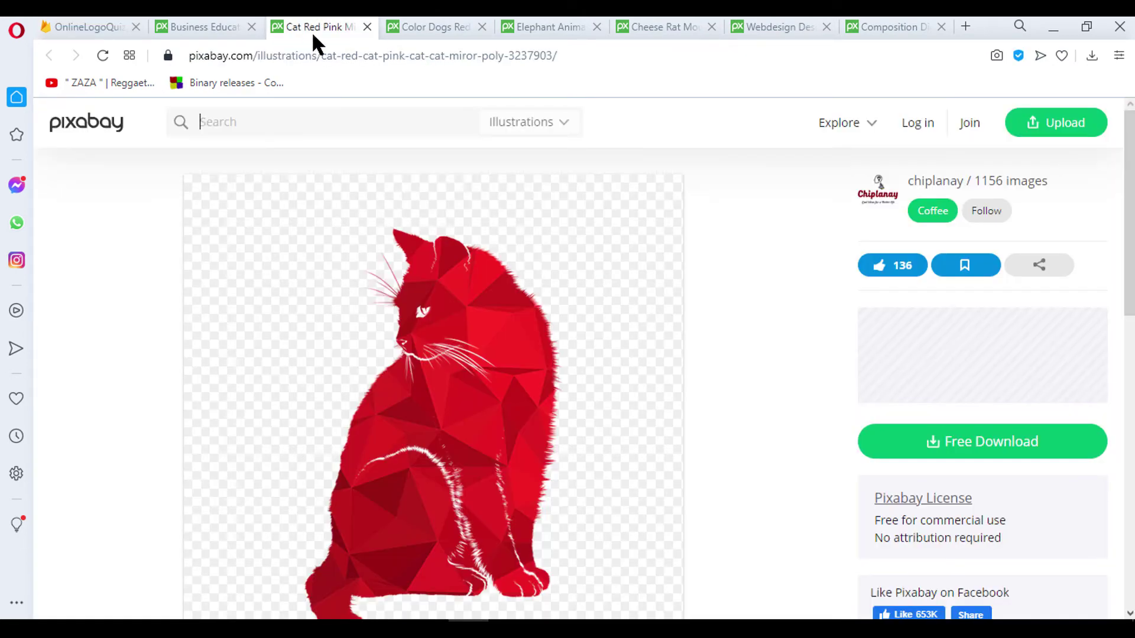
{"action": "left_click", "coordinate": [188, 26]}
{"action": "scroll", "coordinate": [558, 362], "scroll_direction": "down", "scroll_amount": 5}
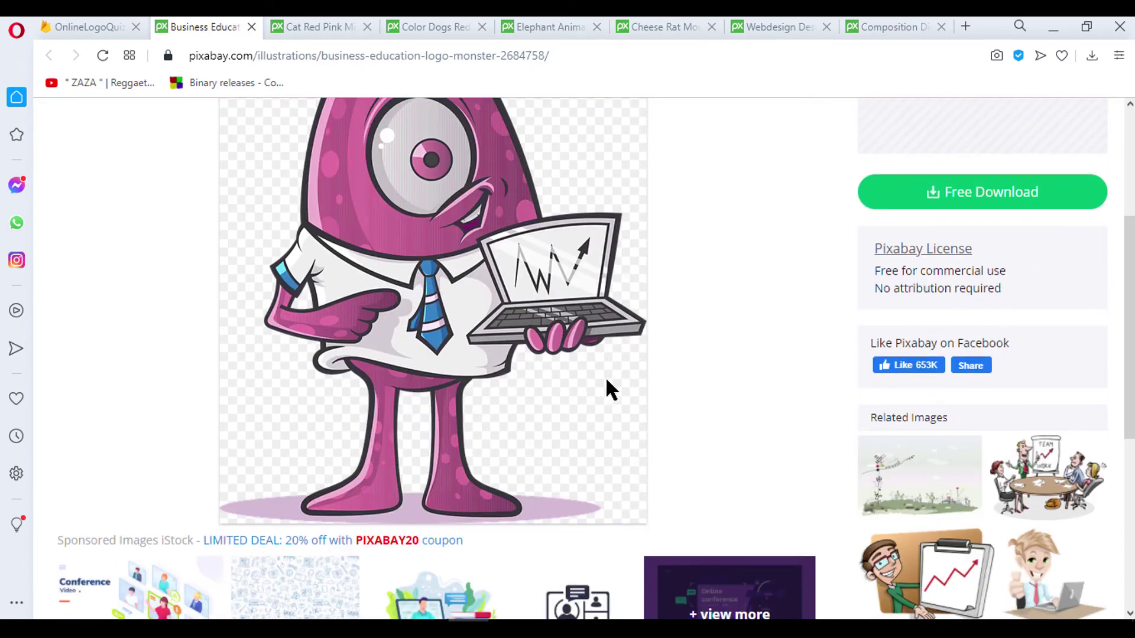
{"action": "left_click", "coordinate": [341, 27]}
{"action": "left_click", "coordinate": [89, 26]}
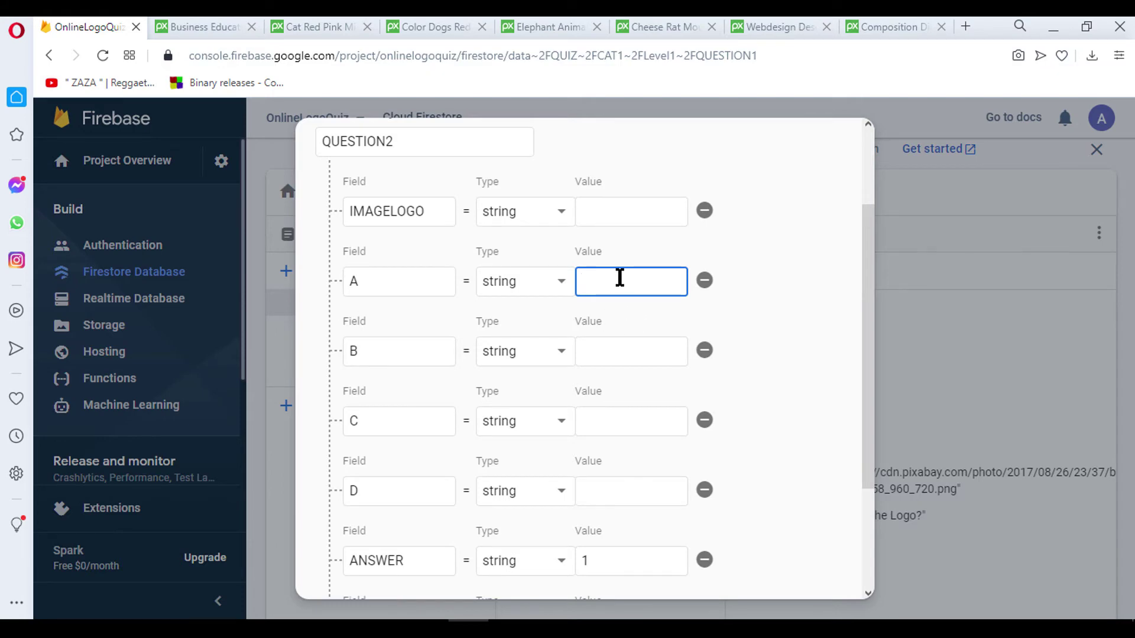
{"action": "type", "text": "CAT"}
{"action": "key", "text": "BackSpace"}
{"action": "key", "text": "BackSpace"}
{"action": "type", "text": "at"}
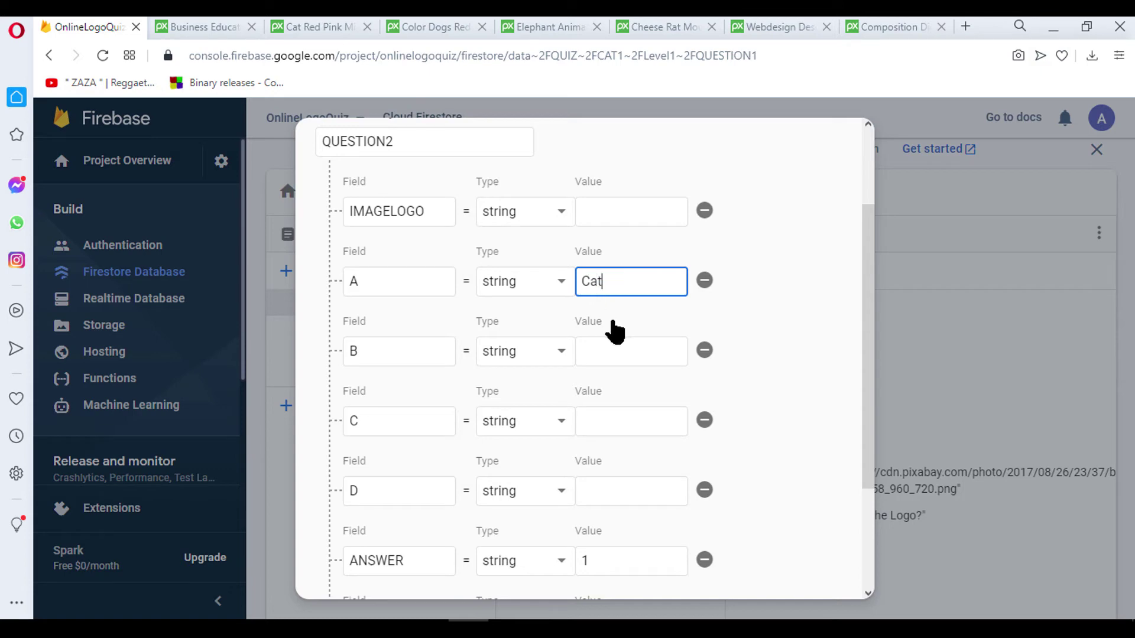
Step: Fill options B–D with Dog, Red Dog and HotDog
{"action": "left_click", "coordinate": [617, 338]}
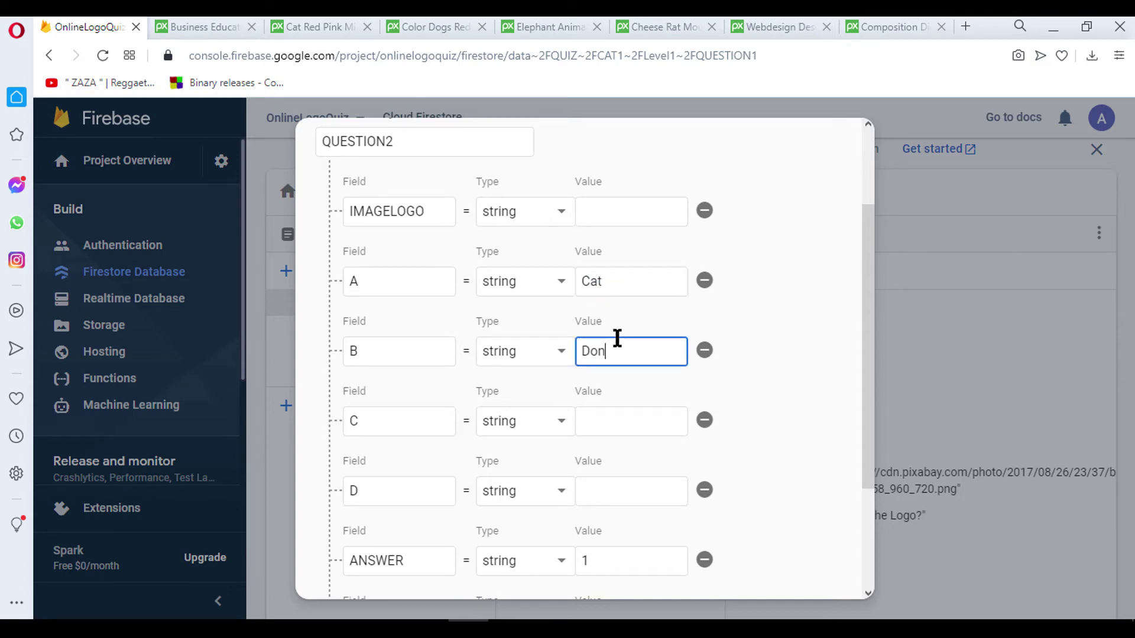
{"action": "type", "text": "g"}
{"action": "left_click", "coordinate": [629, 431]}
{"action": "type", "text": "R"}
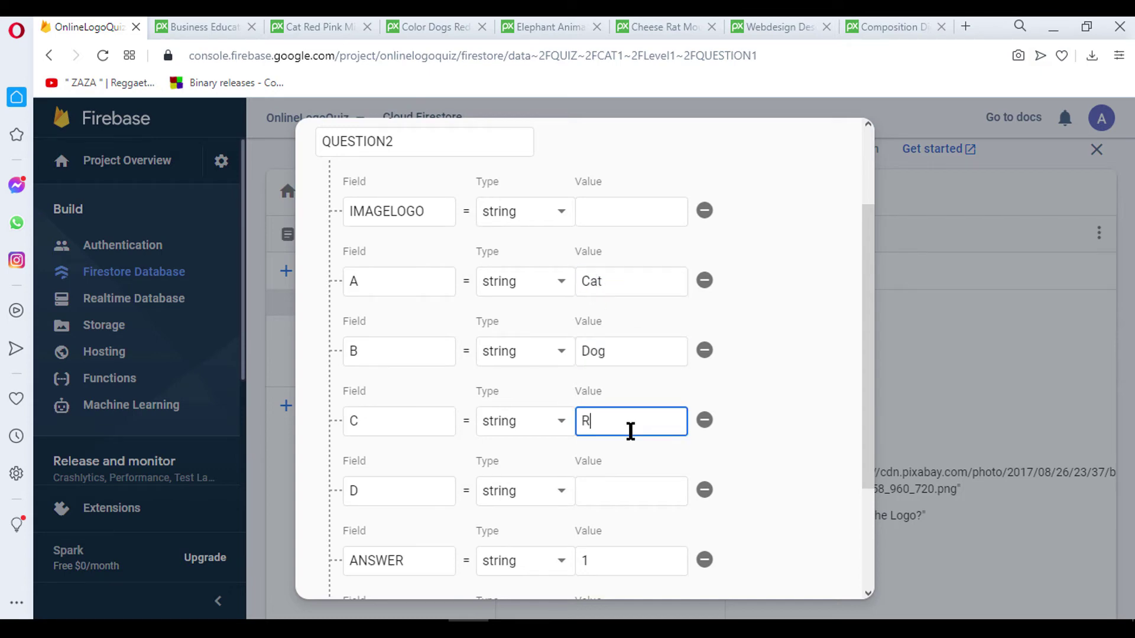
{"action": "type", "text": "ed Dog"}
{"action": "left_click", "coordinate": [604, 488]}
{"action": "type", "text": "Hot D"}
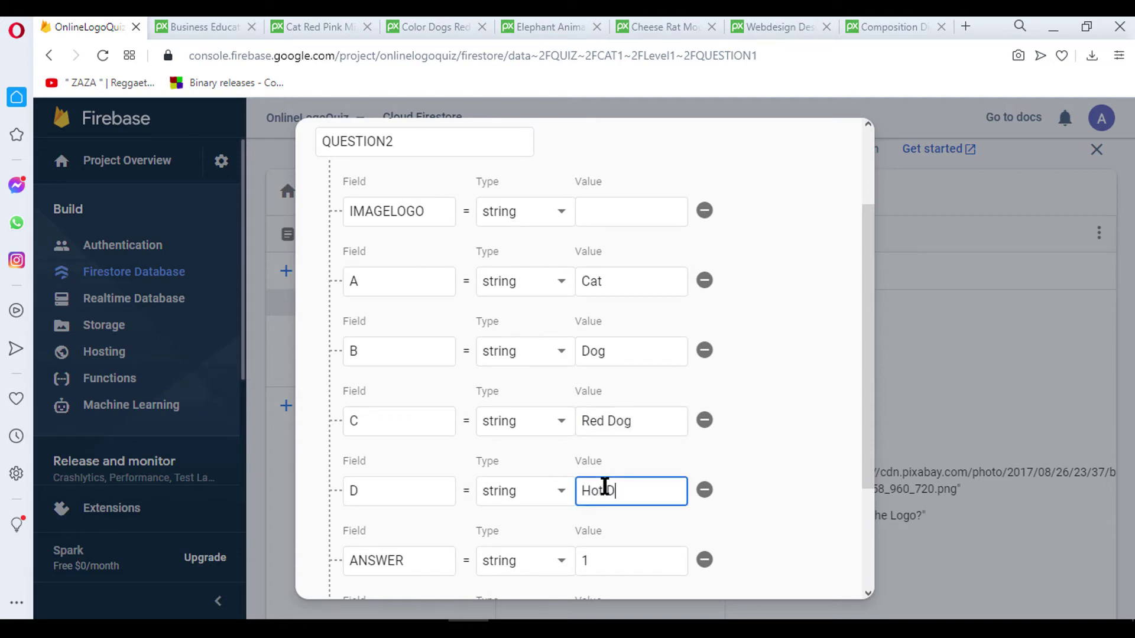
{"action": "type", "text": "og"}
{"action": "scroll", "coordinate": [680, 464], "scroll_direction": "down", "scroll_amount": 2}
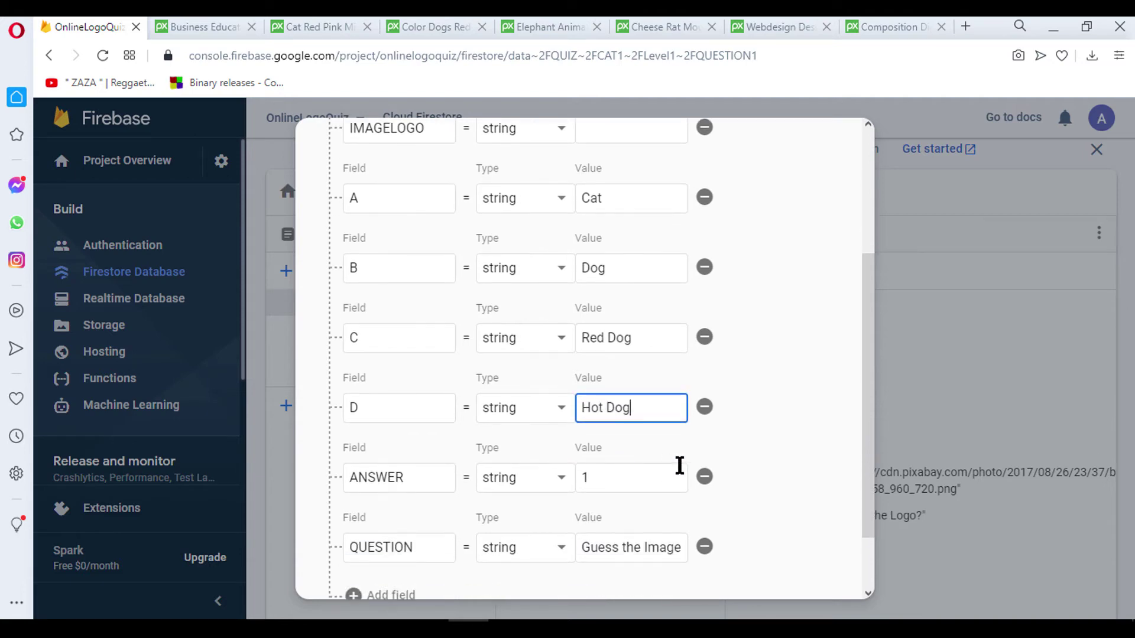
{"action": "scroll", "coordinate": [677, 461], "scroll_direction": "up", "scroll_amount": 2}
{"action": "key", "text": "Left"}
{"action": "key", "text": "Left"}
{"action": "key", "text": "Left"}
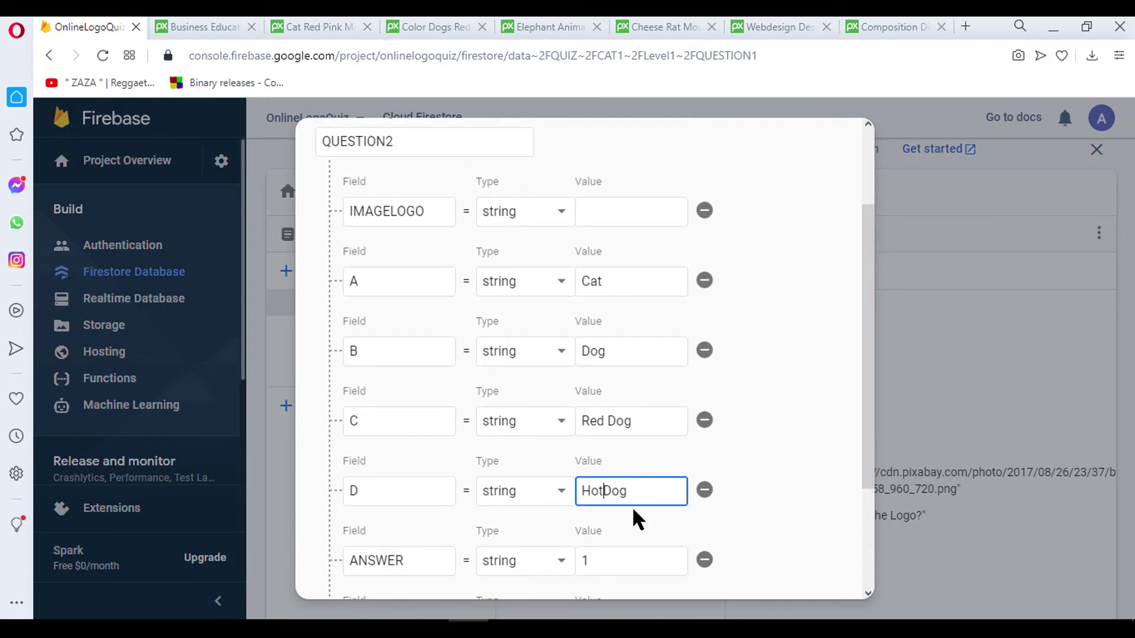
{"action": "scroll", "coordinate": [633, 510], "scroll_direction": "up", "scroll_amount": 3}
Step: Copy the red cat image's address into the notes file and the IMAGELOGO value
{"action": "left_click", "coordinate": [618, 337]}
{"action": "left_click", "coordinate": [319, 24]}
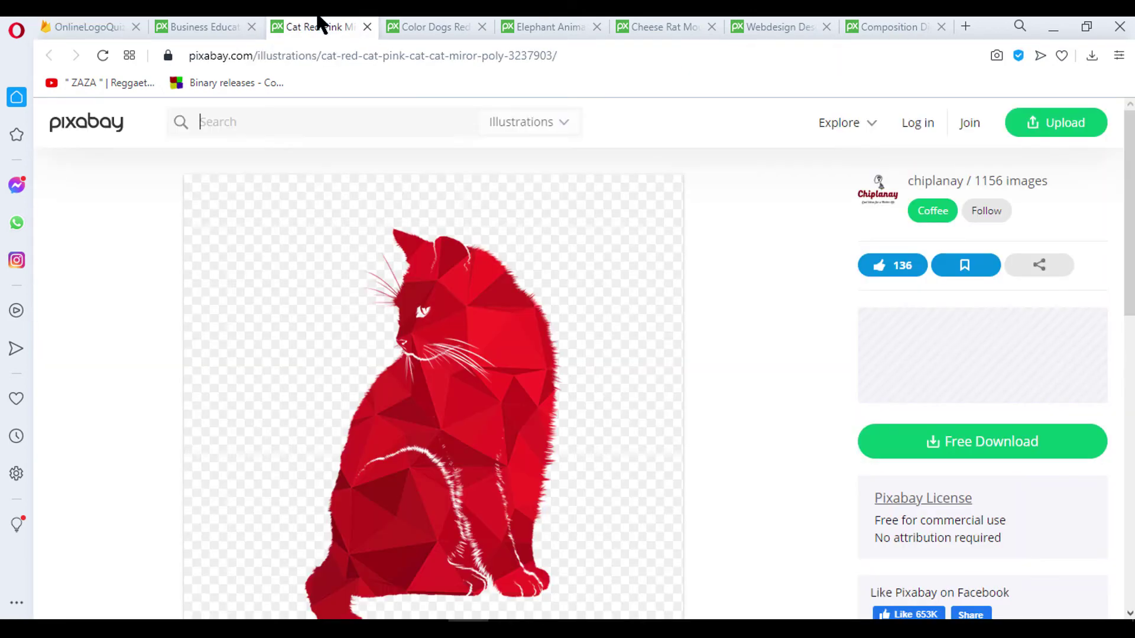
{"action": "mouse_move", "coordinate": [432, 396]}
{"action": "right_click", "coordinate": [506, 329]}
{"action": "left_click", "coordinate": [575, 405]}
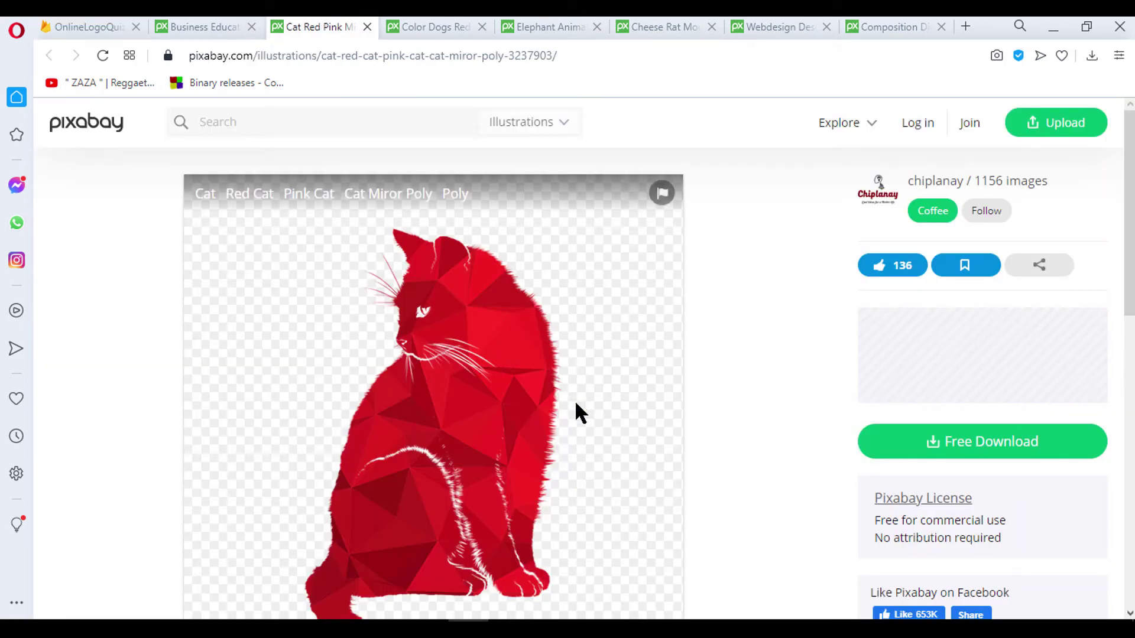
{"action": "left_click", "coordinate": [83, 27]}
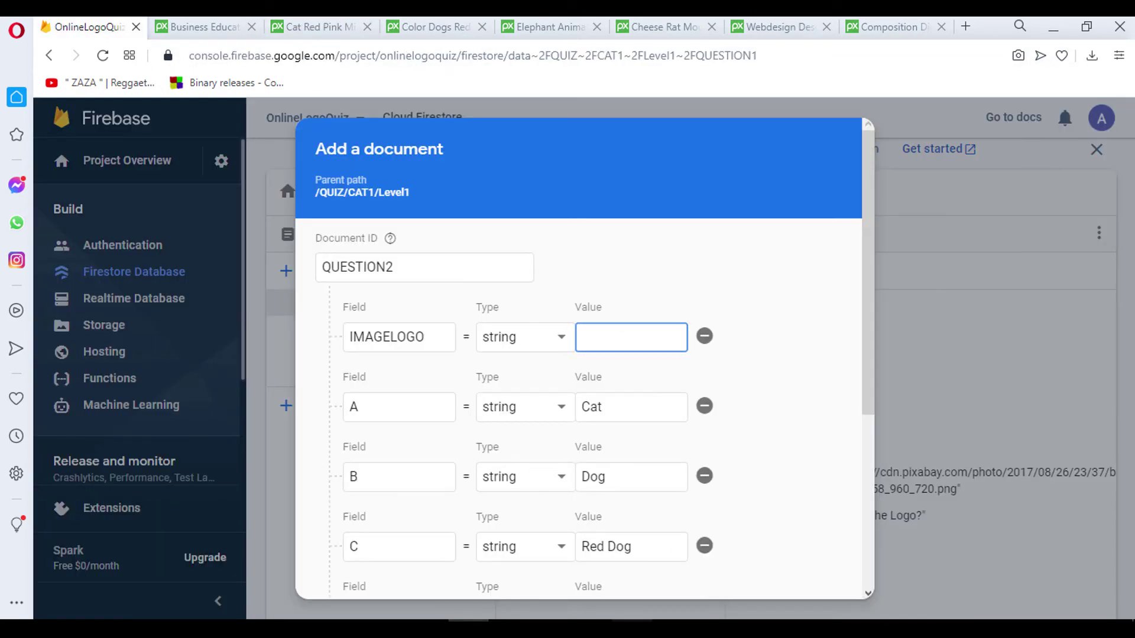
{"action": "key", "text": "alt+Tab"}
{"action": "key", "text": "Return"}
{"action": "key", "text": "Return"}
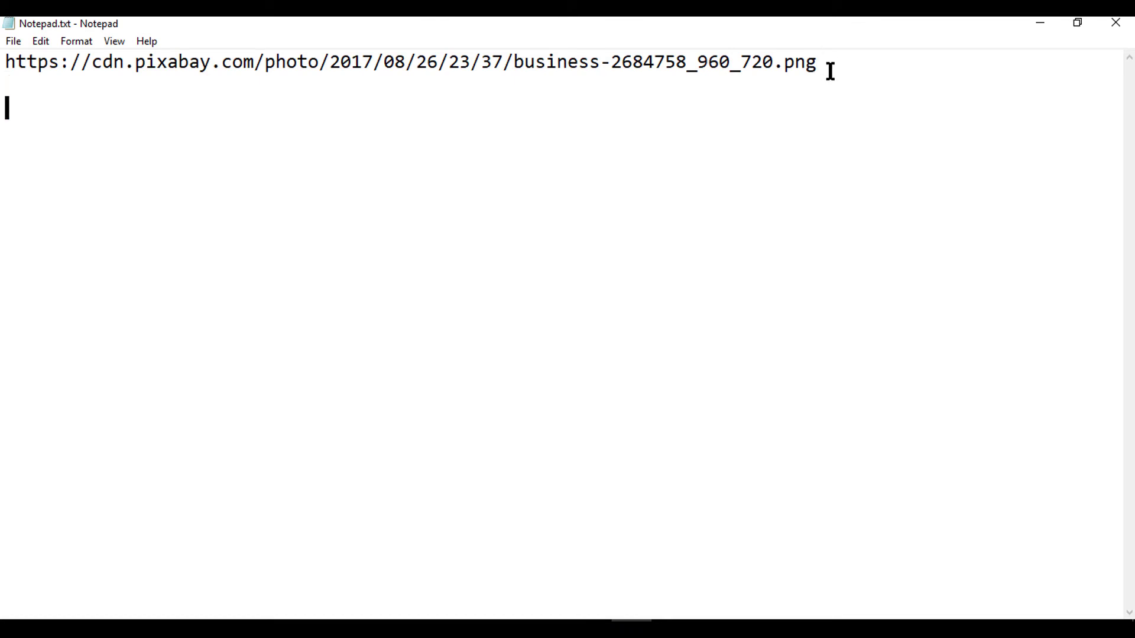
{"action": "key", "text": "ctrl+v"}
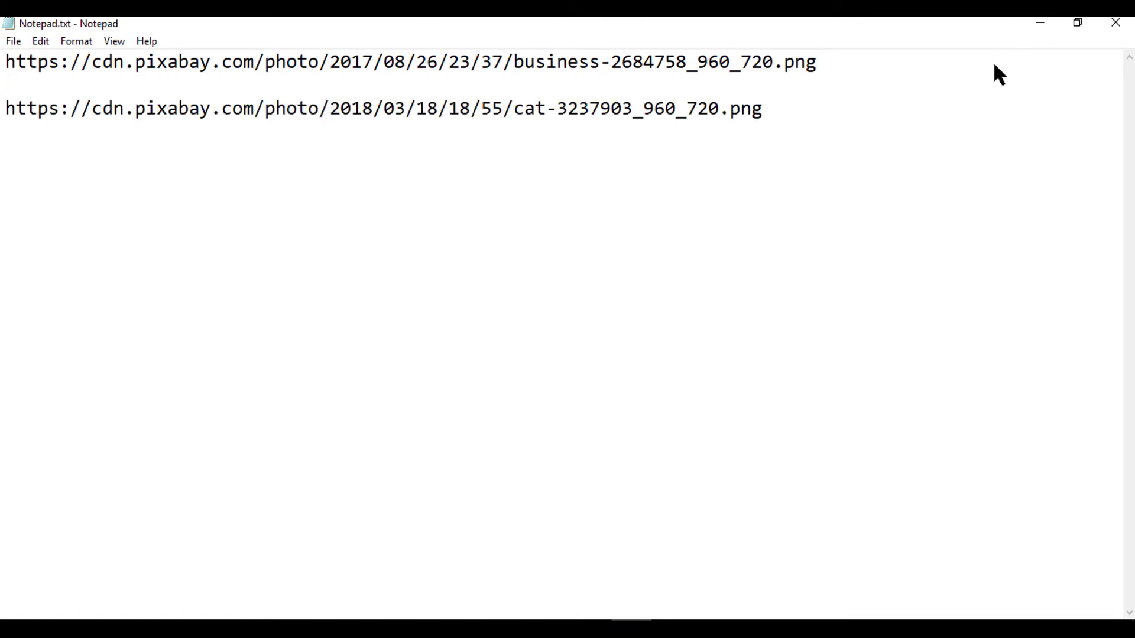
{"action": "key", "text": "alt+Tab"}
{"action": "left_click", "coordinate": [631, 337]}
{"action": "key", "text": "ctrl+v"}
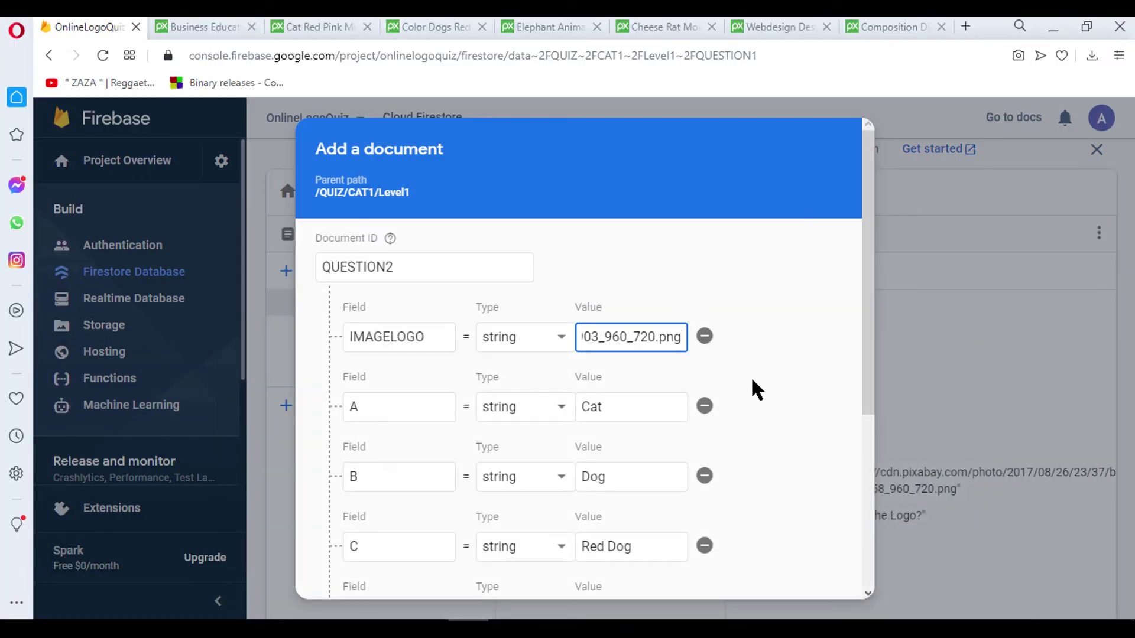
Step: Save the new QUESTION2 document in QUIZ/CAT1/Level1
{"action": "scroll", "coordinate": [643, 331], "scroll_direction": "down", "scroll_amount": 3}
{"action": "scroll", "coordinate": [719, 393], "scroll_direction": "down", "scroll_amount": 2}
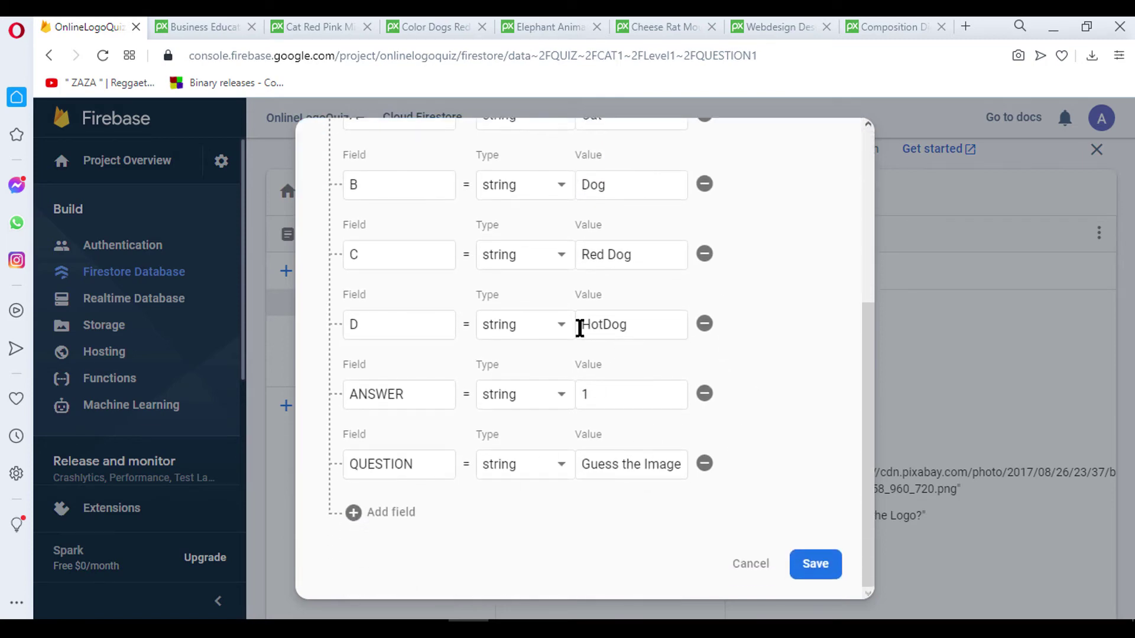
{"action": "scroll", "coordinate": [597, 355], "scroll_direction": "up", "scroll_amount": 3}
{"action": "scroll", "coordinate": [650, 337], "scroll_direction": "up", "scroll_amount": 2}
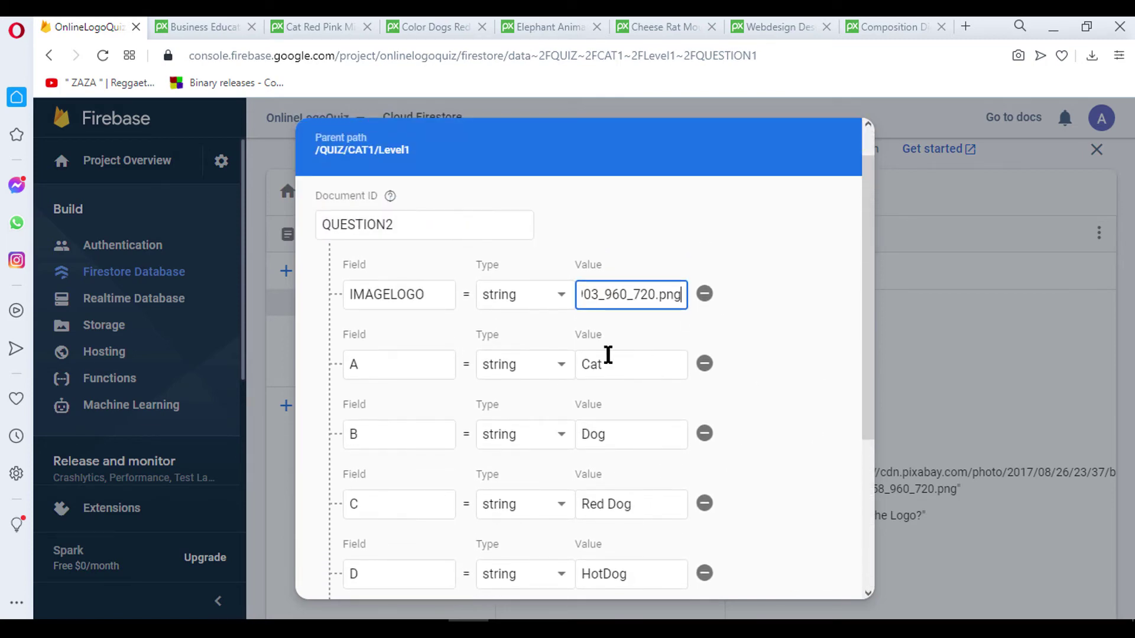
{"action": "scroll", "coordinate": [608, 355], "scroll_direction": "down", "scroll_amount": 5}
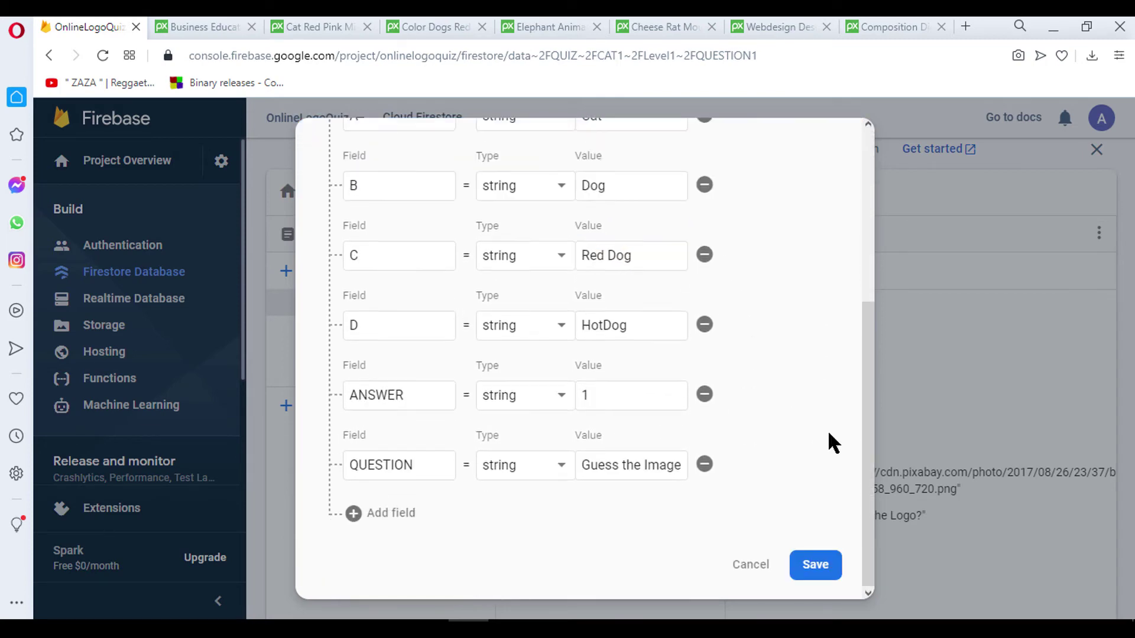
{"action": "left_click", "coordinate": [821, 570]}
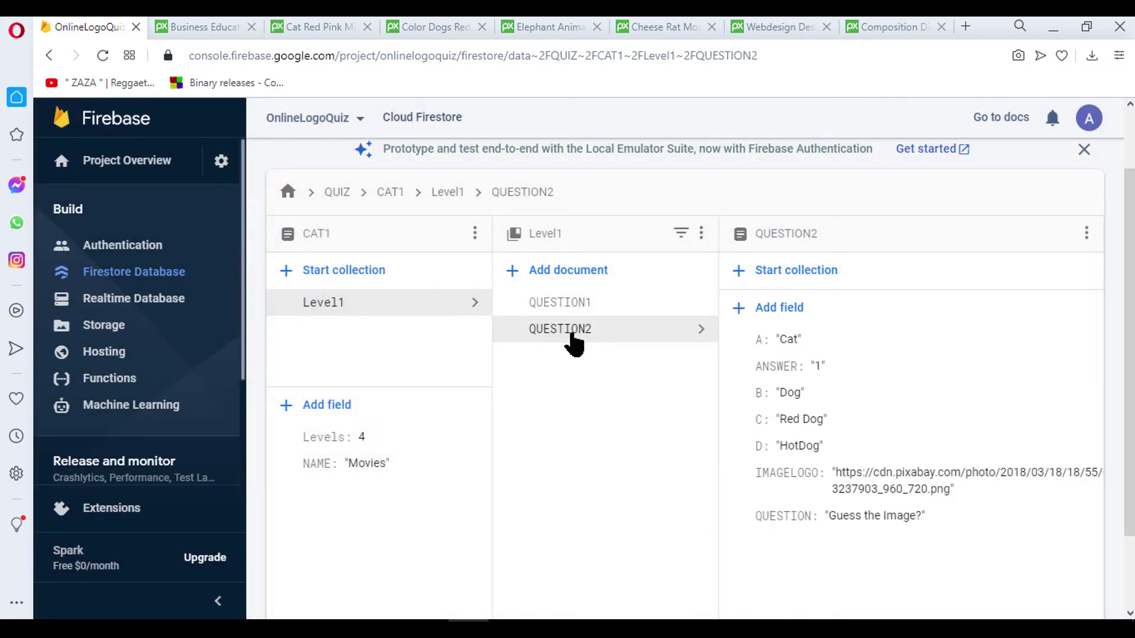
Step: Check the QUESTION1 and QUESTION2 fields, then return to the Level1 document list
{"action": "scroll", "coordinate": [620, 348], "scroll_direction": "down", "scroll_amount": 2}
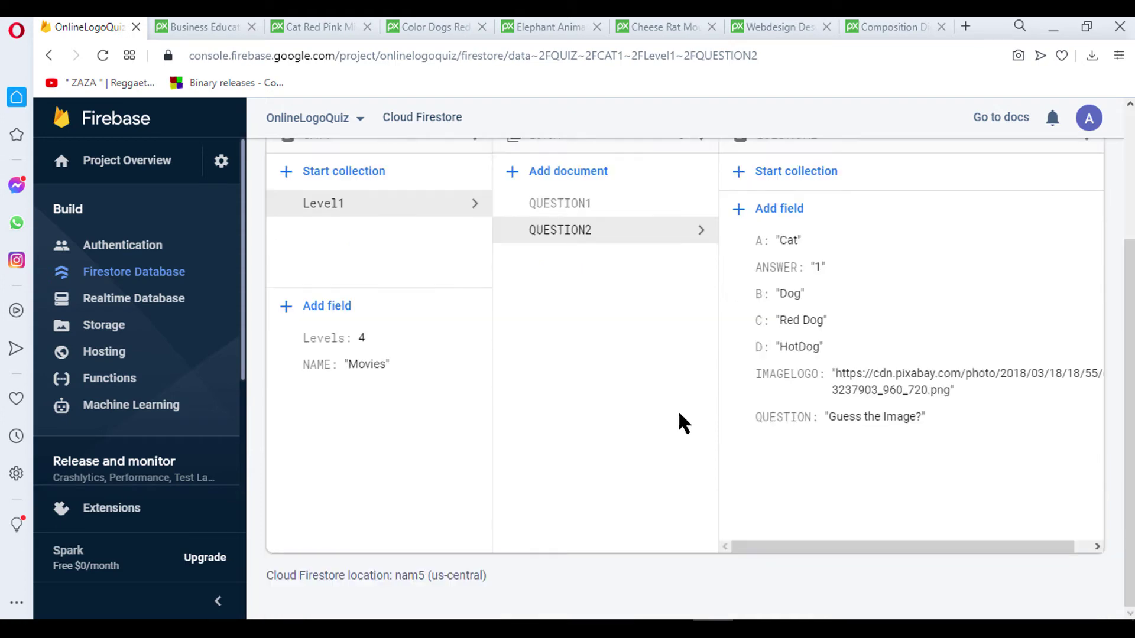
{"action": "left_click", "coordinate": [577, 207]}
{"action": "left_click", "coordinate": [578, 232]}
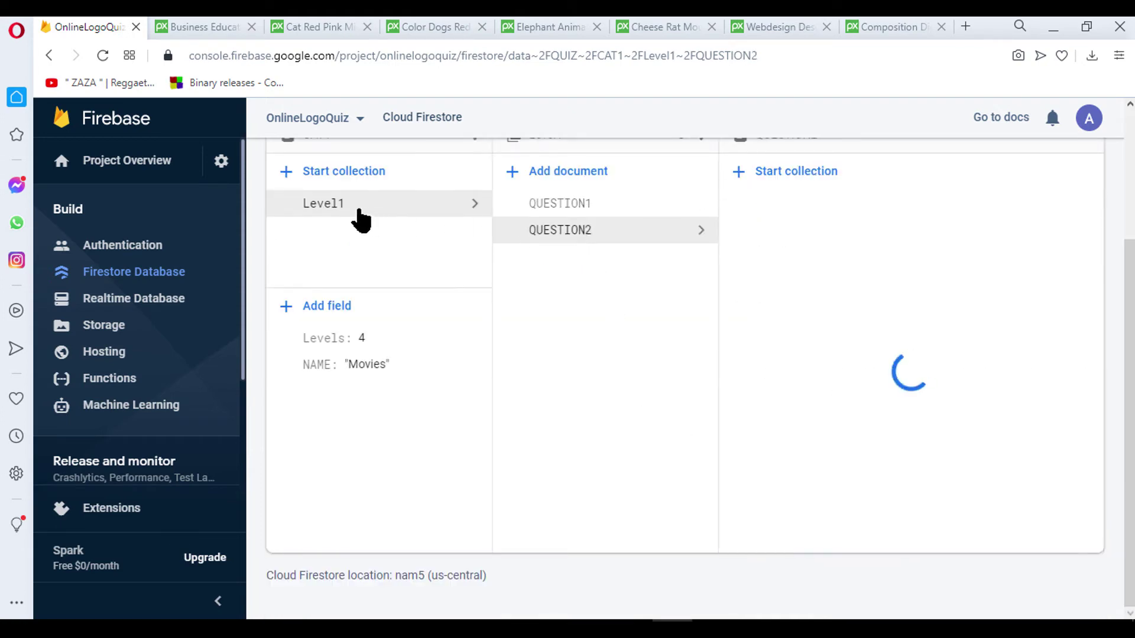
{"action": "left_click", "coordinate": [329, 204]}
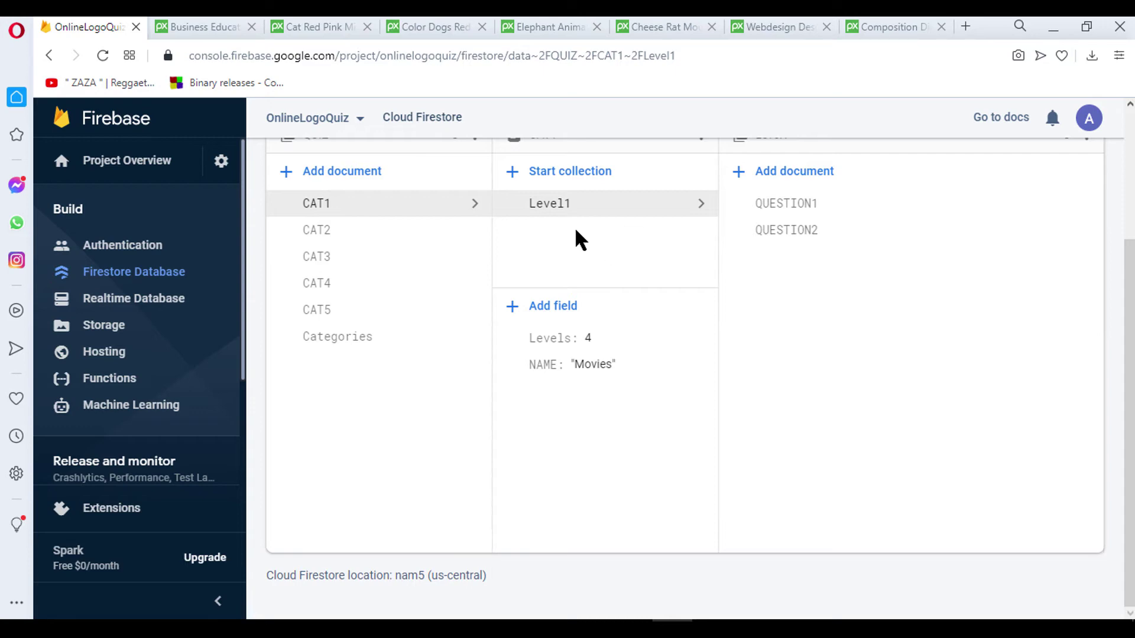
Step: Start a subcollection named Level2 under /QUIZ/CAT1, retrying after one cancelled attempt
{"action": "left_click", "coordinate": [576, 173]}
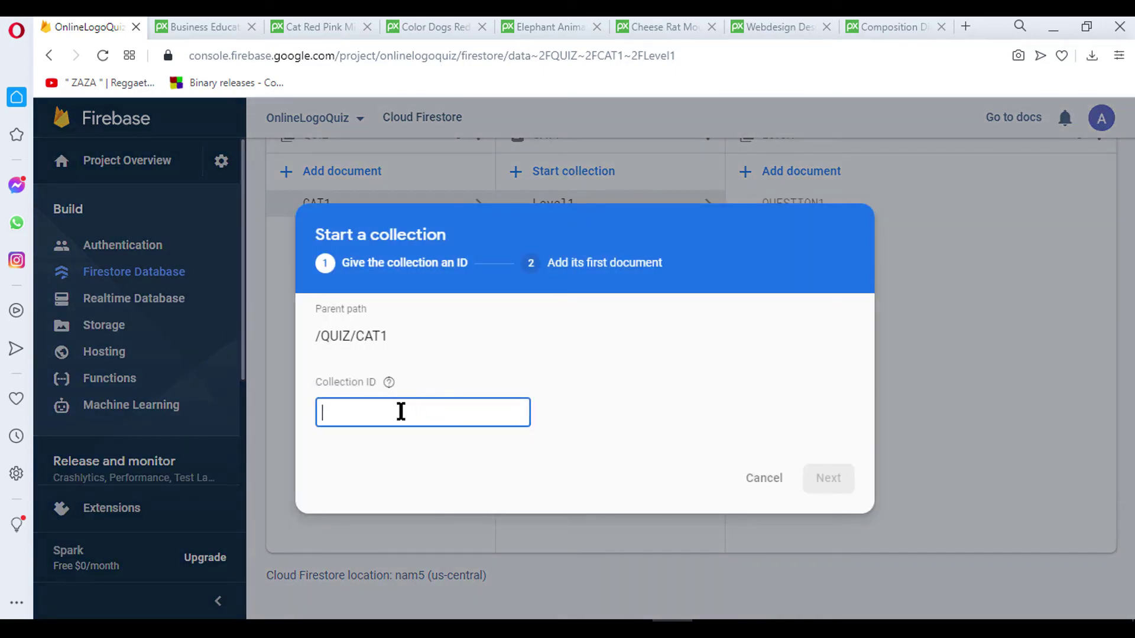
{"action": "type", "text": "Lev"}
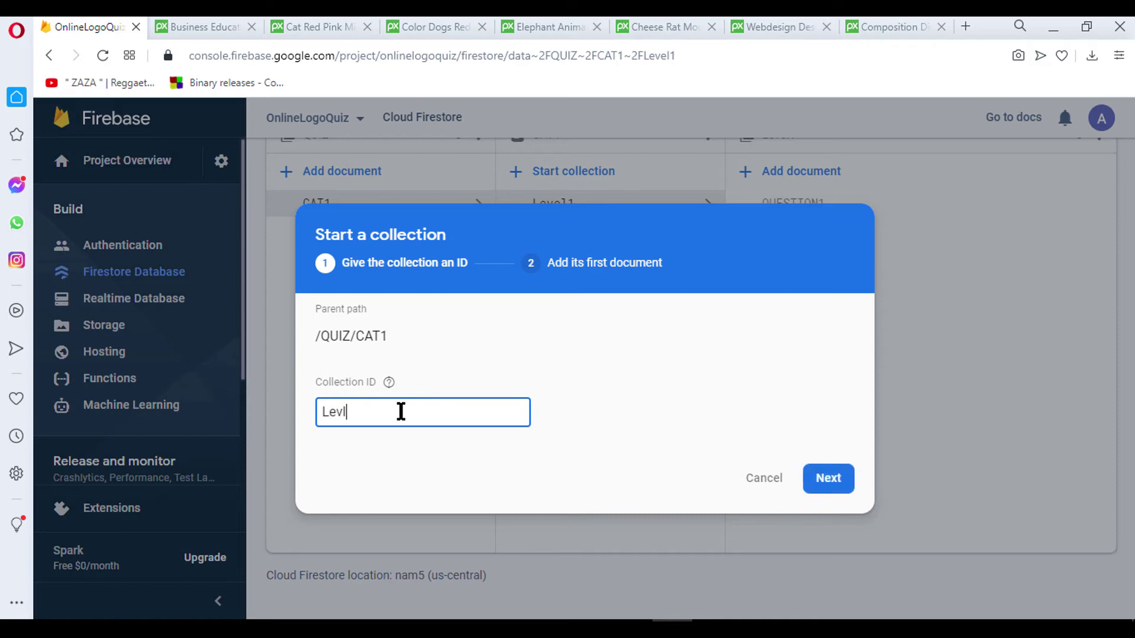
{"action": "type", "text": "el"}
{"action": "left_click", "coordinate": [763, 477]}
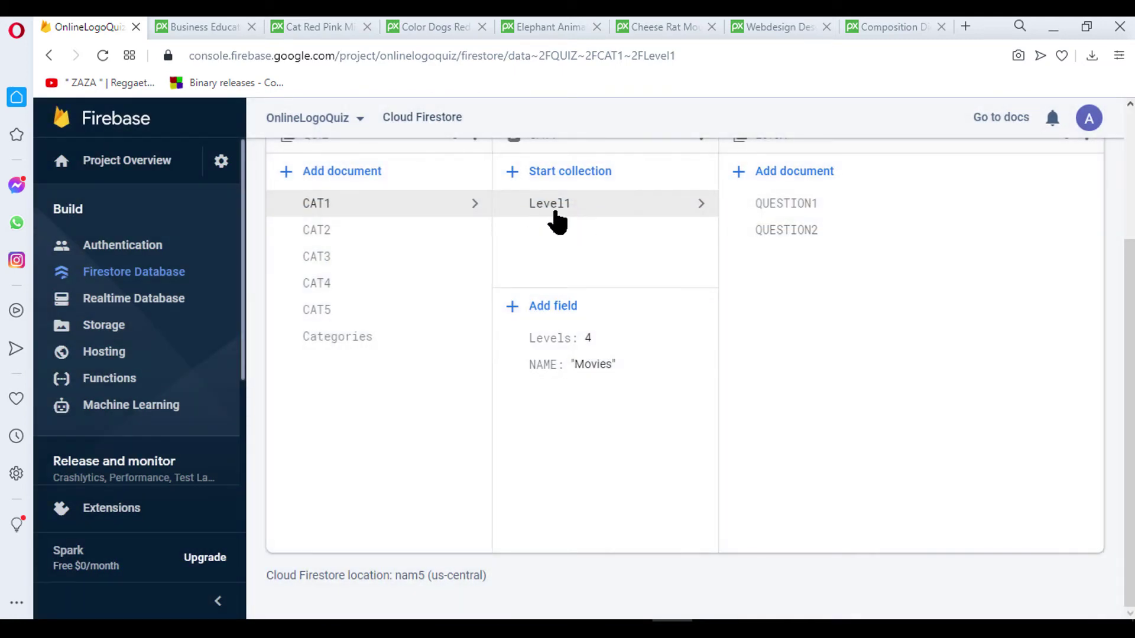
{"action": "left_click", "coordinate": [568, 171]}
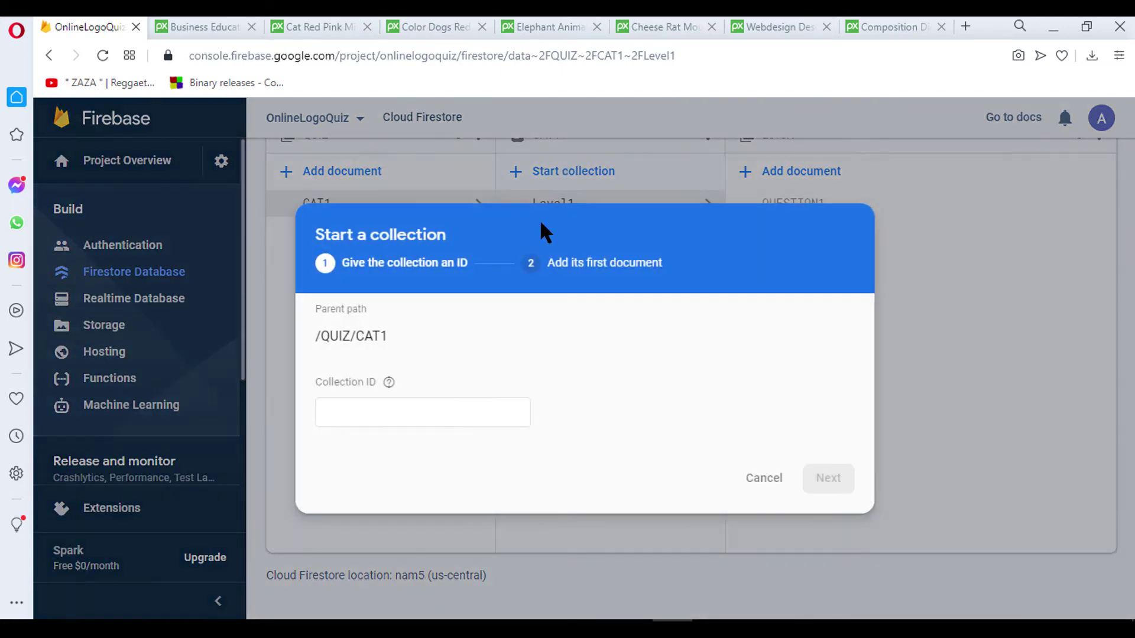
{"action": "type", "text": "Level2"}
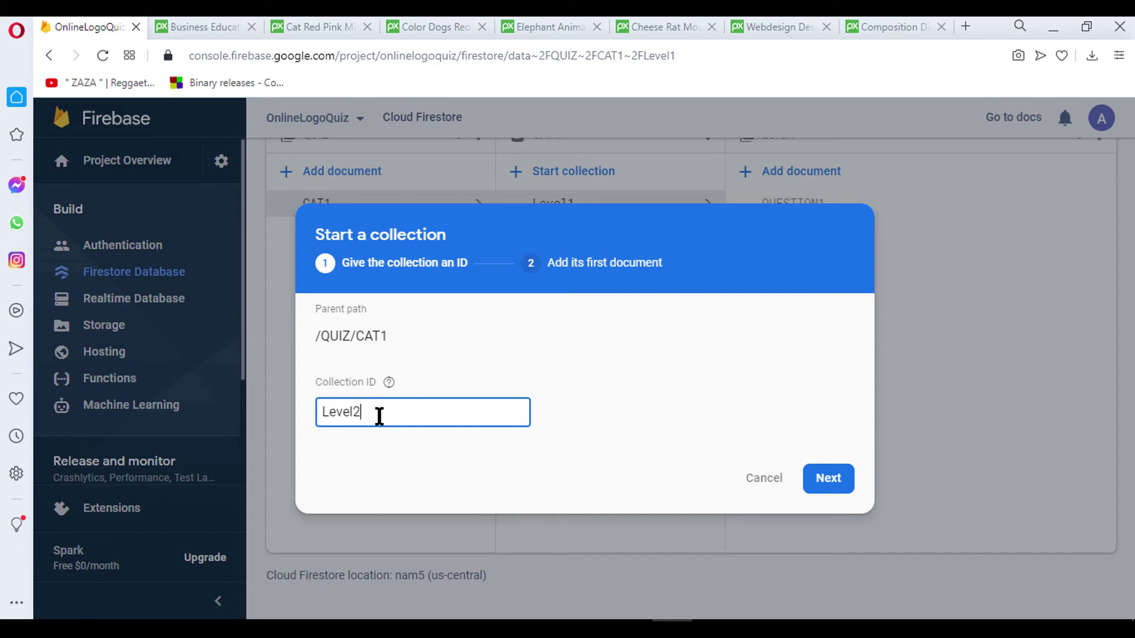
{"action": "left_click_drag", "start_coordinate": [378, 416], "coordinate": [327, 410]}
{"action": "left_click", "coordinate": [416, 420]}
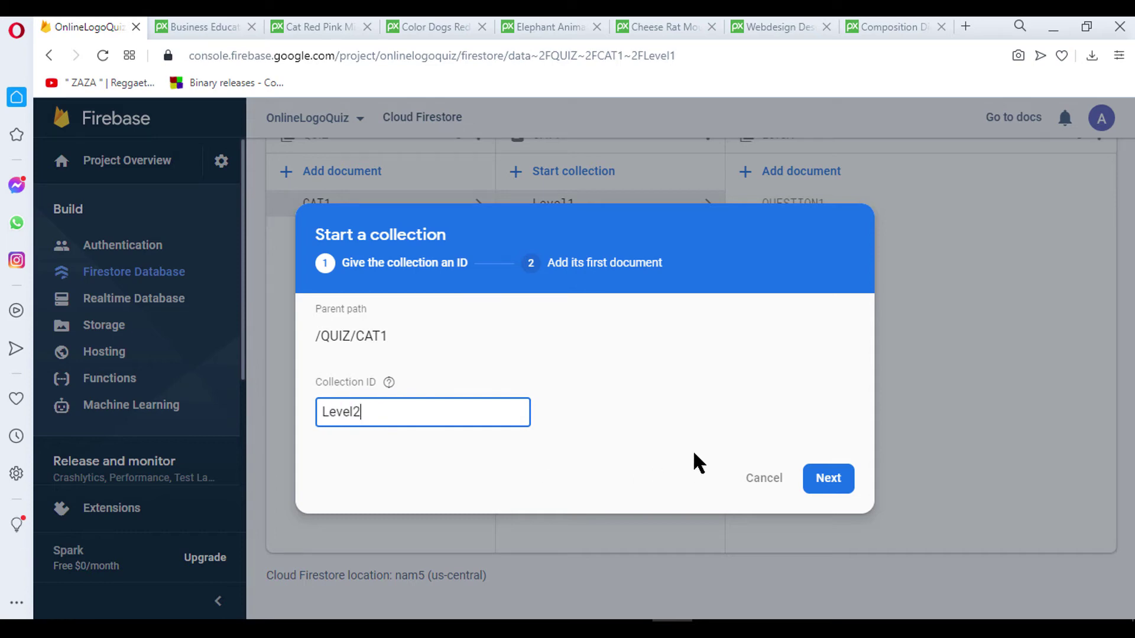
{"action": "left_click", "coordinate": [848, 492]}
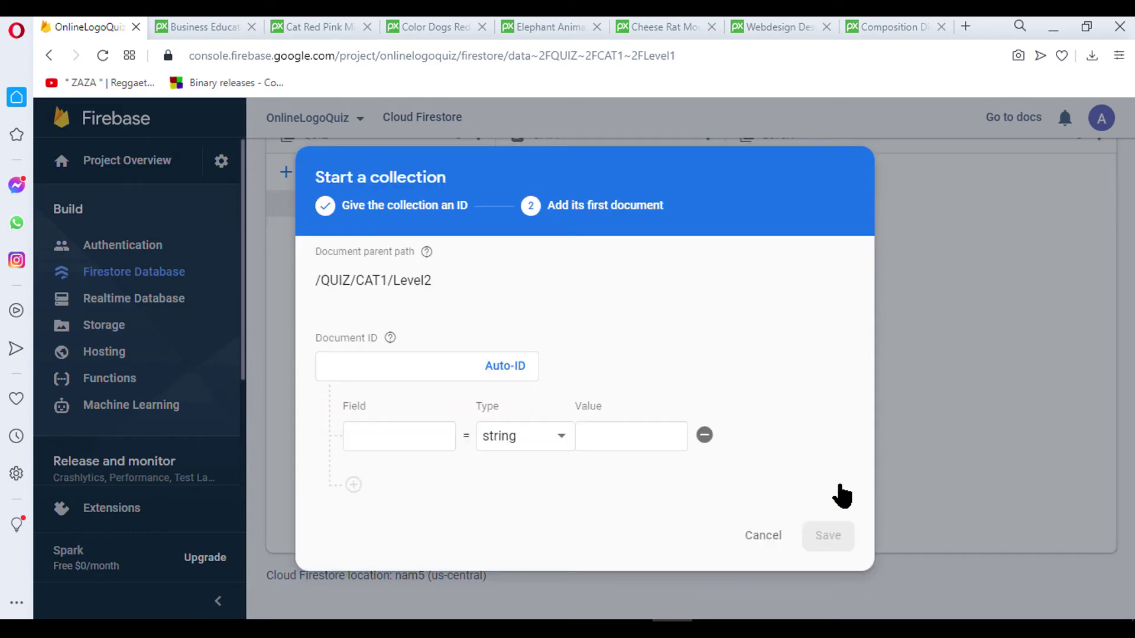
Step: Enter QUESTION1 as the Document ID and add several extra field rows
{"action": "left_click", "coordinate": [405, 375]}
{"action": "type", "text": "Q"}
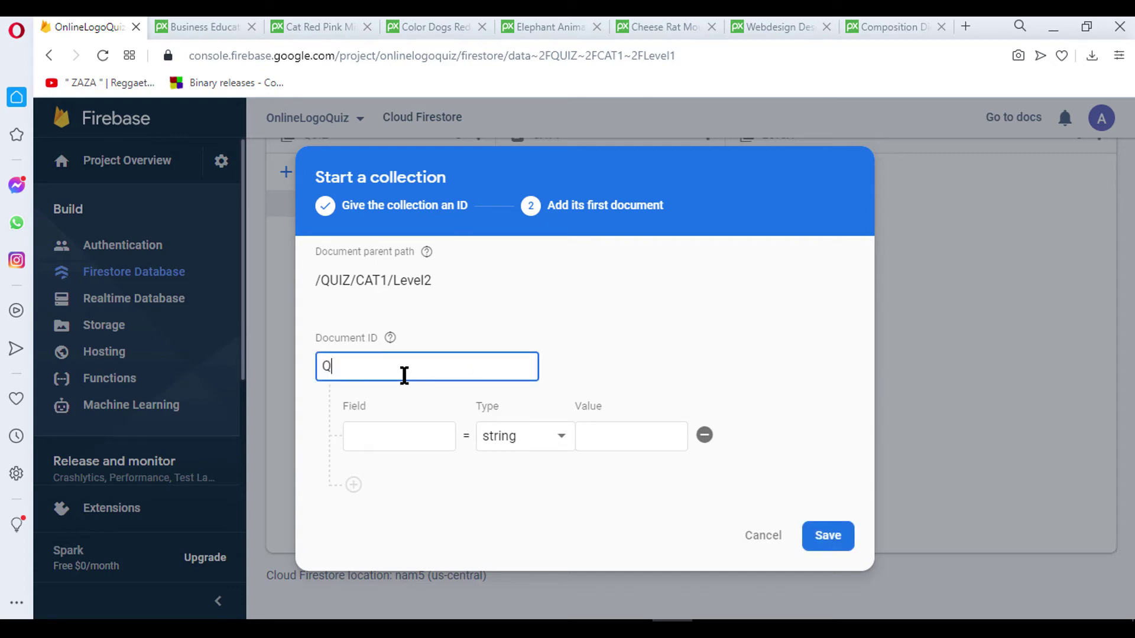
{"action": "type", "text": "UESTION1"}
{"action": "left_click", "coordinate": [353, 485]}
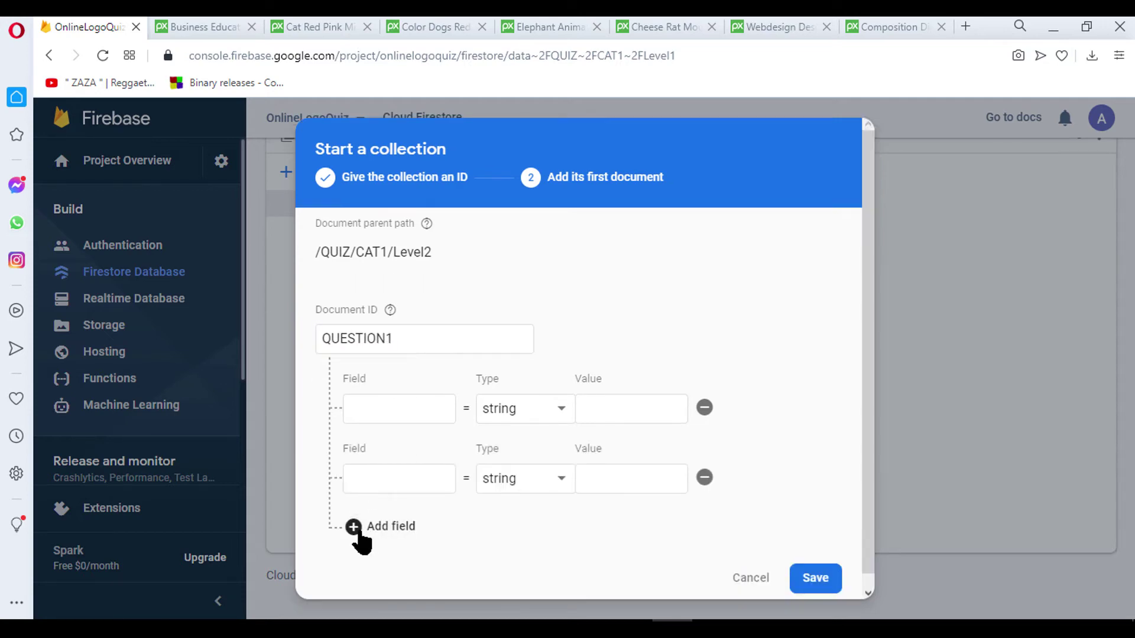
{"action": "left_click", "coordinate": [354, 529]}
{"action": "scroll", "coordinate": [368, 566], "scroll_direction": "down", "scroll_amount": 2}
{"action": "left_click", "coordinate": [370, 511]}
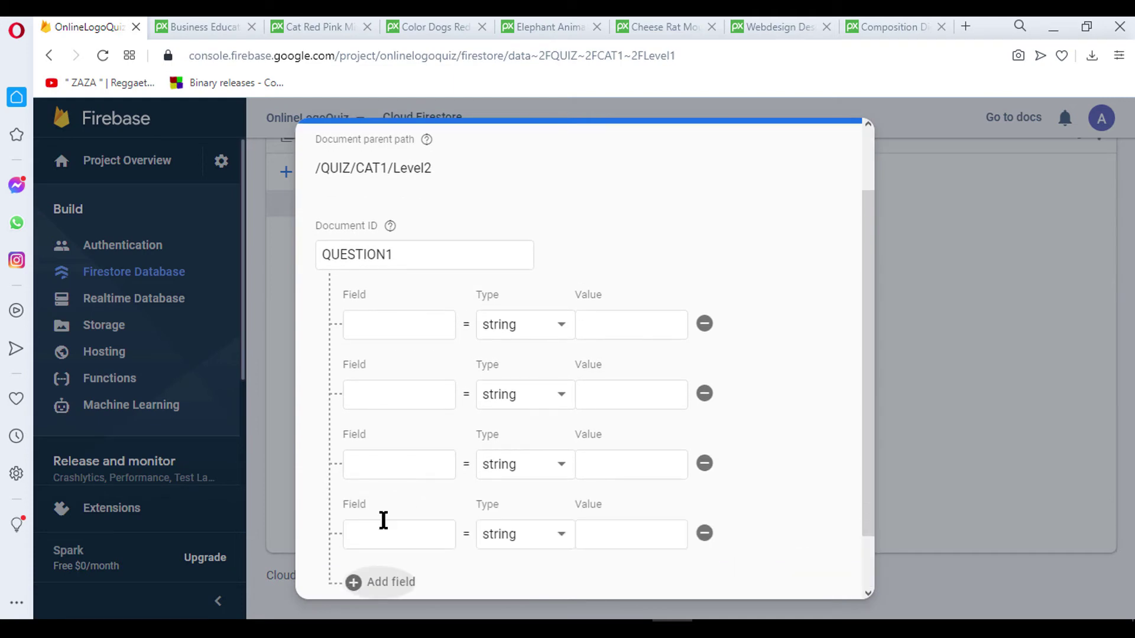
{"action": "left_click", "coordinate": [372, 583]}
Step: Name the first five fields IMAGELOGO, A, B, C and D
{"action": "left_click", "coordinate": [381, 321]}
{"action": "type", "text": "IM"}
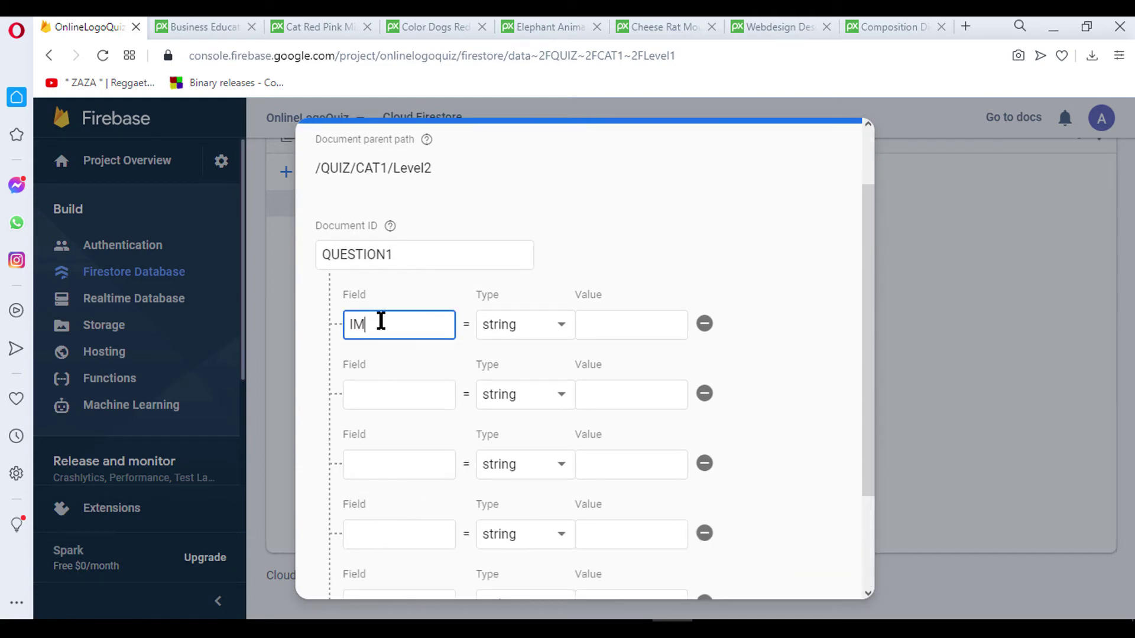
{"action": "type", "text": "AGELOGO"}
{"action": "left_click", "coordinate": [420, 388]}
{"action": "type", "text": "A"}
{"action": "left_click", "coordinate": [402, 461]}
{"action": "type", "text": "B"}
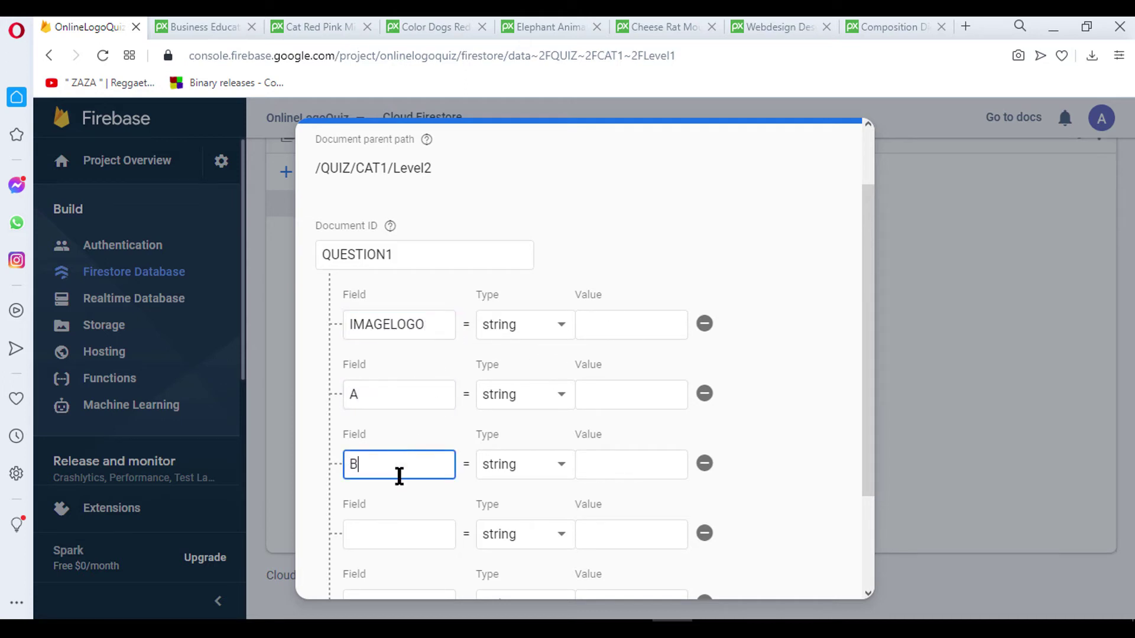
{"action": "left_click", "coordinate": [386, 538]}
{"action": "type", "text": "C"}
{"action": "scroll", "coordinate": [438, 474], "scroll_direction": "down", "scroll_amount": 3}
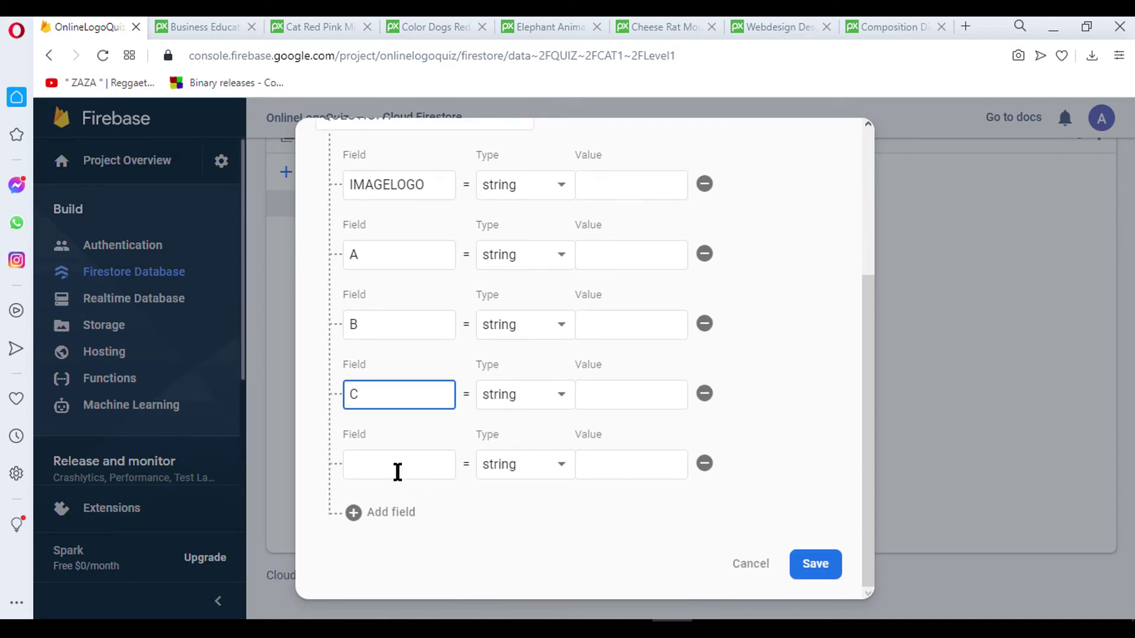
{"action": "left_click", "coordinate": [393, 467]}
{"action": "type", "text": "D"}
Step: Add two more fields named ANSWER and QUESTION
{"action": "left_click", "coordinate": [390, 513]}
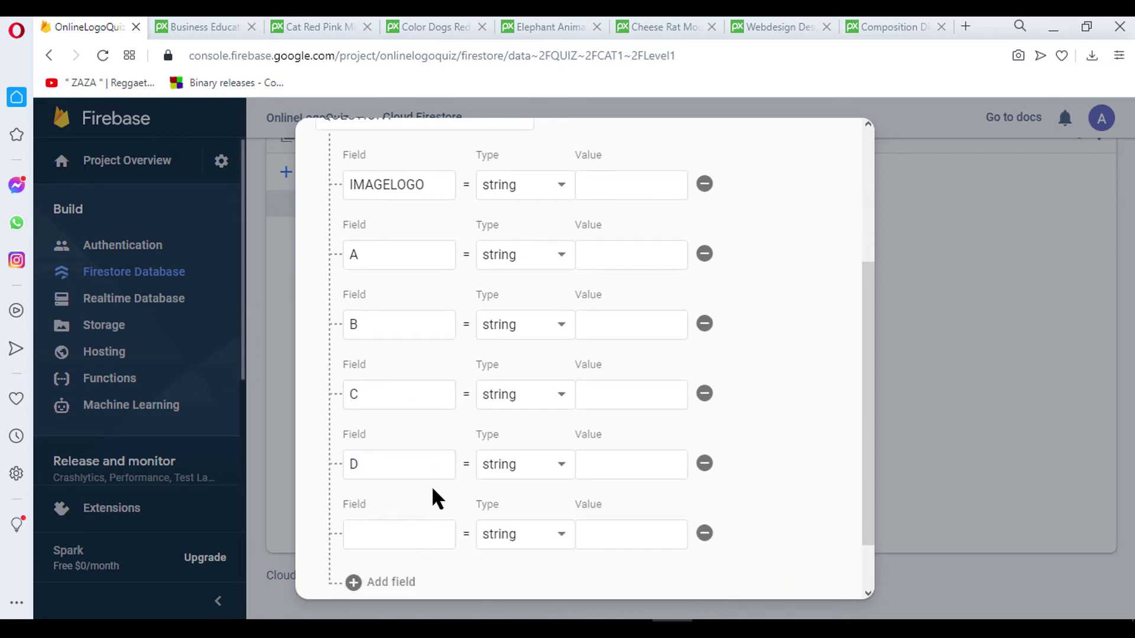
{"action": "left_click", "coordinate": [385, 534]}
{"action": "type", "text": "NS"}
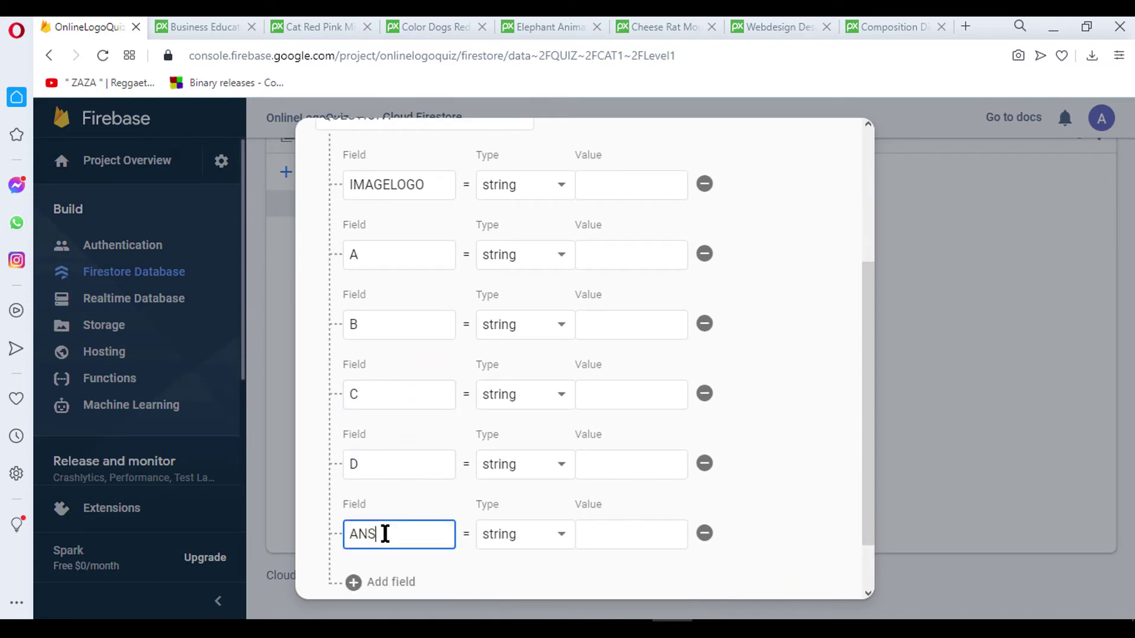
{"action": "type", "text": "WER"}
{"action": "scroll", "coordinate": [400, 520], "scroll_direction": "down", "scroll_amount": 2}
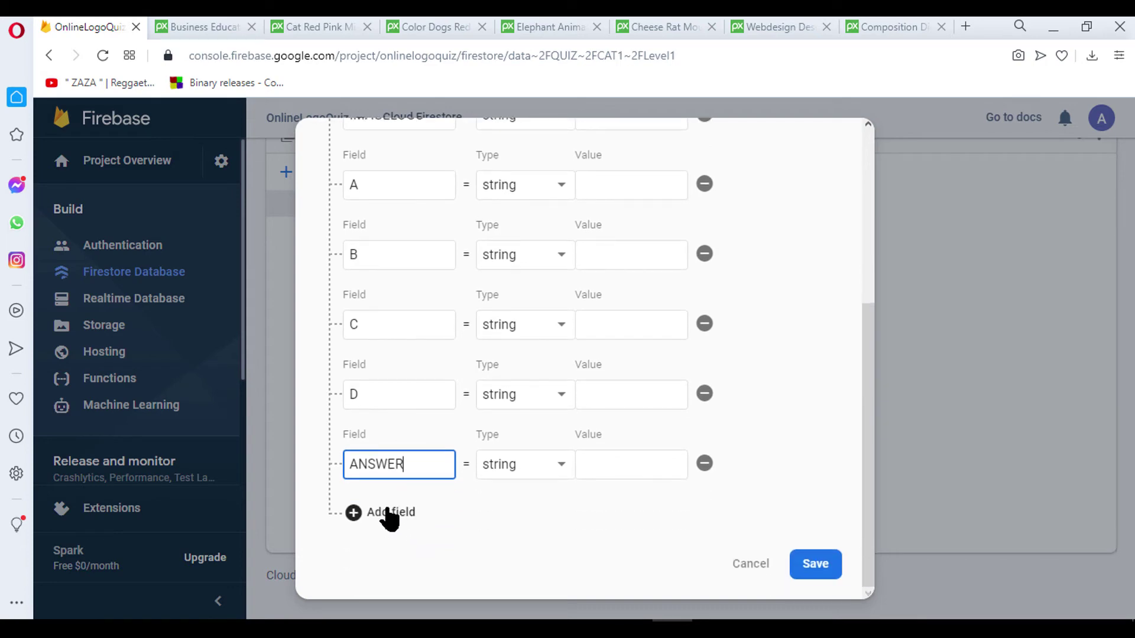
{"action": "left_click", "coordinate": [391, 515]}
{"action": "left_click", "coordinate": [383, 522]}
{"action": "type", "text": "Q"}
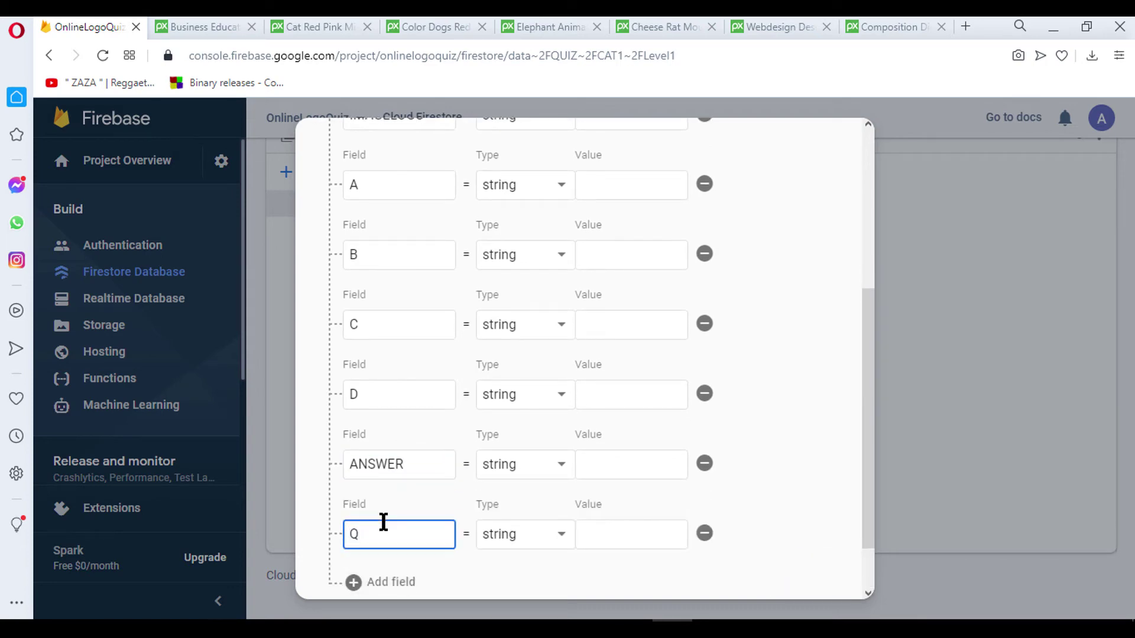
{"action": "type", "text": "UESTION"}
Step: Set QUESTION to 'Guess the Logo?' and ANSWER to 4
{"action": "left_click", "coordinate": [609, 539]}
{"action": "type", "text": "Gue"}
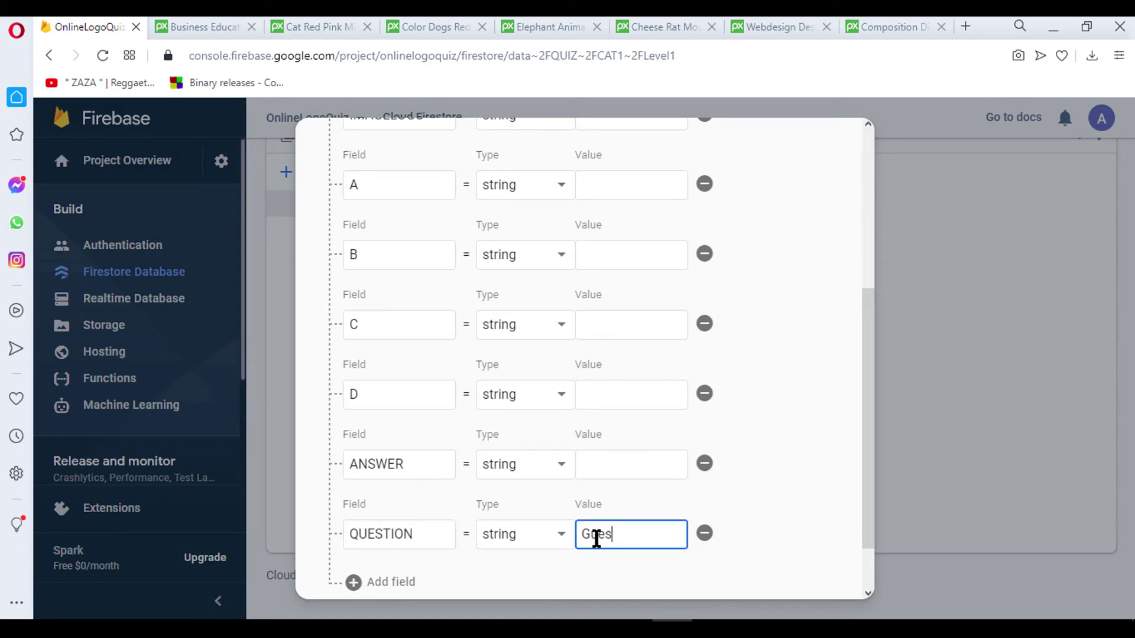
{"action": "type", "text": "s the Lo"}
{"action": "type", "text": "go"}
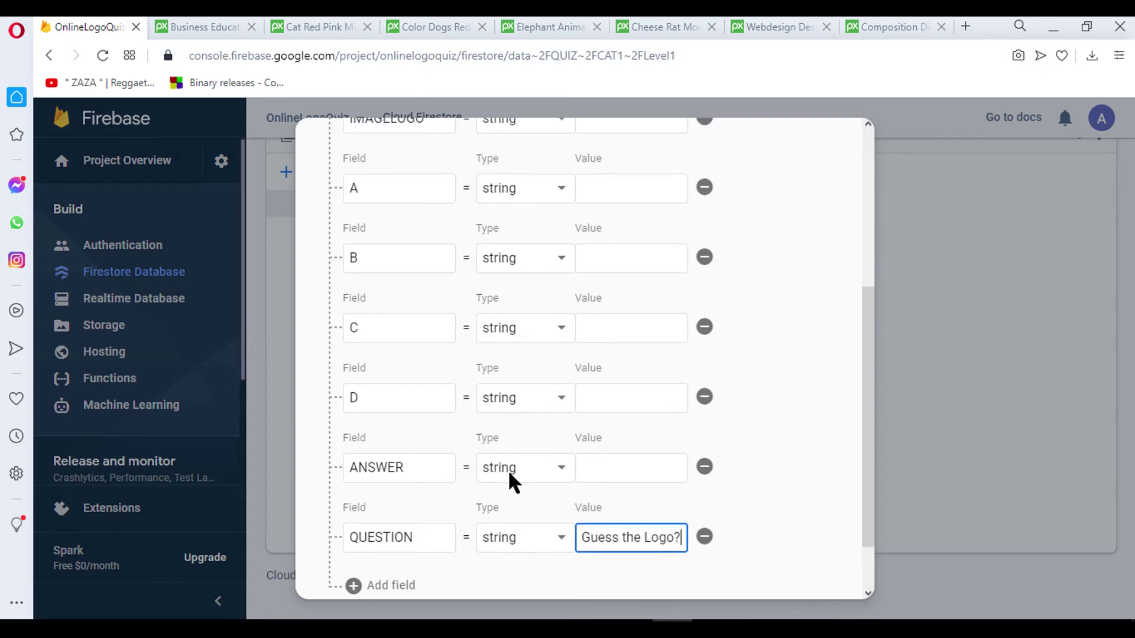
{"action": "scroll", "coordinate": [508, 469], "scroll_direction": "up", "scroll_amount": 3}
{"action": "scroll", "coordinate": [505, 440], "scroll_direction": "down", "scroll_amount": 2}
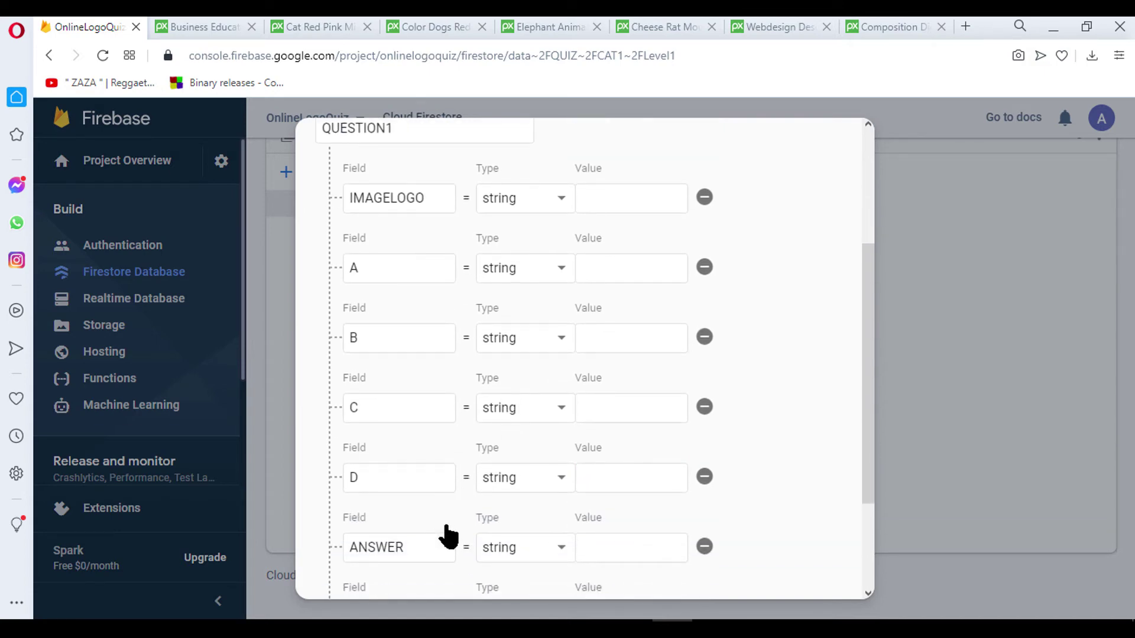
{"action": "left_click", "coordinate": [616, 543]}
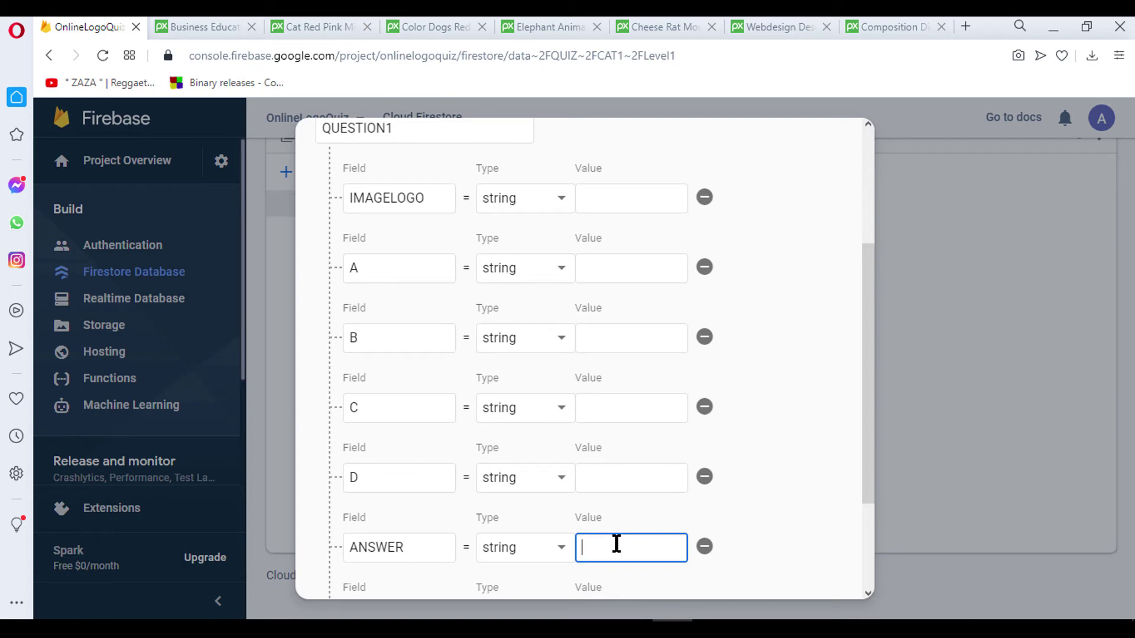
{"action": "type", "text": "4"}
{"action": "left_click", "coordinate": [595, 478]}
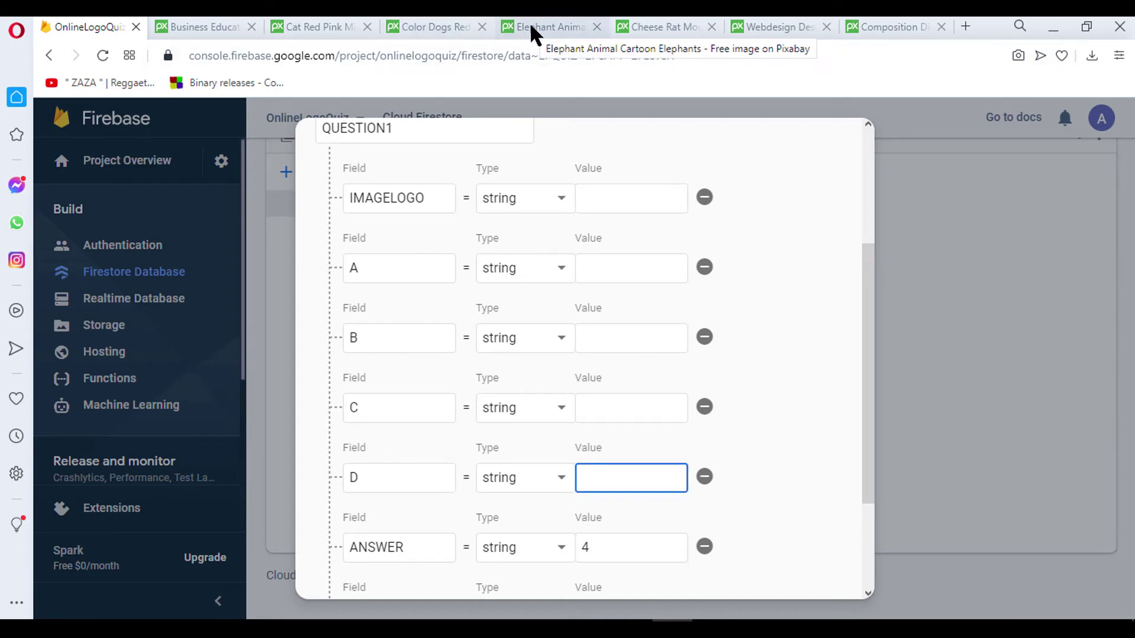
Step: Copy the dog image's address from the Pixabay page
{"action": "left_click", "coordinate": [443, 26]}
{"action": "scroll", "coordinate": [449, 307], "scroll_direction": "down", "scroll_amount": 3}
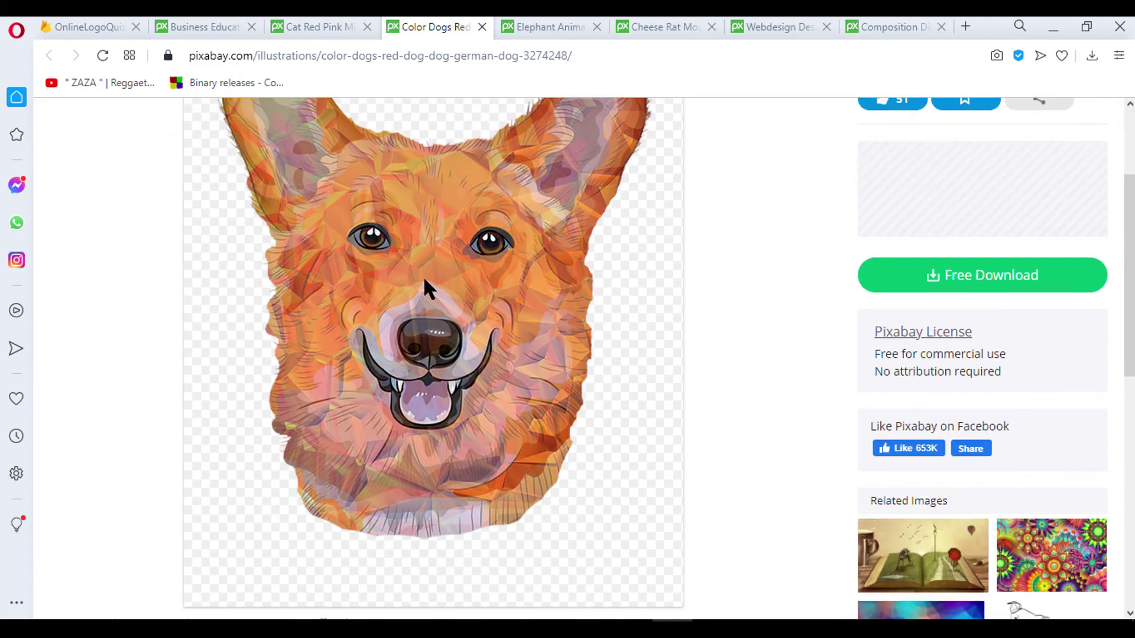
{"action": "right_click", "coordinate": [424, 280]}
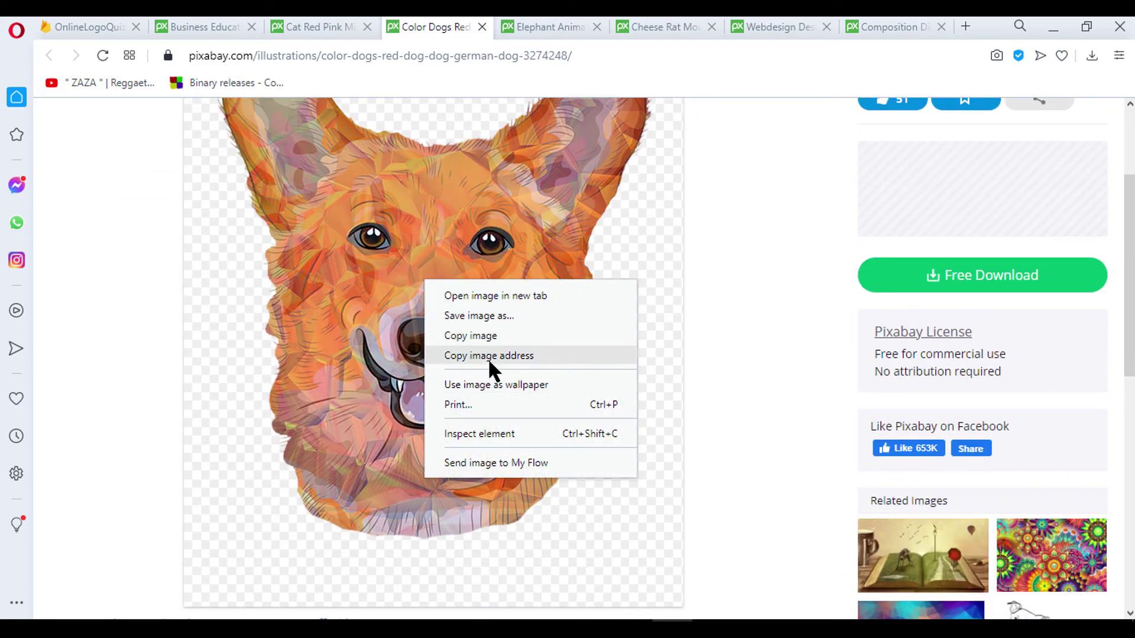
{"action": "left_click", "coordinate": [490, 356]}
{"action": "left_click", "coordinate": [85, 27]}
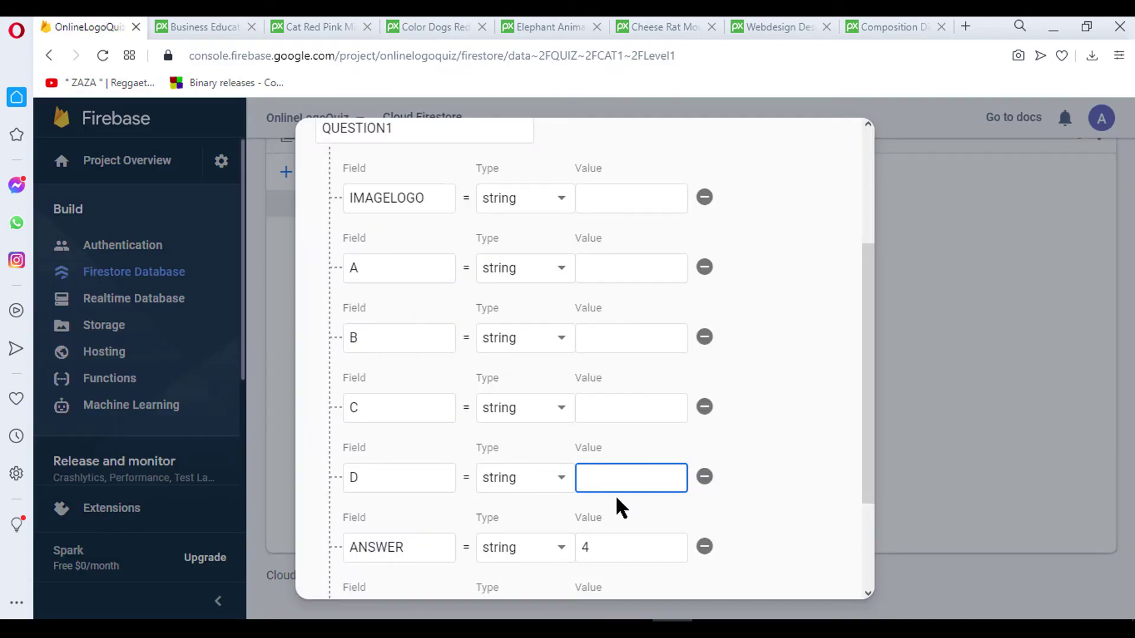
Step: Paste the dog image URL as the IMAGELOGO value
{"action": "left_click", "coordinate": [598, 203]}
{"action": "key", "text": "ctrl+v"}
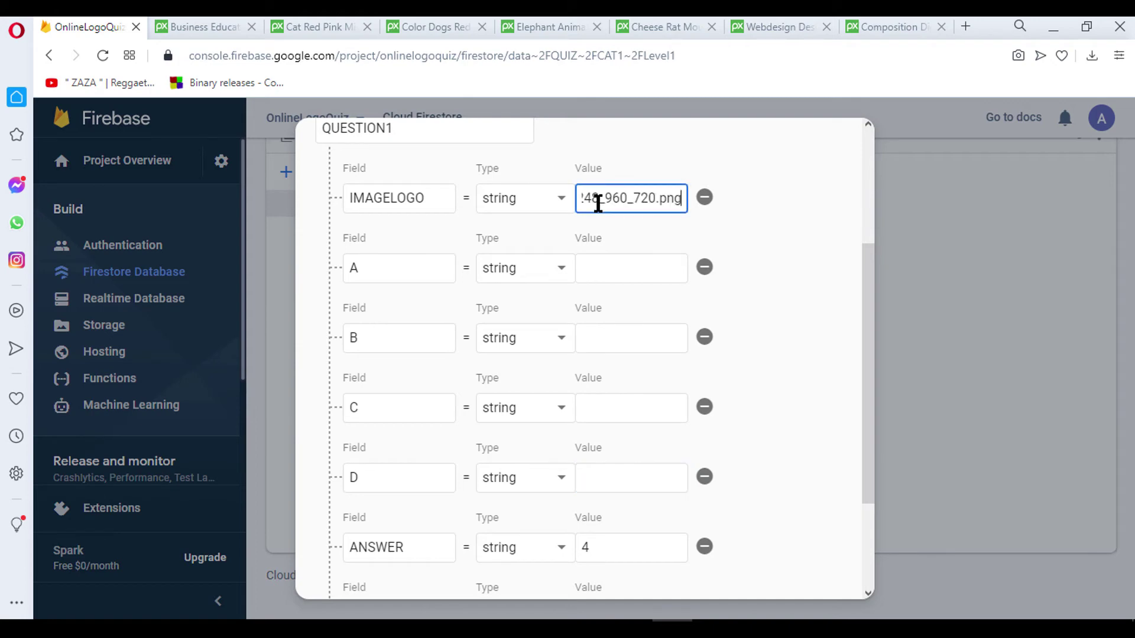
{"action": "left_click", "coordinate": [792, 269]}
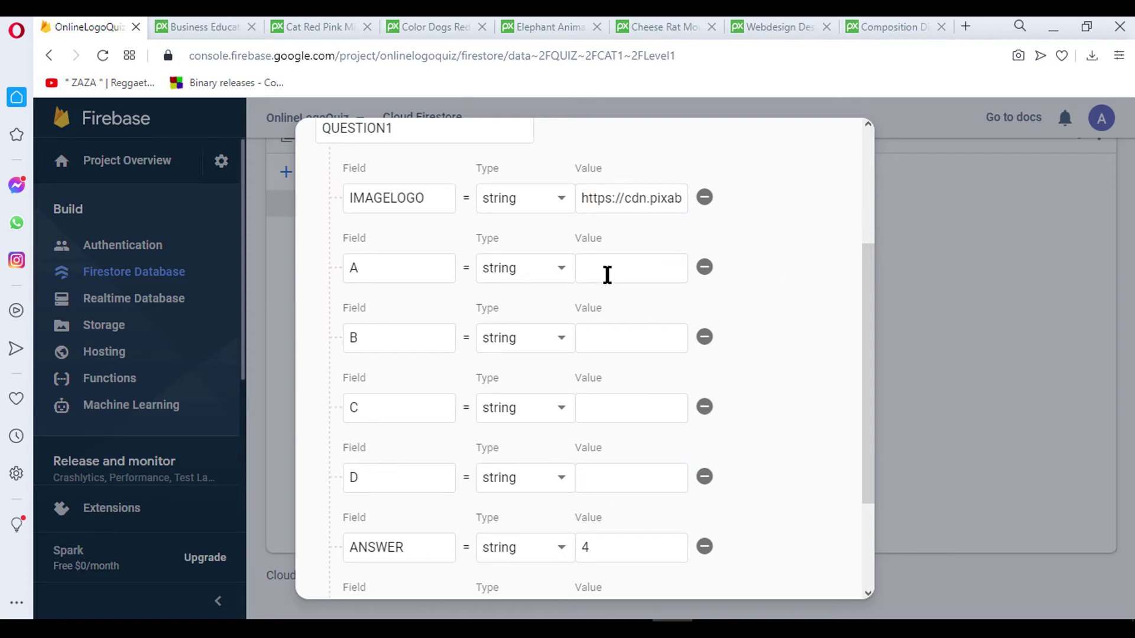
Step: Fill options D Dog, C Frog, B Wrong and A Mat
{"action": "left_click", "coordinate": [597, 483]}
{"action": "type", "text": "g"}
{"action": "left_click", "coordinate": [603, 408]}
{"action": "type", "text": "Fro"}
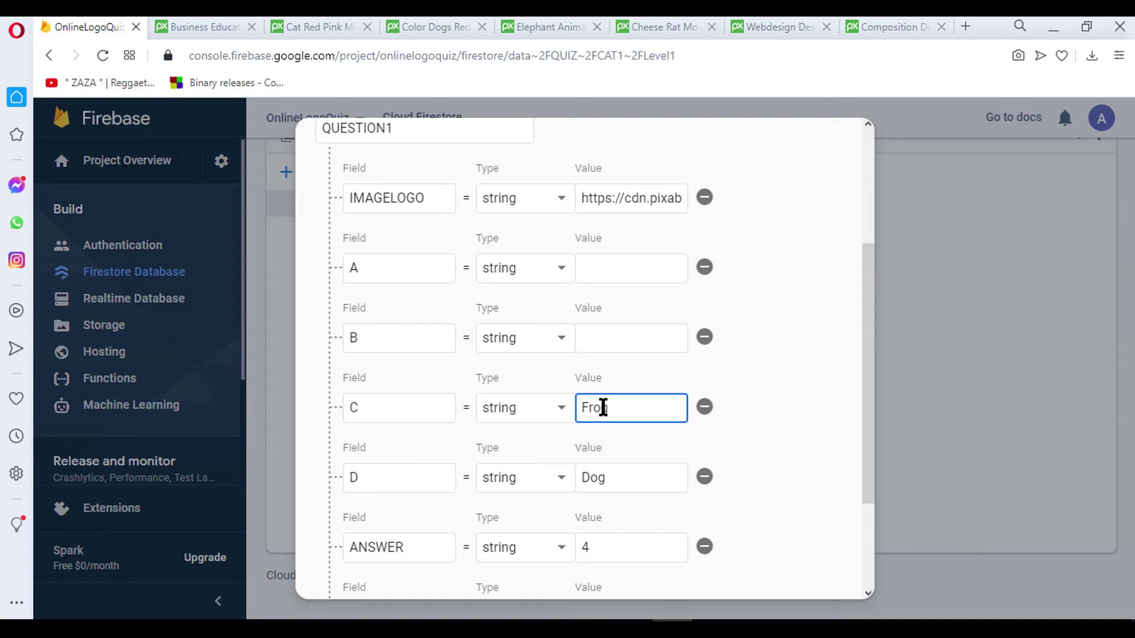
{"action": "type", "text": "g"}
{"action": "left_click", "coordinate": [597, 335]}
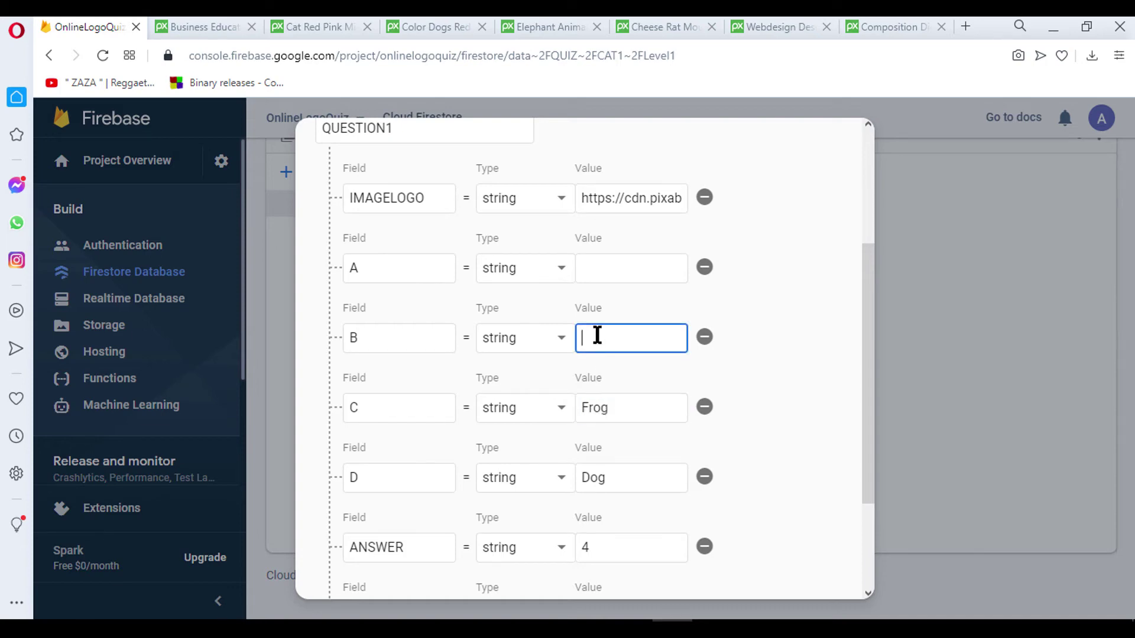
{"action": "type", "text": "Wrong"}
{"action": "left_click", "coordinate": [606, 269]}
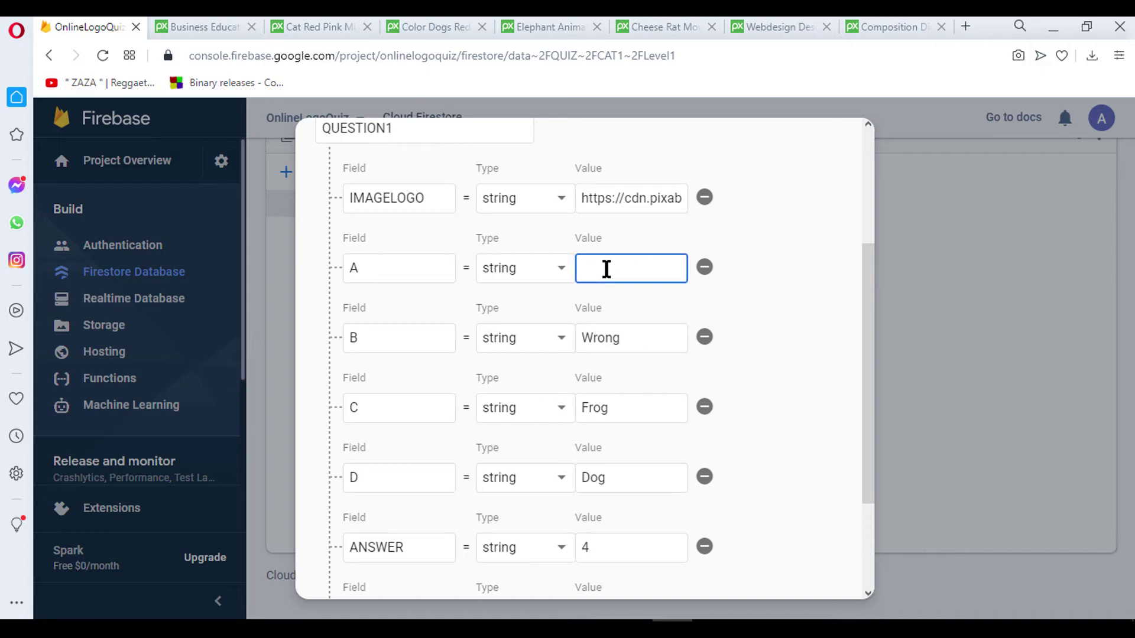
{"action": "type", "text": "Mat"}
{"action": "scroll", "coordinate": [641, 325], "scroll_direction": "down", "scroll_amount": 3}
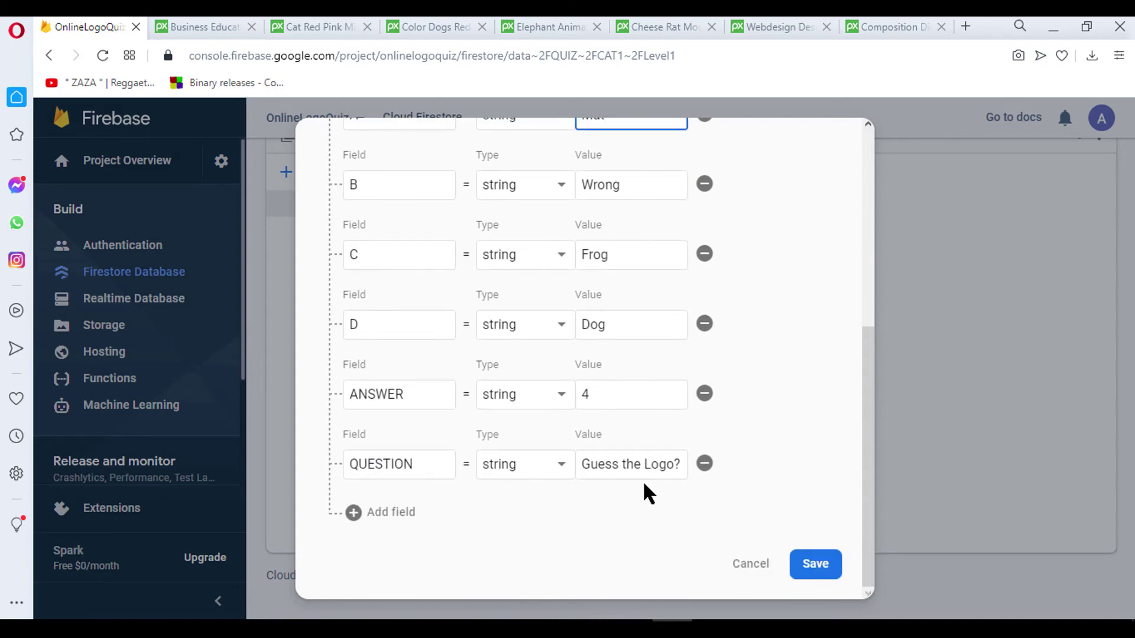
{"action": "scroll", "coordinate": [680, 473], "scroll_direction": "up", "scroll_amount": 1}
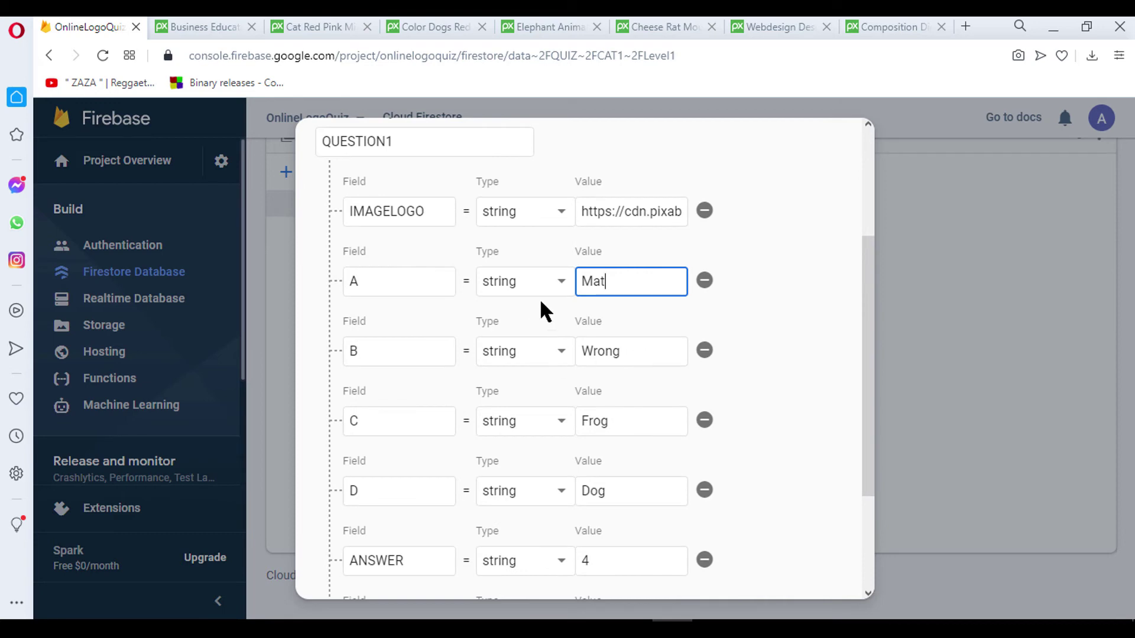
{"action": "scroll", "coordinate": [449, 201], "scroll_direction": "up", "scroll_amount": 2}
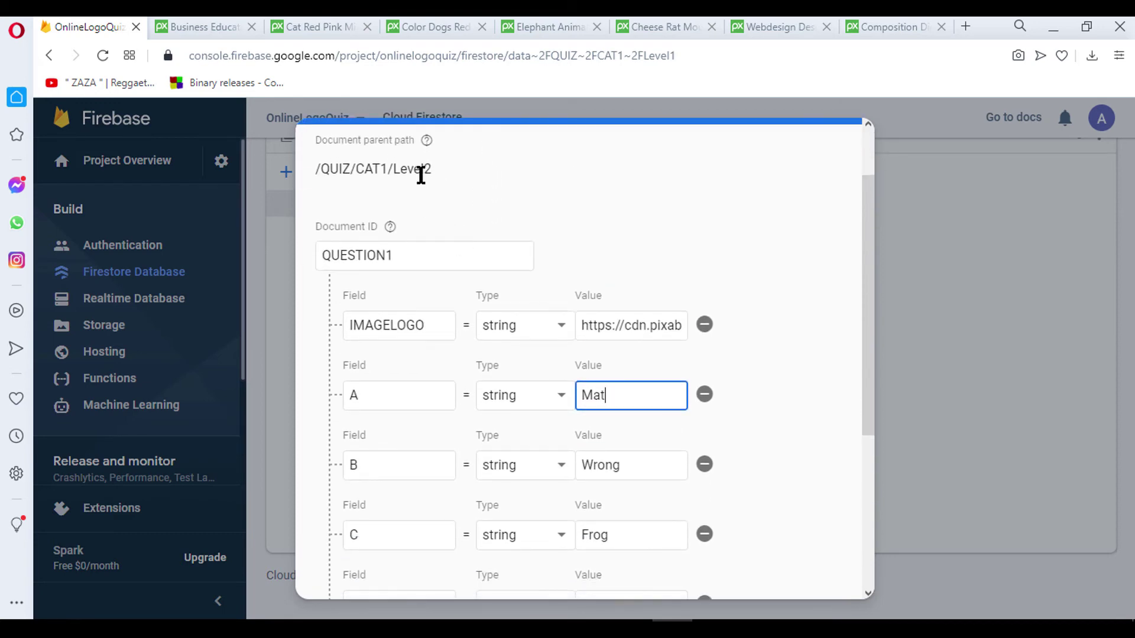
{"action": "scroll", "coordinate": [650, 355], "scroll_direction": "down", "scroll_amount": 3}
{"action": "scroll", "coordinate": [609, 432], "scroll_direction": "down", "scroll_amount": 2}
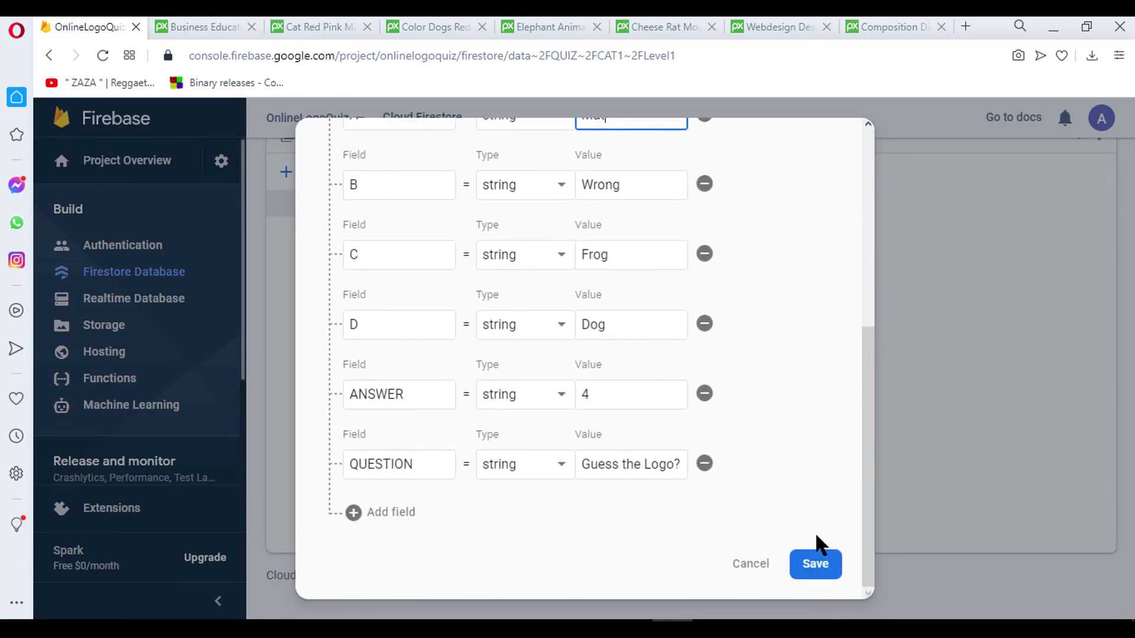
Step: Save QUESTION1 and review it in the Level2 collection
{"action": "left_click", "coordinate": [817, 567]}
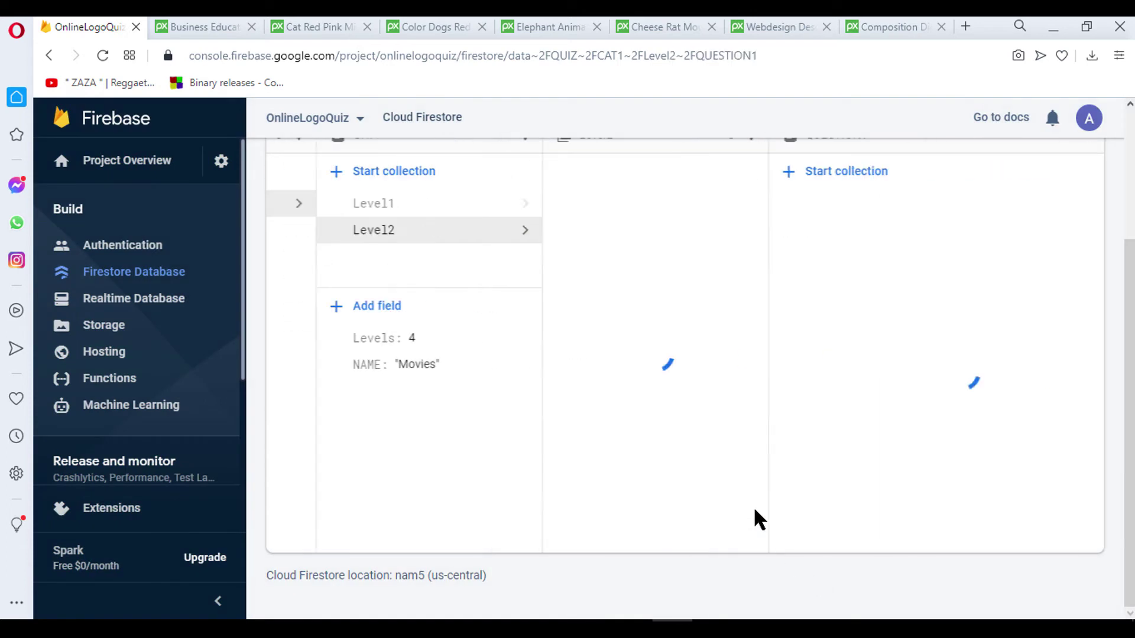
{"action": "left_click", "coordinate": [345, 233]}
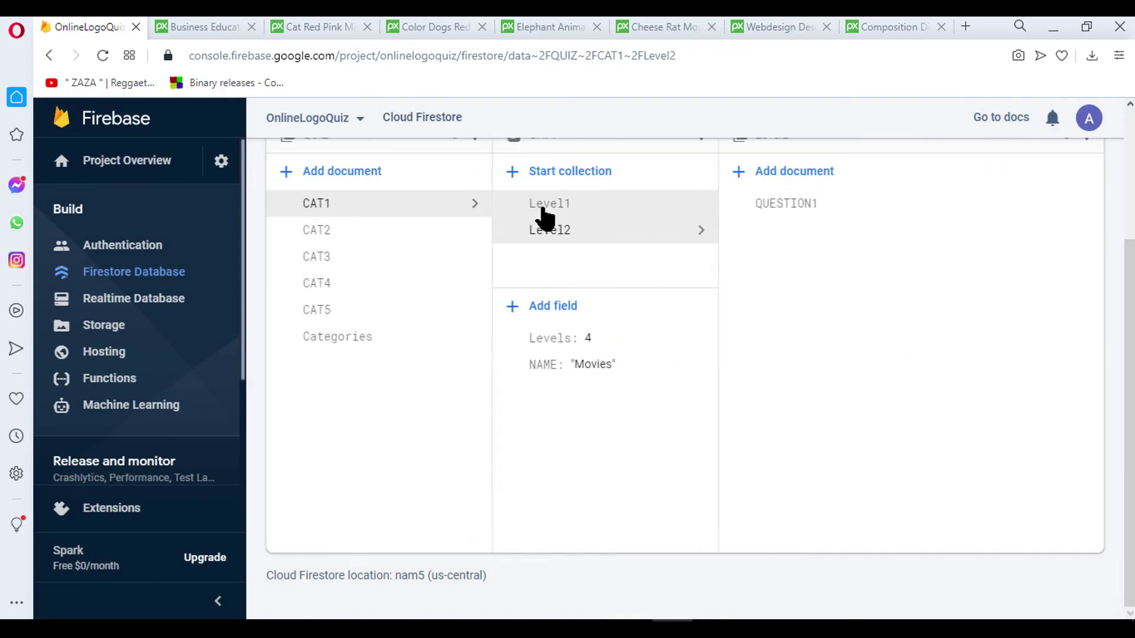
{"action": "left_click", "coordinate": [798, 206]}
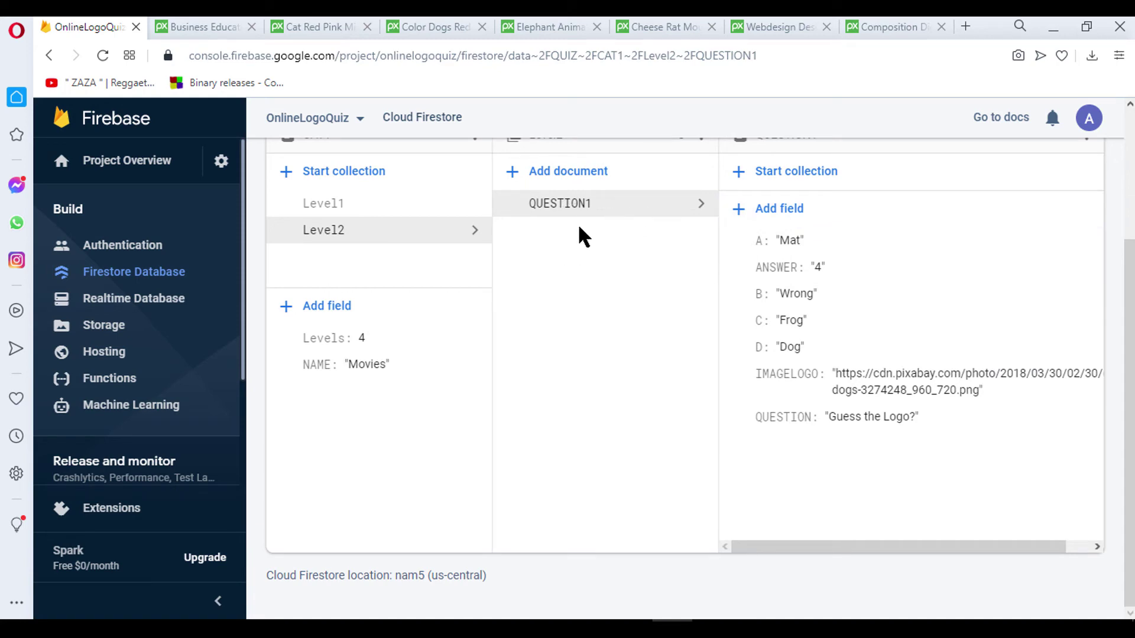
Step: Add a new Level2 document with ID QUESTION2 and extra field rows
{"action": "left_click", "coordinate": [564, 172]}
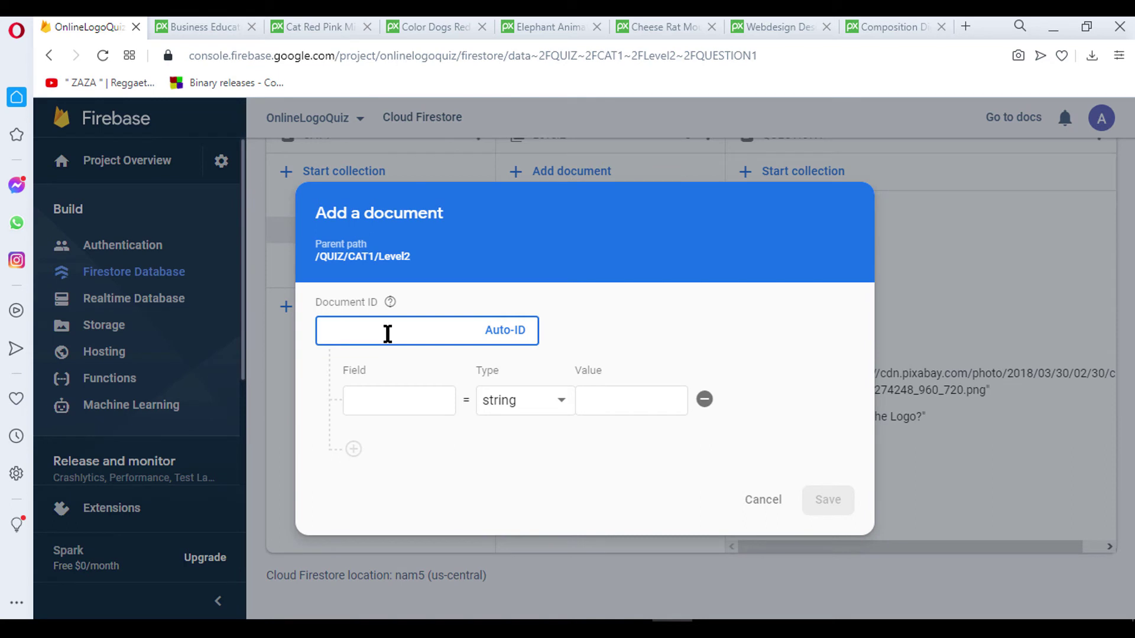
{"action": "type", "text": "QUES"}
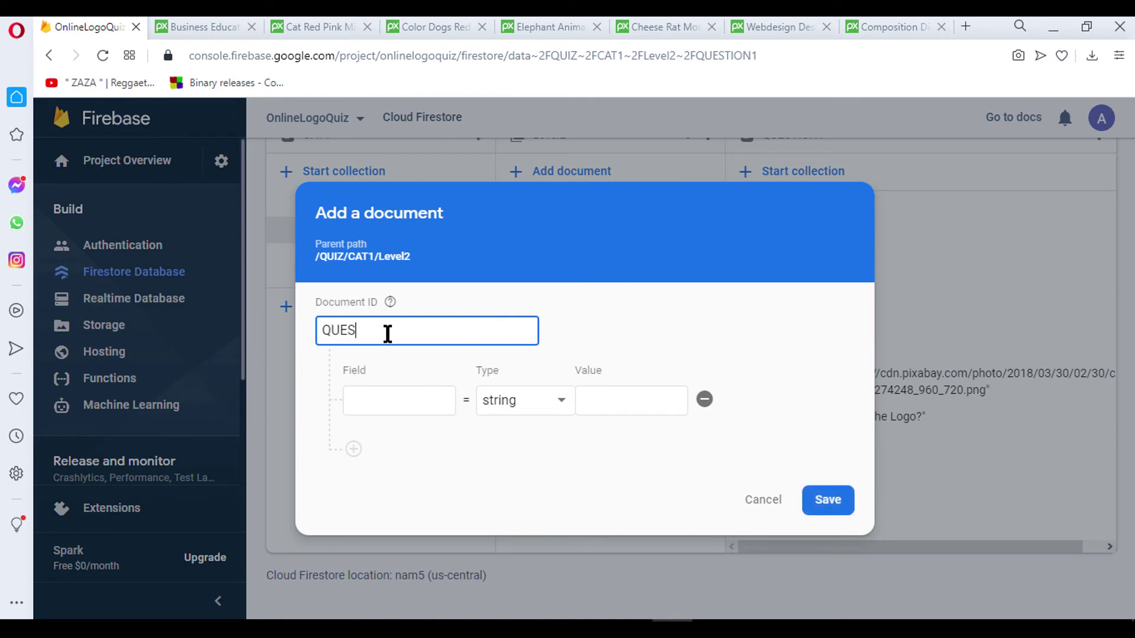
{"action": "type", "text": "TION2"}
{"action": "left_click", "coordinate": [398, 402]}
{"action": "left_click", "coordinate": [357, 451]}
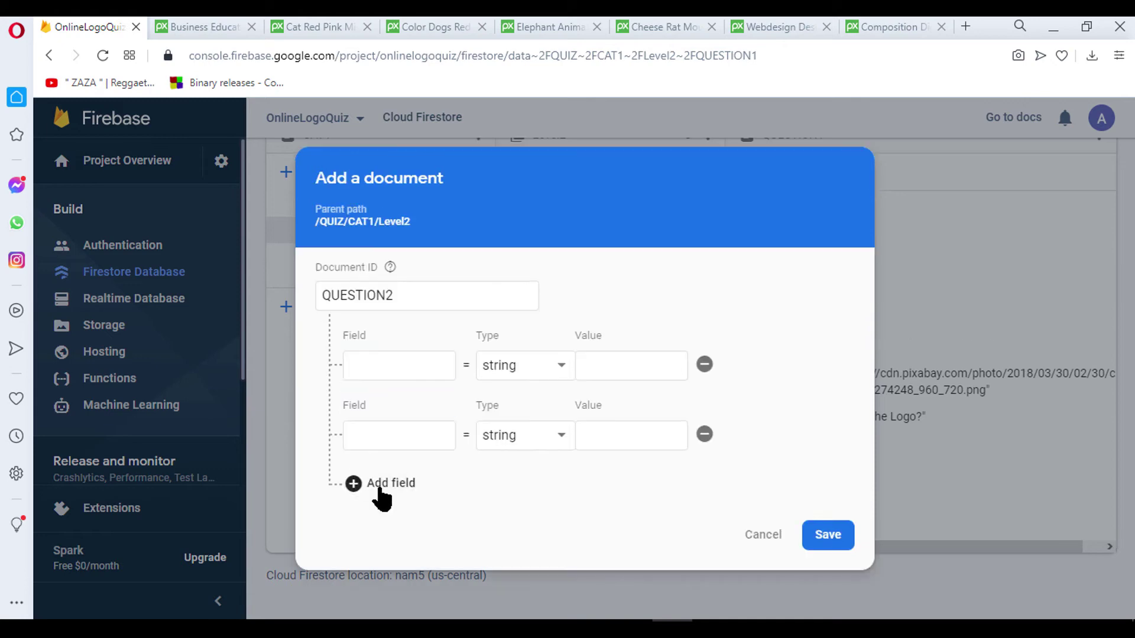
{"action": "left_click", "coordinate": [373, 484]}
{"action": "left_click", "coordinate": [380, 527]}
{"action": "left_click", "coordinate": [376, 346]}
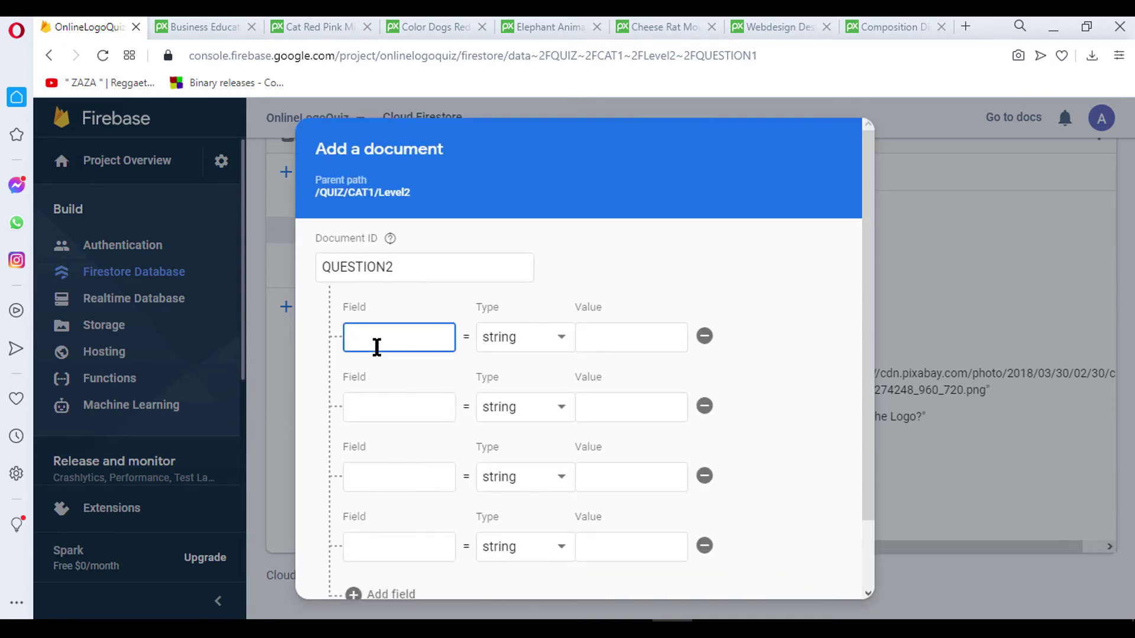
Step: Name the fields IMAGELOGO, A, B, C and D
{"action": "type", "text": "IMAGELOGO"}
{"action": "left_click", "coordinate": [378, 409]}
{"action": "type", "text": "A"}
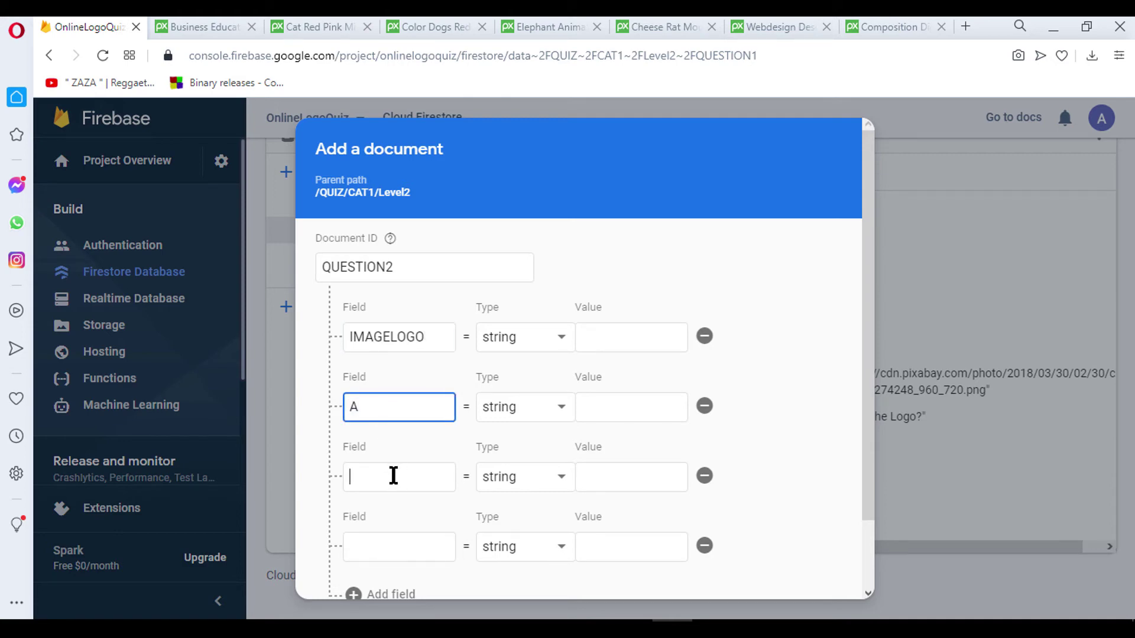
{"action": "left_click", "coordinate": [393, 476]}
{"action": "type", "text": "B"}
{"action": "scroll", "coordinate": [414, 471], "scroll_direction": "down", "scroll_amount": 2}
{"action": "left_click", "coordinate": [395, 463]}
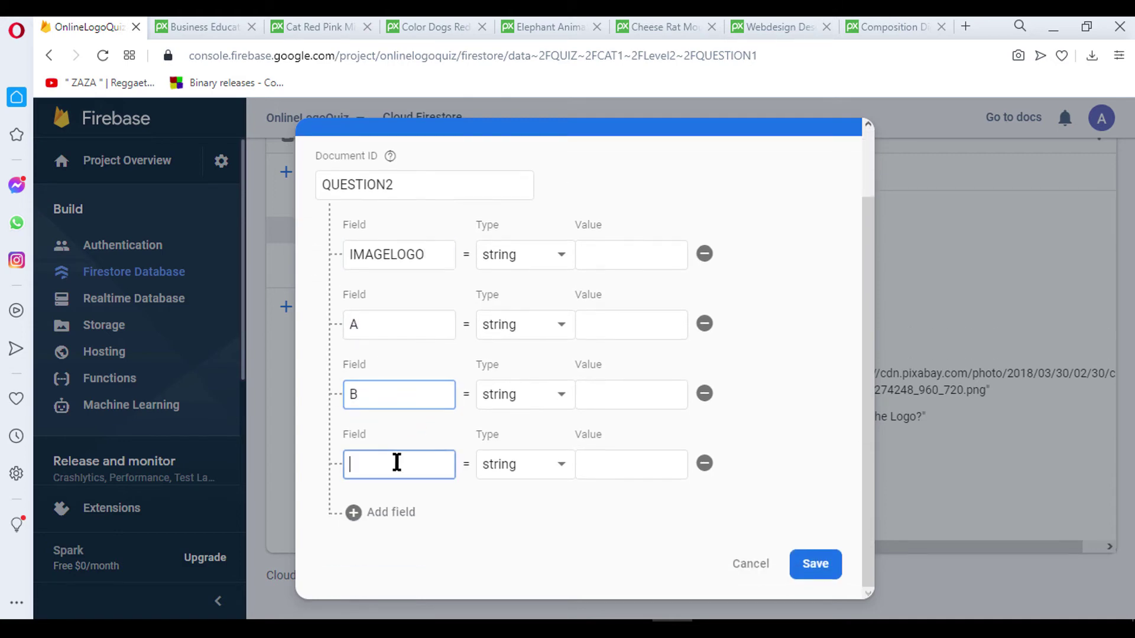
{"action": "type", "text": "C"}
{"action": "left_click", "coordinate": [395, 513]}
{"action": "scroll", "coordinate": [393, 514], "scroll_direction": "down", "scroll_amount": 1}
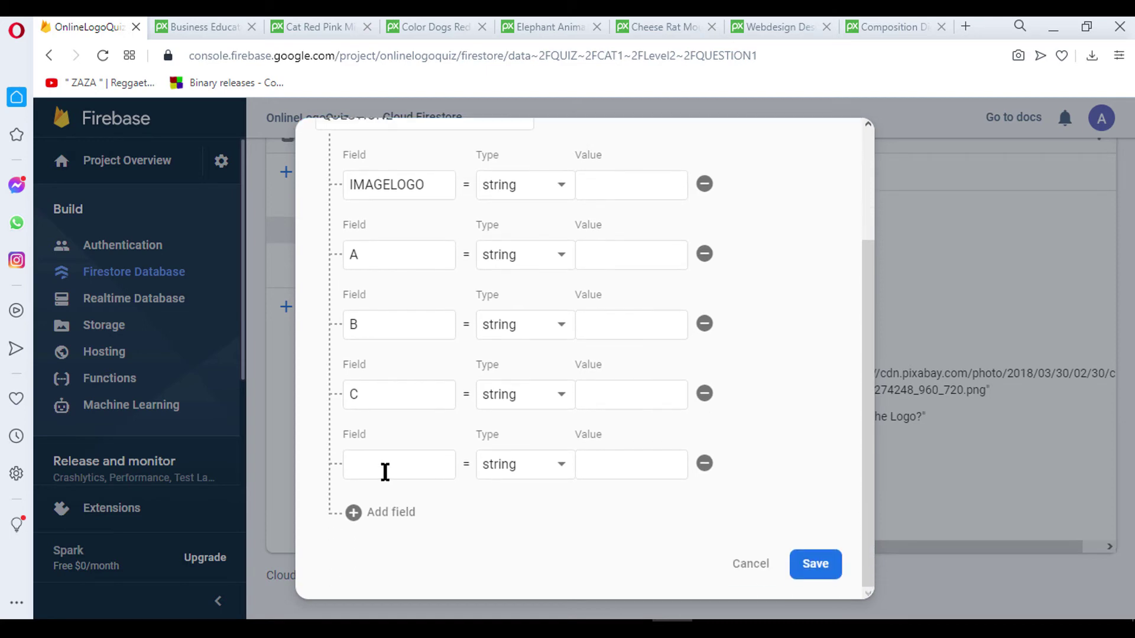
{"action": "left_click", "coordinate": [382, 467]}
{"action": "type", "text": "D"}
Step: Add ANSWER and QUESTION fields to the document
{"action": "left_click", "coordinate": [393, 513]}
{"action": "left_click", "coordinate": [385, 536]}
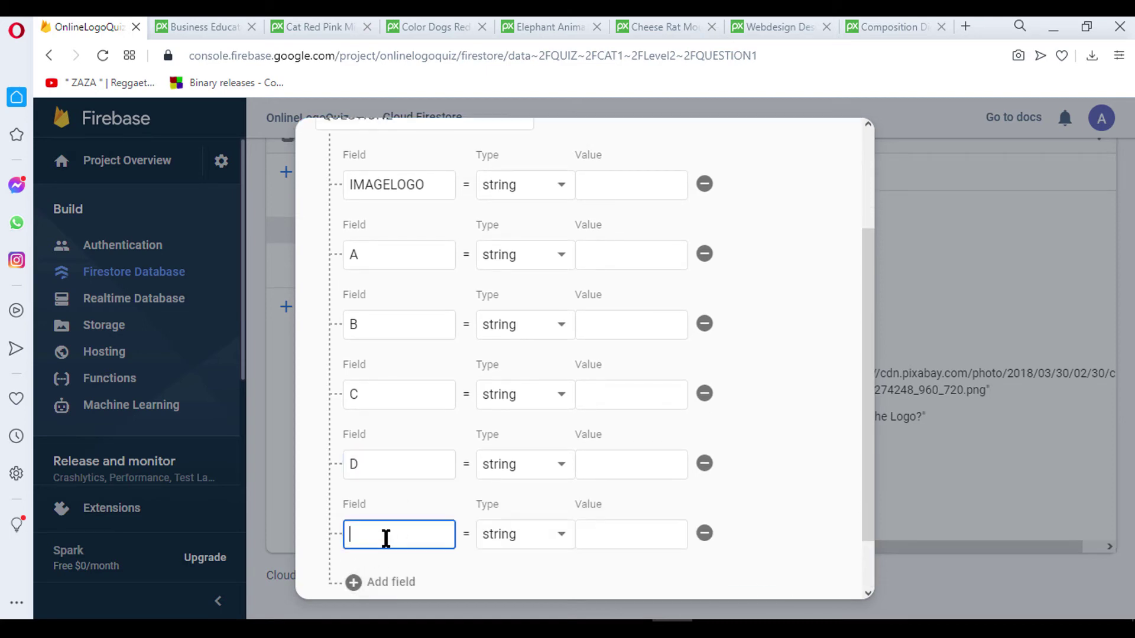
{"action": "type", "text": "ANSWER"}
{"action": "scroll", "coordinate": [392, 519], "scroll_direction": "down", "scroll_amount": 1}
{"action": "left_click", "coordinate": [391, 514]}
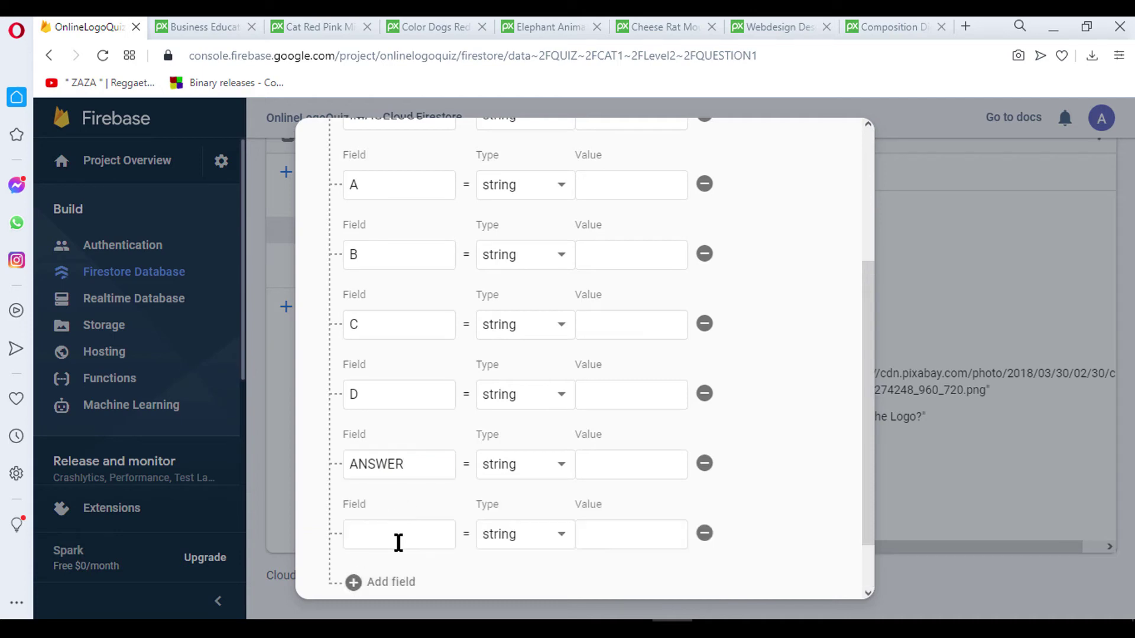
{"action": "left_click", "coordinate": [398, 543]}
{"action": "type", "text": "QUES"}
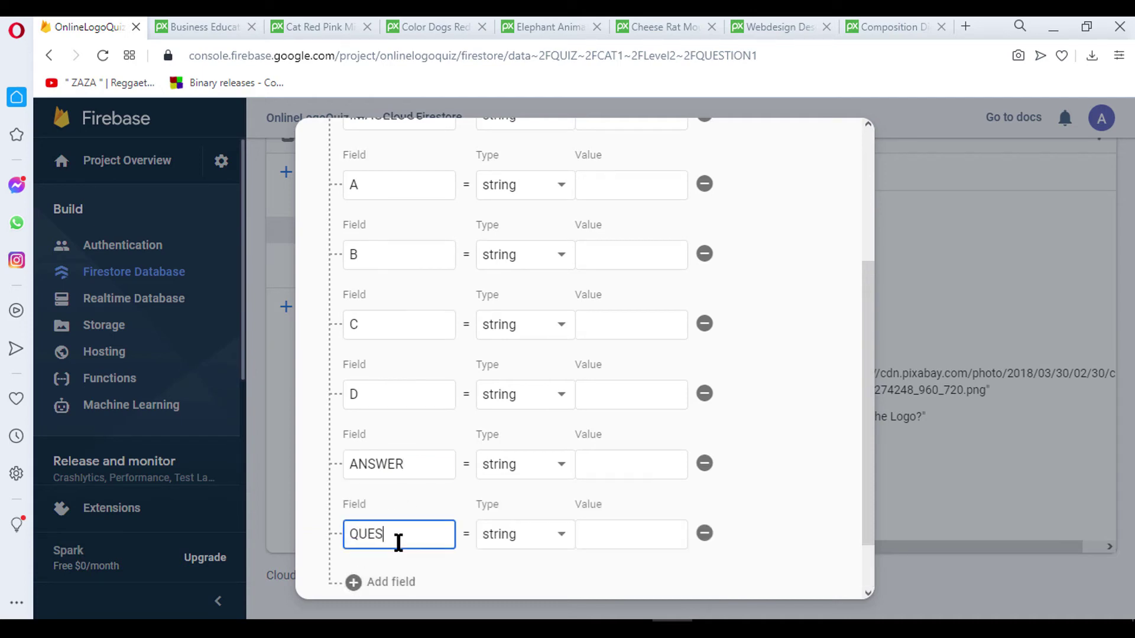
{"action": "type", "text": "TION"}
Step: Set QUESTION to 'Guess the Image ?' and ANSWER to 3
{"action": "left_click", "coordinate": [666, 538]}
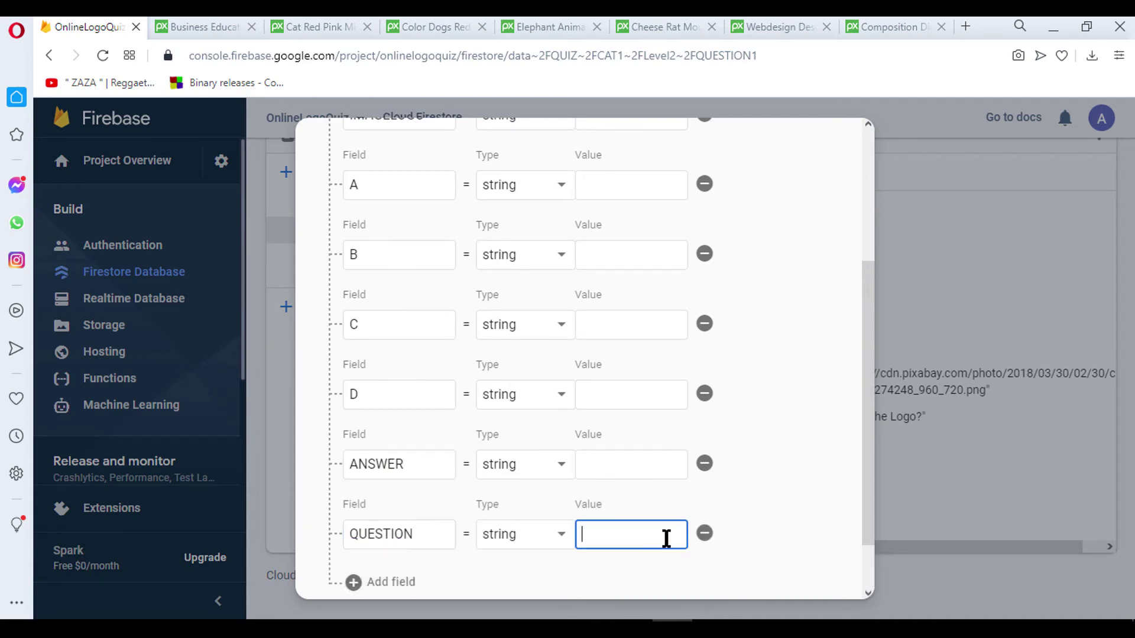
{"action": "type", "text": "Guess the Ima"}
{"action": "type", "text": "ge"}
{"action": "type", "text": " ?"}
{"action": "scroll", "coordinate": [462, 374], "scroll_direction": "up", "scroll_amount": 3}
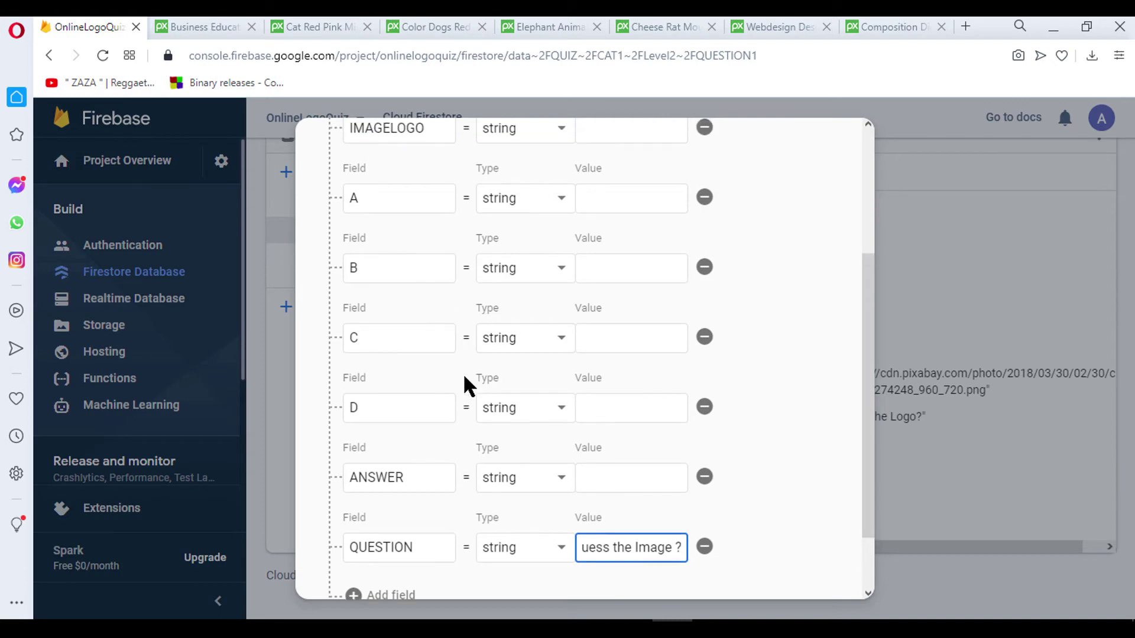
{"action": "scroll", "coordinate": [632, 523], "scroll_direction": "down", "scroll_amount": 3}
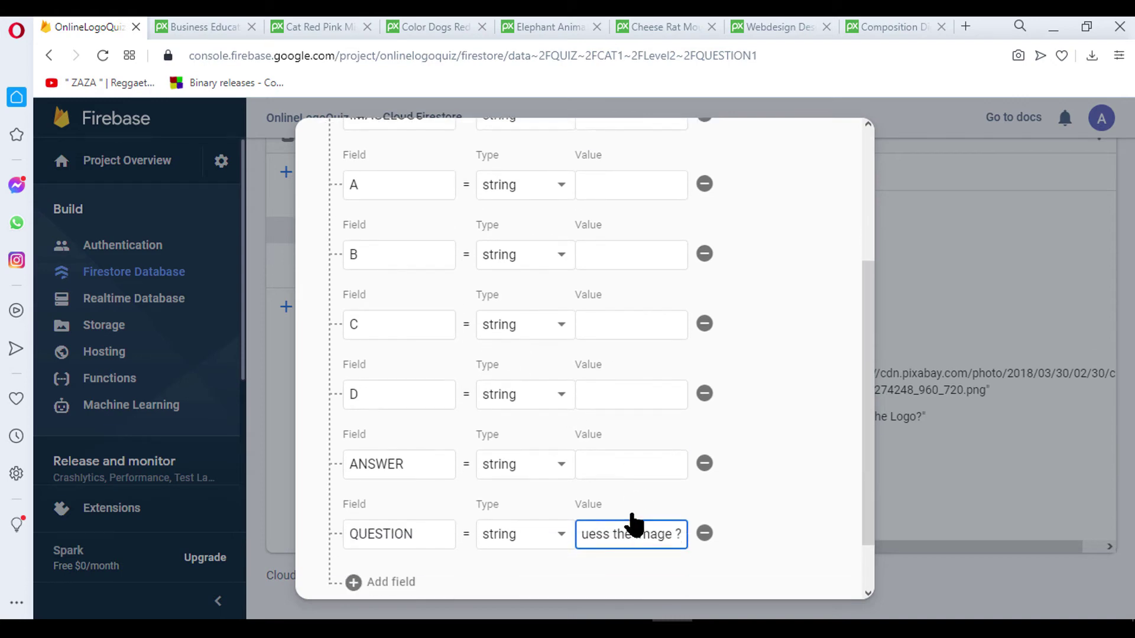
{"action": "left_click", "coordinate": [616, 462]}
{"action": "type", "text": "3"}
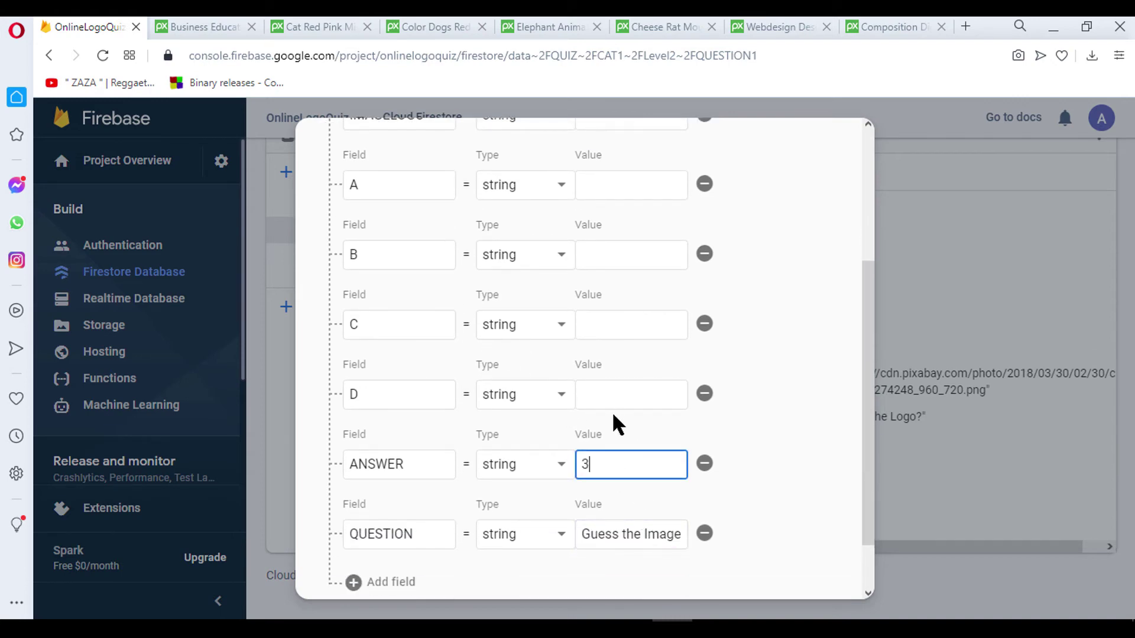
Step: Copy the elephant image's address from Pixabay and paste it as IMAGELOGO
{"action": "left_click", "coordinate": [543, 27]}
{"action": "right_click", "coordinate": [443, 288]}
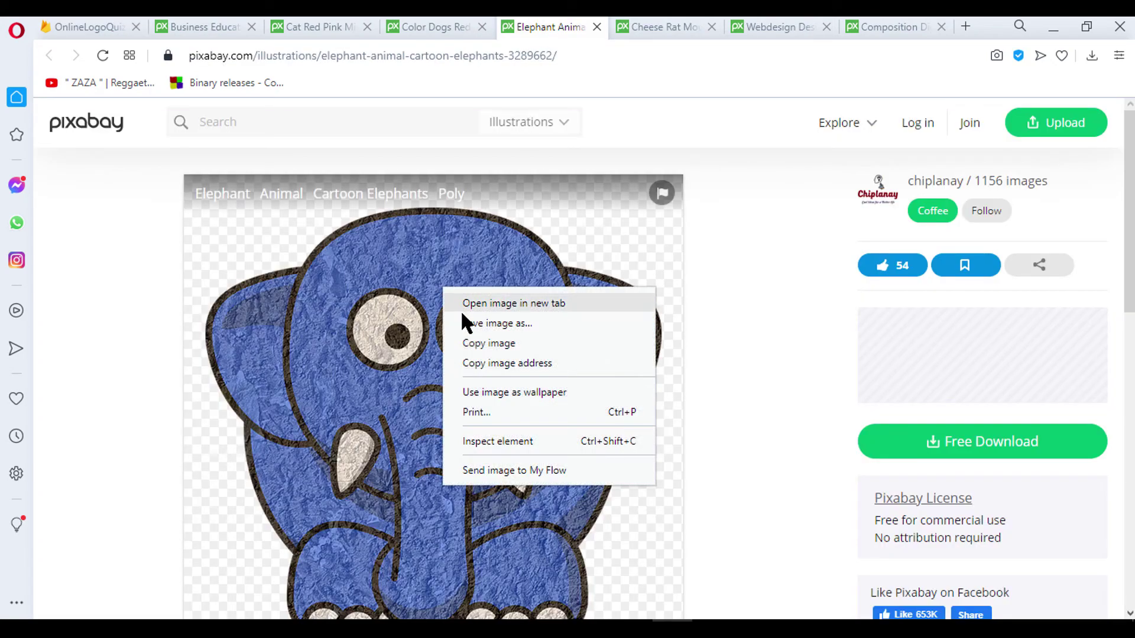
{"action": "left_click", "coordinate": [483, 364]}
{"action": "left_click", "coordinate": [82, 27]}
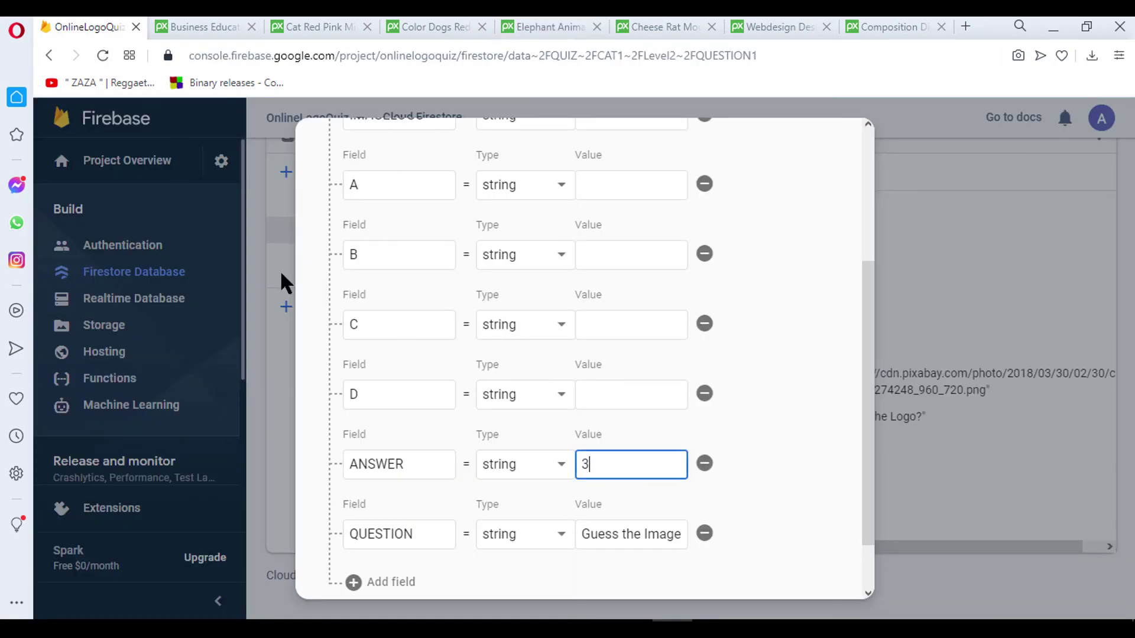
{"action": "scroll", "coordinate": [615, 331], "scroll_direction": "up", "scroll_amount": 2}
{"action": "left_click", "coordinate": [611, 282]}
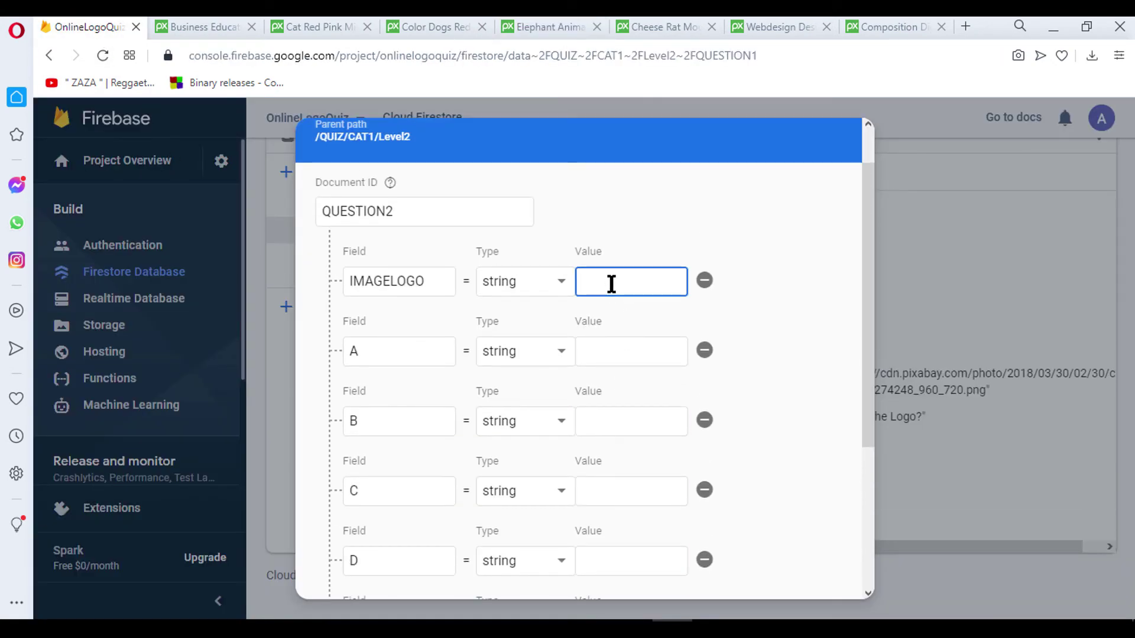
{"action": "key", "text": "ctrl+v"}
Step: Fill options C Elephant, D Camel, B Mouse and A Rhino
{"action": "scroll", "coordinate": [630, 355], "scroll_direction": "down", "scroll_amount": 2}
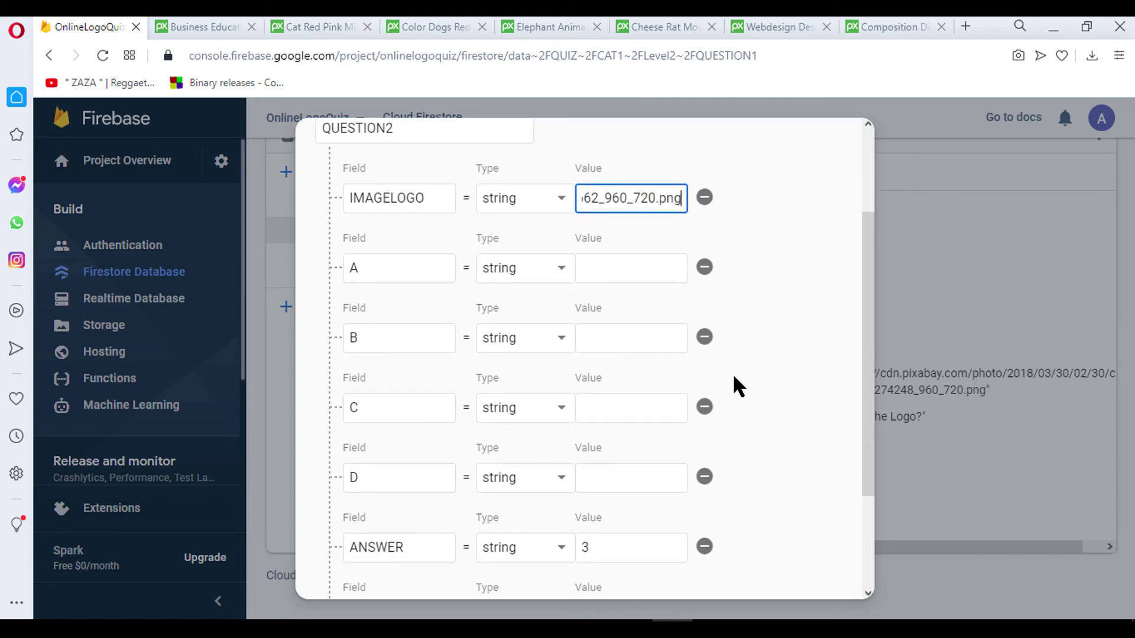
{"action": "left_click", "coordinate": [620, 409]}
{"action": "type", "text": "E"}
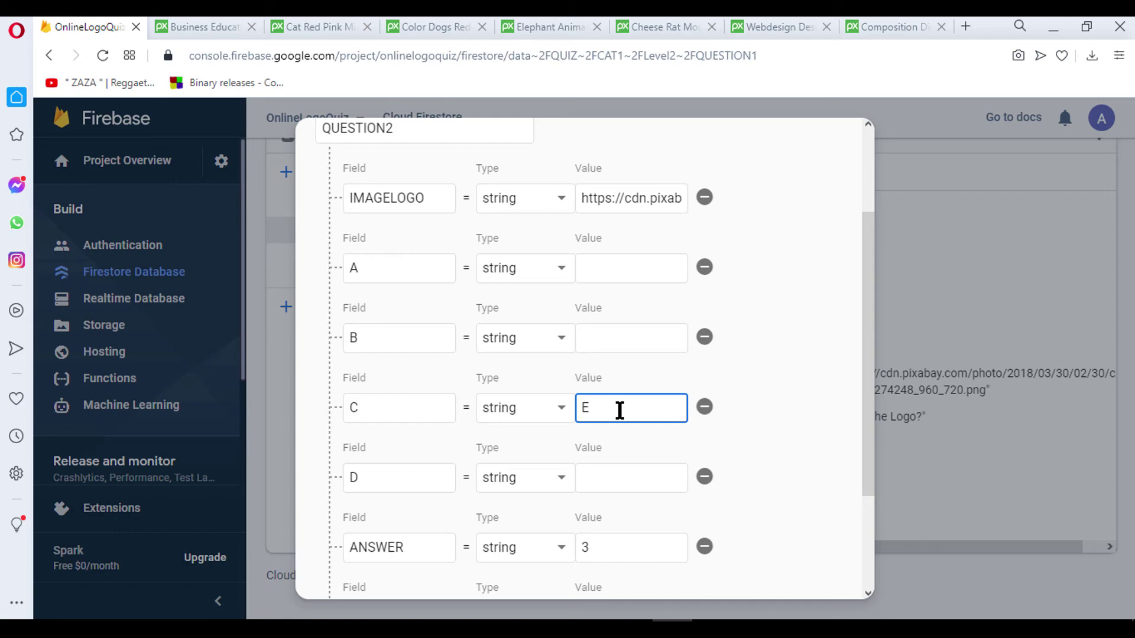
{"action": "type", "text": "lephant"}
{"action": "left_click", "coordinate": [622, 472]}
{"action": "type", "text": "C"}
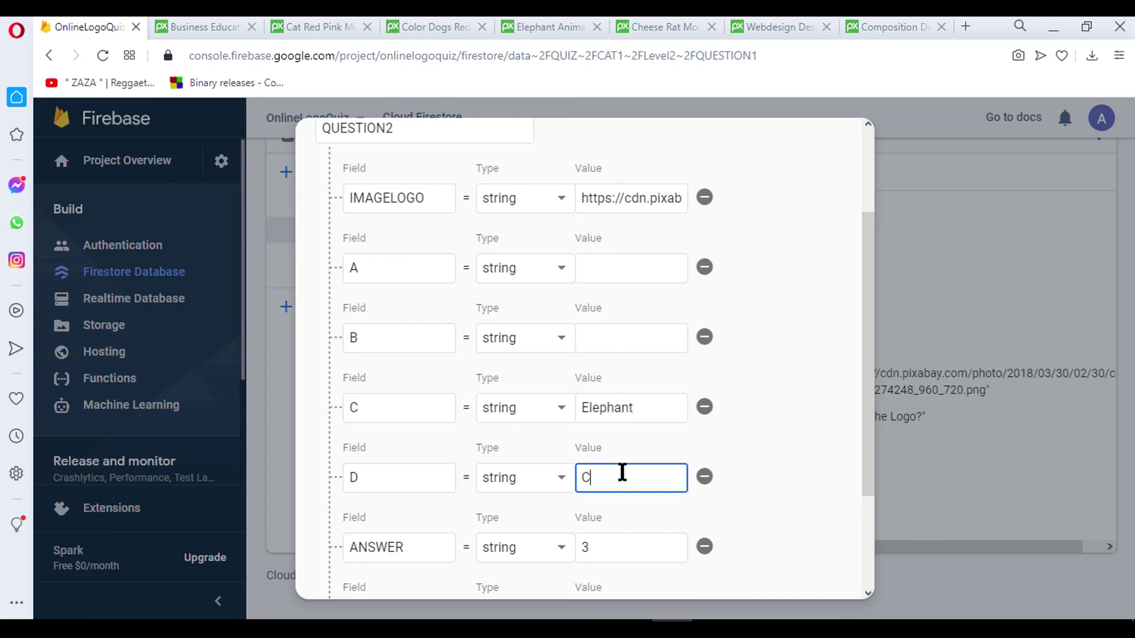
{"action": "type", "text": "amel"}
{"action": "left_click", "coordinate": [615, 339]}
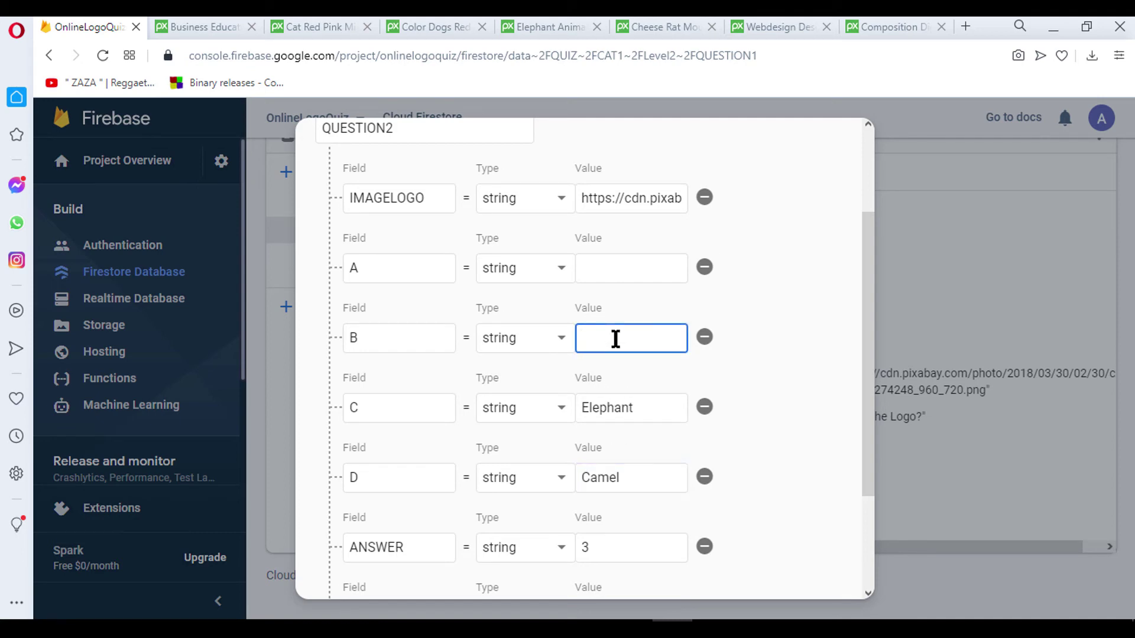
{"action": "type", "text": "Ma"}
{"action": "type", "text": "Mouse"}
{"action": "left_click", "coordinate": [598, 272]}
{"action": "type", "text": "Rh"}
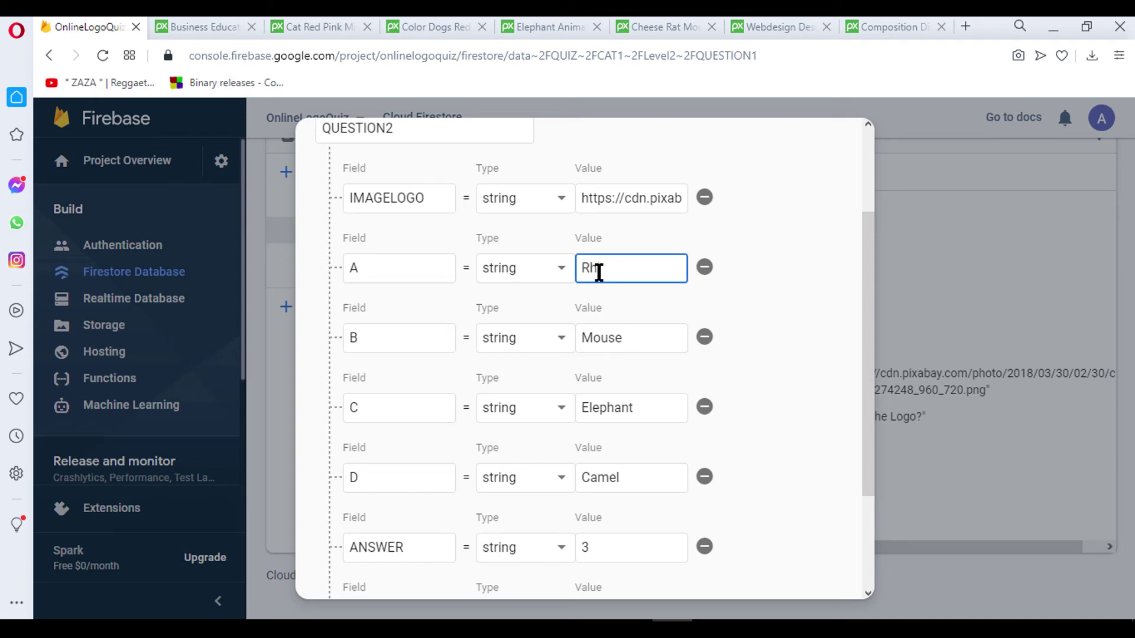
{"action": "type", "text": "ino"}
{"action": "left_click", "coordinate": [748, 288]}
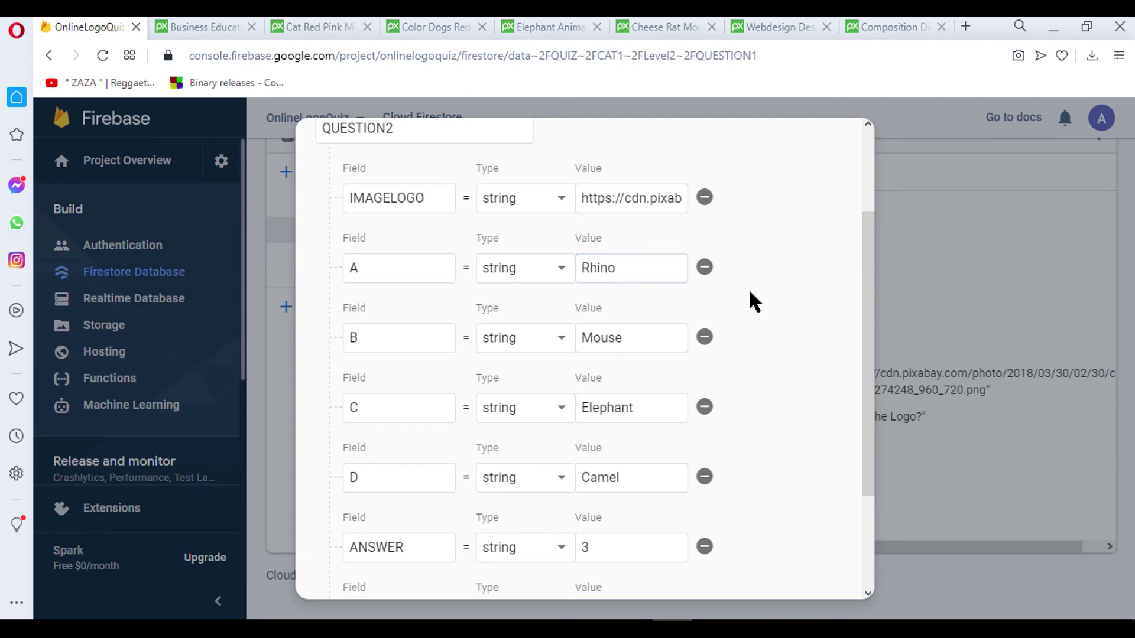
Step: Review the filled fields and save the QUESTION2 document
{"action": "scroll", "coordinate": [702, 329], "scroll_direction": "down", "scroll_amount": 3}
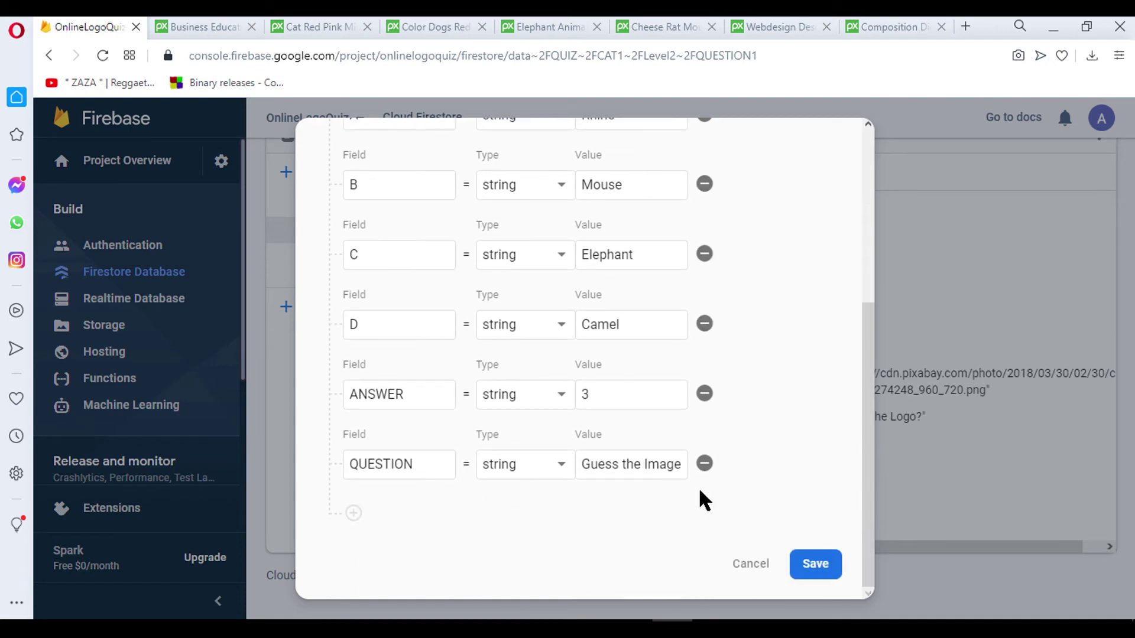
{"action": "scroll", "coordinate": [642, 470], "scroll_direction": "up", "scroll_amount": 1}
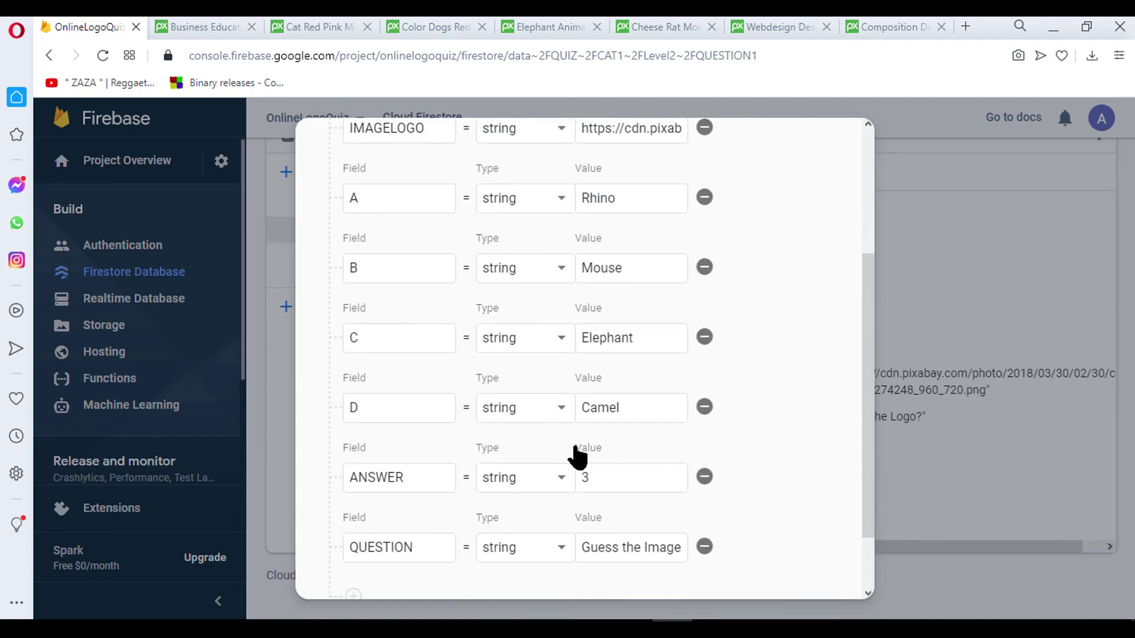
{"action": "scroll", "coordinate": [615, 384], "scroll_direction": "up", "scroll_amount": 1}
{"action": "scroll", "coordinate": [444, 213], "scroll_direction": "up", "scroll_amount": 1}
{"action": "scroll", "coordinate": [432, 230], "scroll_direction": "up", "scroll_amount": 1}
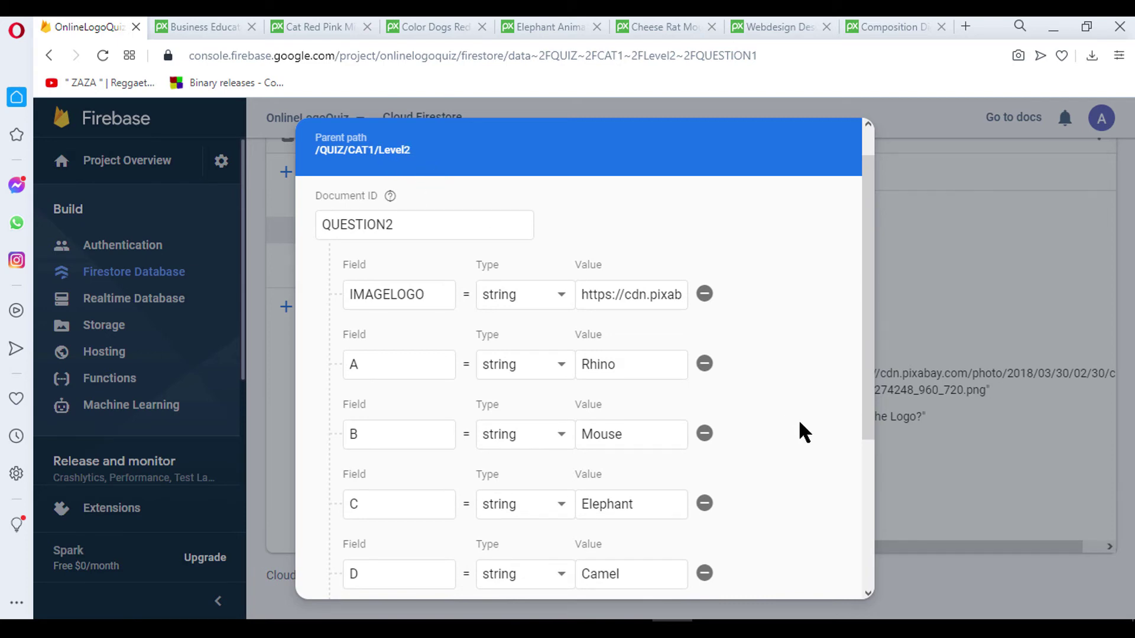
{"action": "scroll", "coordinate": [810, 450], "scroll_direction": "down", "scroll_amount": 4}
{"action": "left_click", "coordinate": [817, 566]}
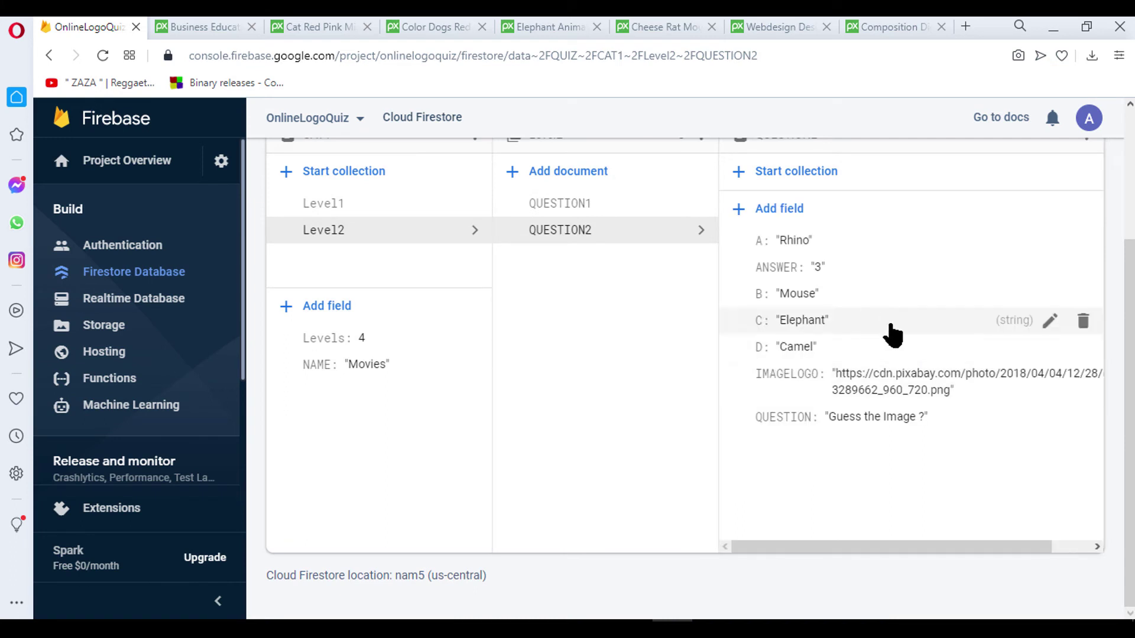
Step: Start a new Level2 document with ID QUESTION3 and add four field rows
{"action": "left_click", "coordinate": [560, 177]}
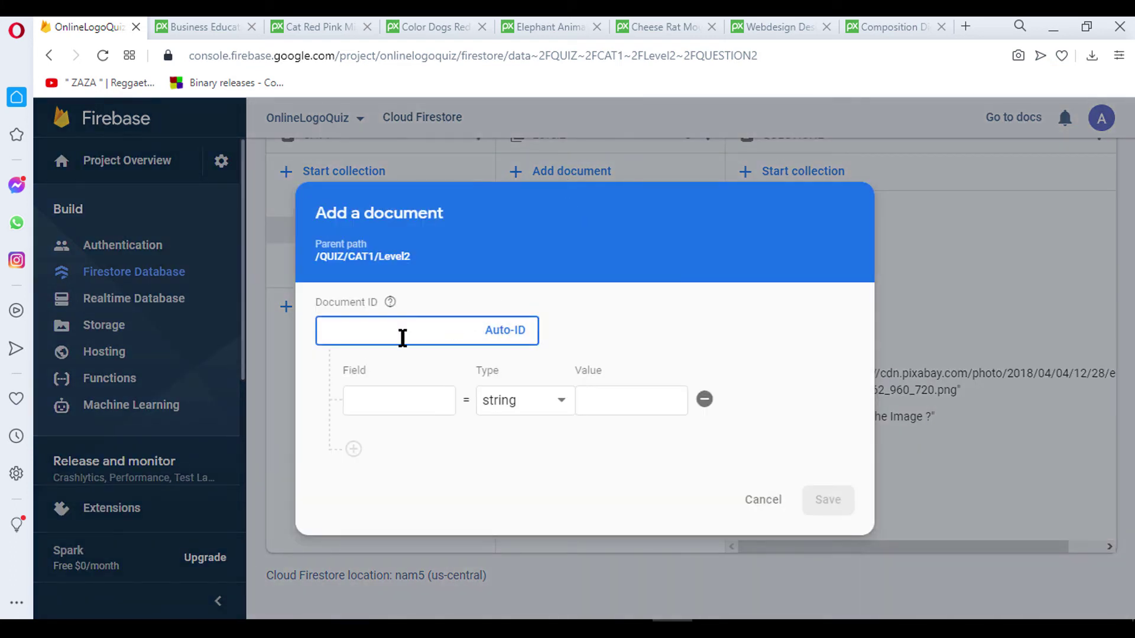
{"action": "type", "text": "QUESTION3"}
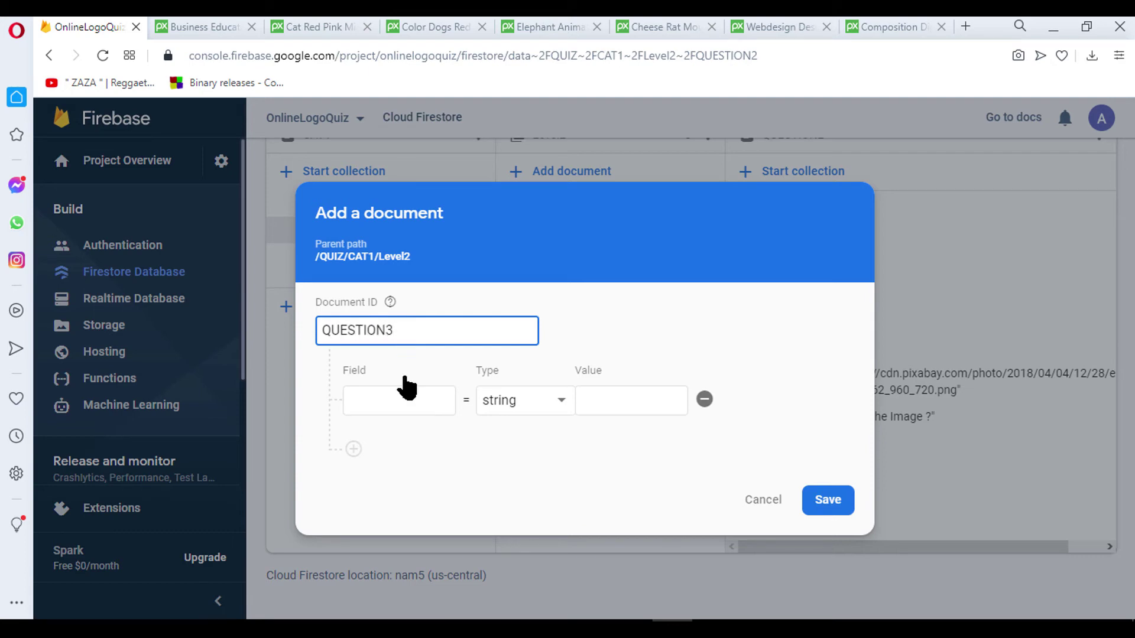
{"action": "left_click", "coordinate": [390, 402]}
{"action": "left_click", "coordinate": [354, 448]}
{"action": "left_click", "coordinate": [367, 482]}
{"action": "left_click", "coordinate": [376, 523]}
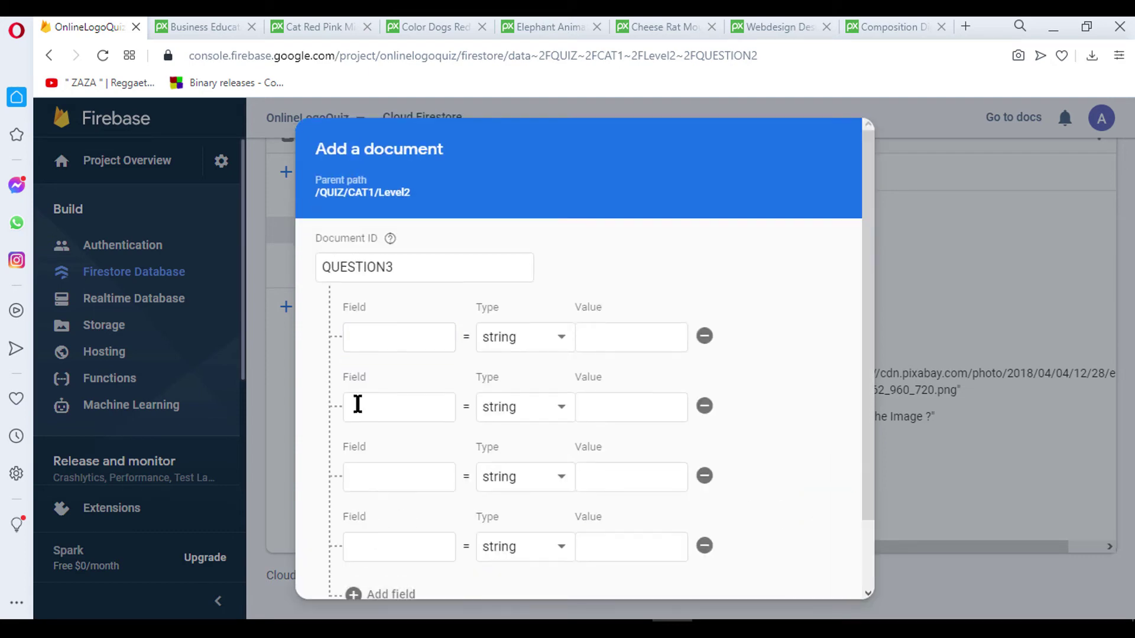
Step: Name the first five fields IMAGELOGO, A, B, C and D
{"action": "left_click", "coordinate": [360, 337]}
{"action": "type", "text": "IMAGE"}
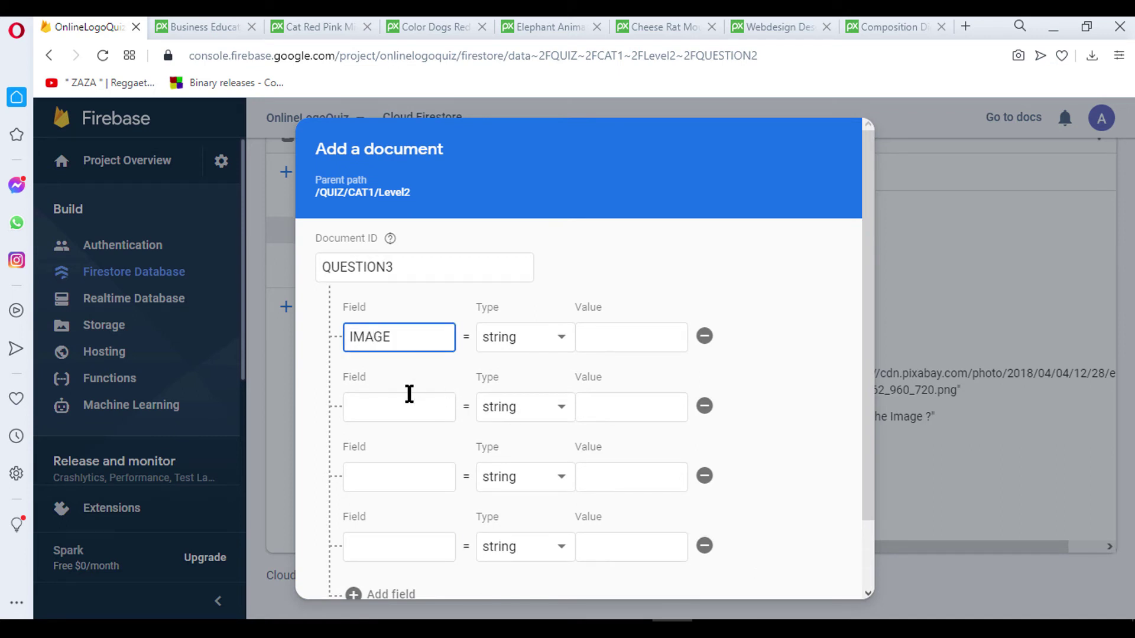
{"action": "type", "text": "LOGO"}
{"action": "left_click", "coordinate": [393, 407]}
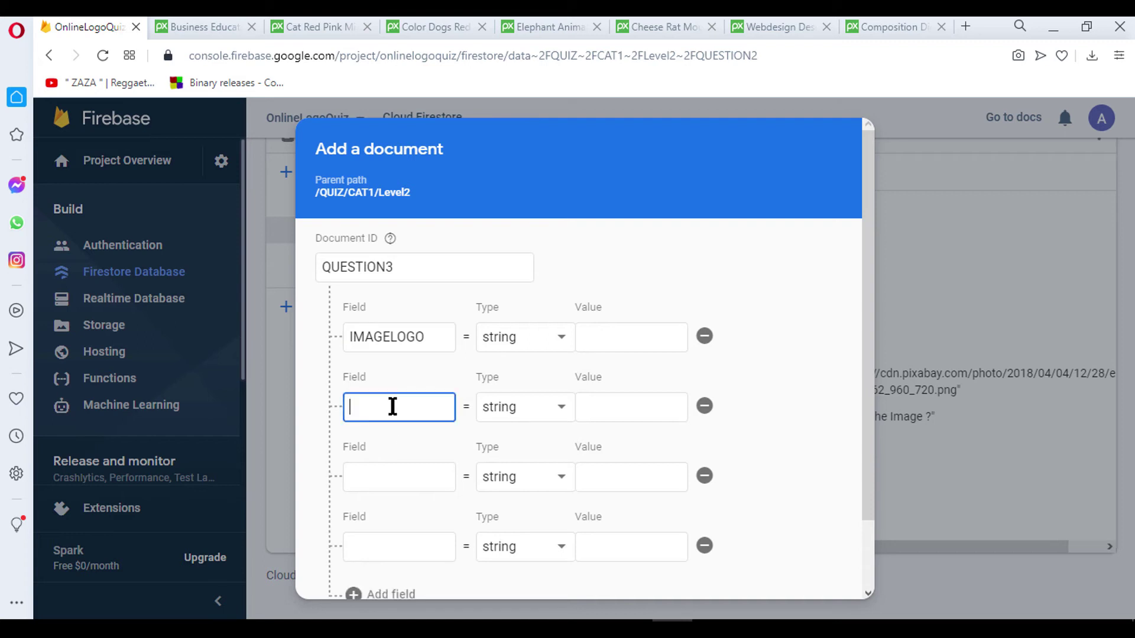
{"action": "type", "text": "A"}
{"action": "left_click", "coordinate": [392, 468]}
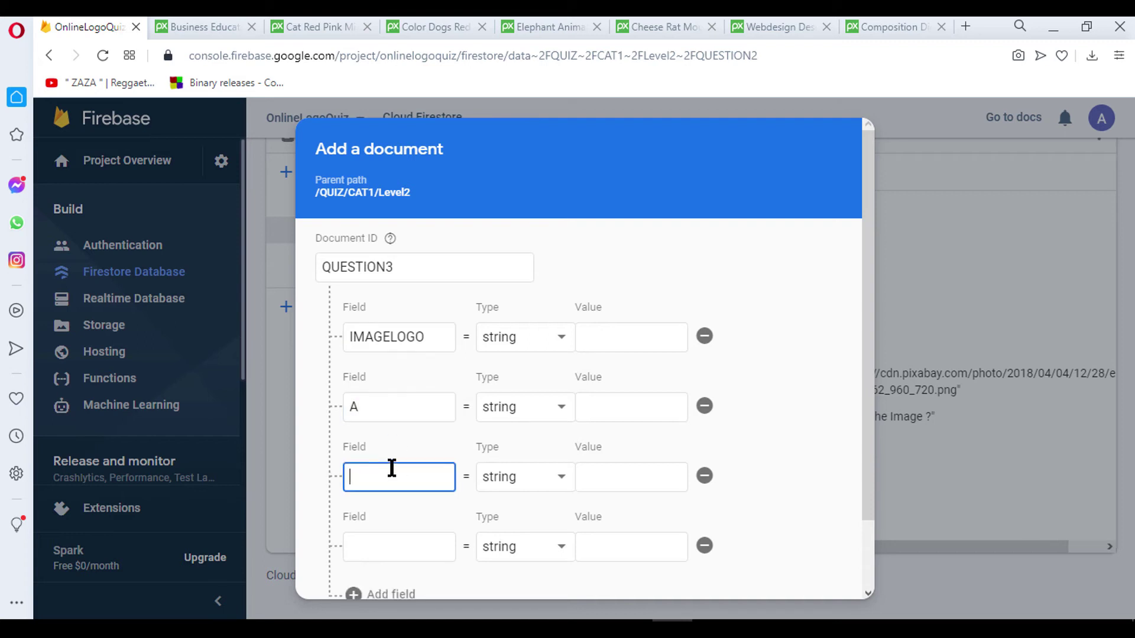
{"action": "type", "text": "B"}
{"action": "scroll", "coordinate": [418, 469], "scroll_direction": "down", "scroll_amount": 2}
{"action": "left_click", "coordinate": [384, 464]}
{"action": "type", "text": "C"}
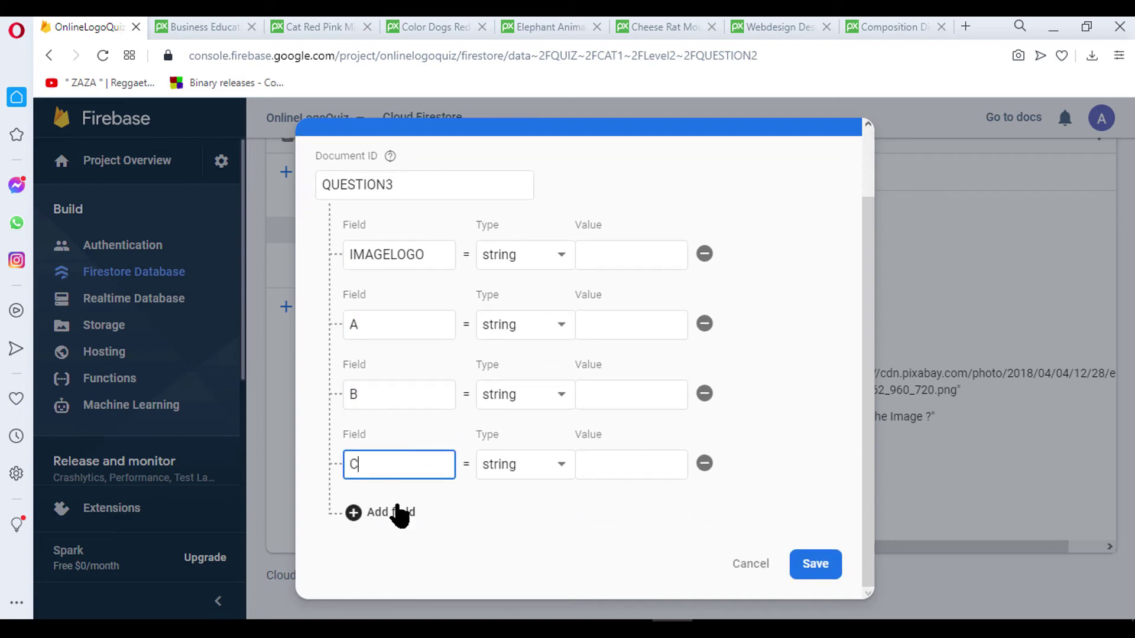
{"action": "left_click", "coordinate": [399, 514]}
{"action": "left_click", "coordinate": [385, 532]}
{"action": "type", "text": "D"}
Step: Add ANSWER and QUESTION fields, with QUESTION set to 'Guess the Image?'
{"action": "scroll", "coordinate": [413, 515], "scroll_direction": "down", "scroll_amount": 2}
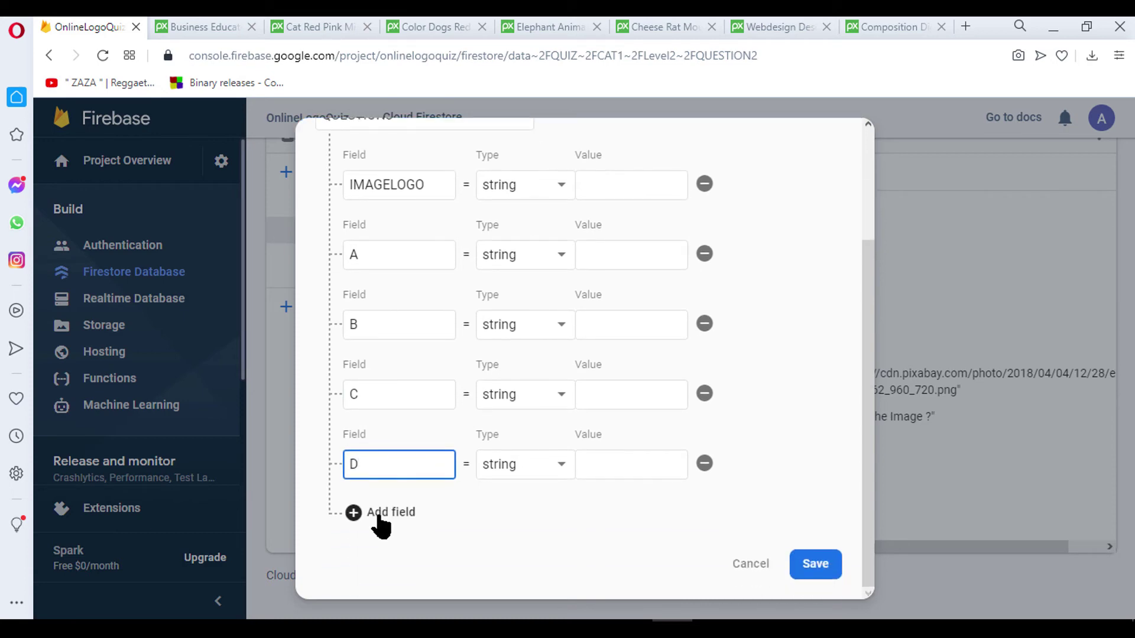
{"action": "left_click", "coordinate": [380, 514]}
{"action": "left_click", "coordinate": [384, 529]}
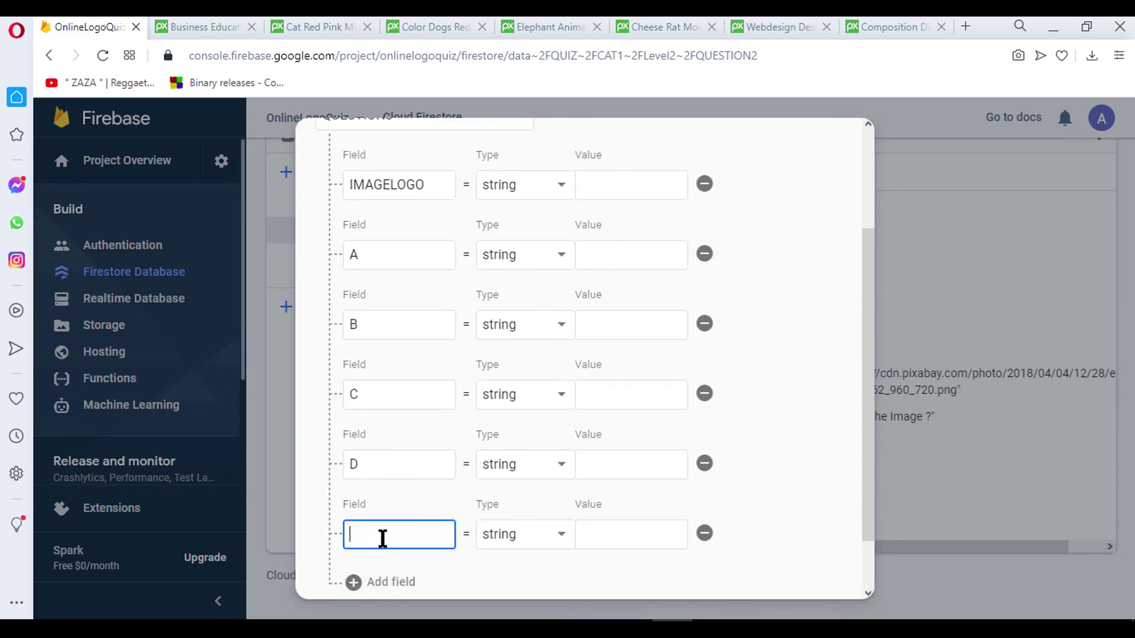
{"action": "type", "text": "ANSWER"}
{"action": "left_click", "coordinate": [383, 533]}
{"action": "left_click", "coordinate": [391, 539]}
{"action": "type", "text": "QUES"}
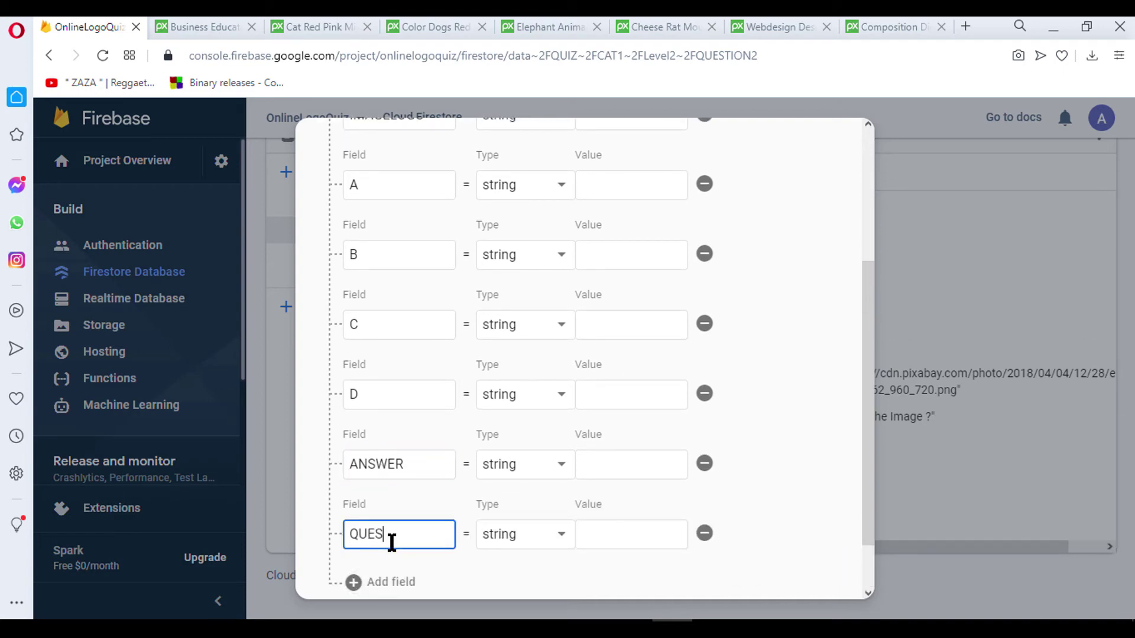
{"action": "type", "text": "TION"}
{"action": "left_click", "coordinate": [613, 534]}
{"action": "type", "text": "ess the"}
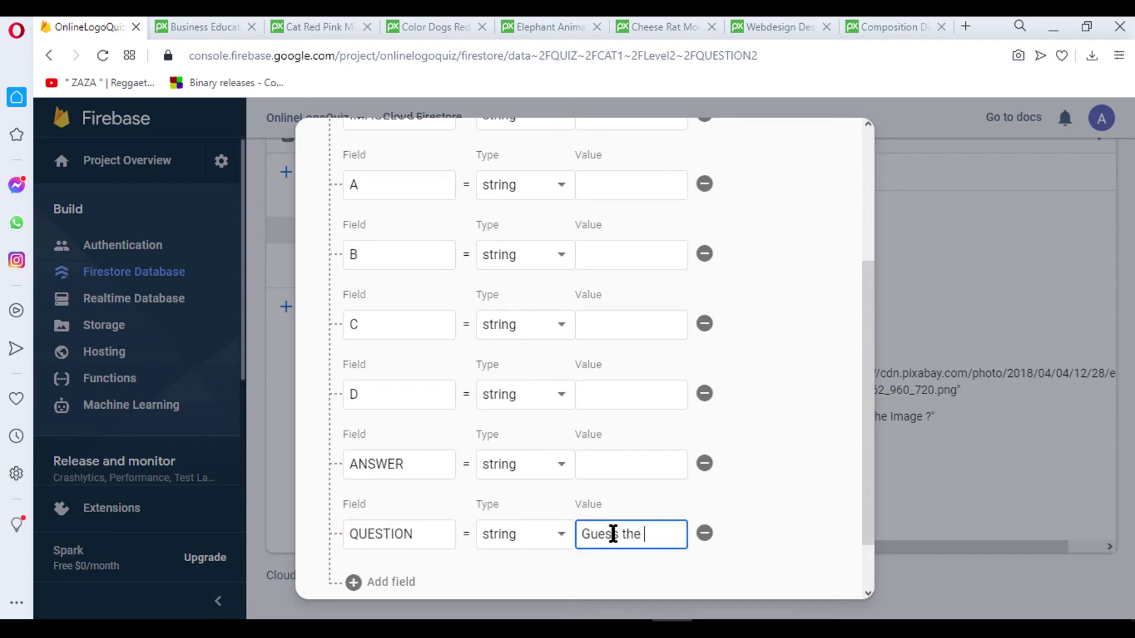
{"action": "type", "text": "Image?"}
{"action": "scroll", "coordinate": [610, 410], "scroll_direction": "up", "scroll_amount": 5}
Step: Copy the cheese-mouse picture's image address from the Pixabay page
{"action": "left_click", "coordinate": [592, 335]}
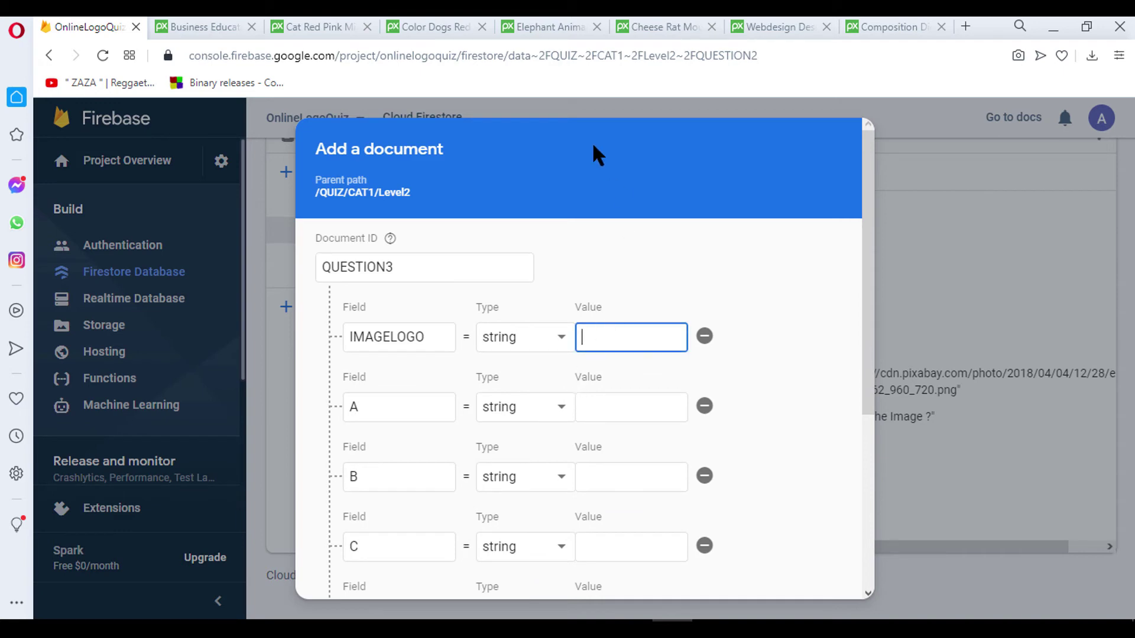
{"action": "left_click", "coordinate": [662, 27]}
{"action": "right_click", "coordinate": [443, 275]}
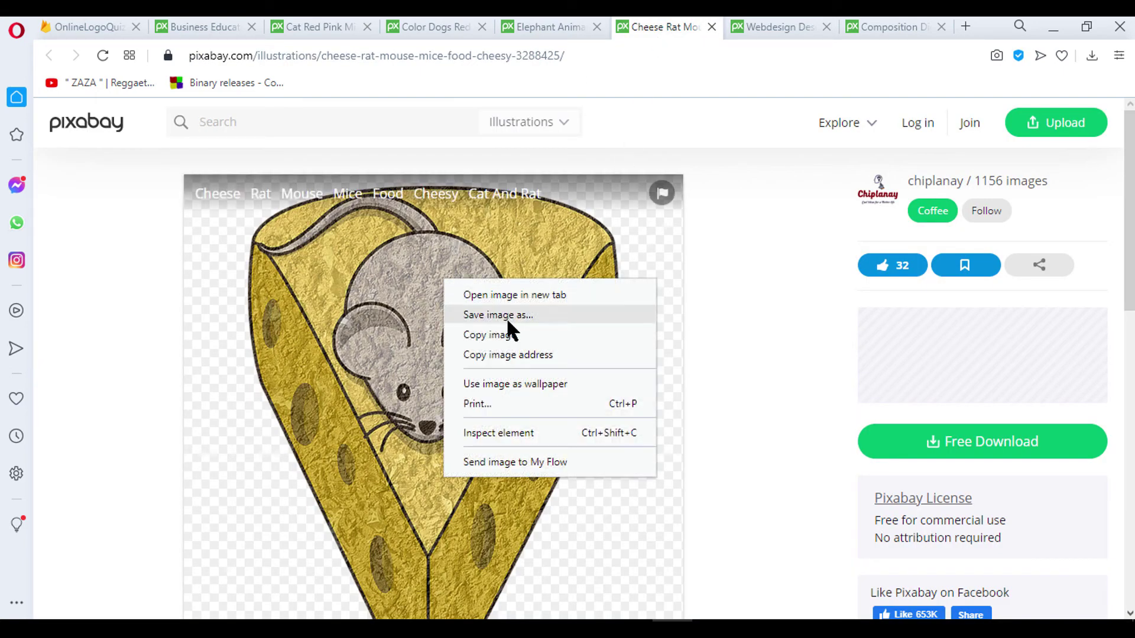
{"action": "left_click", "coordinate": [513, 356]}
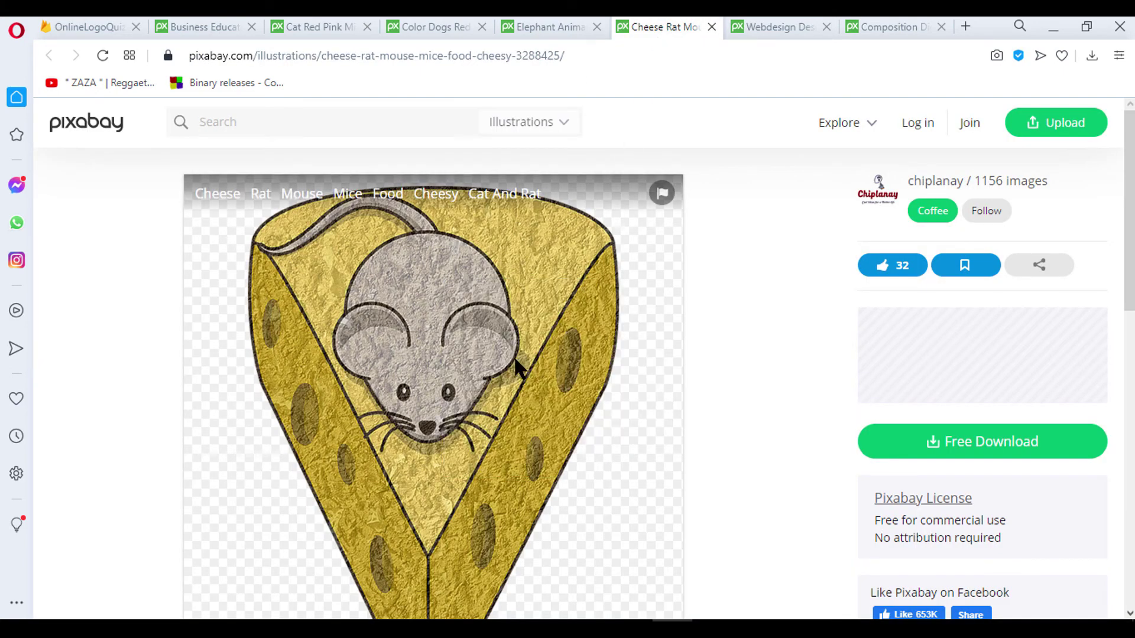
{"action": "left_click", "coordinate": [89, 23]}
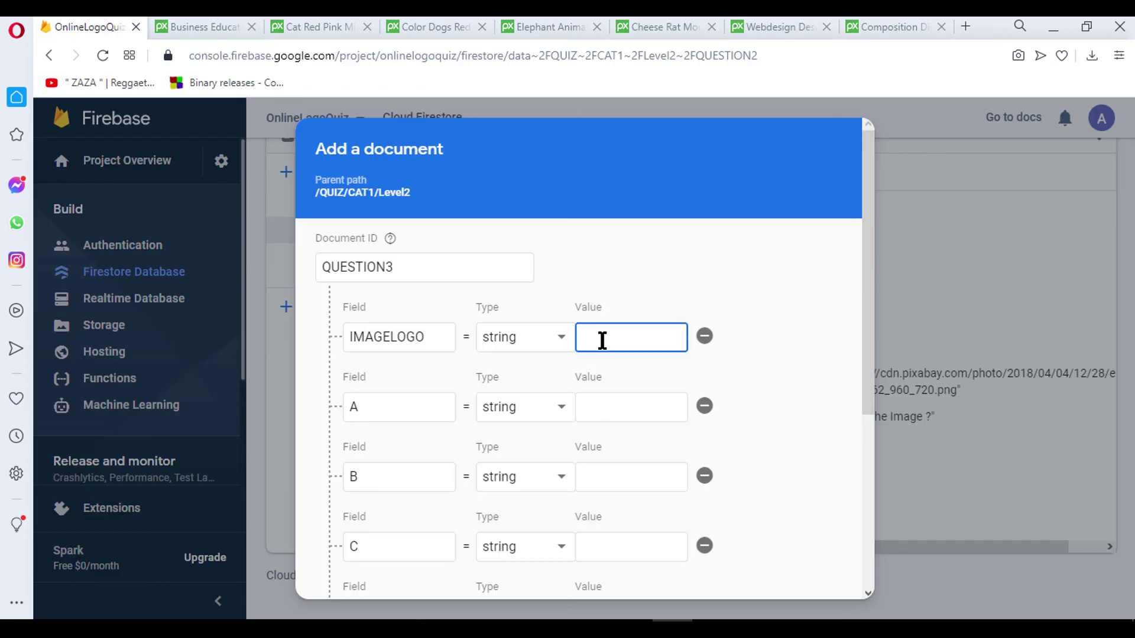
Step: Paste the cheese-mouse image link into IMAGELOGO, enter Mouse for A and 1 for ANSWER
{"action": "key", "text": "ctrl+v"}
{"action": "left_click", "coordinate": [640, 402]}
{"action": "type", "text": "Mous"}
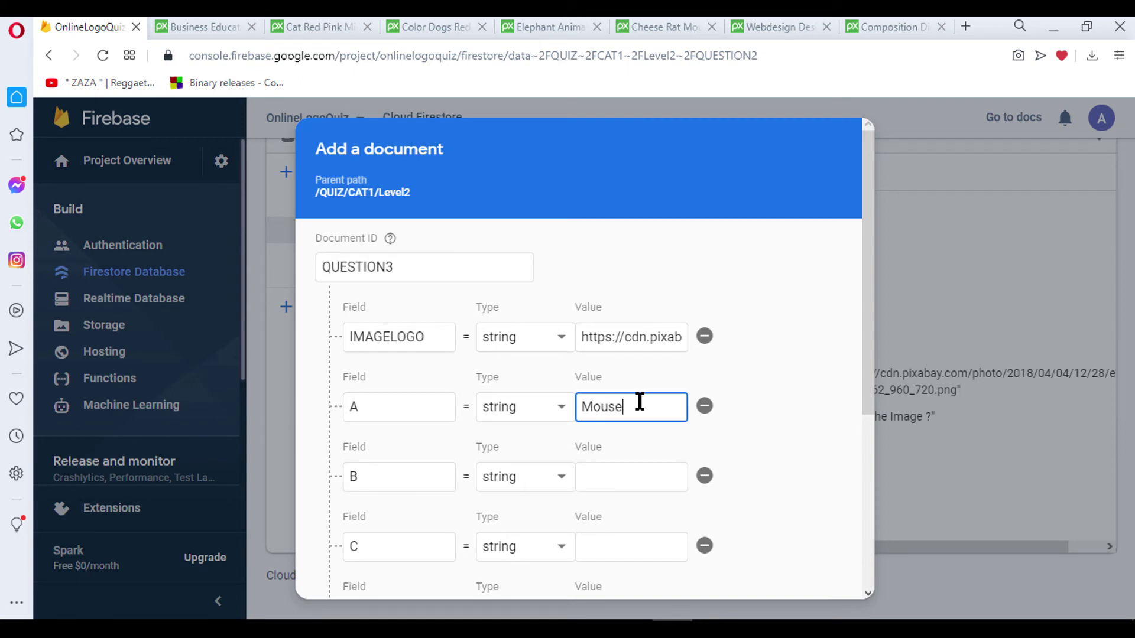
{"action": "type", "text": "e"}
{"action": "scroll", "coordinate": [641, 426], "scroll_direction": "down", "scroll_amount": 2}
{"action": "scroll", "coordinate": [621, 452], "scroll_direction": "down", "scroll_amount": 3}
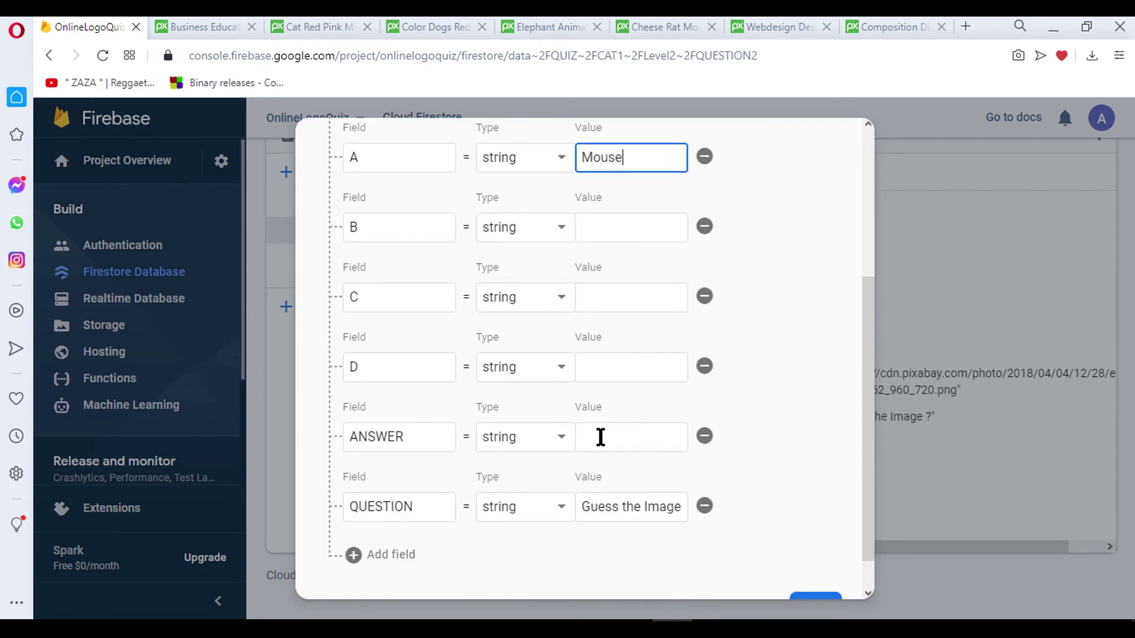
{"action": "left_click", "coordinate": [598, 435]}
{"action": "type", "text": "1"}
{"action": "scroll", "coordinate": [604, 347], "scroll_direction": "up", "scroll_amount": 1}
Step: Fill options B–D with Rat, Big Mouse and Raticat, then save QUESTION3
{"action": "left_click", "coordinate": [605, 309]}
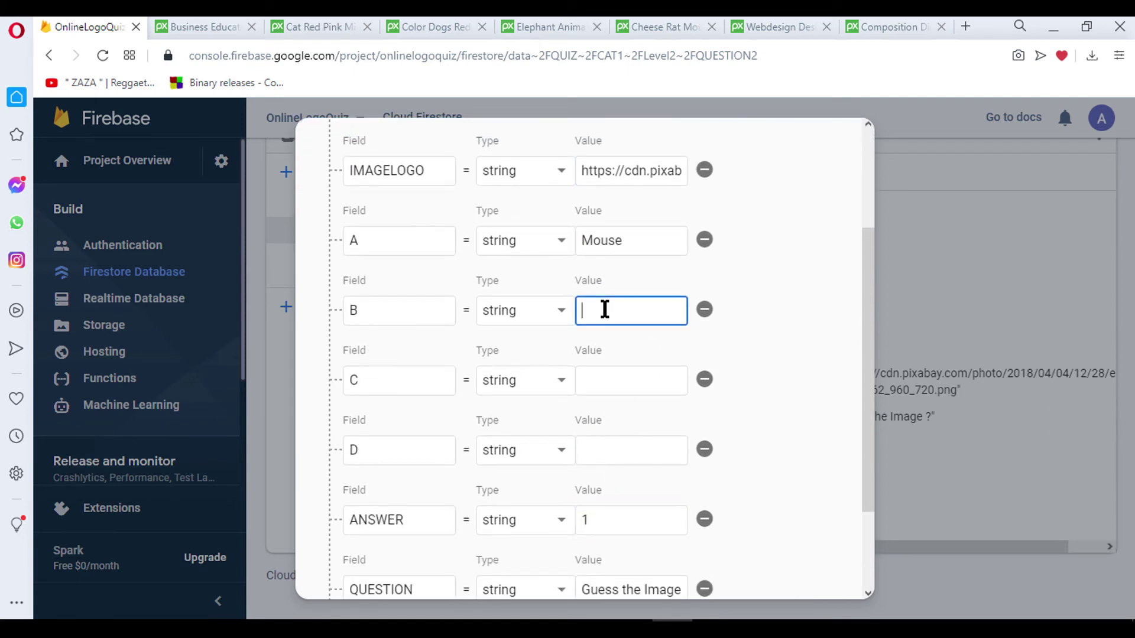
{"action": "type", "text": "Rat"}
{"action": "left_click", "coordinate": [610, 390]}
{"action": "type", "text": "g "}
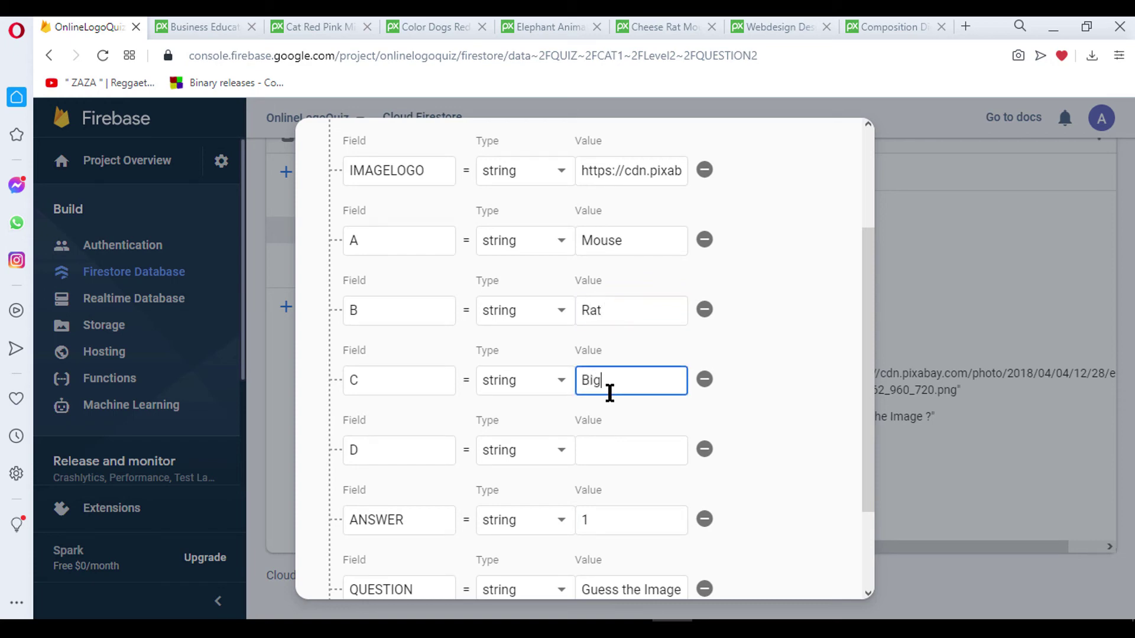
{"action": "type", "text": "Mouse"}
{"action": "left_click", "coordinate": [606, 446]}
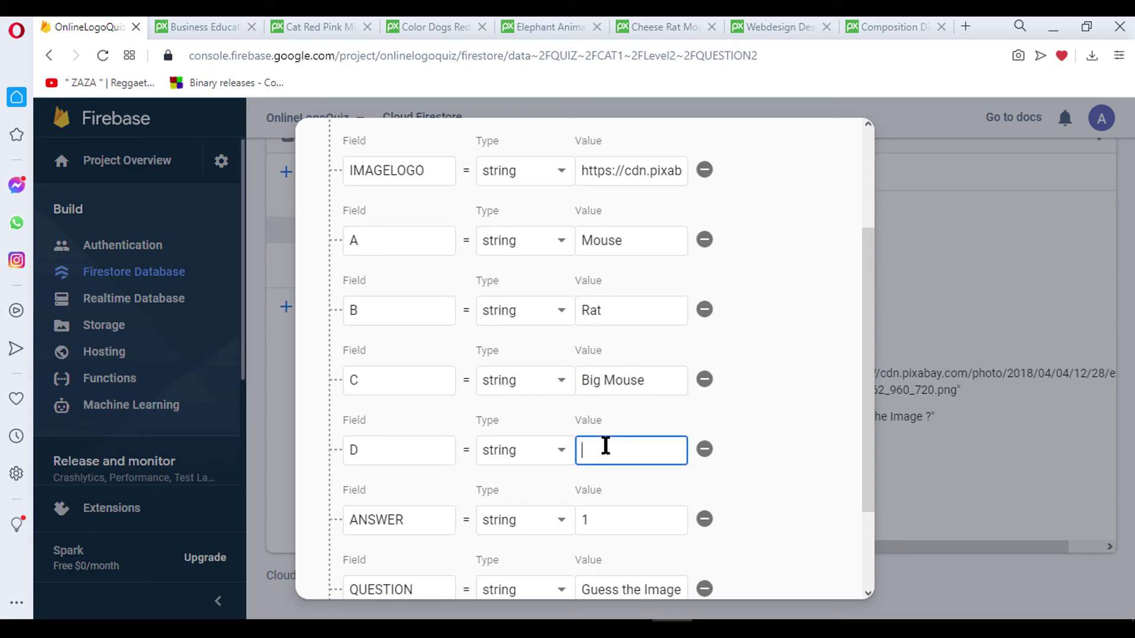
{"action": "type", "text": "Raticat"}
{"action": "left_click", "coordinate": [822, 423]}
{"action": "scroll", "coordinate": [822, 424], "scroll_direction": "down", "scroll_amount": 1}
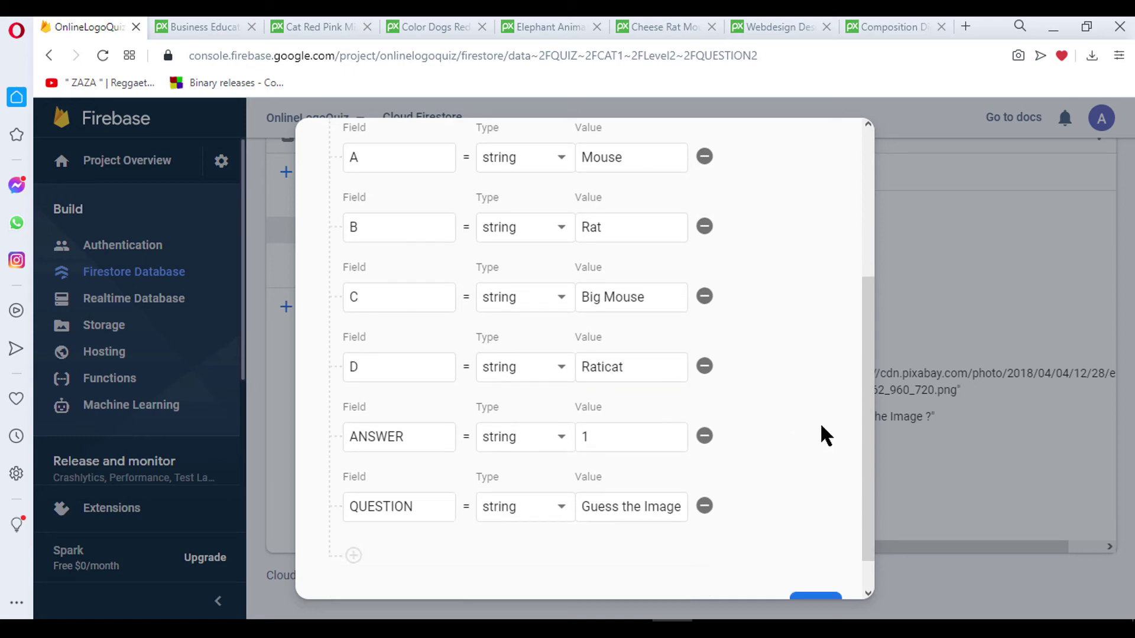
{"action": "left_click", "coordinate": [605, 372]}
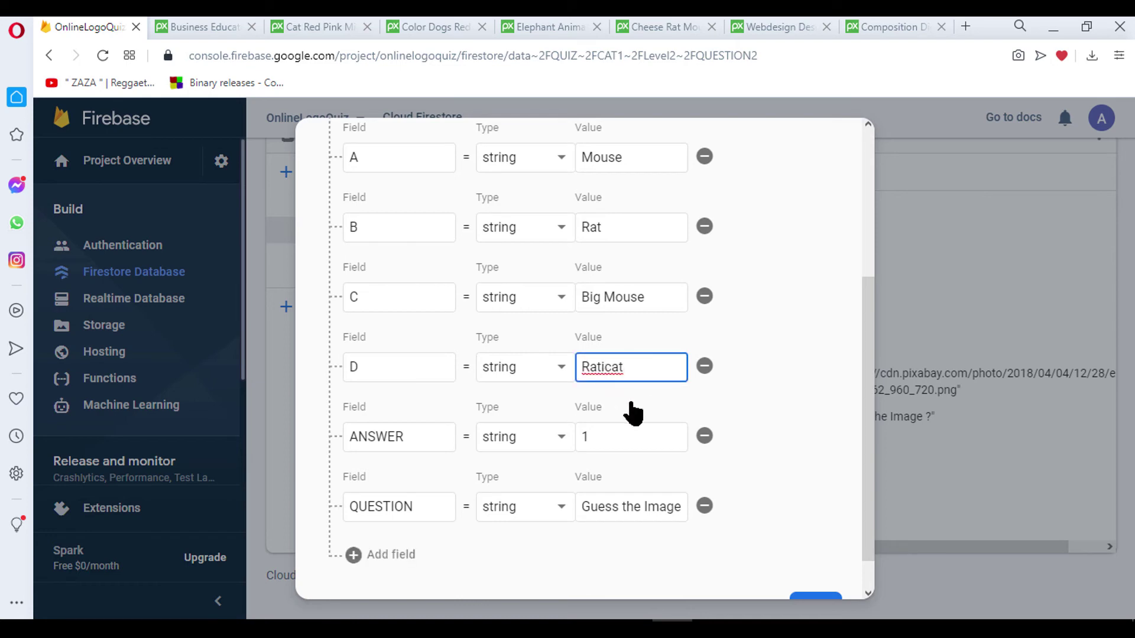
{"action": "scroll", "coordinate": [662, 420], "scroll_direction": "up", "scroll_amount": 3}
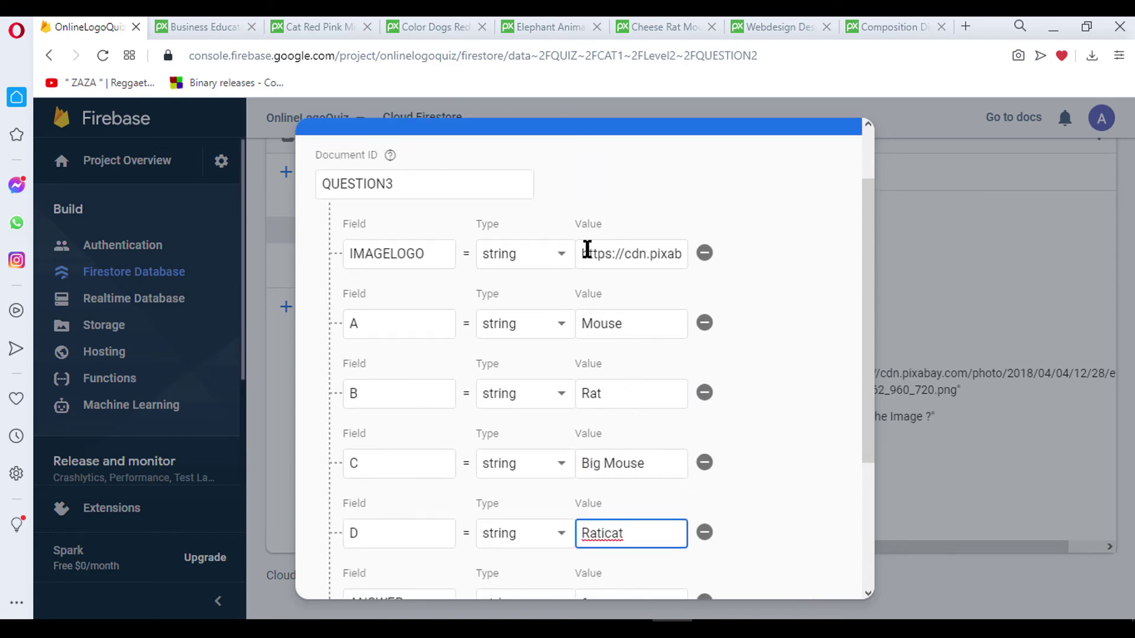
{"action": "scroll", "coordinate": [727, 385], "scroll_direction": "down", "scroll_amount": 4}
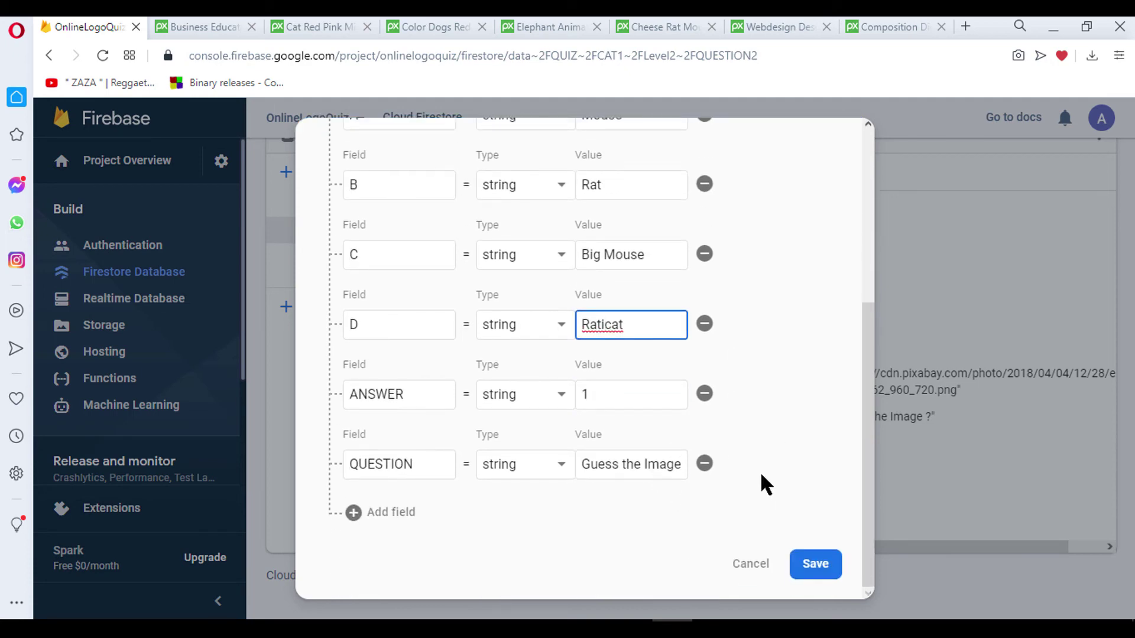
{"action": "left_click", "coordinate": [815, 566]}
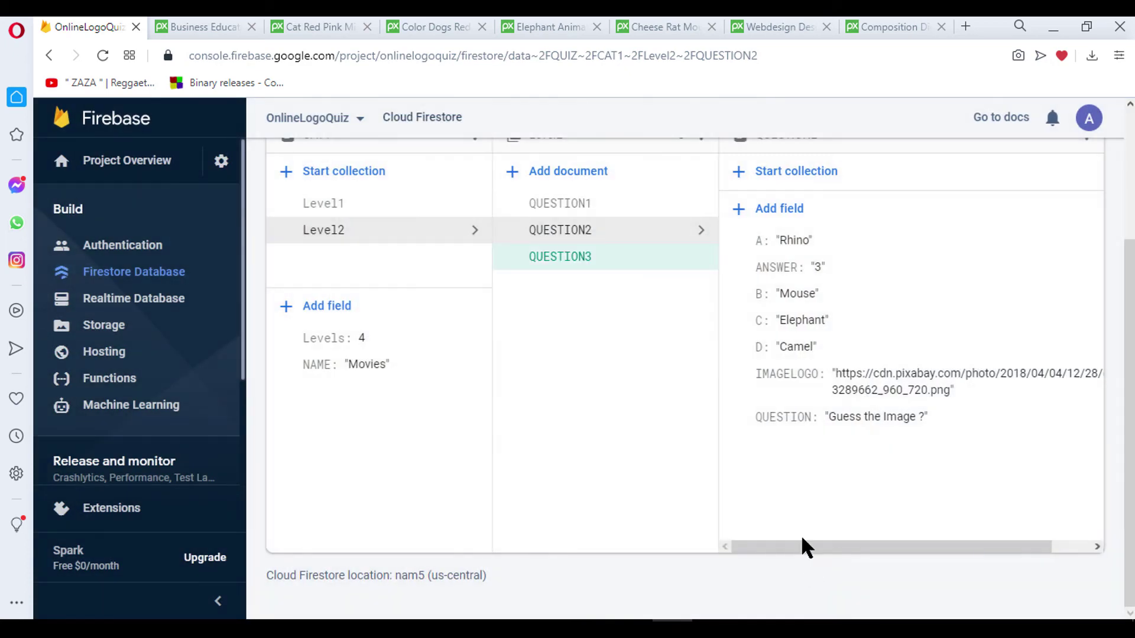
Step: Check QUESTION3's saved fields, then start a new collection under QUIZ/CAT2 Animation
{"action": "left_click", "coordinate": [549, 257]}
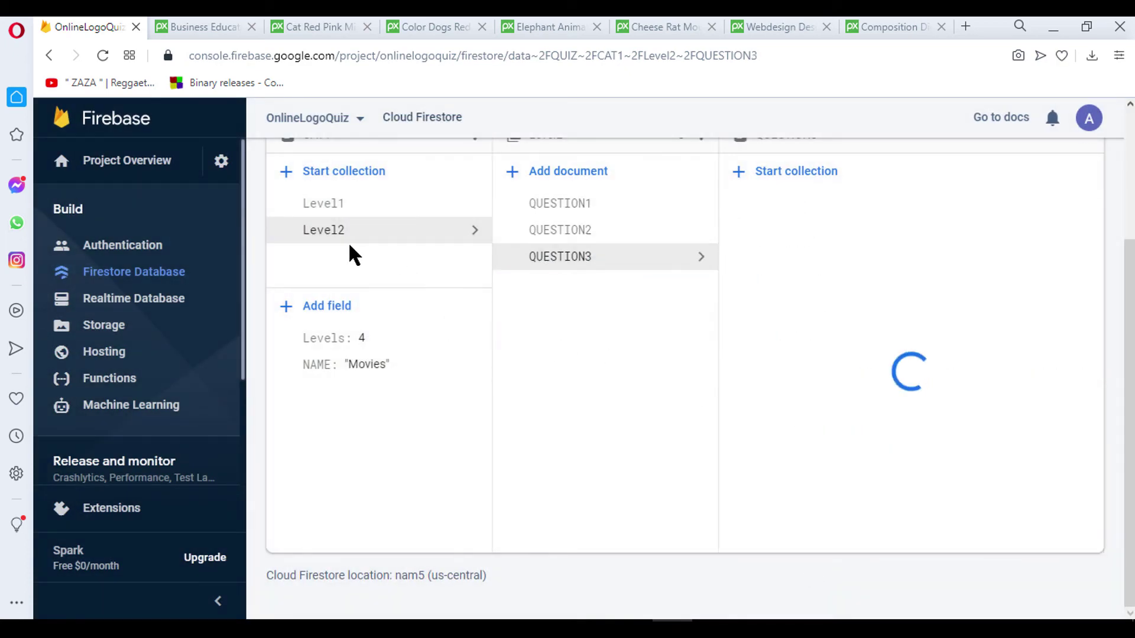
{"action": "left_click", "coordinate": [338, 207]}
{"action": "left_click", "coordinate": [559, 234]}
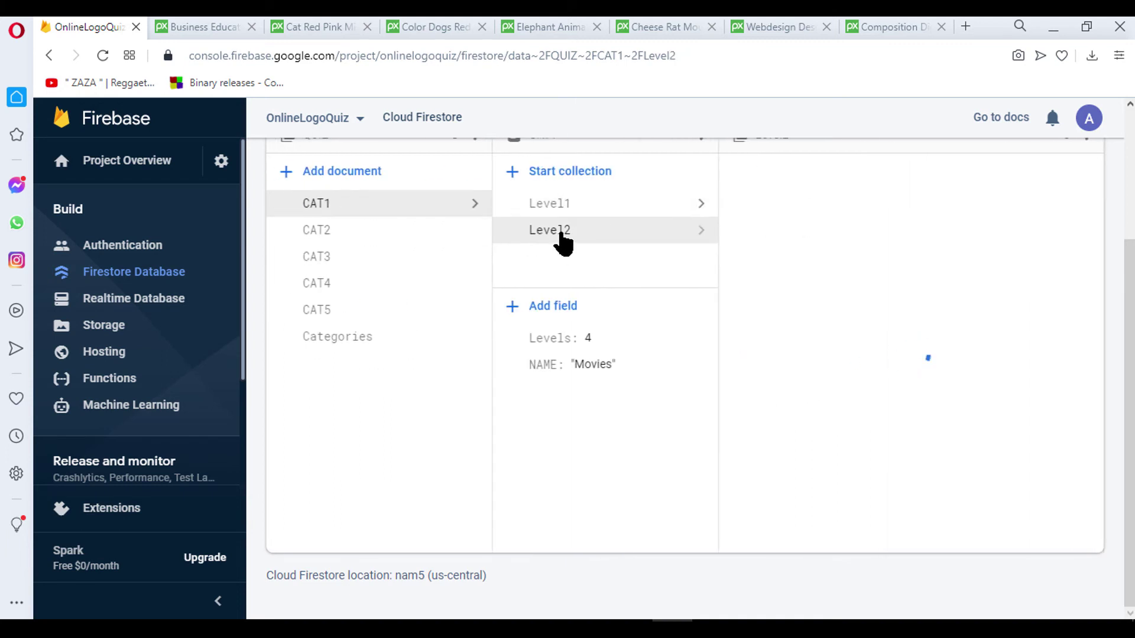
{"action": "left_click", "coordinate": [324, 233]}
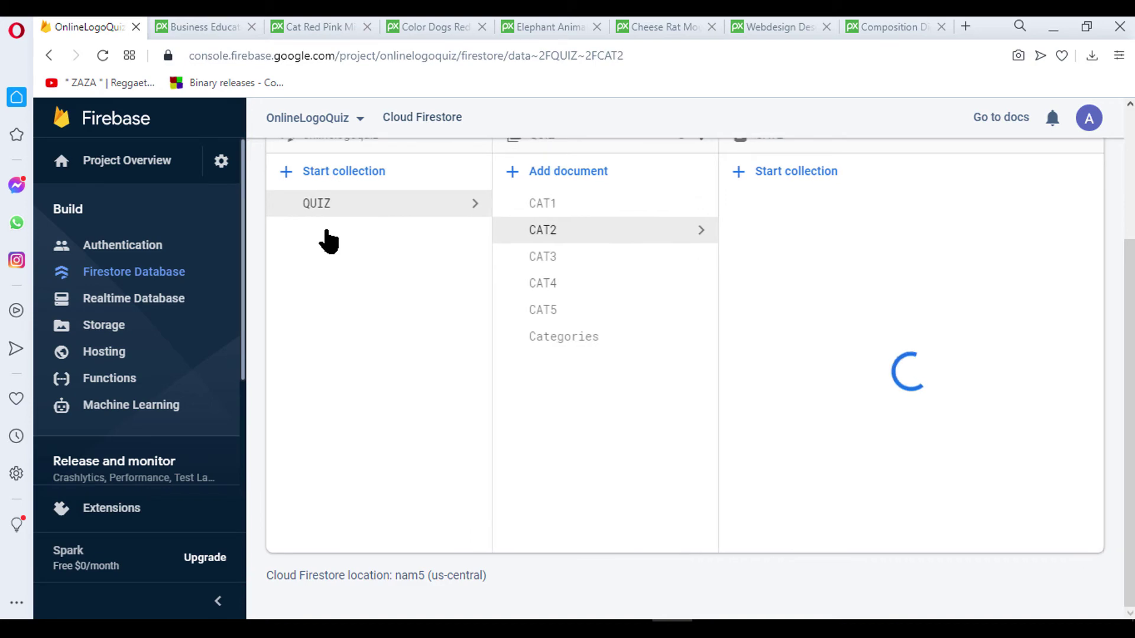
{"action": "left_click", "coordinate": [769, 178]}
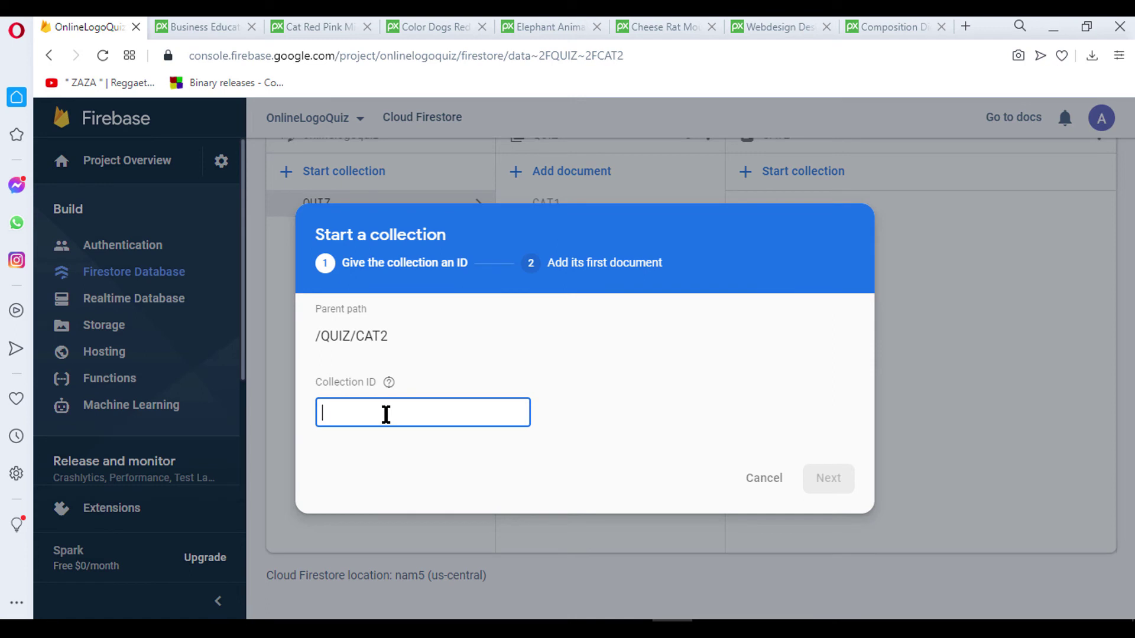
Step: Name the new CAT2 collection Level1 and give its first document the ID QUESTION1
{"action": "type", "text": "Level1"}
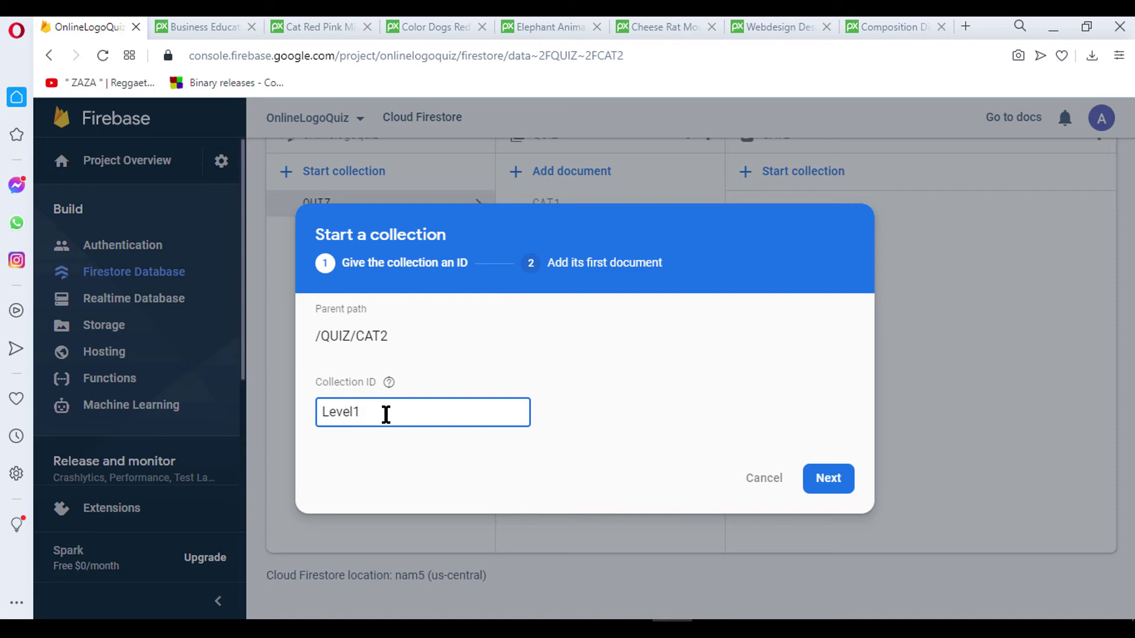
{"action": "left_click", "coordinate": [826, 487]}
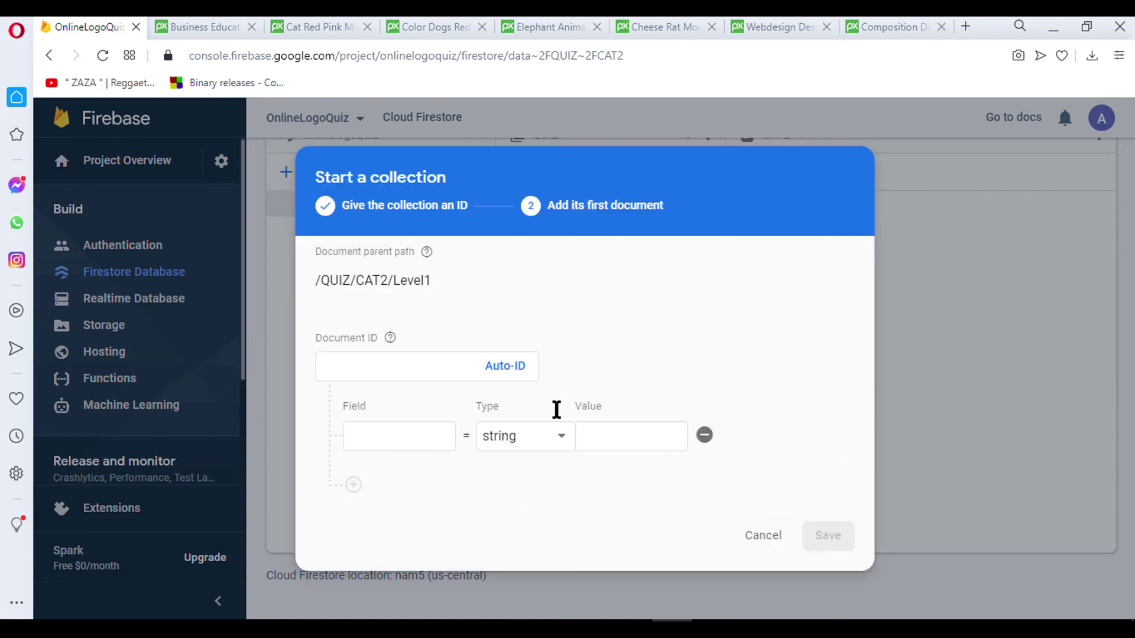
{"action": "left_click_drag", "start_coordinate": [381, 340], "coordinate": [338, 281]}
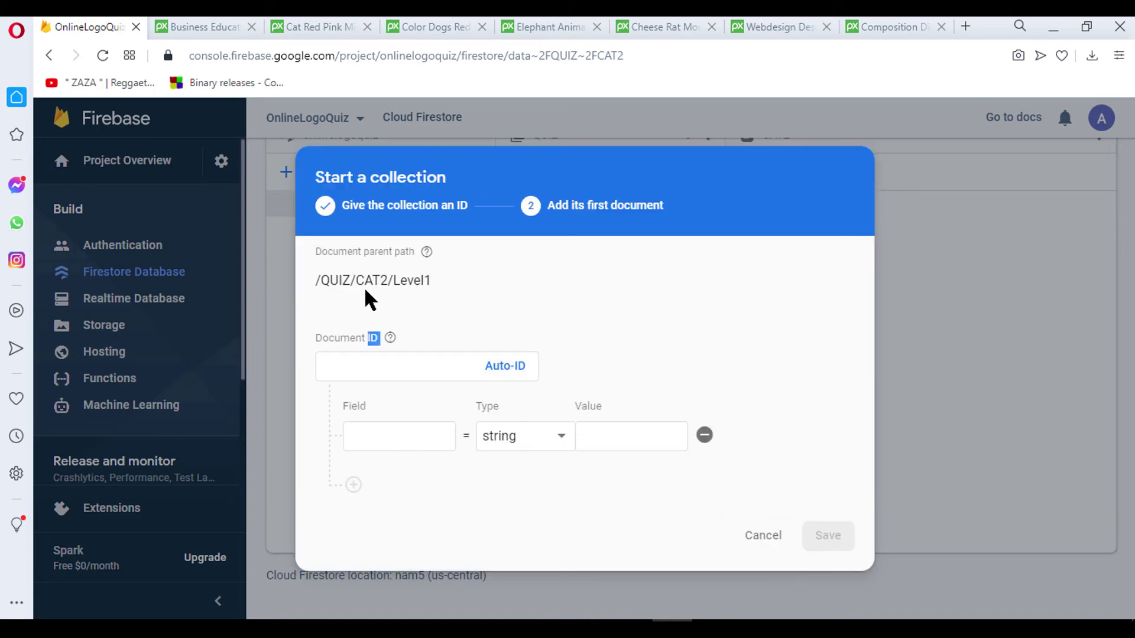
{"action": "left_click", "coordinate": [398, 367]}
{"action": "type", "text": "QUE"}
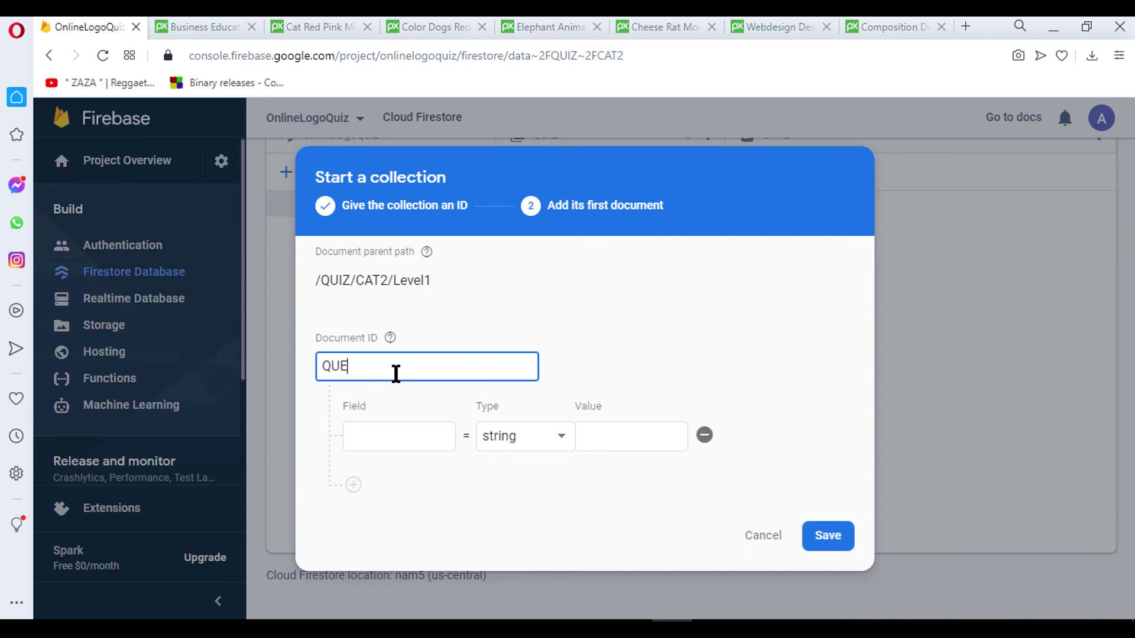
{"action": "type", "text": "STION1"}
Step: Add five field rows and name the first one IMAGELOGO
{"action": "left_click", "coordinate": [383, 435]}
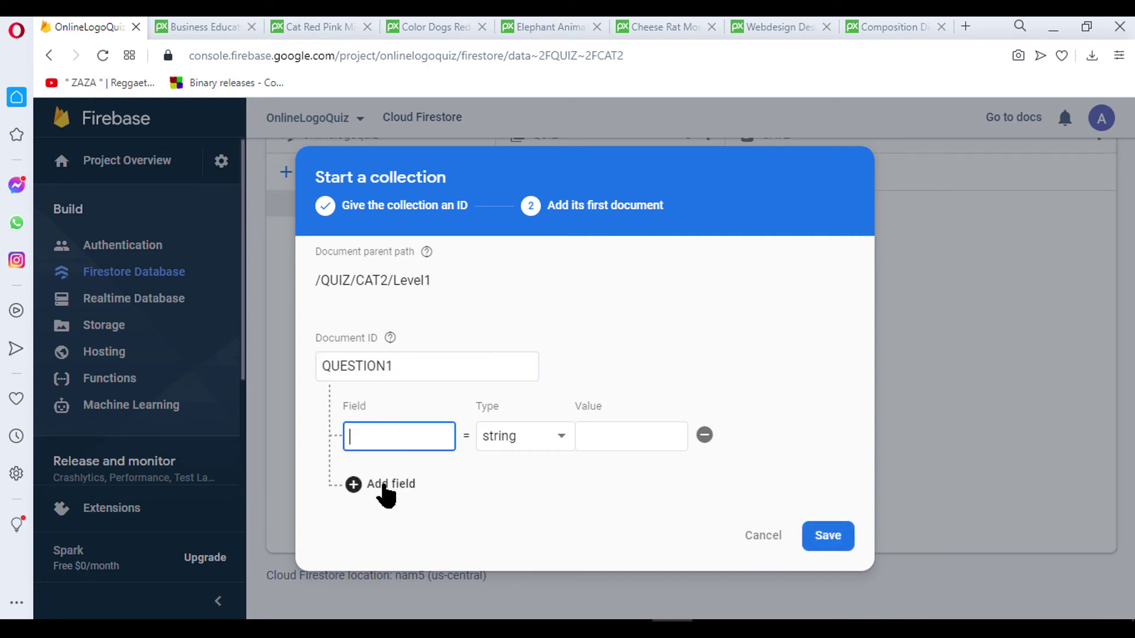
{"action": "left_click", "coordinate": [388, 494]}
{"action": "left_click", "coordinate": [380, 520]}
{"action": "left_click", "coordinate": [383, 597]}
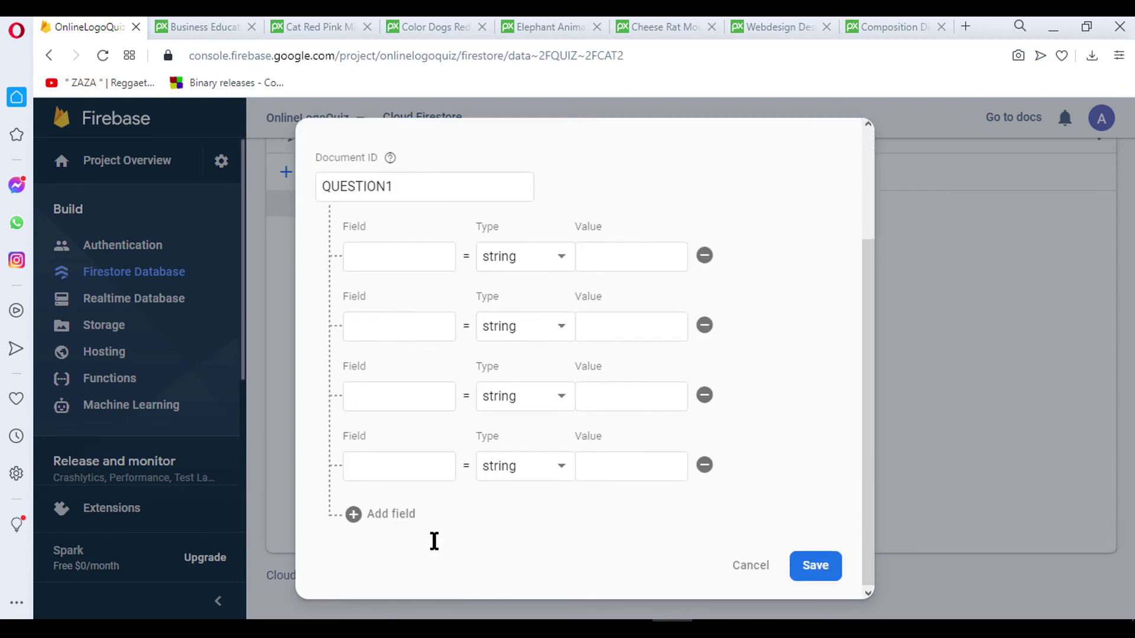
{"action": "left_click", "coordinate": [393, 522]}
{"action": "left_click", "coordinate": [373, 248]}
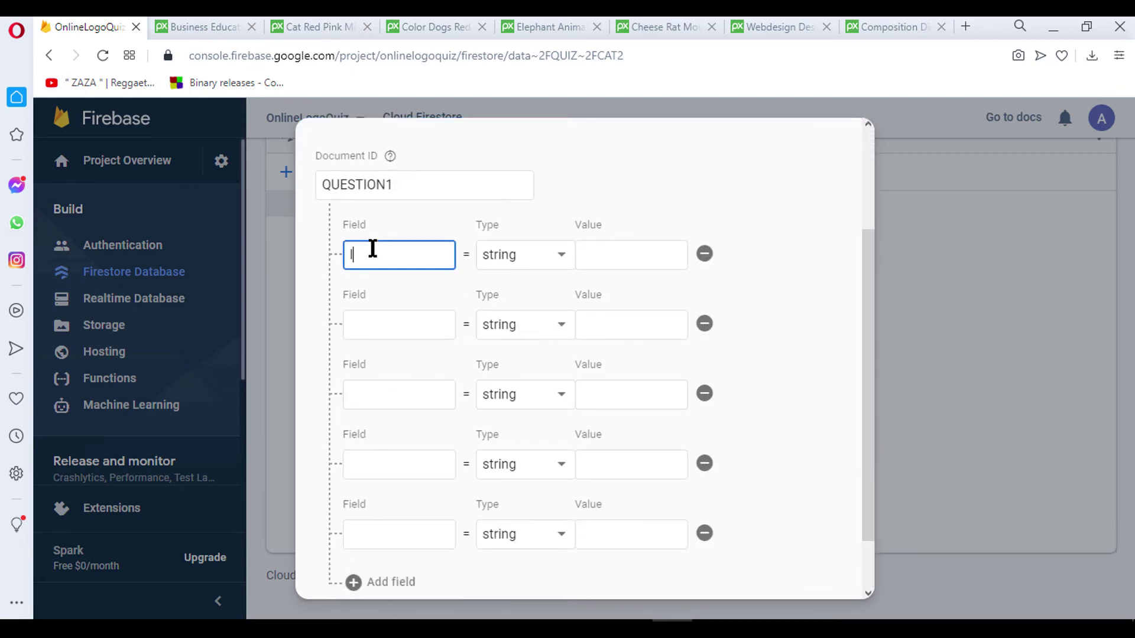
{"action": "type", "text": "IMAGEG"}
{"action": "type", "text": "LOGO"}
{"action": "scroll", "coordinate": [376, 265], "scroll_direction": "up", "scroll_amount": 3}
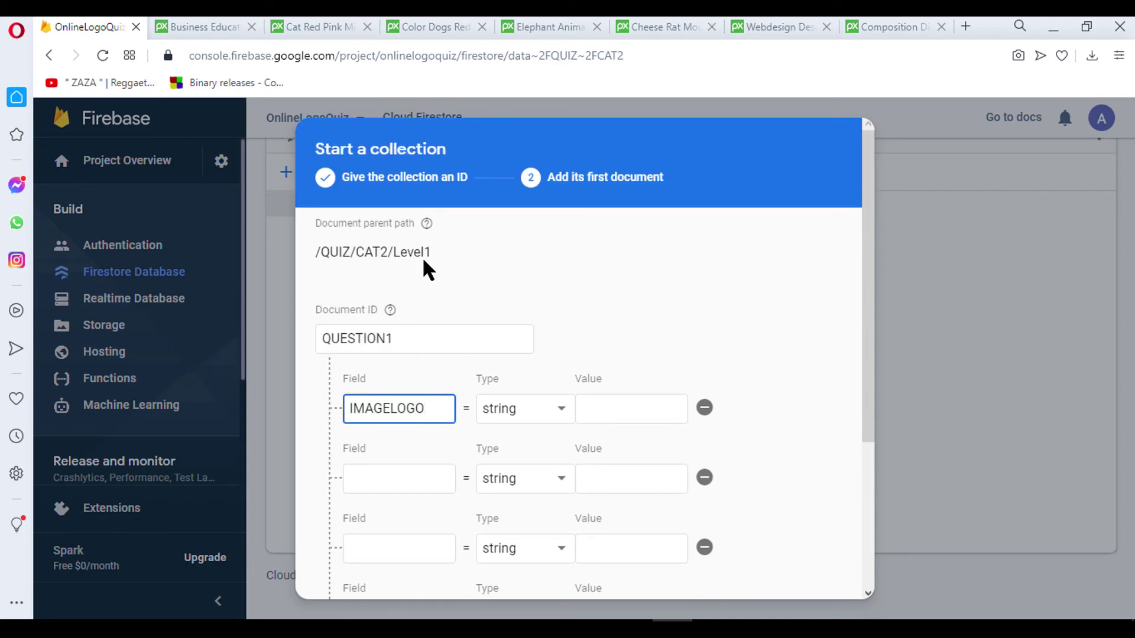
{"action": "scroll", "coordinate": [567, 380], "scroll_direction": "down", "scroll_amount": 2}
Step: Name the next fields A, B, C and D
{"action": "left_click", "coordinate": [400, 387]}
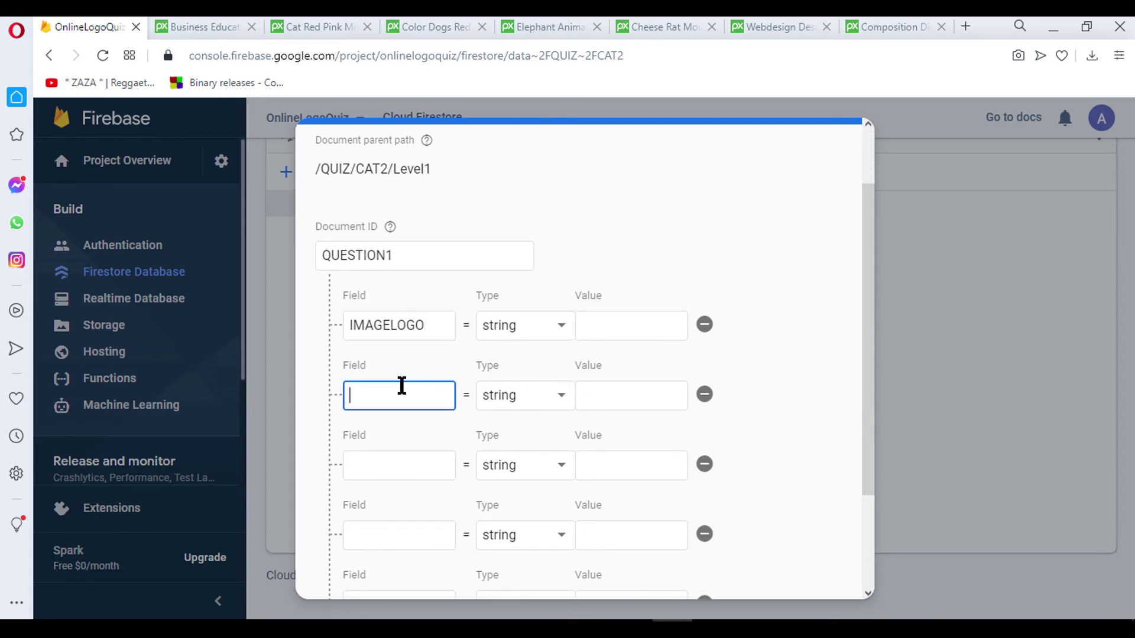
{"action": "type", "text": "A"}
{"action": "left_click", "coordinate": [388, 467]}
{"action": "type", "text": "B"}
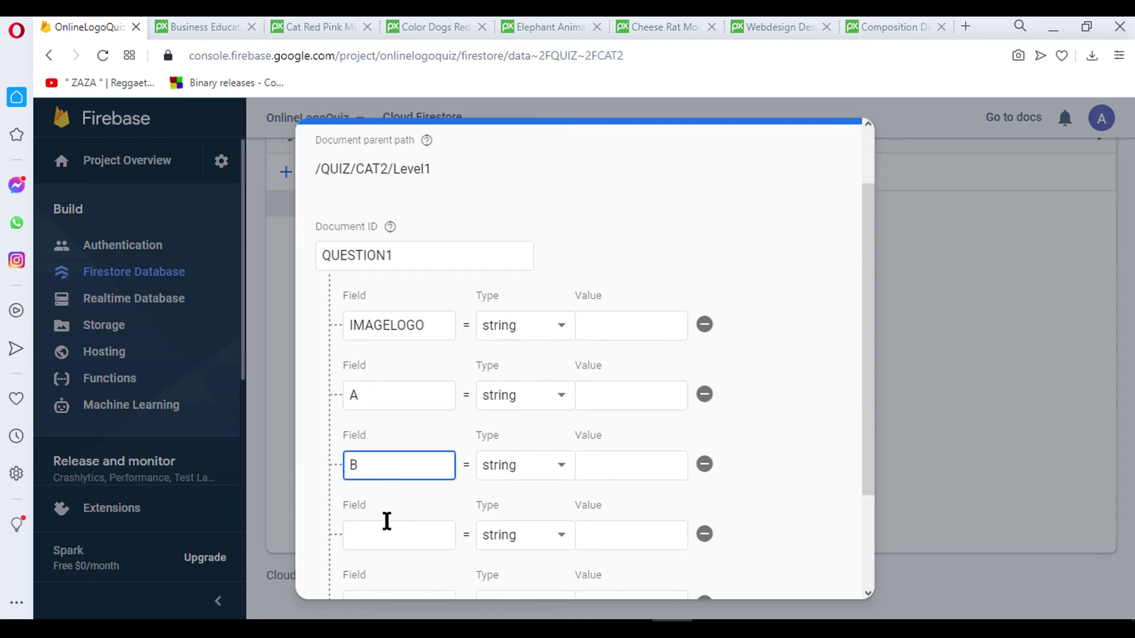
{"action": "left_click", "coordinate": [384, 529]}
{"action": "type", "text": "C"}
{"action": "scroll", "coordinate": [427, 485], "scroll_direction": "down", "scroll_amount": 2}
{"action": "left_click", "coordinate": [376, 464]}
{"action": "type", "text": "D"}
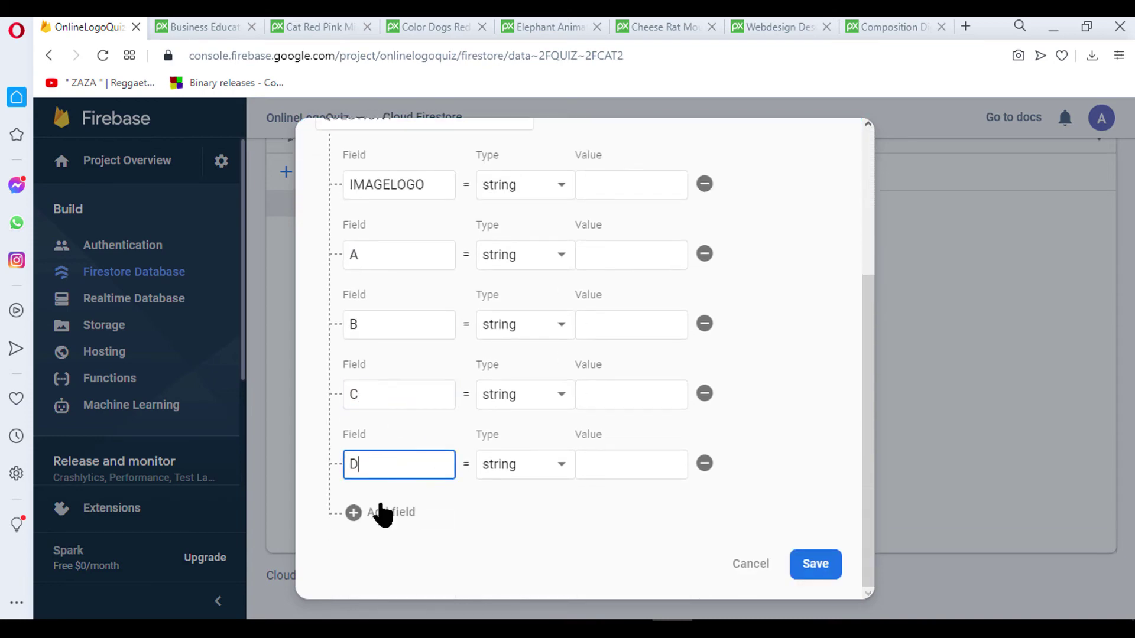
Step: Add two more fields named ANSWER and QUESTION
{"action": "left_click", "coordinate": [380, 512]}
{"action": "scroll", "coordinate": [403, 476], "scroll_direction": "down", "scroll_amount": 1}
{"action": "left_click", "coordinate": [403, 476]}
{"action": "type", "text": "AN"}
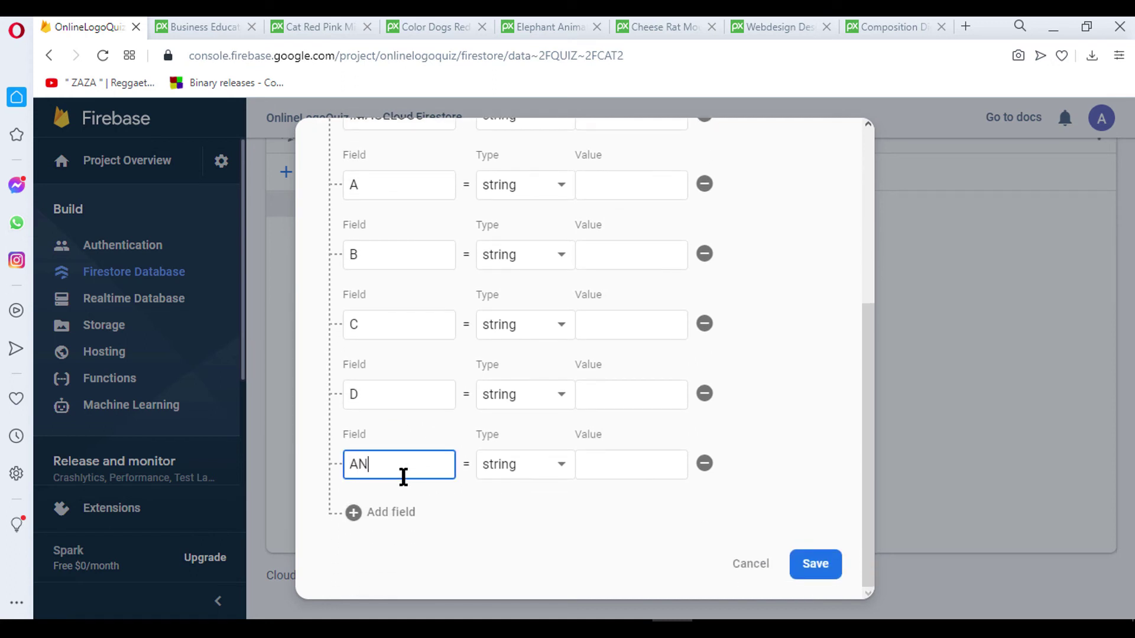
{"action": "type", "text": "SWER"}
{"action": "left_click", "coordinate": [391, 514]}
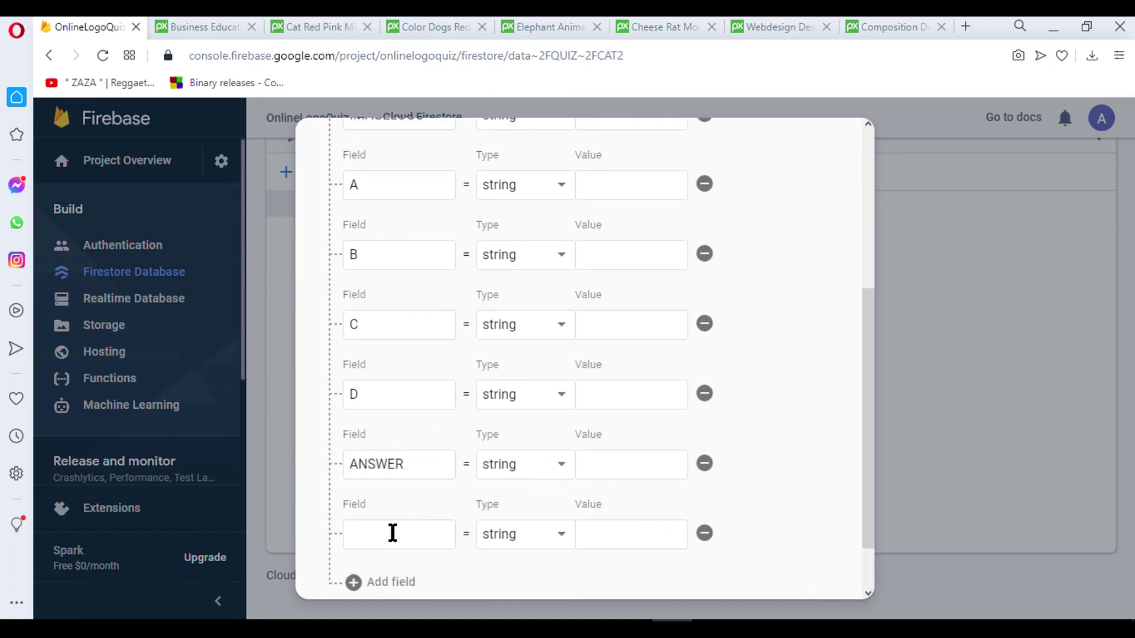
{"action": "left_click", "coordinate": [392, 534]}
{"action": "type", "text": "QUEST"}
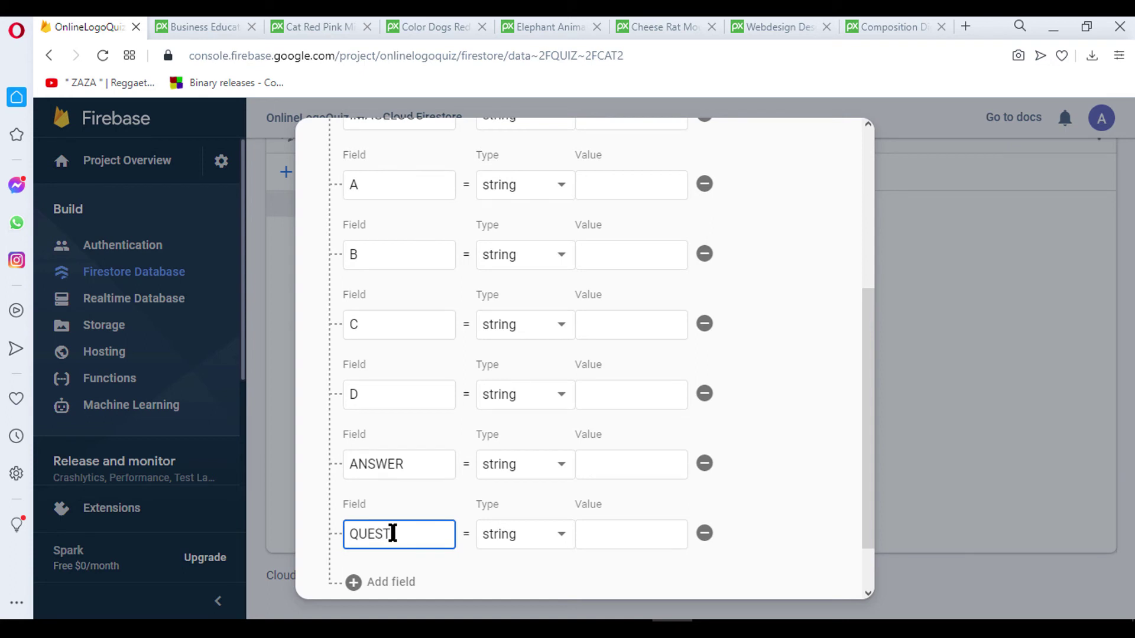
{"action": "type", "text": "ION"}
Step: Set QUESTION to 'Guess the Pic?' and ANSWER to 3
{"action": "left_click", "coordinate": [582, 536]}
{"action": "type", "text": "G"}
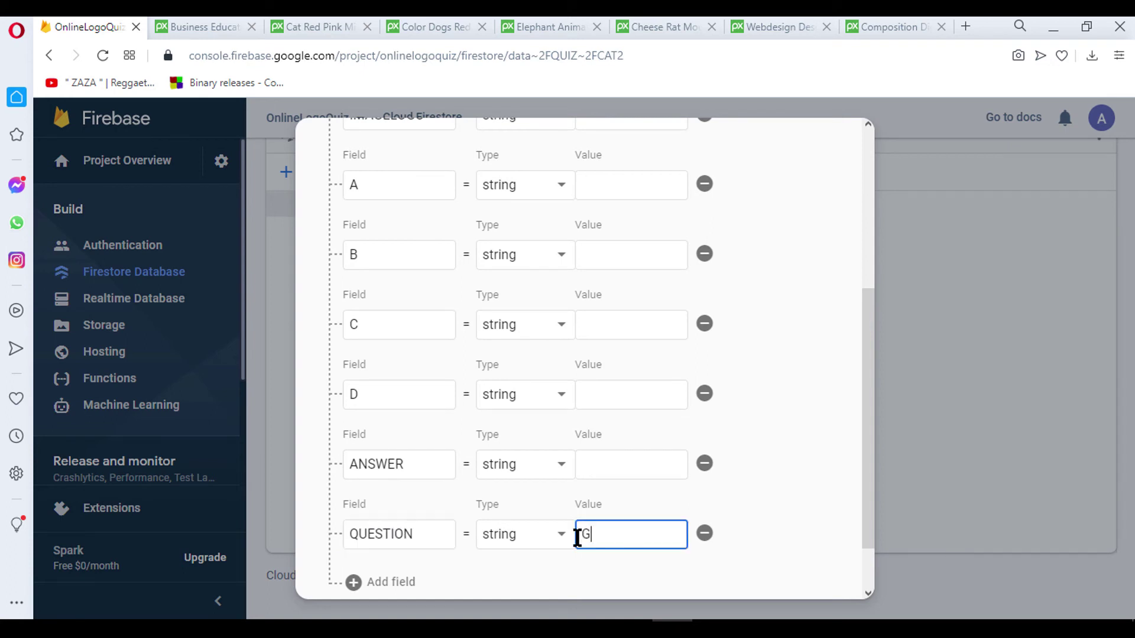
{"action": "type", "text": "uess the L"}
{"action": "type", "text": "og"}
{"action": "key", "text": "BackSpace"}
{"action": "key", "text": "BackSpace"}
{"action": "key", "text": "BackSpace"}
{"action": "type", "text": "Pi"}
{"action": "left_click", "coordinate": [607, 464]}
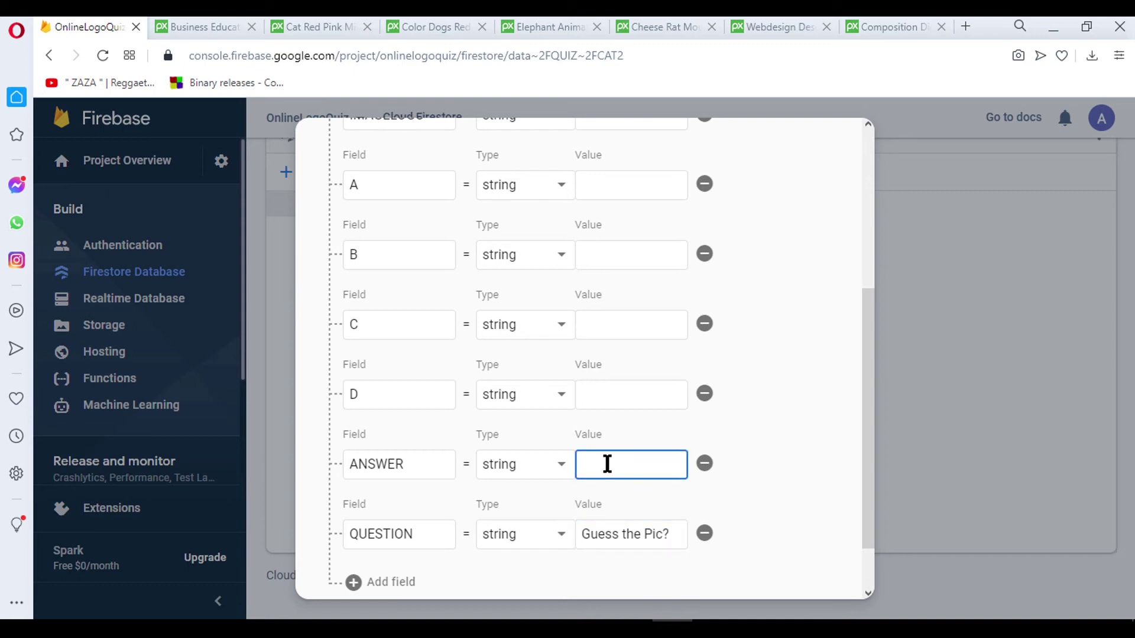
{"action": "type", "text": "3"}
Step: Copy the snowman picture's image address from Pixabay for the IMAGELOGO value
{"action": "scroll", "coordinate": [678, 458], "scroll_direction": "up", "scroll_amount": 3}
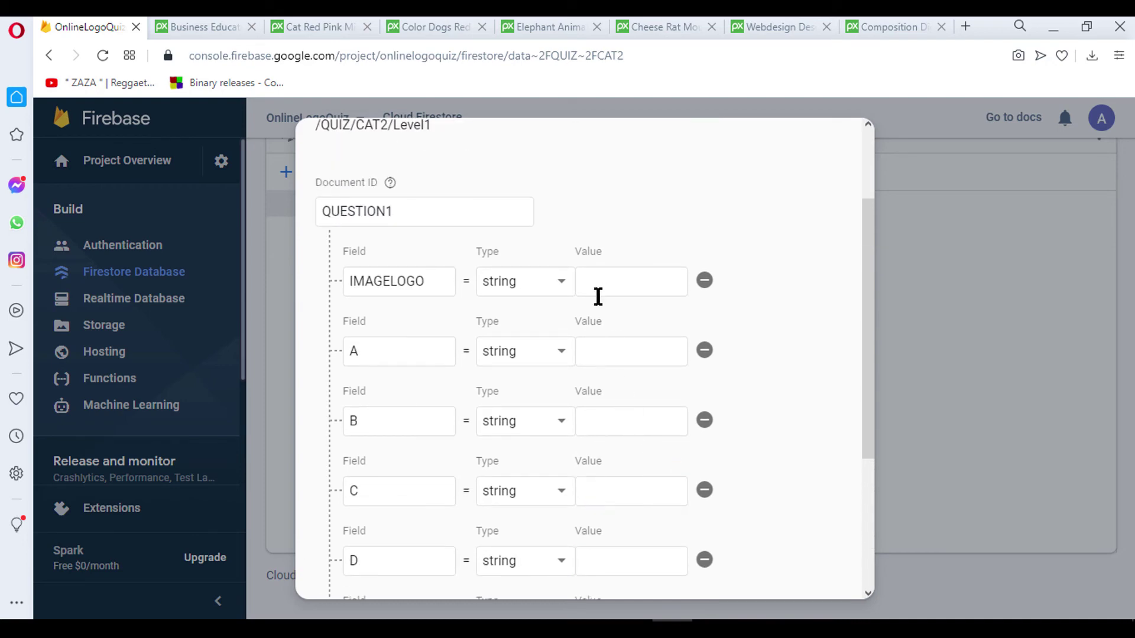
{"action": "left_click", "coordinate": [758, 21]}
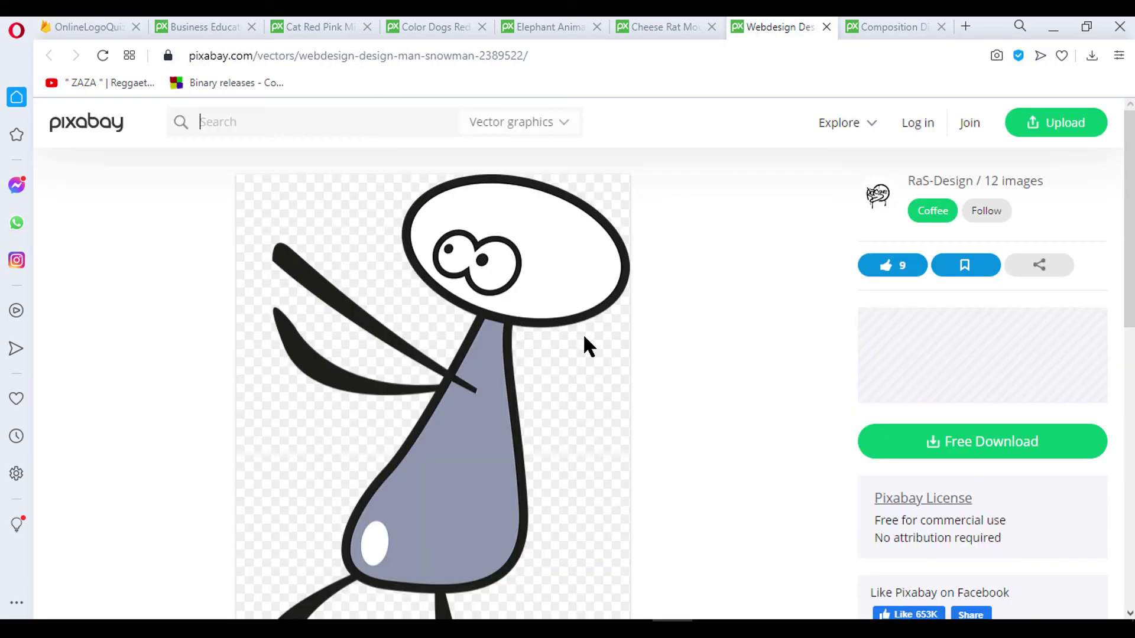
{"action": "right_click", "coordinate": [440, 307]}
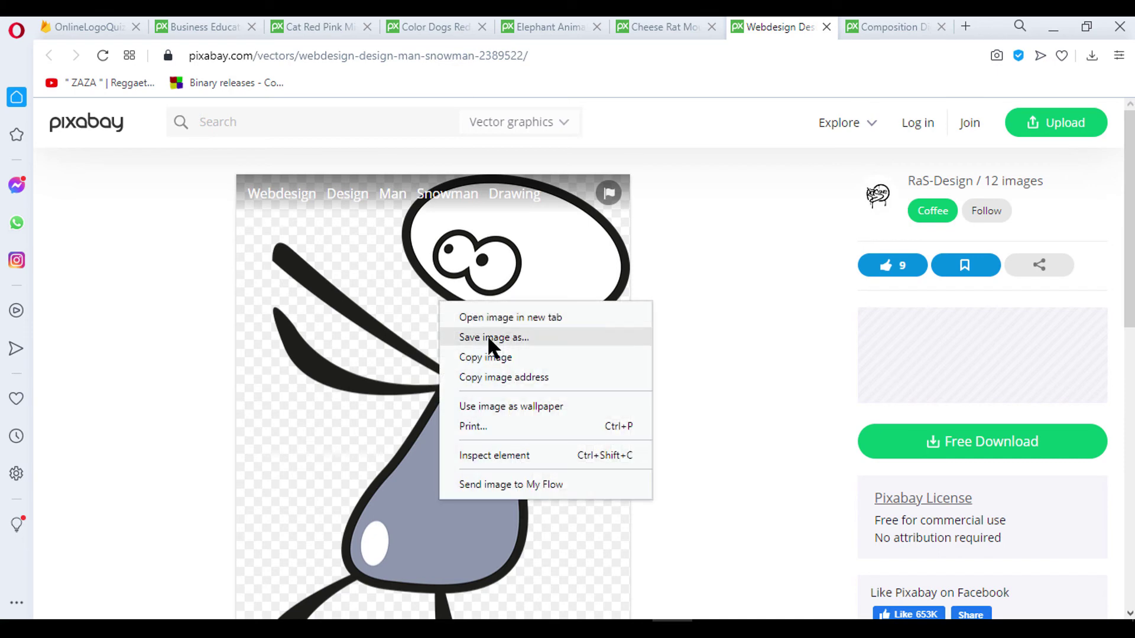
{"action": "left_click", "coordinate": [496, 378]}
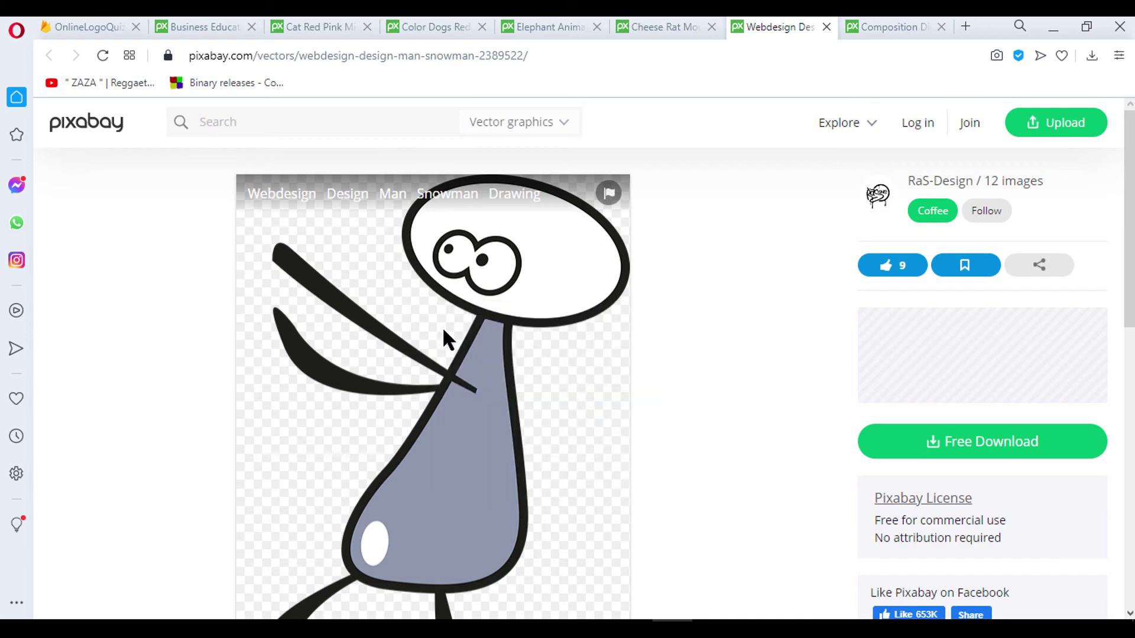
{"action": "left_click", "coordinate": [95, 27]}
{"action": "left_click", "coordinate": [614, 283]}
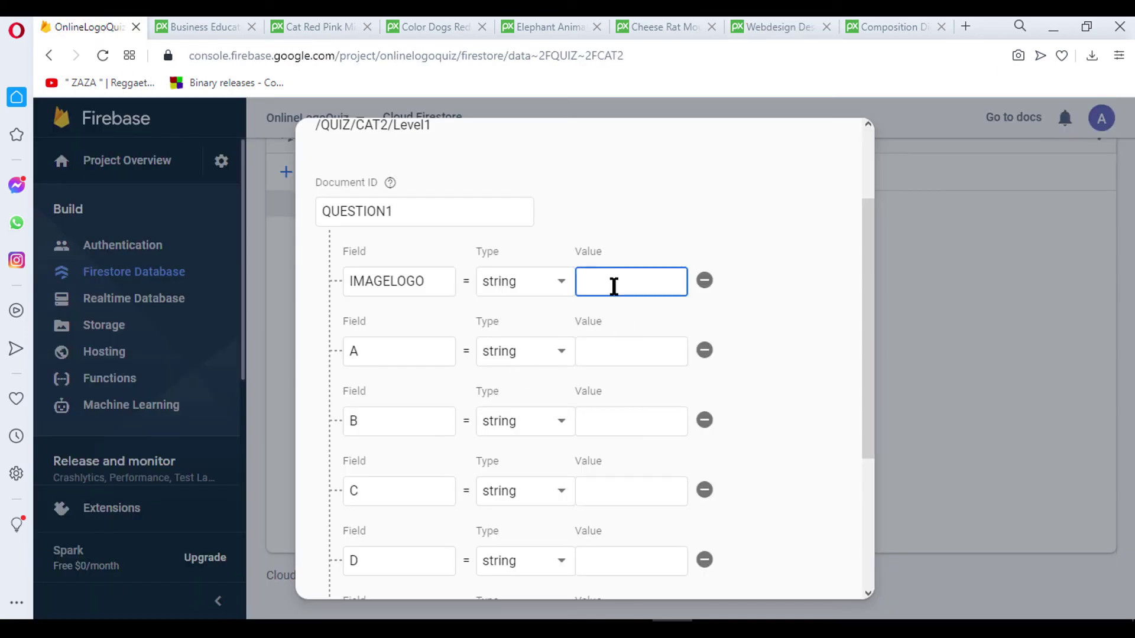
Step: Paste the copied snowman image URL into QUESTION1's IMAGELOGO value
{"action": "key", "text": "ctrl+v"}
{"action": "left_click", "coordinate": [798, 296]}
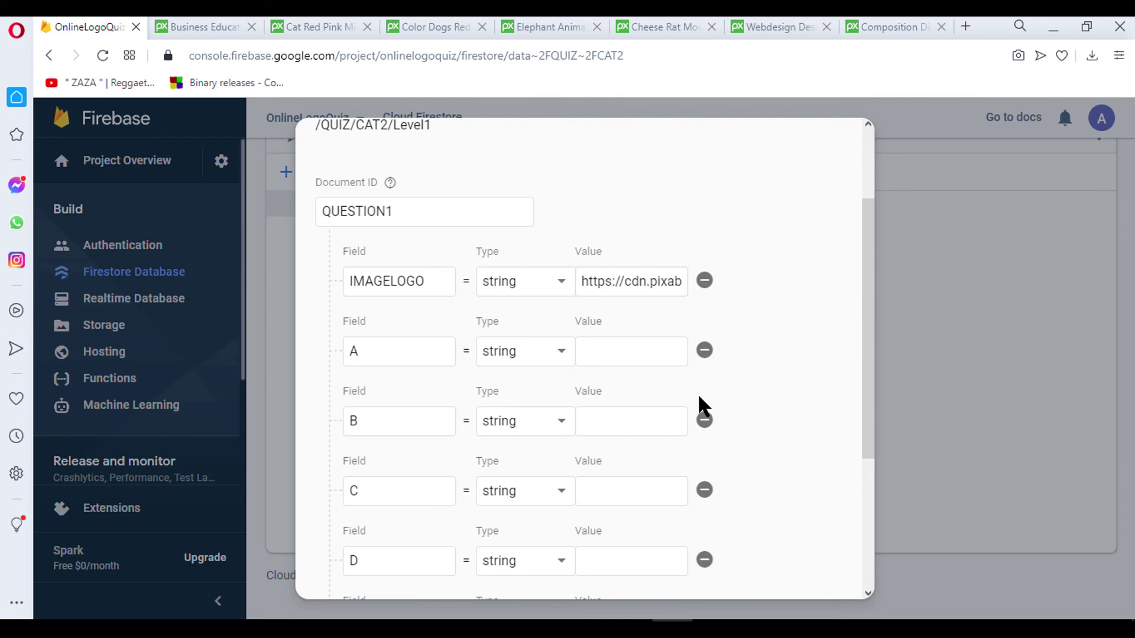
{"action": "left_click", "coordinate": [627, 353]}
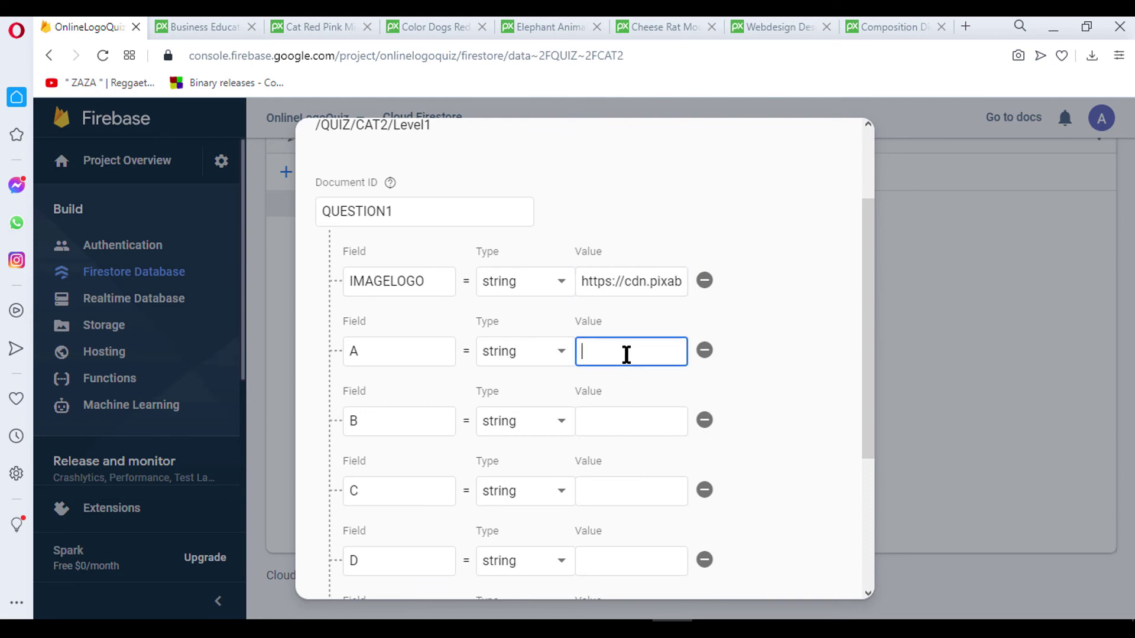
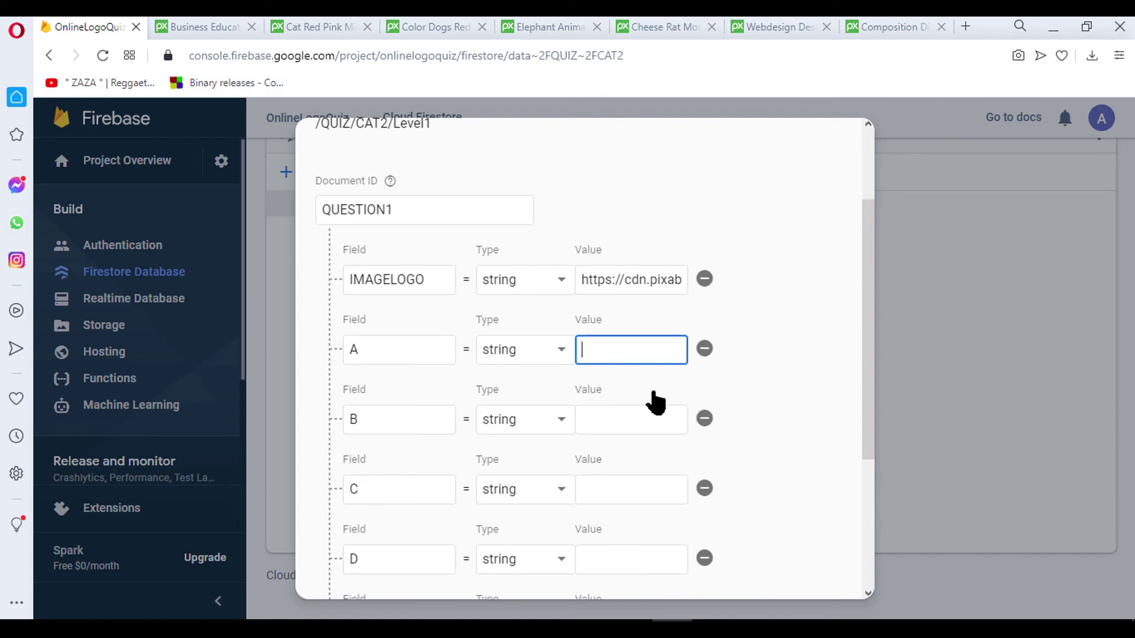
Step: Enter Character, Logos and Pictures as the values of options B, C and D
{"action": "scroll", "coordinate": [654, 400], "scroll_direction": "down", "scroll_amount": 3}
{"action": "scroll", "coordinate": [654, 401], "scroll_direction": "up", "scroll_amount": 3}
{"action": "left_click", "coordinate": [626, 422]}
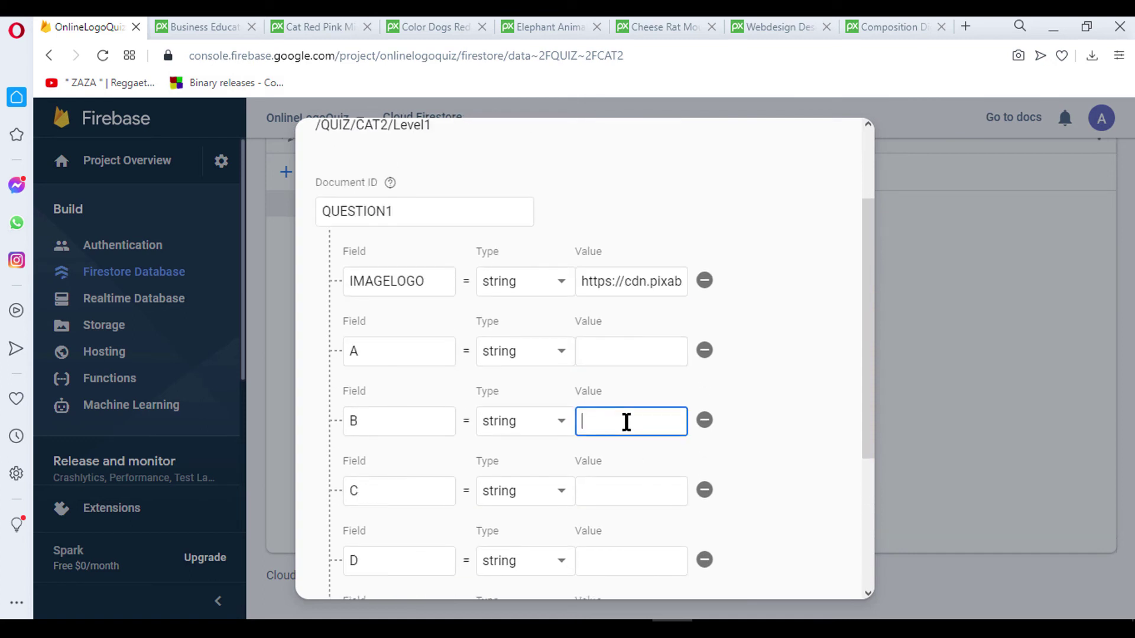
{"action": "type", "text": "C"}
{"action": "type", "text": "haracter"}
{"action": "scroll", "coordinate": [626, 458], "scroll_direction": "down", "scroll_amount": 2}
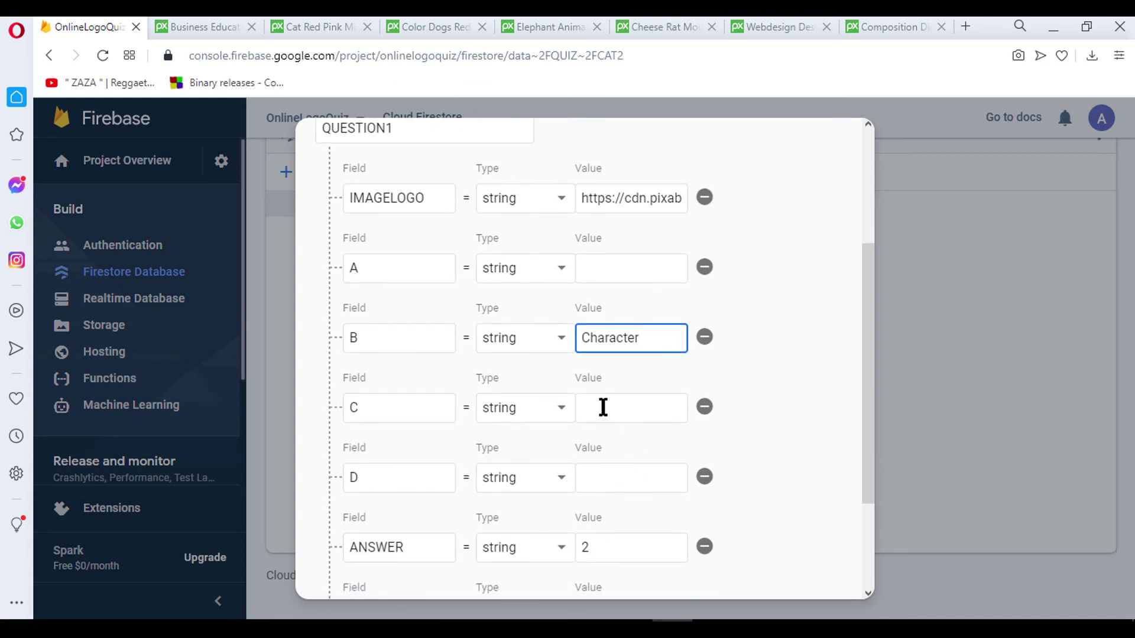
{"action": "left_click", "coordinate": [604, 406]}
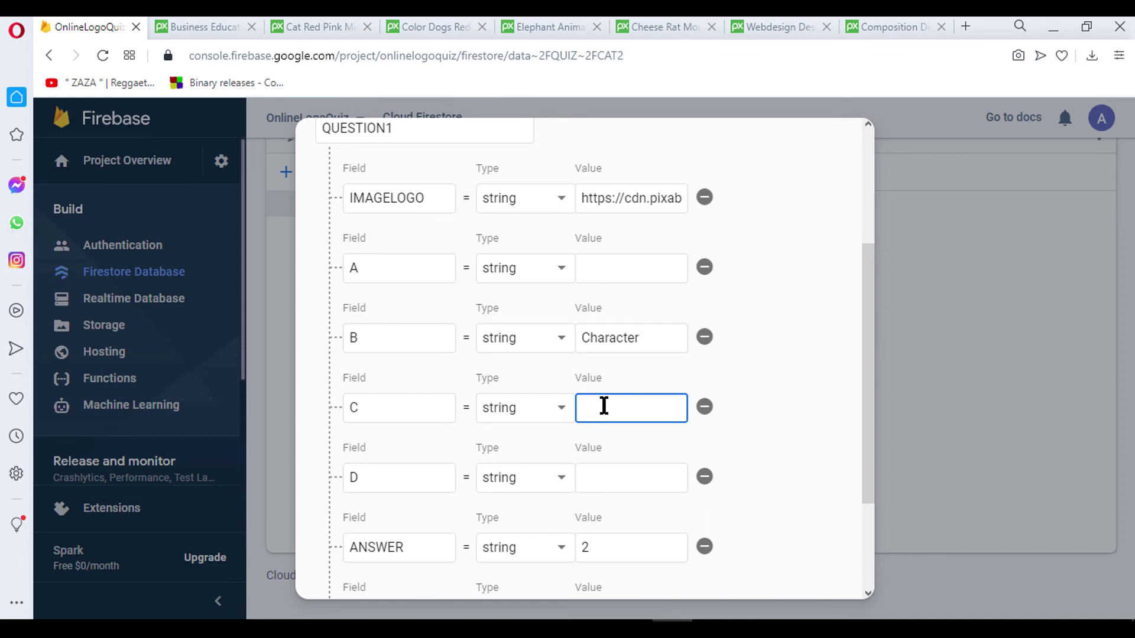
{"action": "type", "text": "Logos"}
{"action": "left_click", "coordinate": [604, 478]}
{"action": "type", "text": "Pi"}
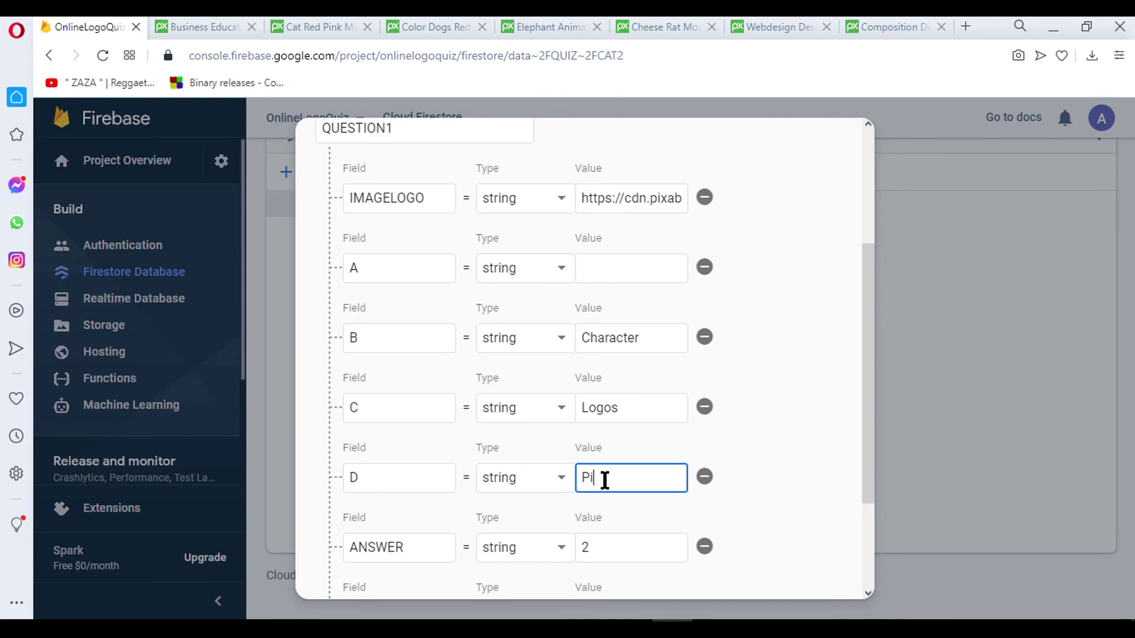
{"action": "type", "text": "ctures"}
Step: Fill option A with 'Stick Drawing' and save the QUESTION1 document
{"action": "left_click", "coordinate": [619, 275]}
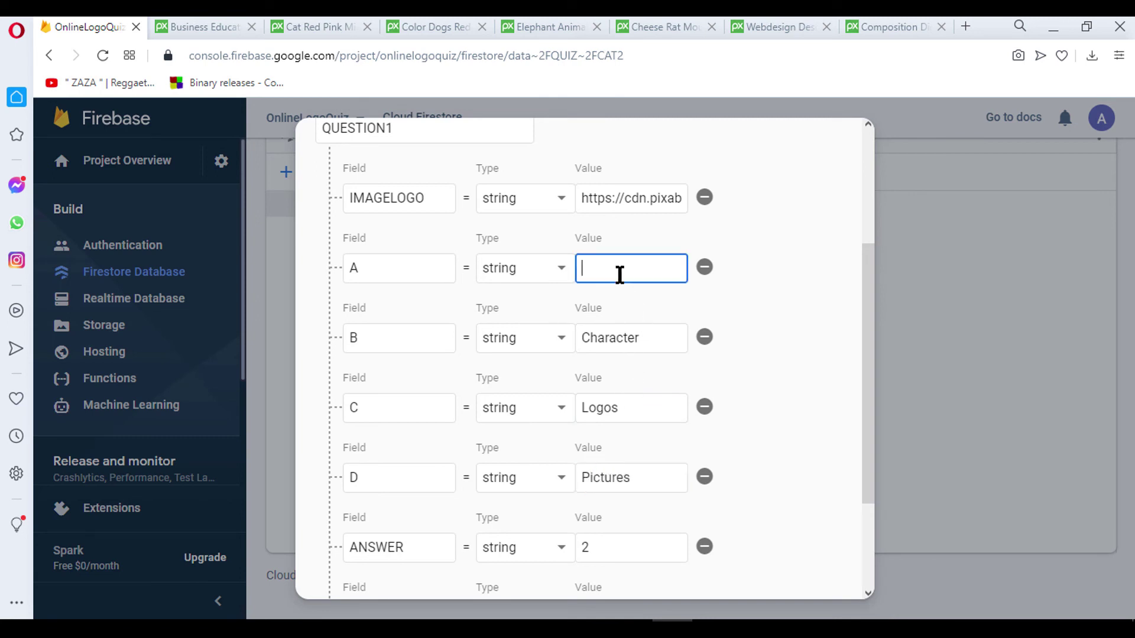
{"action": "type", "text": "St"}
{"action": "type", "text": "ick D"}
{"action": "type", "text": "rawing"}
{"action": "scroll", "coordinate": [540, 320], "scroll_direction": "up", "scroll_amount": 2}
{"action": "scroll", "coordinate": [450, 214], "scroll_direction": "up", "scroll_amount": 2}
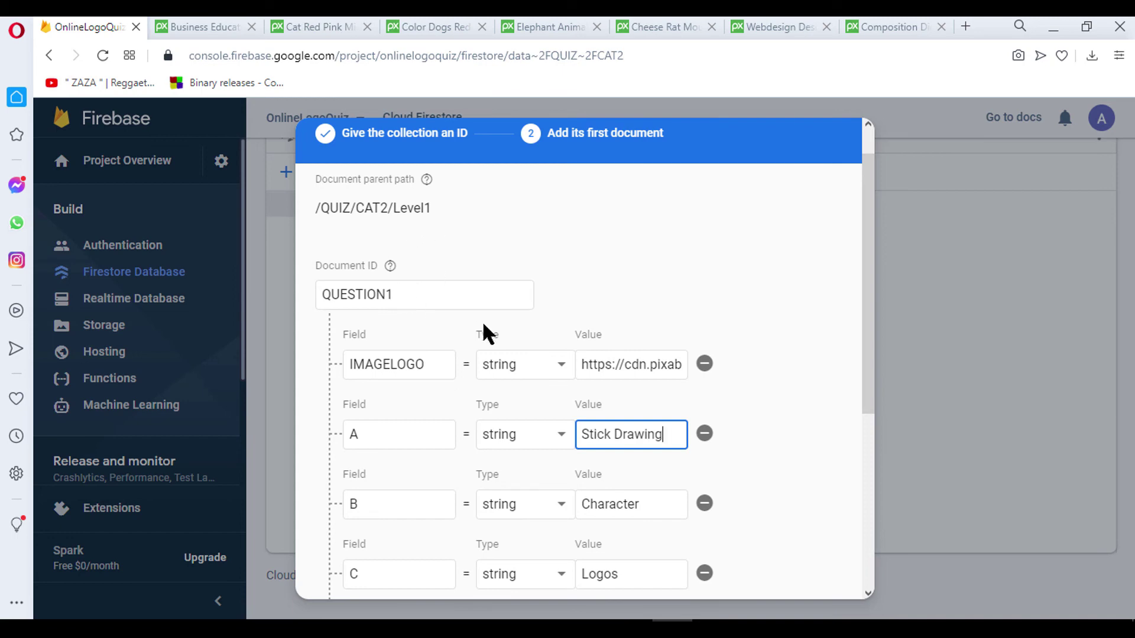
{"action": "scroll", "coordinate": [462, 331], "scroll_direction": "down", "scroll_amount": 5}
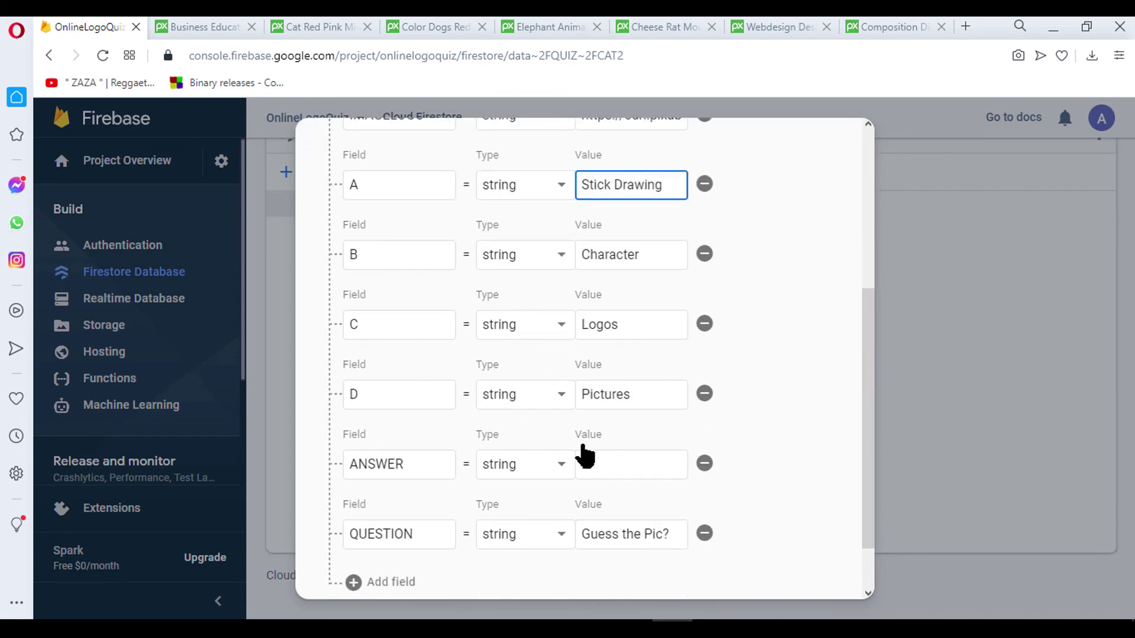
{"action": "scroll", "coordinate": [680, 508], "scroll_direction": "down", "scroll_amount": 2}
{"action": "left_click", "coordinate": [820, 567]}
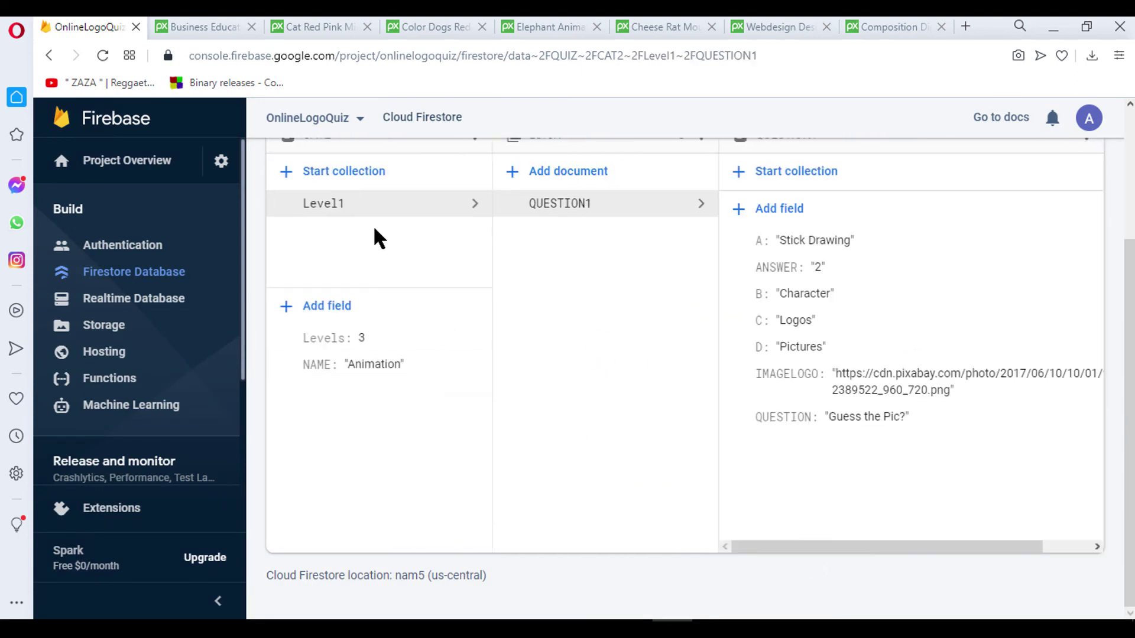
Step: Start a new Level1 document with ID QUESTION3 and add several field rows
{"action": "left_click", "coordinate": [337, 213]}
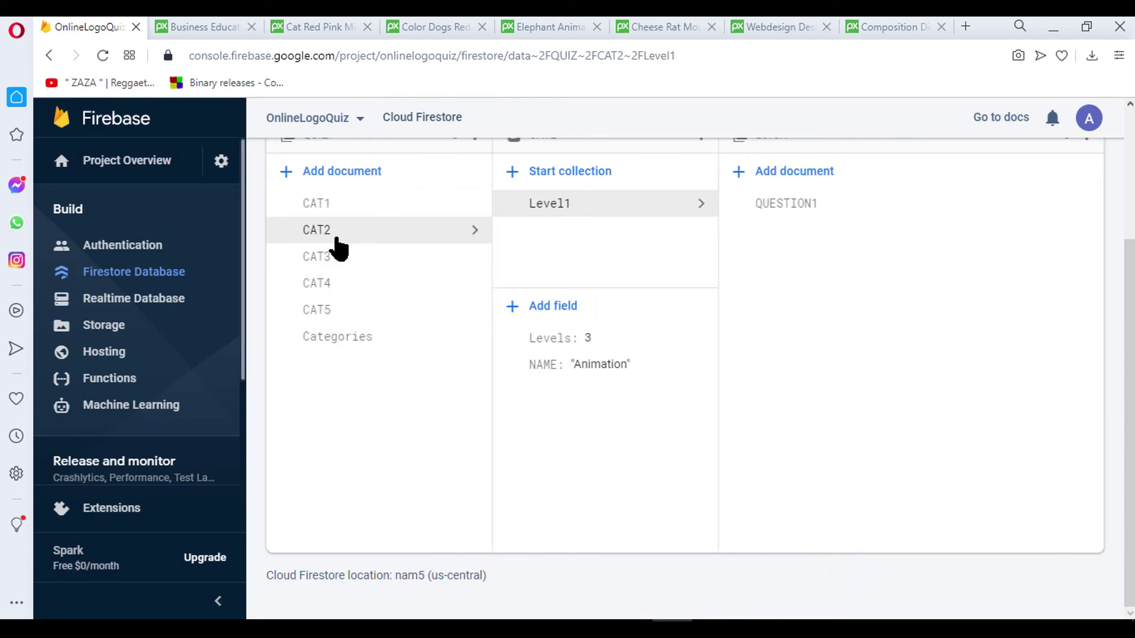
{"action": "left_click", "coordinate": [786, 178]}
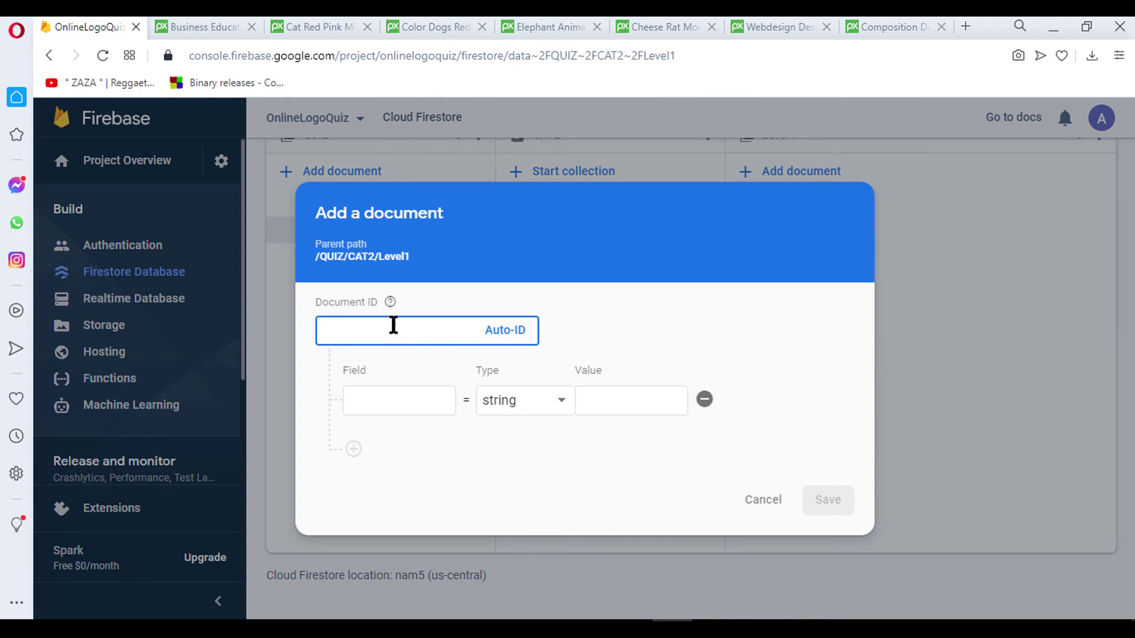
{"action": "type", "text": "QU"}
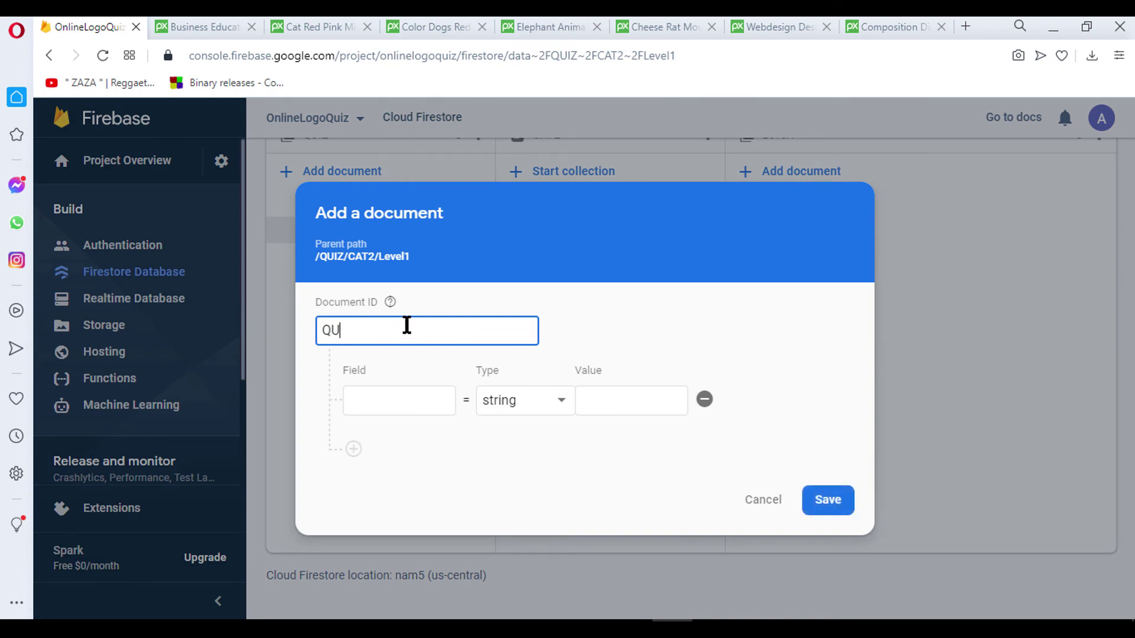
{"action": "type", "text": "ESTION3"}
{"action": "left_click", "coordinate": [400, 400]}
{"action": "left_click", "coordinate": [372, 458]}
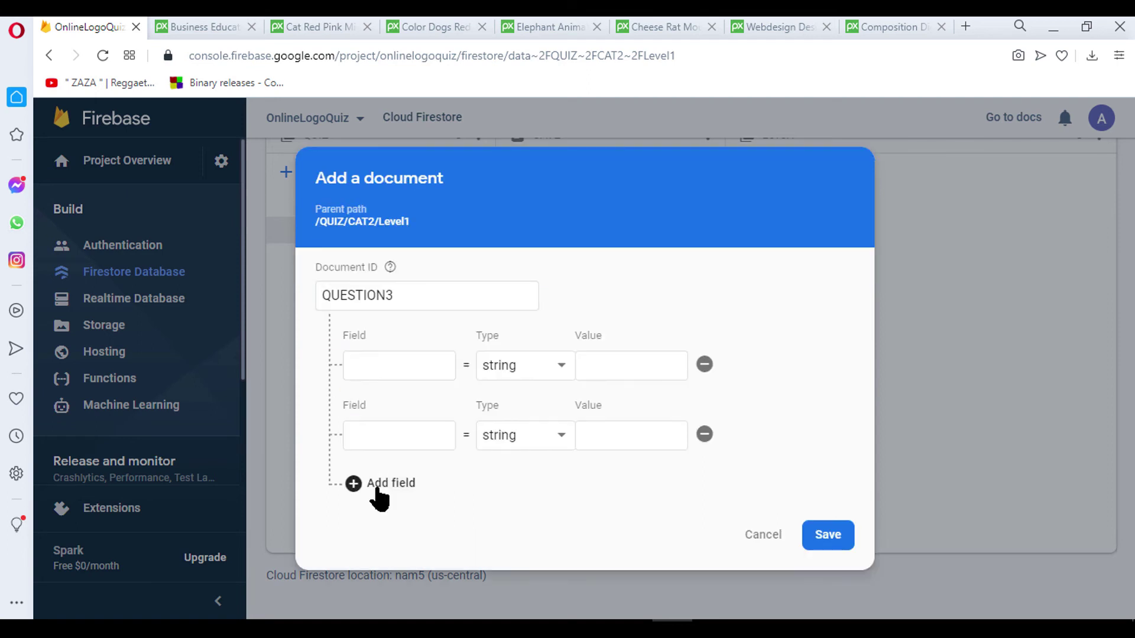
{"action": "left_click", "coordinate": [374, 494]}
{"action": "left_click", "coordinate": [377, 532]}
{"action": "left_click", "coordinate": [375, 591]}
Step: Name the option fields A, B, C and D
{"action": "left_click", "coordinate": [388, 350]}
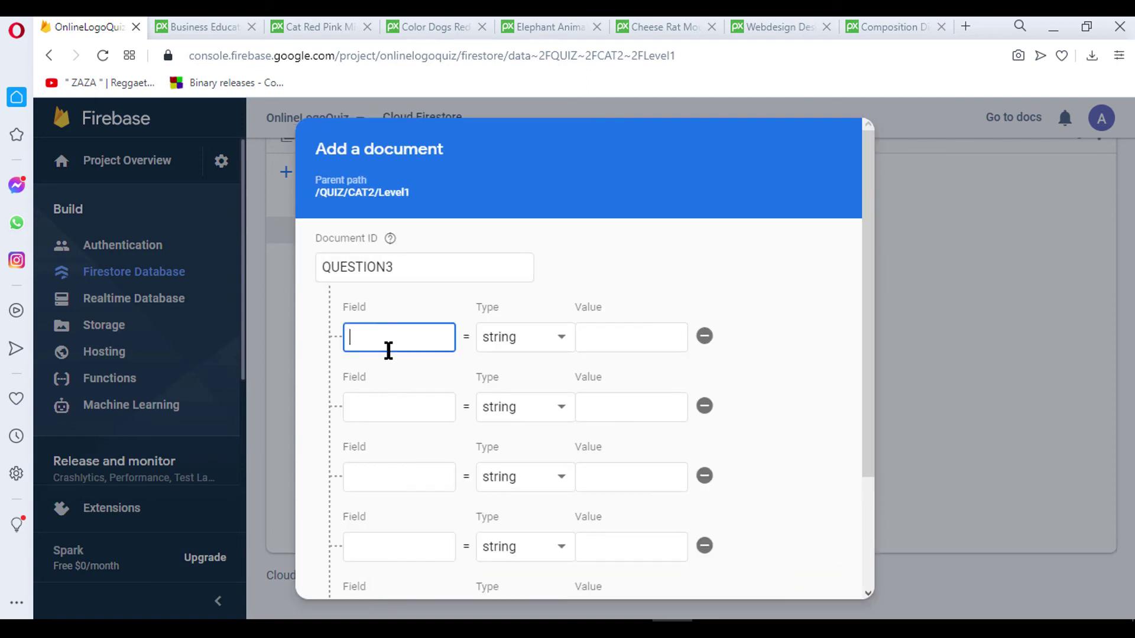
{"action": "type", "text": "A"}
{"action": "type", "text": "MAGELOGO"}
{"action": "left_click", "coordinate": [398, 402]}
{"action": "type", "text": "A"}
{"action": "left_click", "coordinate": [385, 478]}
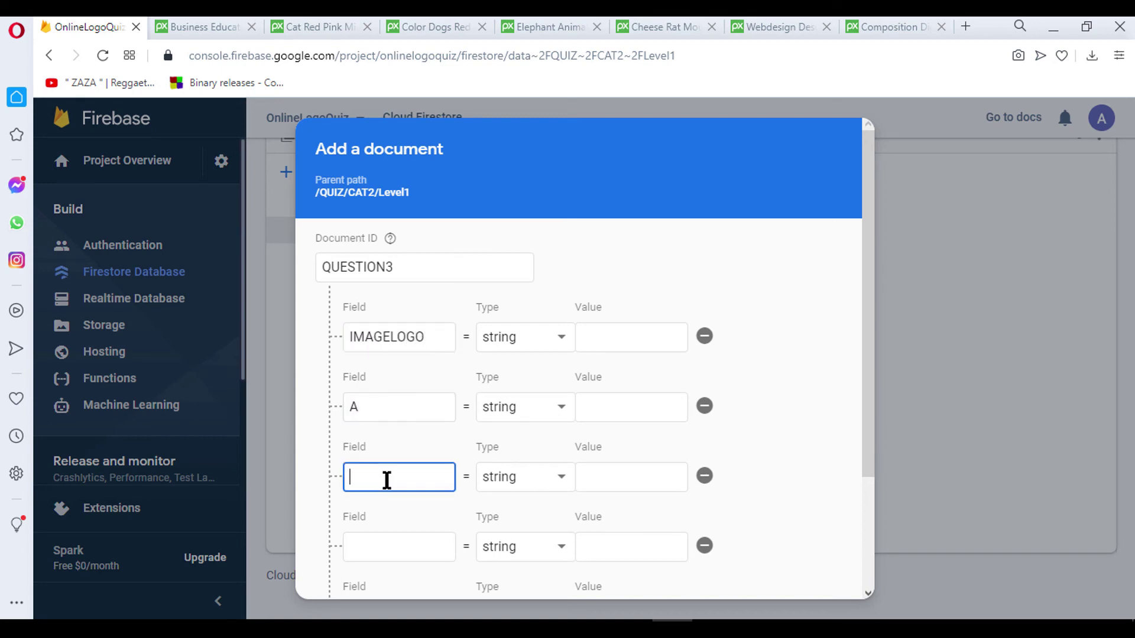
{"action": "type", "text": "B"}
{"action": "left_click", "coordinate": [375, 545]}
{"action": "type", "text": "C"}
{"action": "scroll", "coordinate": [413, 532], "scroll_direction": "down", "scroll_amount": 3}
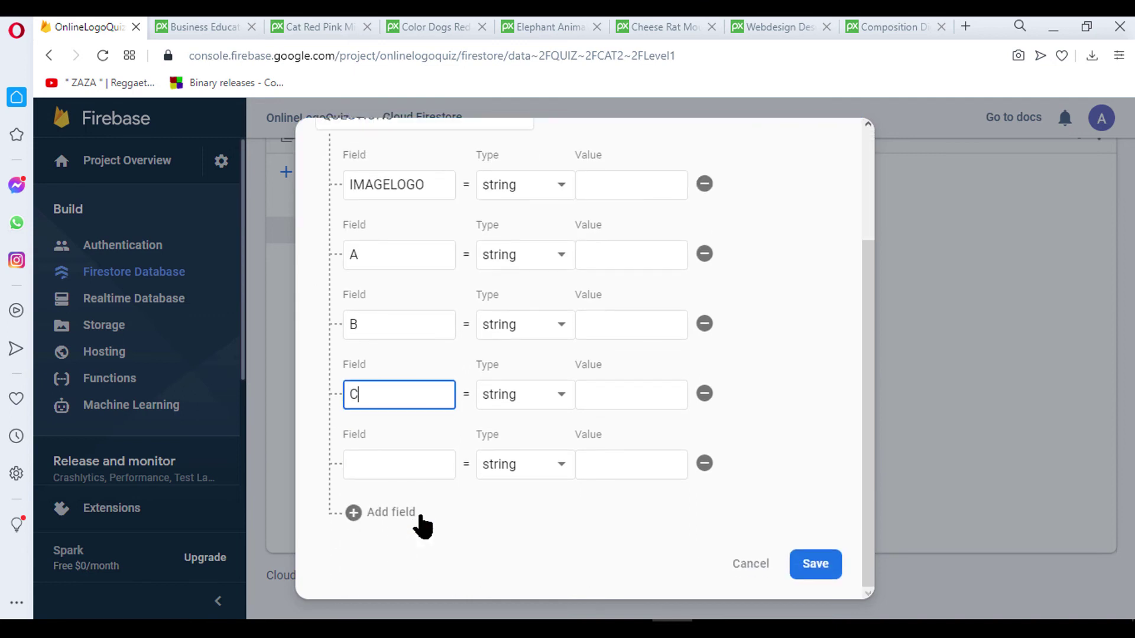
{"action": "left_click", "coordinate": [390, 467]}
{"action": "type", "text": "D"}
Step: Add two more fields named ANSWER and QUESTION
{"action": "left_click", "coordinate": [383, 513]}
{"action": "left_click", "coordinate": [390, 539]}
{"action": "type", "text": "A"}
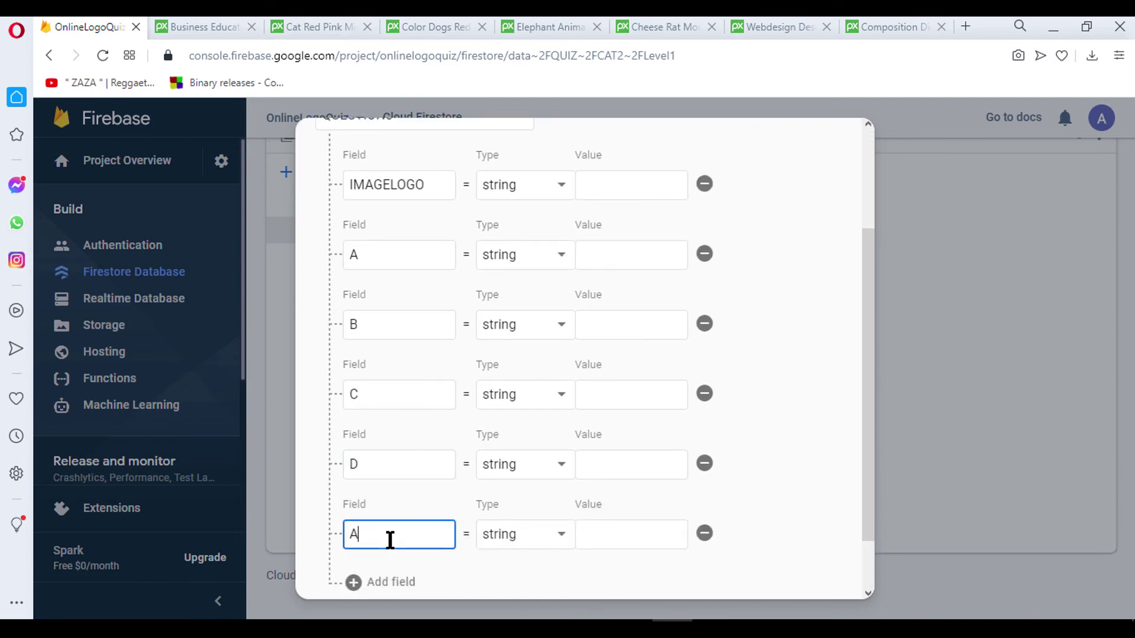
{"action": "type", "text": "NSWER"}
{"action": "scroll", "coordinate": [384, 535], "scroll_direction": "down", "scroll_amount": 2}
{"action": "left_click", "coordinate": [387, 513]}
{"action": "left_click", "coordinate": [391, 540]}
{"action": "type", "text": "Q"}
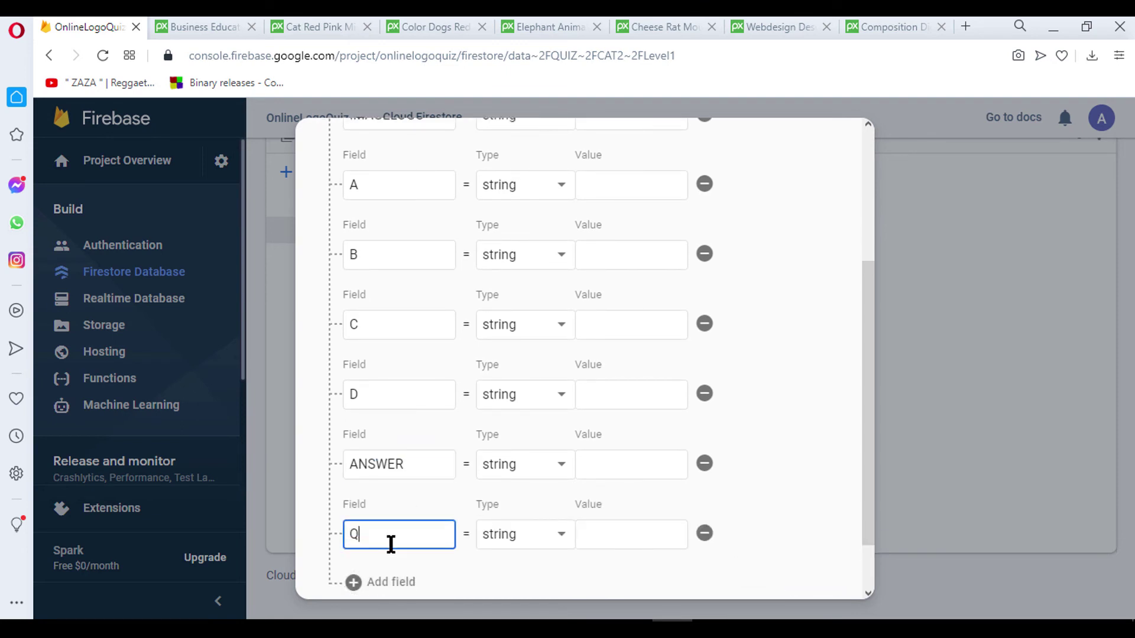
{"action": "type", "text": "UESTION"}
Step: Set QUESTION to 'Guess the Picture?' and ANSWER to 3
{"action": "left_click", "coordinate": [600, 534]}
{"action": "type", "text": "Gu"}
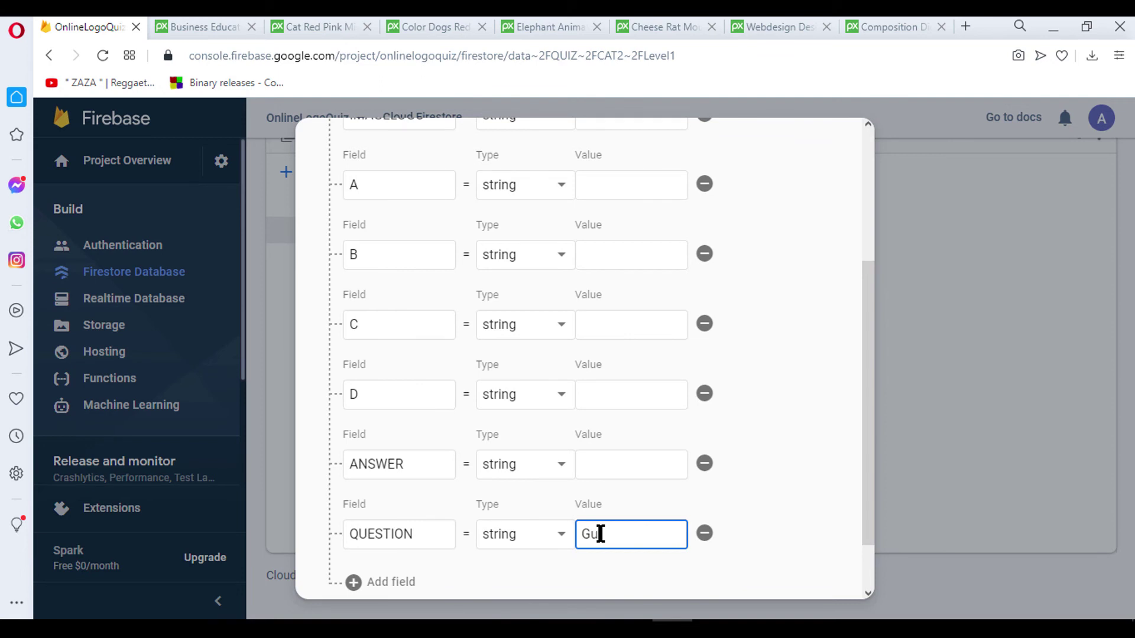
{"action": "type", "text": "ss the Pic"}
{"action": "type", "text": "ture"}
{"action": "type", "text": "?"}
{"action": "left_click", "coordinate": [607, 465]}
{"action": "type", "text": "3"}
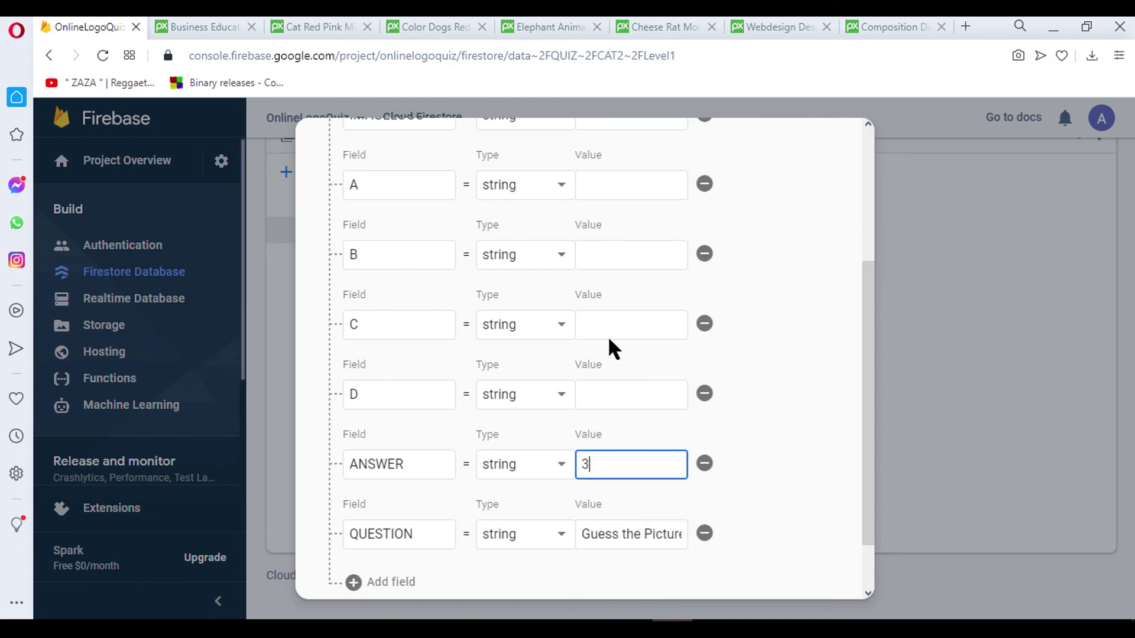
{"action": "left_click", "coordinate": [638, 324]}
{"action": "left_click", "coordinate": [880, 27]}
Step: Copy the blue snake image and enter 'BlueSNanake' as option C's value
{"action": "scroll", "coordinate": [608, 257], "scroll_direction": "down", "scroll_amount": 3}
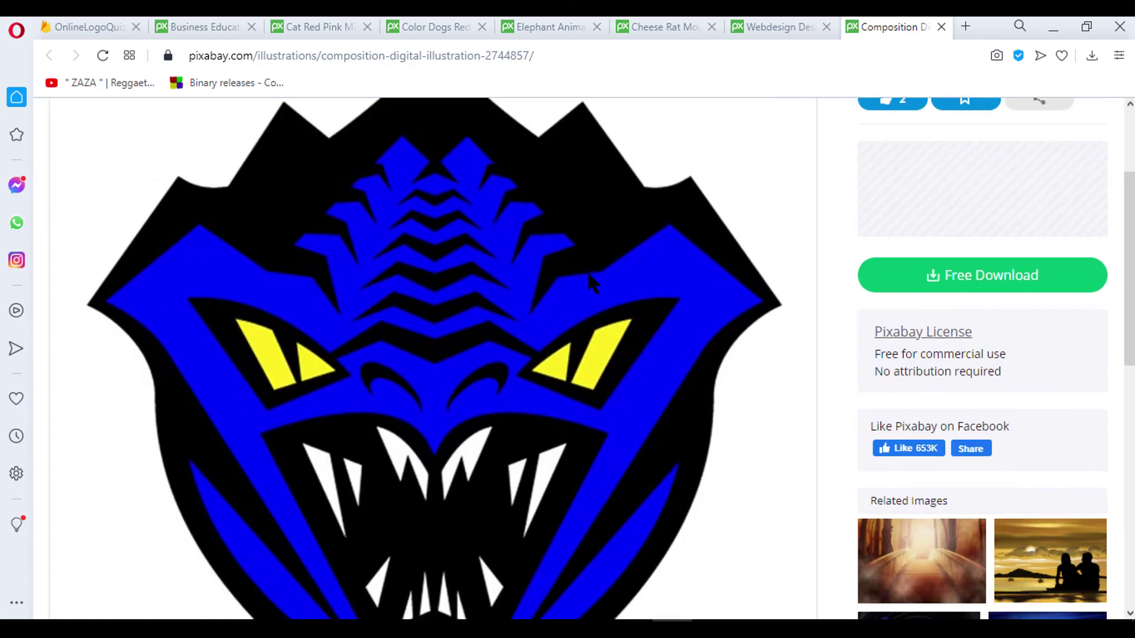
{"action": "right_click", "coordinate": [415, 300]}
{"action": "left_click", "coordinate": [459, 355]}
{"action": "left_click", "coordinate": [83, 26]}
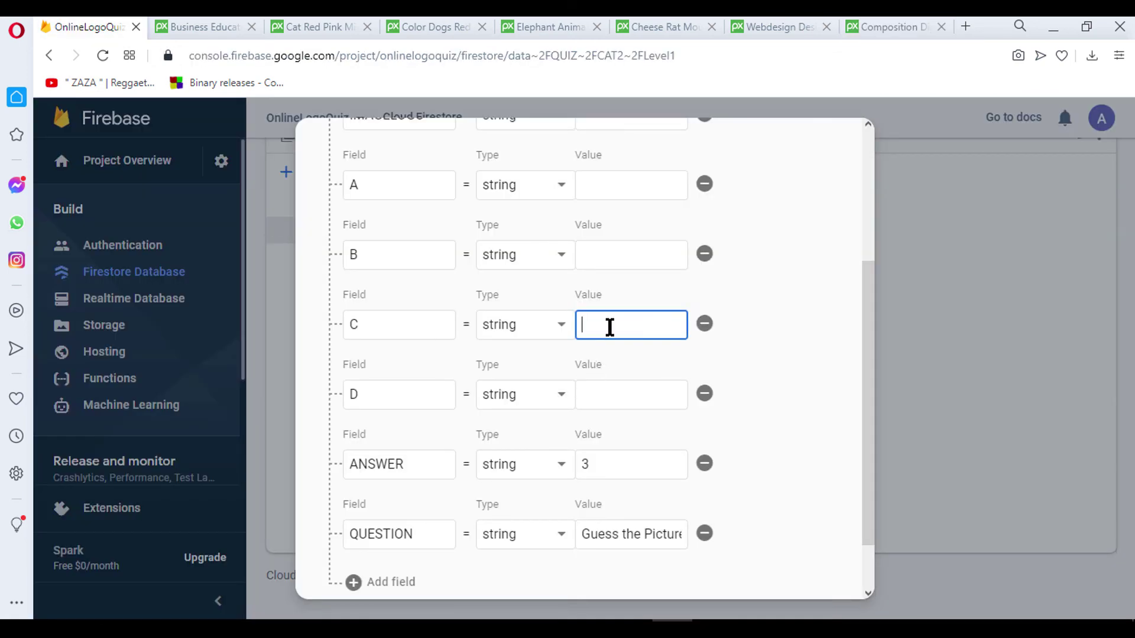
{"action": "type", "text": "Bl"}
{"action": "type", "text": "ue"}
{"action": "type", "text": "SNa"}
{"action": "type", "text": "nake"}
Step: Paste the snake image's web address into the IMAGELOGO field
{"action": "scroll", "coordinate": [608, 325], "scroll_direction": "up", "scroll_amount": 2}
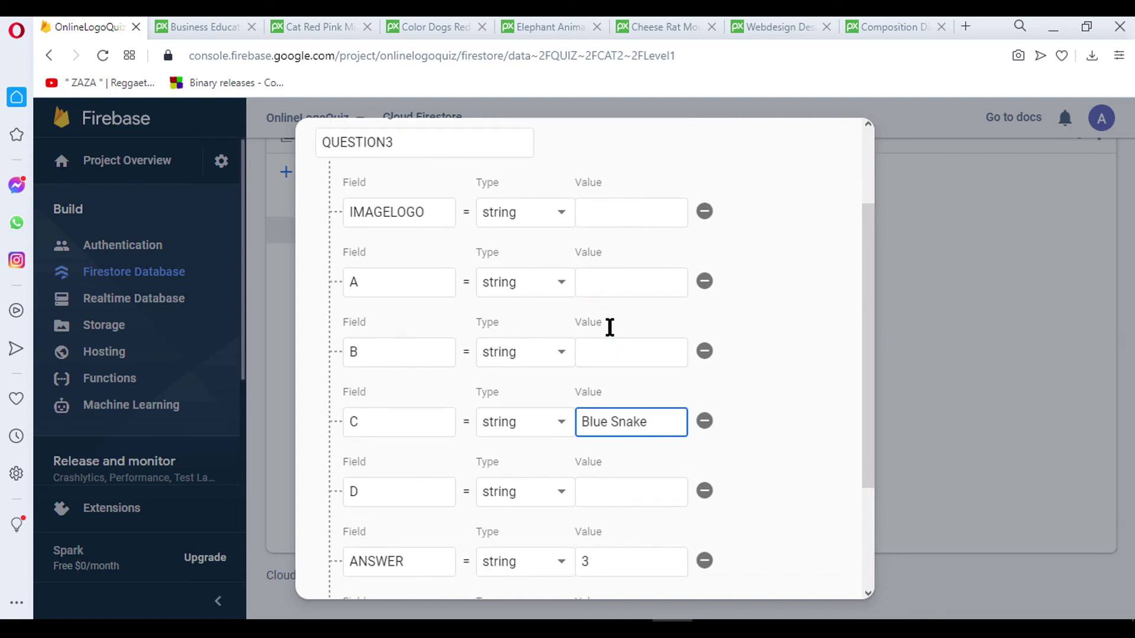
{"action": "scroll", "coordinate": [603, 296], "scroll_direction": "up", "scroll_amount": 1}
{"action": "left_click", "coordinate": [601, 280]}
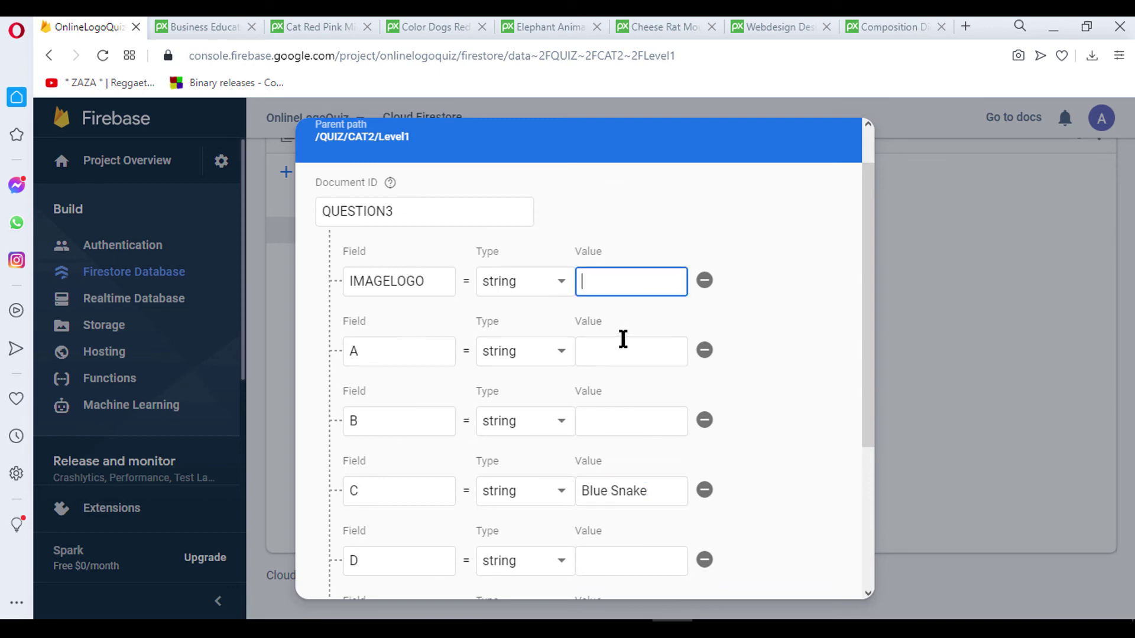
{"action": "left_click", "coordinate": [889, 23]}
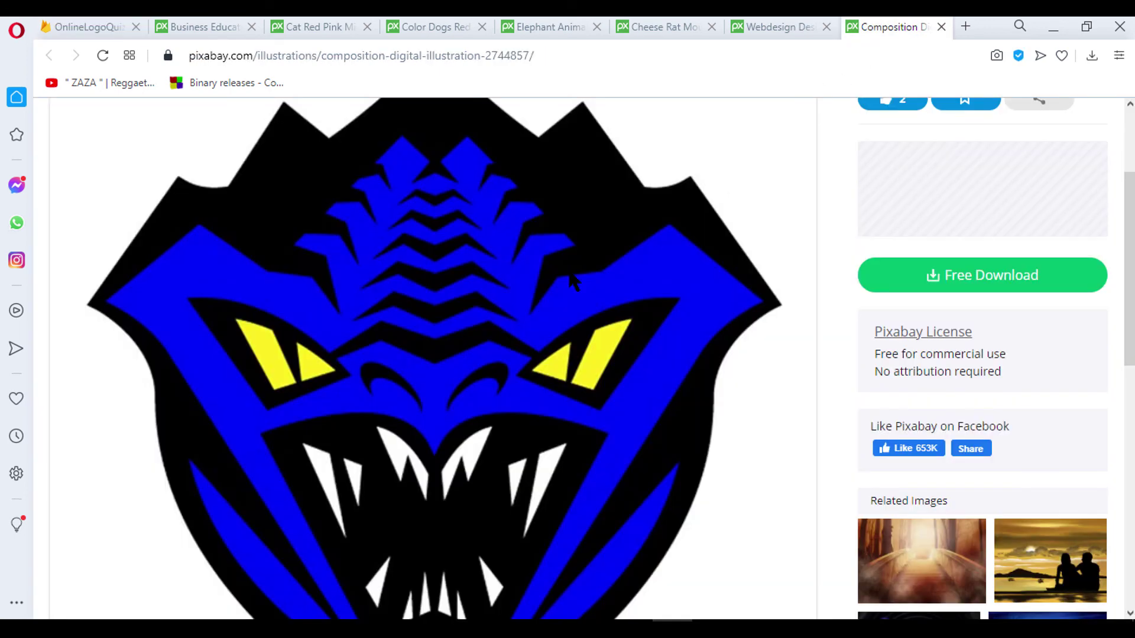
{"action": "right_click", "coordinate": [414, 315]}
{"action": "left_click", "coordinate": [468, 387]}
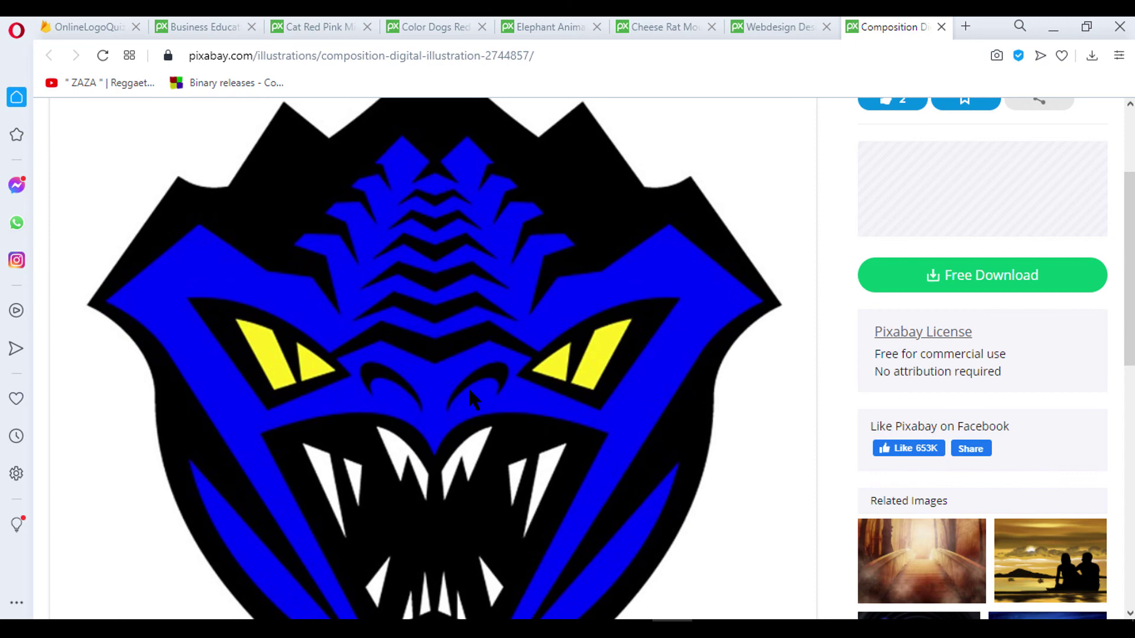
{"action": "left_click", "coordinate": [83, 25]}
{"action": "key", "text": "ctrl+v"}
Step: Fill in options A, B ('Blue Icon') and D with the snake answer choices
{"action": "left_click", "coordinate": [597, 351]}
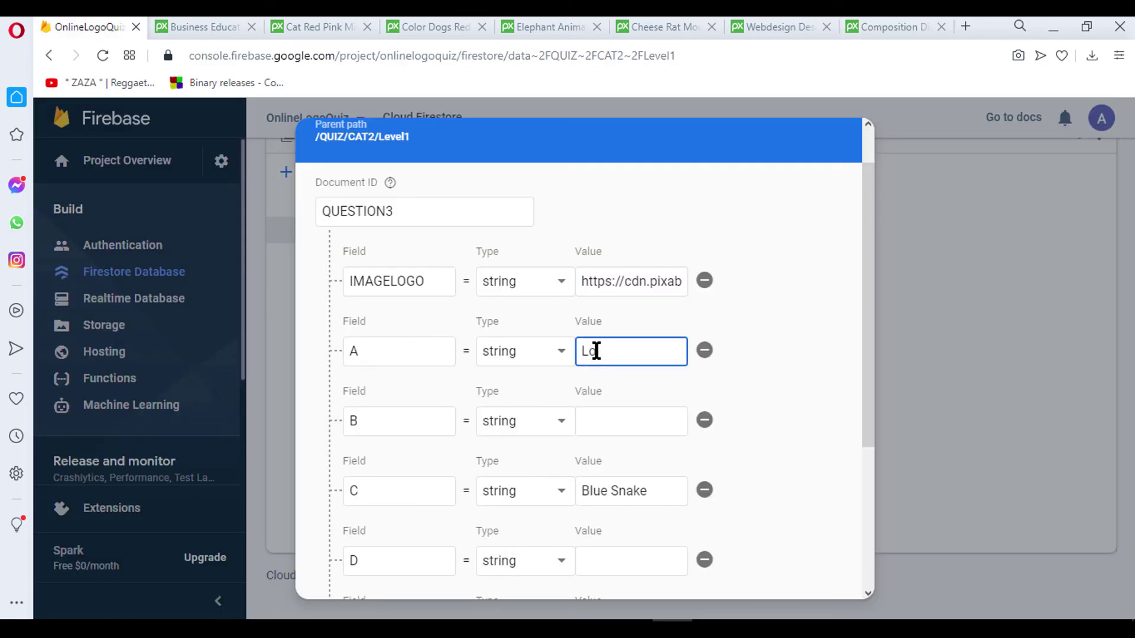
{"action": "type", "text": "go"}
{"action": "left_click", "coordinate": [614, 421]}
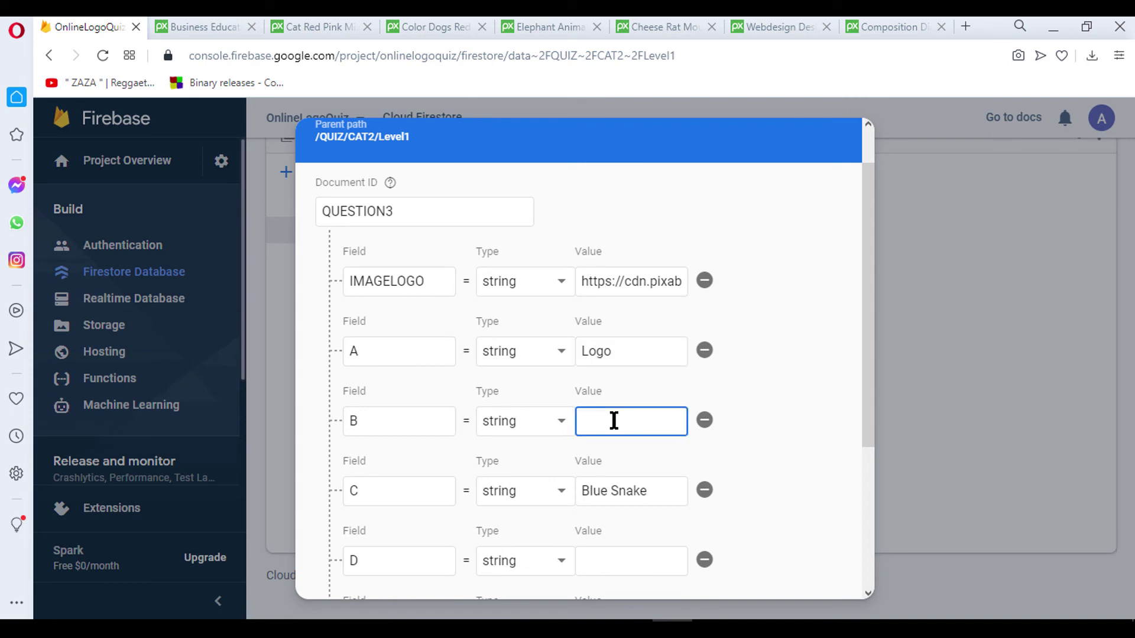
{"action": "type", "text": "Blue Ic"}
{"action": "type", "text": "on"}
{"action": "scroll", "coordinate": [609, 417], "scroll_direction": "down", "scroll_amount": 3}
{"action": "left_click", "coordinate": [620, 394]}
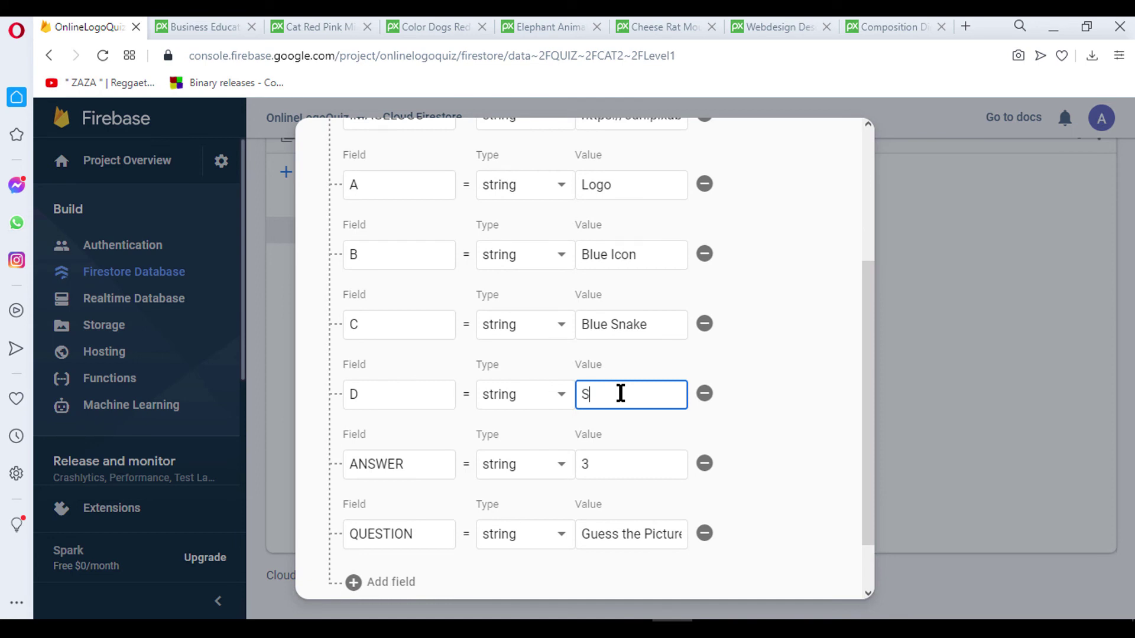
{"action": "type", "text": "nake"}
Step: Change the document ID to QUESTION2 and save the document
{"action": "scroll", "coordinate": [674, 406], "scroll_direction": "down", "scroll_amount": 1}
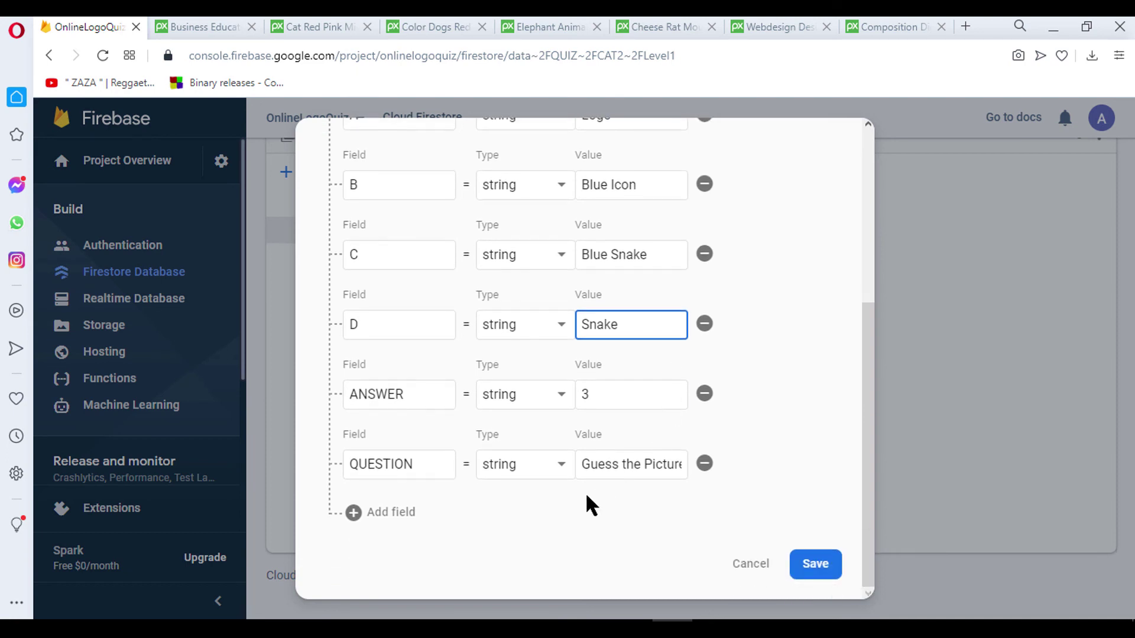
{"action": "scroll", "coordinate": [561, 455], "scroll_direction": "up", "scroll_amount": 3}
{"action": "scroll", "coordinate": [468, 260], "scroll_direction": "up", "scroll_amount": 2}
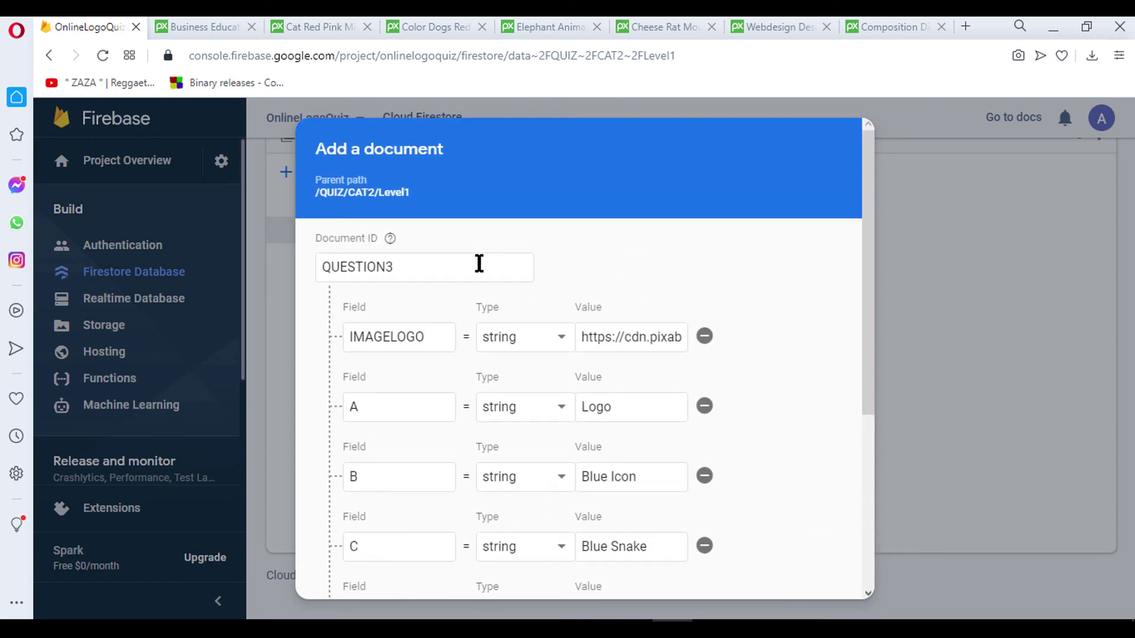
{"action": "left_click", "coordinate": [427, 272]}
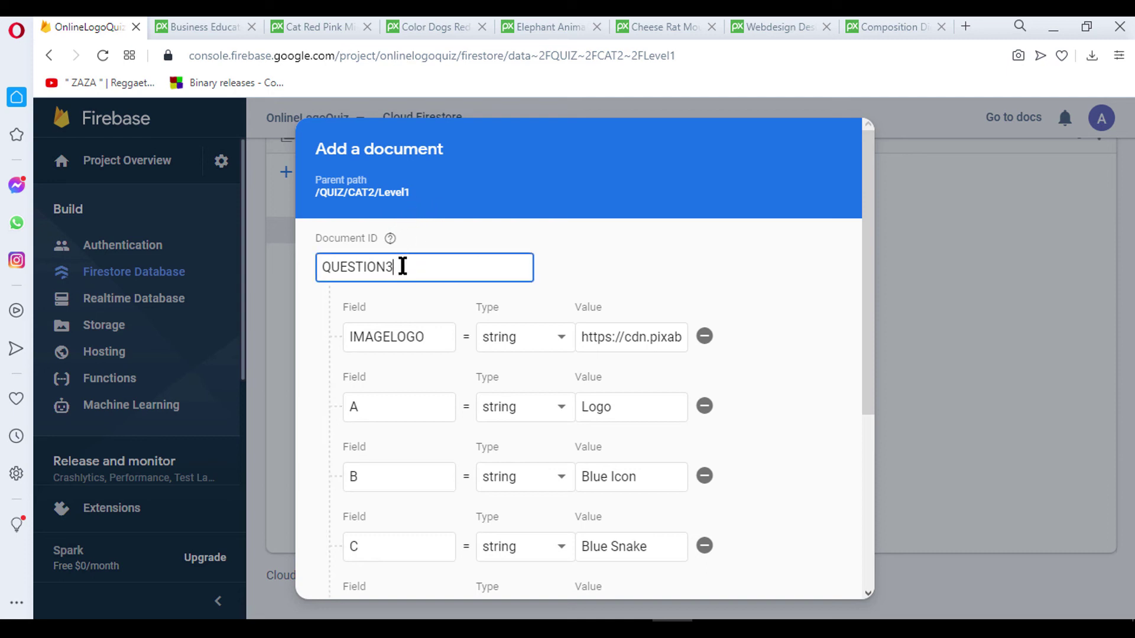
{"action": "key", "text": "BackSpace"}
{"action": "type", "text": "2"}
{"action": "left_click", "coordinate": [650, 283]}
{"action": "scroll", "coordinate": [745, 354], "scroll_direction": "down", "scroll_amount": 5}
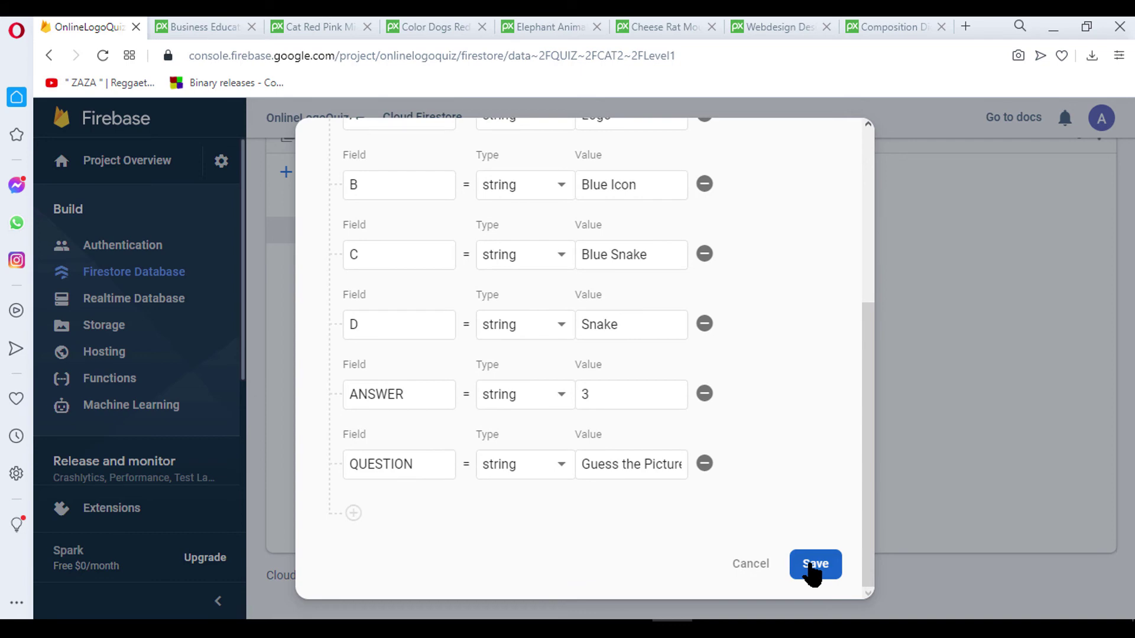
{"action": "left_click", "coordinate": [813, 566]}
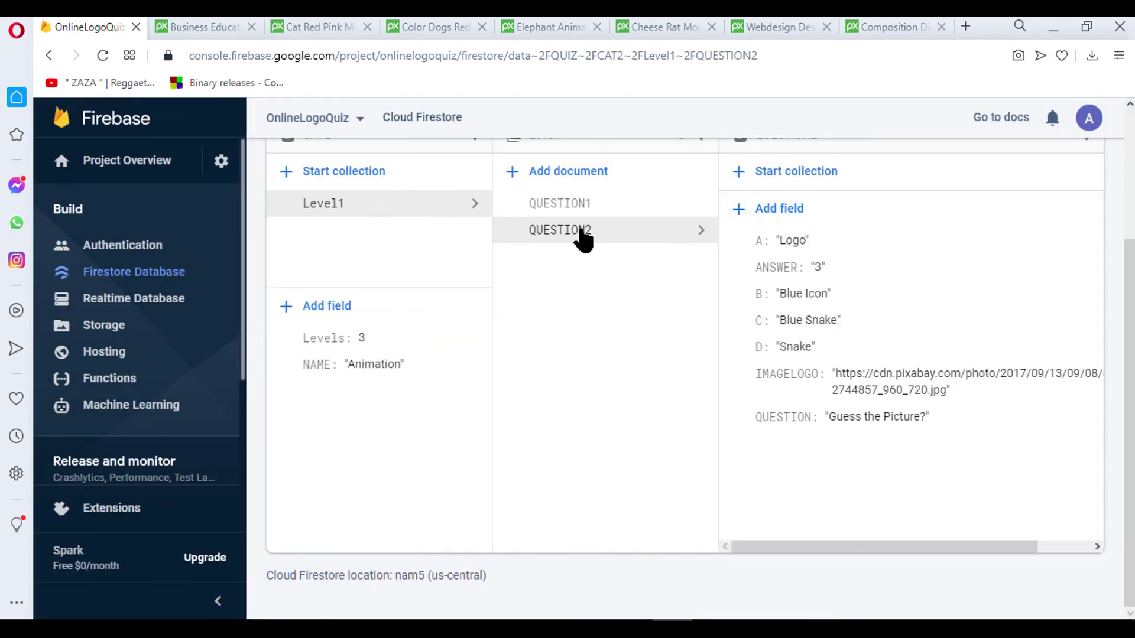
Step: Go to the CAT3 category and start a new collection there
{"action": "left_click", "coordinate": [577, 210]}
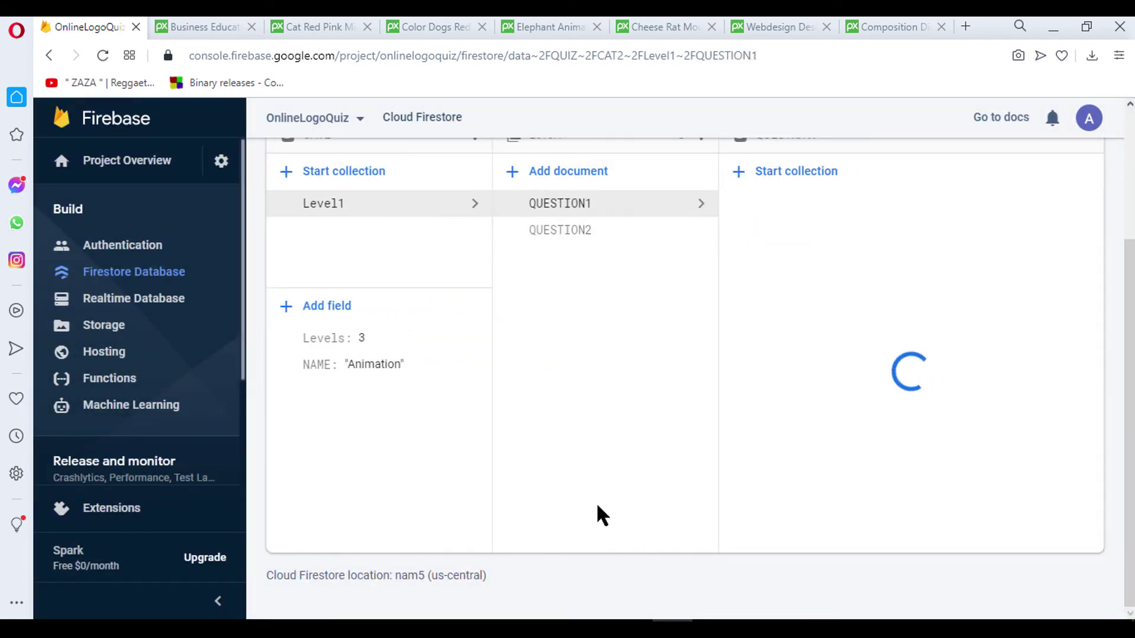
{"action": "left_click", "coordinate": [325, 207]}
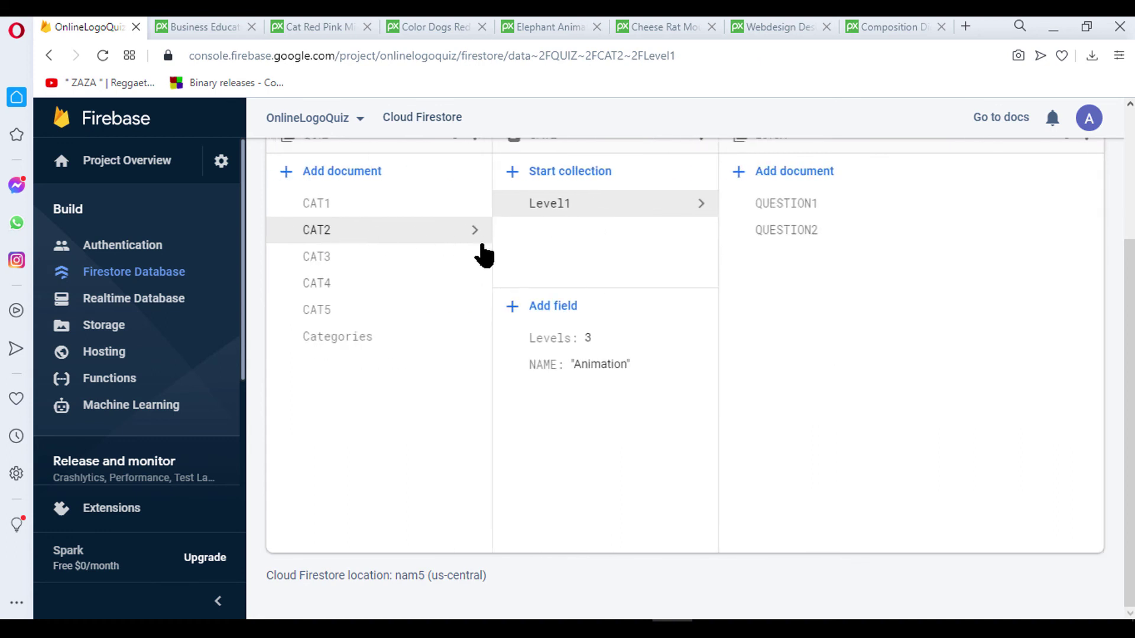
{"action": "left_click", "coordinate": [328, 260]}
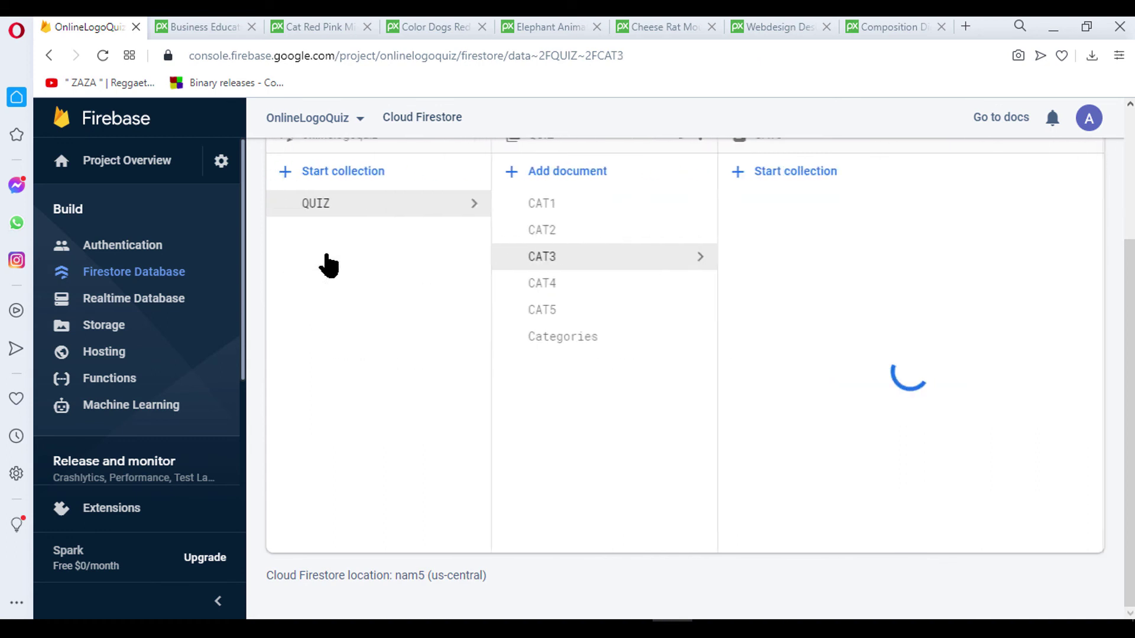
{"action": "left_click", "coordinate": [773, 172]}
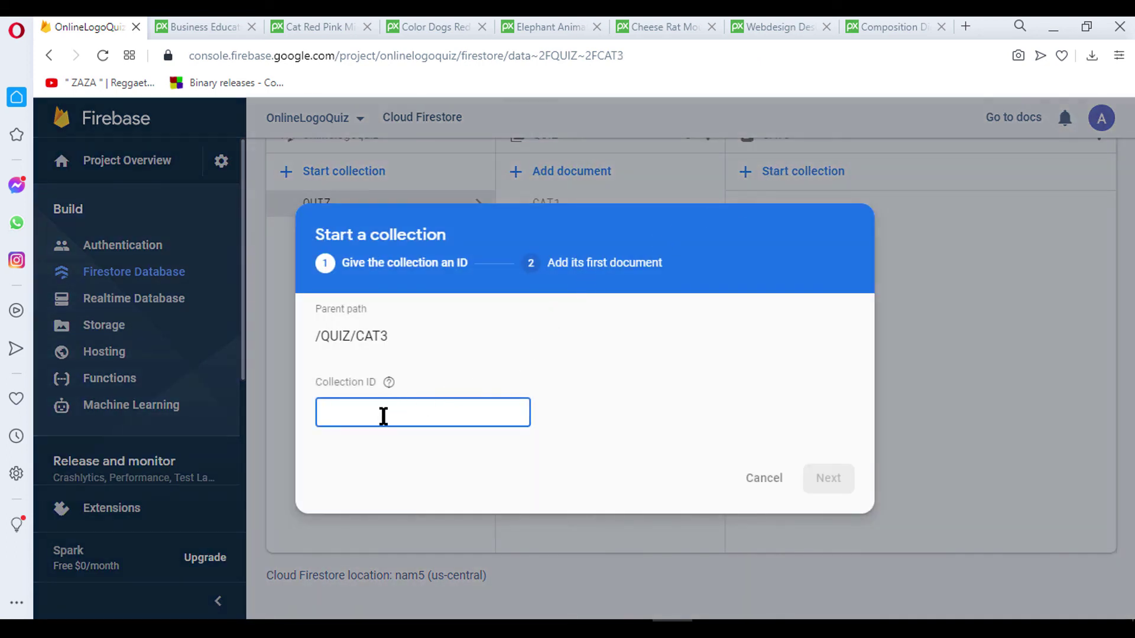
{"action": "left_click", "coordinate": [198, 27]}
Step: Search Pixabay vector images for 'cartoons' and browse the results
{"action": "scroll", "coordinate": [605, 395], "scroll_direction": "down", "scroll_amount": 5}
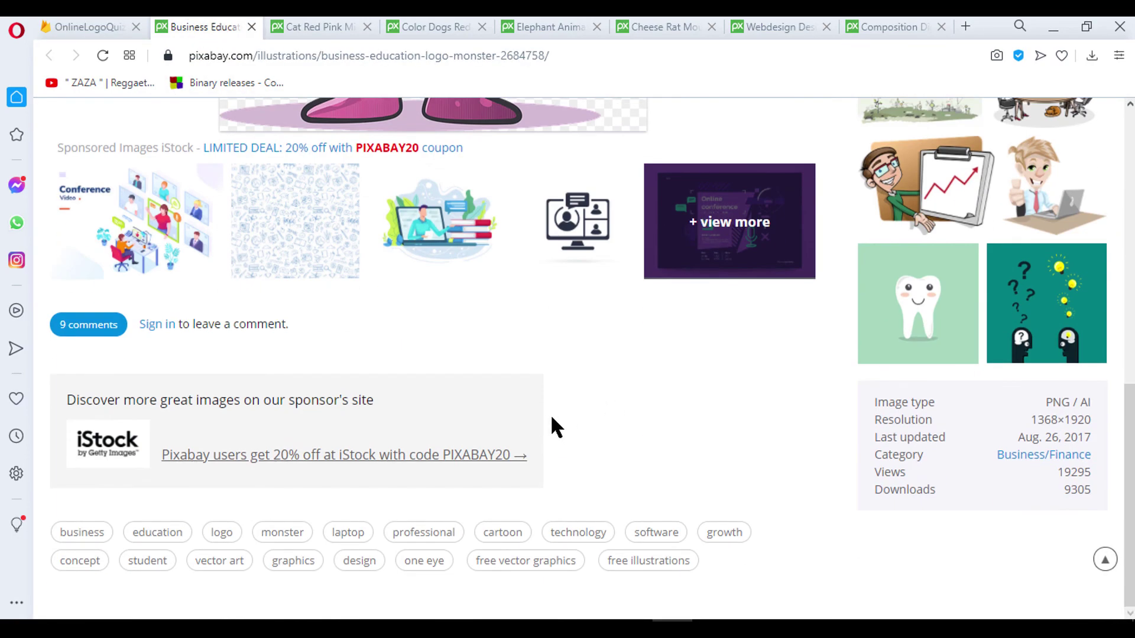
{"action": "scroll", "coordinate": [726, 391], "scroll_direction": "up", "scroll_amount": 10}
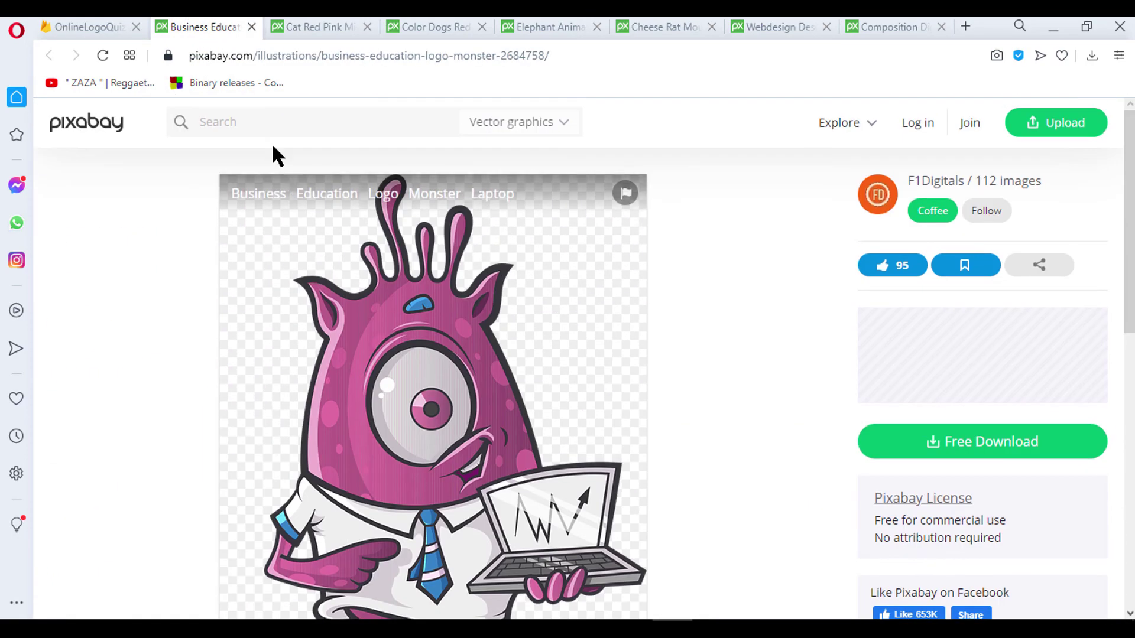
{"action": "left_click", "coordinate": [268, 129]}
{"action": "type", "text": "cart"}
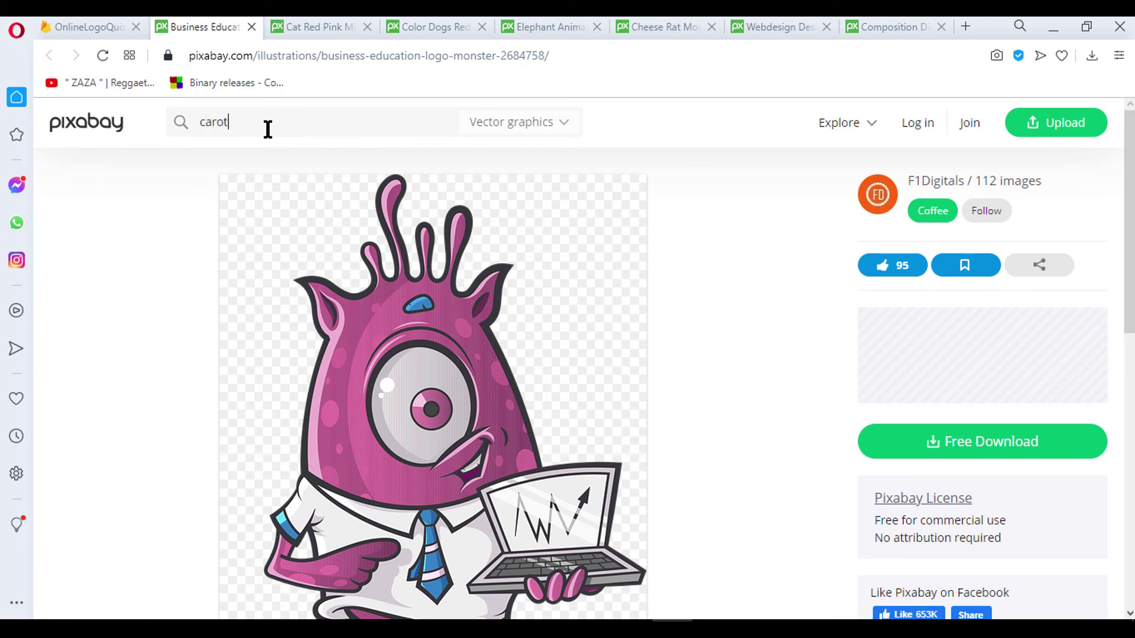
{"action": "type", "text": "oons"}
{"action": "key", "text": "Return"}
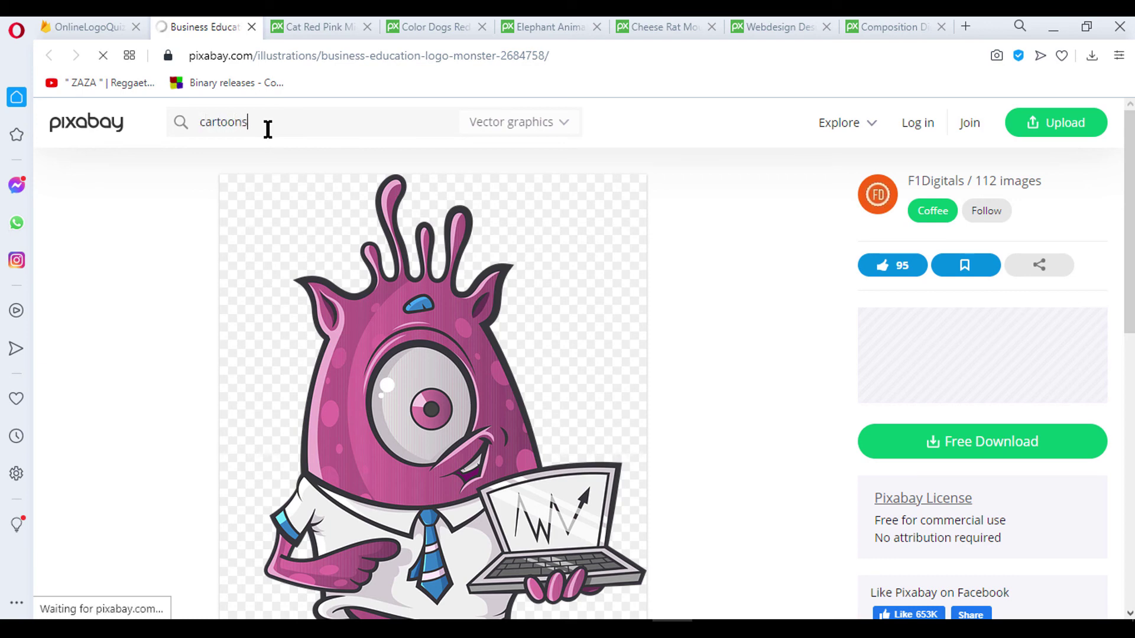
{"action": "scroll", "coordinate": [515, 413], "scroll_direction": "down", "scroll_amount": 3}
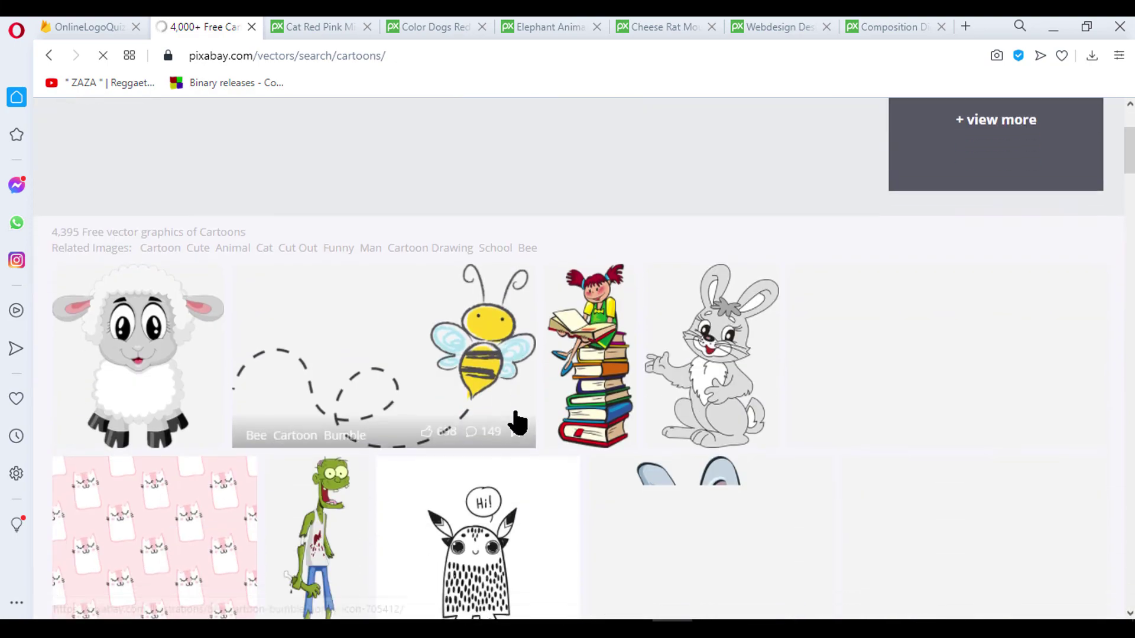
{"action": "scroll", "coordinate": [514, 426], "scroll_direction": "down", "scroll_amount": 3}
{"action": "scroll", "coordinate": [633, 406], "scroll_direction": "down", "scroll_amount": 3}
Step: Open the pumpkin Halloween cartoon's page in a new tab
{"action": "scroll", "coordinate": [520, 342], "scroll_direction": "down", "scroll_amount": 3}
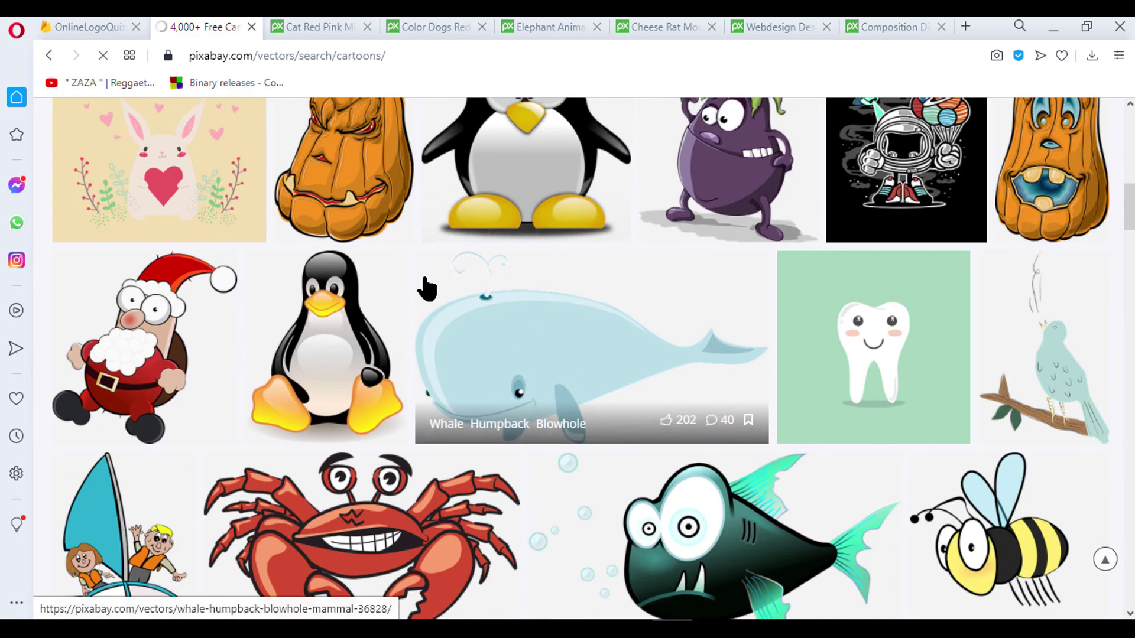
{"action": "right_click", "coordinate": [360, 158]}
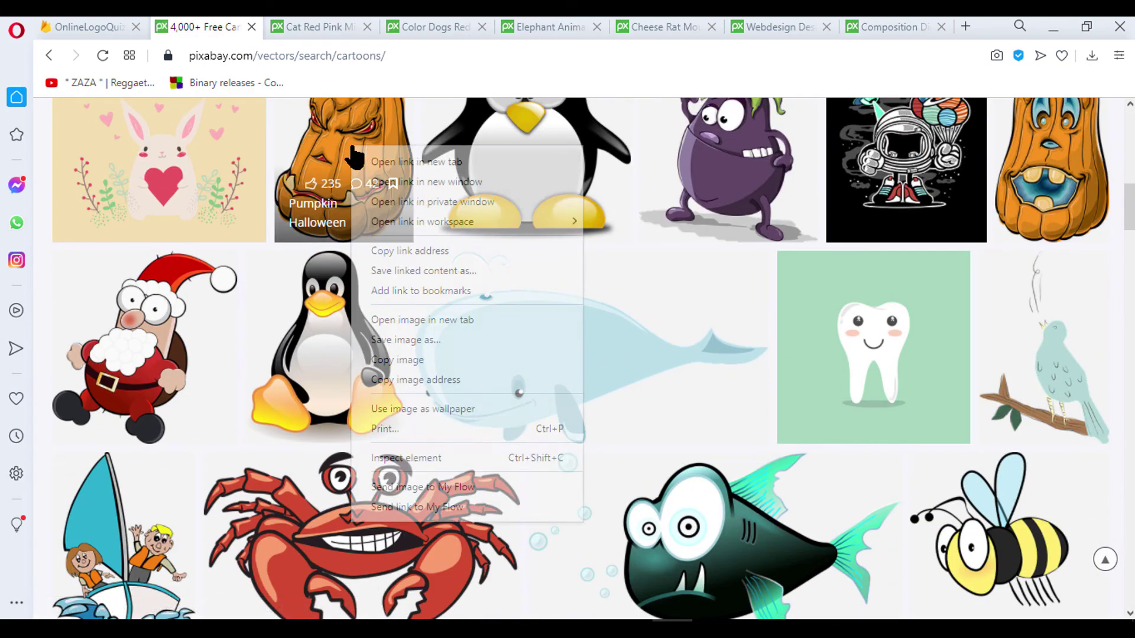
{"action": "left_click", "coordinate": [390, 163]}
Step: Scroll further down the results and open the bird cartoon's page in a new tab
{"action": "scroll", "coordinate": [458, 348], "scroll_direction": "down", "scroll_amount": 3}
{"action": "scroll", "coordinate": [458, 348], "scroll_direction": "down", "scroll_amount": 2}
{"action": "scroll", "coordinate": [467, 331], "scroll_direction": "down", "scroll_amount": 2}
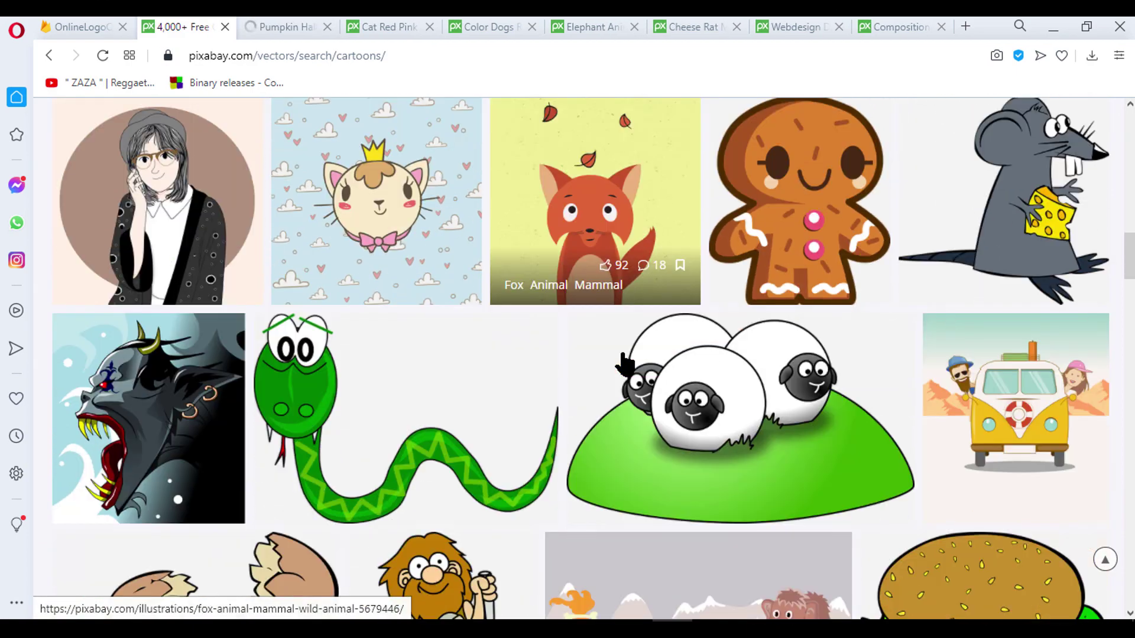
{"action": "scroll", "coordinate": [456, 367], "scroll_direction": "down", "scroll_amount": 2}
{"action": "scroll", "coordinate": [450, 407], "scroll_direction": "down", "scroll_amount": 2}
{"action": "scroll", "coordinate": [449, 408], "scroll_direction": "down", "scroll_amount": 5}
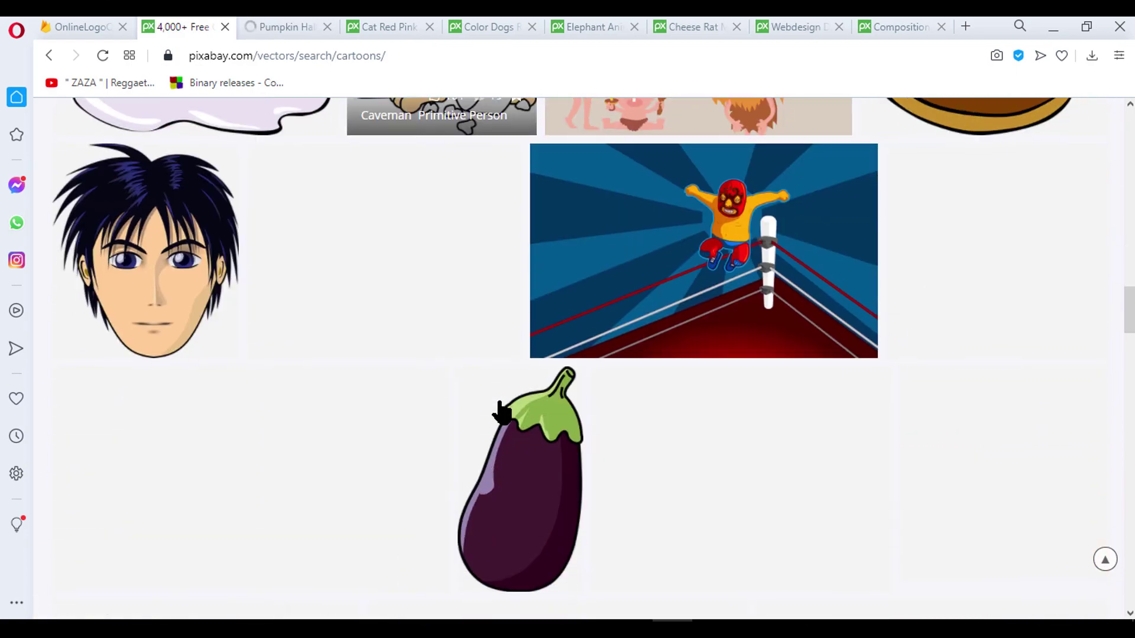
{"action": "scroll", "coordinate": [532, 331], "scroll_direction": "down", "scroll_amount": 2}
{"action": "scroll", "coordinate": [583, 308], "scroll_direction": "down", "scroll_amount": 1}
{"action": "scroll", "coordinate": [568, 375], "scroll_direction": "down", "scroll_amount": 2}
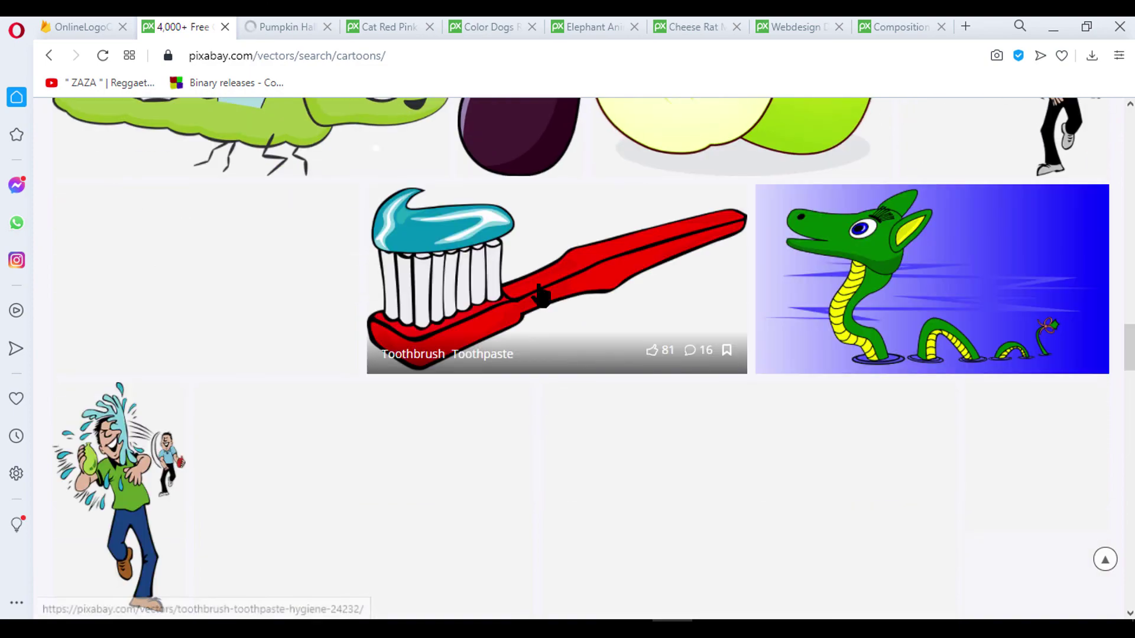
{"action": "scroll", "coordinate": [532, 375], "scroll_direction": "up", "scroll_amount": 2}
{"action": "scroll", "coordinate": [487, 376], "scroll_direction": "down", "scroll_amount": 3}
{"action": "scroll", "coordinate": [515, 390], "scroll_direction": "down", "scroll_amount": 2}
{"action": "scroll", "coordinate": [547, 410], "scroll_direction": "down", "scroll_amount": 5}
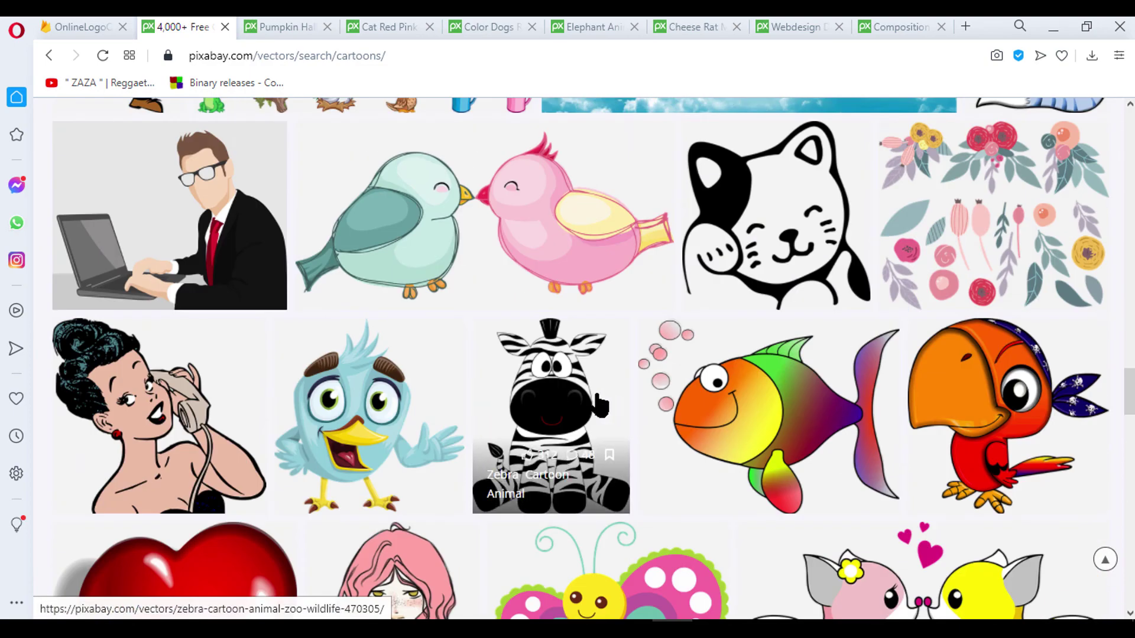
{"action": "scroll", "coordinate": [583, 398], "scroll_direction": "down", "scroll_amount": 4}
{"action": "right_click", "coordinate": [396, 173]}
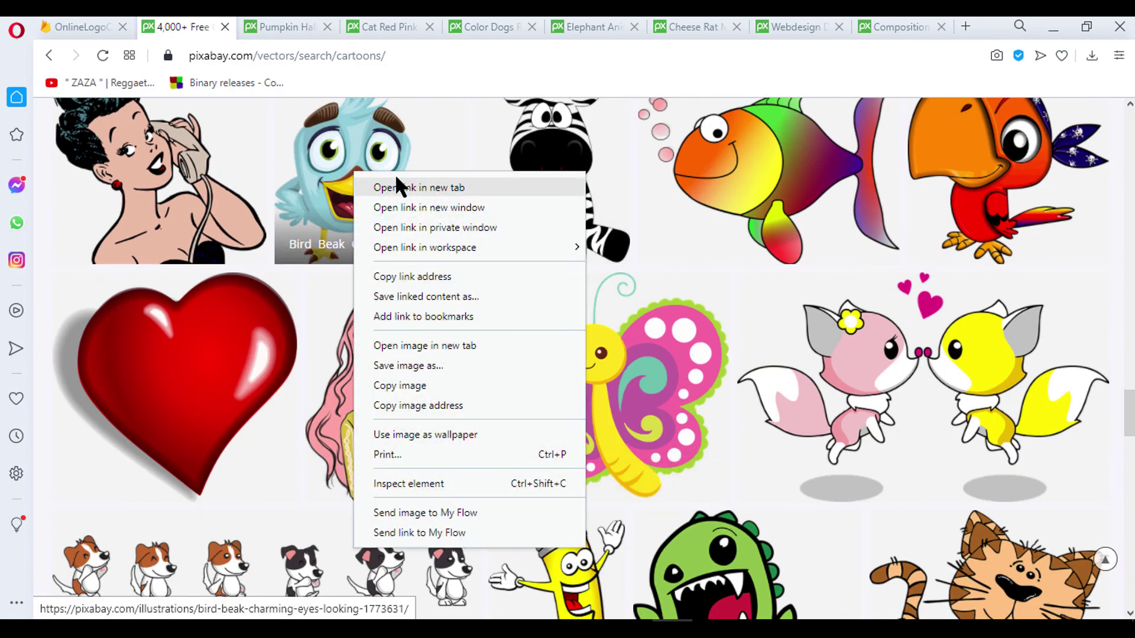
{"action": "left_click", "coordinate": [399, 183]}
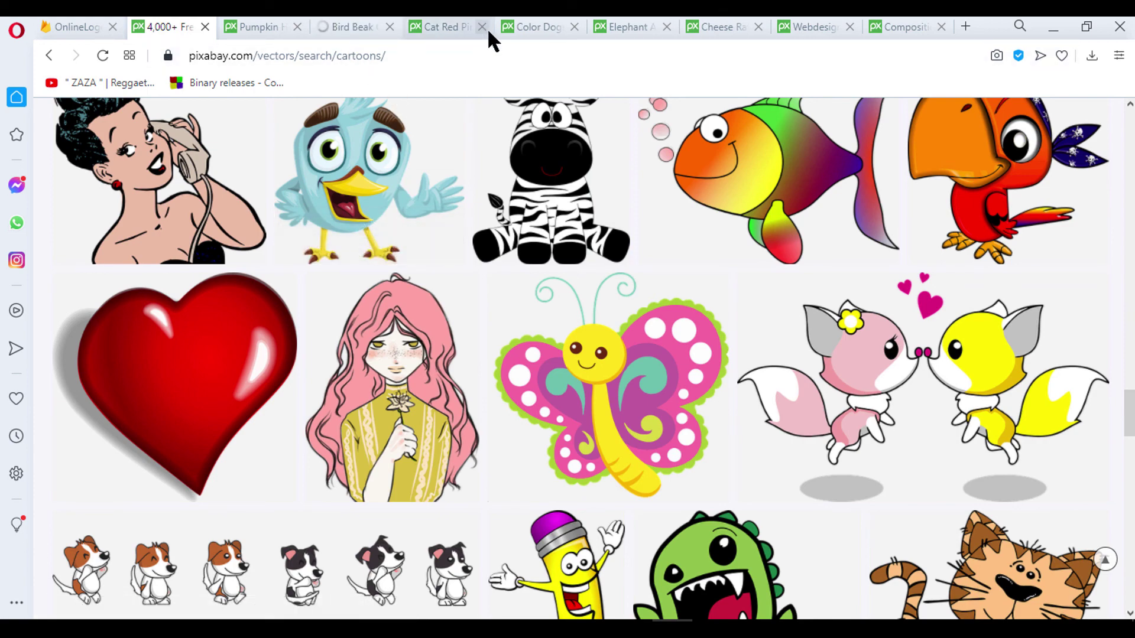
Step: View the pumpkin image page, bringing up and dismissing its image options
{"action": "left_click", "coordinate": [254, 27]}
{"action": "scroll", "coordinate": [414, 300], "scroll_direction": "down", "scroll_amount": 2}
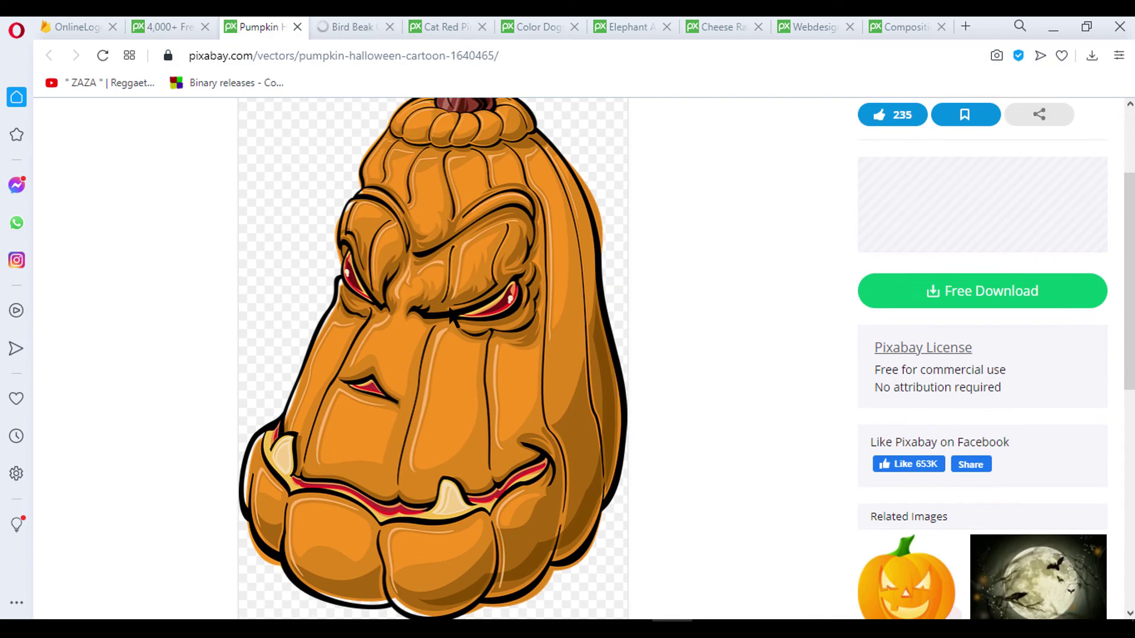
{"action": "right_click", "coordinate": [425, 280]}
{"action": "left_click", "coordinate": [475, 348]}
Step: Enter 'Level1' as the new CAT3 collection ID, correcting typos, and continue
{"action": "left_click", "coordinate": [71, 26]}
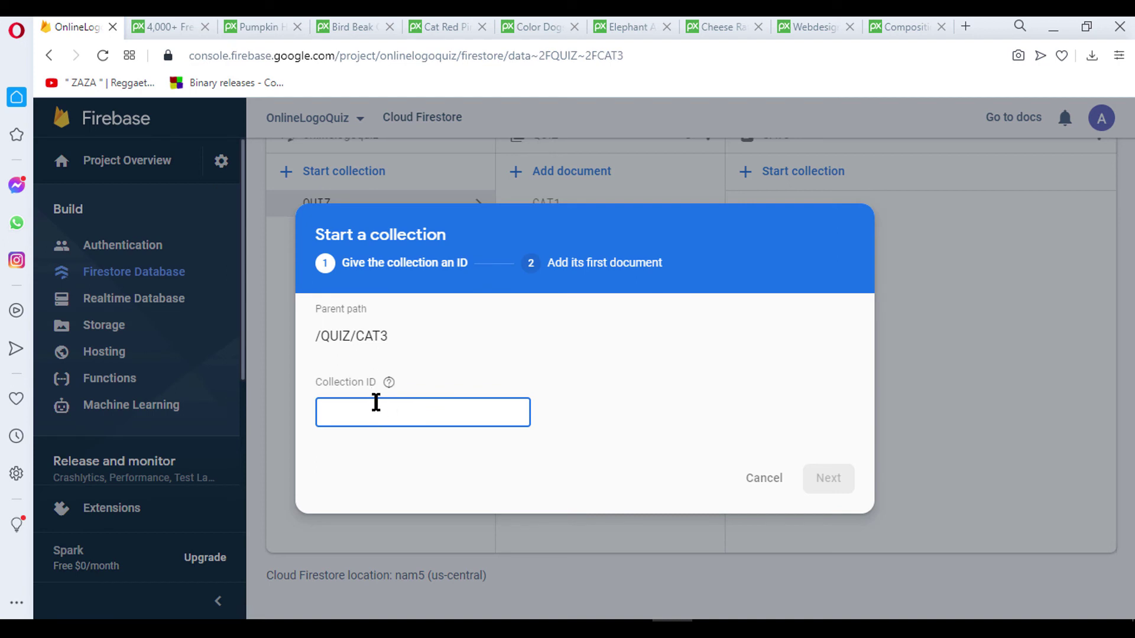
{"action": "type", "text": "Levle1"}
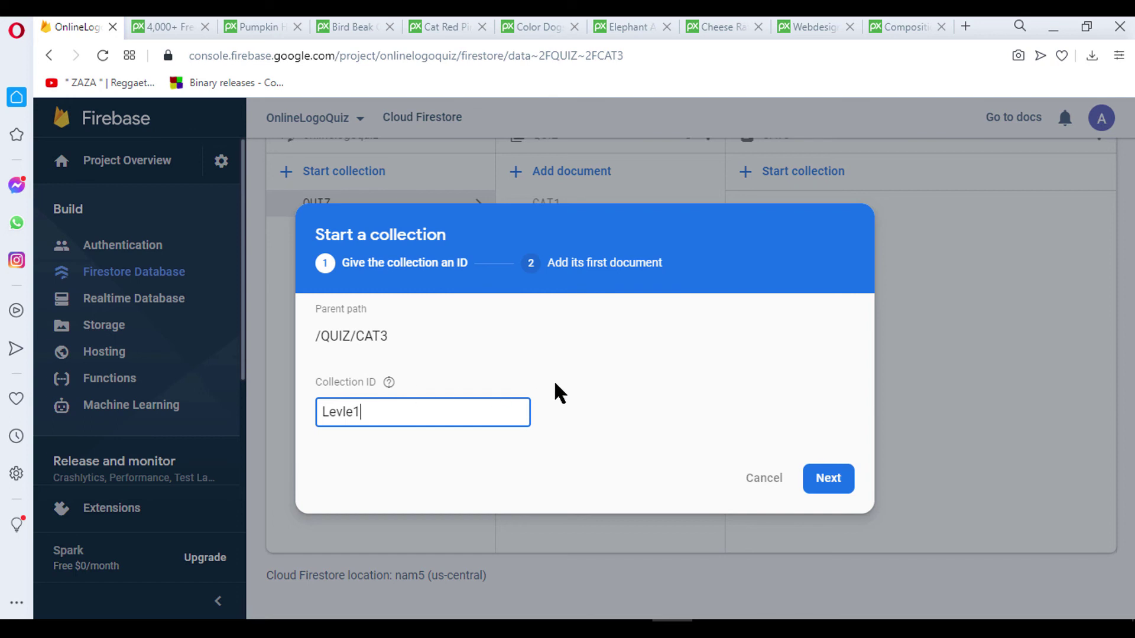
{"action": "double_click", "coordinate": [326, 412]}
{"action": "type", "text": "L"}
{"action": "type", "text": "ee"}
{"action": "key", "text": "BackSpace"}
{"action": "type", "text": "vel"}
{"action": "type", "text": "1"}
{"action": "left_click", "coordinate": [834, 488]}
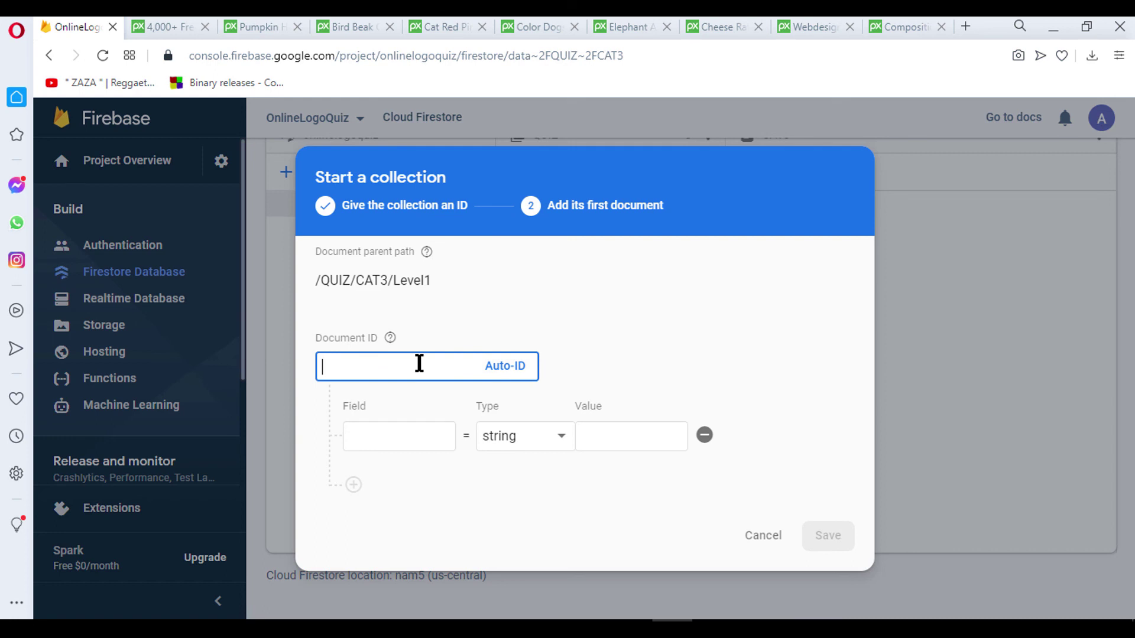
Step: Name the document QUESTION1 and add an IMAGELOGO field holding the pasted image URL
{"action": "type", "text": "QUEST"}
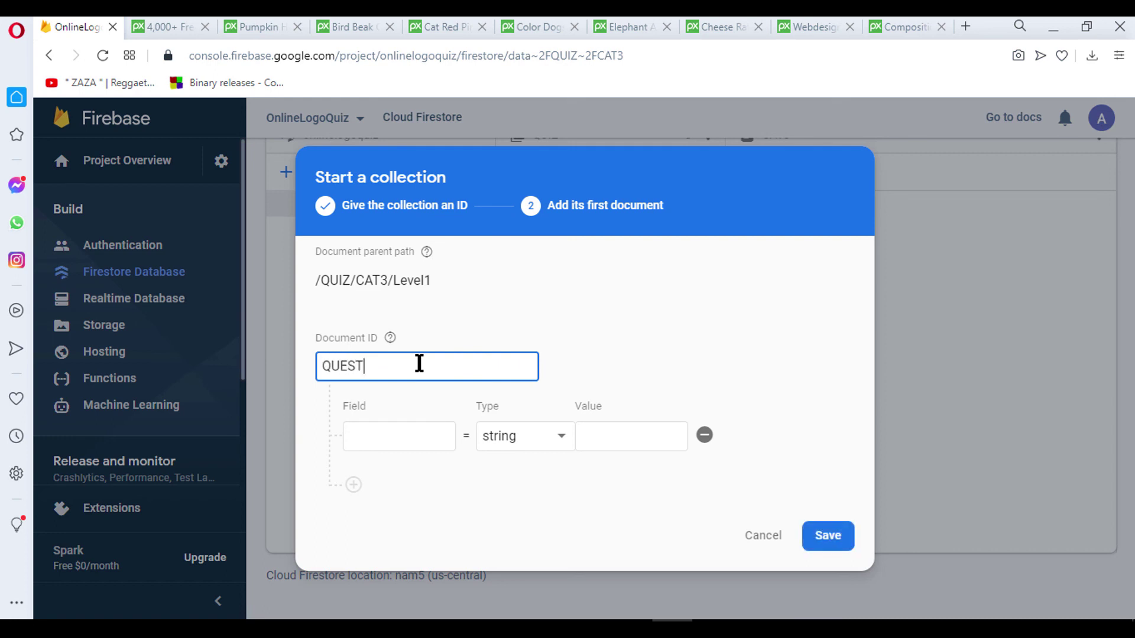
{"action": "type", "text": "ION1"}
{"action": "left_click", "coordinate": [397, 441]}
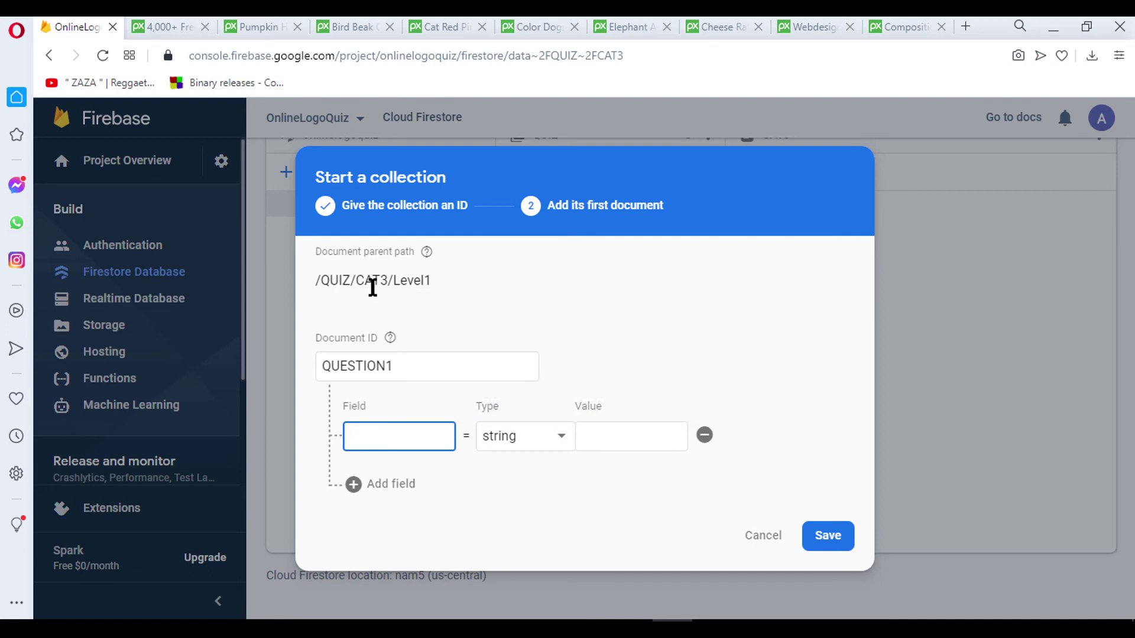
{"action": "left_click", "coordinate": [389, 486]}
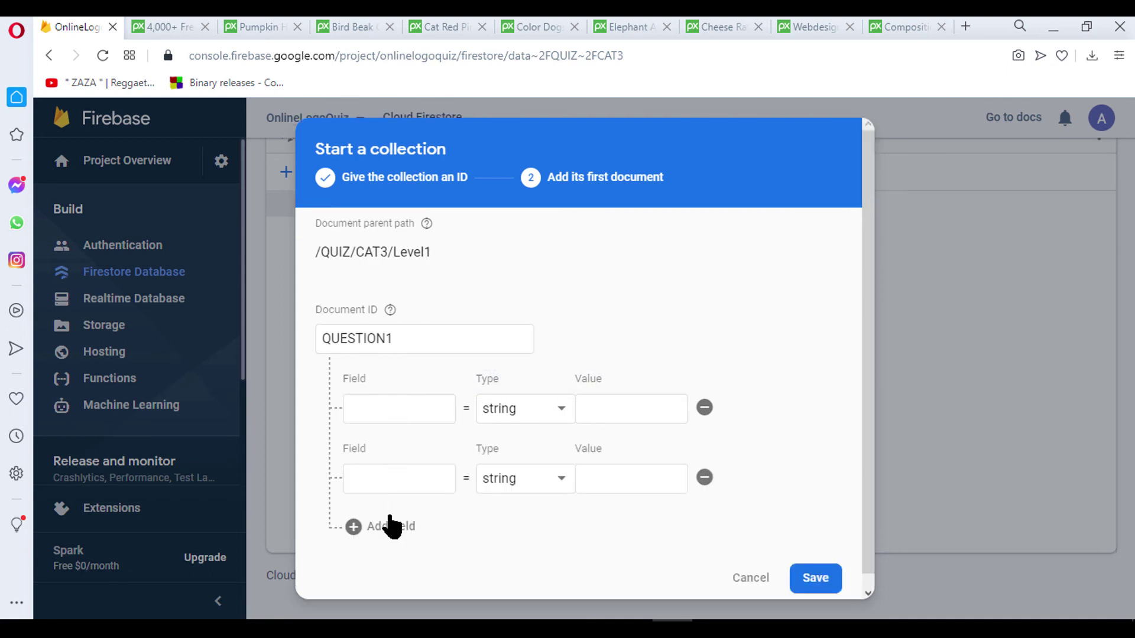
{"action": "left_click", "coordinate": [390, 525]}
{"action": "left_click", "coordinate": [388, 596]}
{"action": "left_click", "coordinate": [384, 406]}
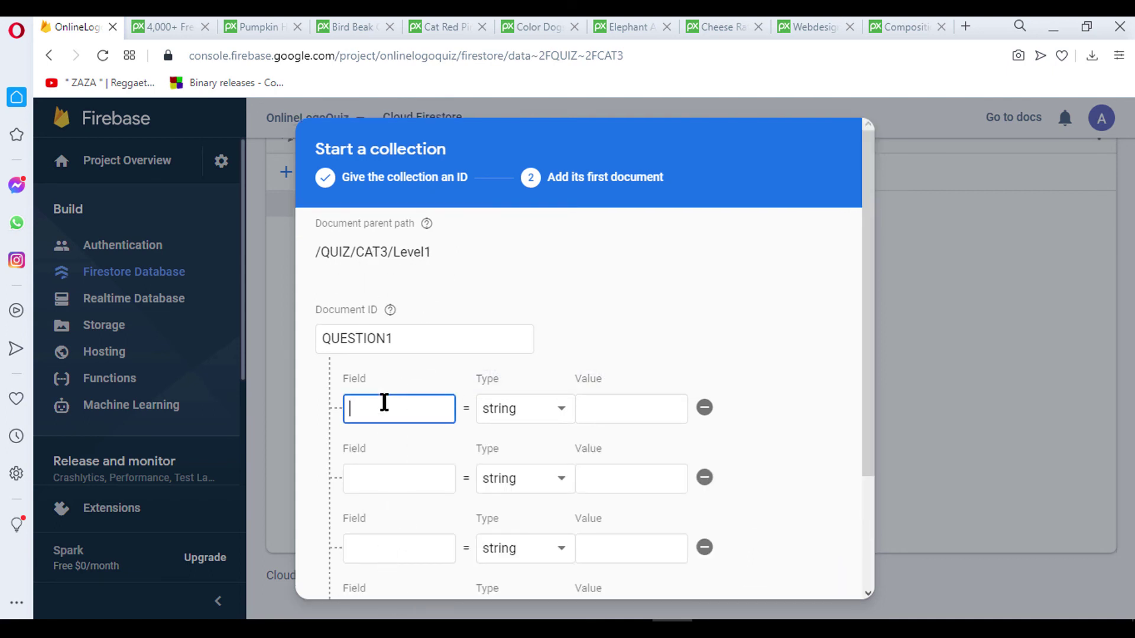
{"action": "type", "text": "MAGELOGO"}
{"action": "left_click", "coordinate": [594, 402]}
{"action": "key", "text": "ctrl+v"}
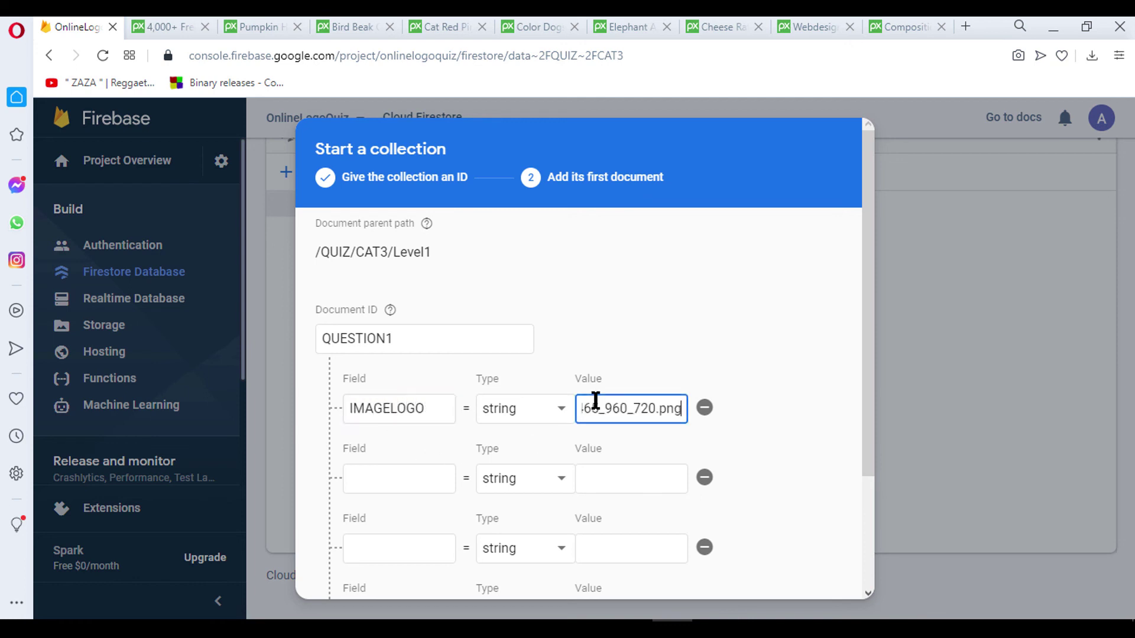
Step: Add fields named A, B, C and D below IMAGELOGO
{"action": "scroll", "coordinate": [540, 407], "scroll_direction": "down", "scroll_amount": 3}
{"action": "left_click", "coordinate": [393, 322]}
{"action": "type", "text": "A"}
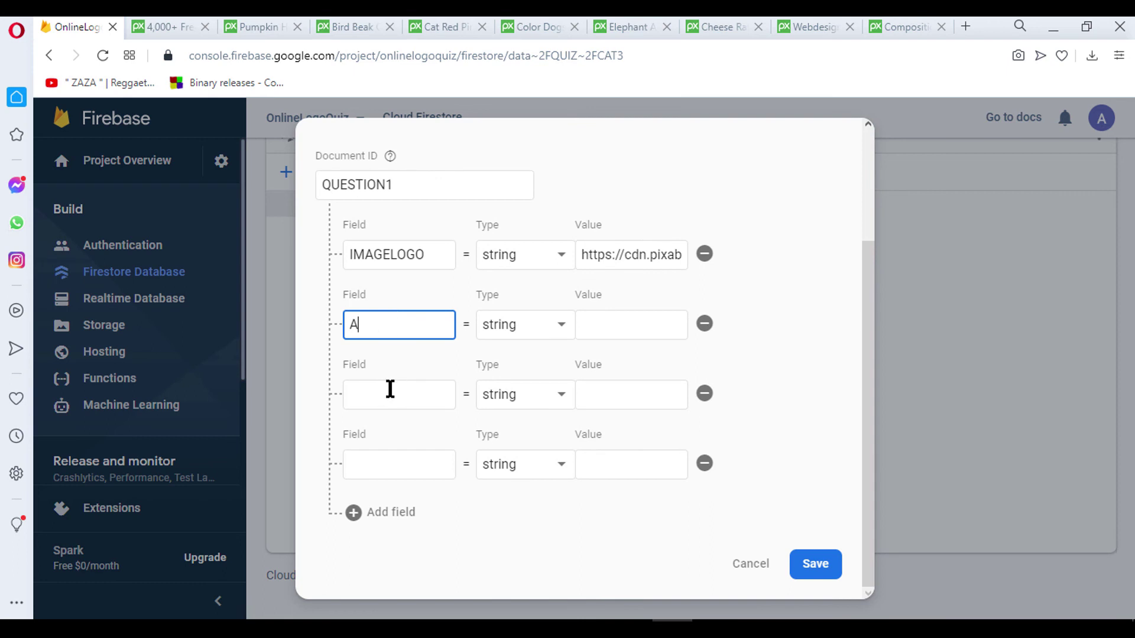
{"action": "left_click", "coordinate": [390, 389]}
{"action": "type", "text": "B"}
{"action": "left_click", "coordinate": [389, 465]}
{"action": "type", "text": "C"}
{"action": "left_click", "coordinate": [384, 512]}
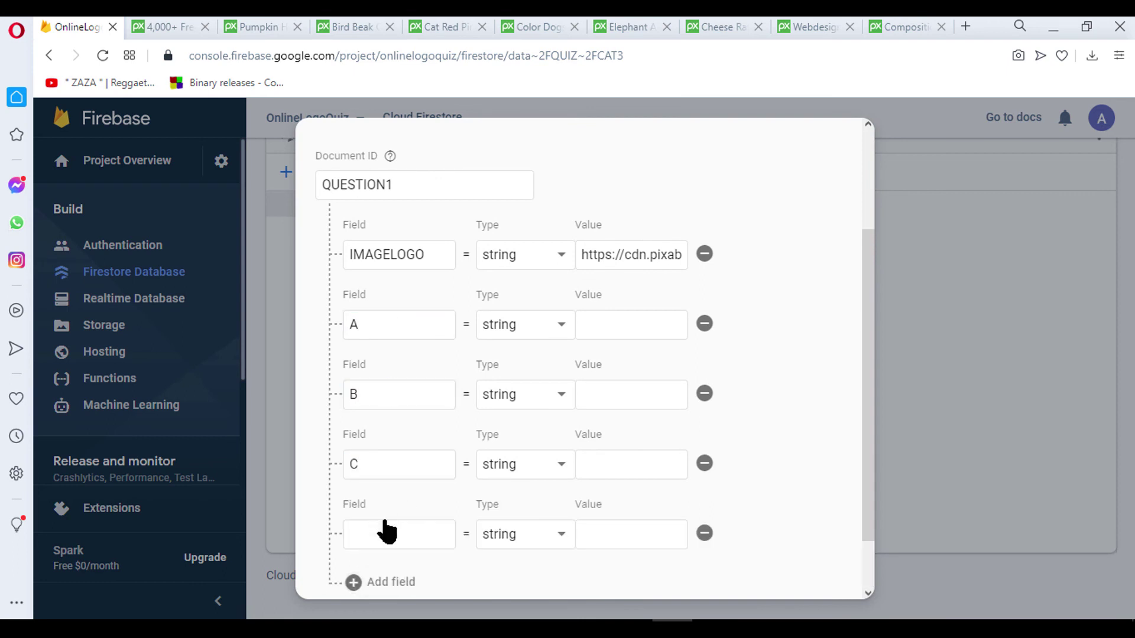
{"action": "left_click", "coordinate": [384, 531]}
{"action": "type", "text": "D"}
{"action": "scroll", "coordinate": [442, 520], "scroll_direction": "down", "scroll_amount": 1}
Step: Add the ANSWER and QUESTION fields to finish the field list
{"action": "left_click", "coordinate": [381, 516]}
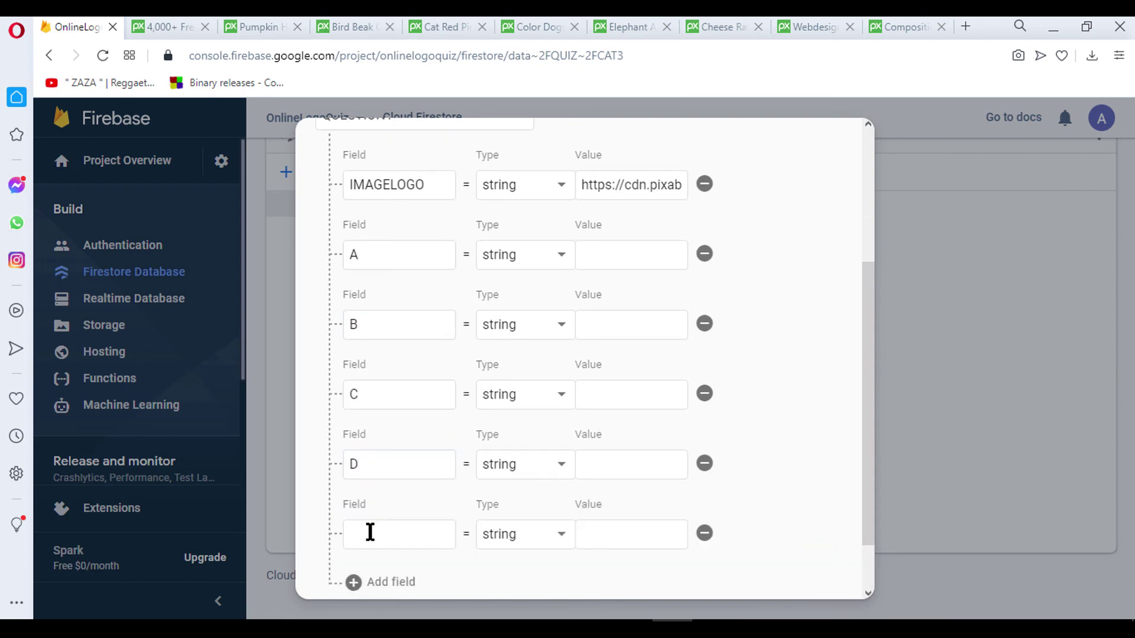
{"action": "left_click", "coordinate": [370, 534]}
{"action": "type", "text": "NSWER"}
{"action": "scroll", "coordinate": [390, 521], "scroll_direction": "down", "scroll_amount": 1}
{"action": "left_click", "coordinate": [390, 513]}
{"action": "left_click", "coordinate": [373, 535]}
{"action": "type", "text": "QUEST"}
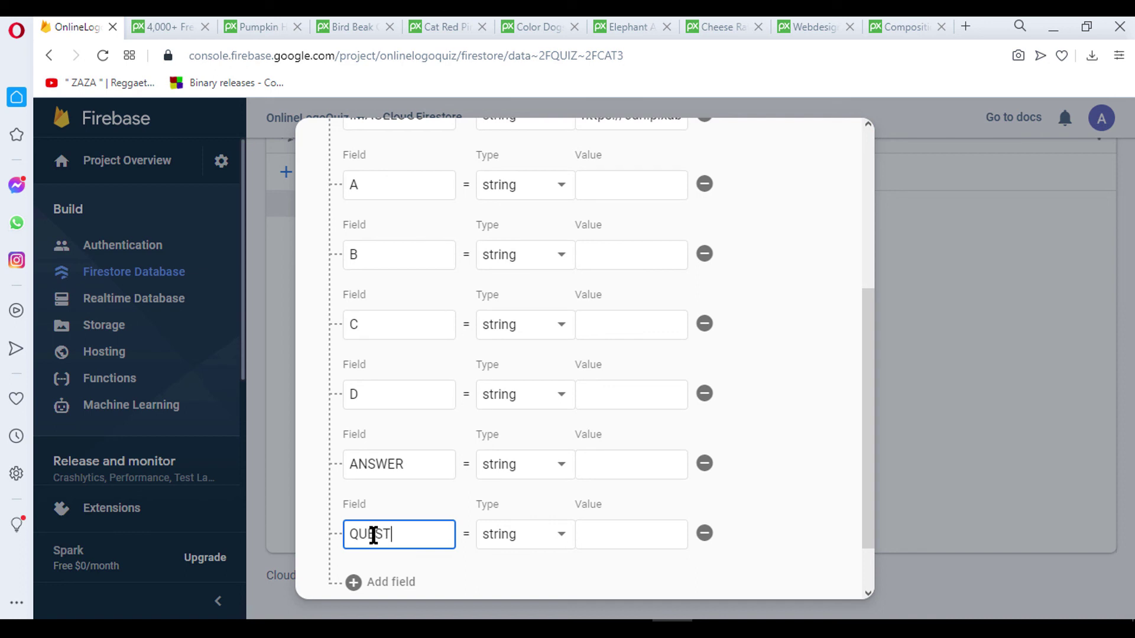
{"action": "type", "text": "ION"}
{"action": "scroll", "coordinate": [413, 414], "scroll_direction": "up", "scroll_amount": 5}
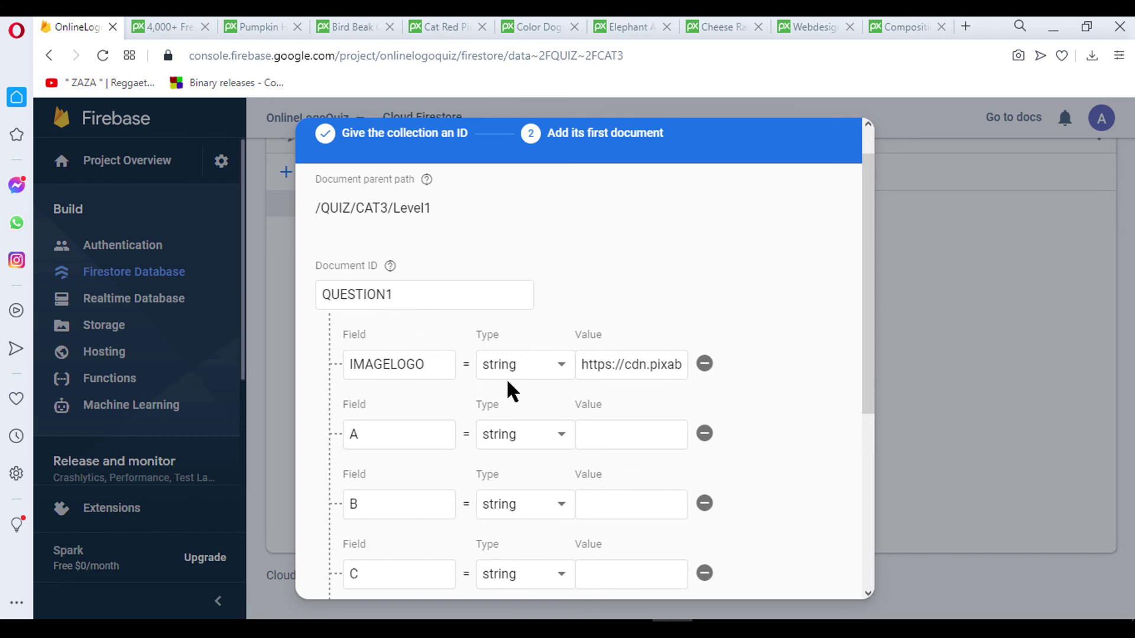
{"action": "scroll", "coordinate": [532, 396], "scroll_direction": "down", "scroll_amount": 2}
{"action": "scroll", "coordinate": [654, 357], "scroll_direction": "down", "scroll_amount": 3}
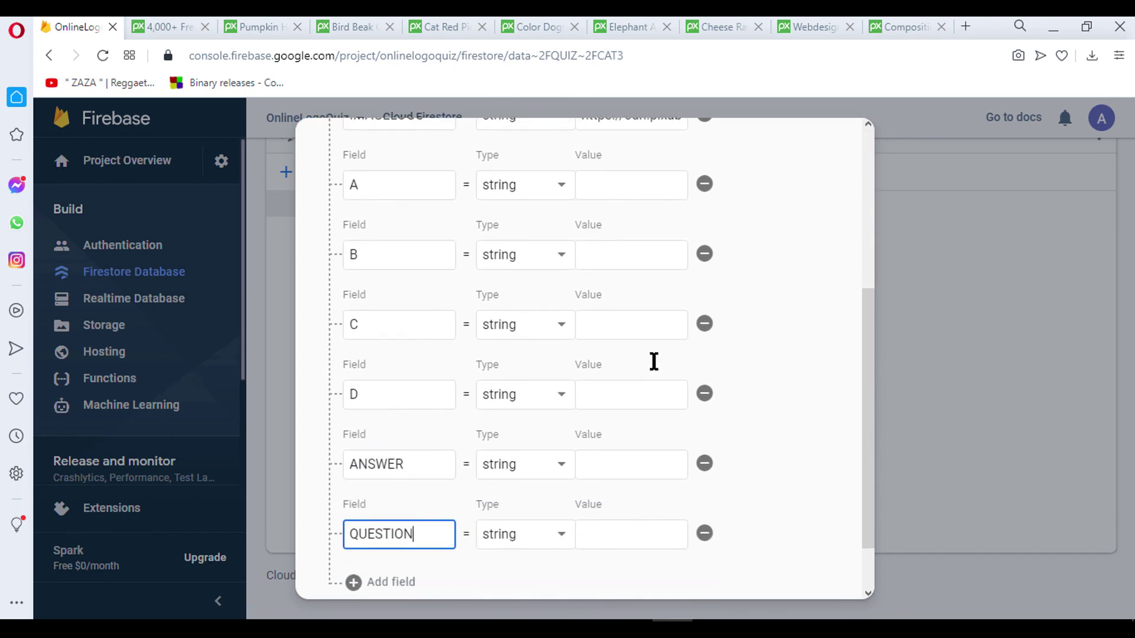
Step: Enter Pumpkin for C, 3 for ANSWER, Kadu for D and Vegetable for B
{"action": "left_click", "coordinate": [603, 329]}
{"action": "type", "text": "Pu"}
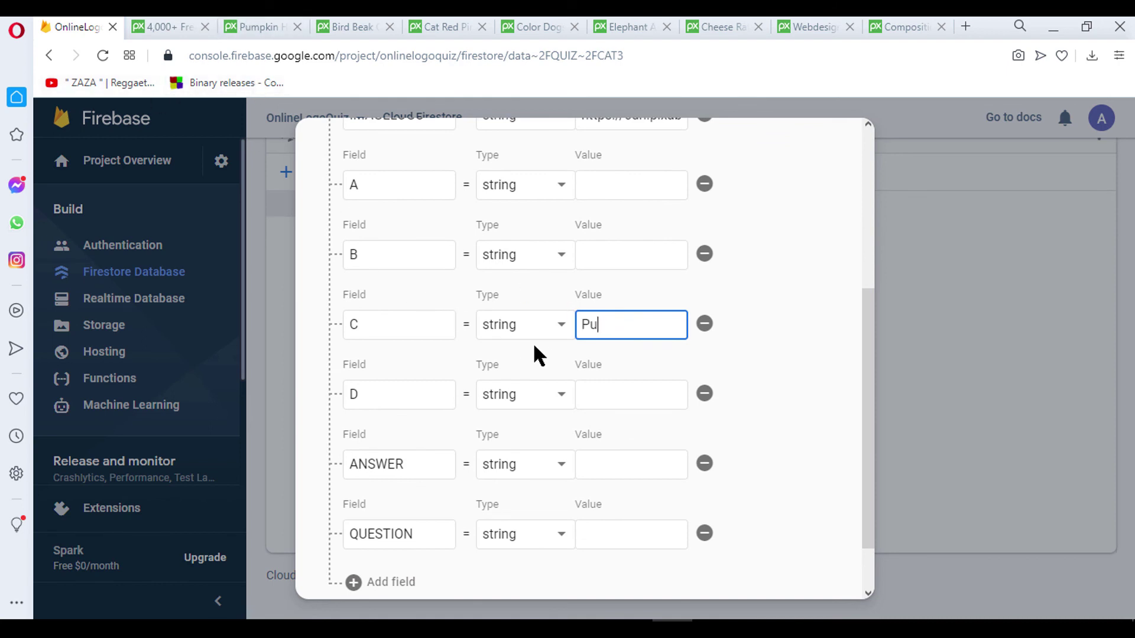
{"action": "type", "text": "mp"}
{"action": "type", "text": "kin"}
{"action": "left_click", "coordinate": [611, 453]}
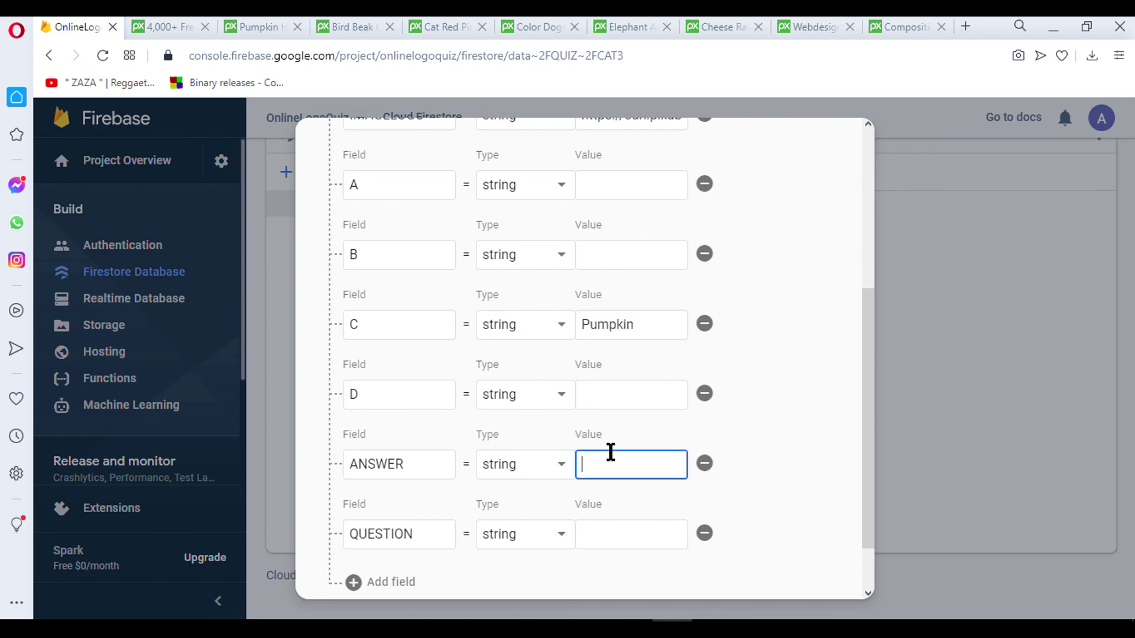
{"action": "type", "text": "3"}
{"action": "left_click", "coordinate": [610, 402]}
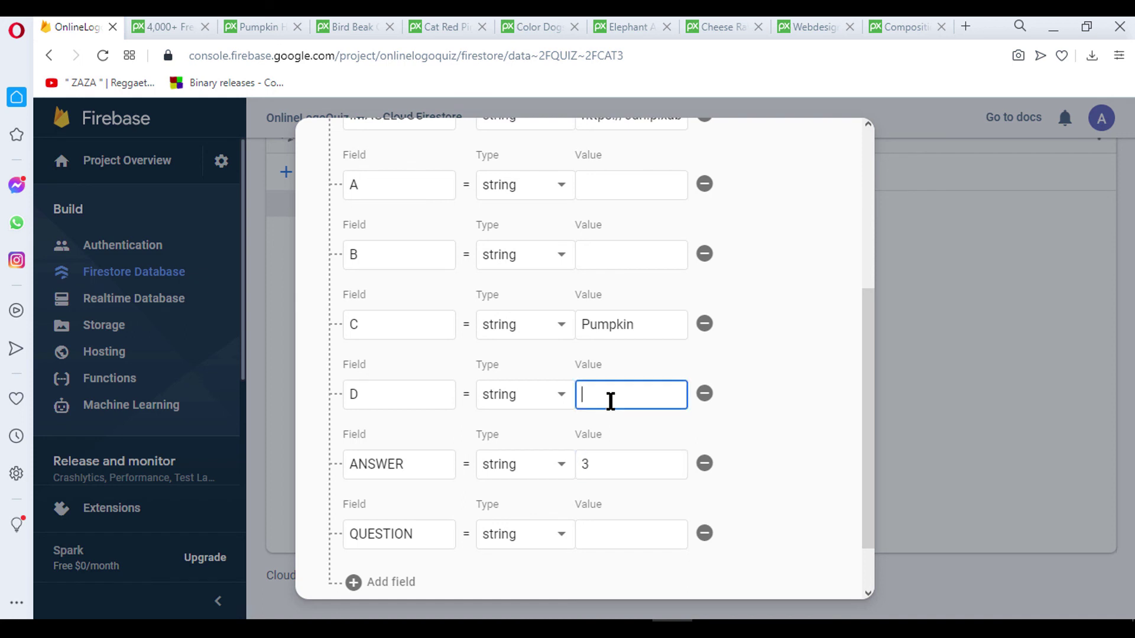
{"action": "type", "text": "Kadu"}
{"action": "scroll", "coordinate": [610, 401], "scroll_direction": "up", "scroll_amount": 2}
{"action": "left_click", "coordinate": [613, 341]}
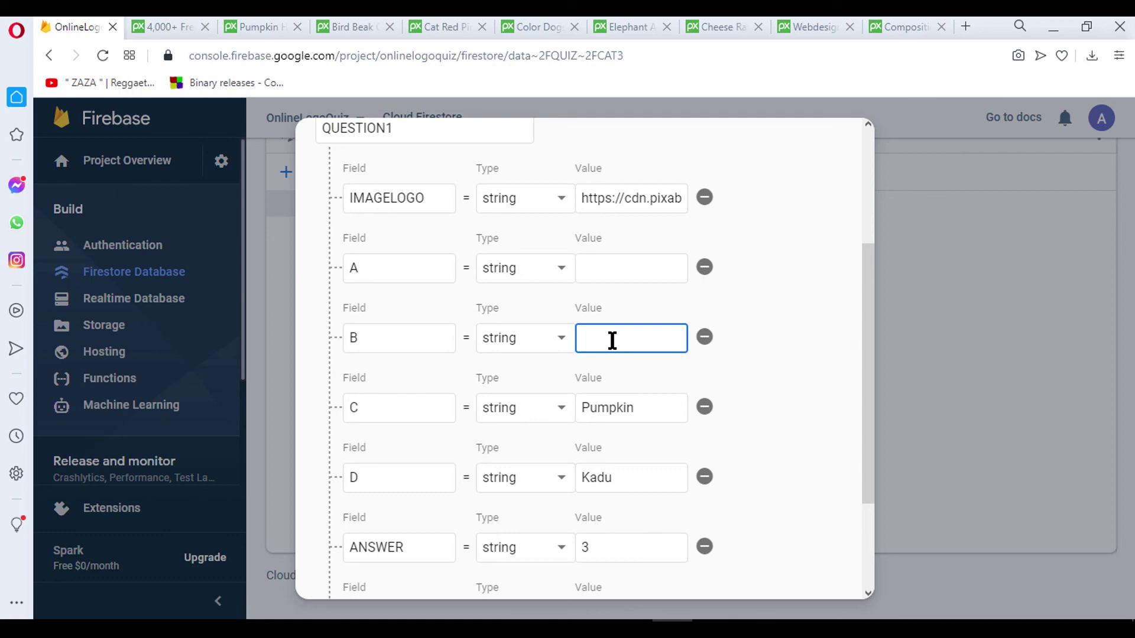
{"action": "type", "text": "e"}
{"action": "type", "text": "Ve"}
{"action": "type", "text": "ble"}
Step: Set A to Fruit and QUESTION to 'Guess the Picture?', then save the document
{"action": "left_click", "coordinate": [641, 275]}
{"action": "type", "text": "Fruit"}
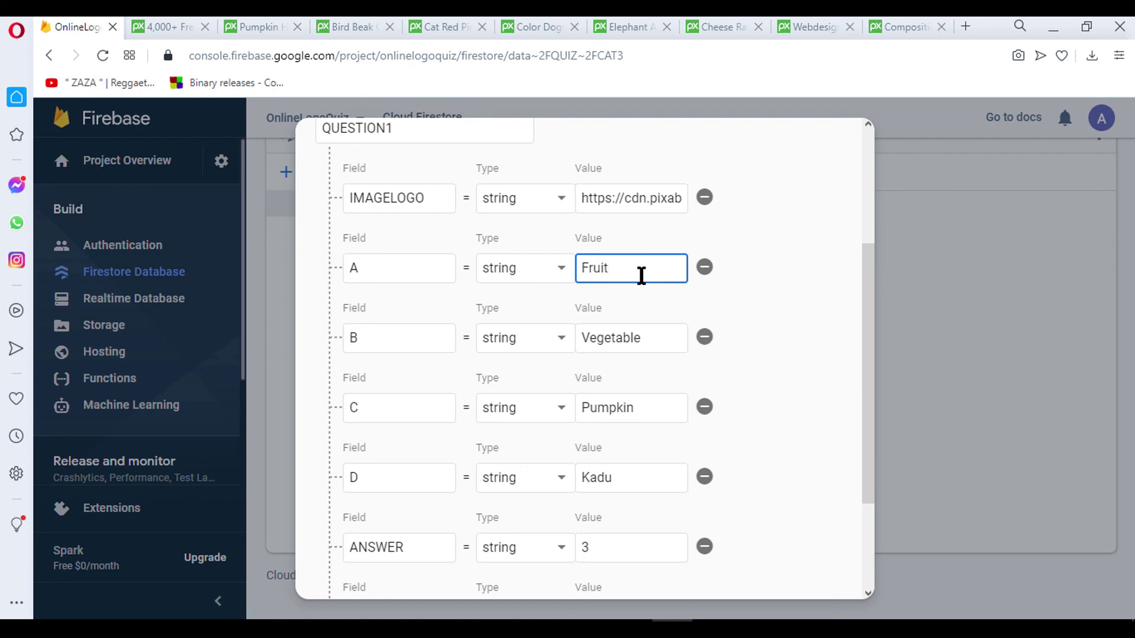
{"action": "scroll", "coordinate": [642, 274], "scroll_direction": "down", "scroll_amount": 3}
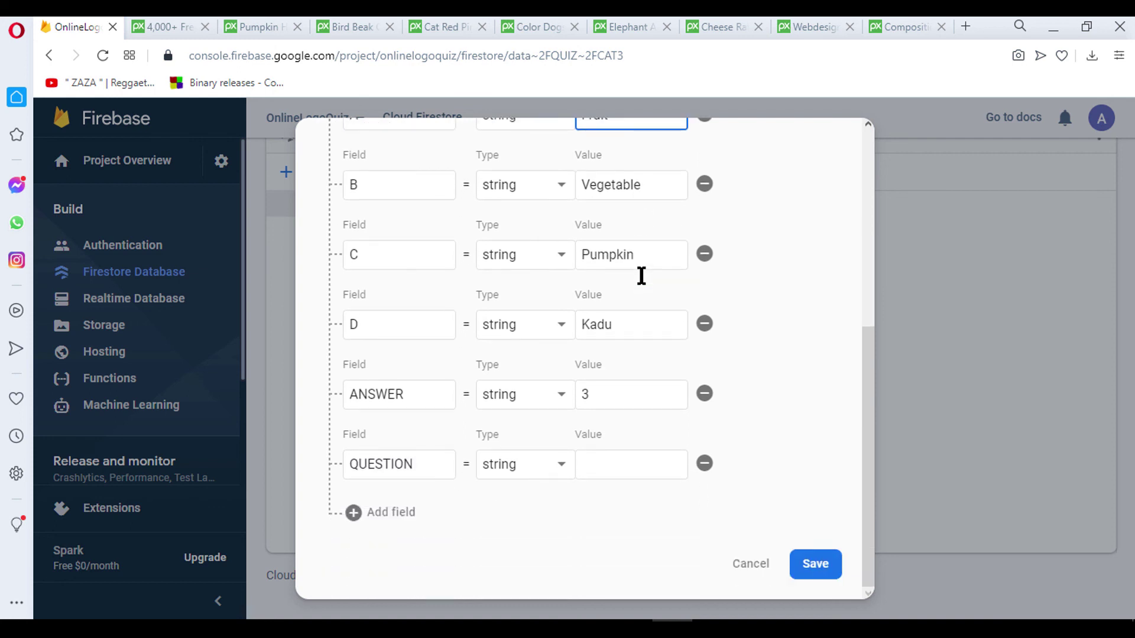
{"action": "left_click", "coordinate": [627, 471]}
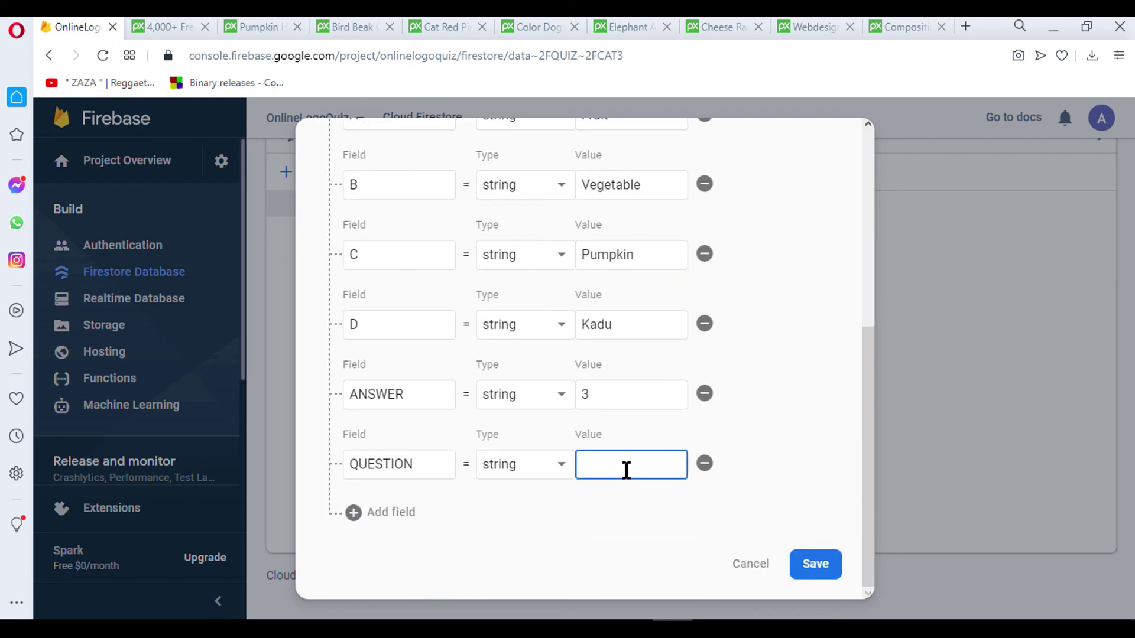
{"action": "type", "text": "Guess teh "}
{"action": "type", "text": "Pi"}
{"action": "type", "text": "ure"}
{"action": "type", "text": "?"}
{"action": "scroll", "coordinate": [559, 416], "scroll_direction": "up", "scroll_amount": 2}
{"action": "scroll", "coordinate": [596, 398], "scroll_direction": "up", "scroll_amount": 3}
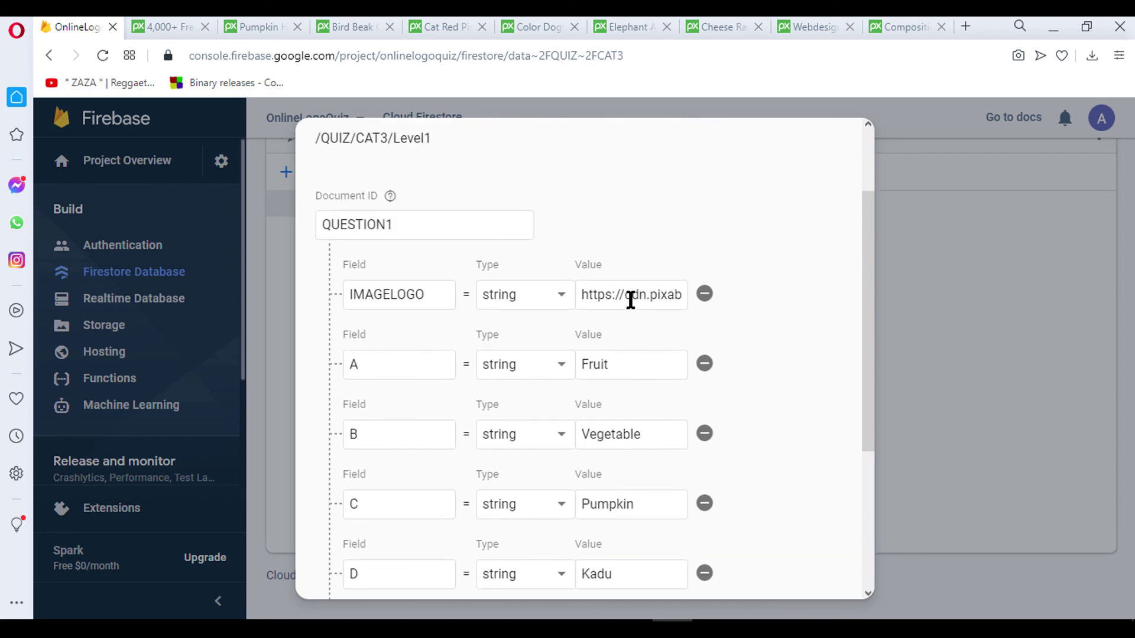
{"action": "scroll", "coordinate": [383, 235], "scroll_direction": "down", "scroll_amount": 2}
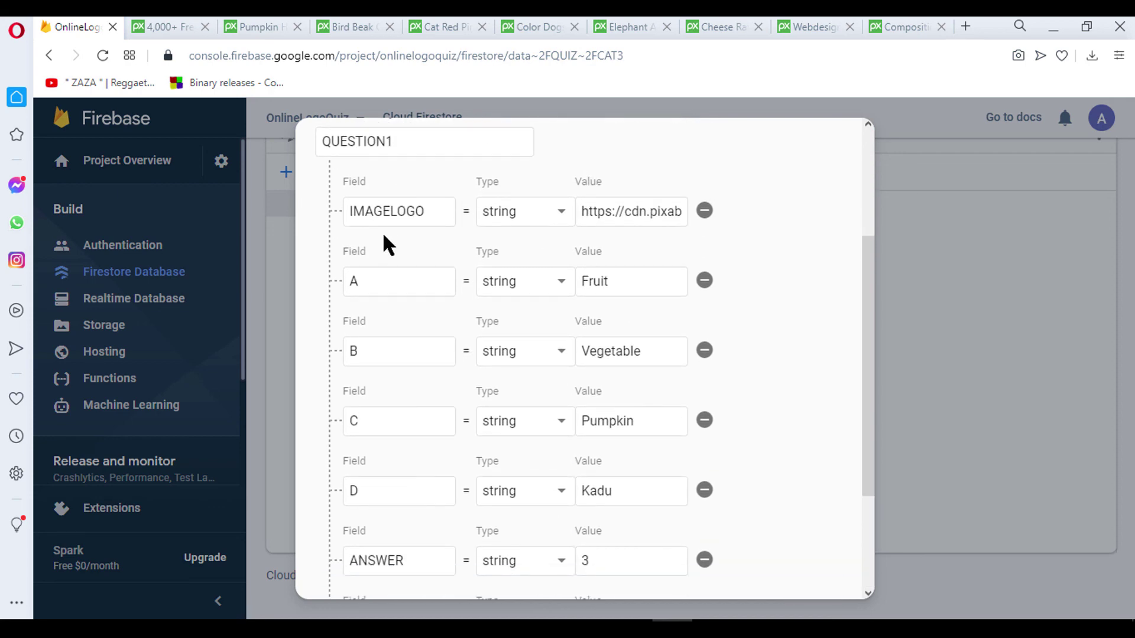
{"action": "scroll", "coordinate": [384, 243], "scroll_direction": "up", "scroll_amount": 2}
{"action": "scroll", "coordinate": [711, 236], "scroll_direction": "down", "scroll_amount": 6}
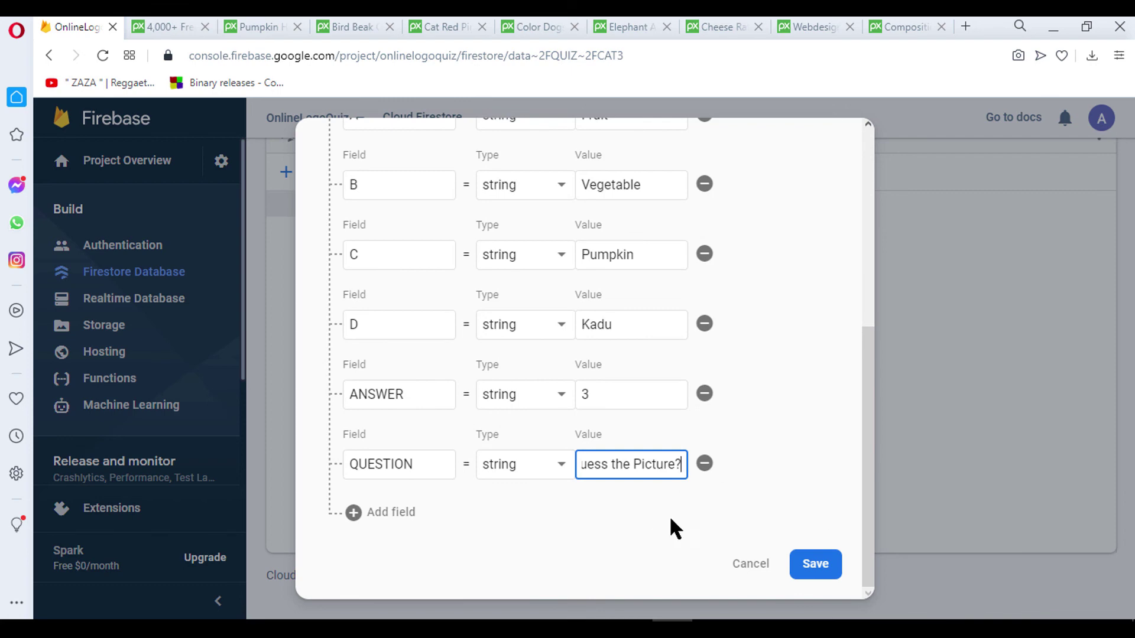
{"action": "left_click", "coordinate": [816, 565]}
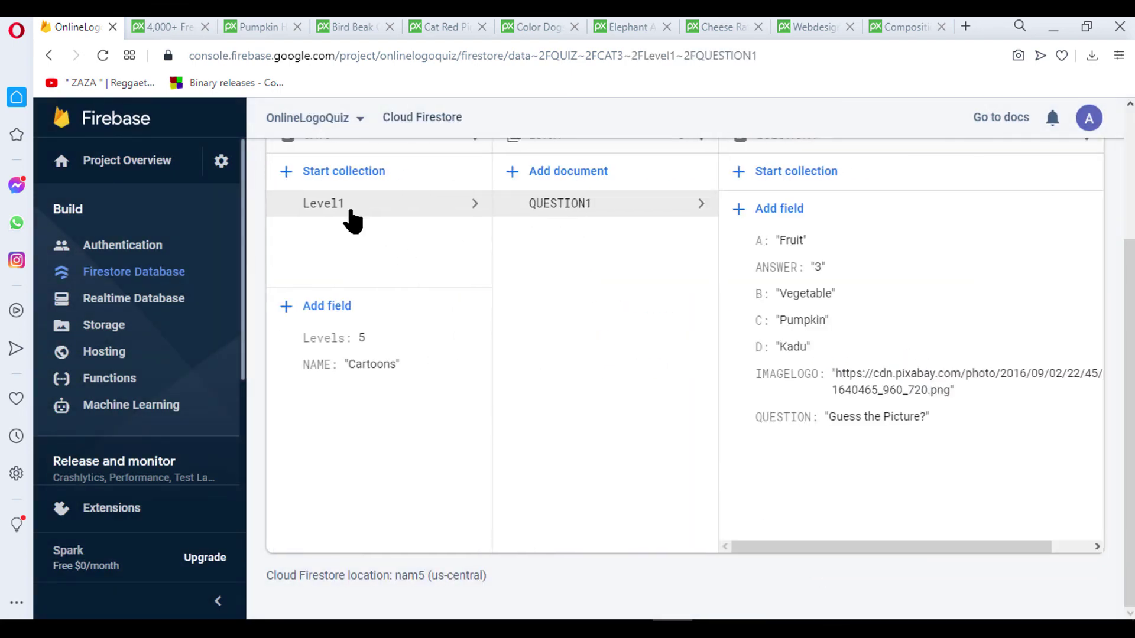
Step: Browse the QUIZ categories and open CAT2
{"action": "left_click", "coordinate": [353, 220]}
{"action": "left_click", "coordinate": [325, 231]}
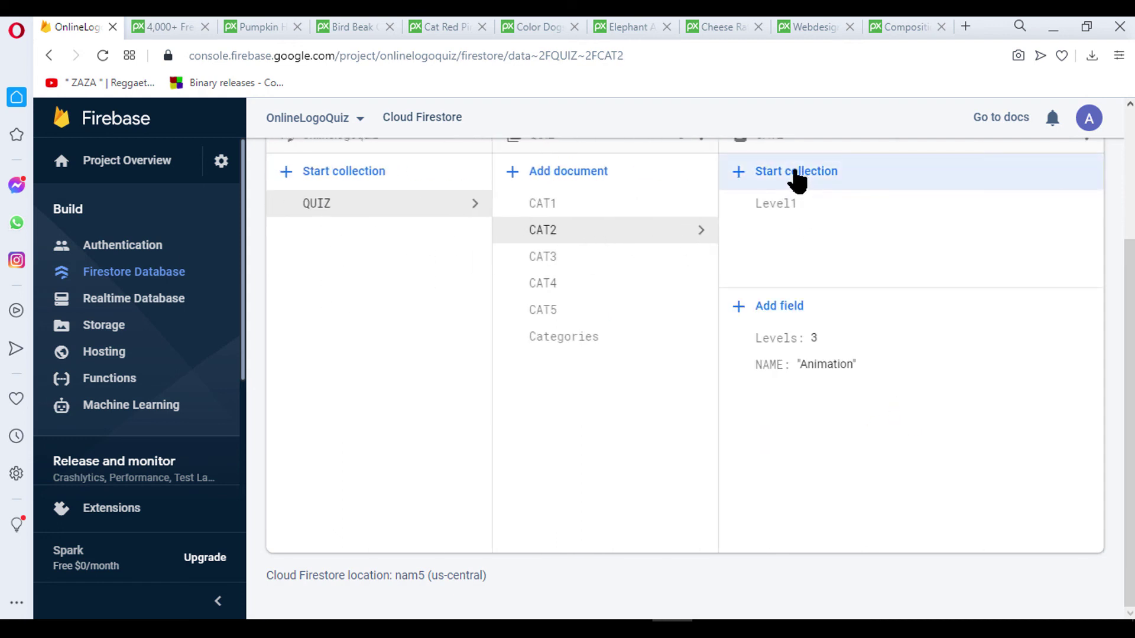
{"action": "left_click", "coordinate": [545, 206]}
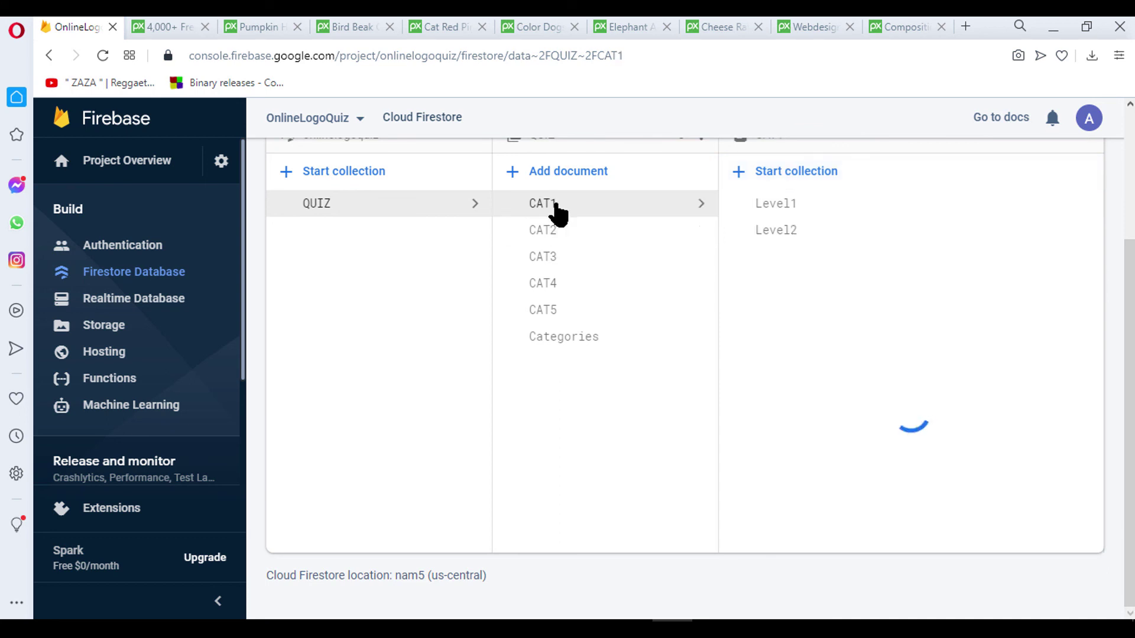
{"action": "left_click", "coordinate": [549, 257]}
{"action": "left_click", "coordinate": [592, 234]}
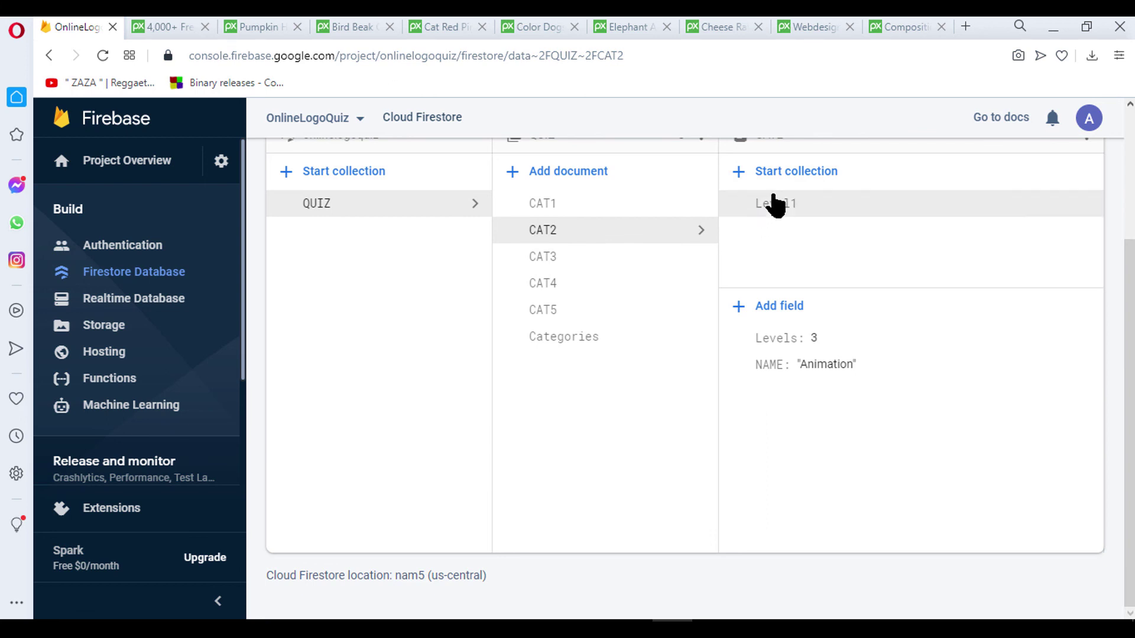
Step: Start a Level2 collection under CAT2 with first document ID QUESTION1
{"action": "left_click", "coordinate": [780, 171]}
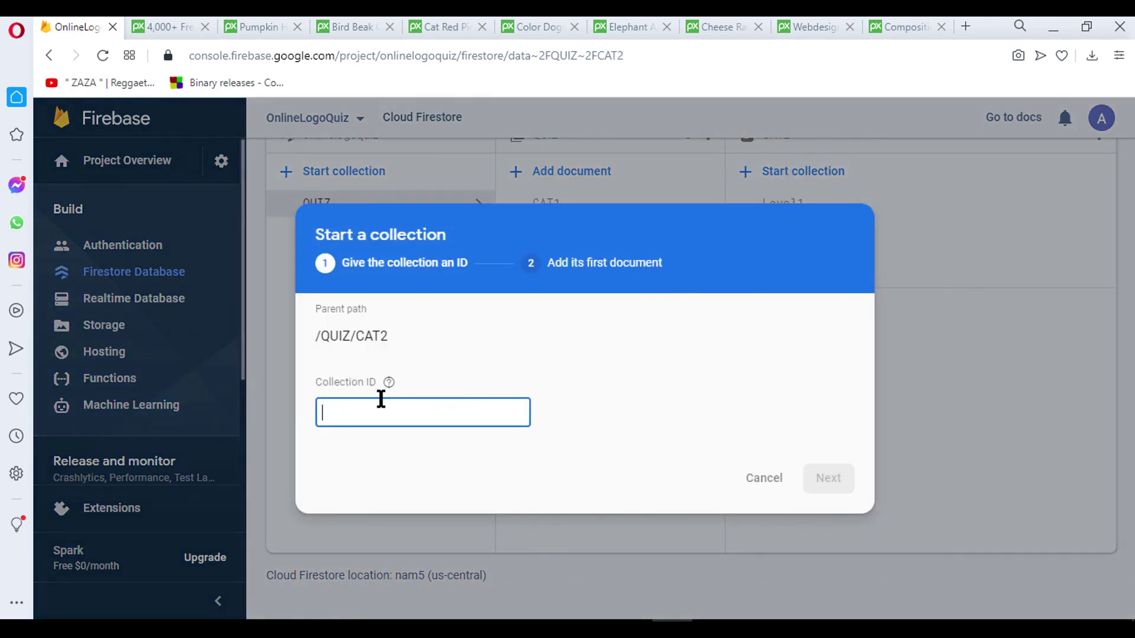
{"action": "type", "text": "Level2"}
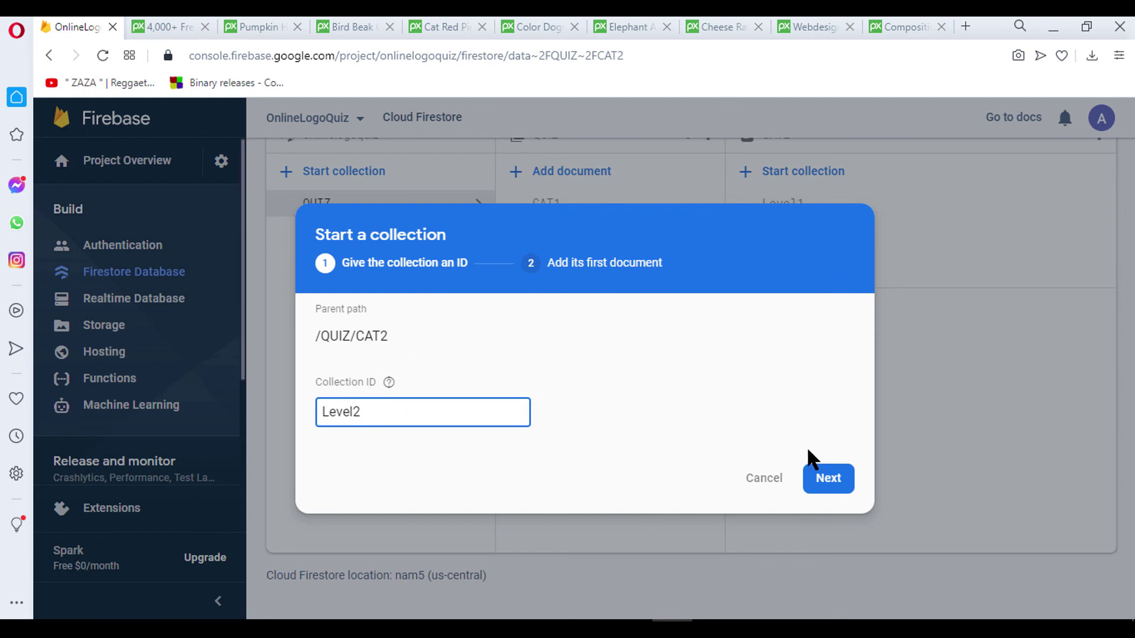
{"action": "left_click", "coordinate": [838, 483]}
{"action": "left_click", "coordinate": [383, 367]}
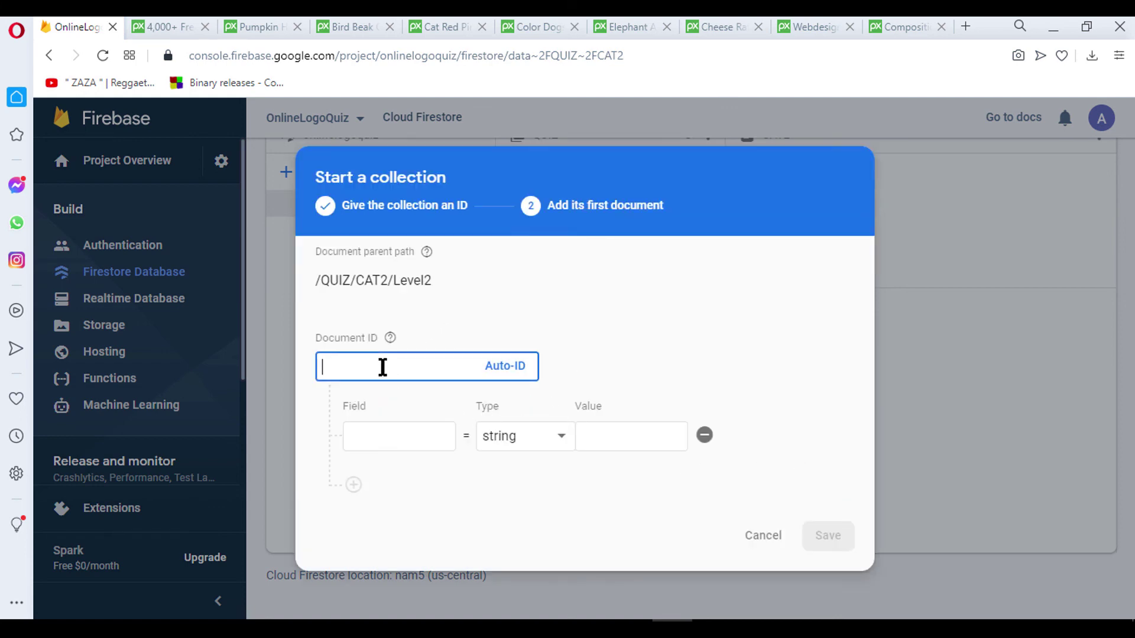
{"action": "type", "text": "QUESTION"}
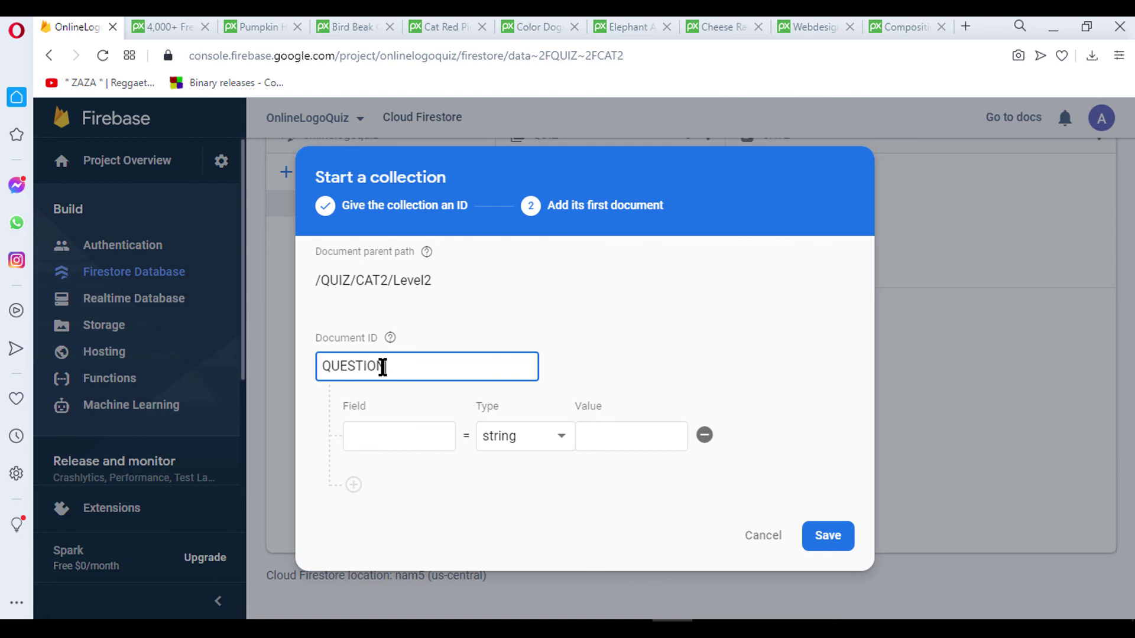
{"action": "type", "text": "1"}
Step: Add field rows and name the first three IMAGELOGO, A and B
{"action": "left_click", "coordinate": [412, 445]}
{"action": "left_click", "coordinate": [381, 485]}
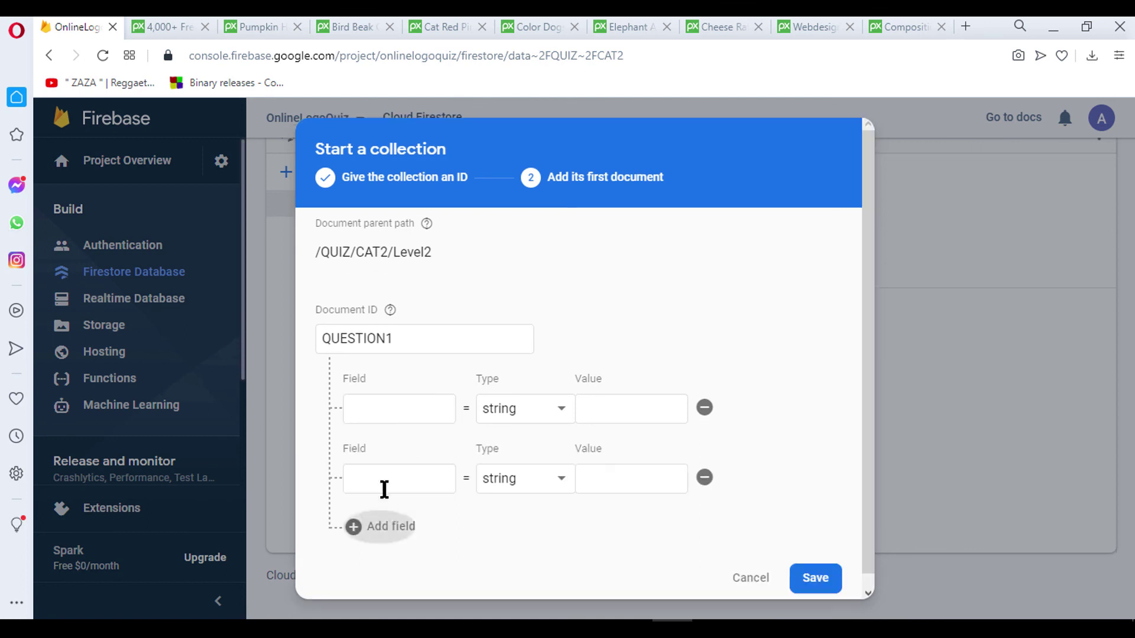
{"action": "left_click", "coordinate": [387, 527]}
{"action": "left_click", "coordinate": [387, 597]}
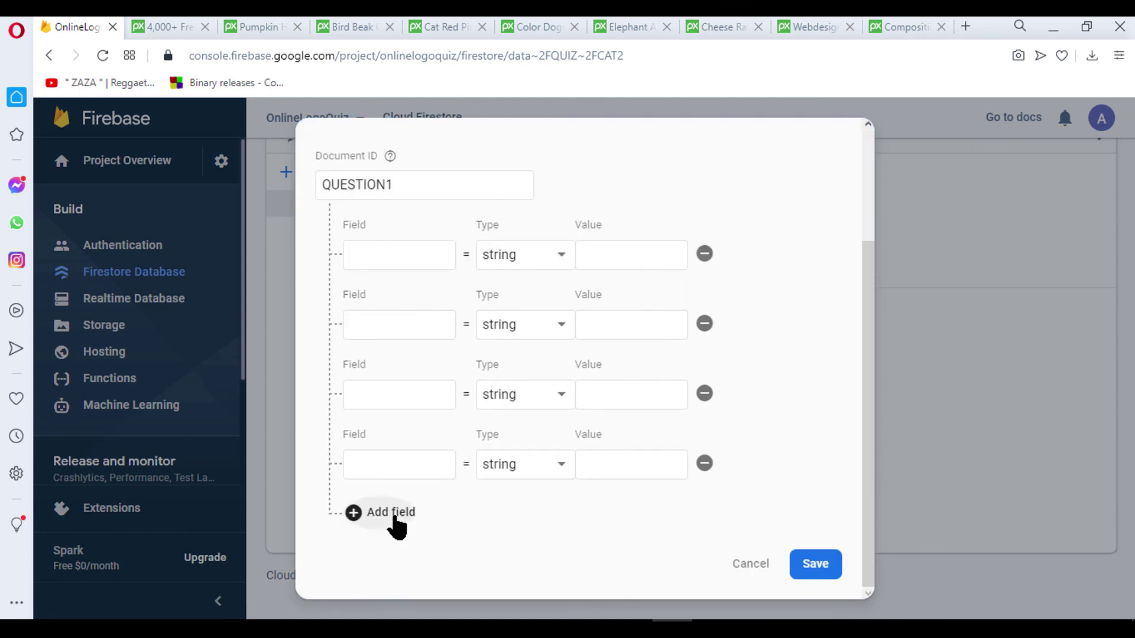
{"action": "left_click", "coordinate": [390, 512]}
{"action": "left_click", "coordinate": [368, 255]}
{"action": "type", "text": "IM"}
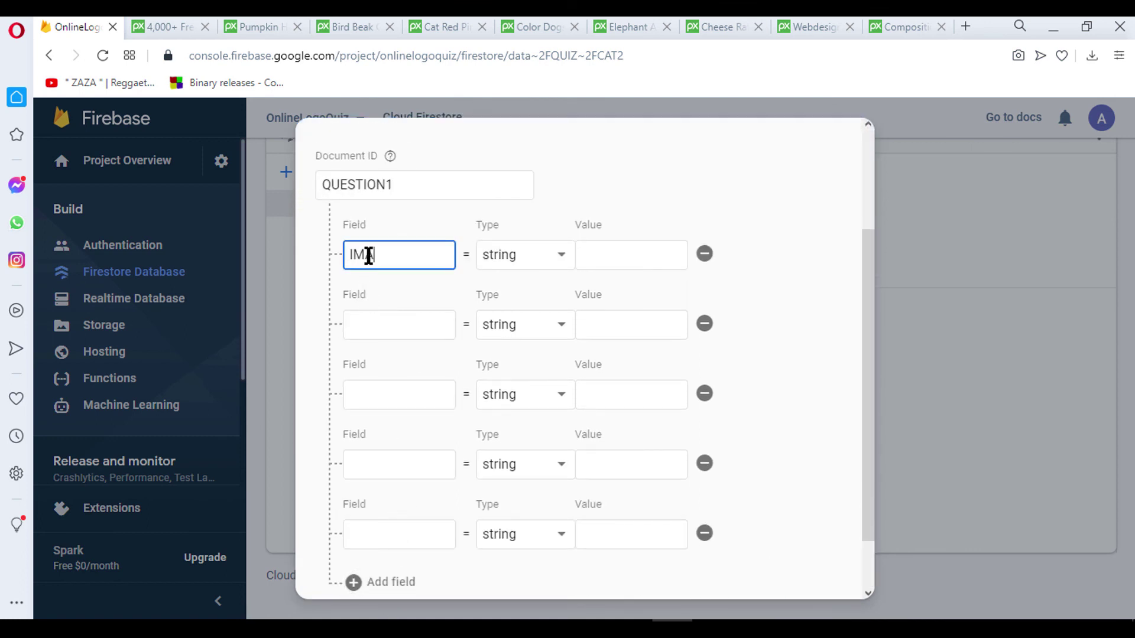
{"action": "type", "text": "AGELOGO"}
{"action": "left_click", "coordinate": [380, 324]}
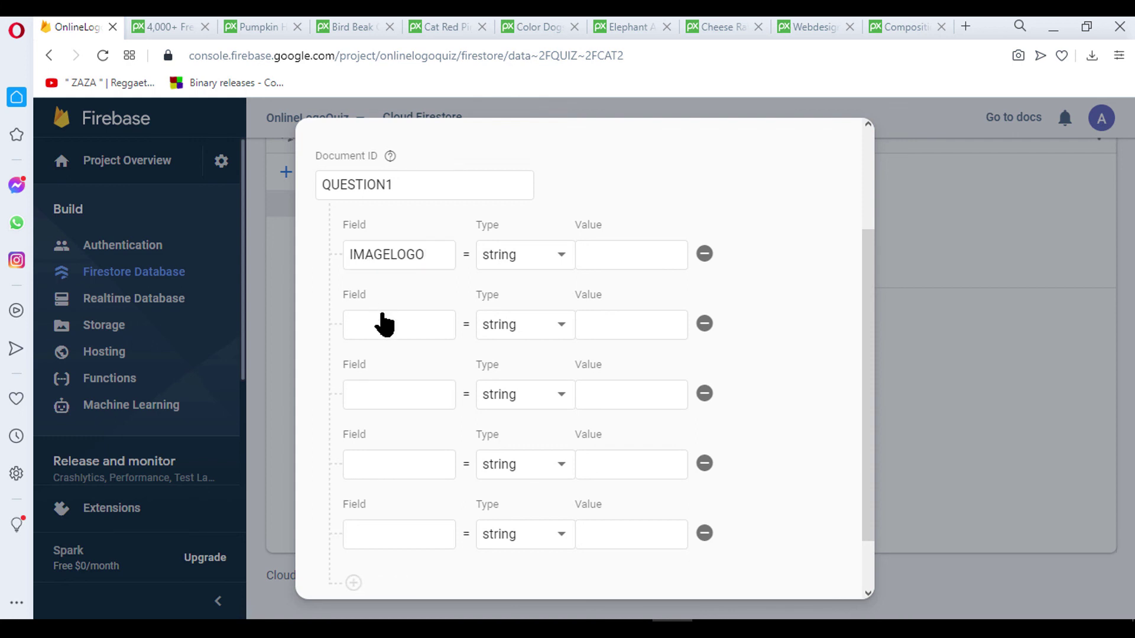
{"action": "type", "text": "A"}
{"action": "left_click", "coordinate": [375, 387]}
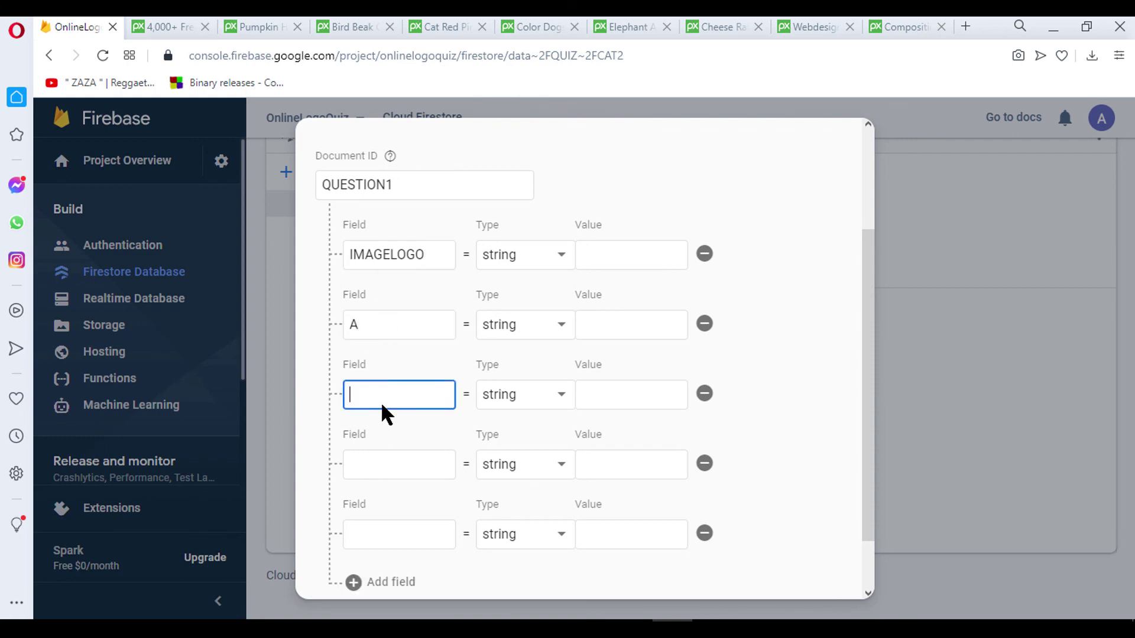
{"action": "type", "text": "B"}
Step: Name the remaining fields C, D, ANSWER and QUESTION
{"action": "left_click", "coordinate": [385, 464]}
{"action": "type", "text": "X"}
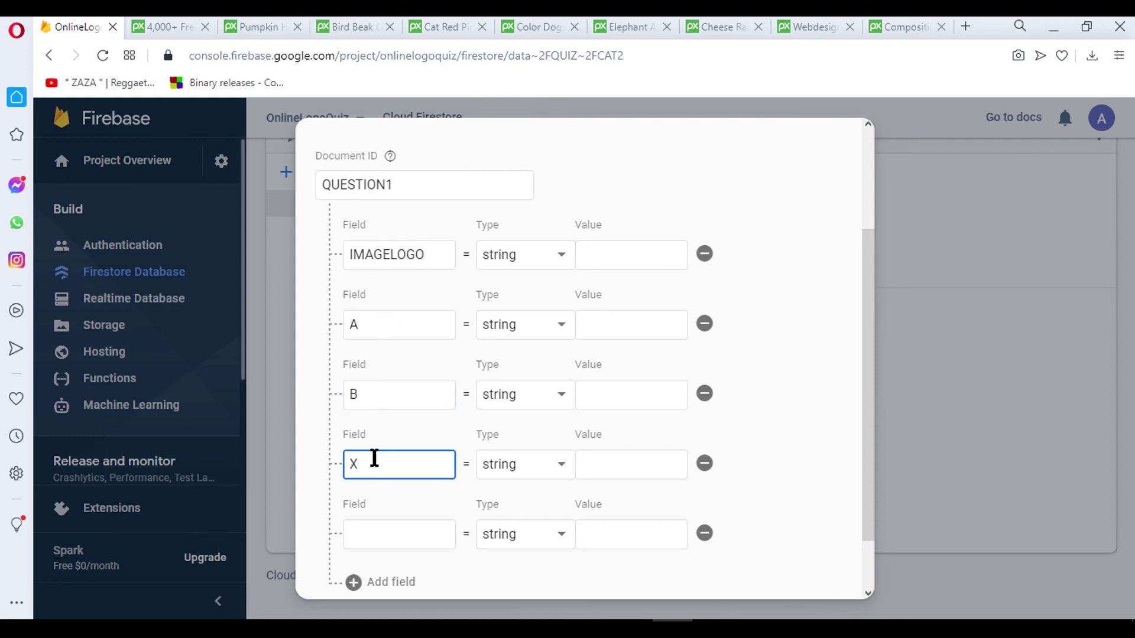
{"action": "type", "text": "C"}
{"action": "left_click", "coordinate": [357, 532]}
{"action": "type", "text": "D"}
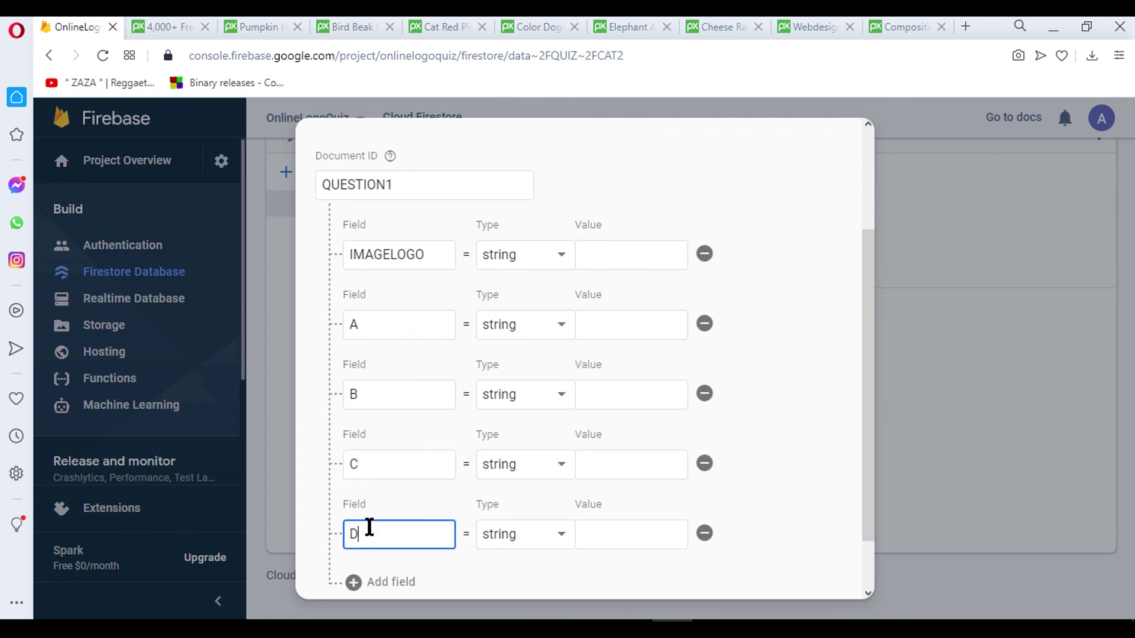
{"action": "type", "text": "S"}
{"action": "scroll", "coordinate": [392, 499], "scroll_direction": "down", "scroll_amount": 2}
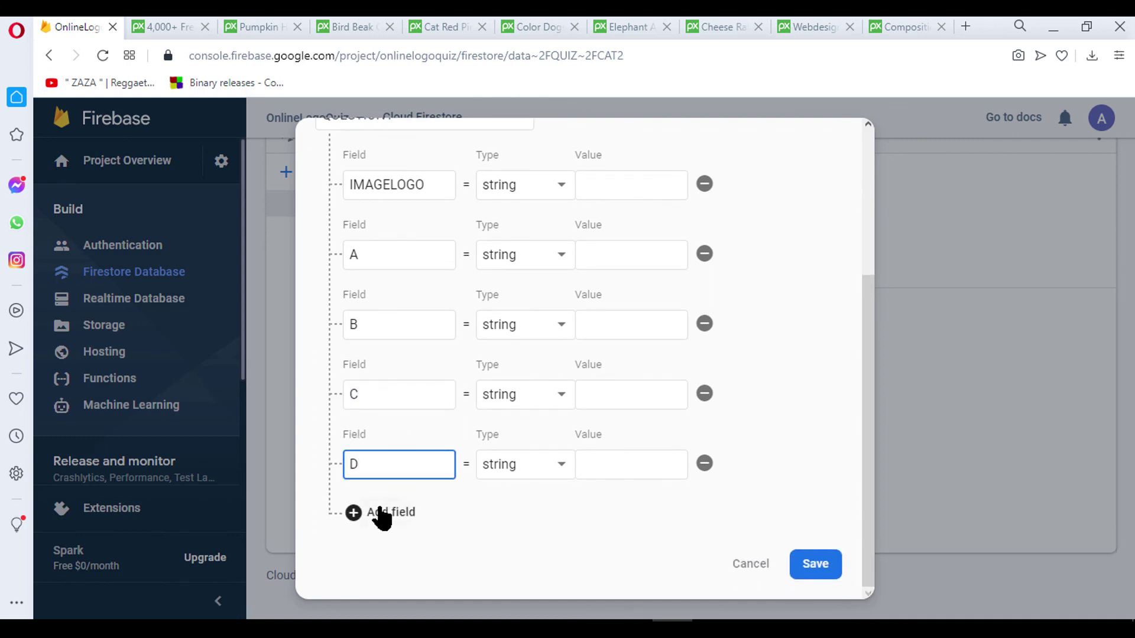
{"action": "left_click", "coordinate": [378, 512]}
{"action": "type", "text": "ANS"}
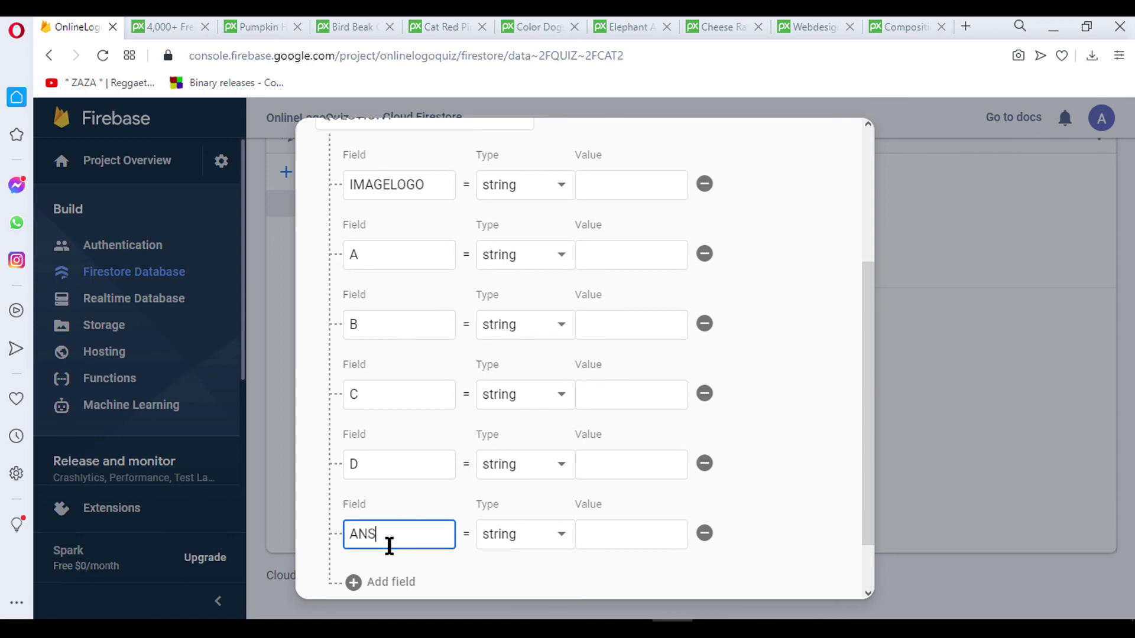
{"action": "type", "text": "WER"}
{"action": "scroll", "coordinate": [459, 273], "scroll_direction": "up", "scroll_amount": 3}
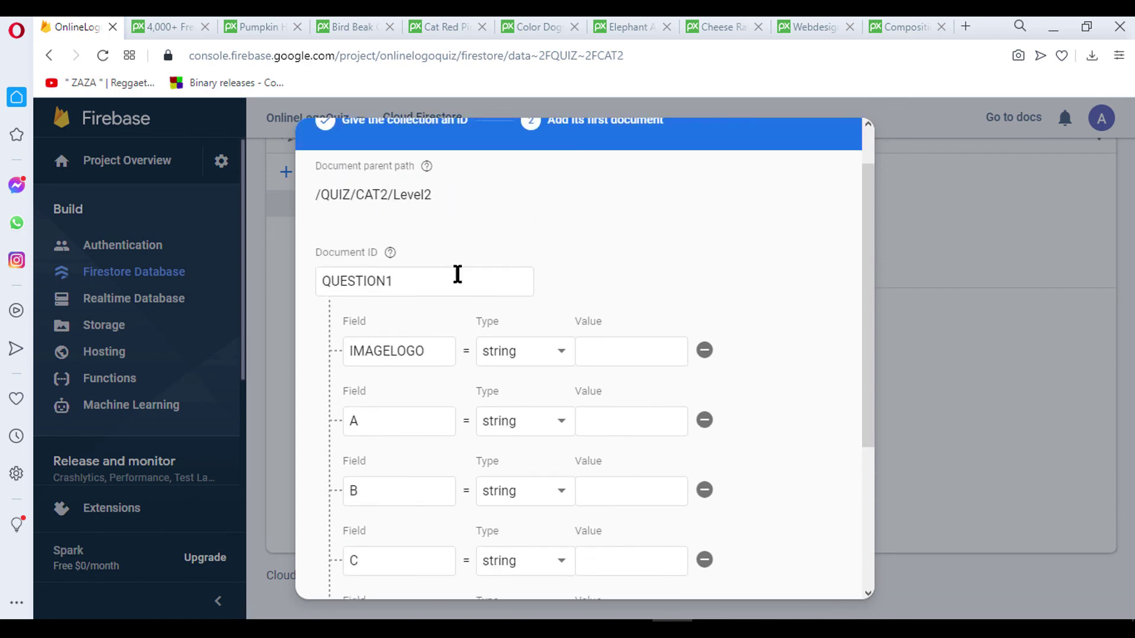
{"action": "scroll", "coordinate": [418, 348], "scroll_direction": "down", "scroll_amount": 4}
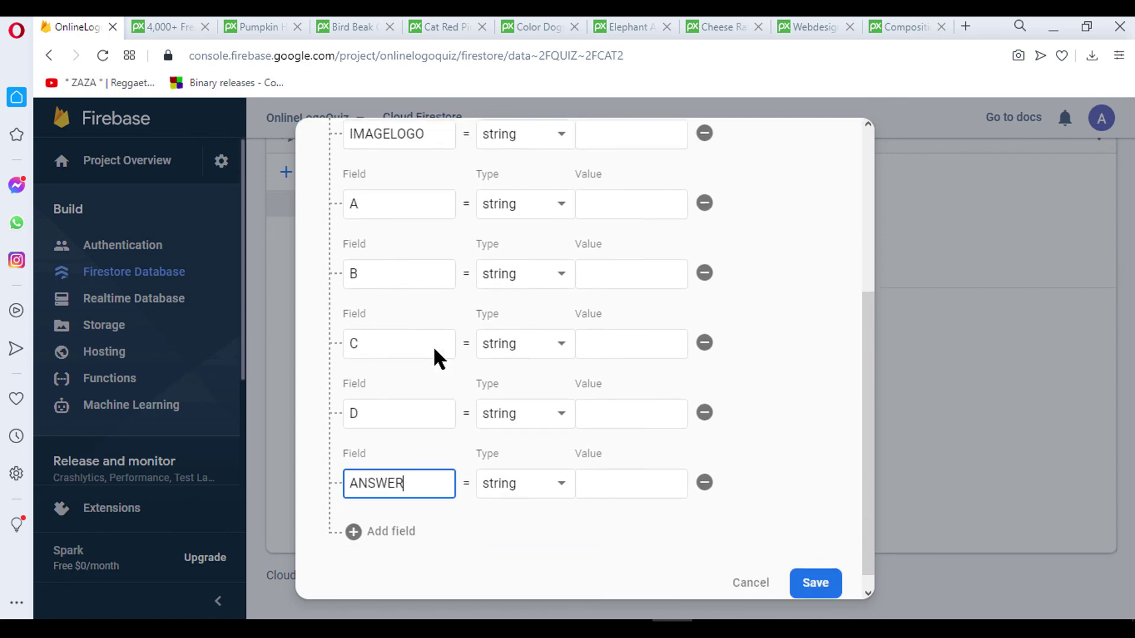
{"action": "left_click", "coordinate": [391, 517]}
{"action": "left_click", "coordinate": [396, 526]}
{"action": "type", "text": "Q"}
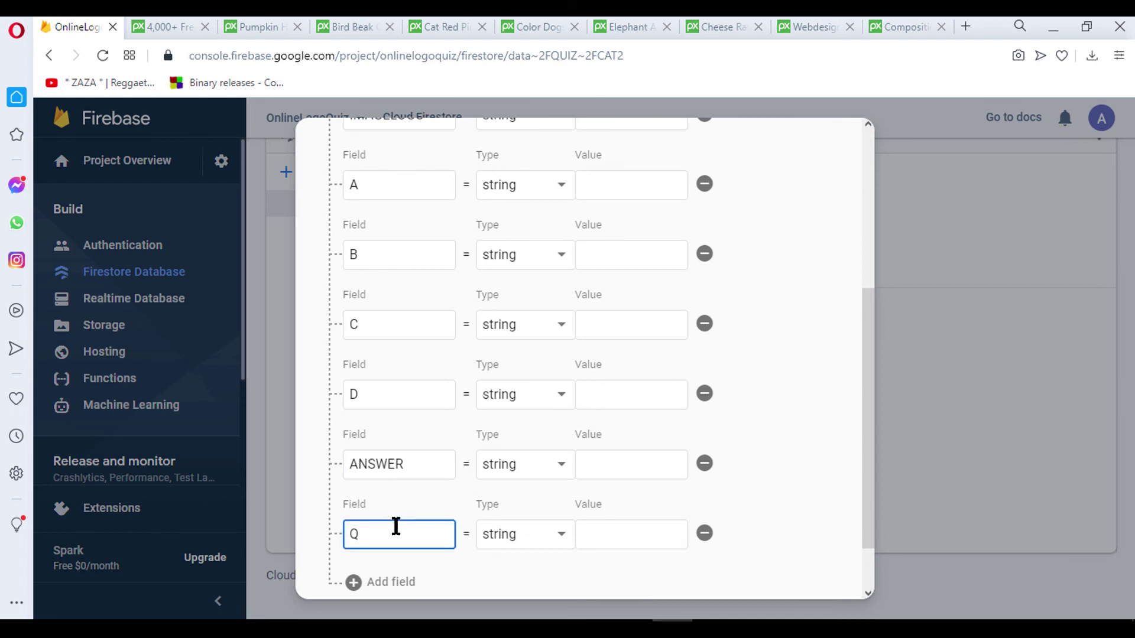
{"action": "type", "text": "UESTION"}
{"action": "scroll", "coordinate": [559, 348], "scroll_direction": "up", "scroll_amount": 3}
{"action": "scroll", "coordinate": [618, 390], "scroll_direction": "up", "scroll_amount": 2}
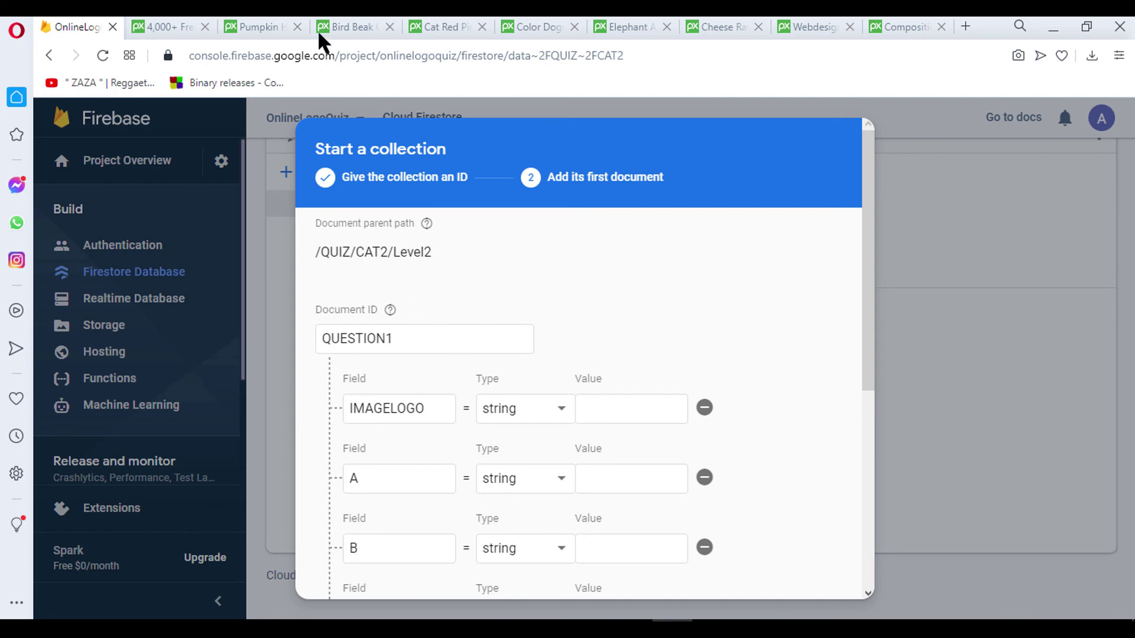
Step: Copy the bird image's address from the Pixabay page for the IMAGELOGO value
{"action": "left_click", "coordinate": [337, 23]}
{"action": "scroll", "coordinate": [377, 289], "scroll_direction": "down", "scroll_amount": 3}
{"action": "right_click", "coordinate": [392, 217]}
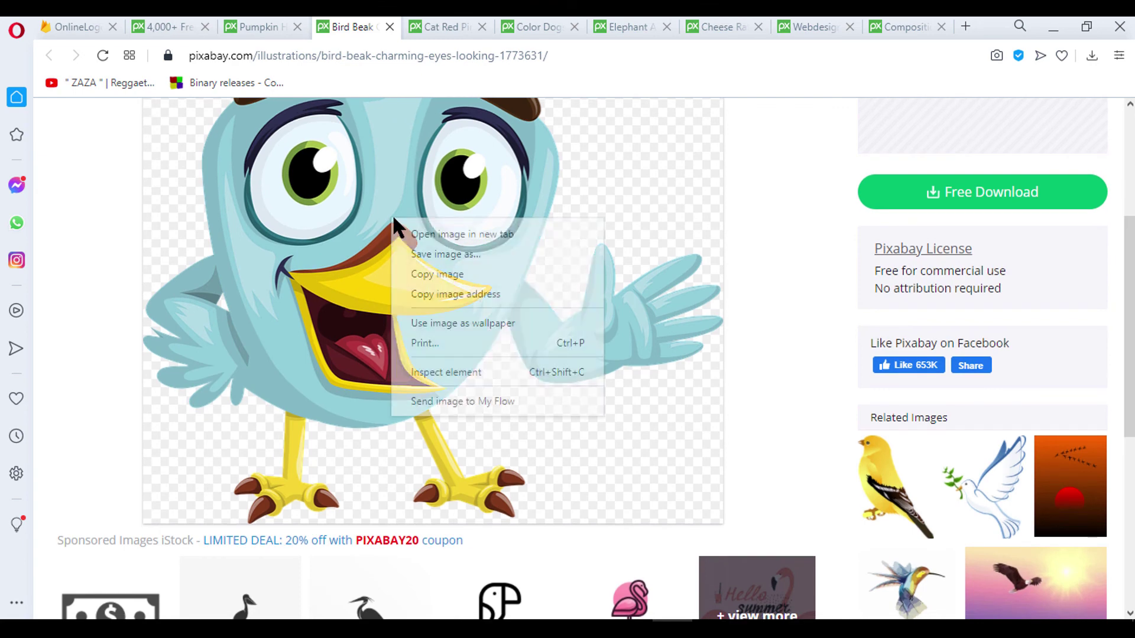
{"action": "left_click", "coordinate": [453, 296]}
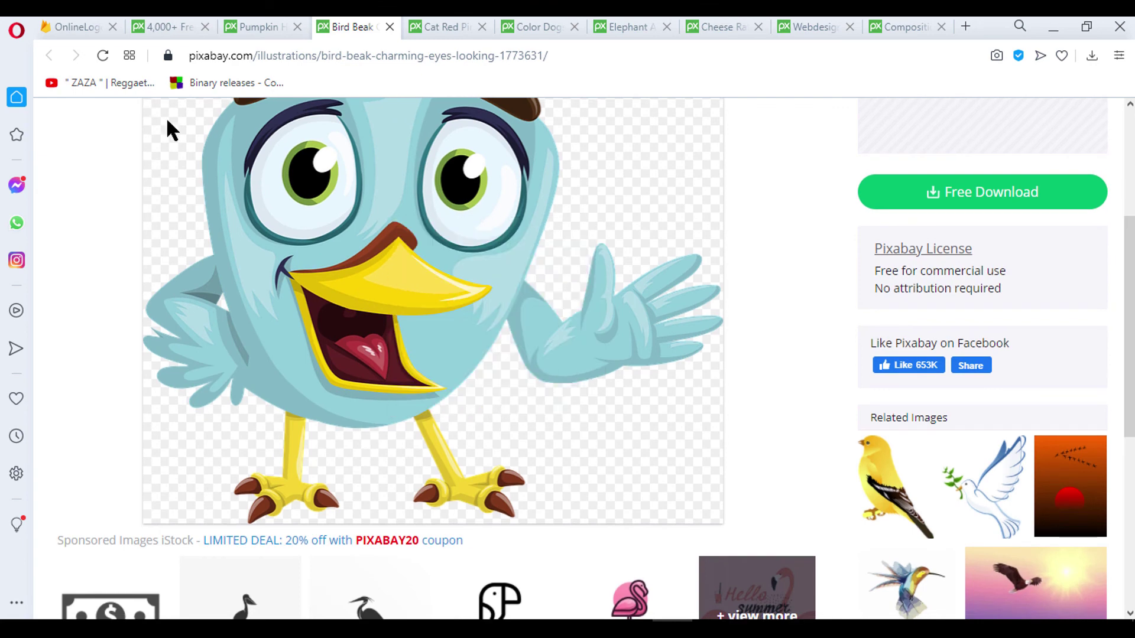
{"action": "left_click", "coordinate": [72, 30]}
{"action": "left_click", "coordinate": [613, 406]}
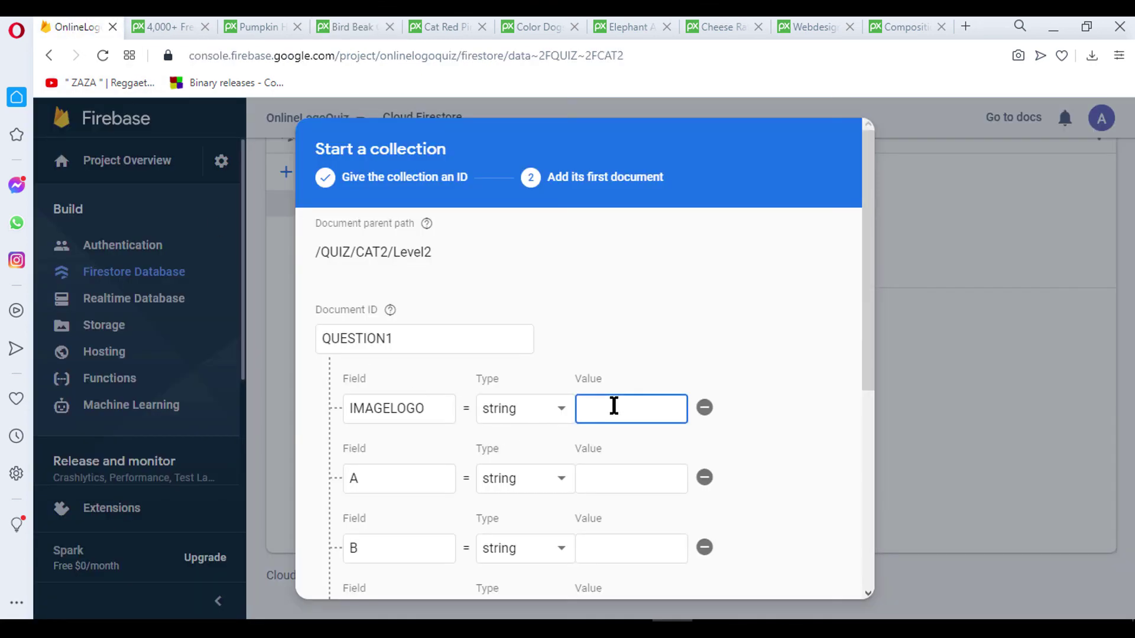
Step: Paste the bird image URL into IMAGELOGO, set A to Bird, ANSWER to 1, QUESTION to 'Guess the Image?'
{"action": "key", "text": "ctrl+v"}
{"action": "scroll", "coordinate": [719, 423], "scroll_direction": "down", "scroll_amount": 3}
{"action": "left_click", "coordinate": [606, 316]}
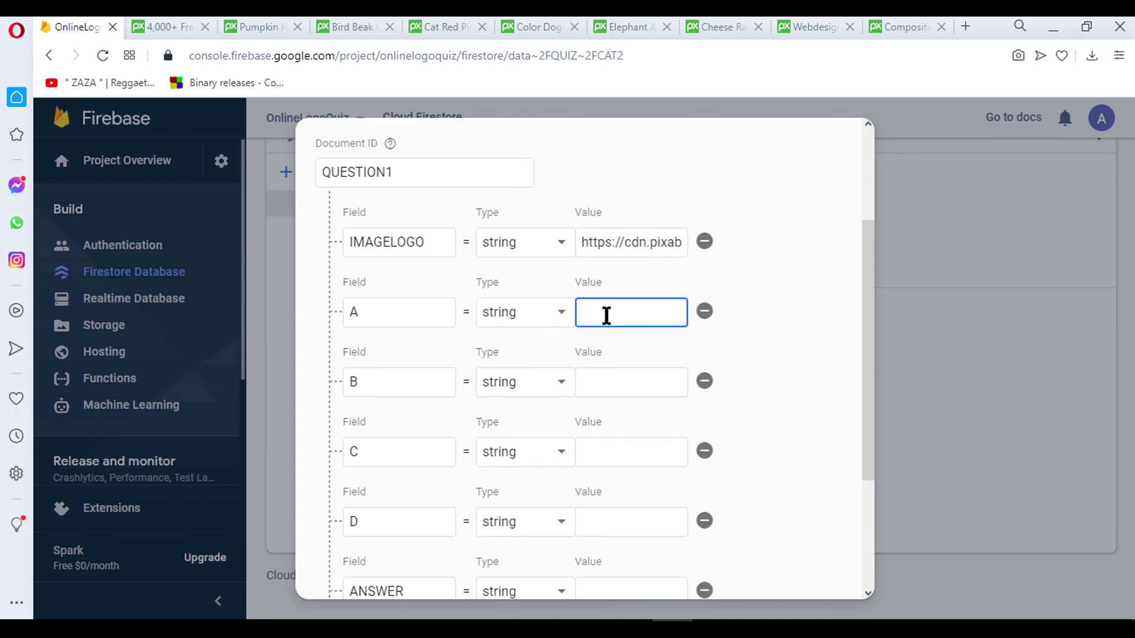
{"action": "type", "text": "B"}
{"action": "type", "text": "Bird"}
{"action": "scroll", "coordinate": [629, 481], "scroll_direction": "down", "scroll_amount": 2}
{"action": "left_click", "coordinate": [613, 506]}
{"action": "type", "text": "1"}
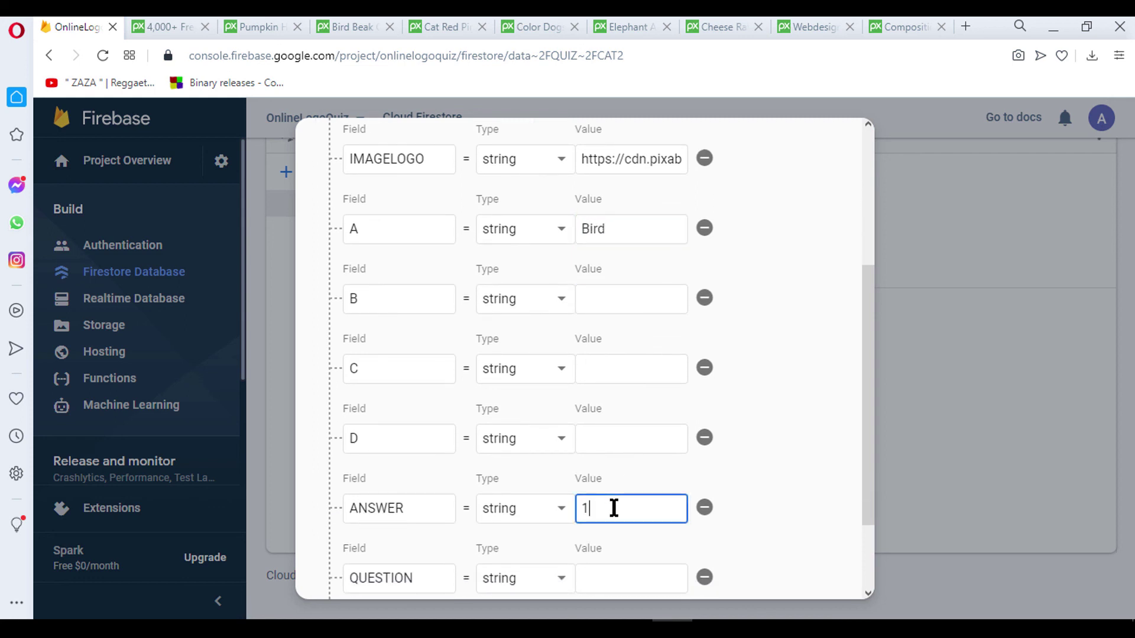
{"action": "scroll", "coordinate": [626, 514], "scroll_direction": "down", "scroll_amount": 2}
{"action": "left_click", "coordinate": [615, 464]}
{"action": "type", "text": "Gues"}
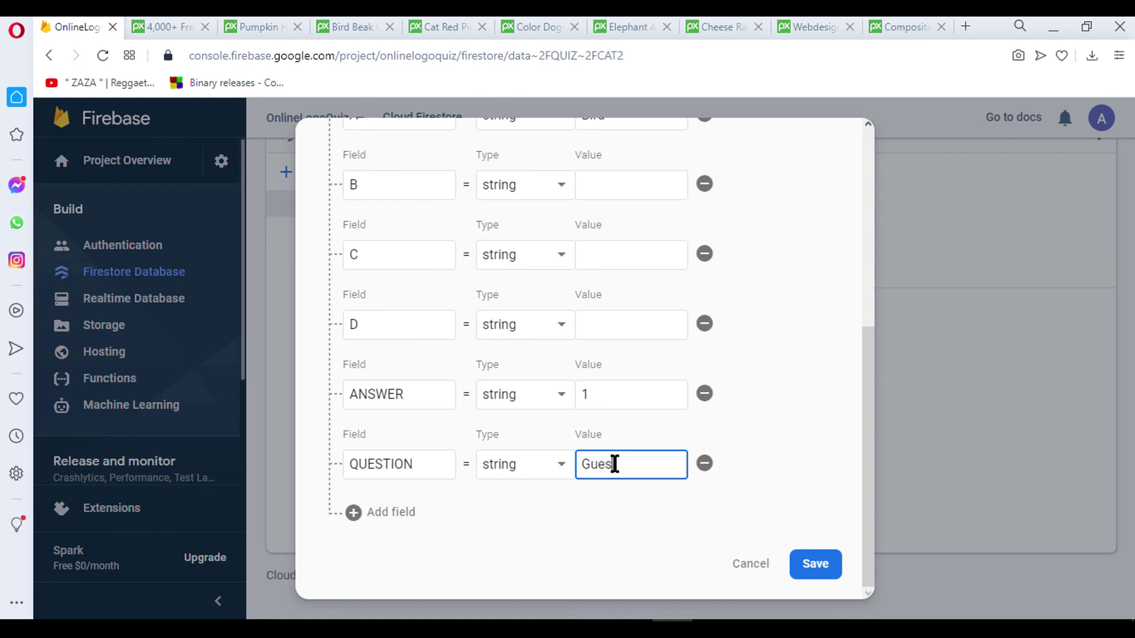
{"action": "type", "text": " the Ima"}
{"action": "type", "text": "ge?"}
Step: Set B to Fly and C to Blue Bird, then save the document
{"action": "scroll", "coordinate": [615, 464], "scroll_direction": "up", "scroll_amount": 3}
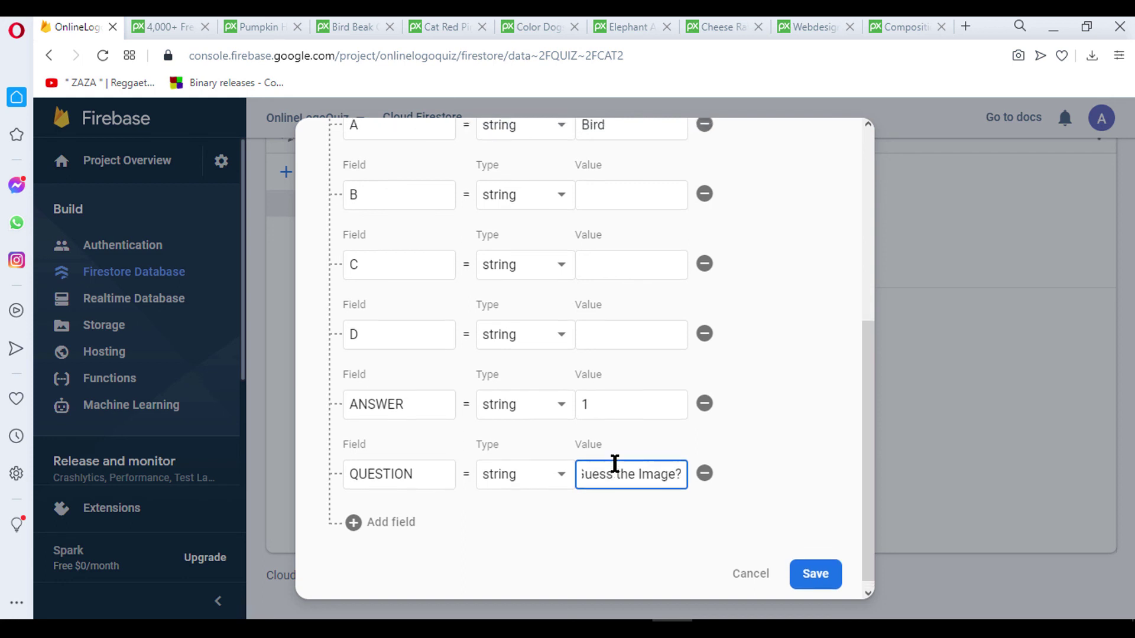
{"action": "left_click", "coordinate": [607, 350]}
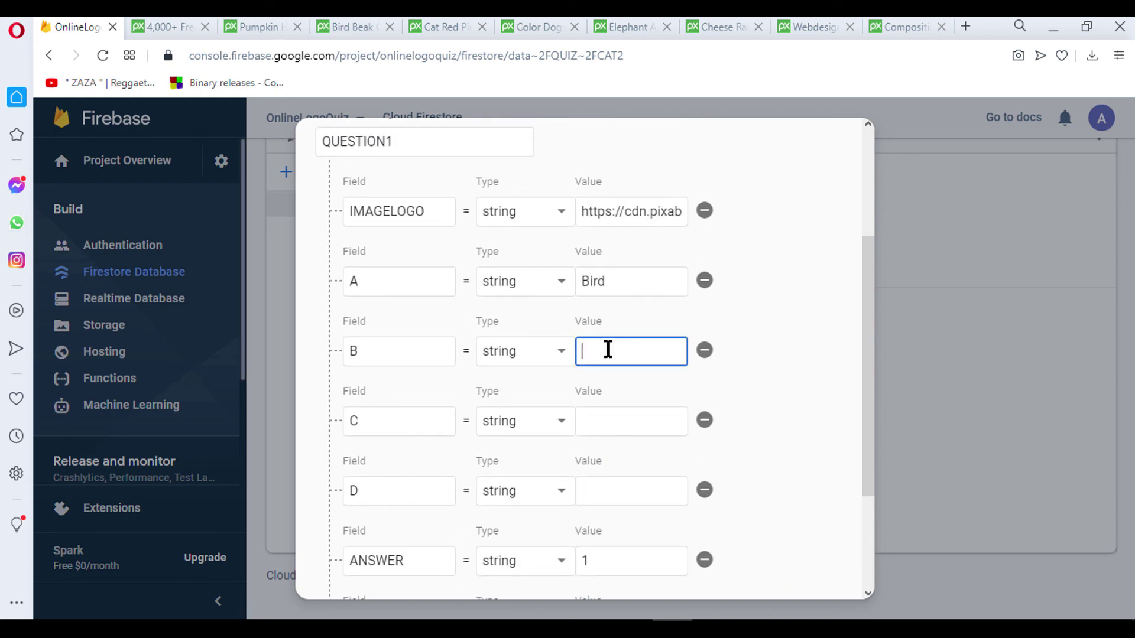
{"action": "type", "text": "Gl"}
{"action": "type", "text": "Fly"}
{"action": "left_click", "coordinate": [601, 429]}
{"action": "type", "text": "Twi"}
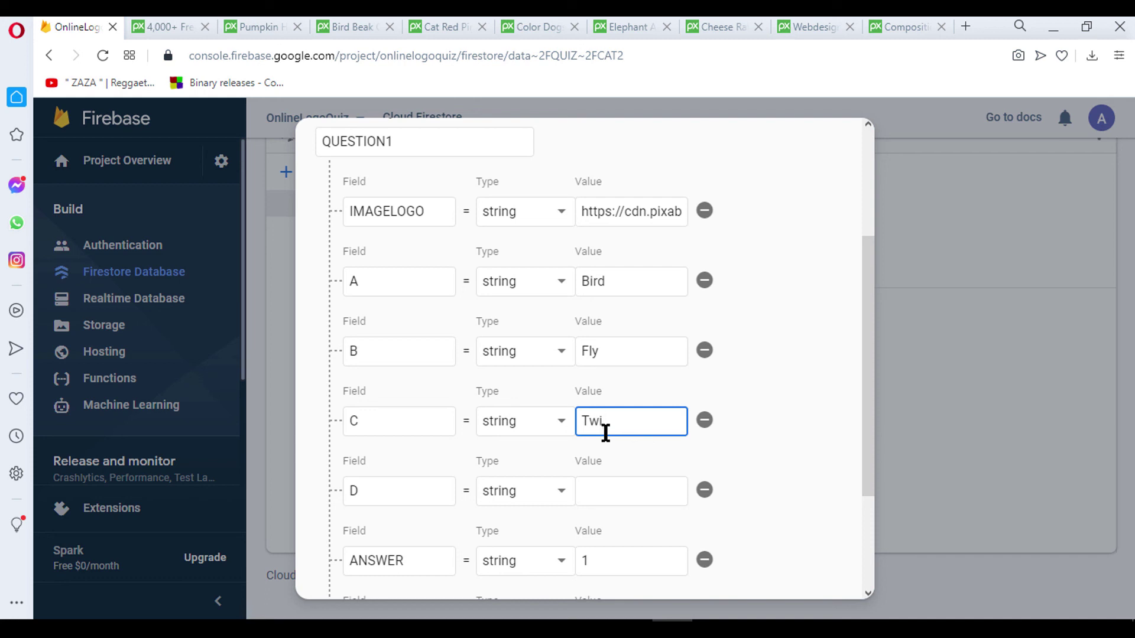
{"action": "key", "text": "BackSpace"}
{"action": "key", "text": "BackSpace"}
{"action": "type", "text": "Bir"}
{"action": "type", "text": "d"}
{"action": "key", "text": "BackSpace"}
{"action": "type", "text": "lu"}
{"action": "type", "text": ",Bird"}
{"action": "key", "text": "Escape"}
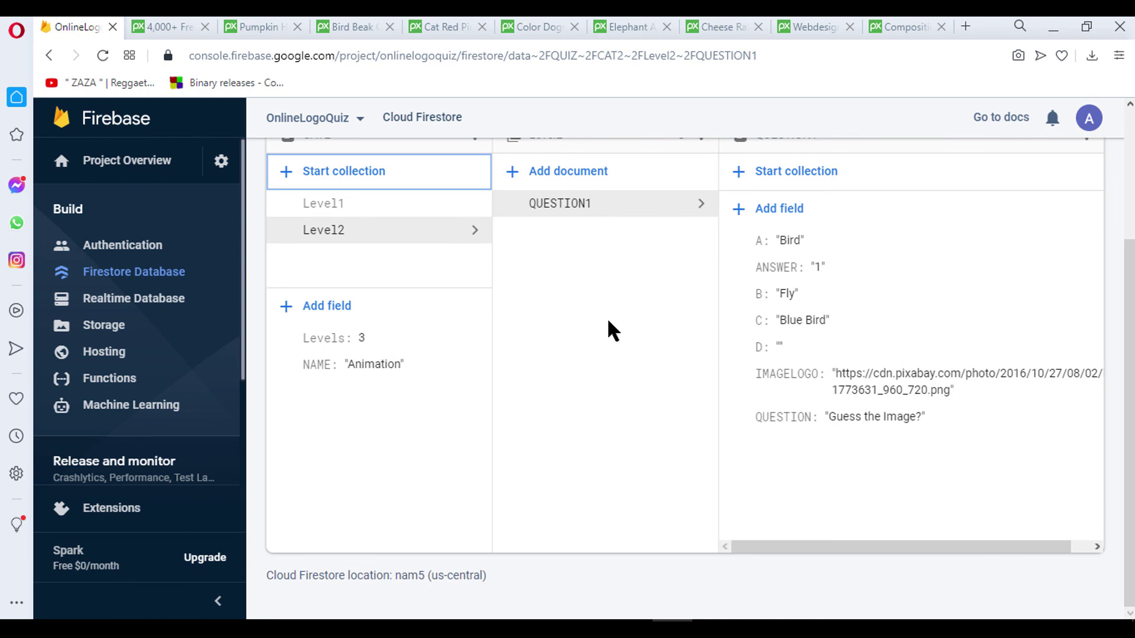
Step: Update QUESTION1's empty D field to 'Angry Bird' and return to CAT2's Level2 collection
{"action": "left_click", "coordinate": [781, 349]}
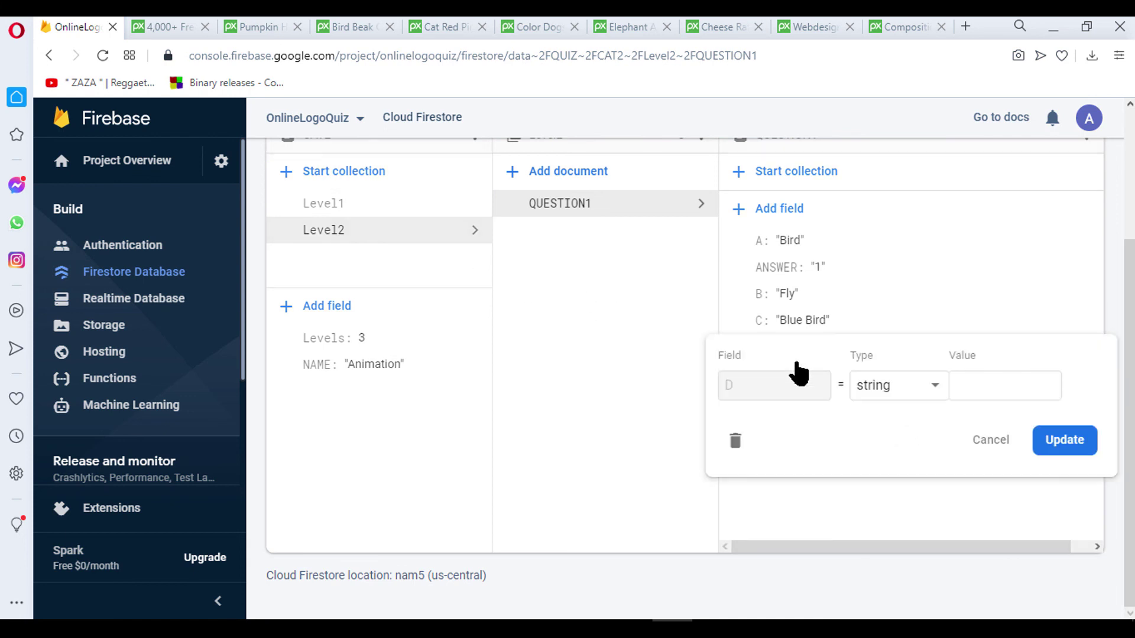
{"action": "left_click", "coordinate": [959, 389]}
{"action": "type", "text": "Ngry"}
{"action": "type", "text": " B"}
{"action": "key", "text": "BackSpace"}
{"action": "key", "text": "BackSpace"}
{"action": "key", "text": "BackSpace"}
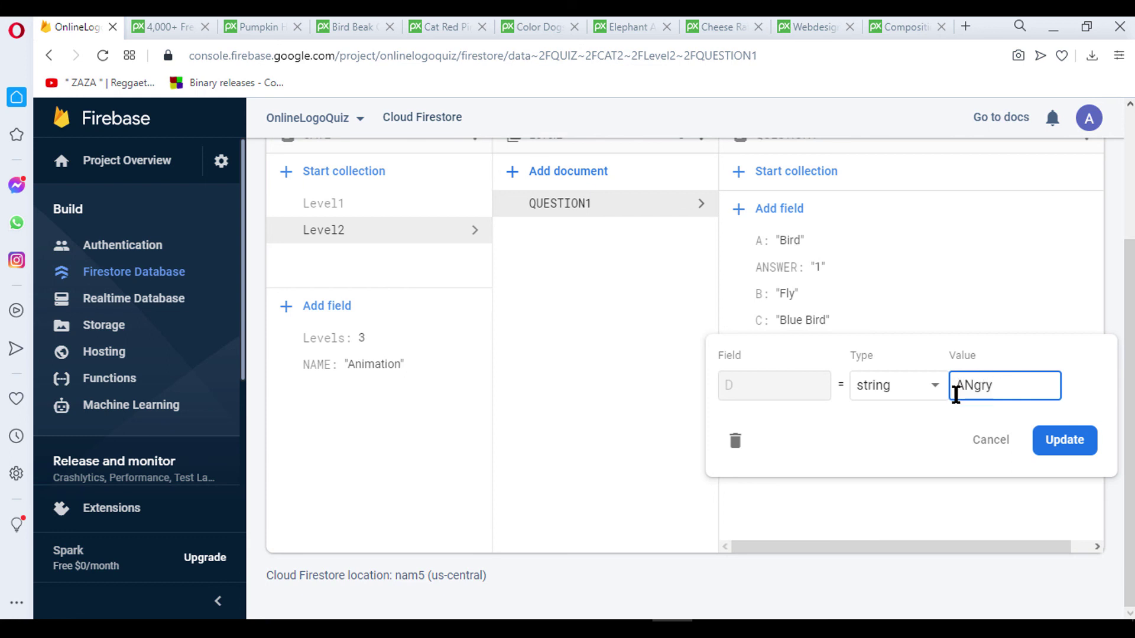
{"action": "key", "text": "BackSpace"}
{"action": "key", "text": "BackSpace"}
{"action": "key", "text": "BackSpace"}
{"action": "type", "text": "ngry "}
{"action": "type", "text": "Bl"}
{"action": "type", "text": "rd"}
{"action": "left_click", "coordinate": [1061, 450]}
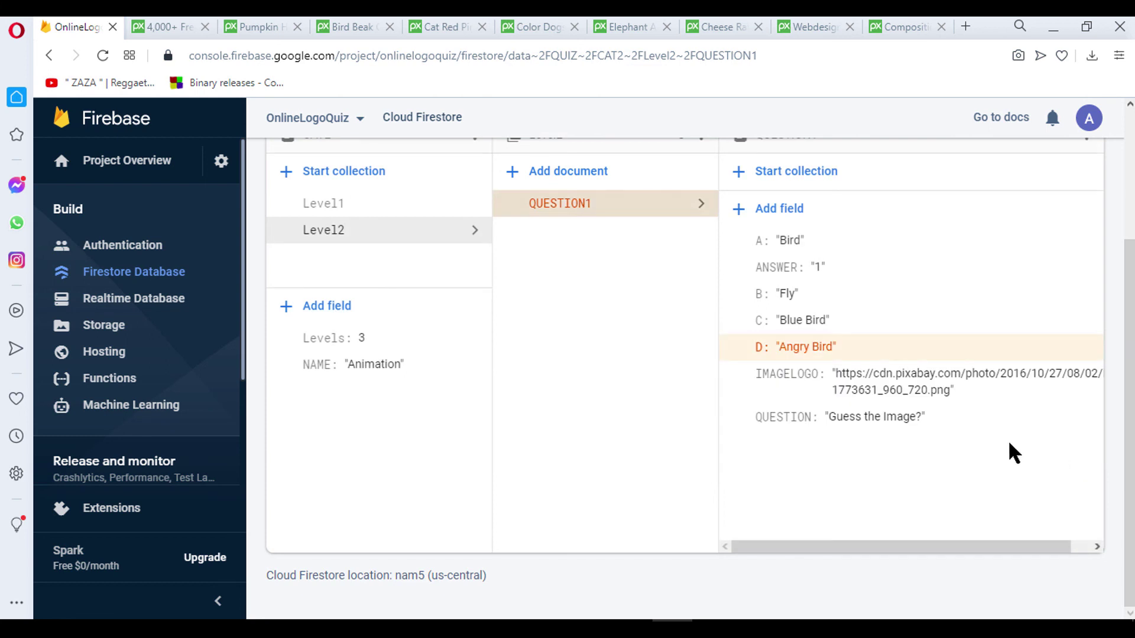
{"action": "left_click", "coordinate": [328, 236]}
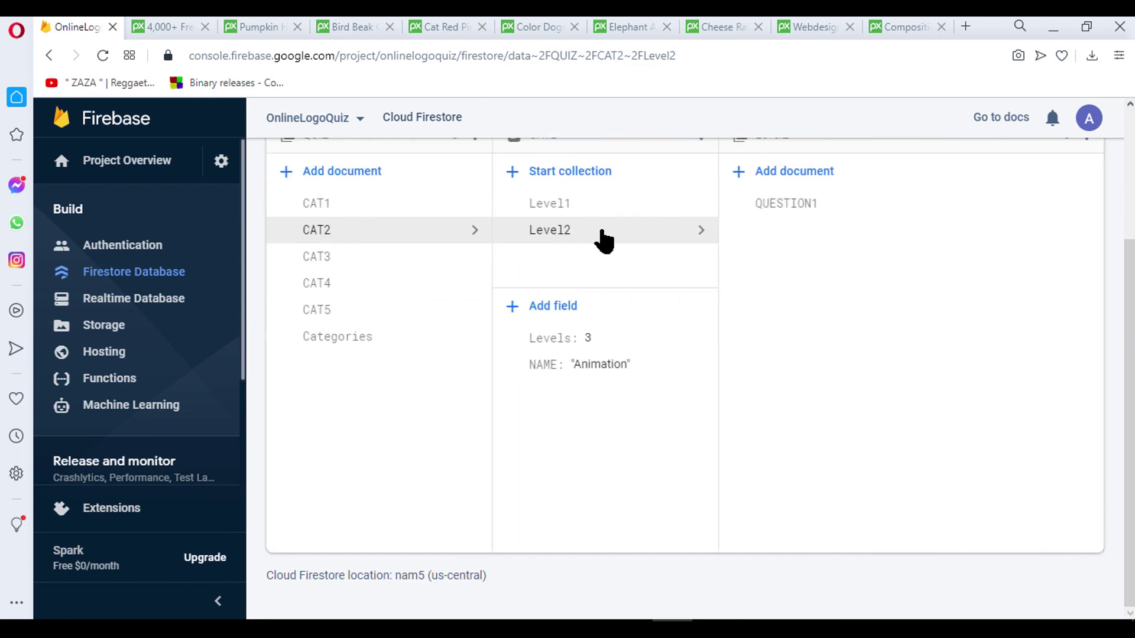
Step: Check the QUESTION1 and QUESTION2 documents in CAT2's Level1 collection
{"action": "left_click", "coordinate": [769, 208]}
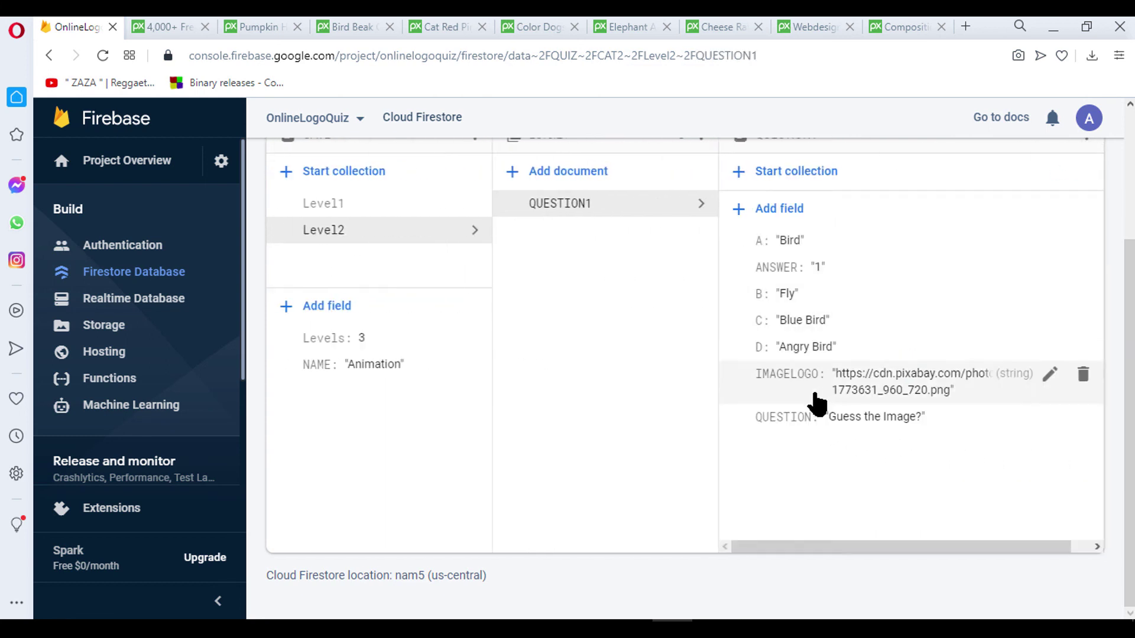
{"action": "left_click", "coordinate": [333, 205]}
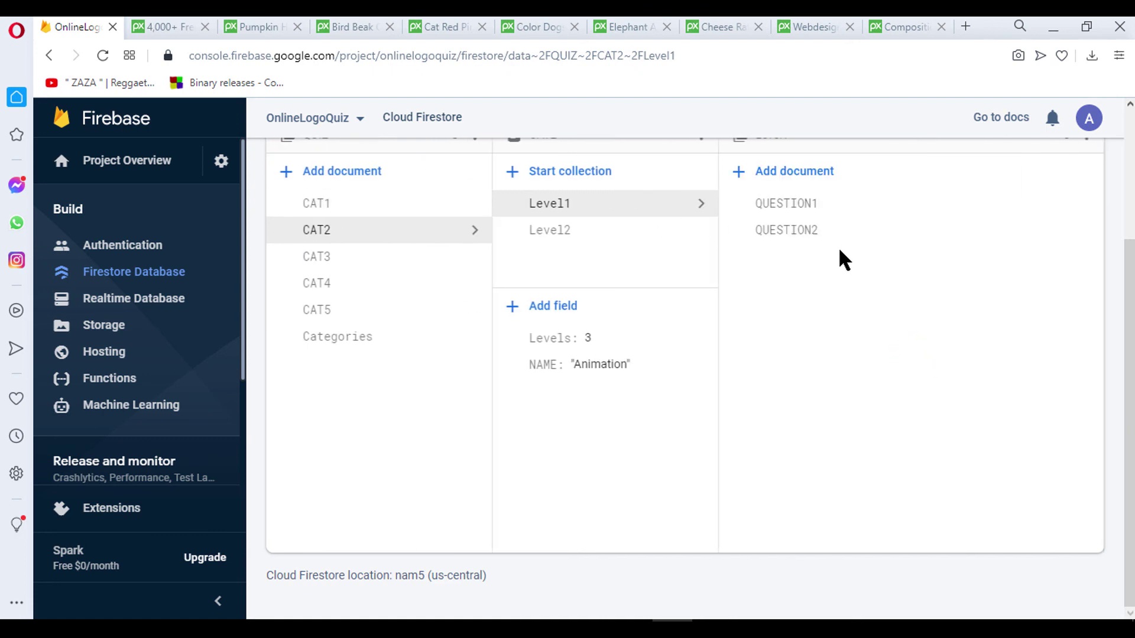
{"action": "left_click", "coordinate": [802, 210]}
{"action": "left_click", "coordinate": [576, 231]}
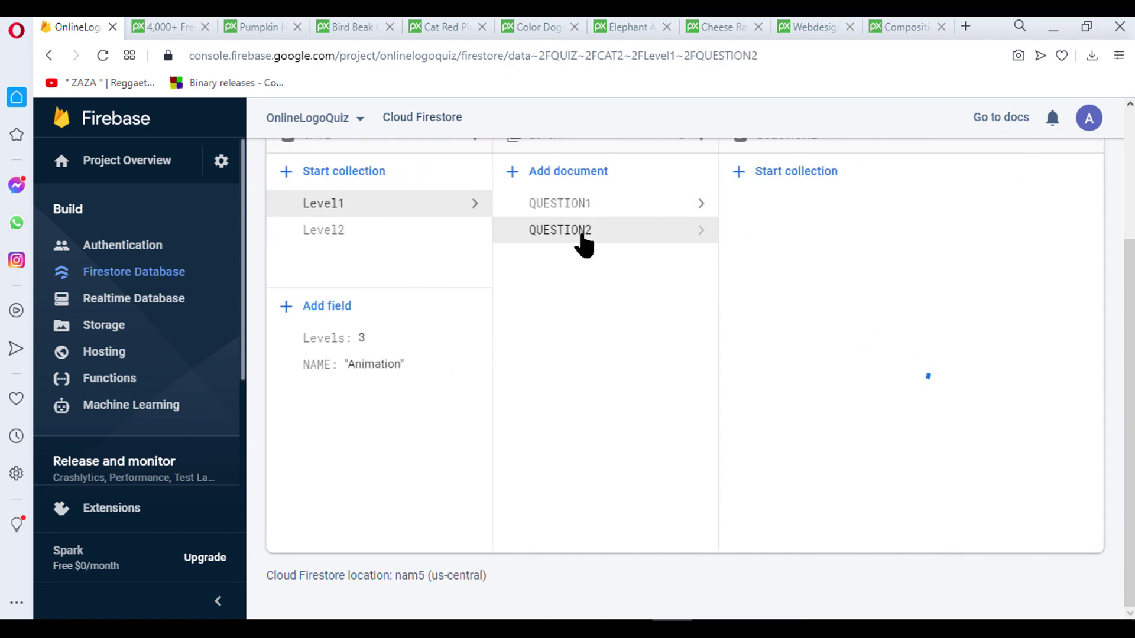
{"action": "left_click", "coordinate": [332, 207]}
Step: Review the Level1 and Level2 questions of CAT1 Movies, then CAT3 Cartoons' Level1 questions
{"action": "left_click", "coordinate": [333, 204]}
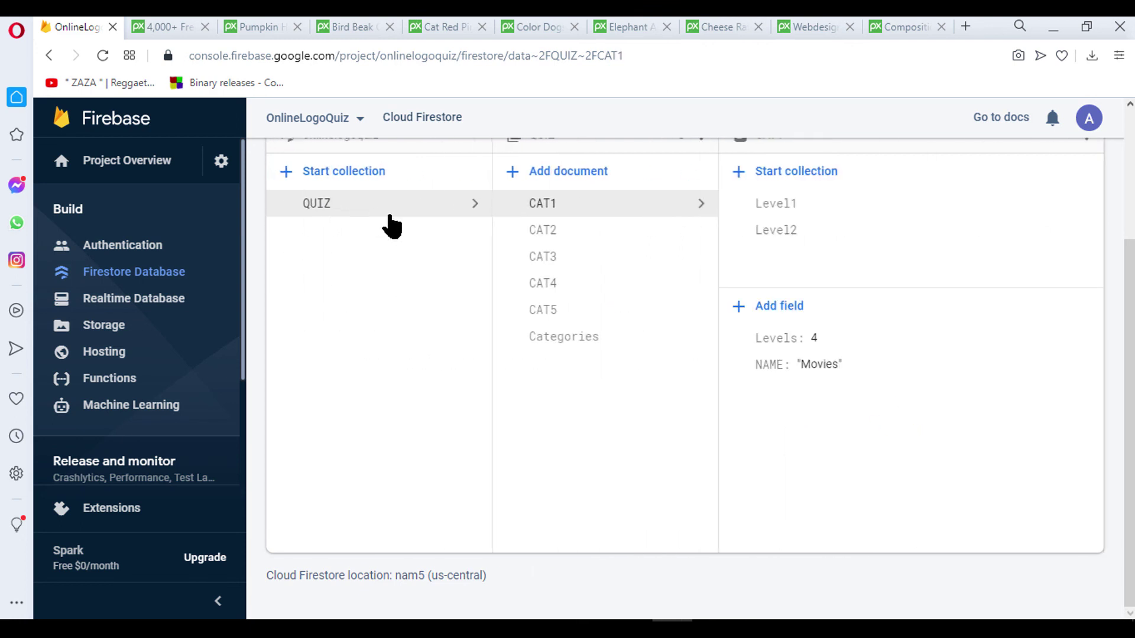
{"action": "left_click", "coordinate": [771, 233]}
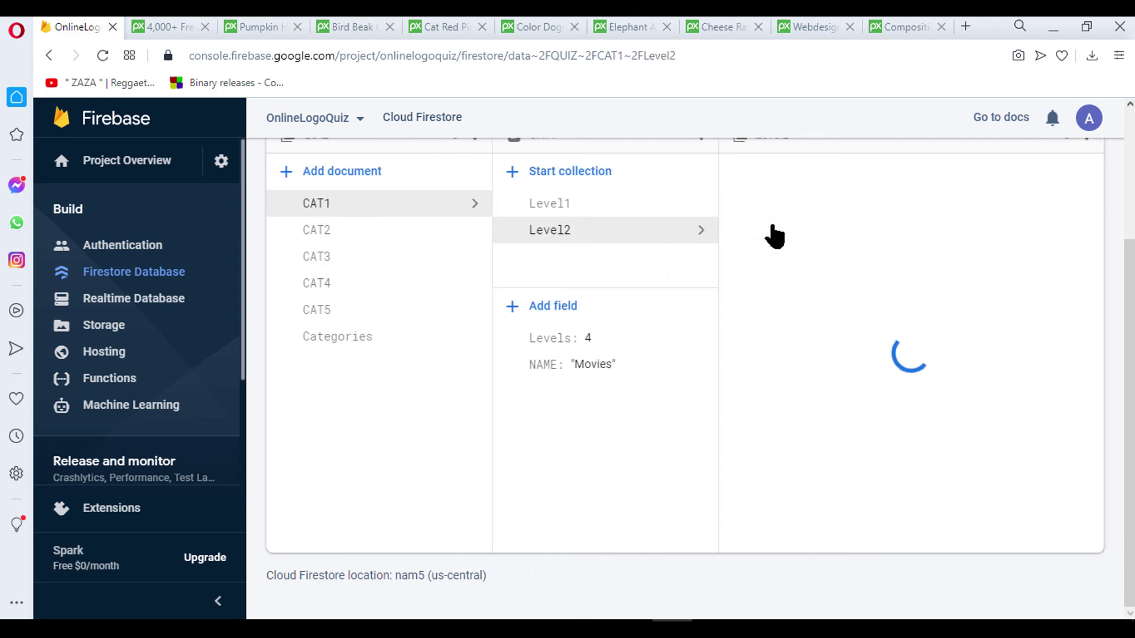
{"action": "left_click", "coordinate": [582, 209]}
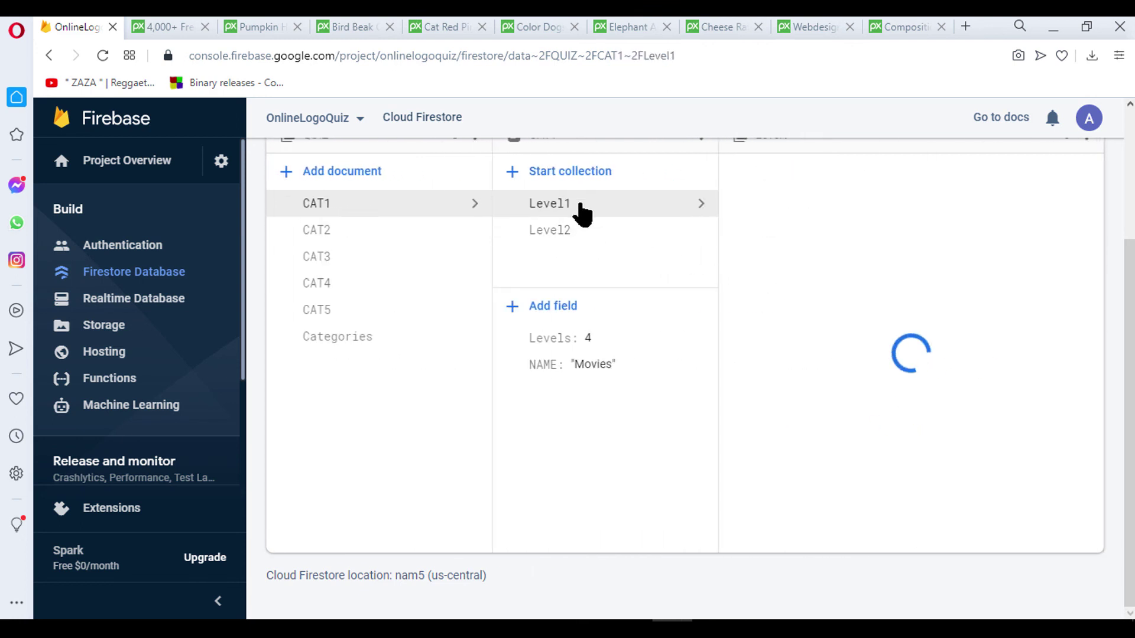
{"action": "left_click", "coordinate": [324, 260]}
{"action": "left_click", "coordinate": [769, 207]}
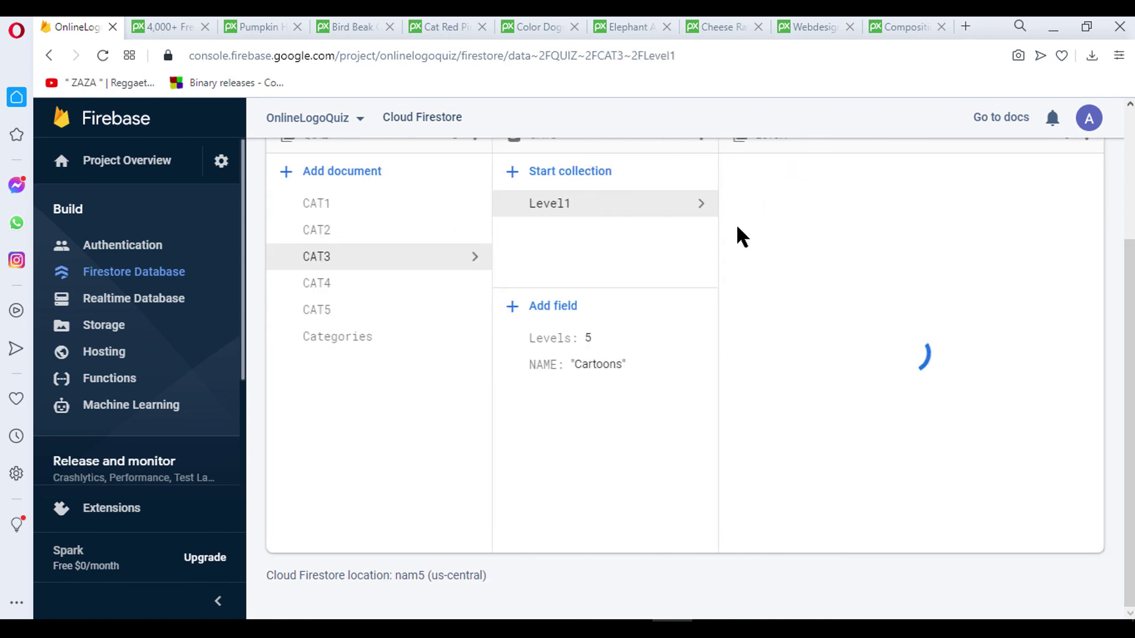
Step: Browse through the CAT1–CAT5 category documents, ending on CAT1 Movies
{"action": "left_click", "coordinate": [316, 284]}
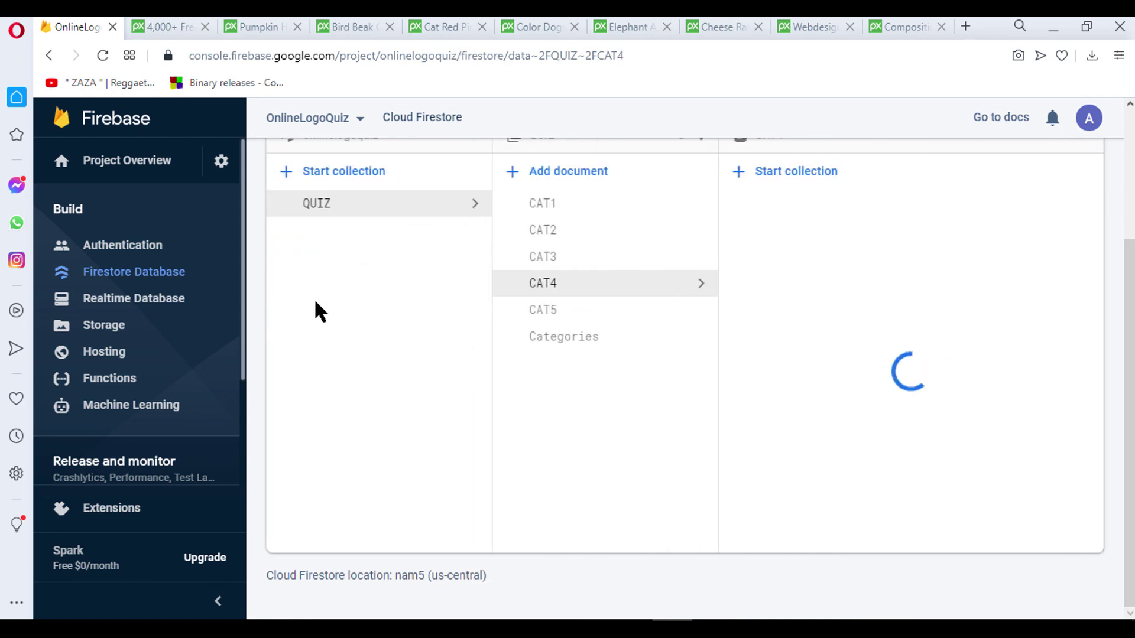
{"action": "left_click", "coordinate": [552, 311]}
{"action": "left_click", "coordinate": [552, 287]}
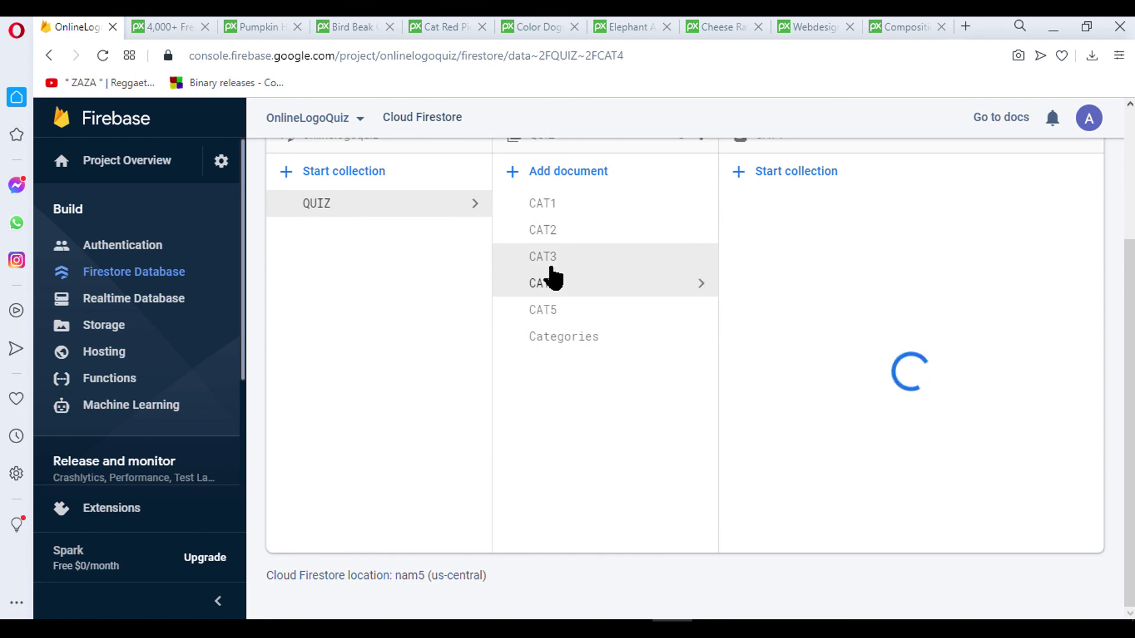
{"action": "left_click", "coordinate": [550, 258]}
{"action": "left_click", "coordinate": [560, 230]}
{"action": "left_click", "coordinate": [562, 208]}
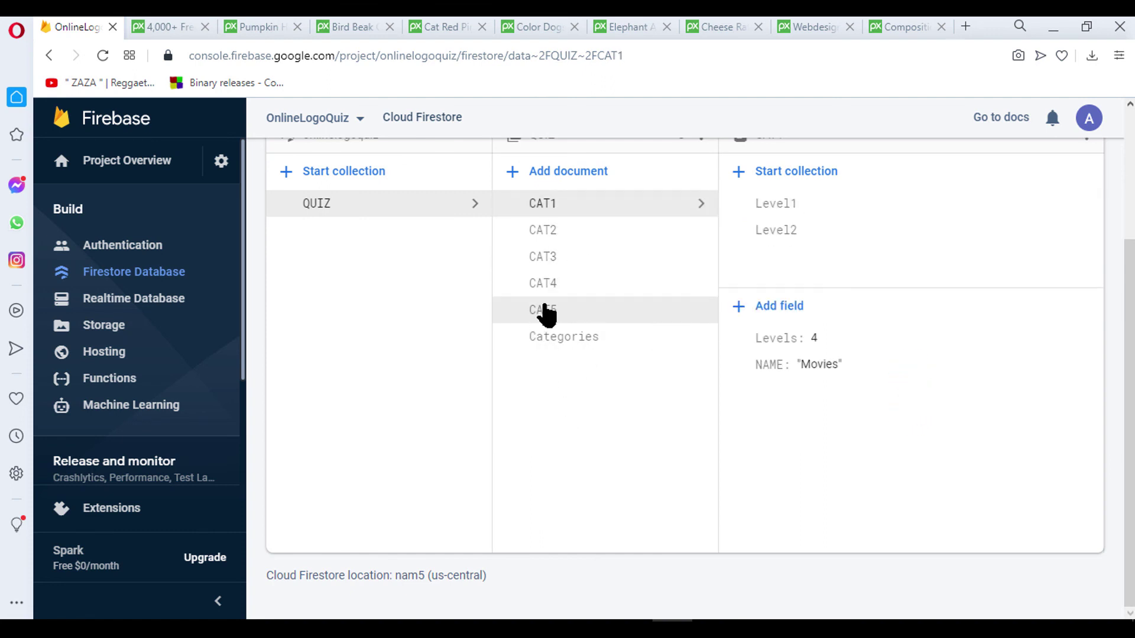
{"action": "left_click", "coordinate": [544, 310]}
{"action": "left_click", "coordinate": [544, 256]}
{"action": "left_click", "coordinate": [542, 230]}
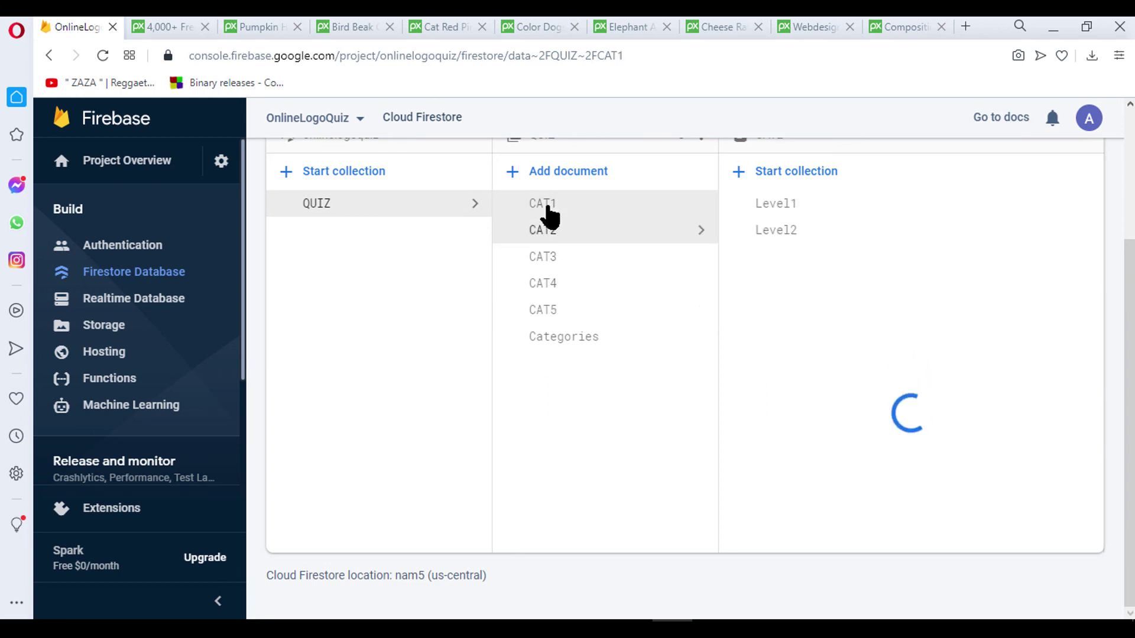
{"action": "left_click", "coordinate": [544, 204]}
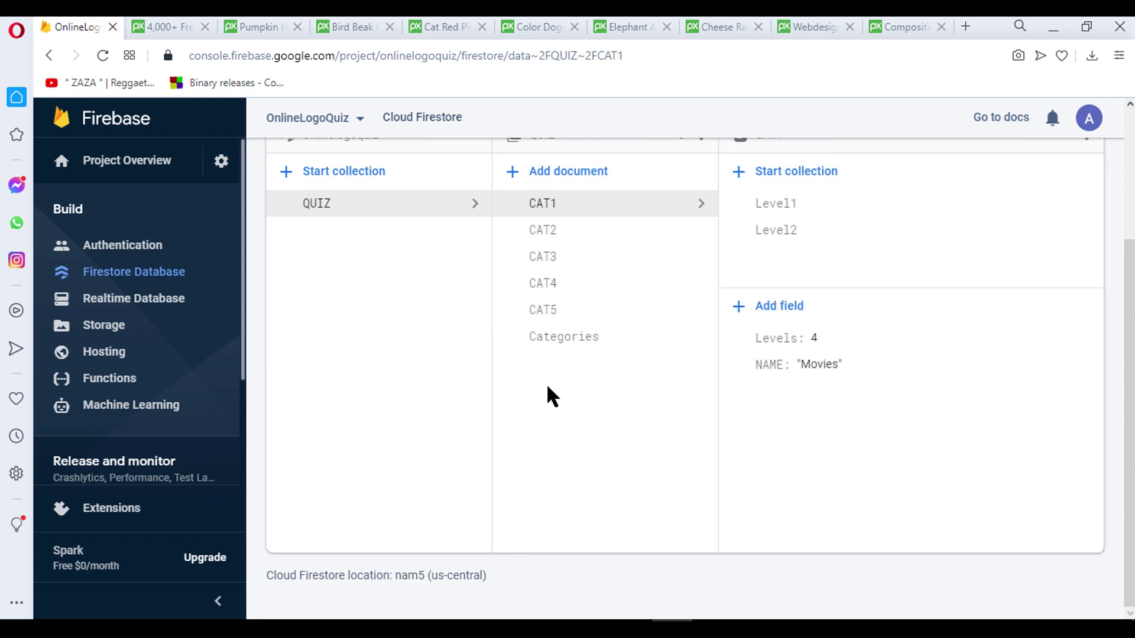
Step: View the Categories document, return to CAT1, and dismiss the Local Emulator Suite banner
{"action": "left_click", "coordinate": [559, 342]}
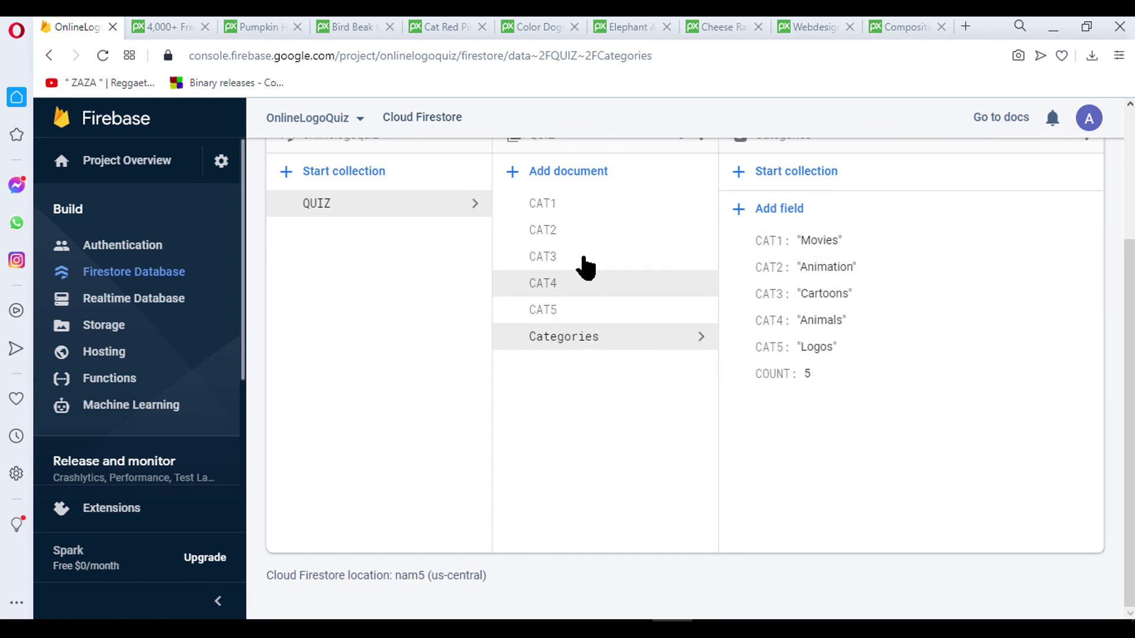
{"action": "left_click", "coordinate": [565, 205]}
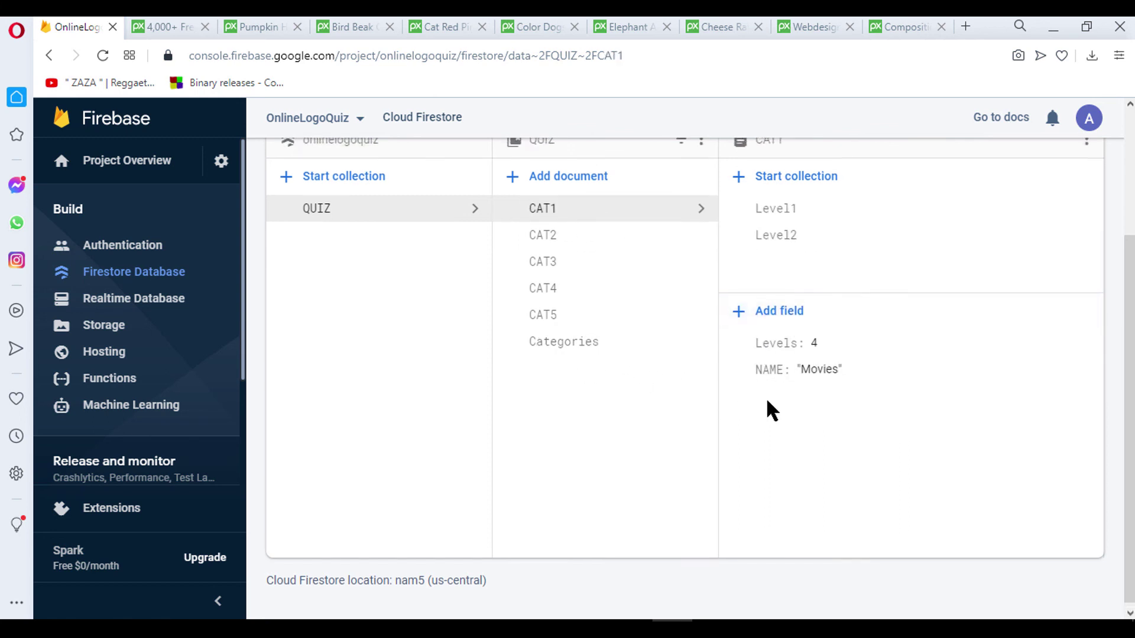
{"action": "scroll", "coordinate": [767, 403], "scroll_direction": "up", "scroll_amount": 2}
{"action": "scroll", "coordinate": [769, 408], "scroll_direction": "up", "scroll_amount": 1}
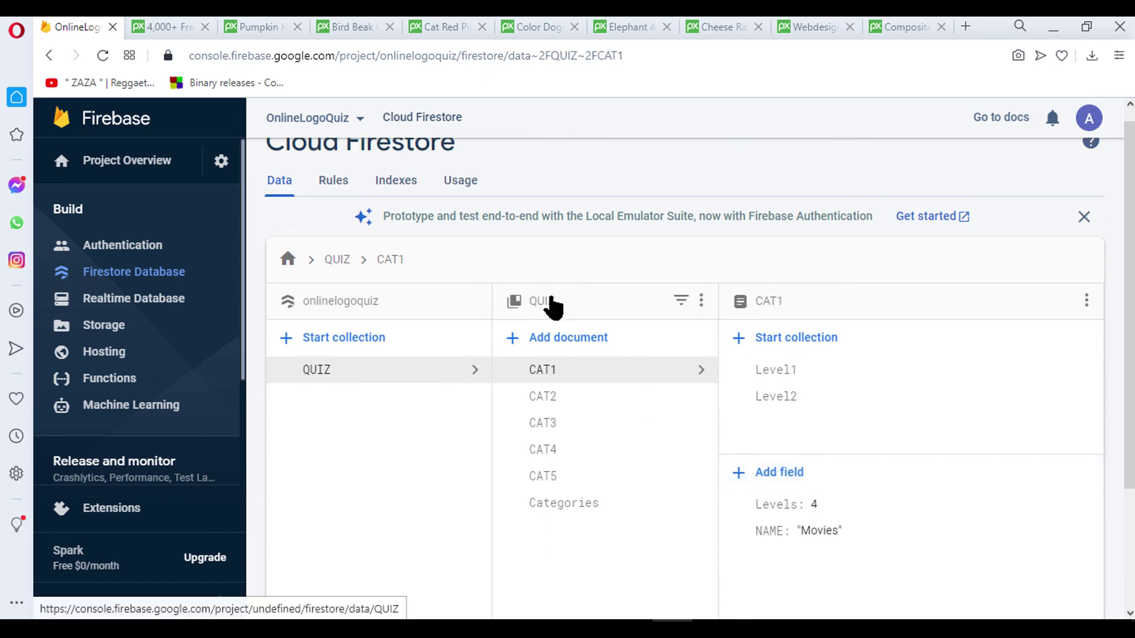
{"action": "left_click", "coordinate": [1083, 217]}
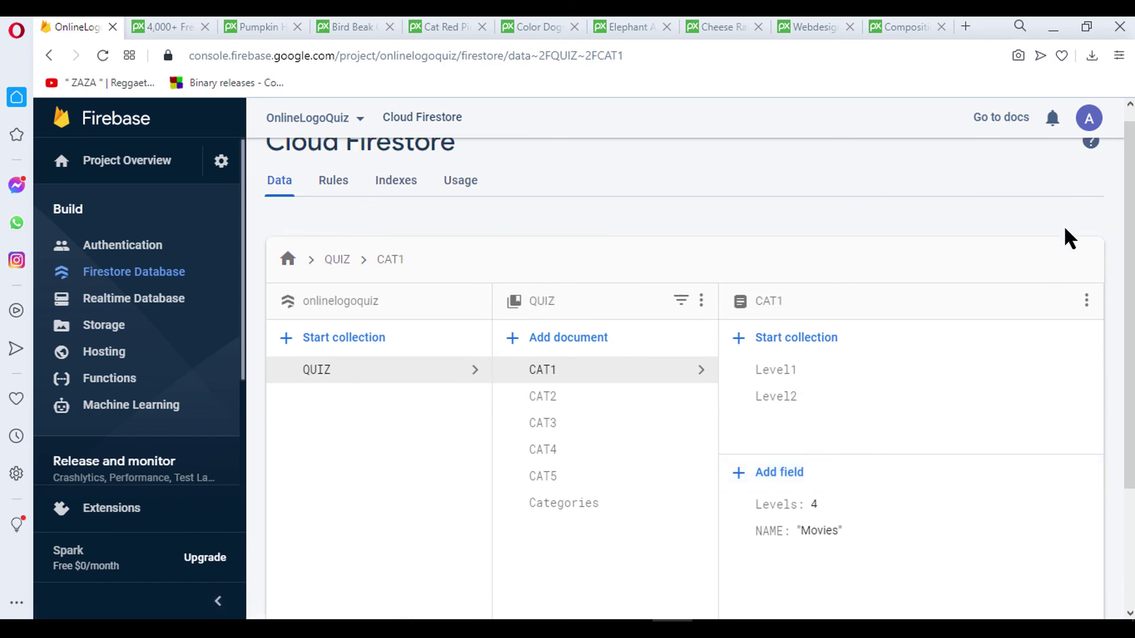
{"action": "scroll", "coordinate": [684, 413], "scroll_direction": "down", "scroll_amount": 1}
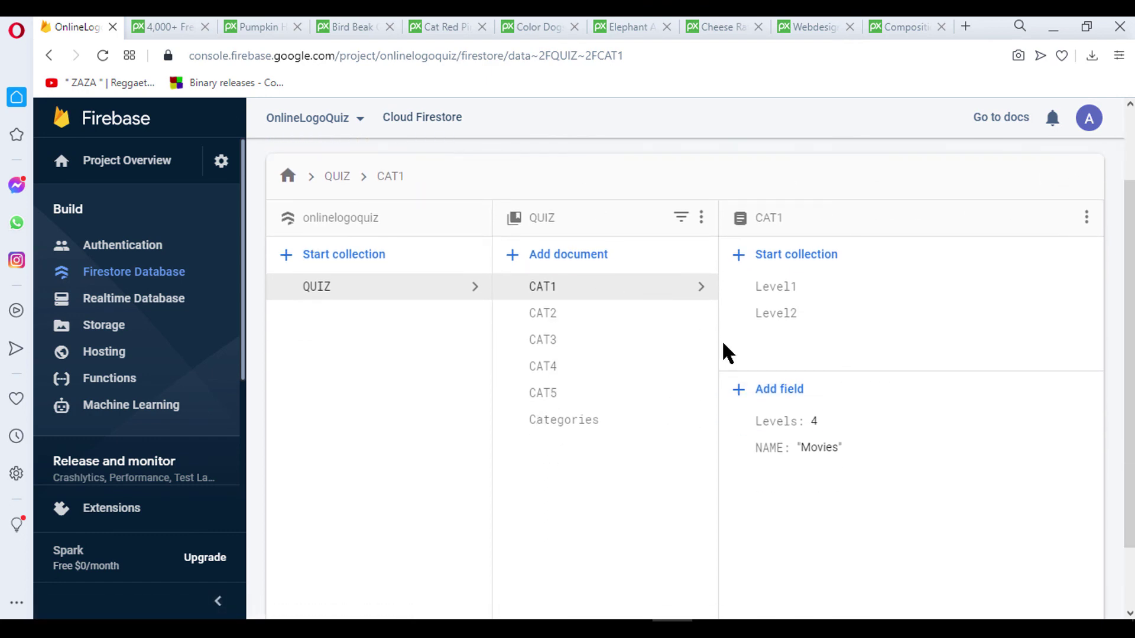